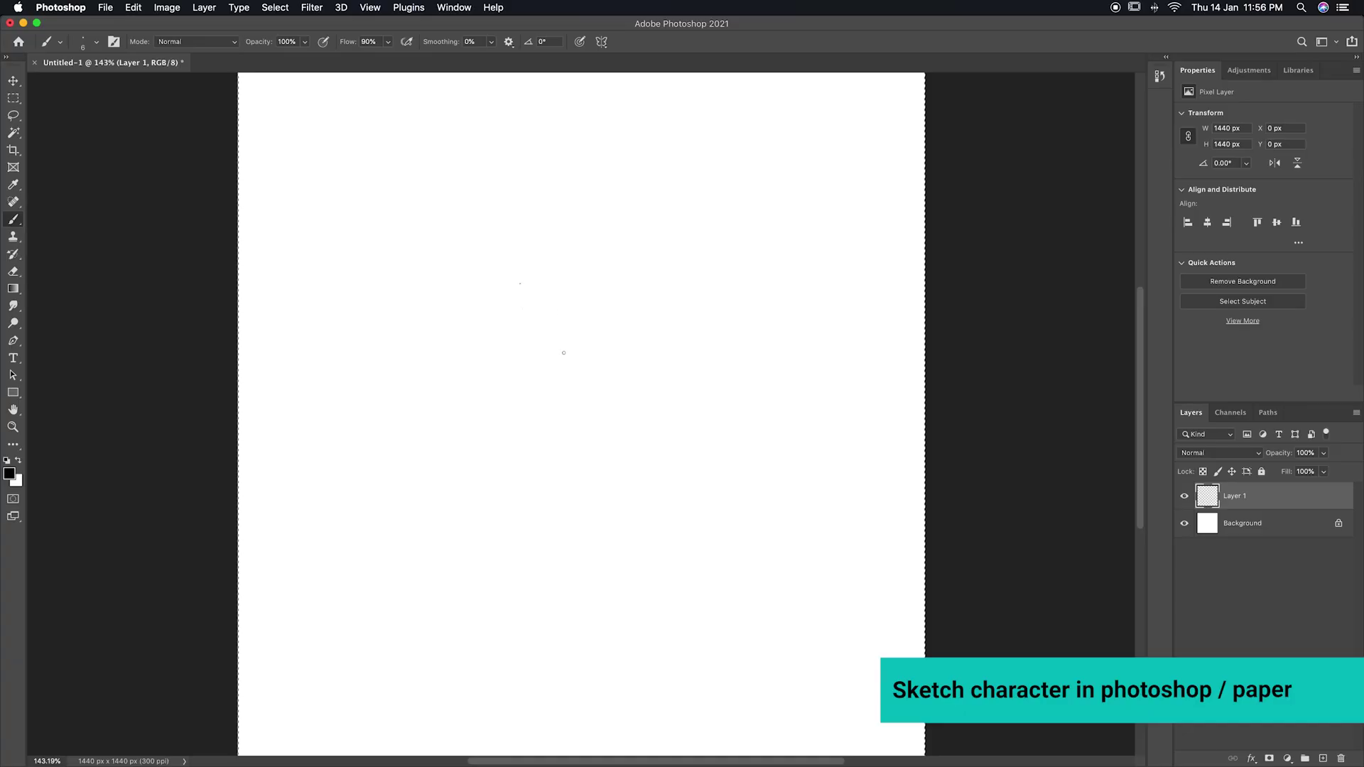
# Check the brush preset, then sketch the outline of the player body on Layer 1.
pyautogui.rightClick(521, 284)
pyautogui.press('Escape')
pyautogui.moveTo(442, 255)
pyautogui.mouseDown()
pyautogui.moveTo(556, 565)
pyautogui.moveTo(618, 205)
pyautogui.moveTo(649, 204)
pyautogui.mouseUp()
pyautogui.moveTo(616, 206)
pyautogui.mouseDown()
pyautogui.moveTo(711, 411)
pyautogui.moveTo(731, 518)
pyautogui.moveTo(723, 491)
pyautogui.mouseUp()
pyautogui.moveTo(544, 528); pyautogui.dragTo(728, 475)
pyautogui.moveTo(396, 283); pyautogui.dragTo(528, 551)
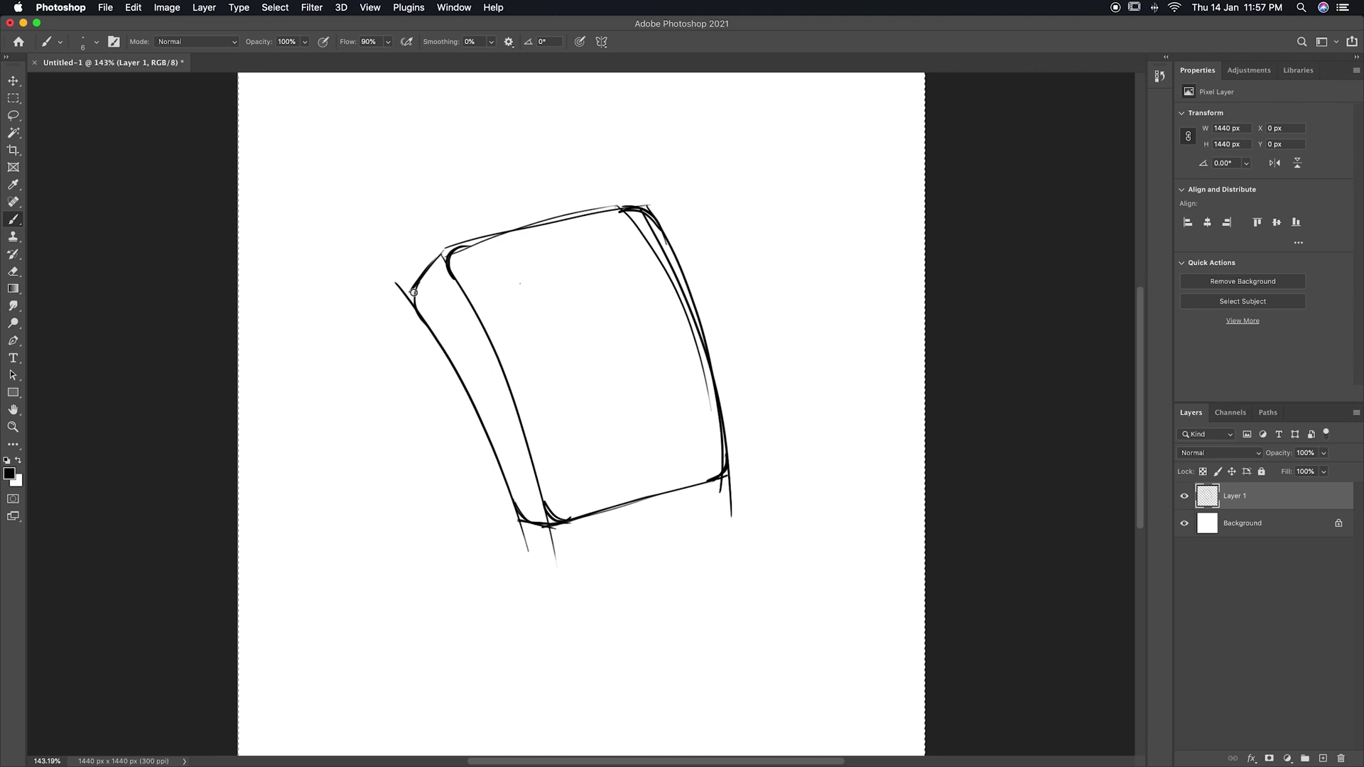
# Draw the screen's top and bottom edges and the round dial, undoing a stray curve.
pyautogui.moveTo(491, 276); pyautogui.dragTo(635, 235)
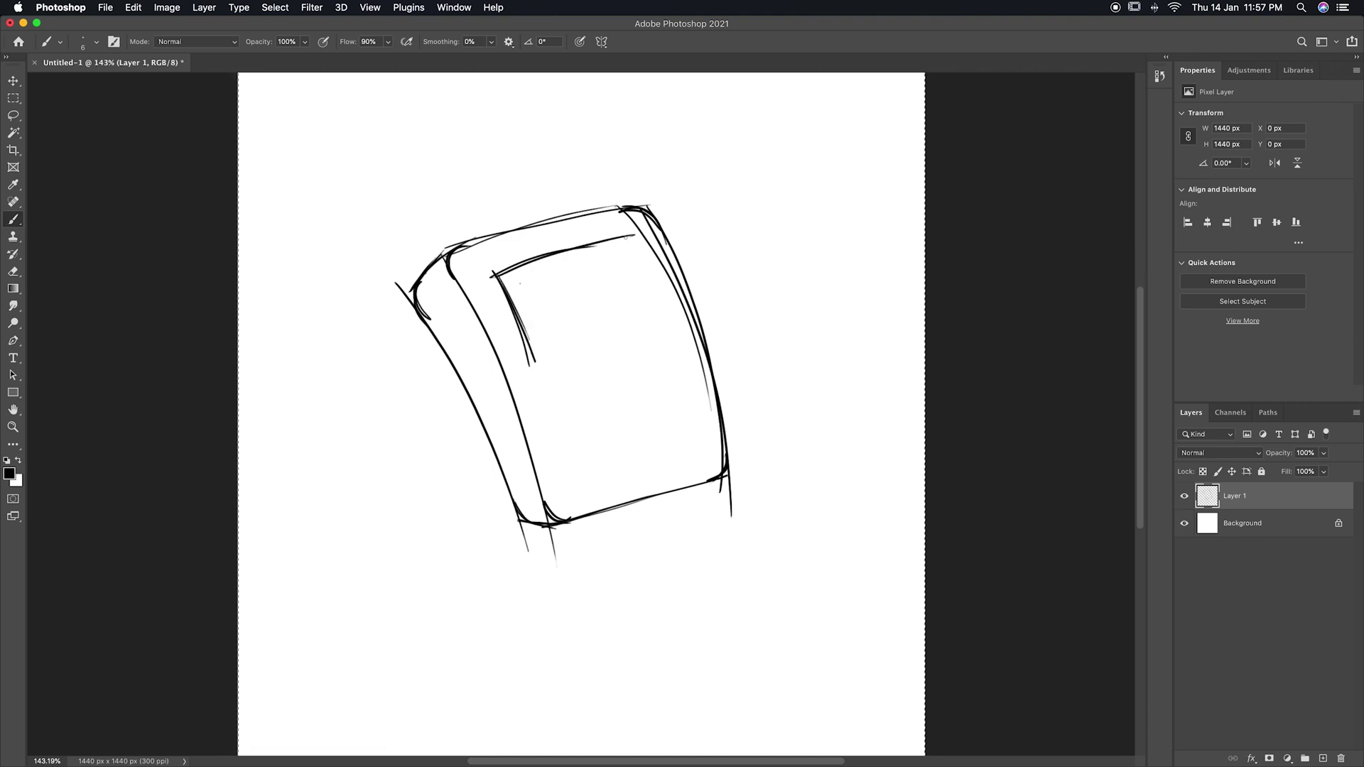
pyautogui.moveTo(538, 366); pyautogui.dragTo(665, 325)
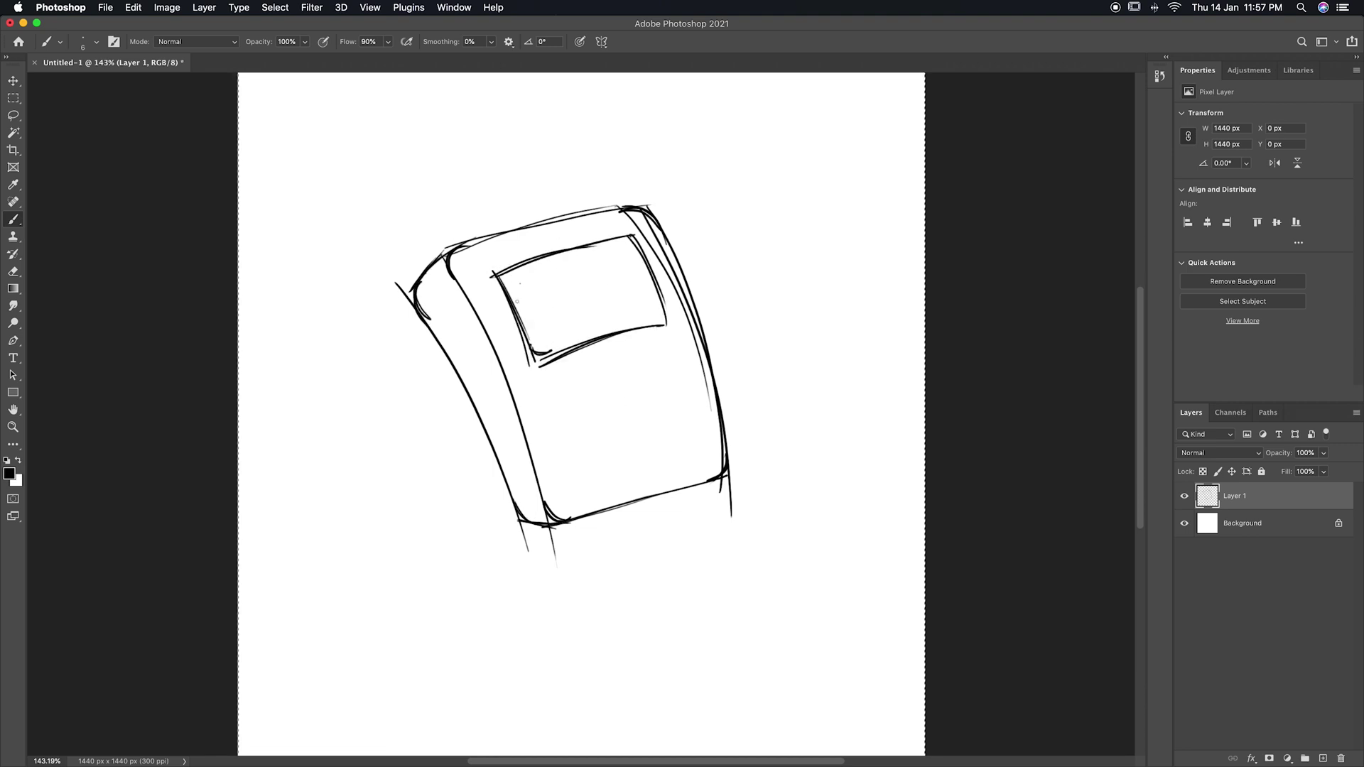
pyautogui.moveTo(635, 242)
pyautogui.mouseDown()
pyautogui.moveTo(682, 398)
pyautogui.moveTo(664, 455)
pyautogui.mouseUp()
pyautogui.moveTo(642, 395); pyautogui.dragTo(639, 433)
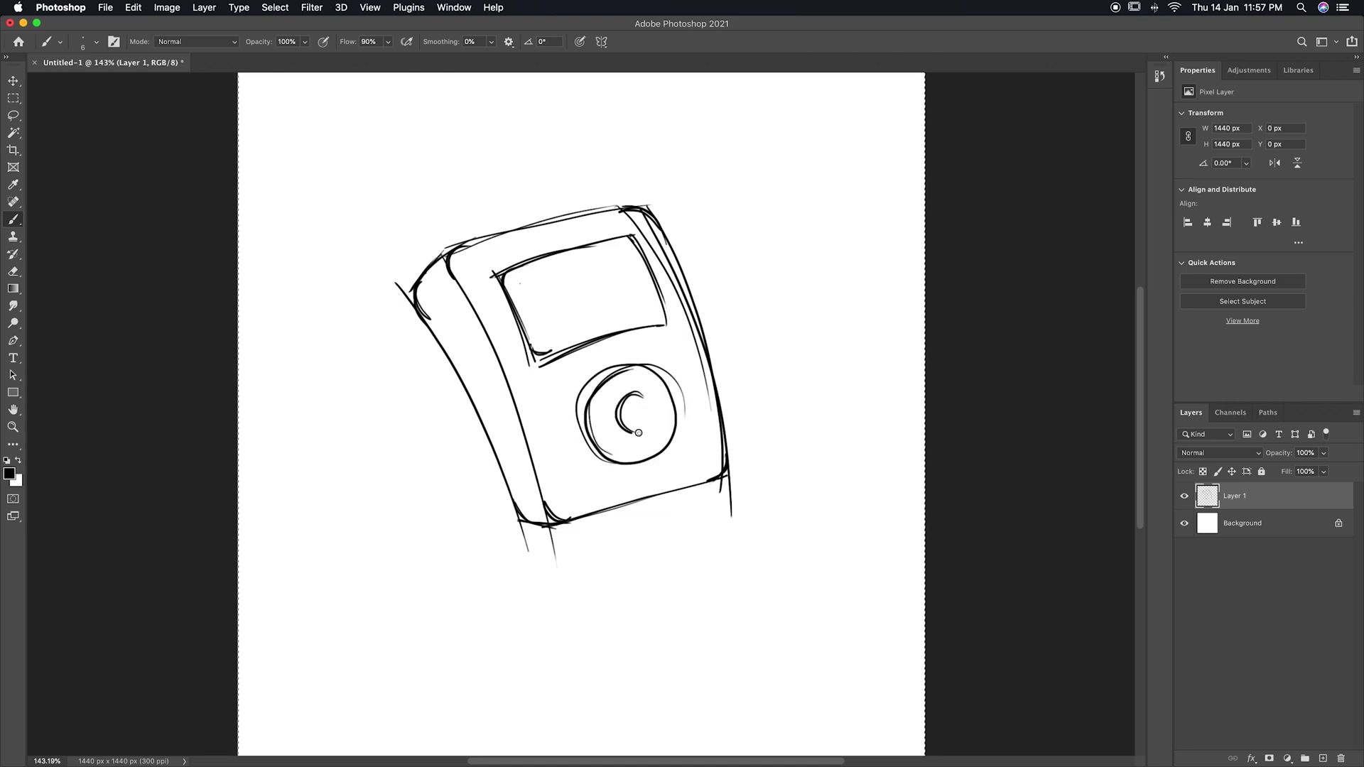
pyautogui.moveTo(427, 284); pyautogui.dragTo(473, 427)
pyautogui.press('super+z')
# Draw the left and right headphone earcups on a new Layer 2, undoing bad strokes.
pyautogui.click(1323, 759)
pyautogui.moveTo(427, 281); pyautogui.dragTo(491, 397)
pyautogui.moveTo(491, 327)
pyautogui.mouseDown()
pyautogui.moveTo(384, 326)
pyautogui.moveTo(459, 405)
pyautogui.mouseUp()
pyautogui.moveTo(416, 291)
pyautogui.mouseDown()
pyautogui.moveTo(427, 415)
pyautogui.moveTo(463, 329)
pyautogui.moveTo(388, 324)
pyautogui.moveTo(411, 332)
pyautogui.mouseUp()
pyautogui.press('super+z')
pyautogui.moveTo(650, 208)
pyautogui.mouseDown()
pyautogui.moveTo(702, 331)
pyautogui.moveTo(697, 302)
pyautogui.mouseUp()
pyautogui.press('super+z')
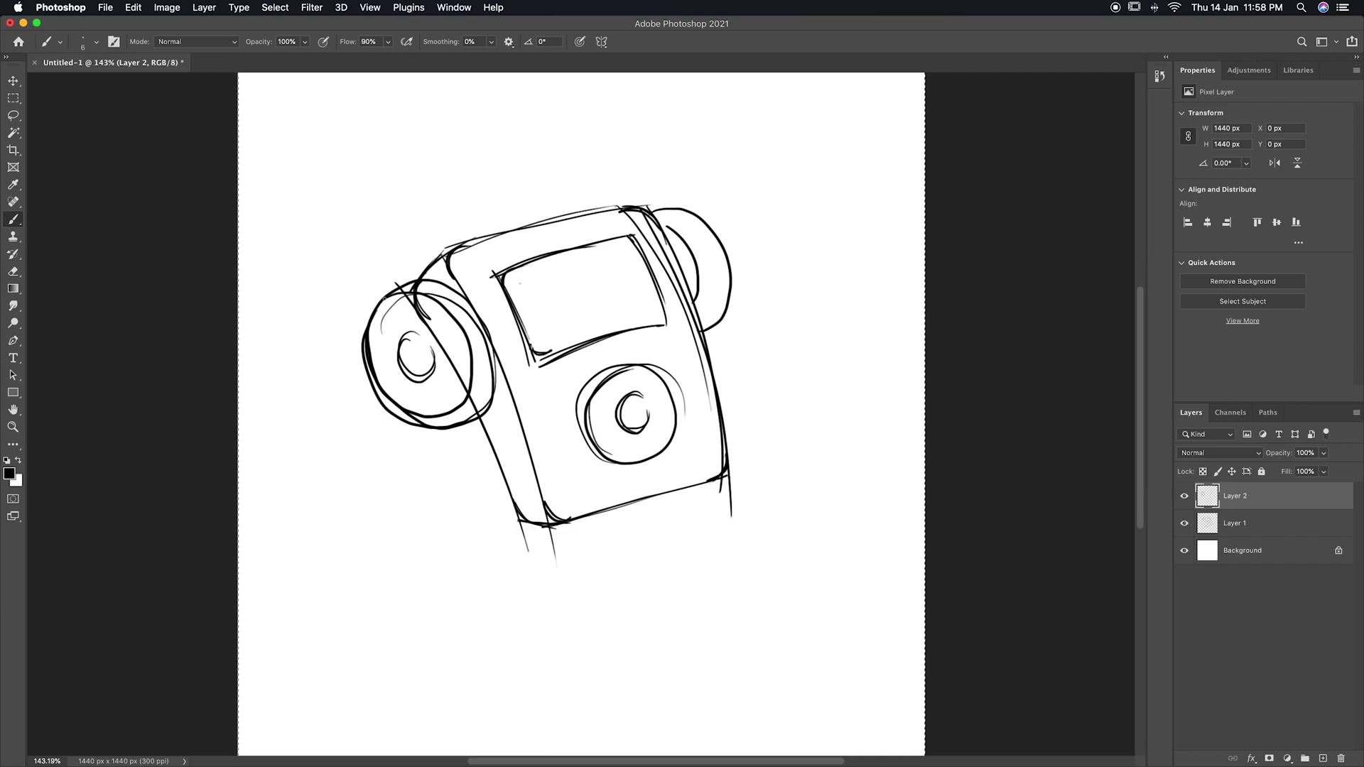
# Draw the outer and inner headband arcs over the player, redoing the inner arc.
pyautogui.moveTo(375, 298); pyautogui.dragTo(648, 208)
pyautogui.moveTo(403, 252); pyautogui.dragTo(512, 149)
pyautogui.press('super+z')
pyautogui.moveTo(412, 291)
pyautogui.mouseDown()
pyautogui.moveTo(483, 150)
pyautogui.moveTo(601, 194)
pyautogui.mouseUp()
pyautogui.press('super+z')
pyautogui.moveTo(455, 153); pyautogui.dragTo(601, 216)
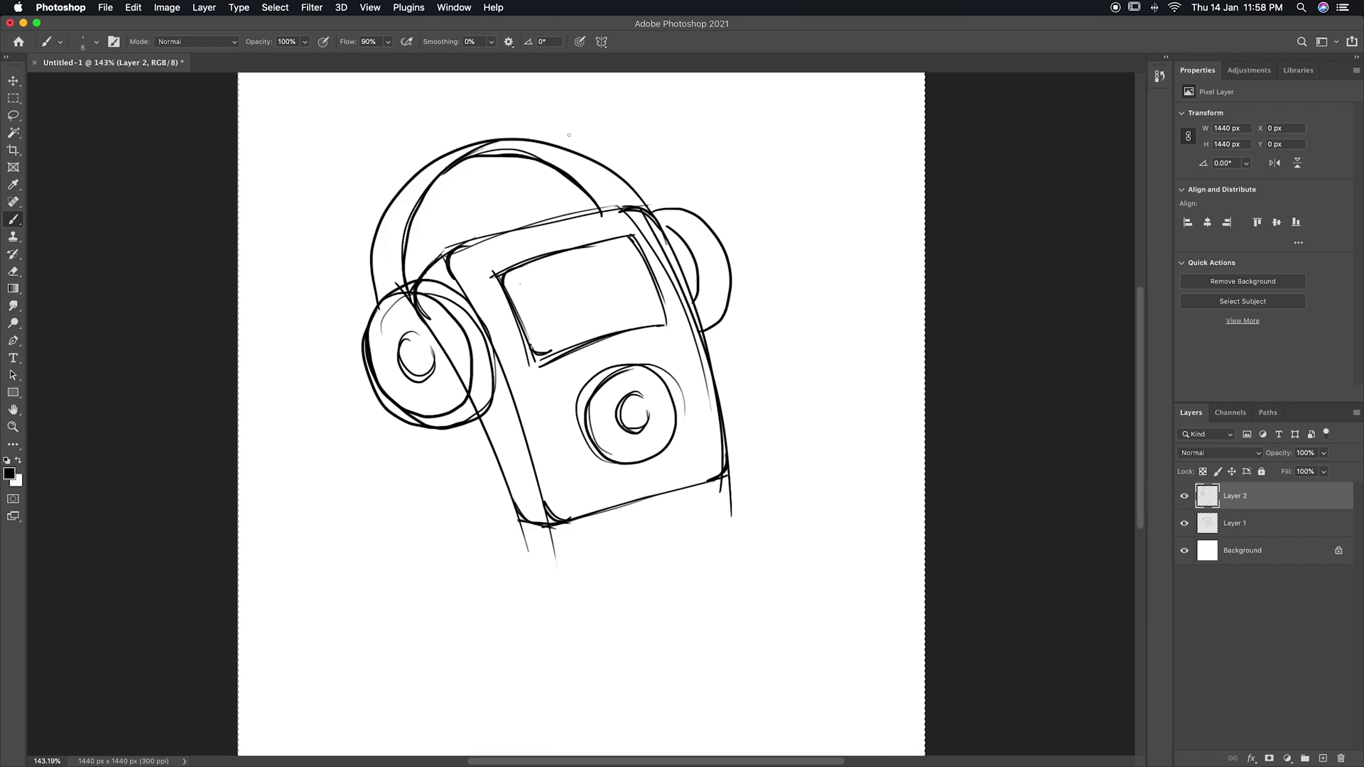
# Sketch the legs below the player with oval shoes on both feet.
pyautogui.scroll(-2, 660, 453)
pyautogui.moveTo(579, 490)
pyautogui.mouseDown()
pyautogui.moveTo(666, 563)
pyautogui.moveTo(731, 692)
pyautogui.moveTo(743, 675)
pyautogui.mouseUp()
pyautogui.press('super+z')
pyautogui.press('super+z')
pyautogui.moveTo(596, 489)
pyautogui.mouseDown()
pyautogui.moveTo(771, 636)
pyautogui.moveTo(796, 540)
pyautogui.moveTo(746, 640)
pyautogui.moveTo(800, 643)
pyautogui.mouseUp()
pyautogui.moveTo(686, 461)
pyautogui.mouseDown()
pyautogui.moveTo(569, 578)
pyautogui.moveTo(532, 663)
pyautogui.mouseUp()
pyautogui.press('super+z')
pyautogui.moveTo(515, 554); pyautogui.dragTo(523, 657)
pyautogui.moveTo(525, 654)
pyautogui.mouseDown()
pyautogui.moveTo(632, 670)
pyautogui.moveTo(556, 624)
pyautogui.mouseUp()
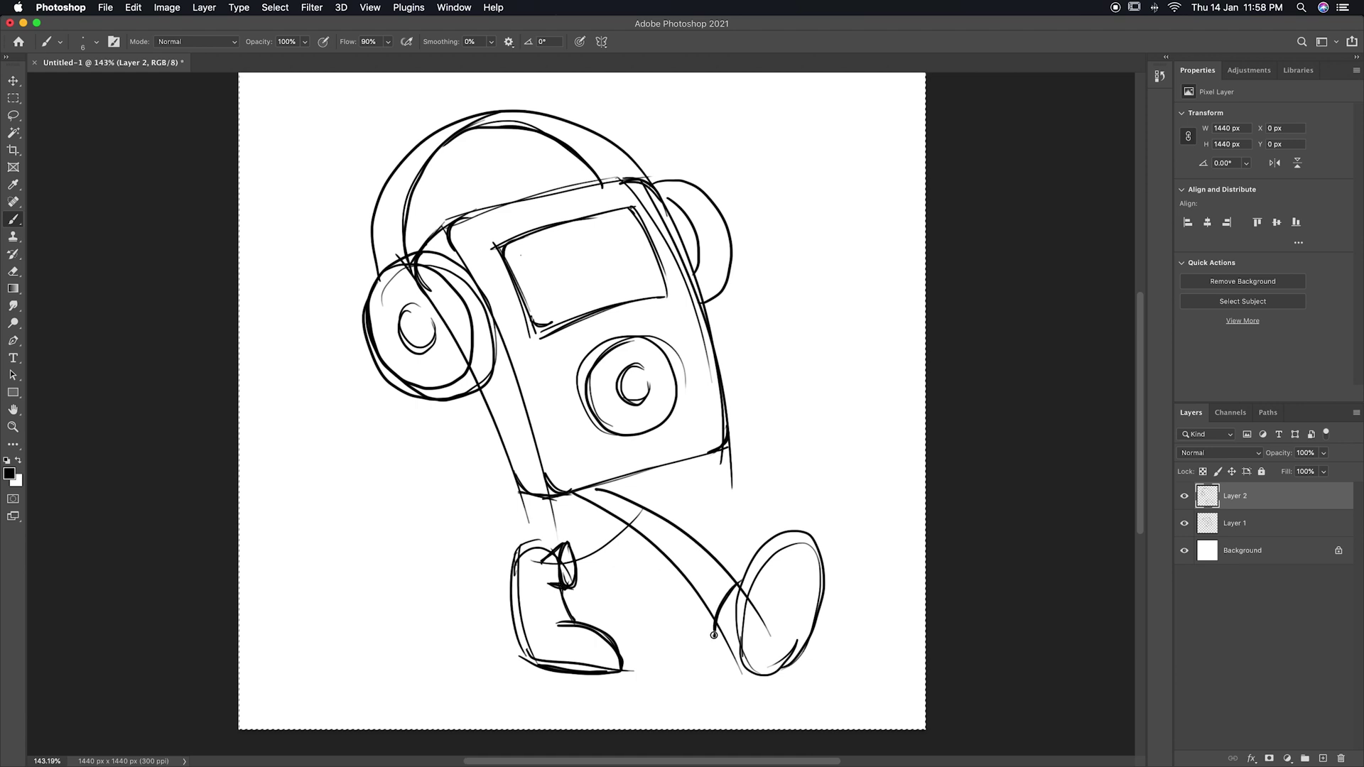
pyautogui.moveTo(800, 535)
pyautogui.mouseDown()
pyautogui.moveTo(747, 670)
pyautogui.moveTo(810, 628)
pyautogui.mouseUp()
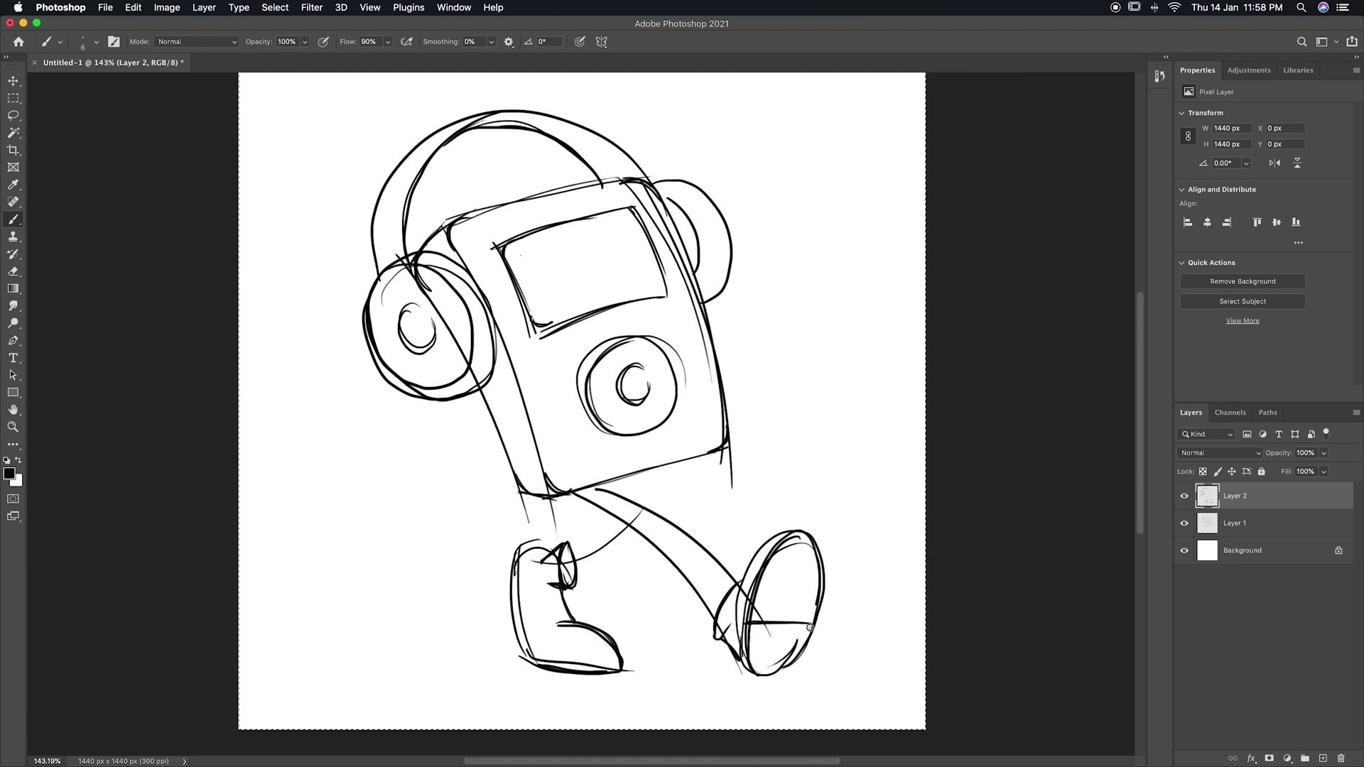
# Connect the left leg to the body, then sketch and strengthen the bent left arm.
pyautogui.moveTo(565, 561)
pyautogui.mouseDown()
pyautogui.moveTo(704, 455)
pyautogui.moveTo(682, 561)
pyautogui.moveTo(693, 491)
pyautogui.mouseUp()
pyautogui.moveTo(682, 465)
pyautogui.mouseDown()
pyautogui.moveTo(679, 528)
pyautogui.moveTo(638, 566)
pyautogui.mouseUp()
pyautogui.moveTo(684, 471); pyautogui.dragTo(682, 513)
pyautogui.moveTo(503, 388); pyautogui.dragTo(400, 438)
pyautogui.moveTo(363, 533); pyautogui.dragTo(404, 443)
pyautogui.moveTo(396, 513); pyautogui.dragTo(422, 452)
pyautogui.moveTo(419, 457); pyautogui.dragTo(487, 414)
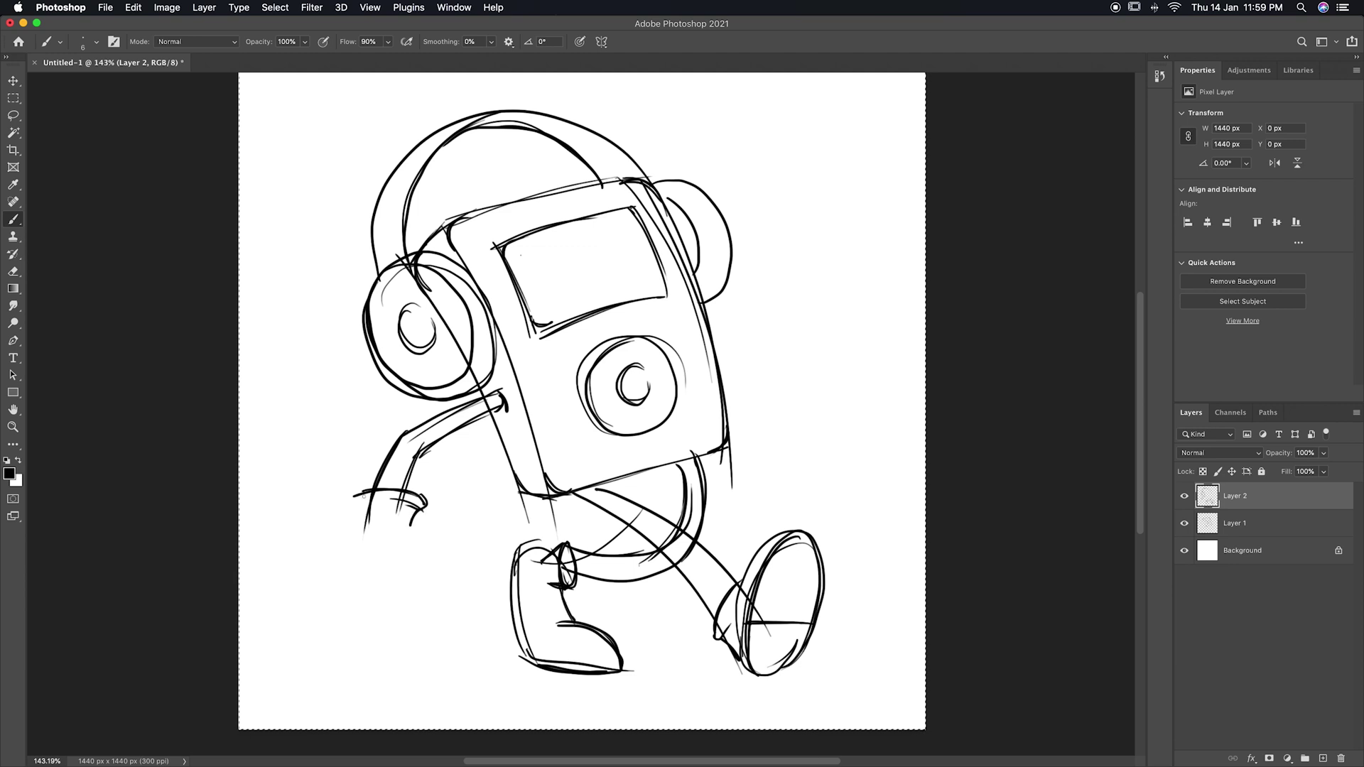
# Outline the left hand and sketch the raised right arm with a pointing hand.
pyautogui.moveTo(369, 533); pyautogui.dragTo(371, 544)
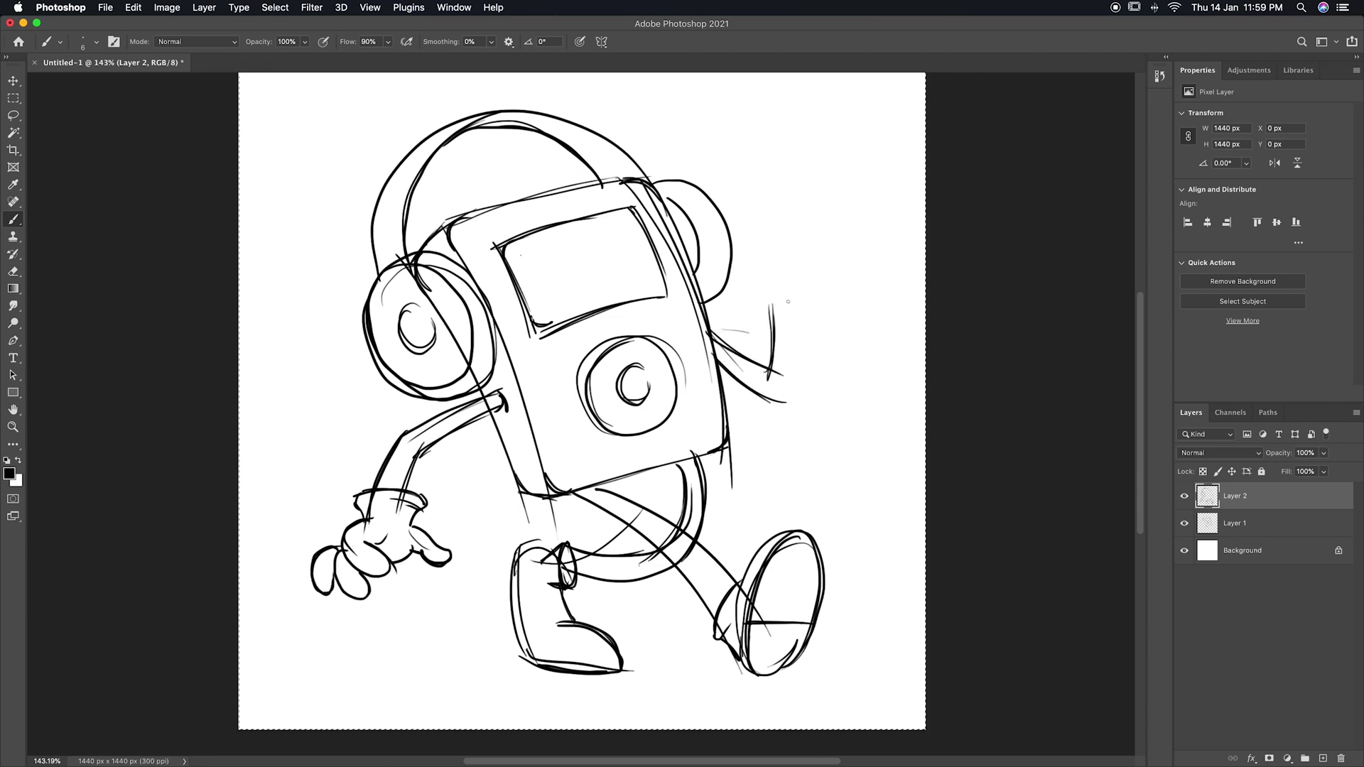
pyautogui.moveTo(790, 306); pyautogui.dragTo(795, 398)
pyautogui.moveTo(771, 313); pyautogui.dragTo(756, 331)
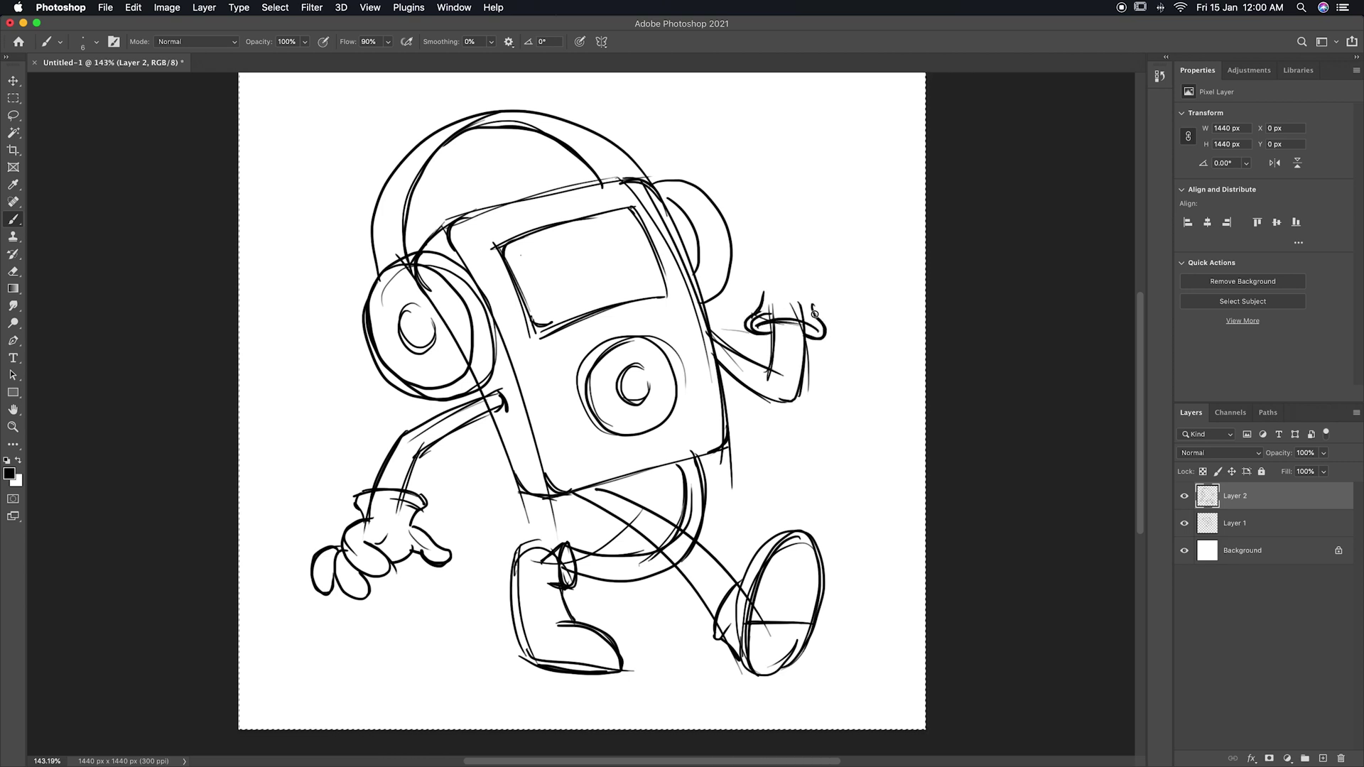
pyautogui.moveTo(770, 295); pyautogui.dragTo(792, 269)
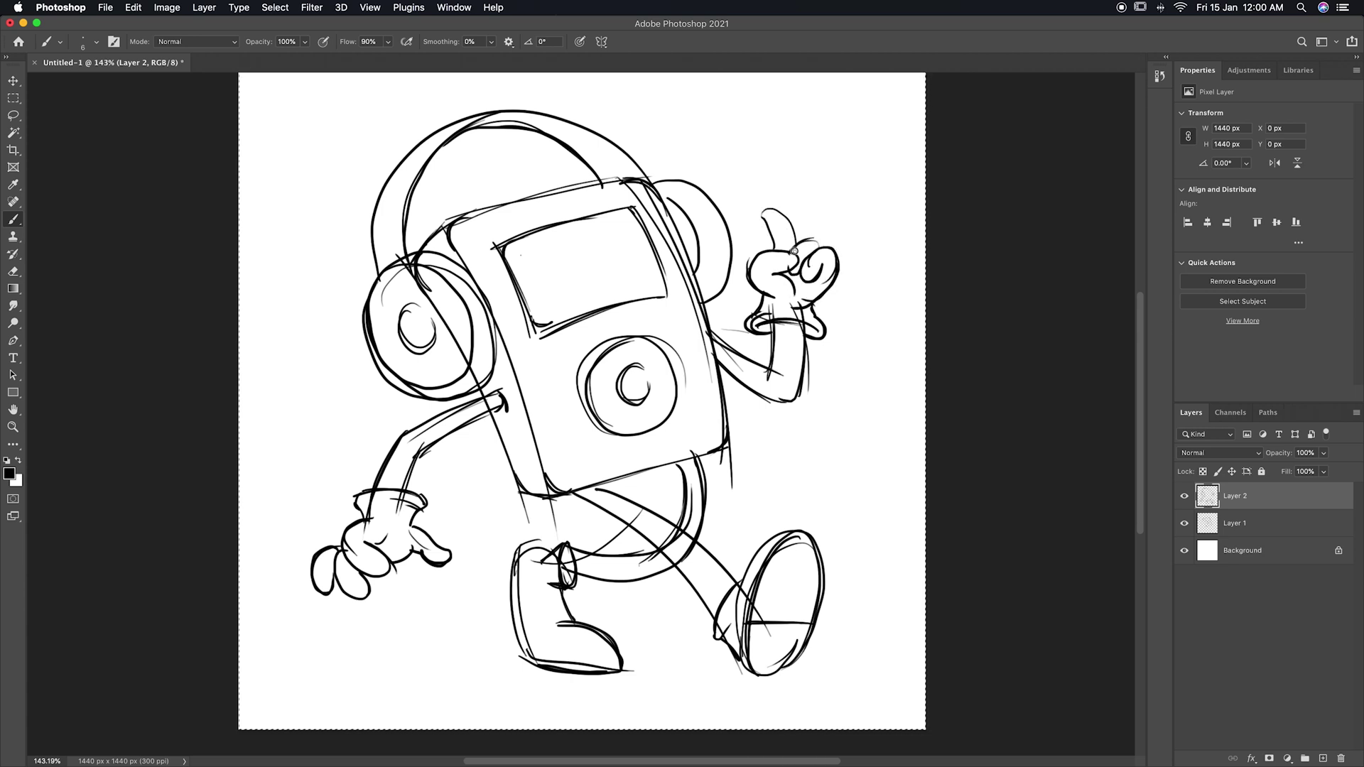
# Enlarge the Eraser and erase the wrist lines under the raised hand.
pyautogui.press('e')
pyautogui.rightClick(746, 291)
pyautogui.click(974, 458)
pyautogui.click(753, 317)
pyautogui.moveTo(775, 302)
pyautogui.mouseDown()
pyautogui.moveTo(767, 328)
pyautogui.moveTo(824, 327)
pyautogui.moveTo(774, 364)
pyautogui.mouseUp()
pyautogui.press('[')
pyautogui.press('[')
pyautogui.press('[')
pyautogui.press('b')
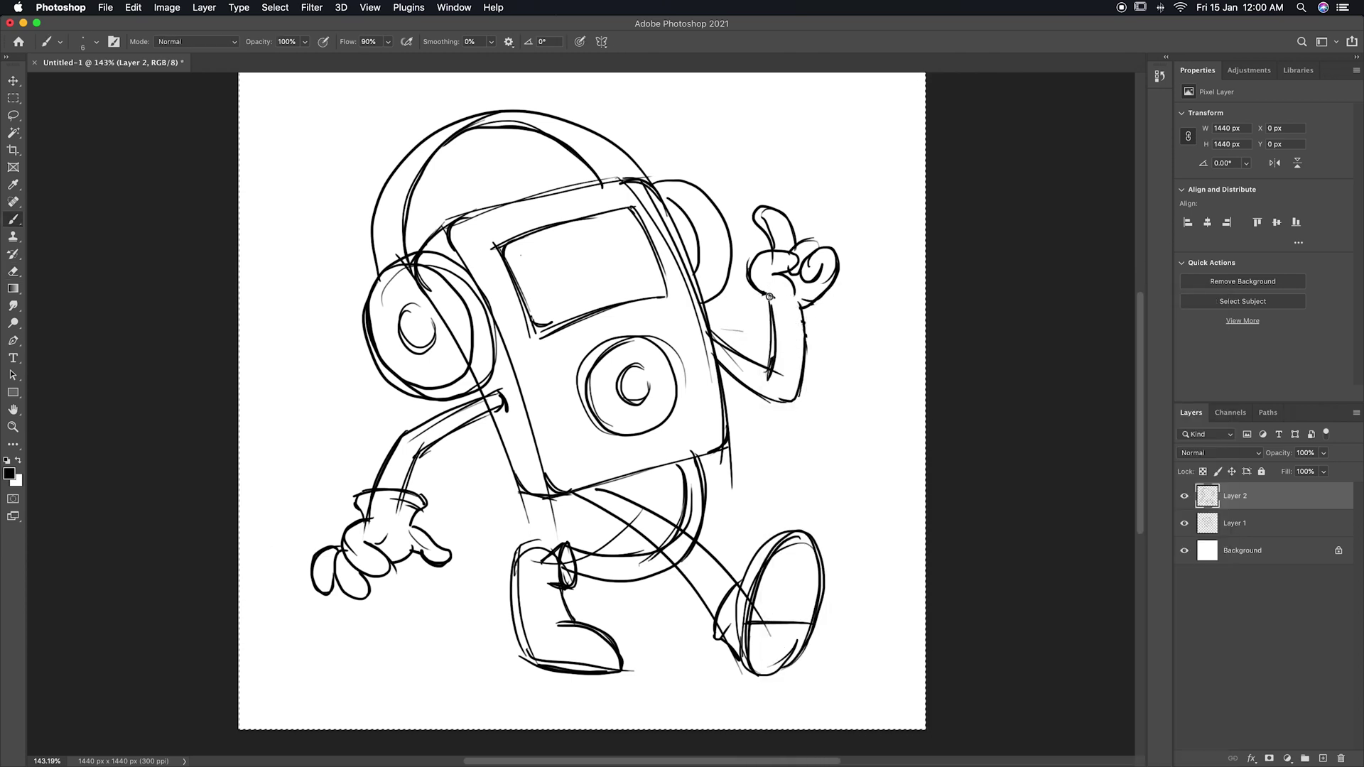
# Erase stray lines on the lower hand's cuff with a smaller eraser.
pyautogui.press('e')
pyautogui.press('[')
pyautogui.press('[')
pyautogui.press('[')
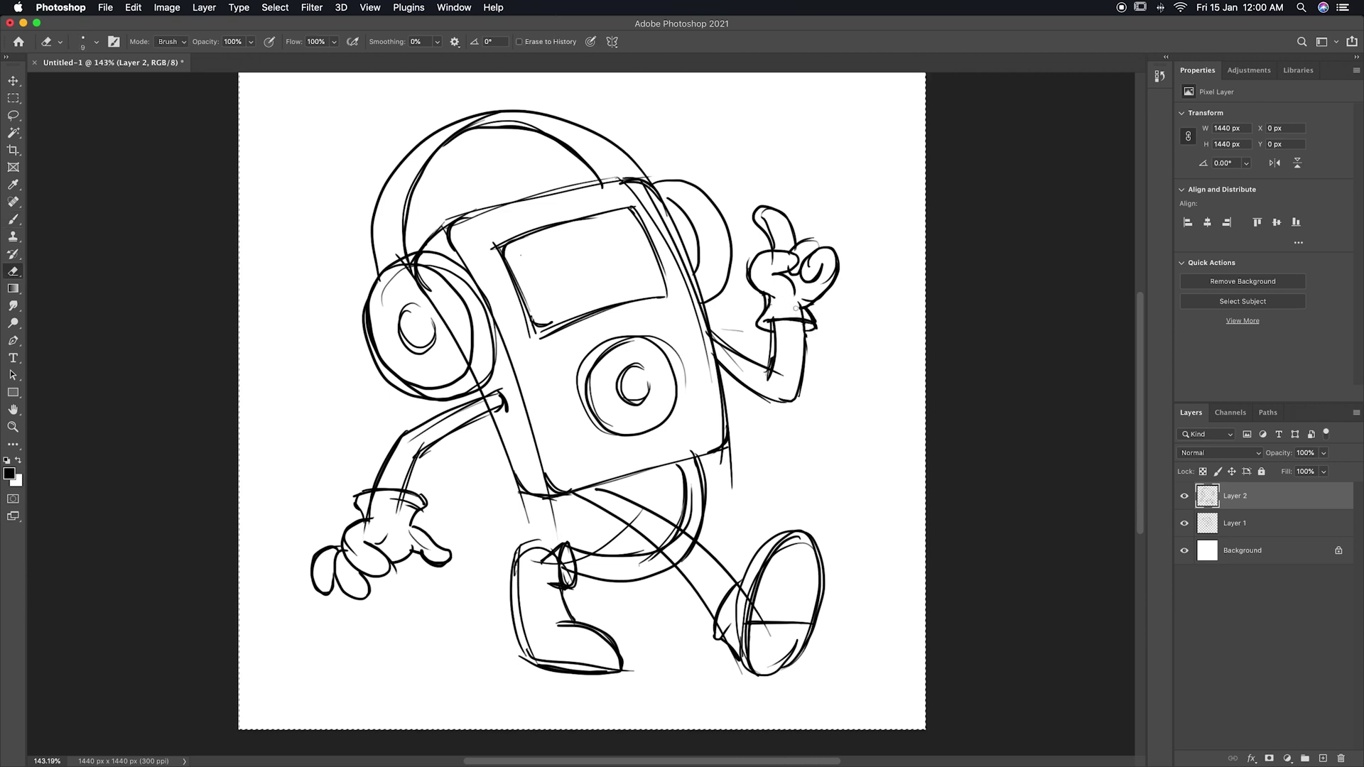
pyautogui.press('b')
pyautogui.moveTo(796, 307); pyautogui.dragTo(992, 265)
pyautogui.press('e')
pyautogui.moveTo(601, 452)
pyautogui.mouseDown()
pyautogui.moveTo(551, 468)
pyautogui.moveTo(567, 456)
pyautogui.moveTo(560, 472)
pyautogui.mouseUp()
pyautogui.press('b')
pyautogui.press('e')
pyautogui.moveTo(740, 414); pyautogui.dragTo(680, 489)
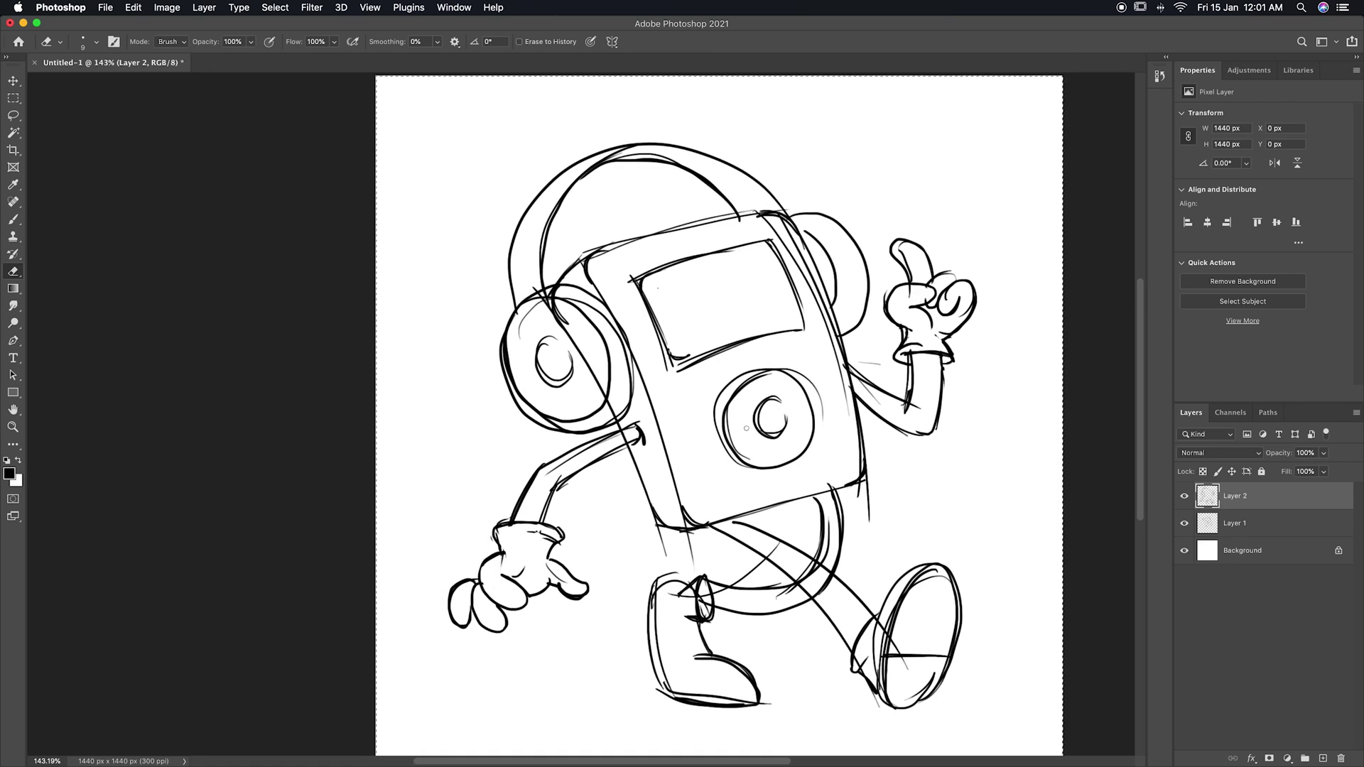
# On Layer 1, erase old earcup and body lines and draw the second smiling eye.
pyautogui.hotkey('alt', '[')
pyautogui.moveTo(594, 395); pyautogui.dragTo(551, 303)
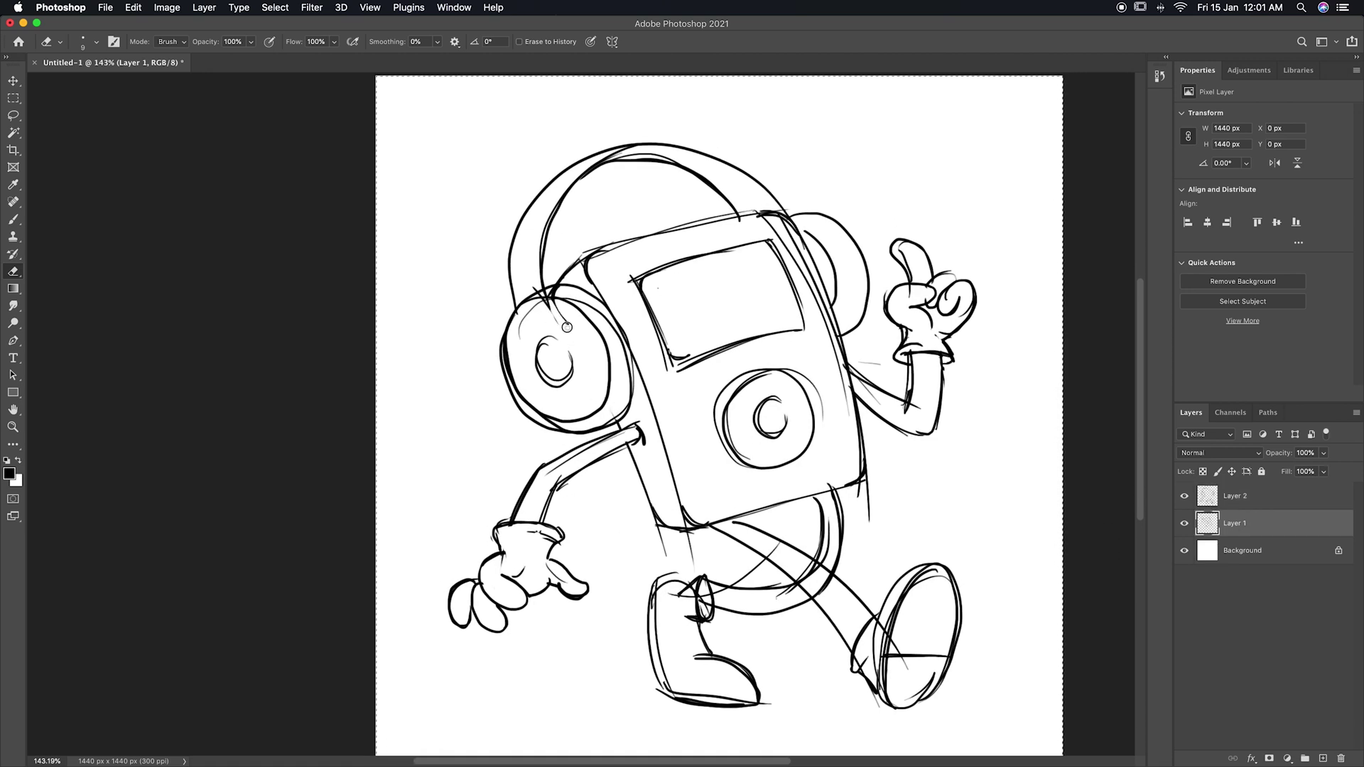
pyautogui.moveTo(768, 220); pyautogui.dragTo(871, 477)
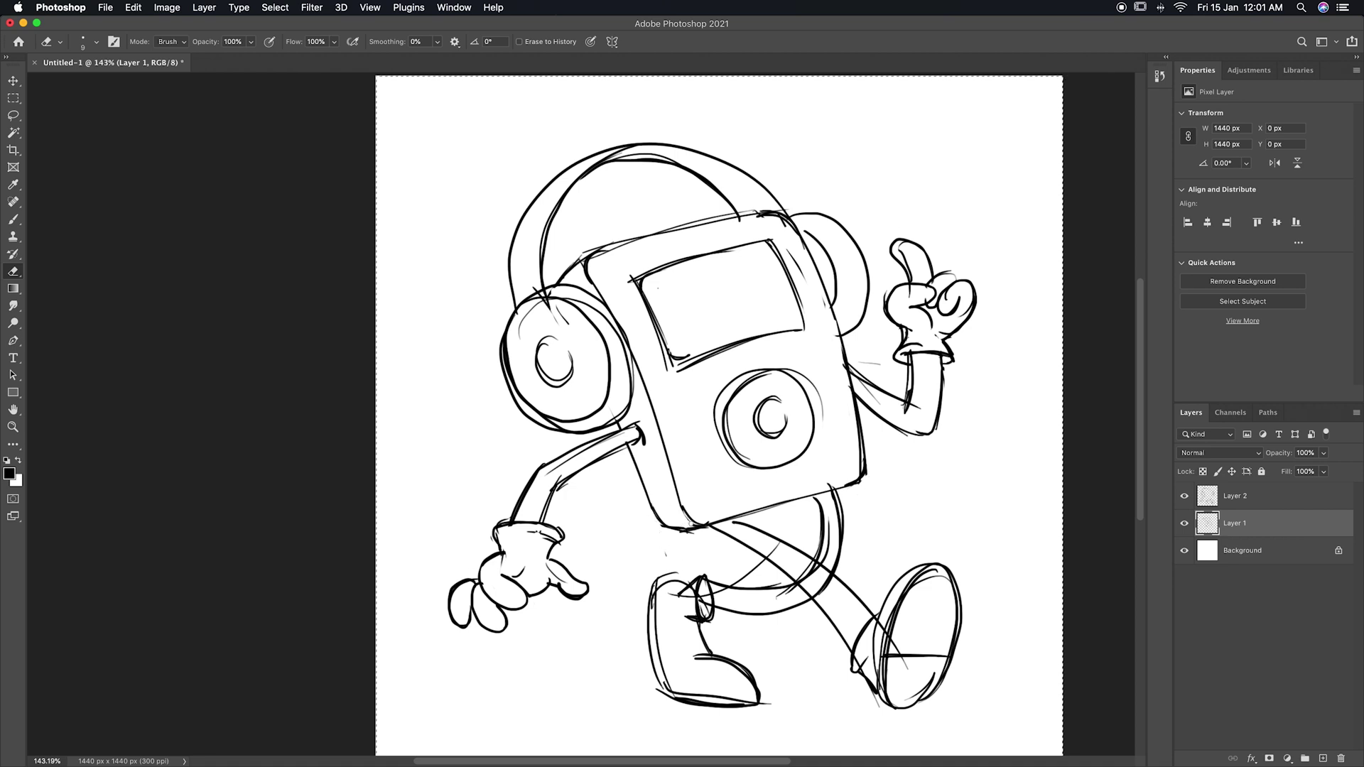
pyautogui.press('b')
pyautogui.moveTo(739, 301)
pyautogui.mouseDown()
pyautogui.moveTo(770, 297)
pyautogui.moveTo(699, 253)
pyautogui.mouseUp()
# On Layer 2, erase stray leg and hip lines and redraw the hips.
pyautogui.press('e')
pyautogui.hotkey('alt', ']')
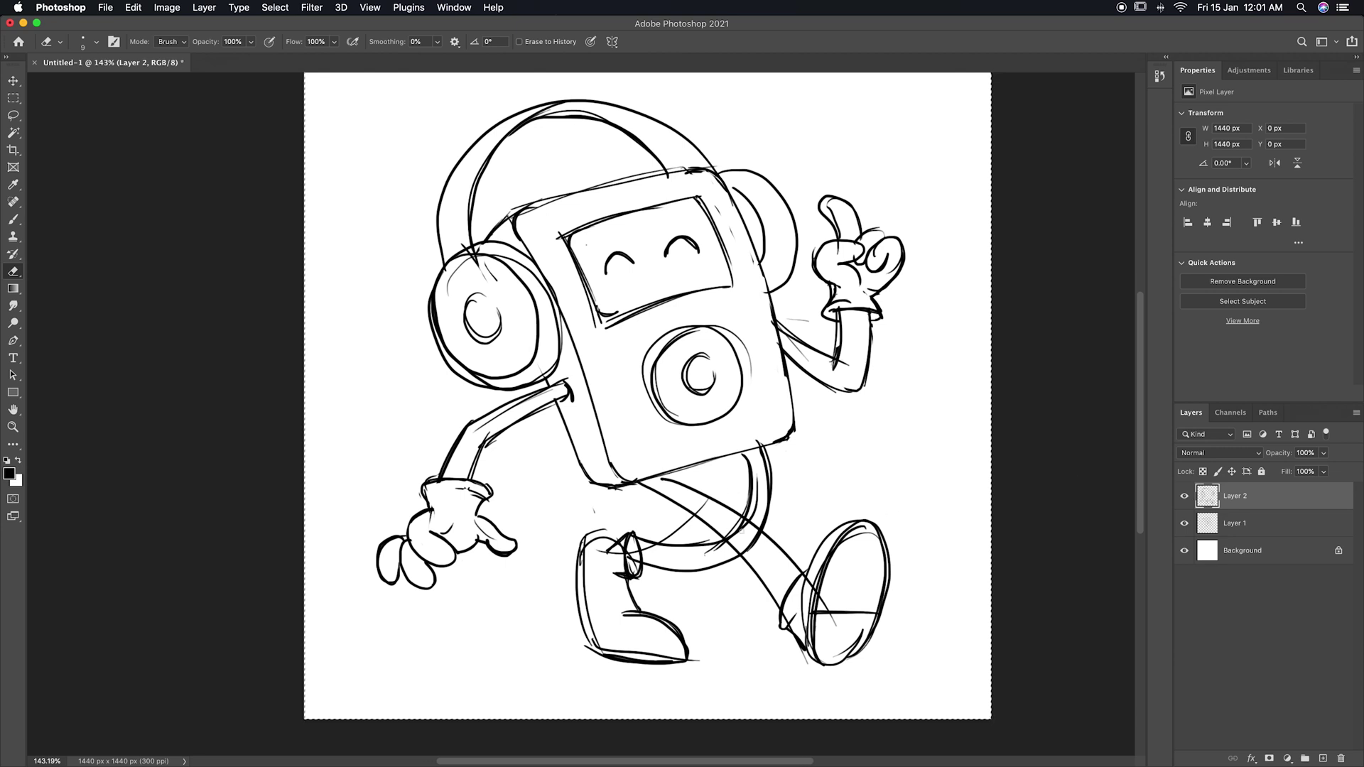
pyautogui.moveTo(699, 510)
pyautogui.mouseDown()
pyautogui.moveTo(636, 547)
pyautogui.moveTo(710, 546)
pyautogui.moveTo(754, 489)
pyautogui.mouseUp()
pyautogui.moveTo(739, 565)
pyautogui.mouseDown()
pyautogui.moveTo(633, 567)
pyautogui.moveTo(624, 527)
pyautogui.moveTo(631, 573)
pyautogui.moveTo(718, 540)
pyautogui.mouseUp()
pyautogui.press('b')
pyautogui.moveTo(629, 568)
pyautogui.mouseDown()
pyautogui.moveTo(735, 558)
pyautogui.moveTo(633, 546)
pyautogui.mouseUp()
# Draw two musical notes above the raised hand.
pyautogui.press('e')
pyautogui.press('b')
pyautogui.scroll(3, 710, 355)
pyautogui.hscroll(3, 711, 355)
pyautogui.moveTo(741, 197)
pyautogui.mouseDown()
pyautogui.moveTo(750, 250)
pyautogui.moveTo(777, 168)
pyautogui.moveTo(873, 159)
pyautogui.mouseUp()
pyautogui.moveTo(860, 174); pyautogui.dragTo(879, 217)
pyautogui.scroll(-3, 595, 357)
pyautogui.hscroll(-3, 596, 358)
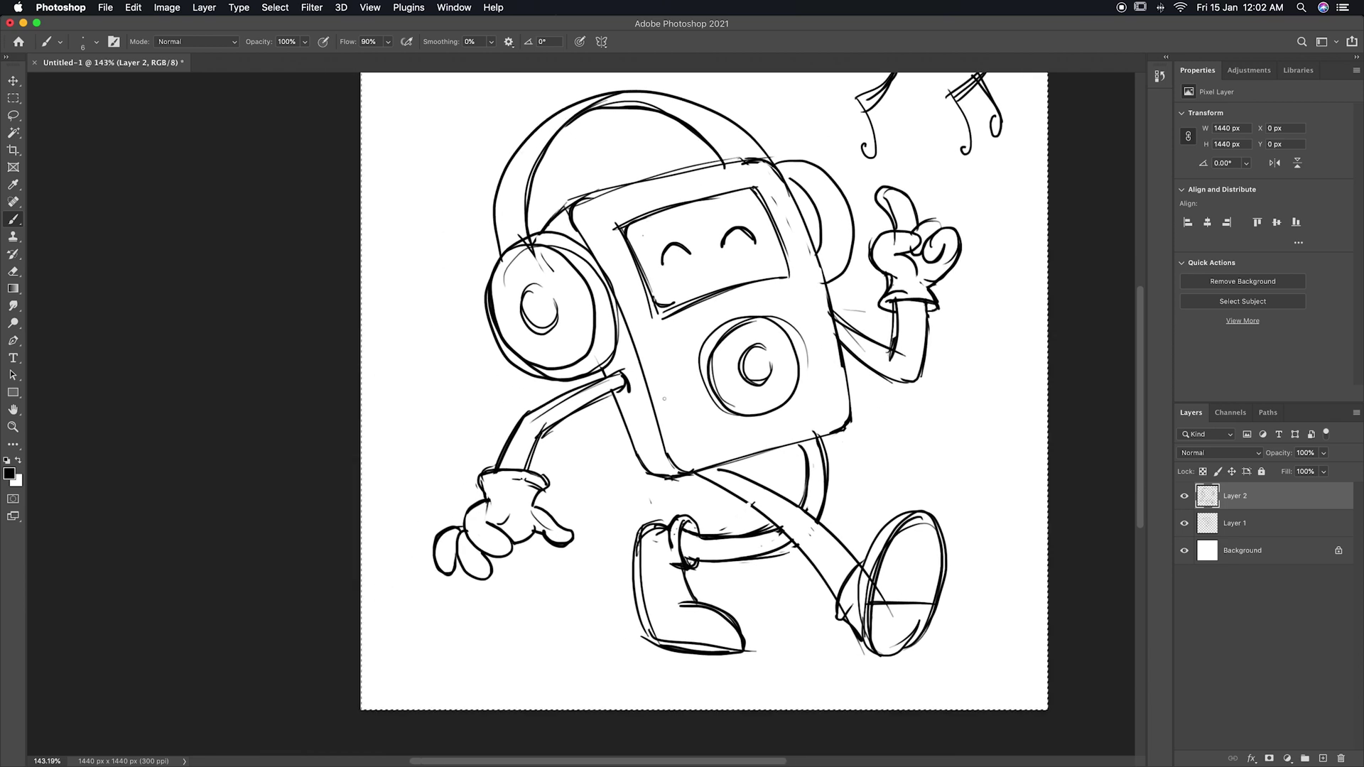
# Draw the headphone cord trailing around the leg and view the whole drawing.
pyautogui.moveTo(595, 359)
pyautogui.mouseDown()
pyautogui.moveTo(600, 455)
pyautogui.moveTo(682, 550)
pyautogui.moveTo(843, 456)
pyautogui.moveTo(832, 439)
pyautogui.mouseUp()
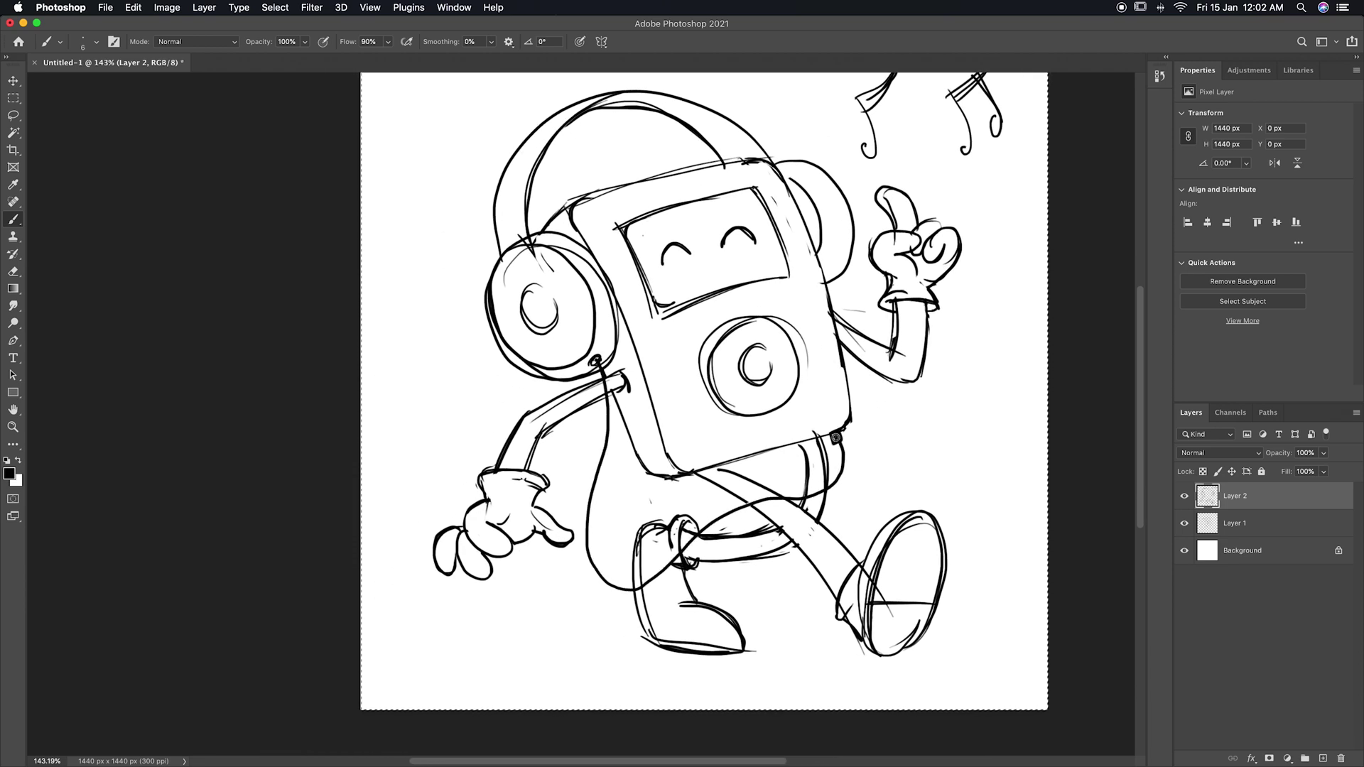
pyautogui.scroll(-5, 782, 540)
pyautogui.press('v')
pyautogui.scroll(1, 791, 517)
# Erase faint lines near the left earcup and merge Layer 2 down into Layer 1.
pyautogui.press('e')
pyautogui.moveTo(447, 368)
pyautogui.mouseDown()
pyautogui.moveTo(431, 410)
pyautogui.moveTo(469, 422)
pyautogui.mouseUp()
pyautogui.press('b')
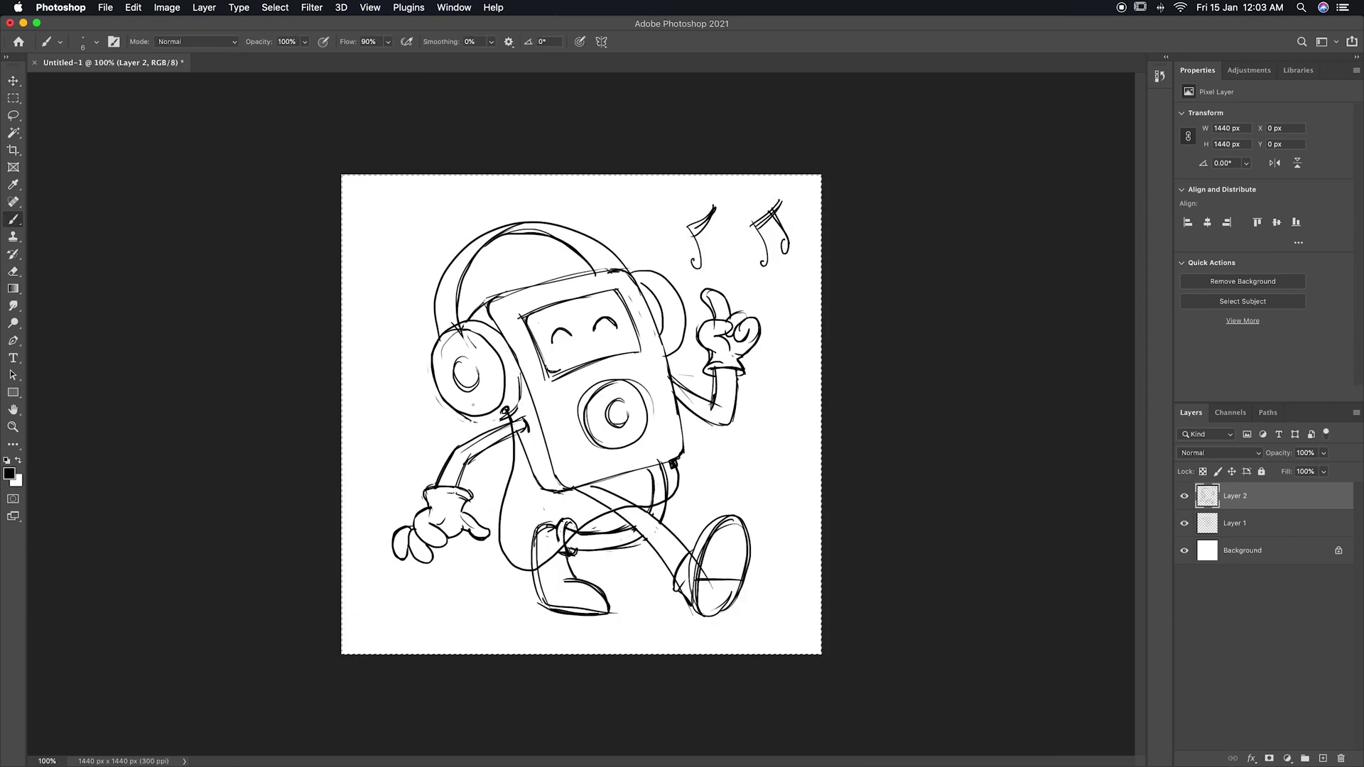
pyautogui.press('e')
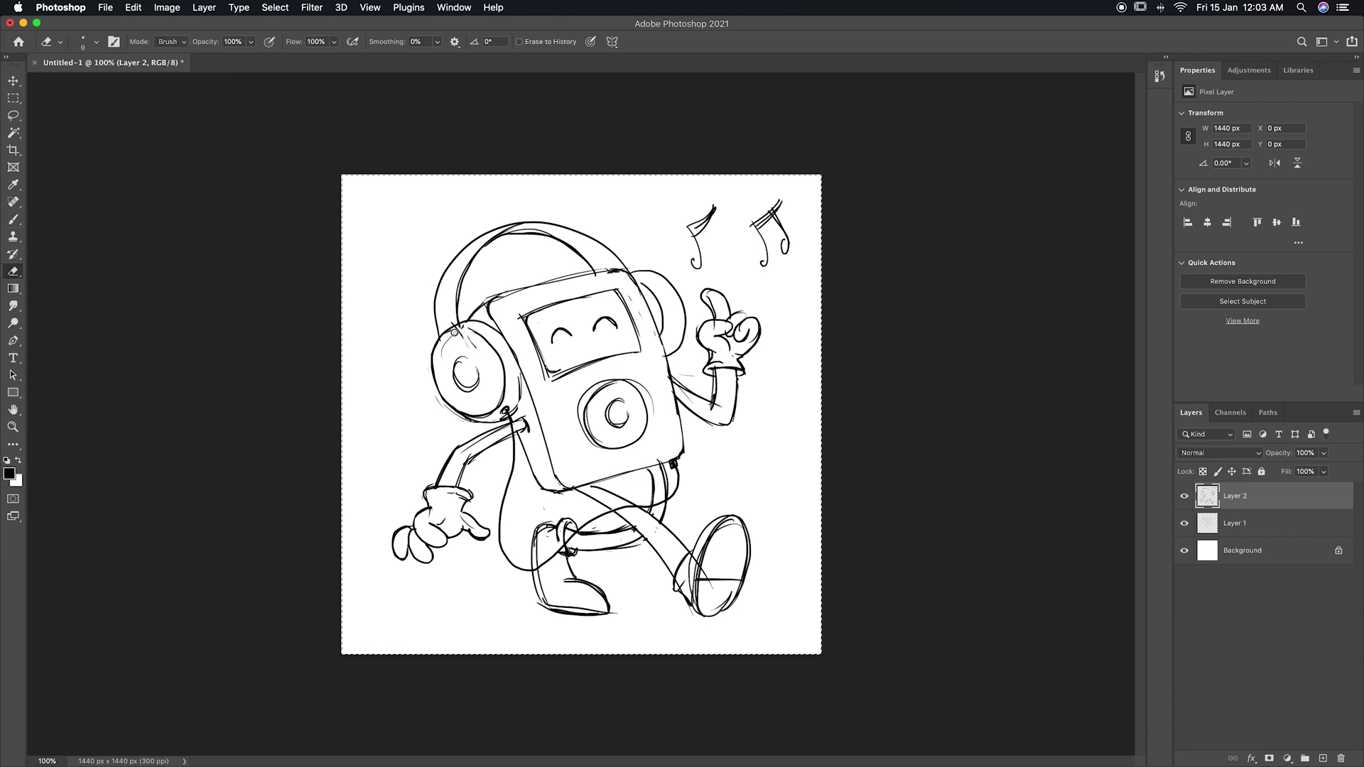
pyautogui.hotkey('ctrl', 'e')
pyautogui.press('b')
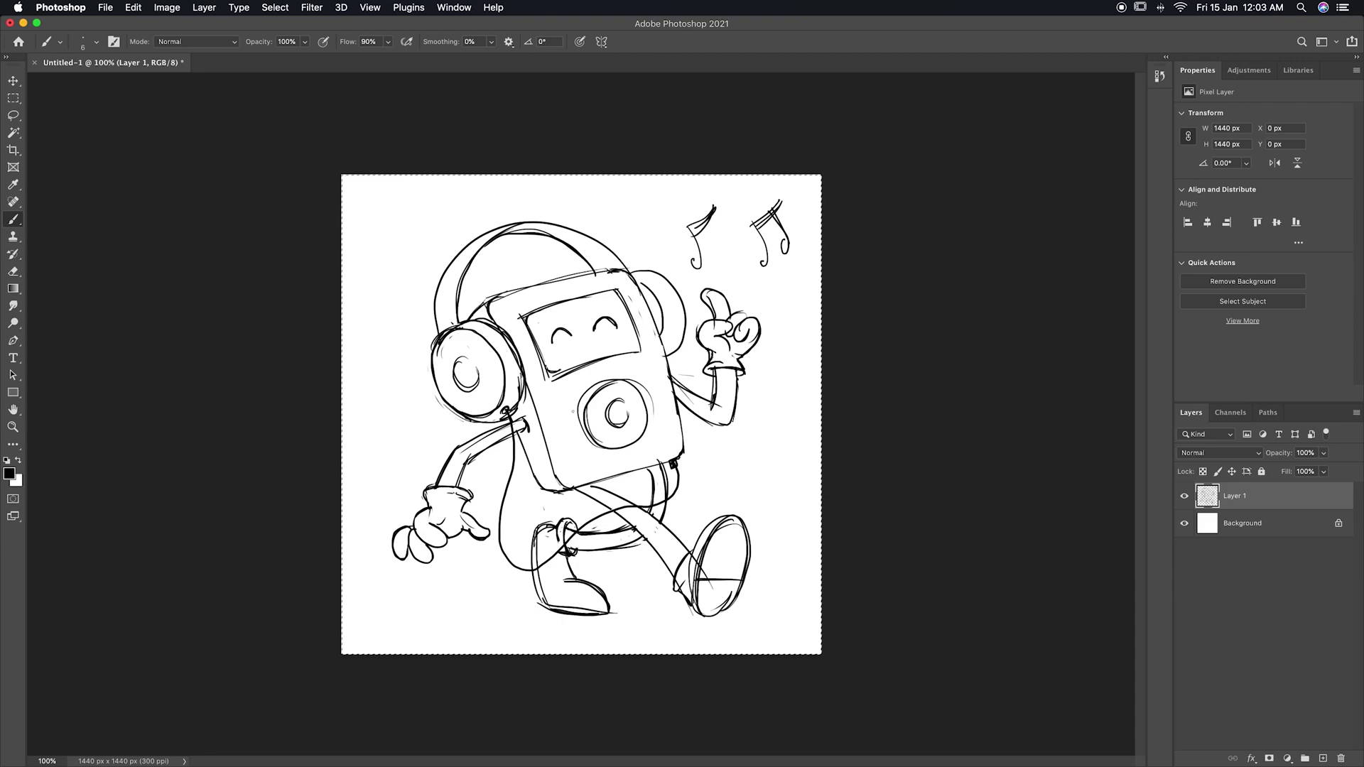
# Zoom in and redraw the raised arm's inner wrist line.
pyautogui.hotkey('ctrl', '+')
pyautogui.press('e')
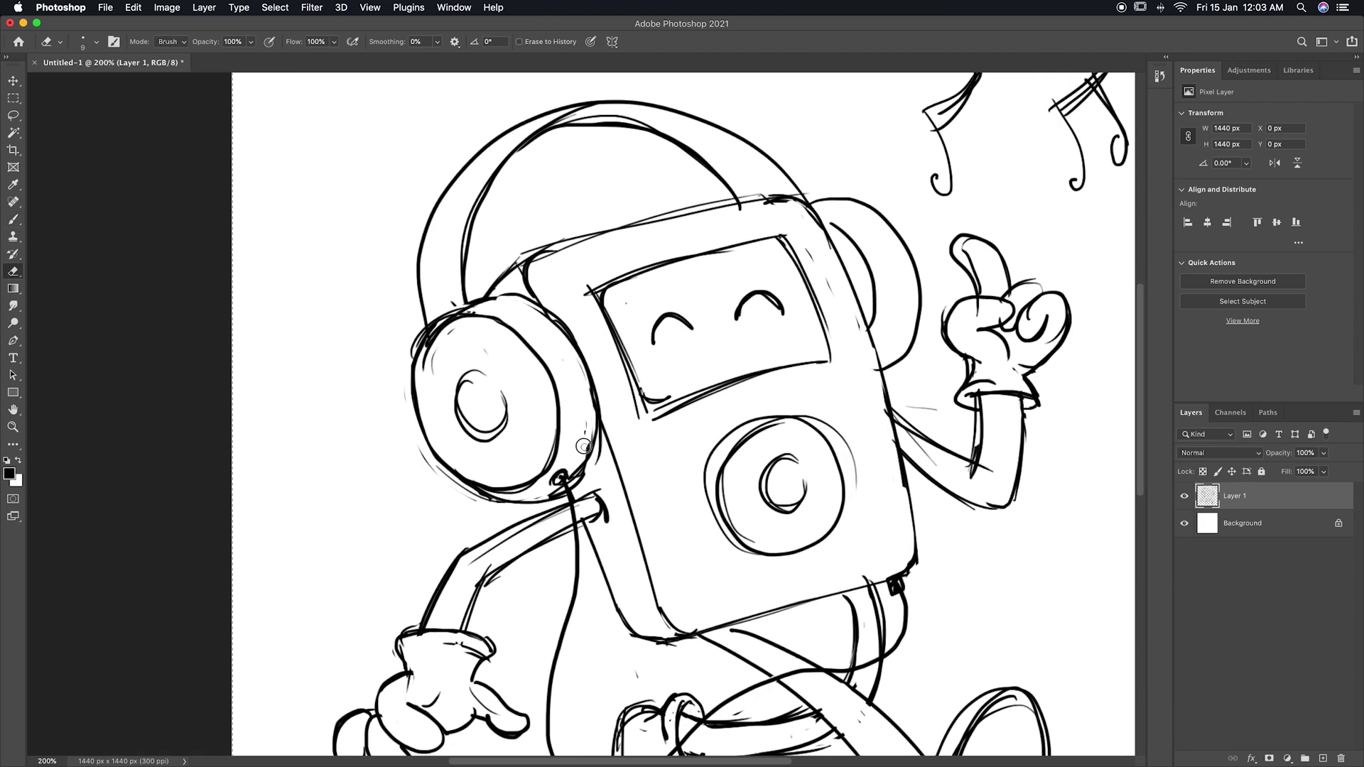
pyautogui.press('b')
pyautogui.scroll(-3, 858, 343)
pyautogui.hscroll(5, 858, 343)
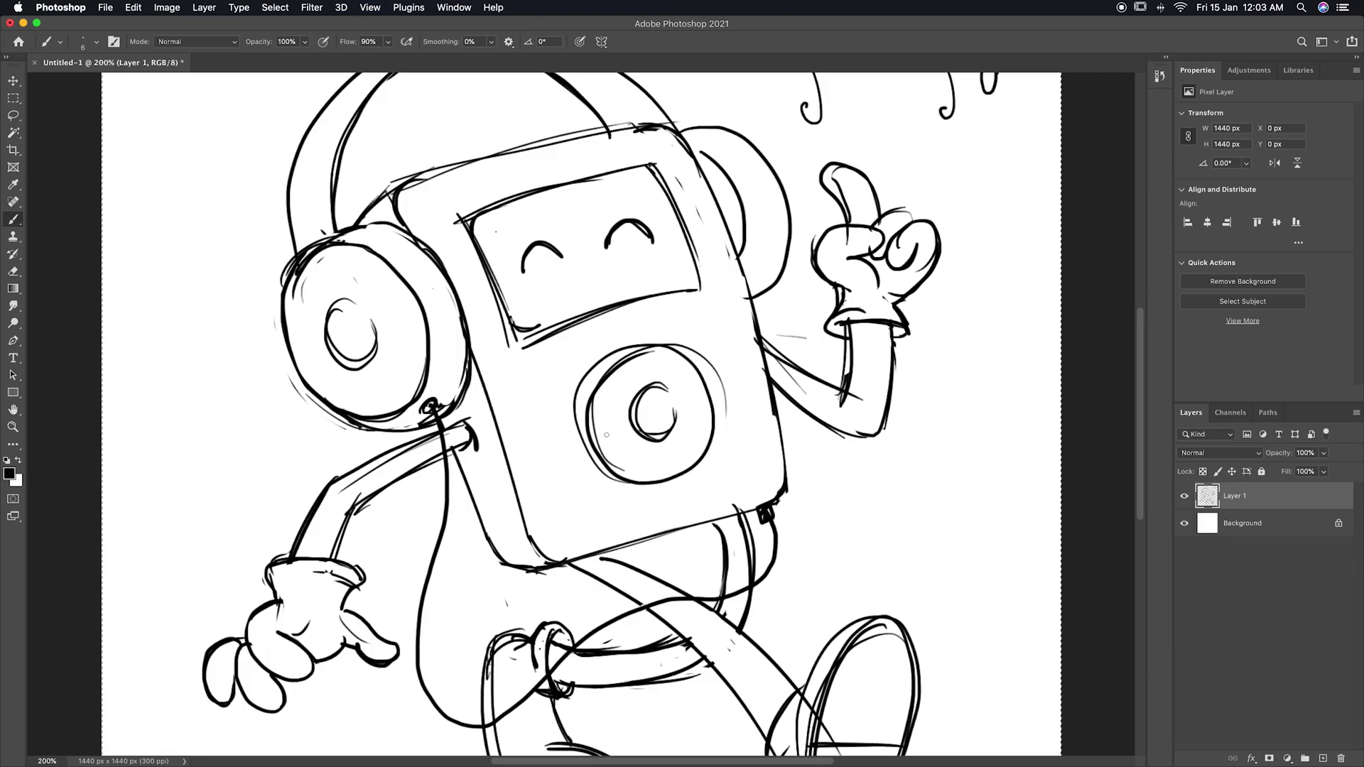
pyautogui.moveTo(849, 328)
pyautogui.mouseDown()
pyautogui.moveTo(842, 411)
pyautogui.moveTo(855, 359)
pyautogui.moveTo(851, 402)
pyautogui.moveTo(830, 395)
pyautogui.moveTo(856, 338)
pyautogui.mouseUp()
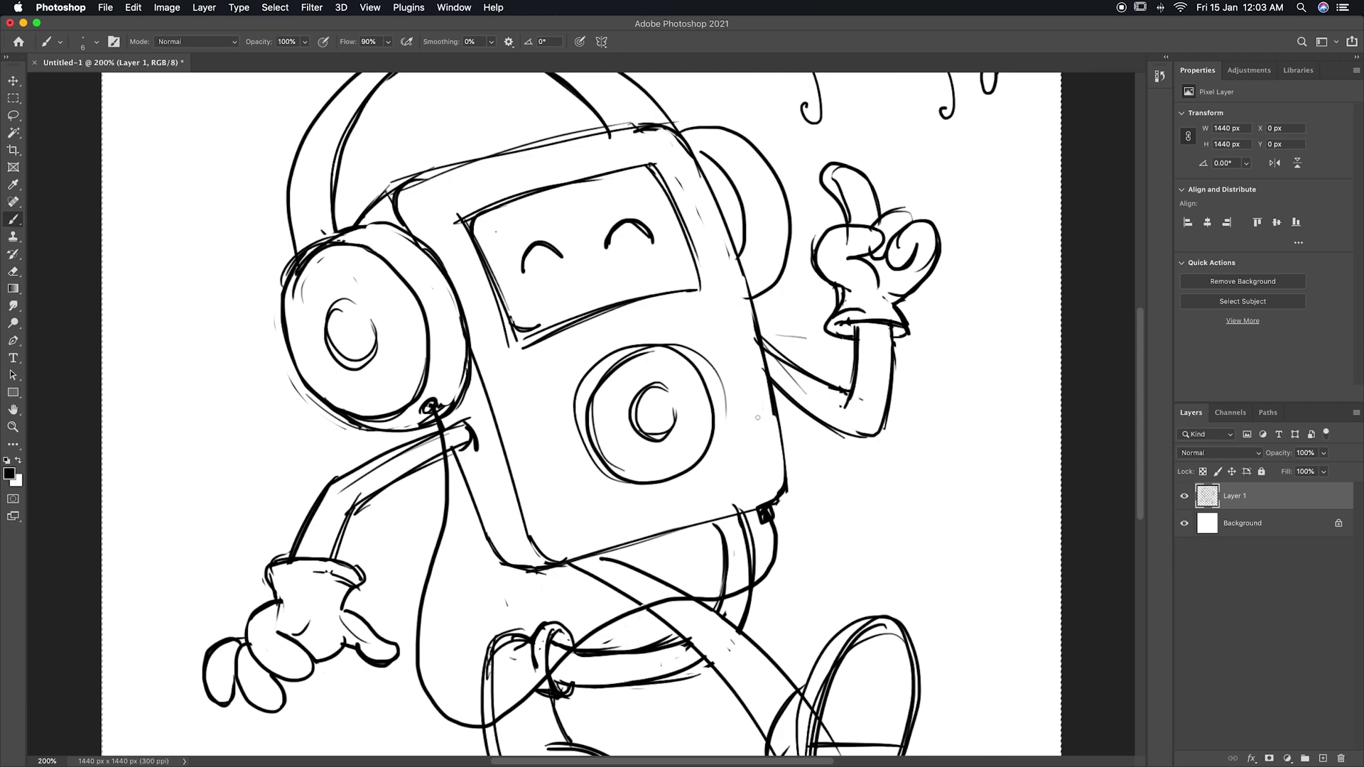
pyautogui.scroll(-2, 853, 338)
pyautogui.hscroll(-5, 852, 338)
# Erase and redraw the rough top-right arc of the dial.
pyautogui.press('e')
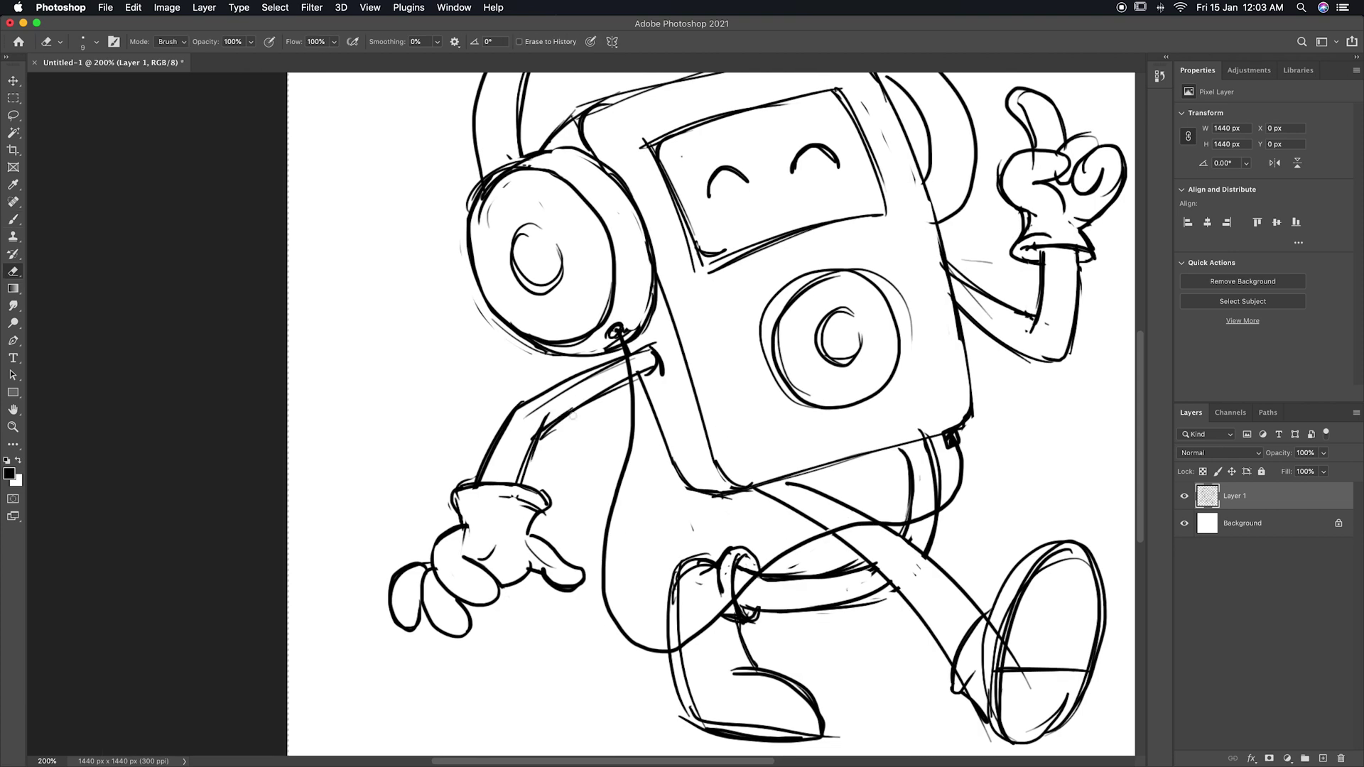
pyautogui.scroll(2, 660, 355)
pyautogui.hscroll(4, 692, 324)
pyautogui.moveTo(691, 324); pyautogui.dragTo(771, 383)
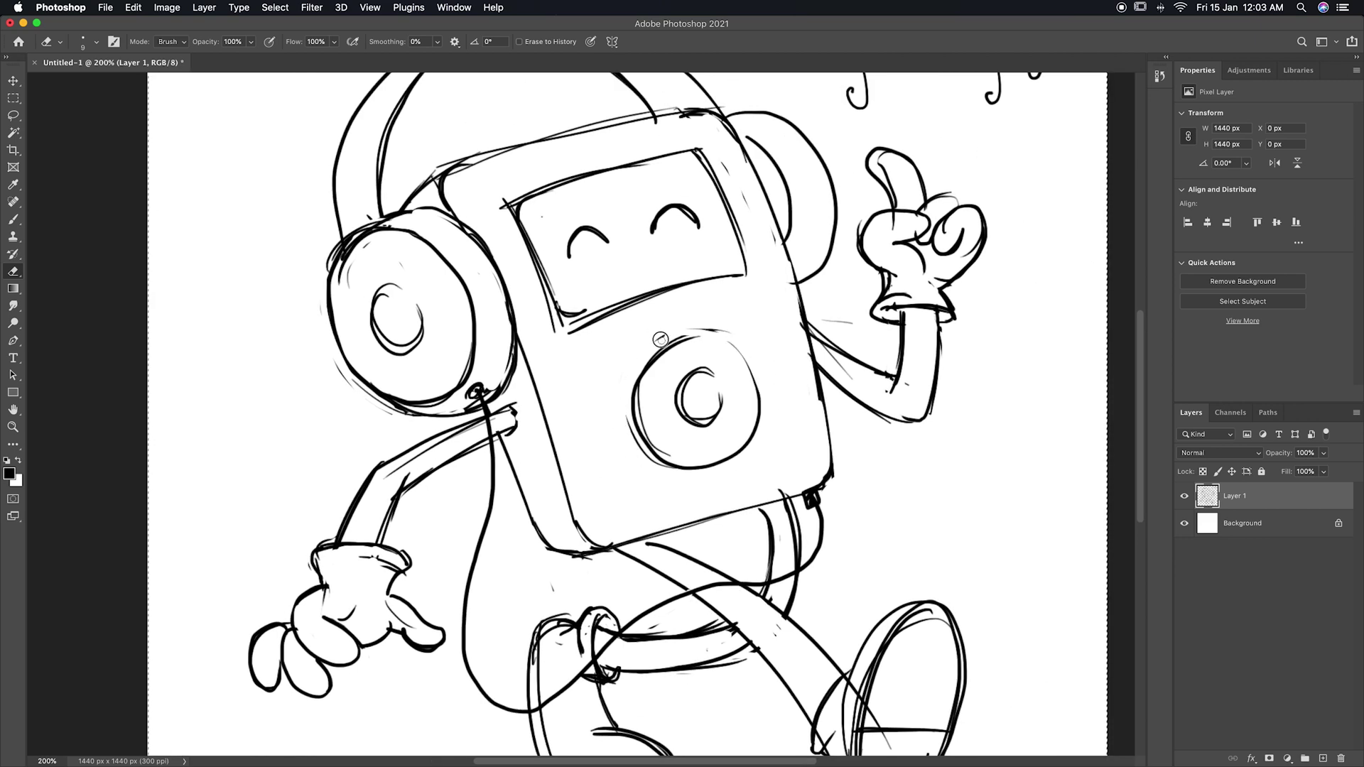
pyautogui.press('b')
pyautogui.moveTo(671, 347); pyautogui.dragTo(757, 391)
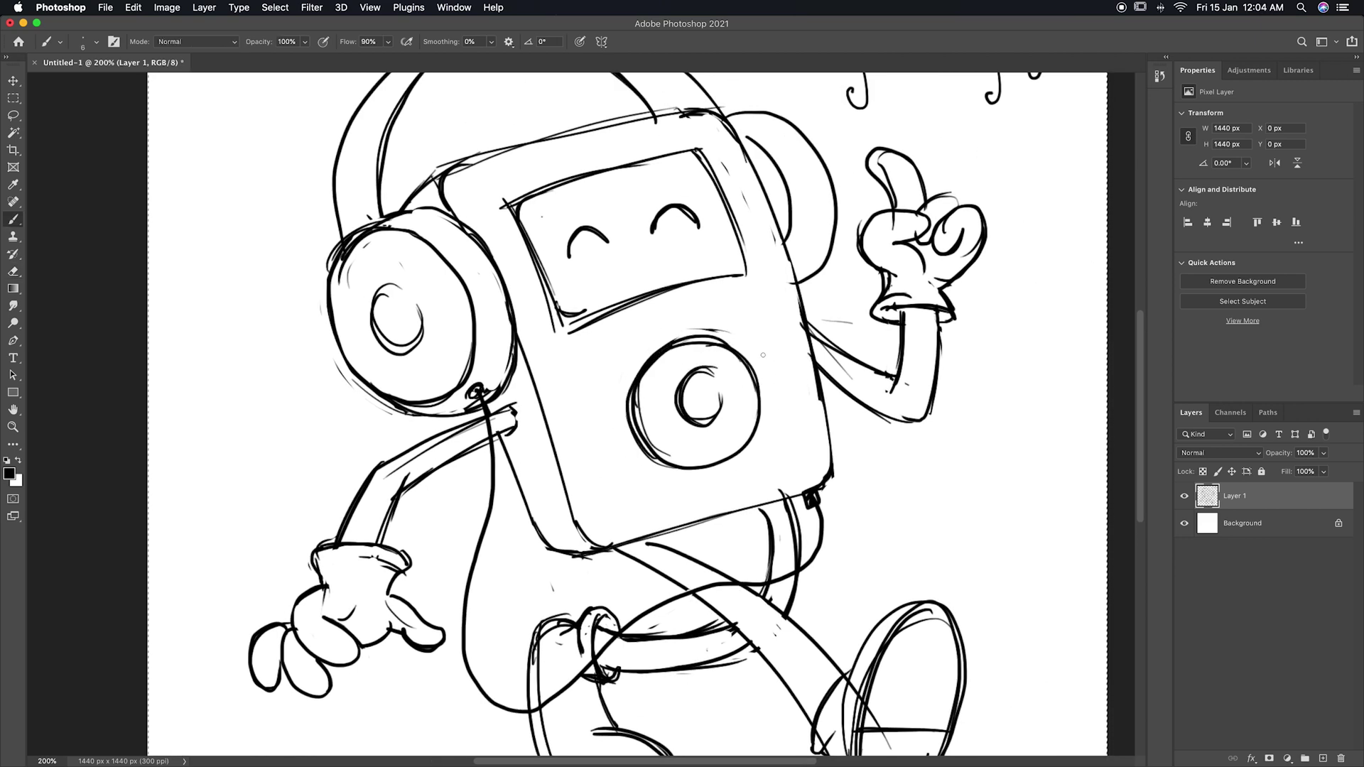
# Lasso-select the chest speaker and enlarge it with Free Transform.
pyautogui.press('l')
pyautogui.moveTo(659, 328); pyautogui.dragTo(658, 326)
pyautogui.hotkey('ctrl', 't')
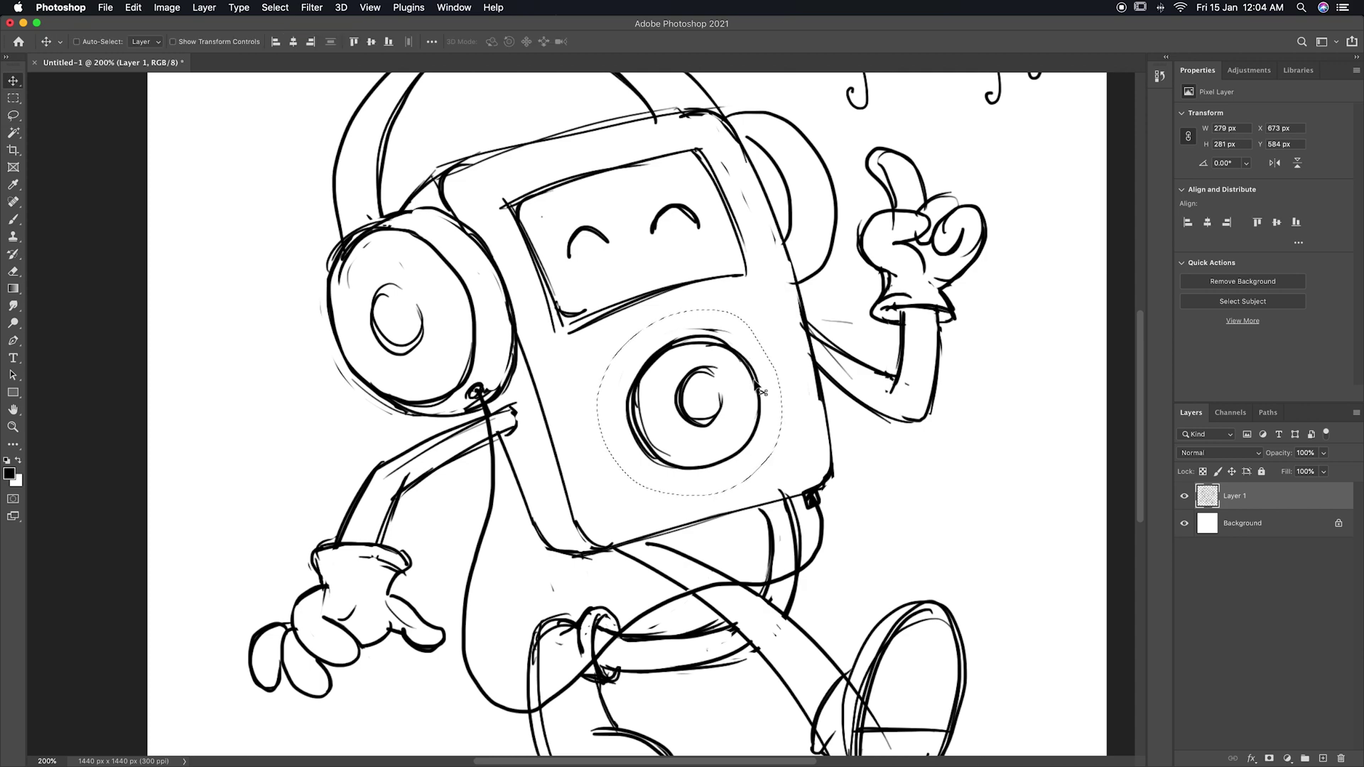
pyautogui.moveTo(776, 478); pyautogui.dragTo(773, 451)
pyautogui.press('Return')
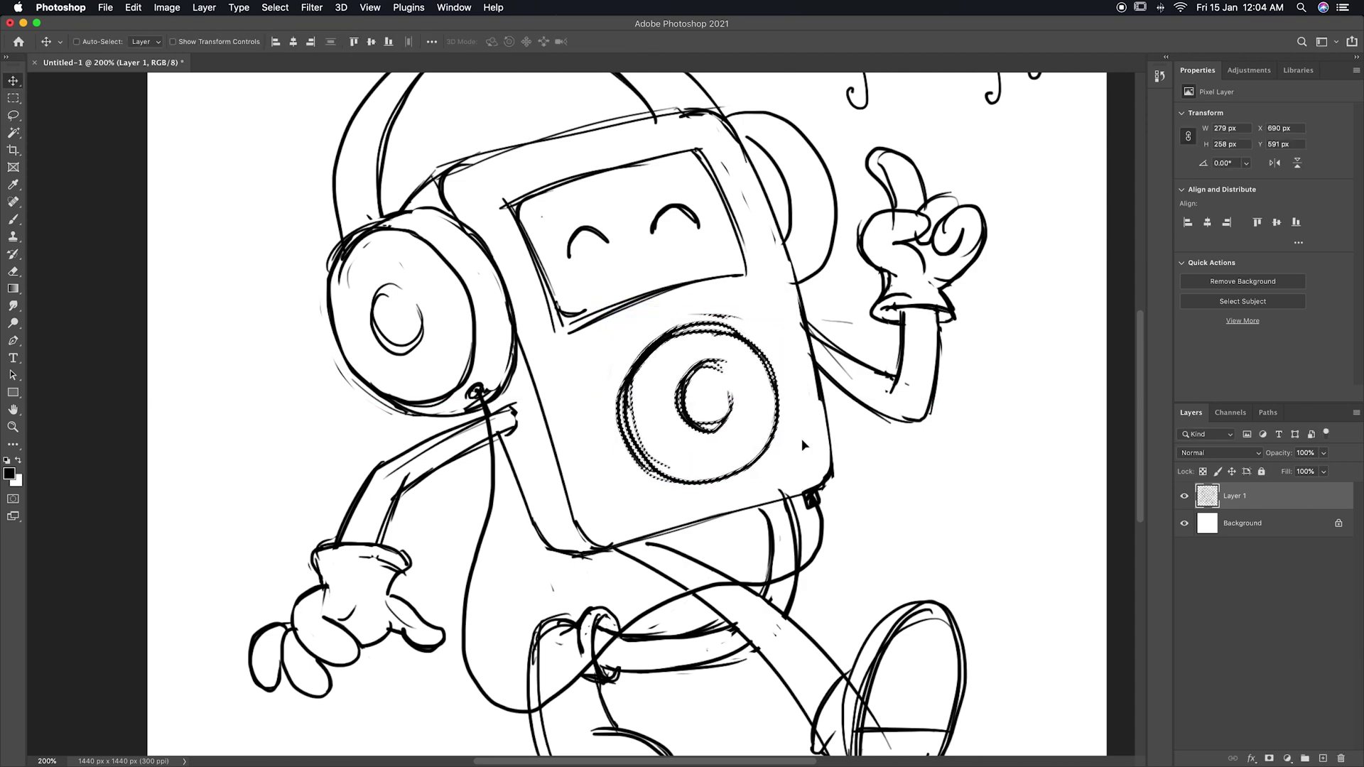
# Erase and redraw the right outline of the foot oval.
pyautogui.hotkey('ctrl', '-')
pyautogui.press('b')
pyautogui.hotkey('ctrl', '+')
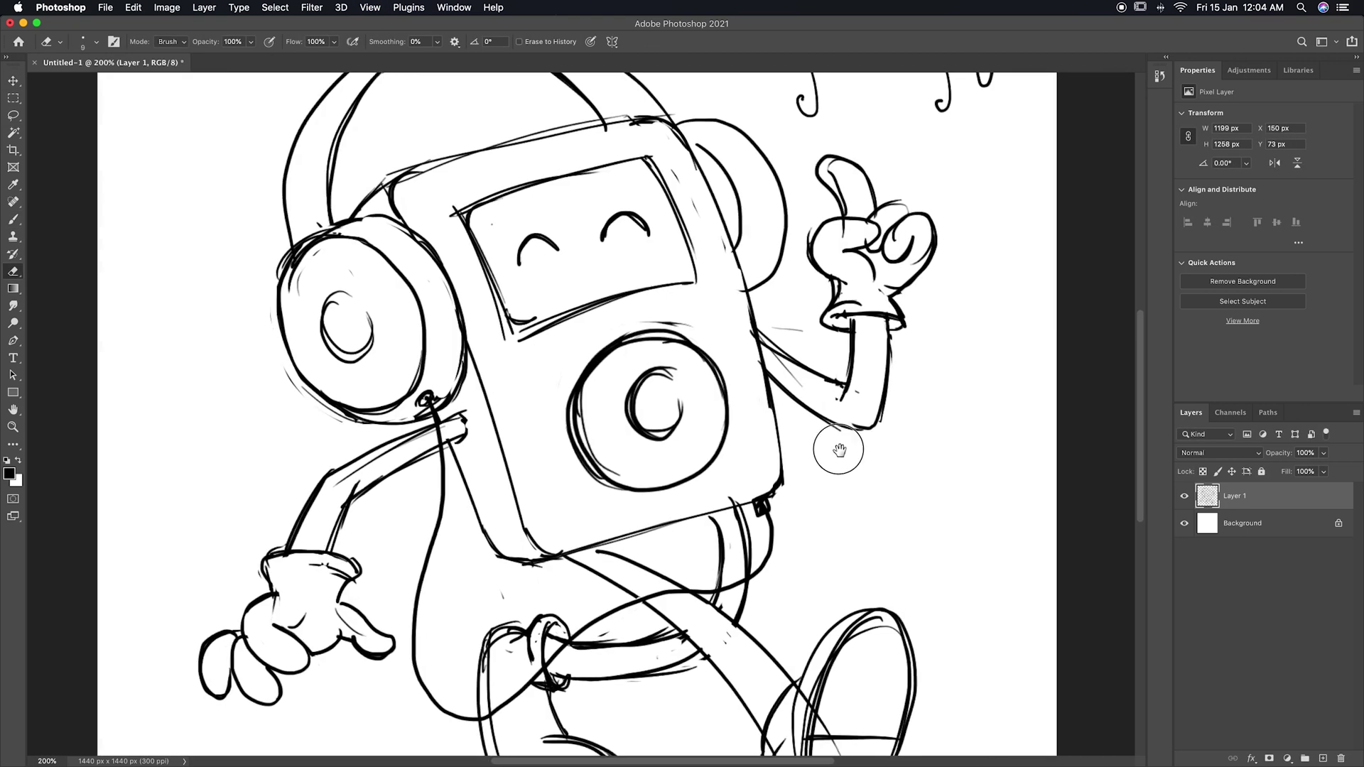
pyautogui.press('e')
pyautogui.moveTo(746, 540); pyautogui.dragTo(738, 566)
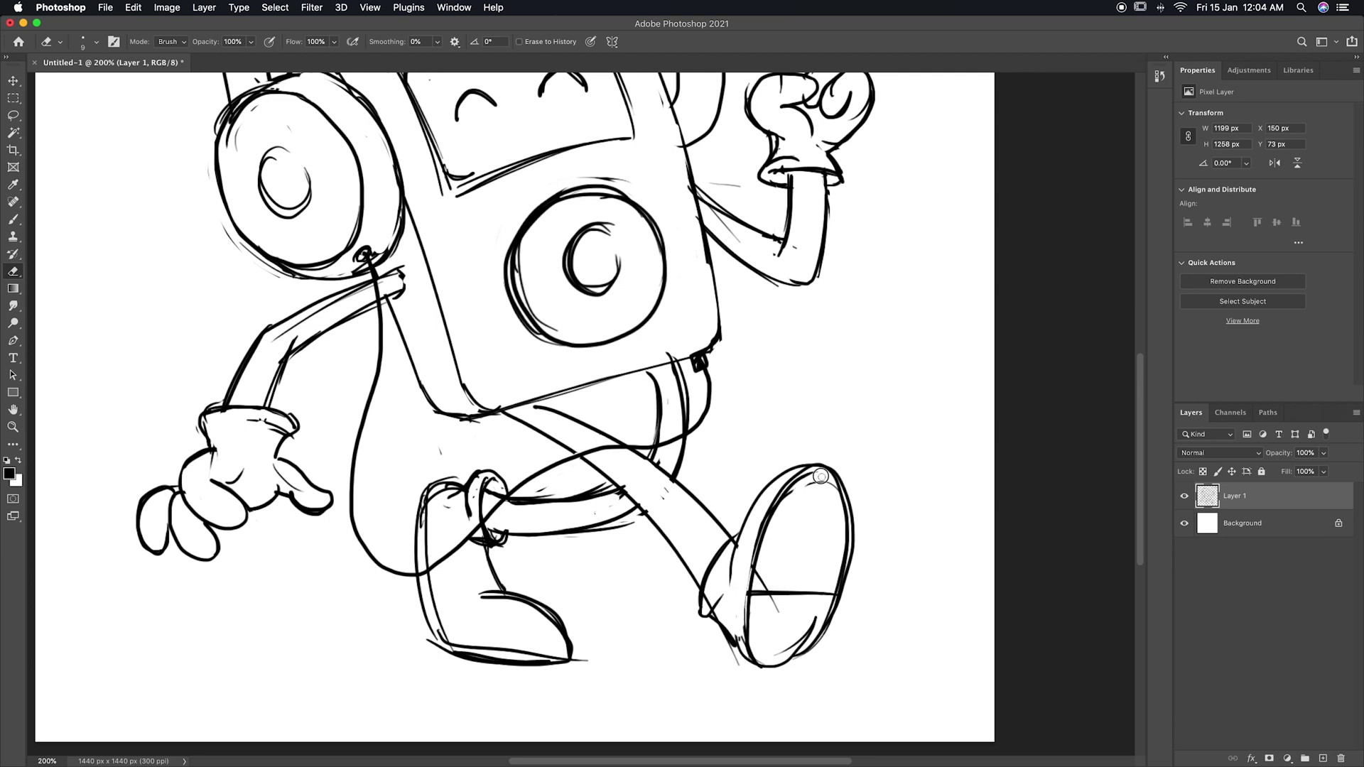
pyautogui.moveTo(821, 476)
pyautogui.mouseDown()
pyautogui.moveTo(850, 532)
pyautogui.moveTo(842, 618)
pyautogui.moveTo(799, 657)
pyautogui.mouseUp()
pyautogui.press('b')
pyautogui.moveTo(827, 481); pyautogui.dragTo(837, 606)
pyautogui.moveTo(849, 540); pyautogui.dragTo(817, 625)
pyautogui.hotkey('ctrl', 'z')
pyautogui.moveTo(846, 506); pyautogui.dragTo(829, 593)
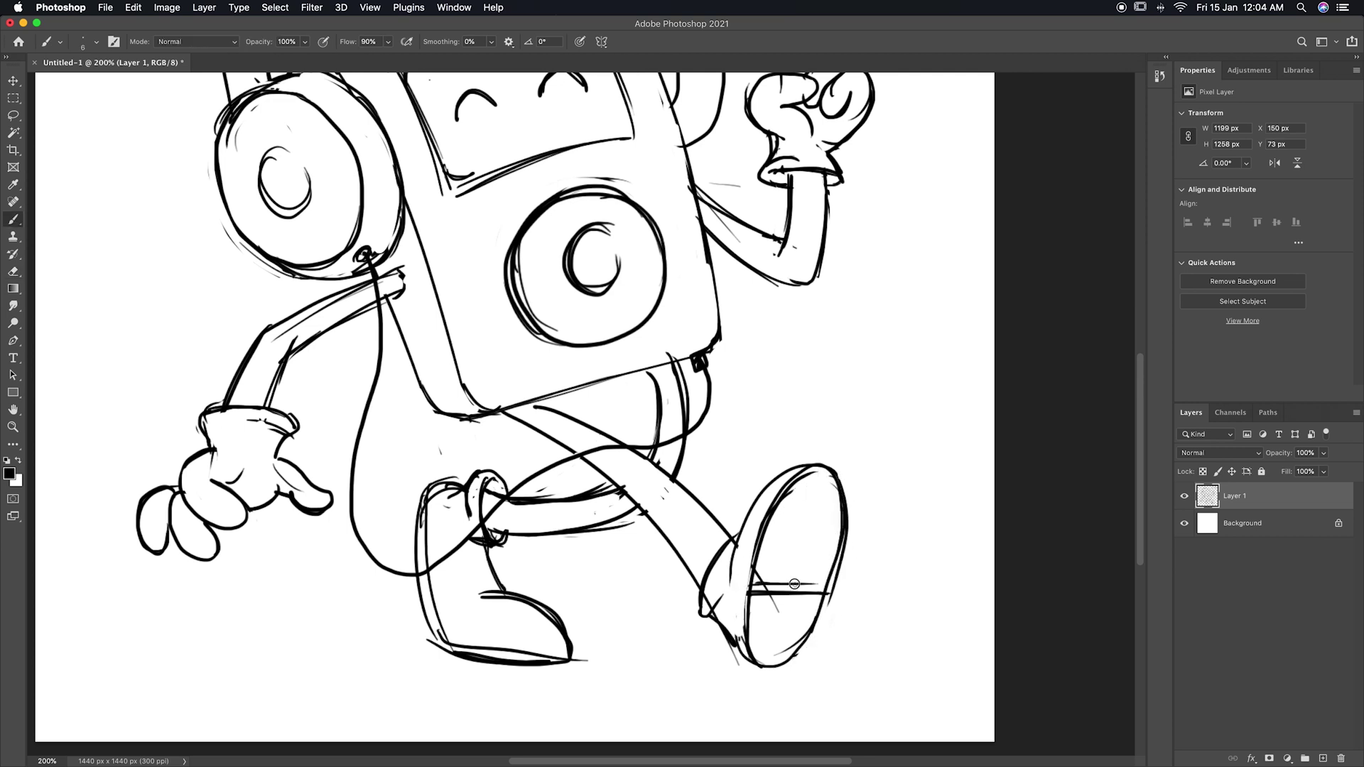
# Erase pale strokes around the foot and leg, and add a small loop on the boot.
pyautogui.press('e')
pyautogui.press('b')
pyautogui.press('e')
pyautogui.moveTo(828, 600); pyautogui.dragTo(803, 637)
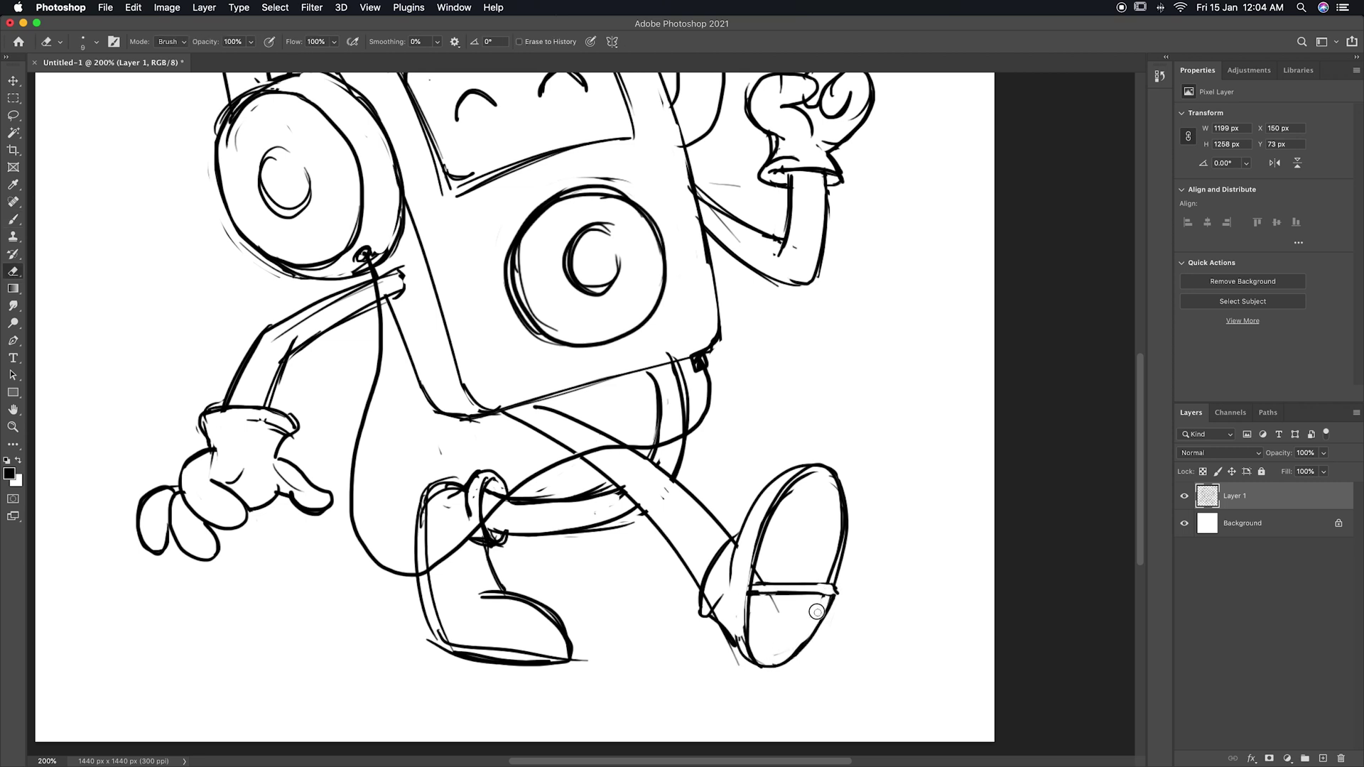
pyautogui.moveTo(716, 626)
pyautogui.mouseDown()
pyautogui.moveTo(698, 603)
pyautogui.moveTo(744, 521)
pyautogui.mouseUp()
pyautogui.press('b')
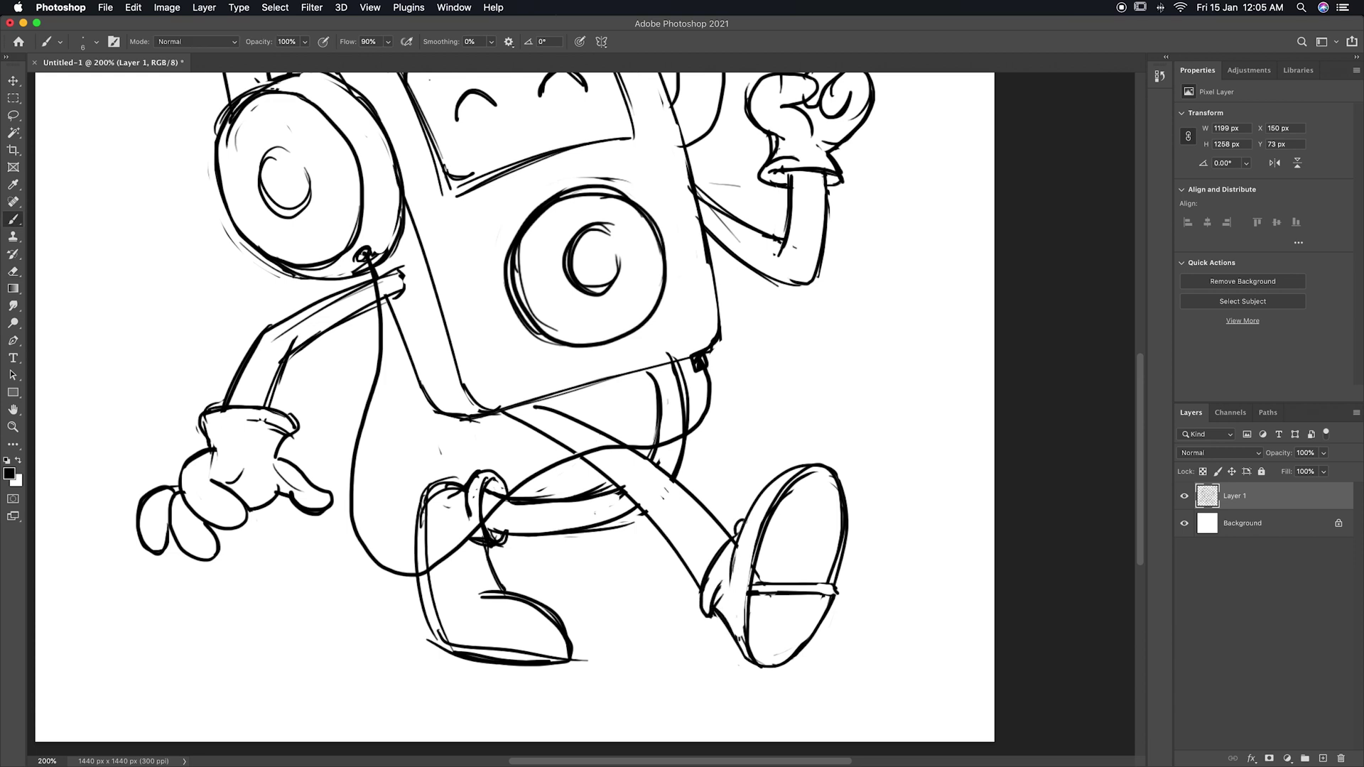
pyautogui.moveTo(487, 553)
pyautogui.mouseDown()
pyautogui.moveTo(501, 577)
pyautogui.moveTo(670, 552)
pyautogui.mouseUp()
# Erase the thick thigh line and redraw it cleanly.
pyautogui.press('e')
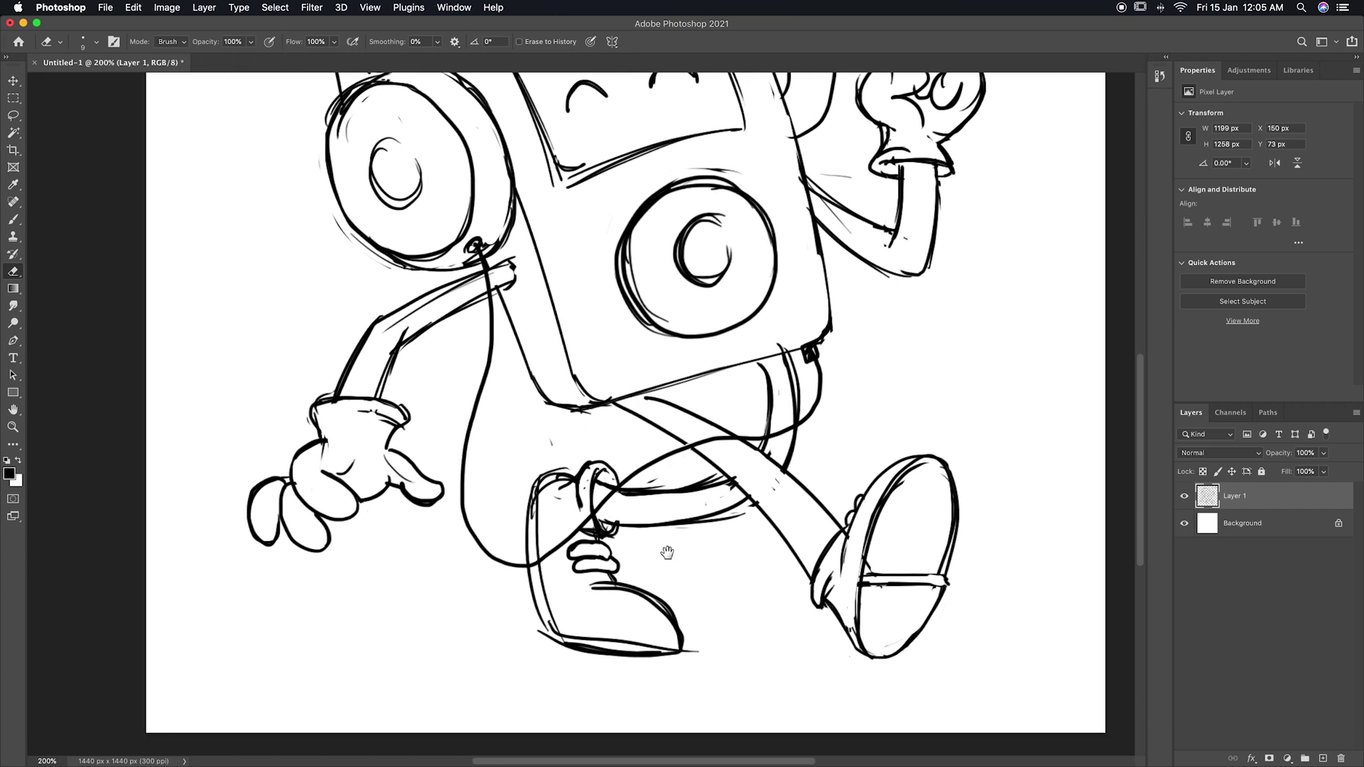
pyautogui.moveTo(651, 490); pyautogui.dragTo(699, 477)
pyautogui.moveTo(737, 520); pyautogui.dragTo(741, 503)
pyautogui.press('b')
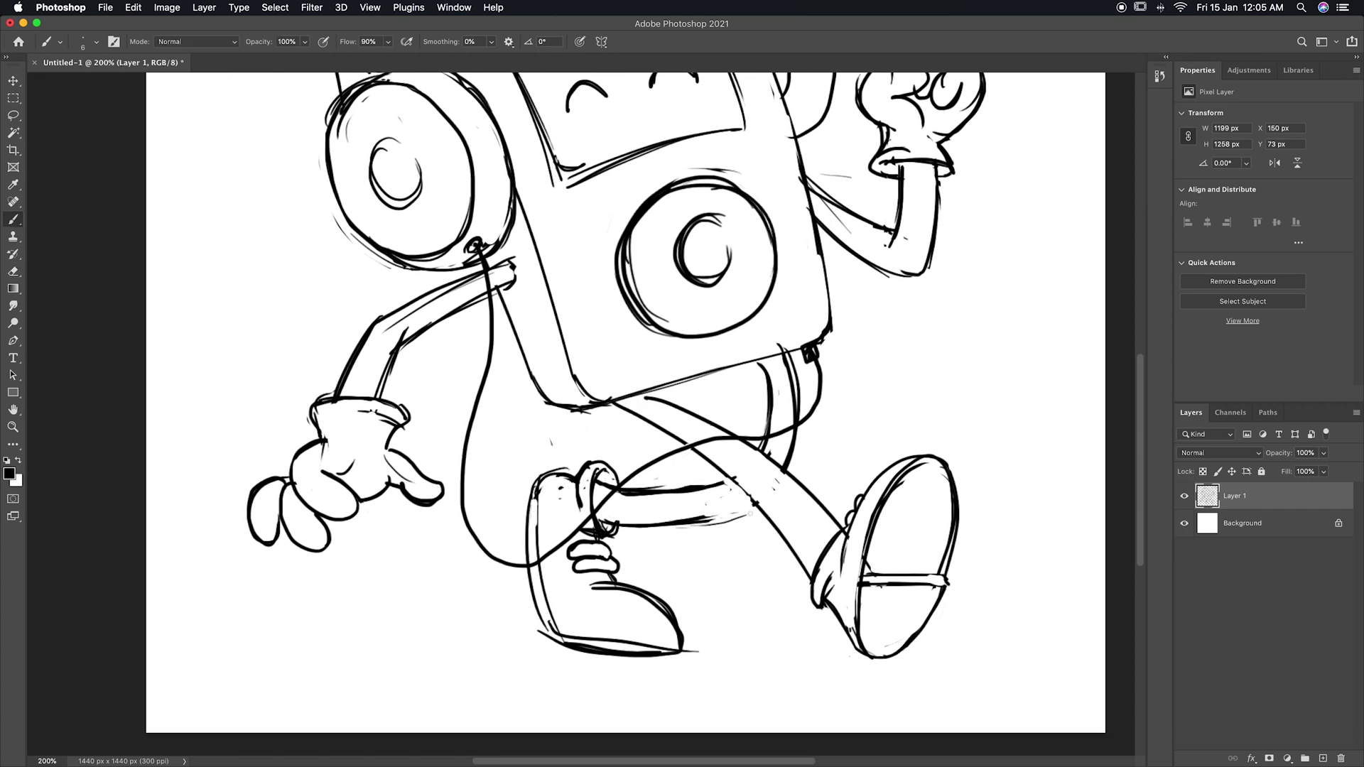
pyautogui.moveTo(622, 488); pyautogui.dragTo(700, 501)
pyautogui.hotkey('ctrl', 'z')
pyautogui.press('e')
pyautogui.moveTo(604, 490); pyautogui.dragTo(711, 484)
pyautogui.press('b')
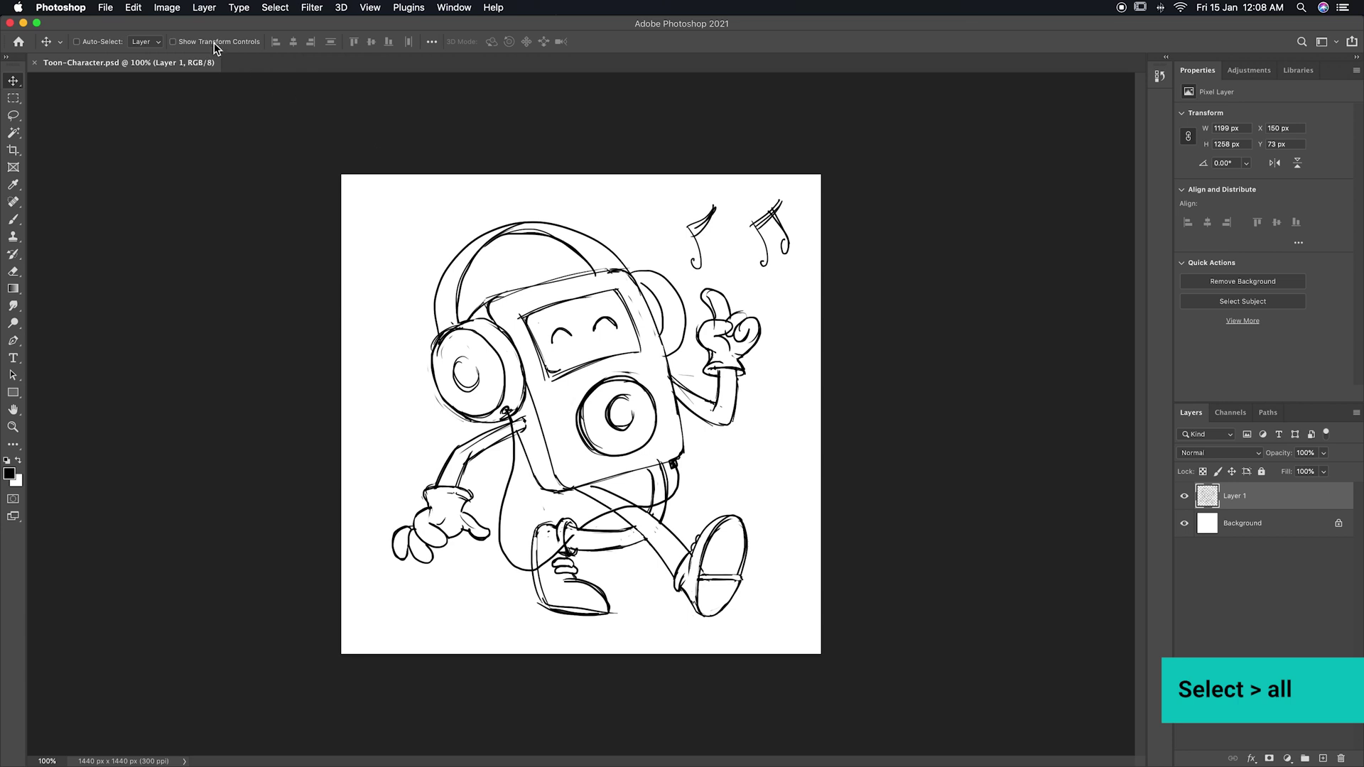
# Copy the entire Photoshop canvas as one merged image, then switch to Illustrator.
pyautogui.click(275, 7)
pyautogui.click(276, 23)
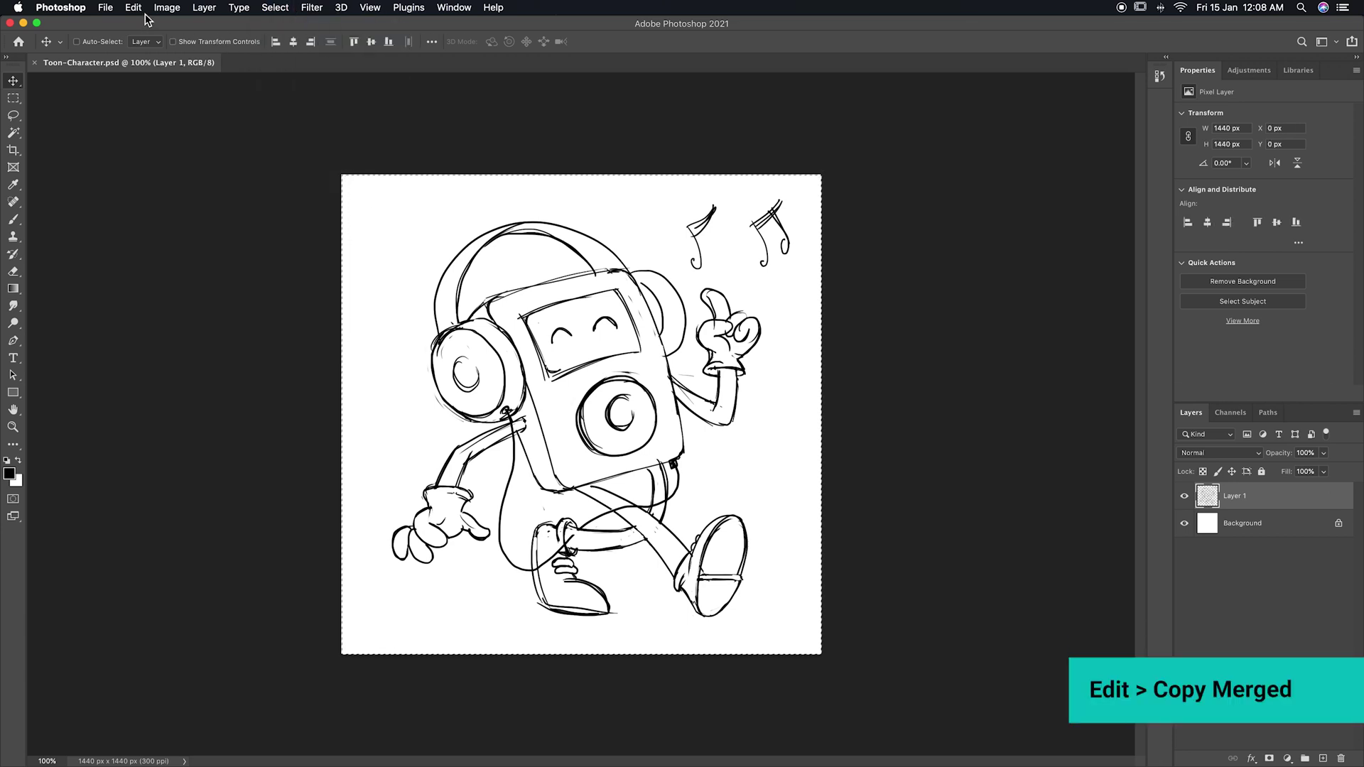
pyautogui.click(141, 8)
pyautogui.click(167, 123)
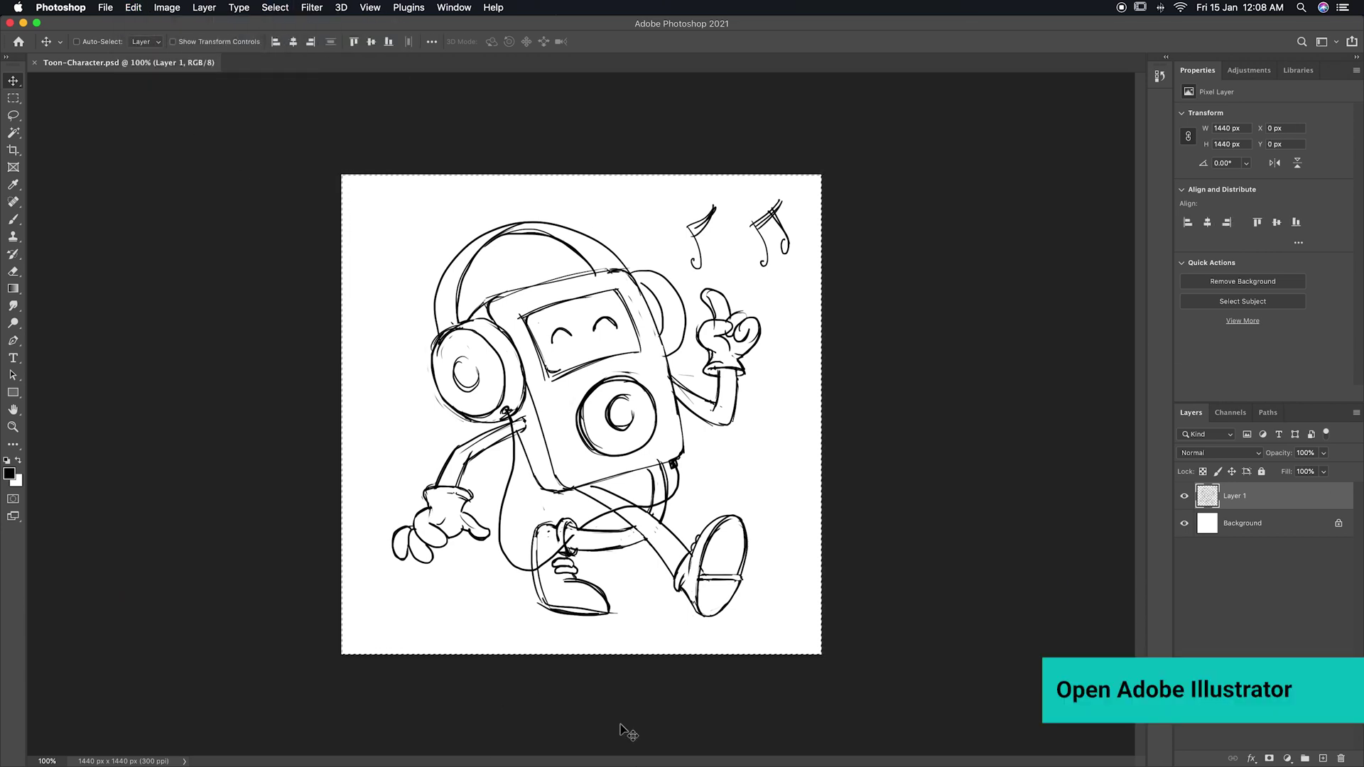
pyautogui.moveTo(629, 759)
pyautogui.click(728, 718)
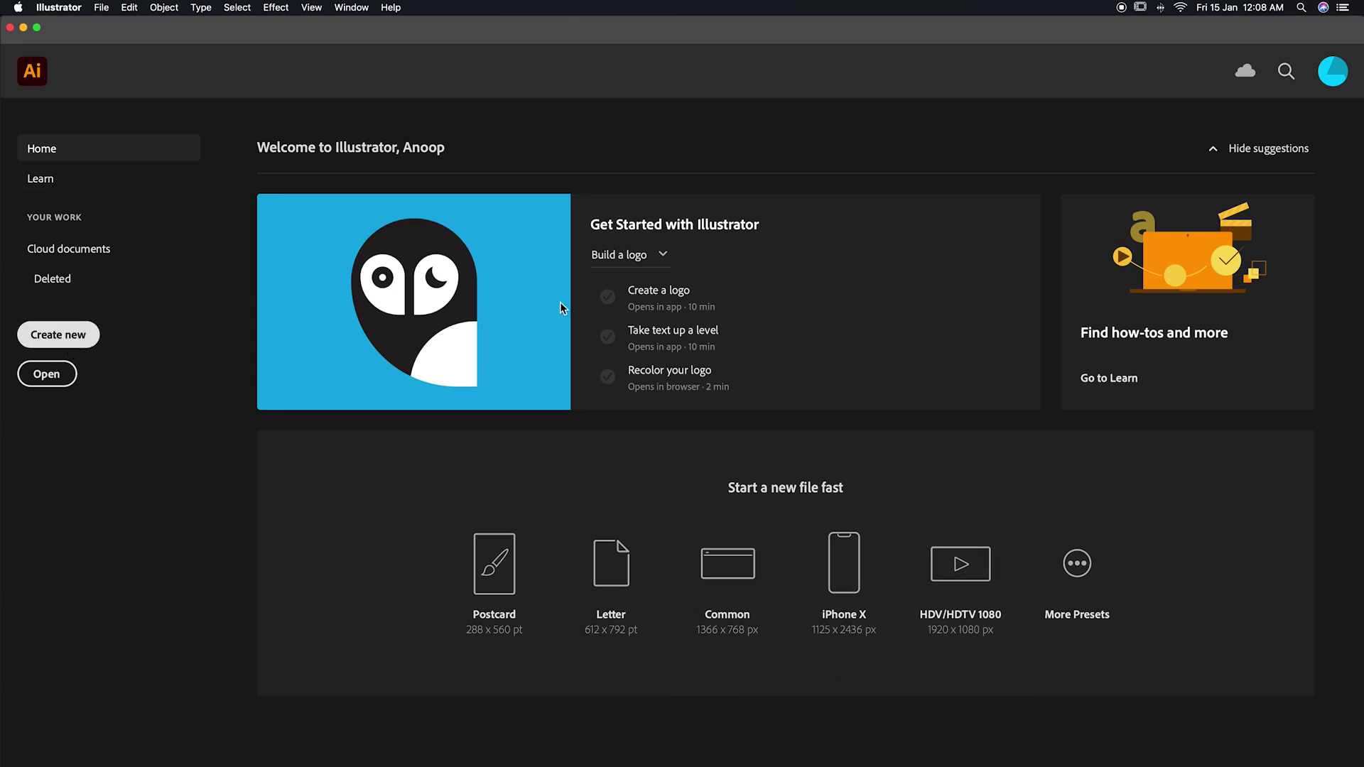
# Create a new 1440 × 1440 px Illustrator document.
pyautogui.press('super+n')
pyautogui.write('1440')
pyautogui.click(921, 401)
pyautogui.write('1440')
pyautogui.press('Return')
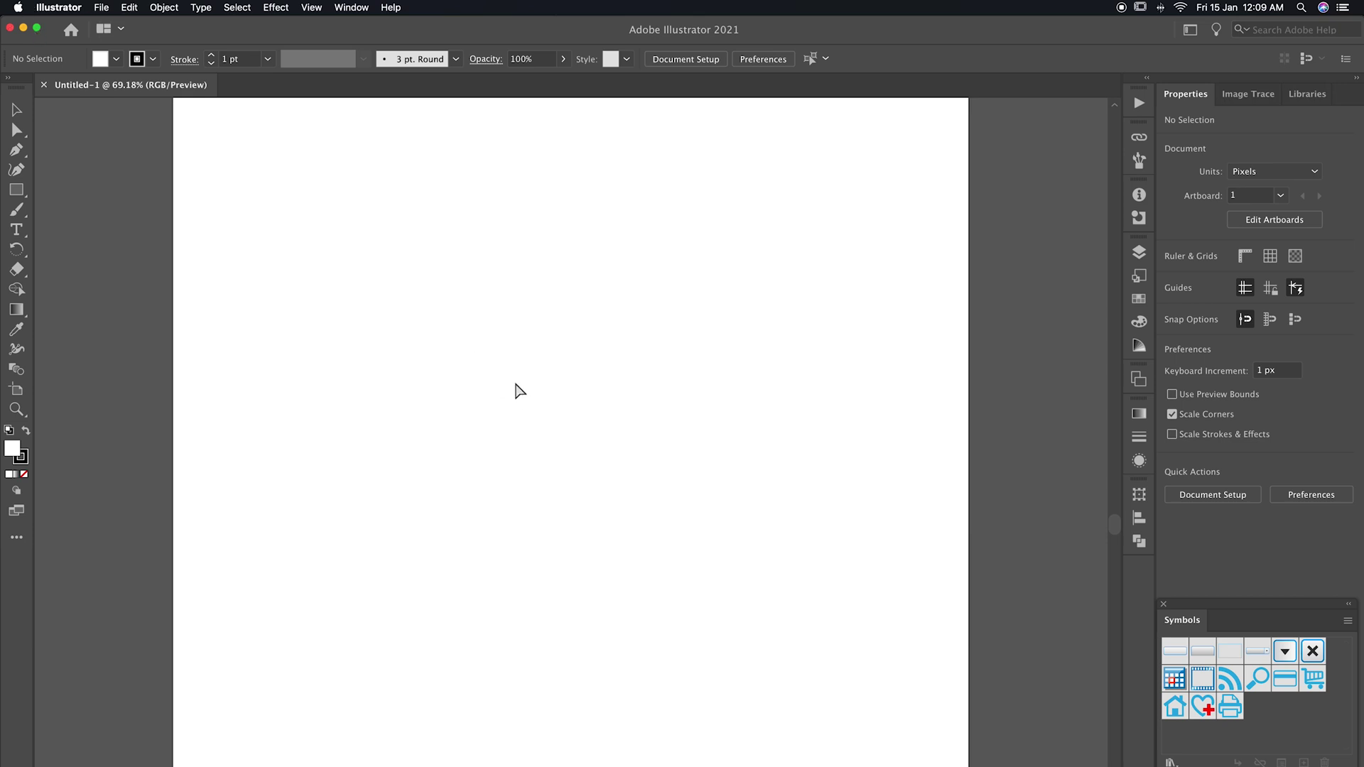
# Paste the sketch, then centre and enlarge it to nearly fill the artboard.
pyautogui.click(457, 370)
pyautogui.click(129, 7)
pyautogui.click(166, 84)
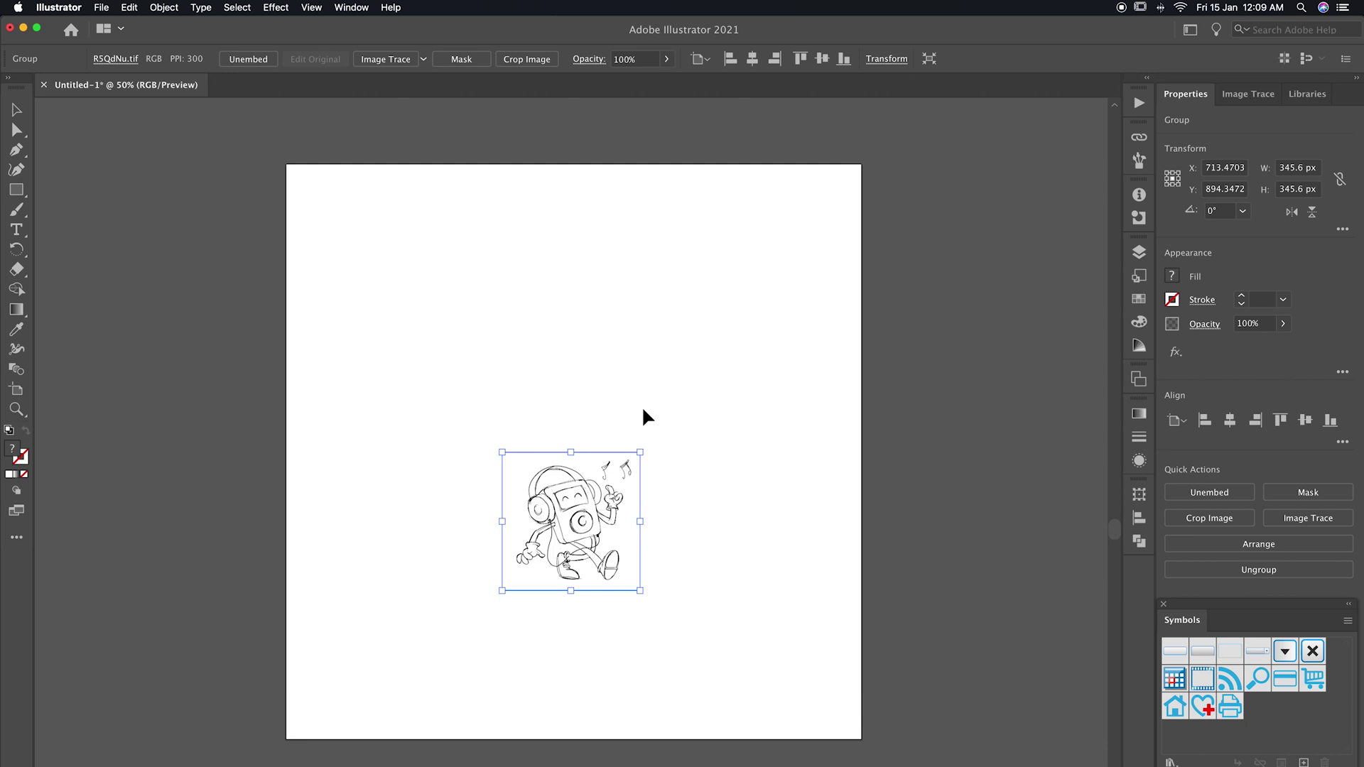
pyautogui.moveTo(641, 455); pyautogui.dragTo(1014, 152)
pyautogui.moveTo(733, 364); pyautogui.dragTo(543, 445)
pyautogui.moveTo(877, 168); pyautogui.dragTo(855, 173)
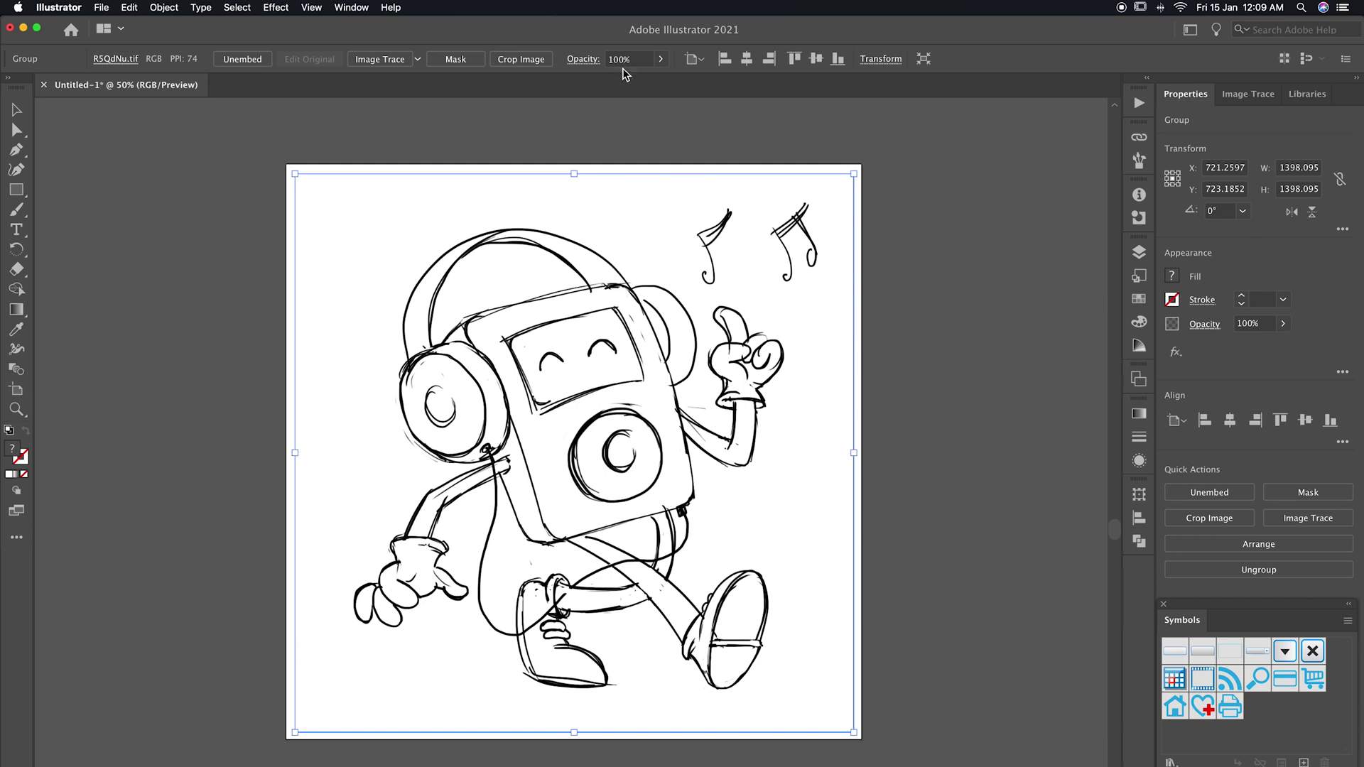
# Lower the sketch's opacity to about 9% and zoom in on it.
pyautogui.click(661, 59)
pyautogui.moveTo(659, 79); pyautogui.dragTo(602, 83)
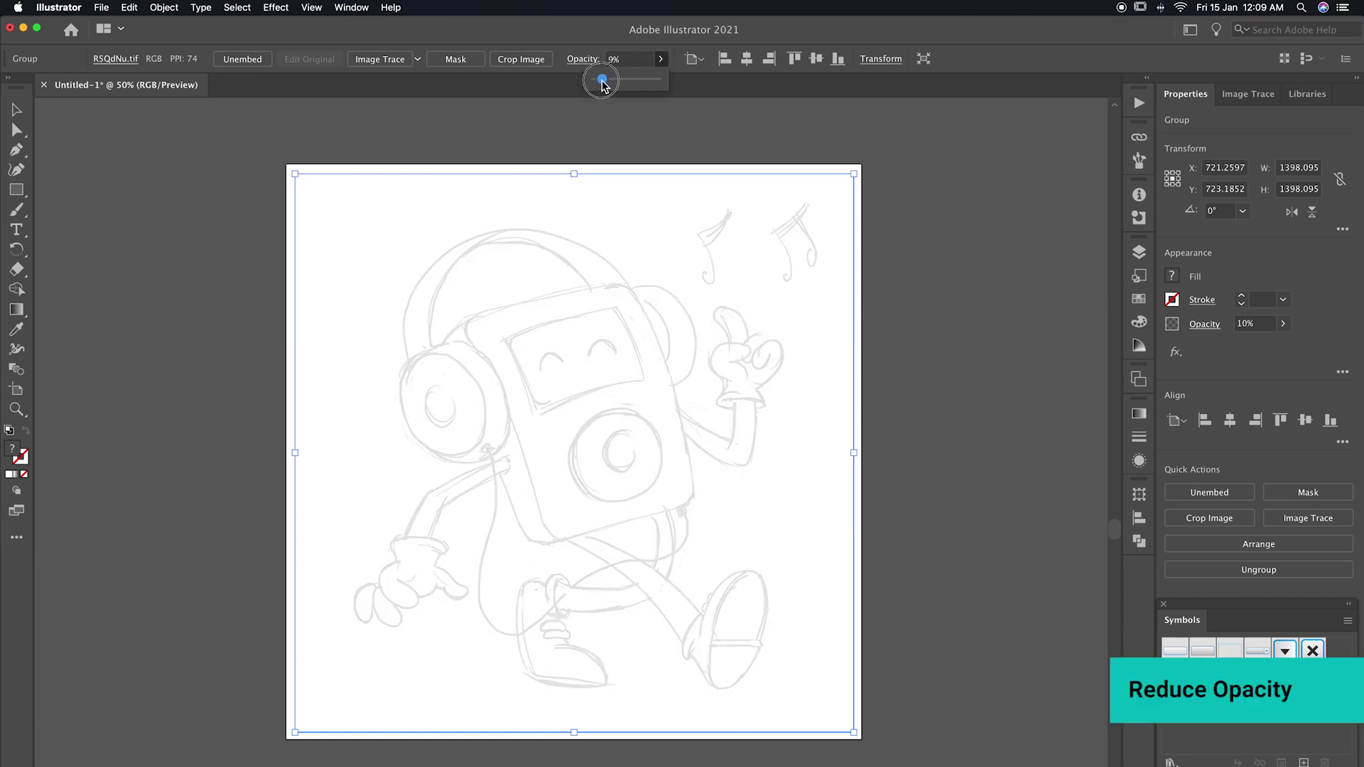
pyautogui.click(686, 268)
pyautogui.click(1139, 253)
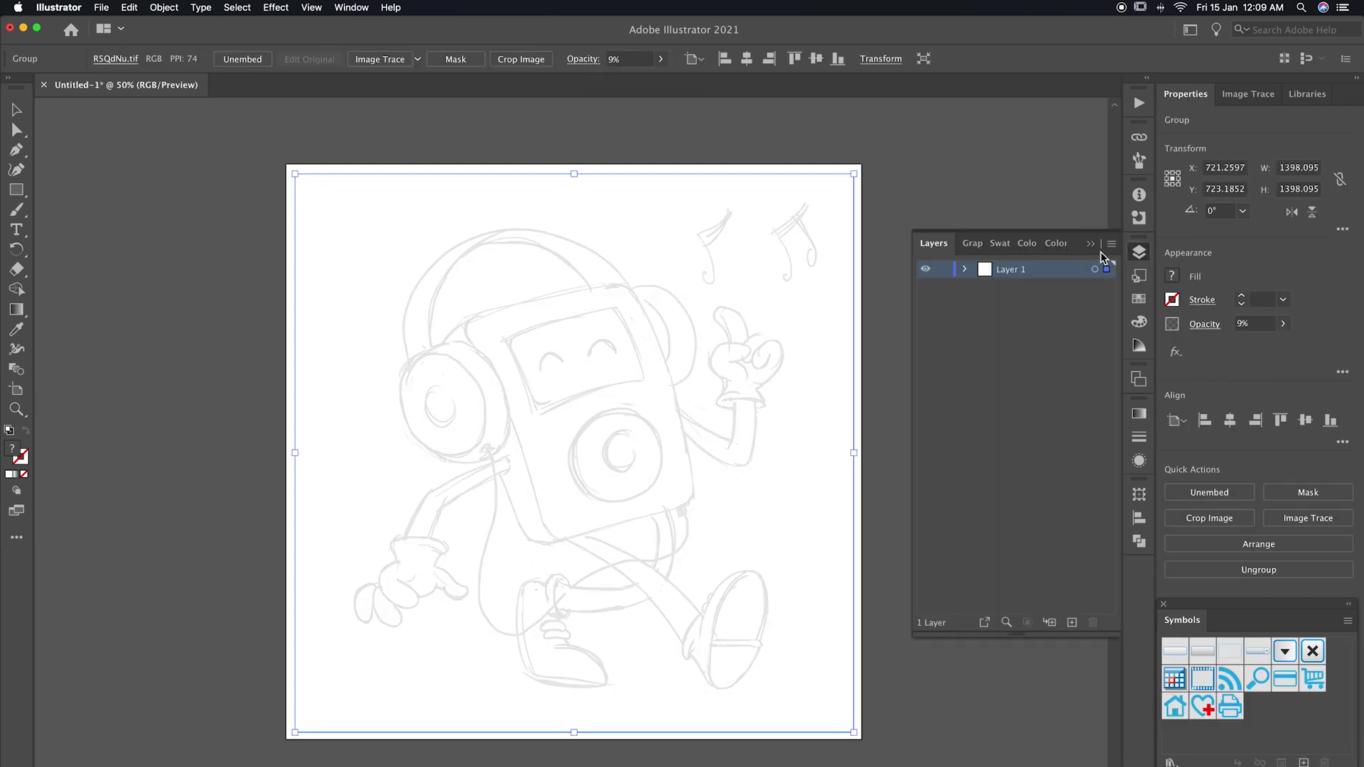
pyautogui.click(353, 8)
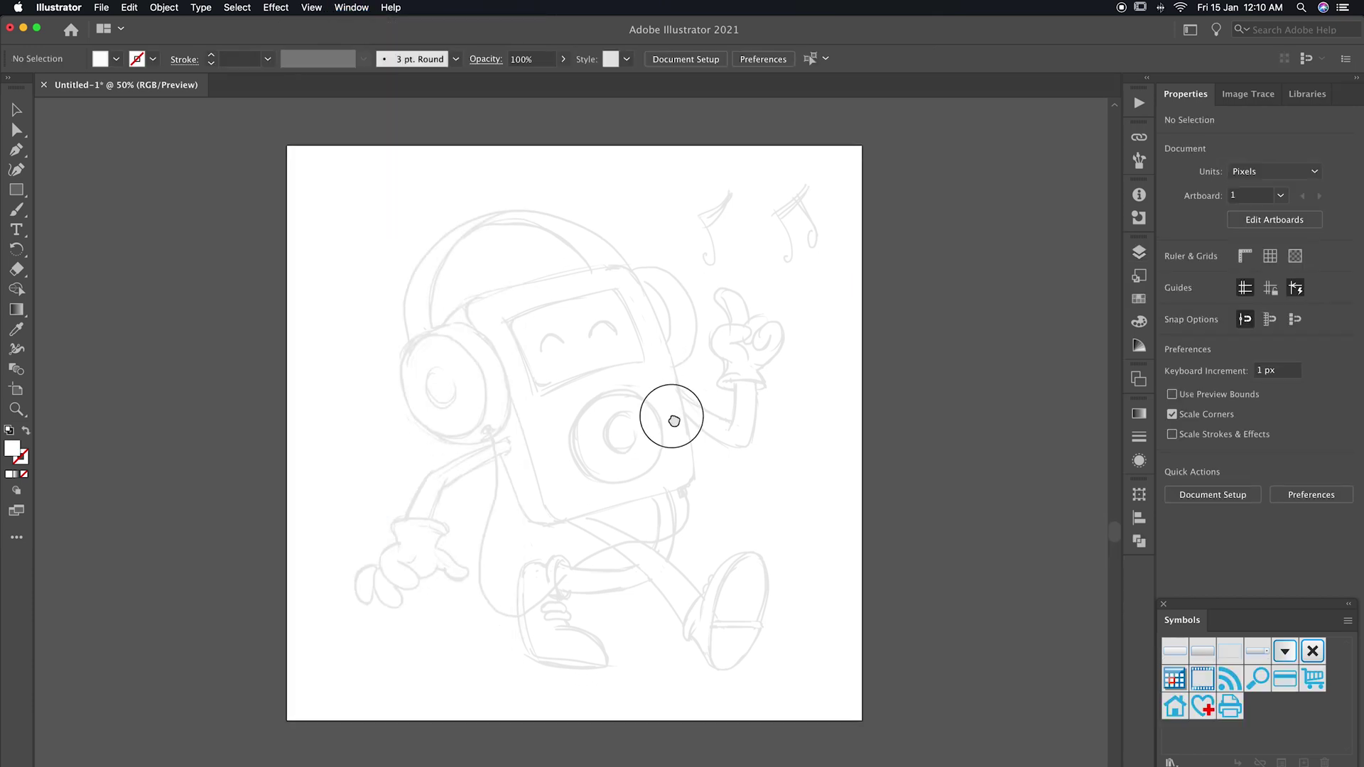
pyautogui.hotkey('ctrl', '=')
pyautogui.scroll(2, 661, 433)
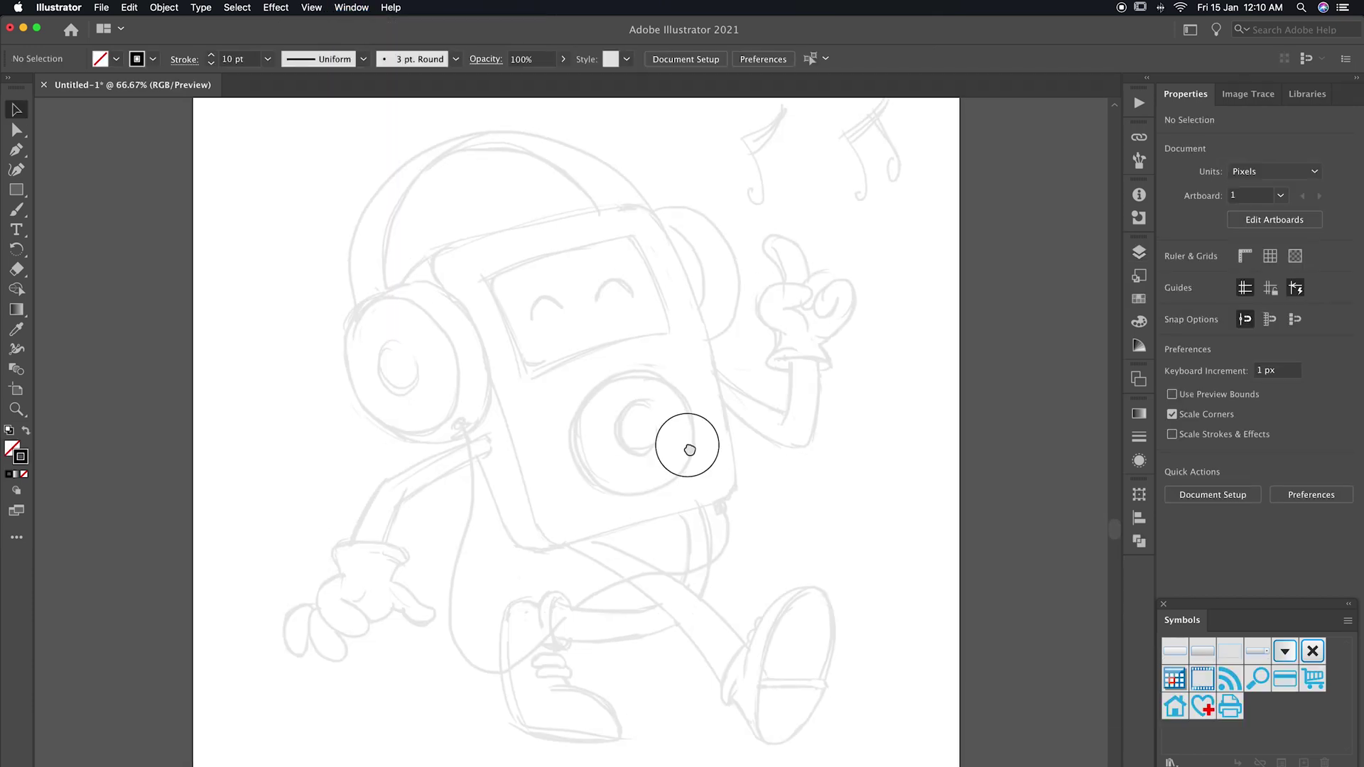
# Trace the player's rounded front body as a closed Pen path.
pyautogui.click(17, 150)
pyautogui.click(448, 251)
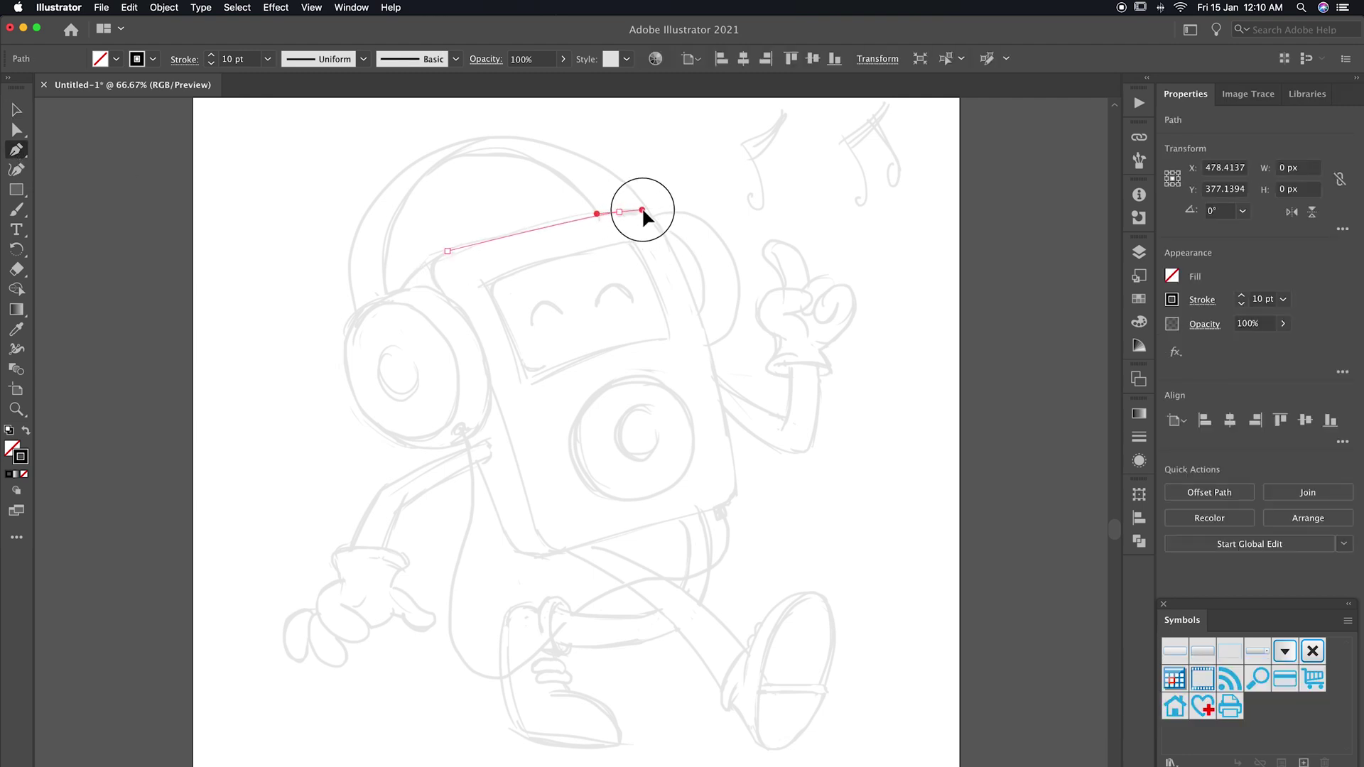
pyautogui.moveTo(643, 208); pyautogui.dragTo(668, 244)
pyautogui.moveTo(734, 466); pyautogui.dragTo(744, 582)
pyautogui.moveTo(746, 529); pyautogui.dragTo(739, 504)
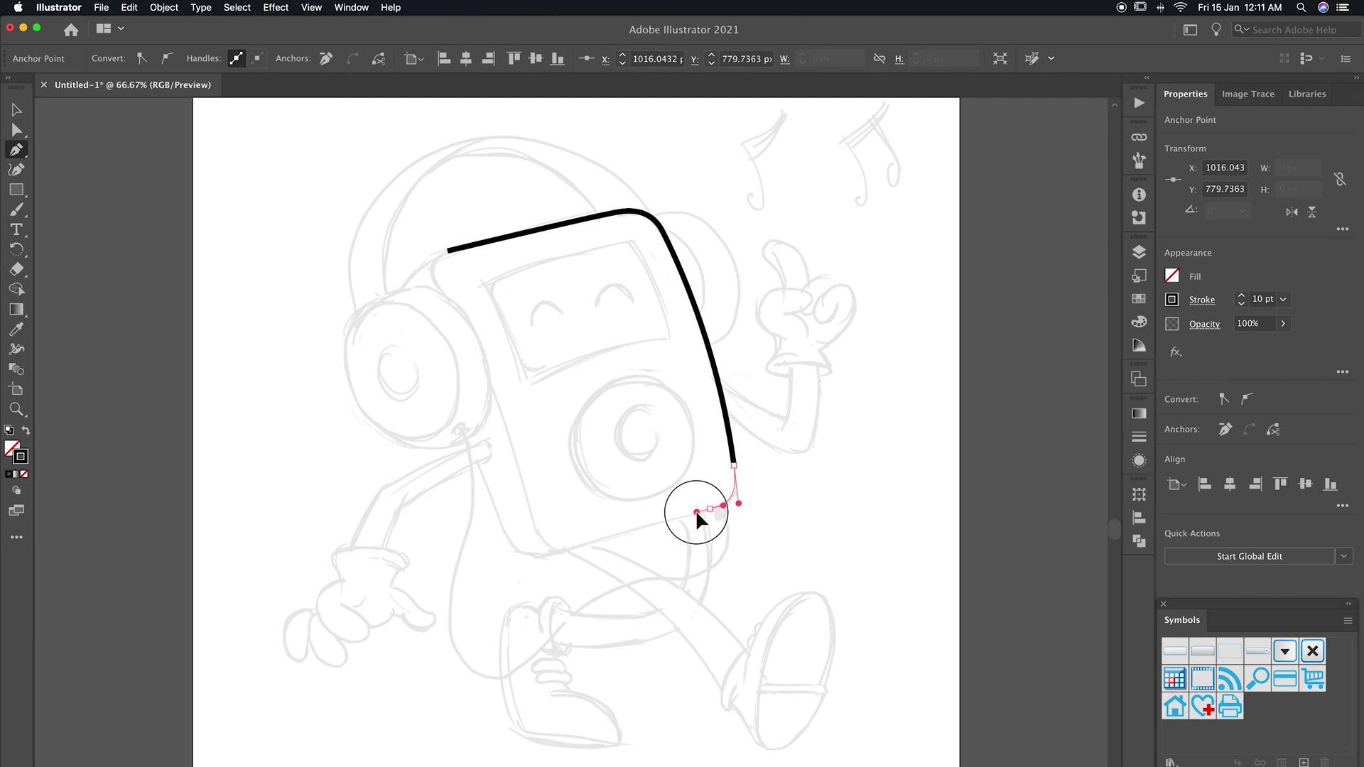
pyautogui.moveTo(525, 488); pyautogui.dragTo(521, 480)
pyautogui.moveTo(442, 293); pyautogui.dragTo(418, 256)
pyautogui.click(447, 252)
# Adjust the body outline's corner anchors and curves with Direct Selection.
pyautogui.press('a')
pyautogui.click(659, 229)
pyautogui.click(535, 525)
pyautogui.click(551, 548)
pyautogui.click(716, 513)
pyautogui.click(735, 489)
pyautogui.click(781, 487)
pyautogui.click(674, 249)
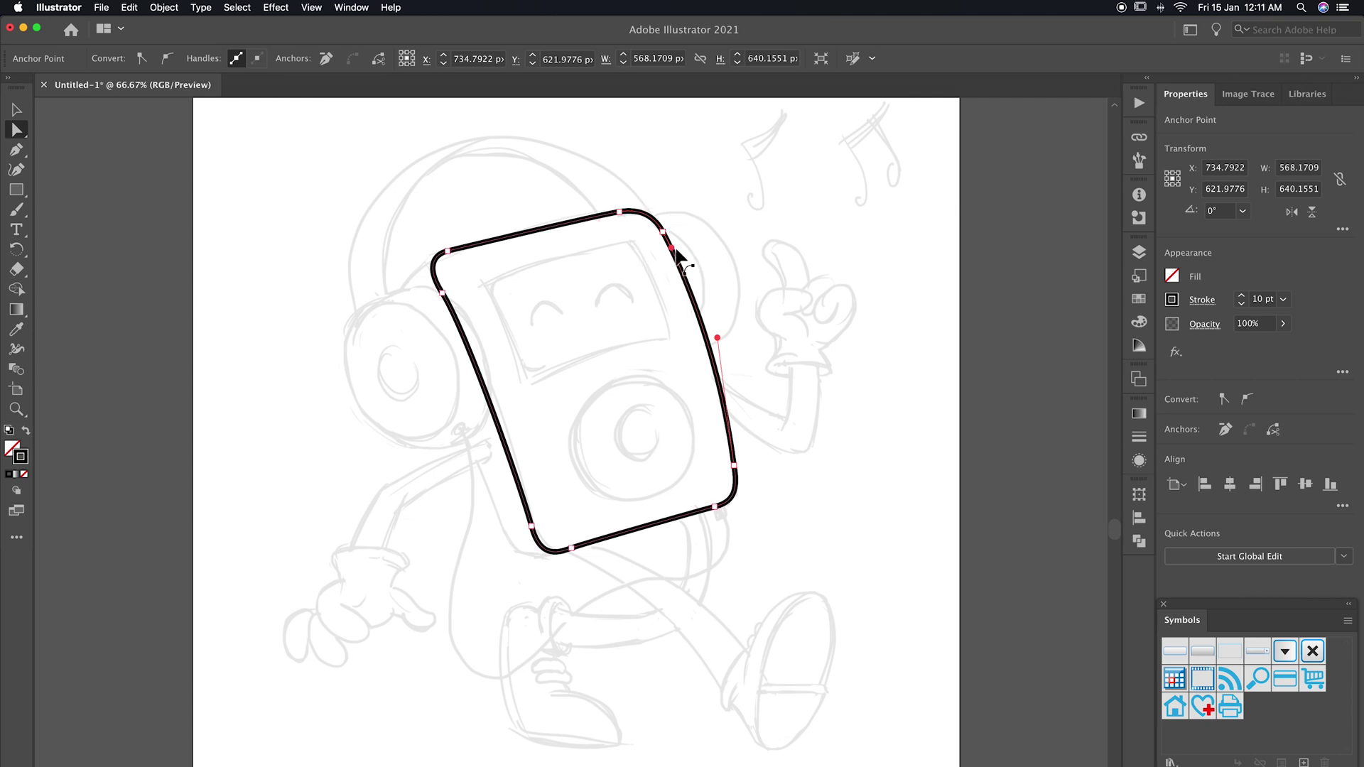
pyautogui.click(746, 304)
pyautogui.hotkey('ctrl', '1')
pyautogui.moveTo(573, 399); pyautogui.dragTo(488, 411)
# Draw the side panel path from the body's top-left corner to its bottom.
pyautogui.moveTo(862, 664); pyautogui.dragTo(839, 640)
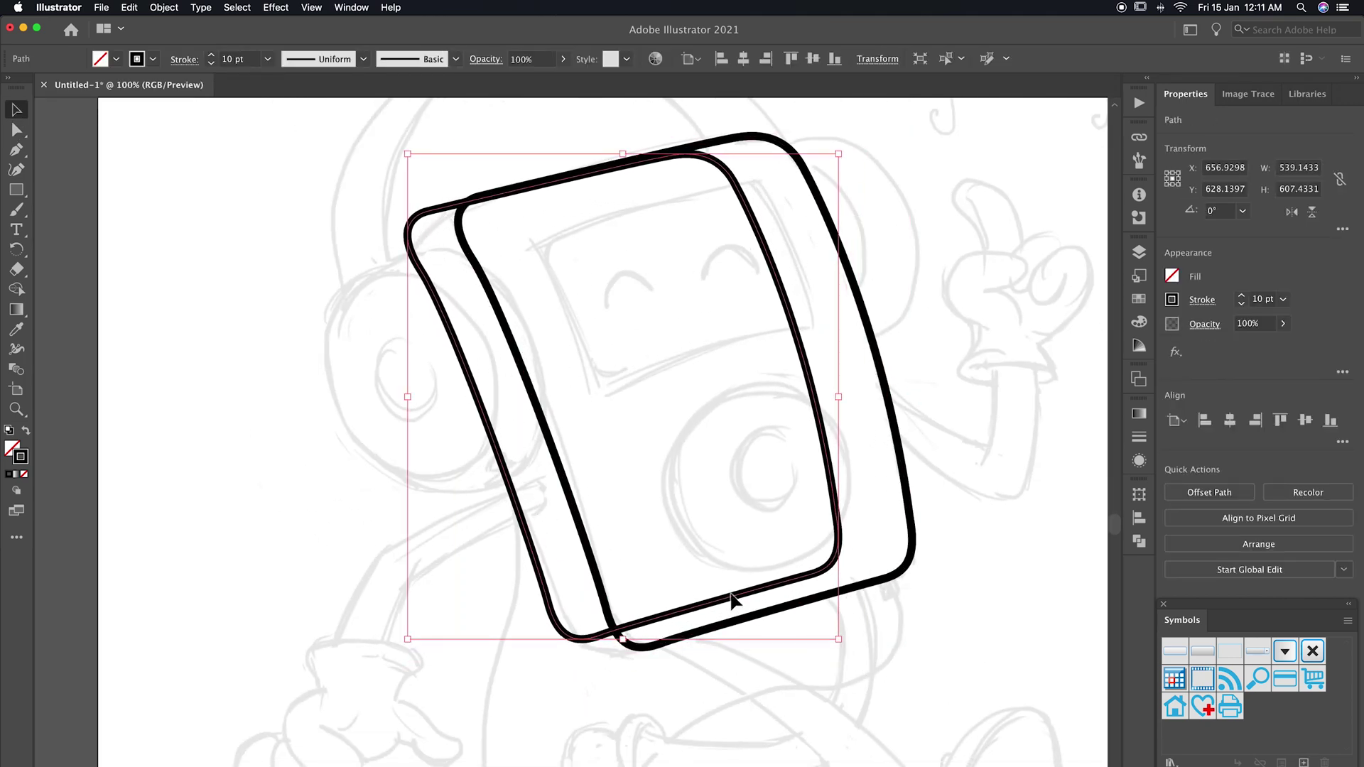
pyautogui.press('p')
pyautogui.click(461, 206)
pyautogui.moveTo(422, 247)
pyautogui.mouseDown()
pyautogui.moveTo(410, 254)
pyautogui.moveTo(428, 304)
pyautogui.mouseUp()
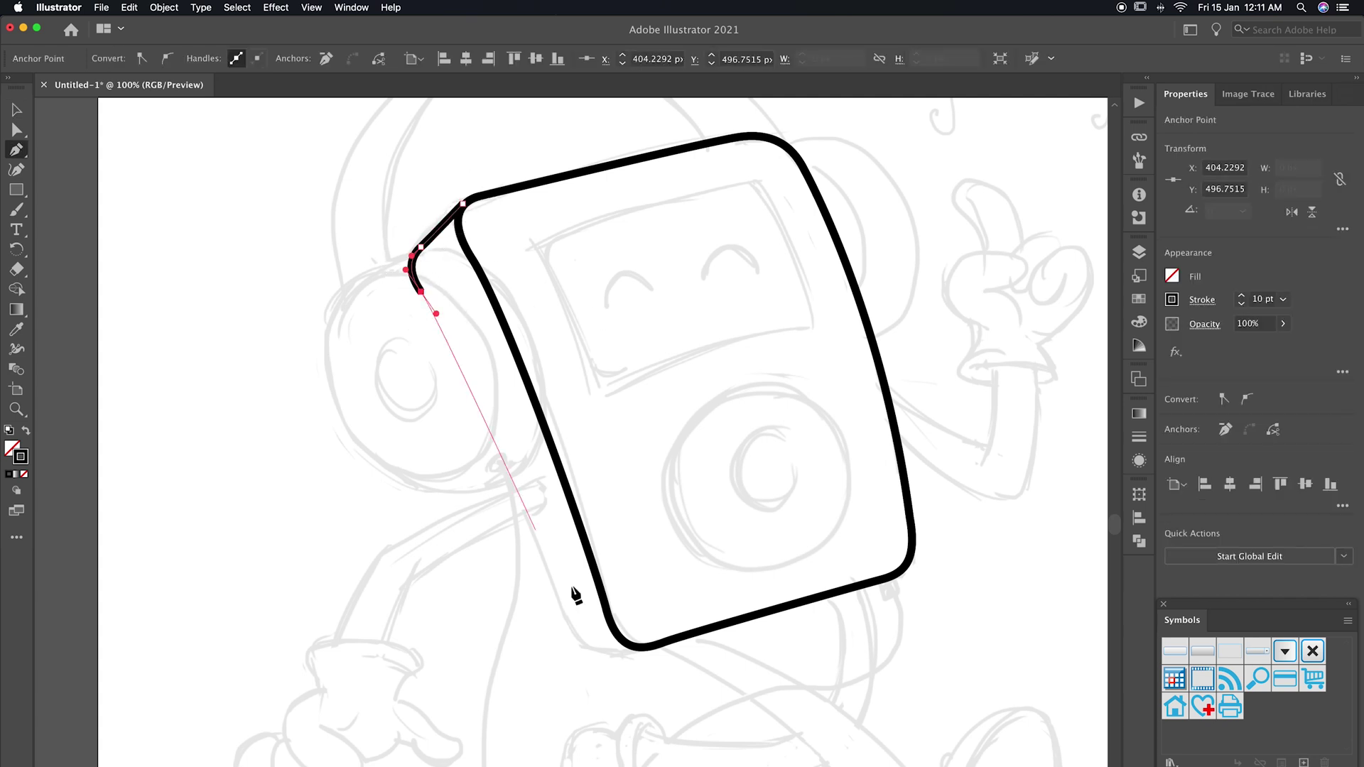
pyautogui.moveTo(590, 681); pyautogui.dragTo(588, 675)
pyautogui.click(650, 646)
# Refine the side panel's lower anchors and bottom curve.
pyautogui.press('a')
pyautogui.click(462, 351)
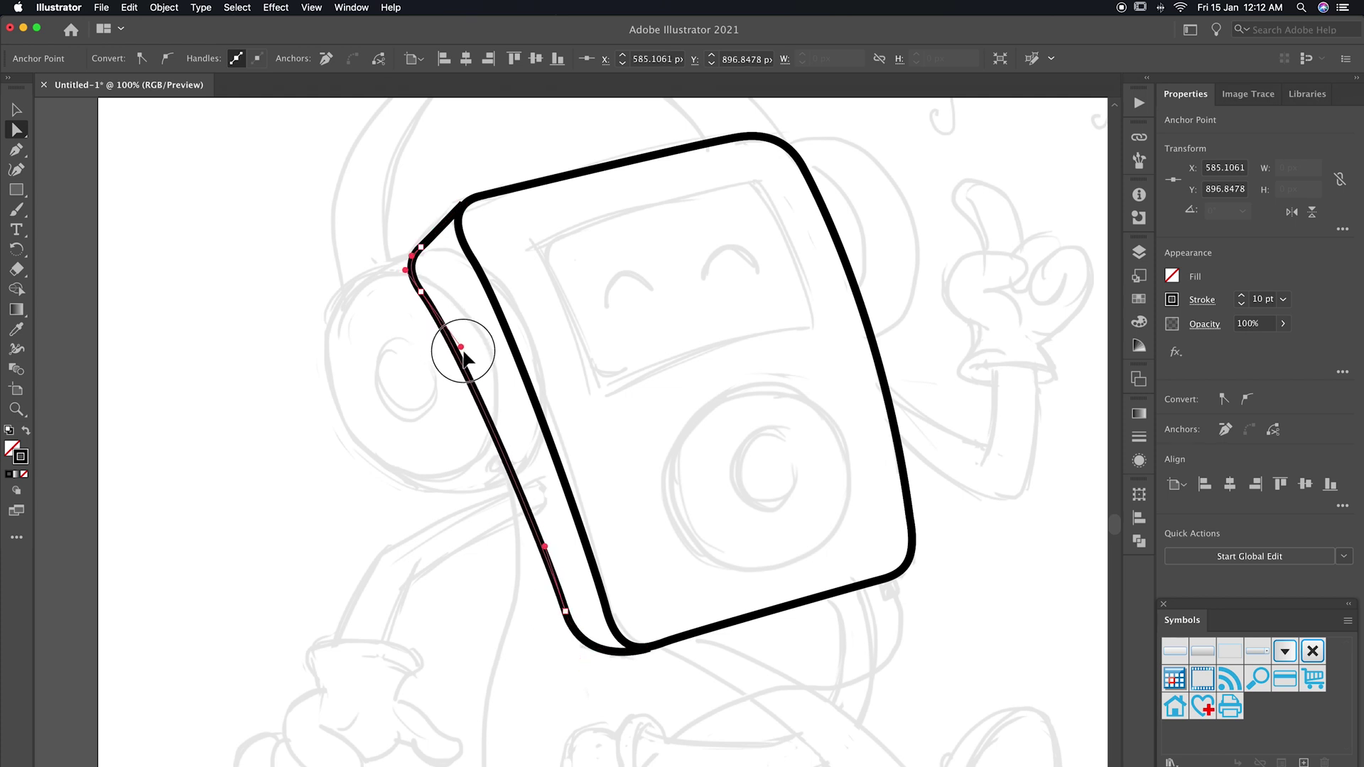
pyautogui.moveTo(565, 611); pyautogui.dragTo(564, 620)
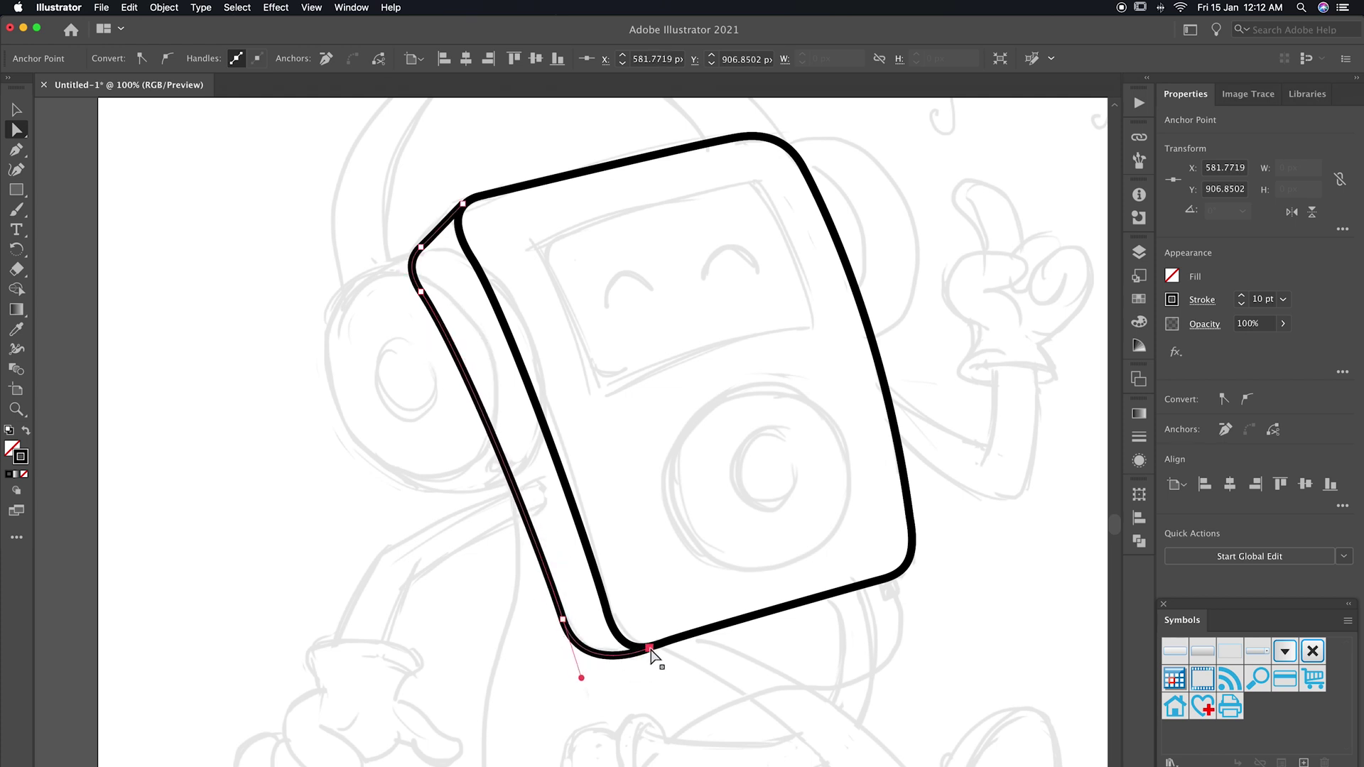
pyautogui.moveTo(631, 663); pyautogui.dragTo(634, 671)
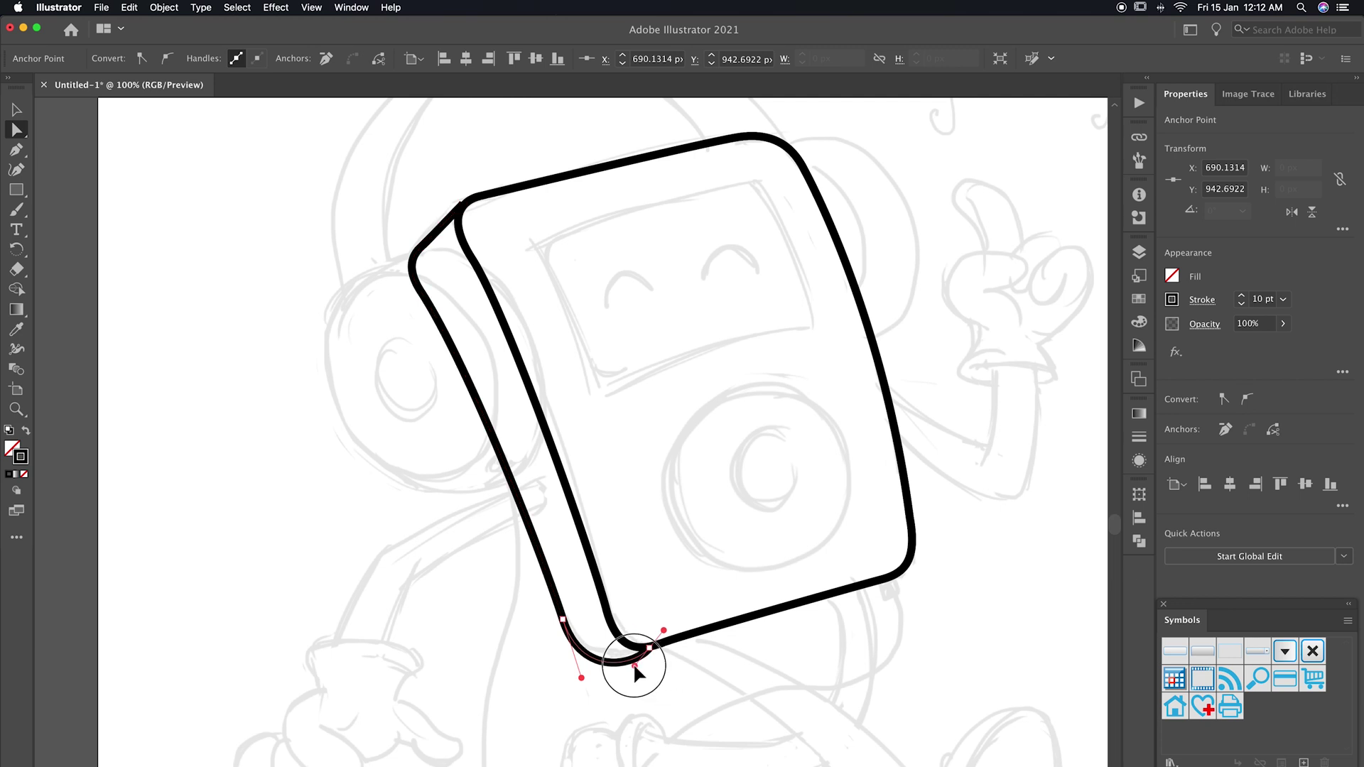
pyautogui.scroll(2, 650, 707)
pyautogui.click(450, 250)
pyautogui.click(71, 183)
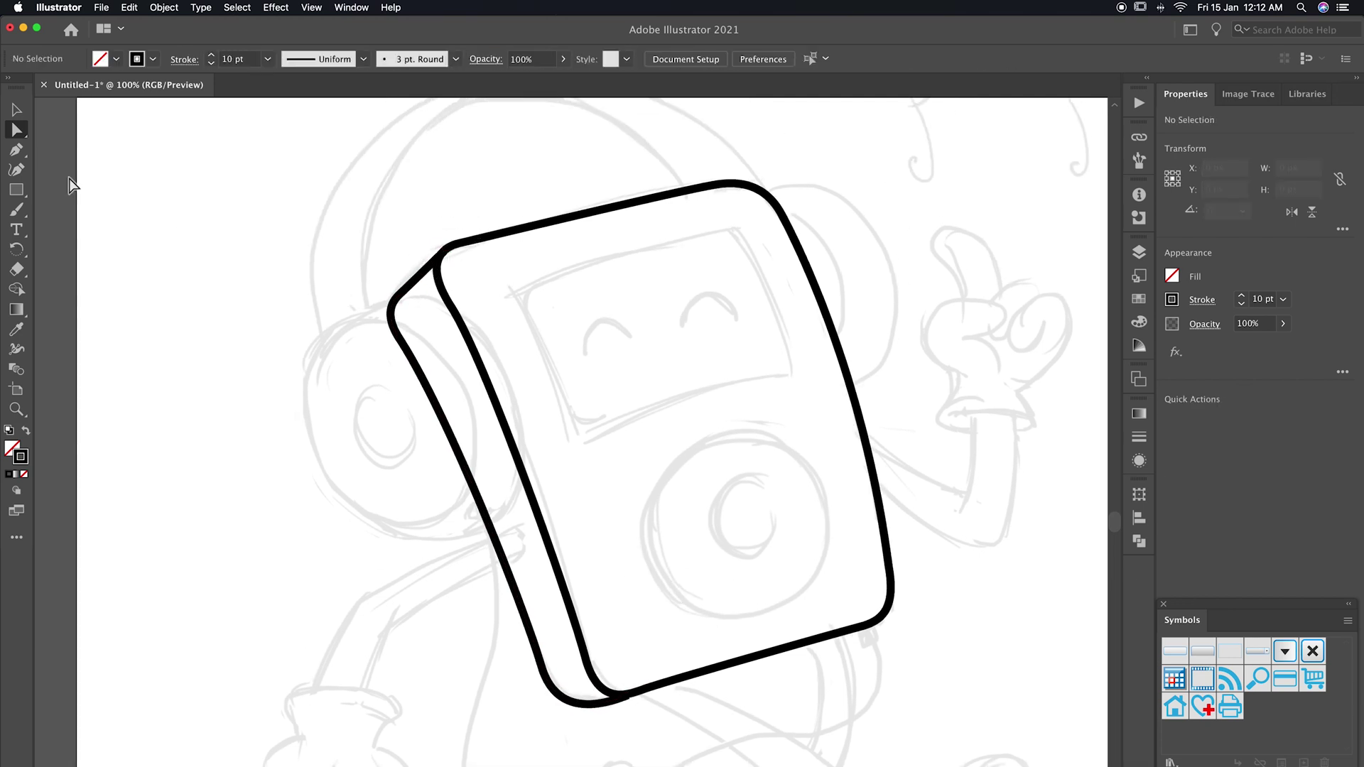
# Outline the player's screen as a closed Pen path.
pyautogui.click(515, 292)
pyautogui.moveTo(596, 491); pyautogui.dragTo(643, 414)
pyautogui.moveTo(790, 338); pyautogui.dragTo(790, 340)
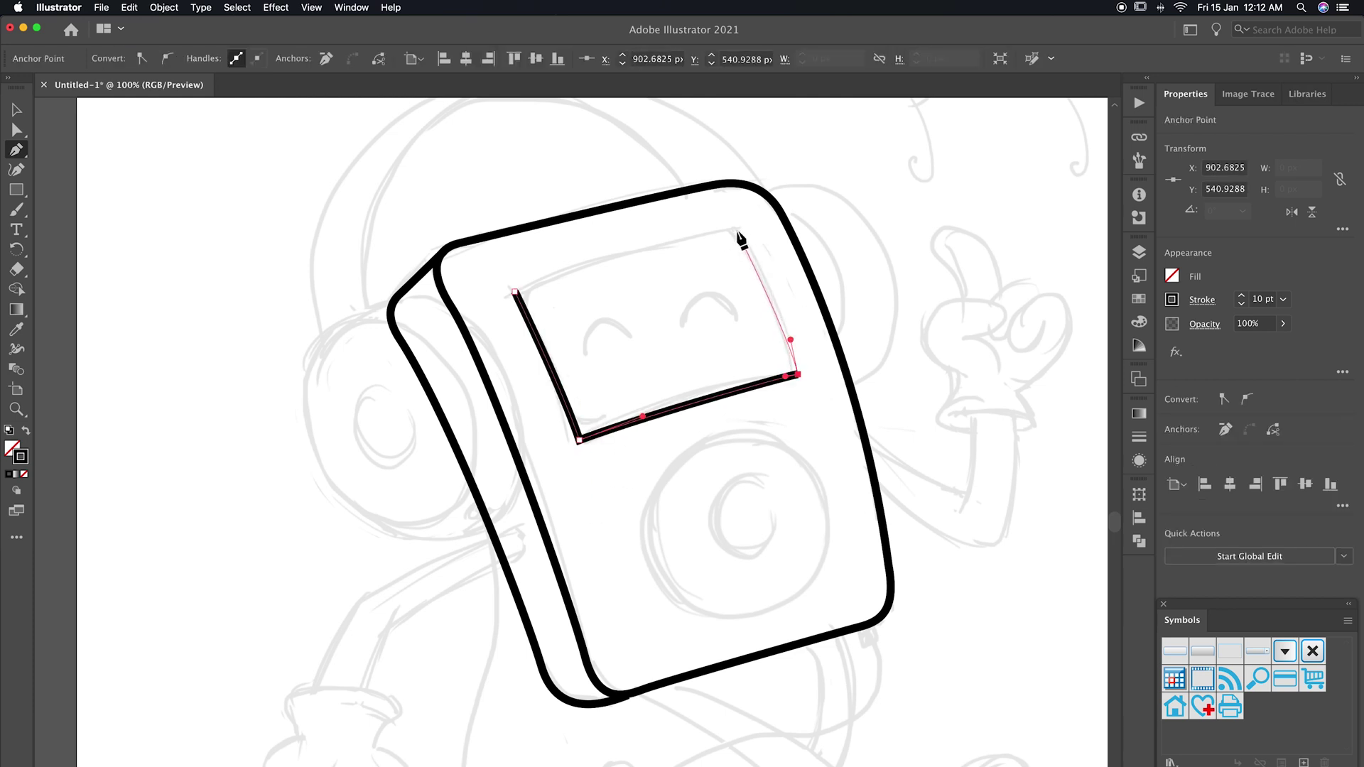
pyautogui.click(514, 292)
pyautogui.press('a')
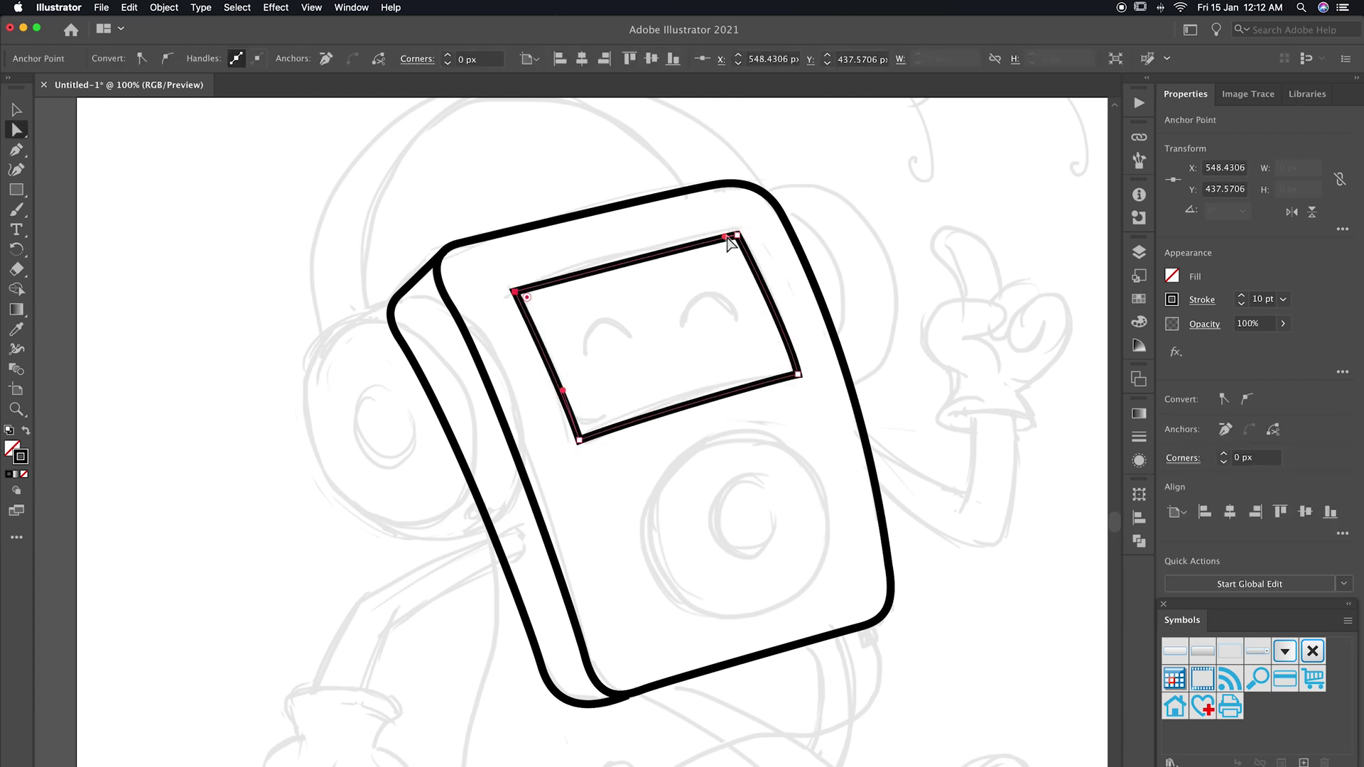
# Round the corners of the screen rectangle.
pyautogui.click(737, 235)
pyautogui.click(814, 383)
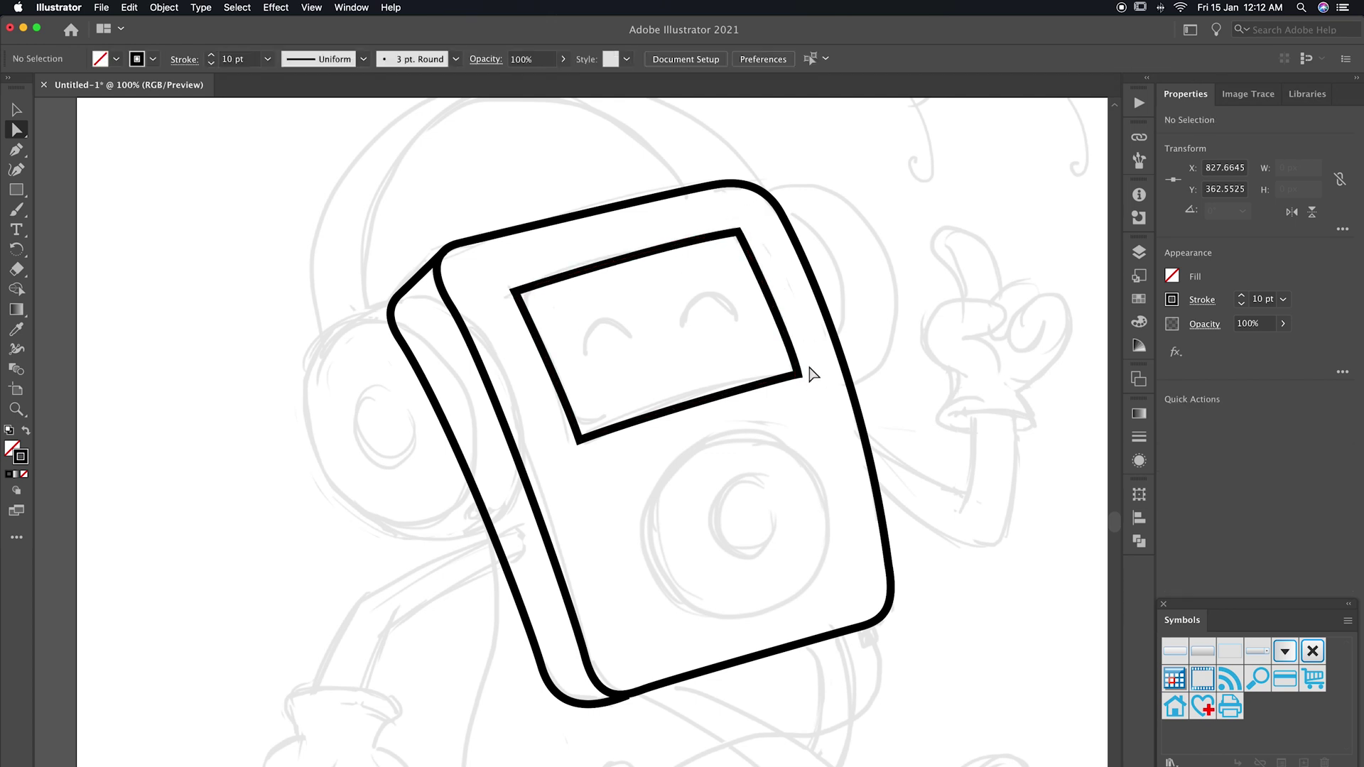
pyautogui.click(739, 241)
pyautogui.moveTo(731, 245)
pyautogui.mouseDown()
pyautogui.moveTo(705, 312)
pyautogui.moveTo(766, 327)
pyautogui.mouseUp()
# Duplicate the screen outline offset and trim the overlapping strokes.
pyautogui.press('v')
pyautogui.click(778, 314)
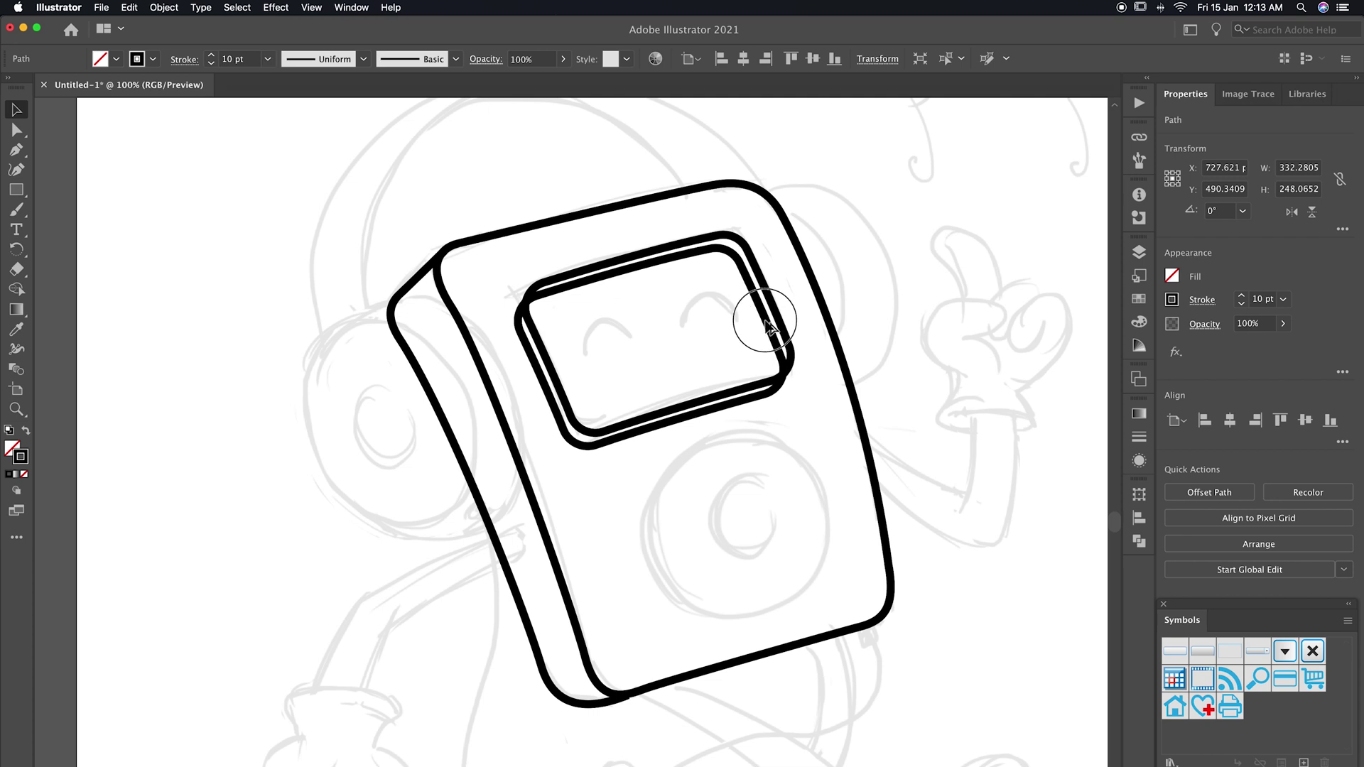
pyautogui.keyDown('shift'); pyautogui.click(781, 332); pyautogui.keyUp('shift')
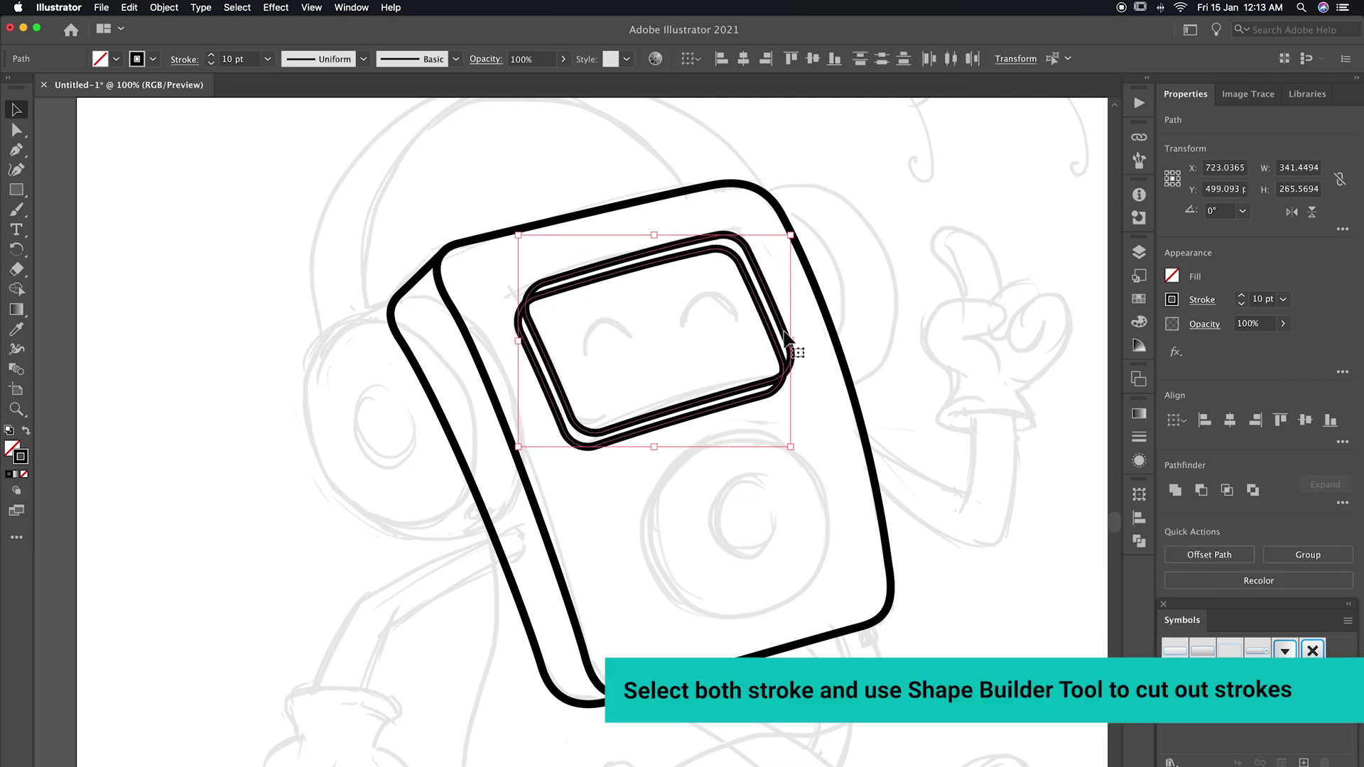
pyautogui.moveTo(526, 320); pyautogui.dragTo(571, 438)
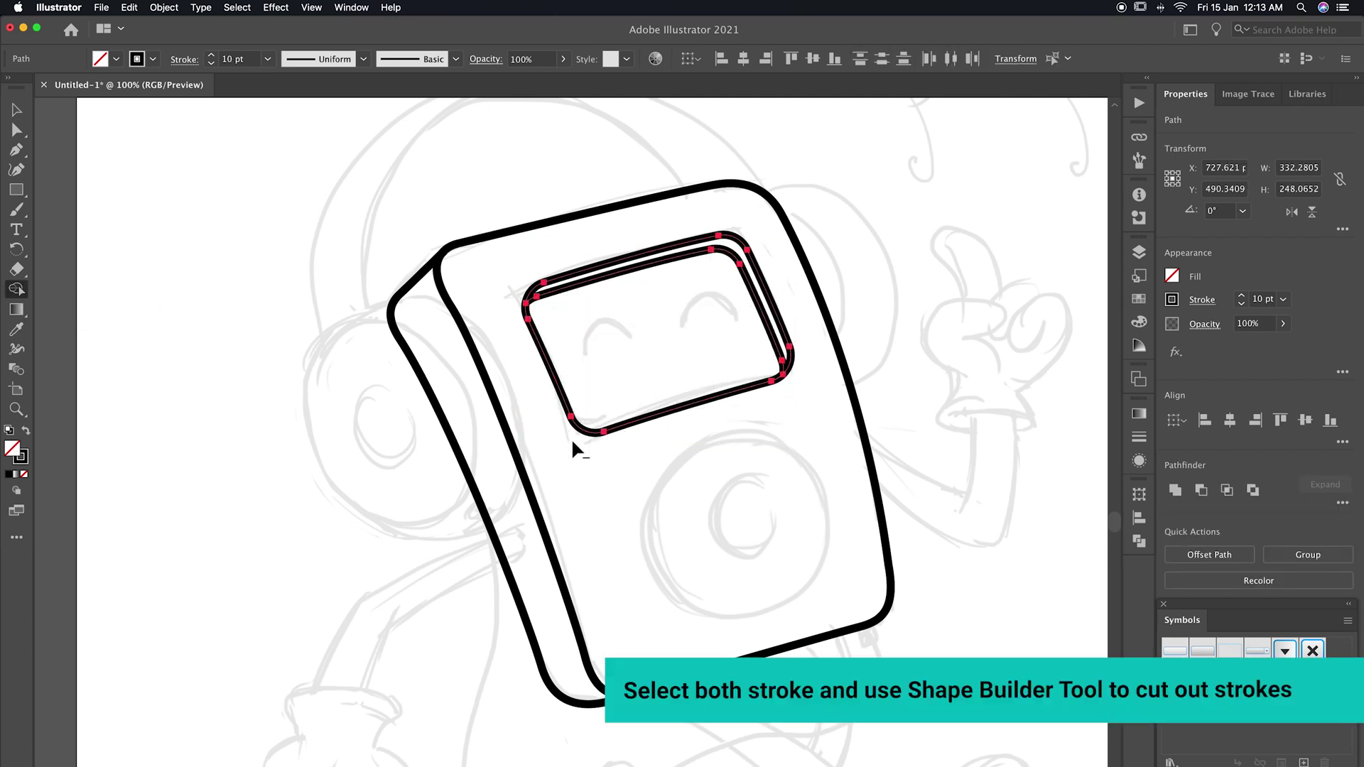
pyautogui.press('v')
pyautogui.click(645, 452)
# Draw an ellipse over the click wheel sketch.
pyautogui.press('l')
pyautogui.moveTo(644, 426)
pyautogui.mouseDown()
pyautogui.moveTo(828, 629)
pyautogui.moveTo(870, 609)
pyautogui.moveTo(846, 560)
pyautogui.moveTo(817, 554)
pyautogui.mouseUp()
pyautogui.press('v')
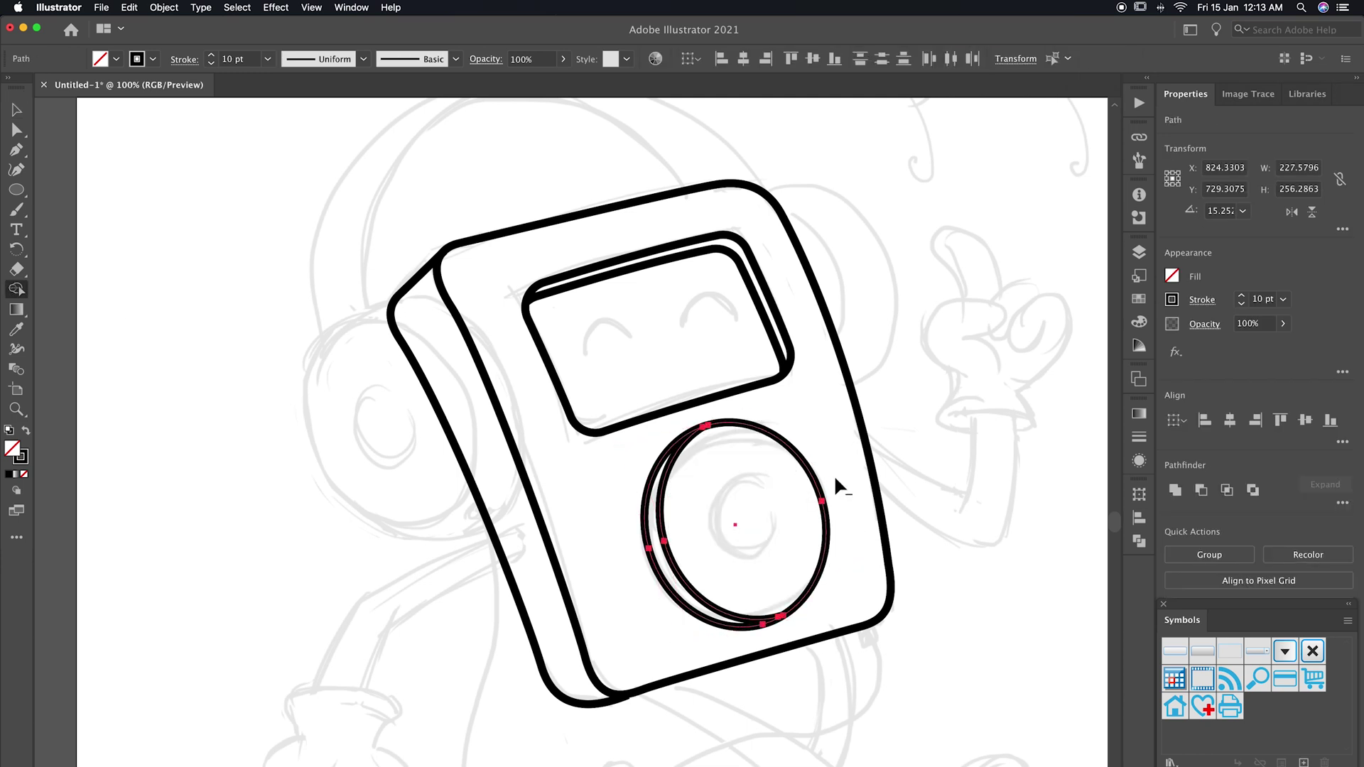
# Paste a copy of the wheel ellipse in front and shrink it into a centred button.
pyautogui.click(832, 478)
pyautogui.click(646, 534)
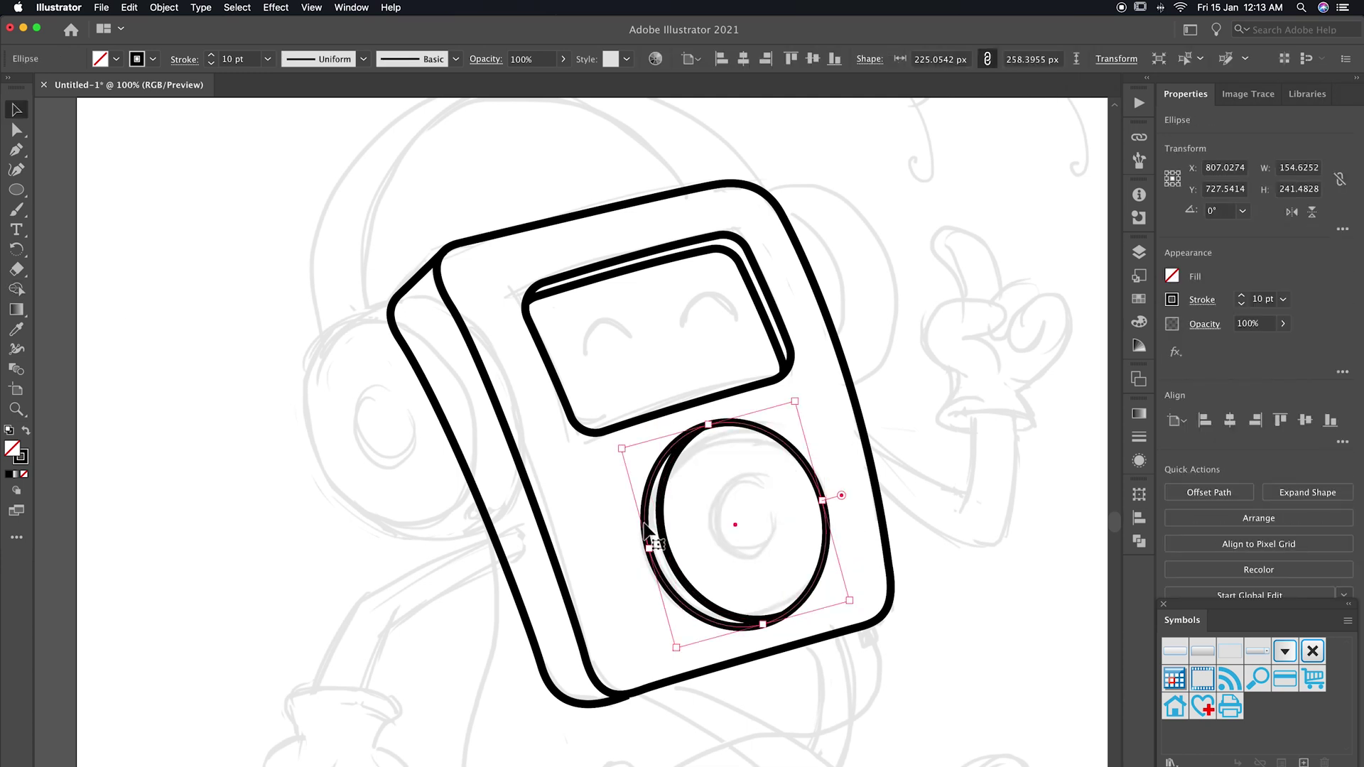
pyautogui.rightClick(646, 526)
pyautogui.click(646, 526)
pyautogui.click(129, 7)
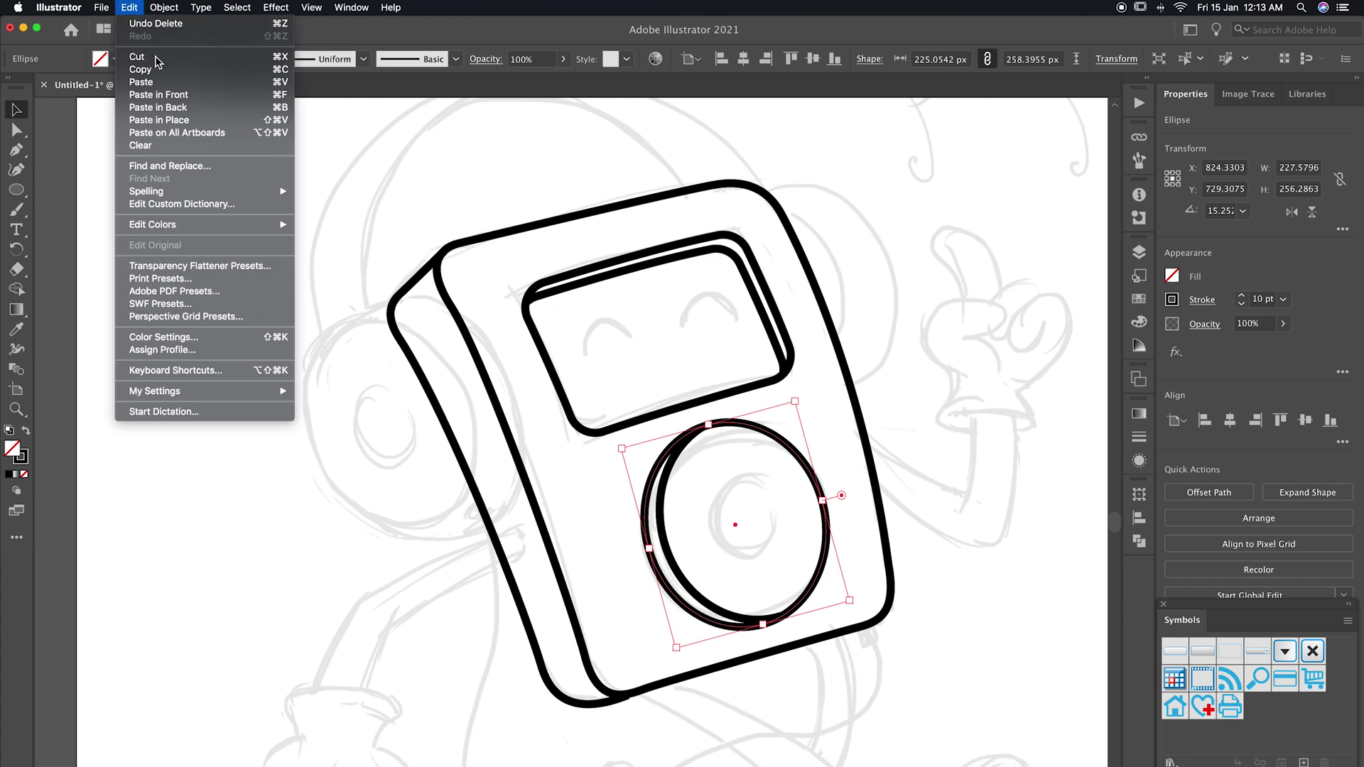
pyautogui.click(159, 120)
pyautogui.moveTo(795, 402)
pyautogui.mouseDown()
pyautogui.moveTo(782, 521)
pyautogui.moveTo(743, 523)
pyautogui.mouseUp()
pyautogui.moveTo(789, 469); pyautogui.dragTo(828, 403)
pyautogui.click(824, 432)
# Draw the left ear cup ellipses and delete the hidden arc.
pyautogui.press('l')
pyautogui.moveTo(303, 300)
pyautogui.mouseDown()
pyautogui.moveTo(481, 535)
pyautogui.moveTo(490, 405)
pyautogui.moveTo(526, 483)
pyautogui.moveTo(524, 420)
pyautogui.mouseUp()
pyautogui.press('v')
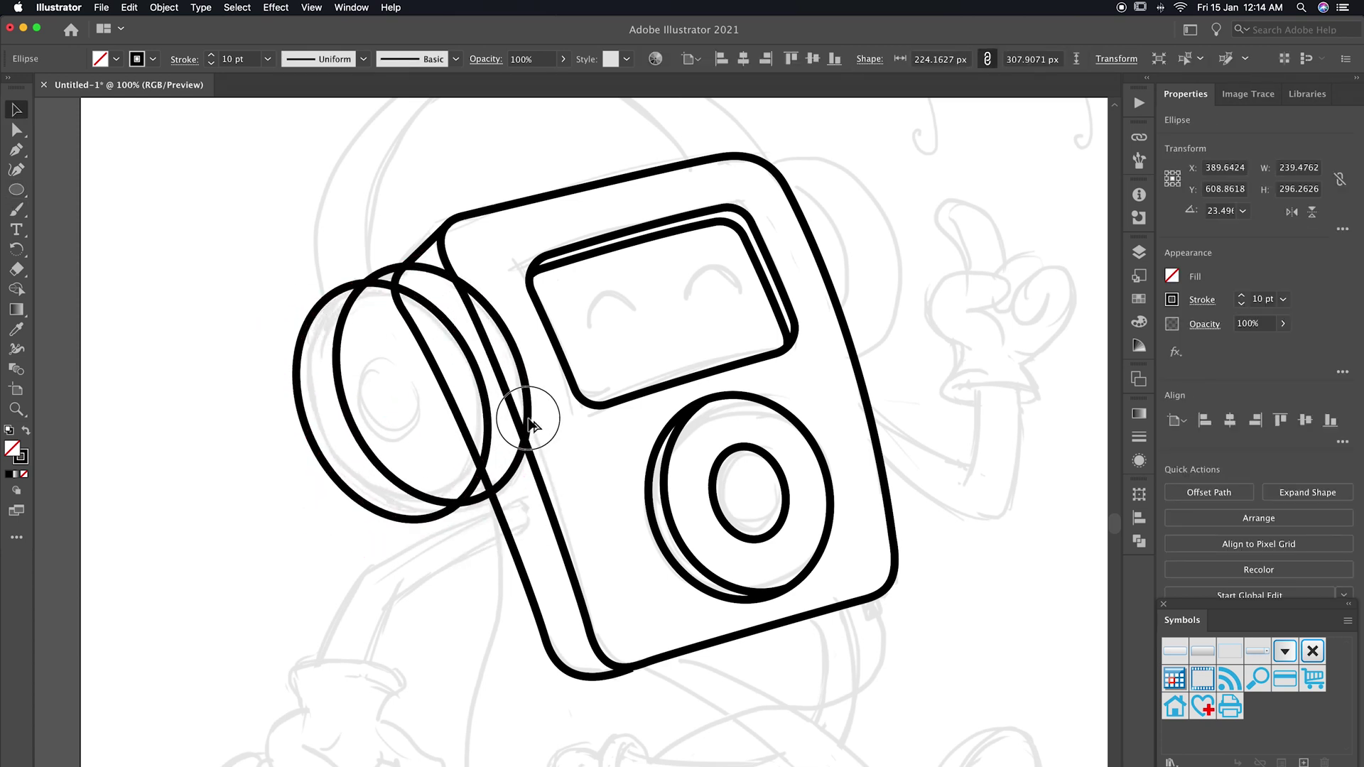
pyautogui.press('a')
pyautogui.click(343, 405)
pyautogui.press('Delete')
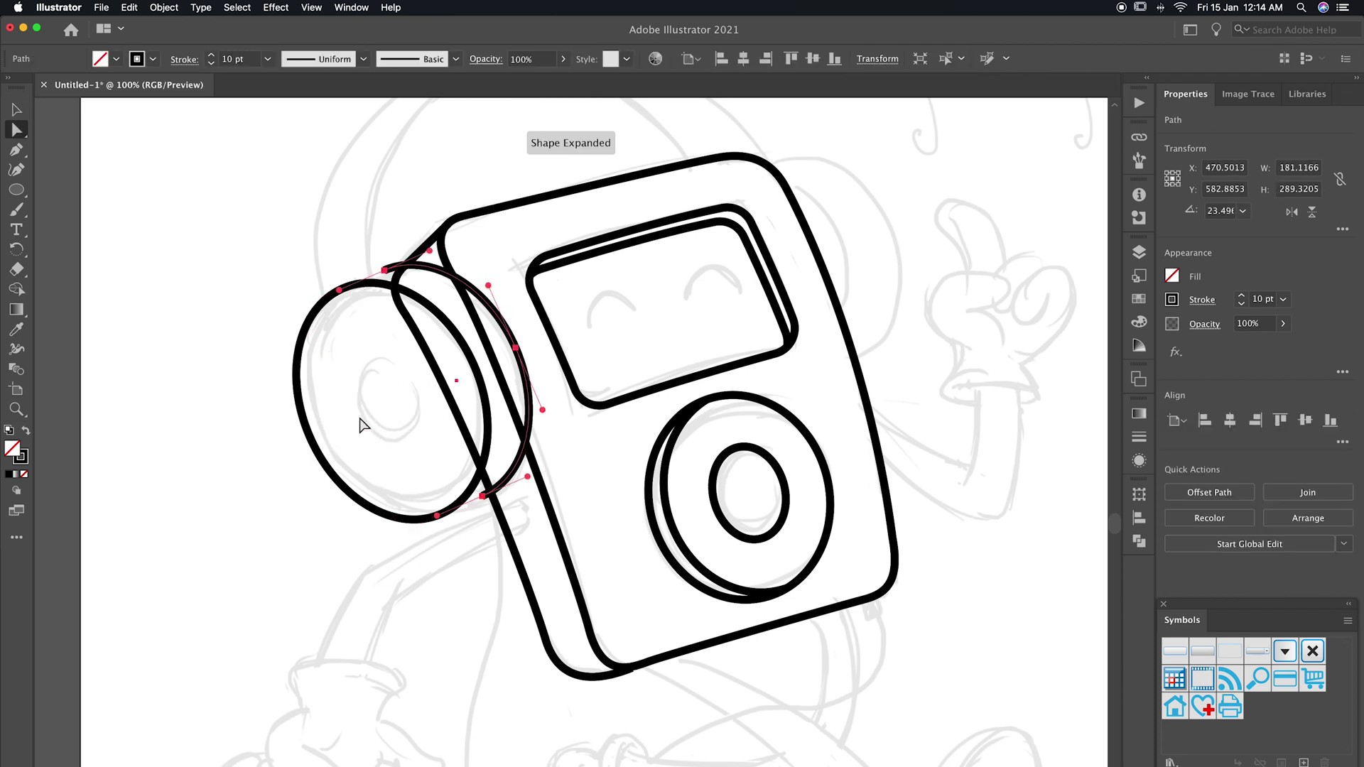
pyautogui.click(384, 270)
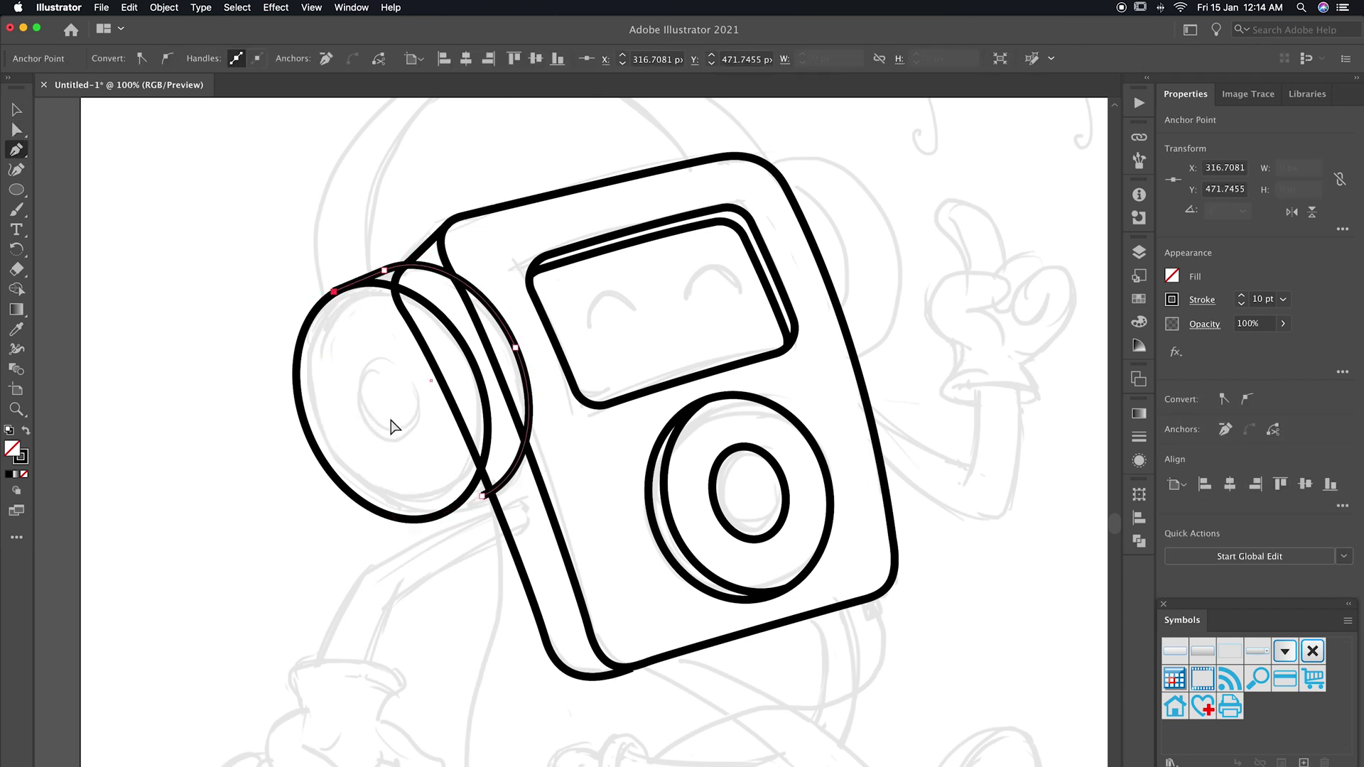
pyautogui.press('v')
# Add a shrunken inner ring to the left ear cup and merge its shapes.
pyautogui.click(433, 517)
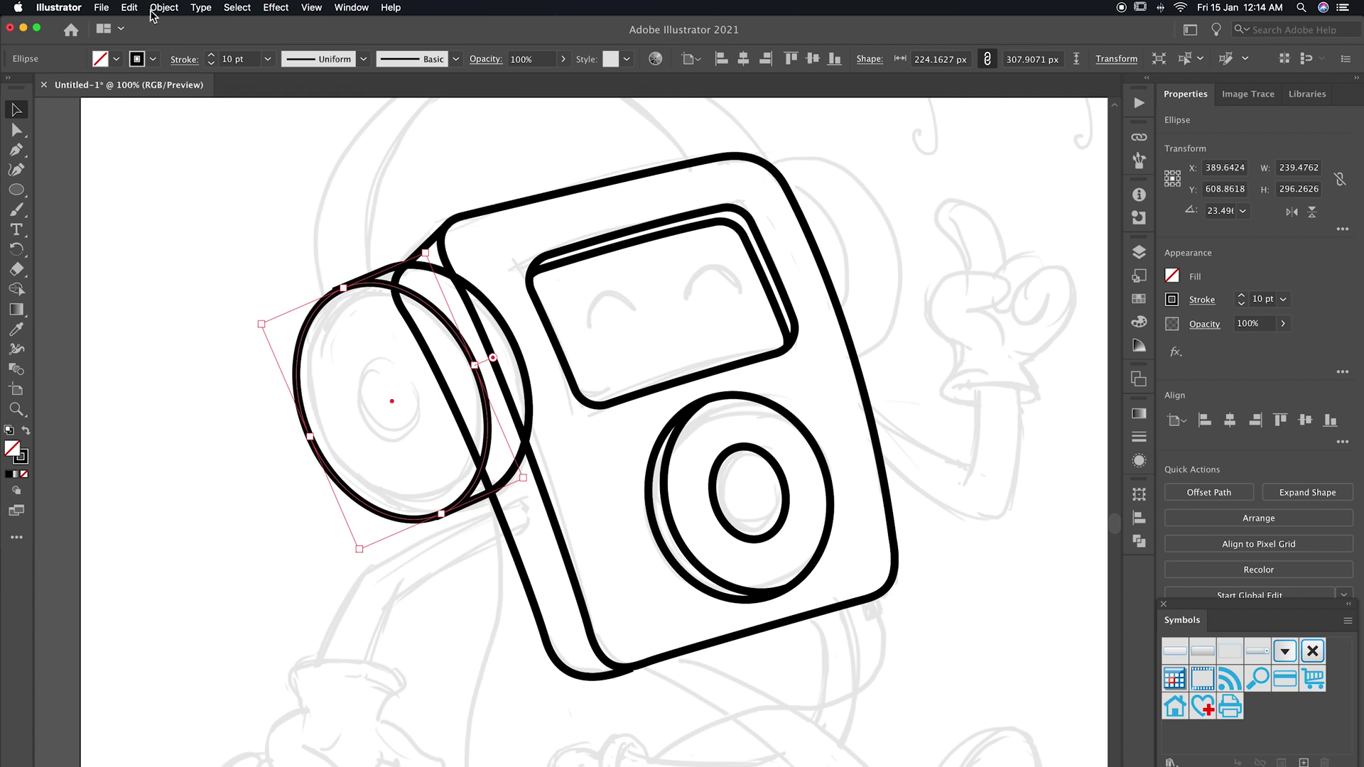
pyautogui.click(129, 7)
pyautogui.click(171, 107)
pyautogui.moveTo(425, 253); pyautogui.dragTo(403, 318)
pyautogui.click(343, 310)
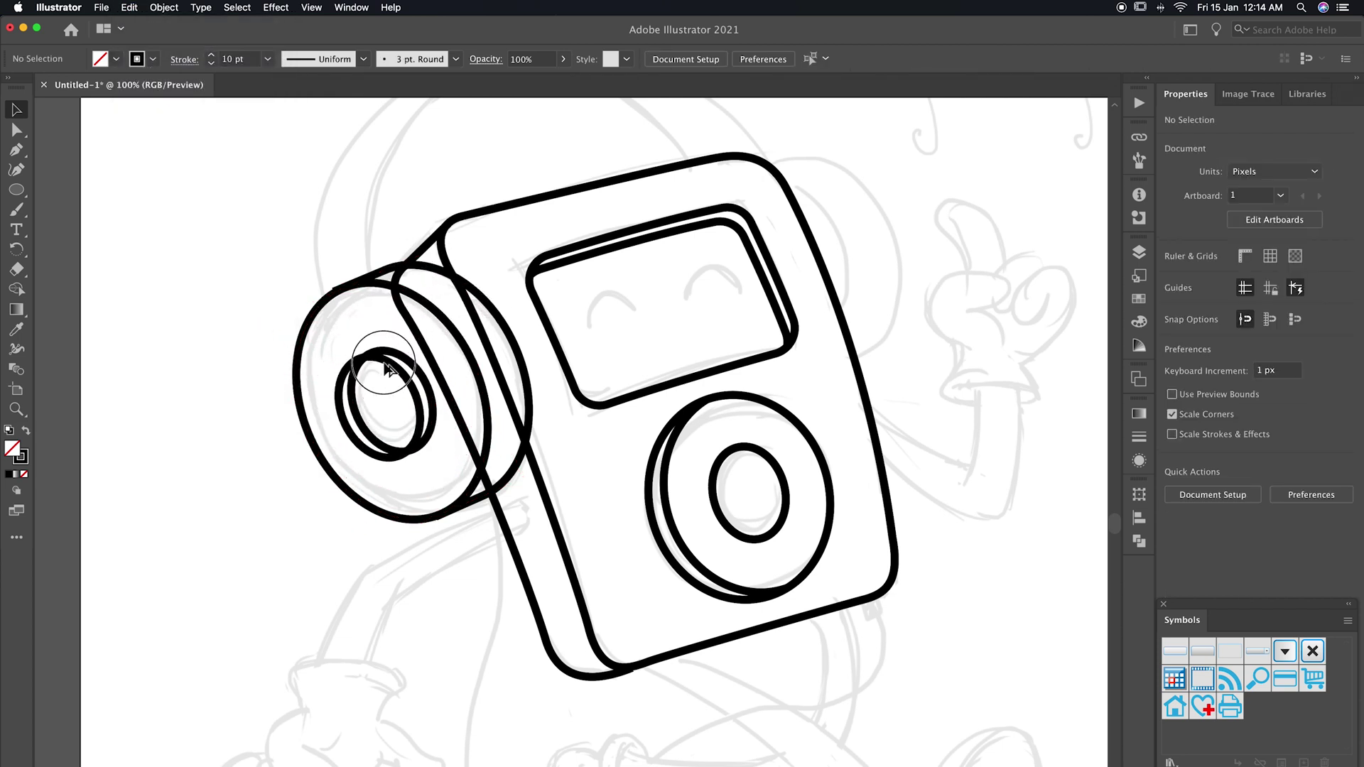
pyautogui.click(384, 368)
pyautogui.click(16, 289)
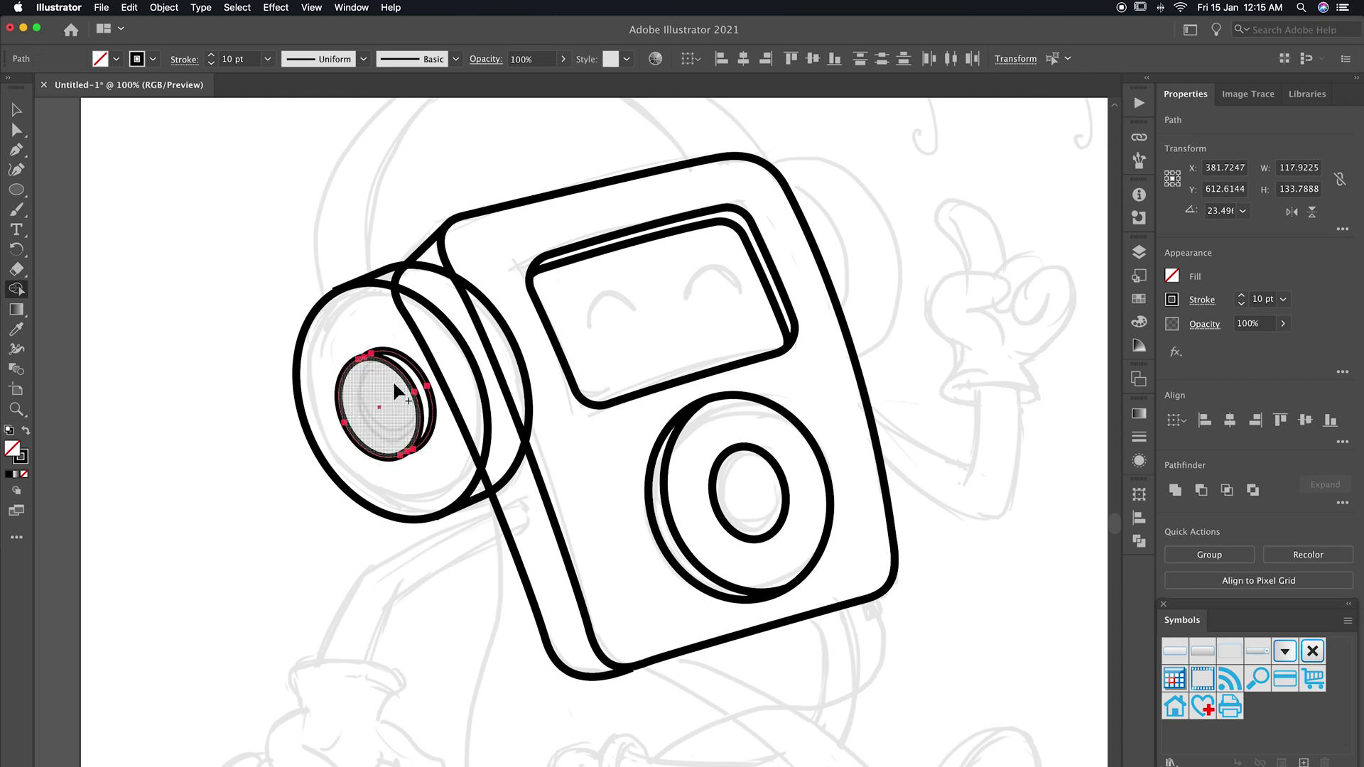
pyautogui.click(392, 388)
pyautogui.press('v')
pyautogui.click(279, 346)
pyautogui.moveTo(569, 344); pyautogui.dragTo(570, 441)
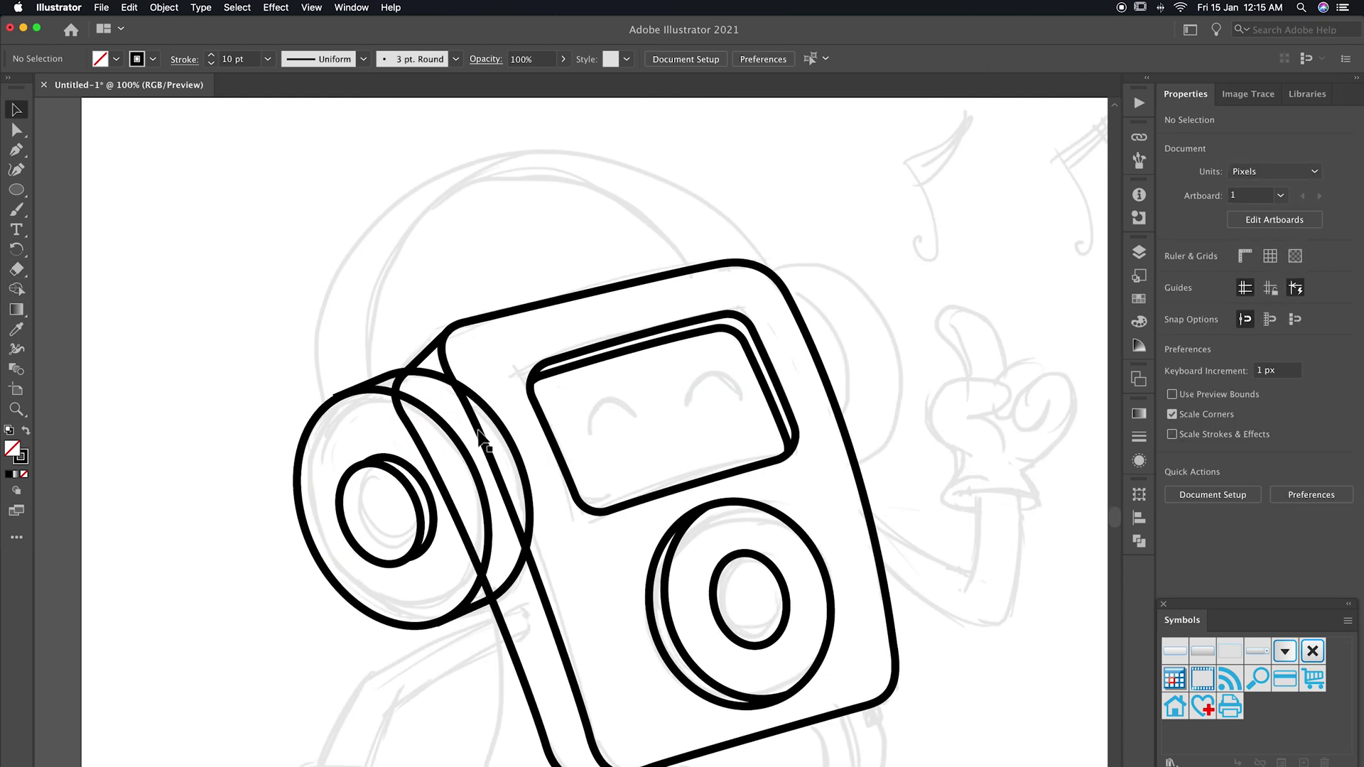
# Copy the ear cup to the player's upper right and trim the part behind the body.
pyautogui.click(360, 424)
pyautogui.moveTo(429, 422); pyautogui.dragTo(810, 287)
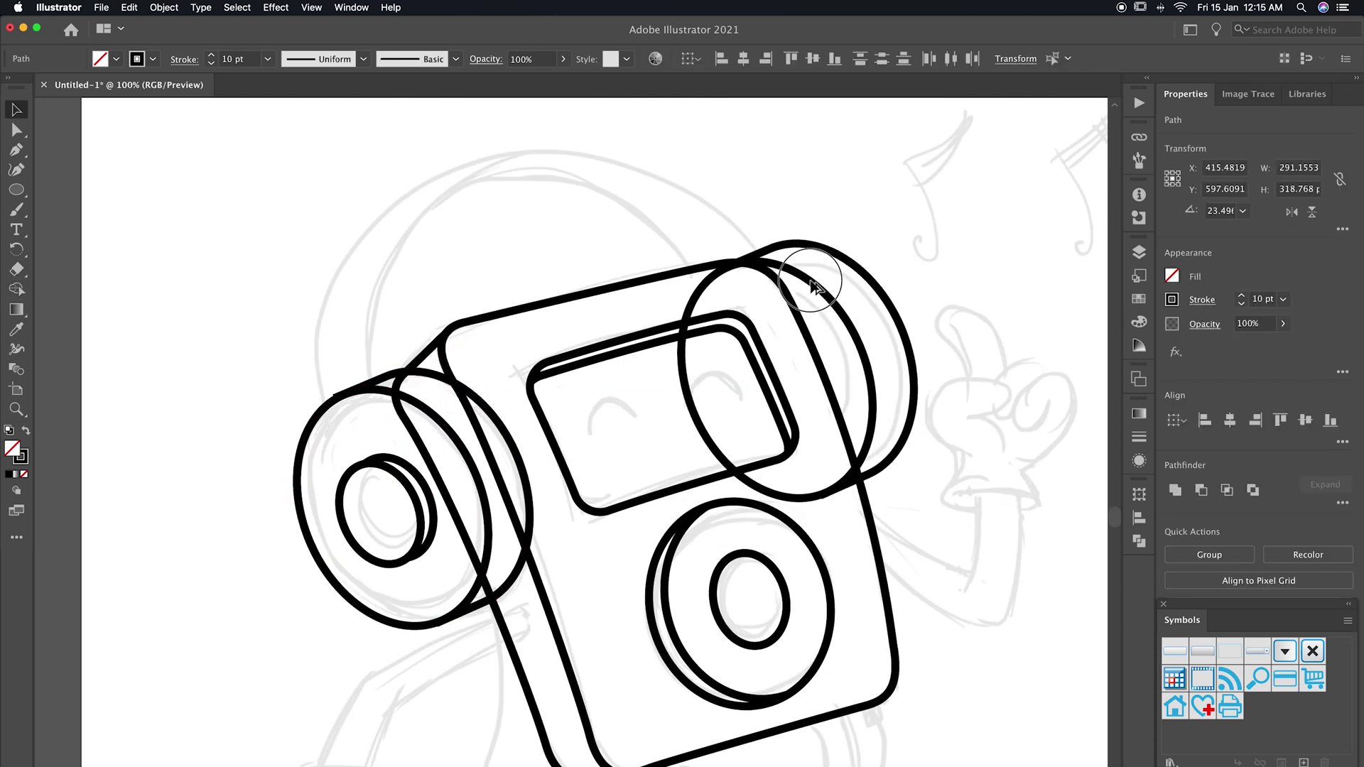
pyautogui.keyDown('shift'); pyautogui.click(787, 311); pyautogui.keyUp('shift')
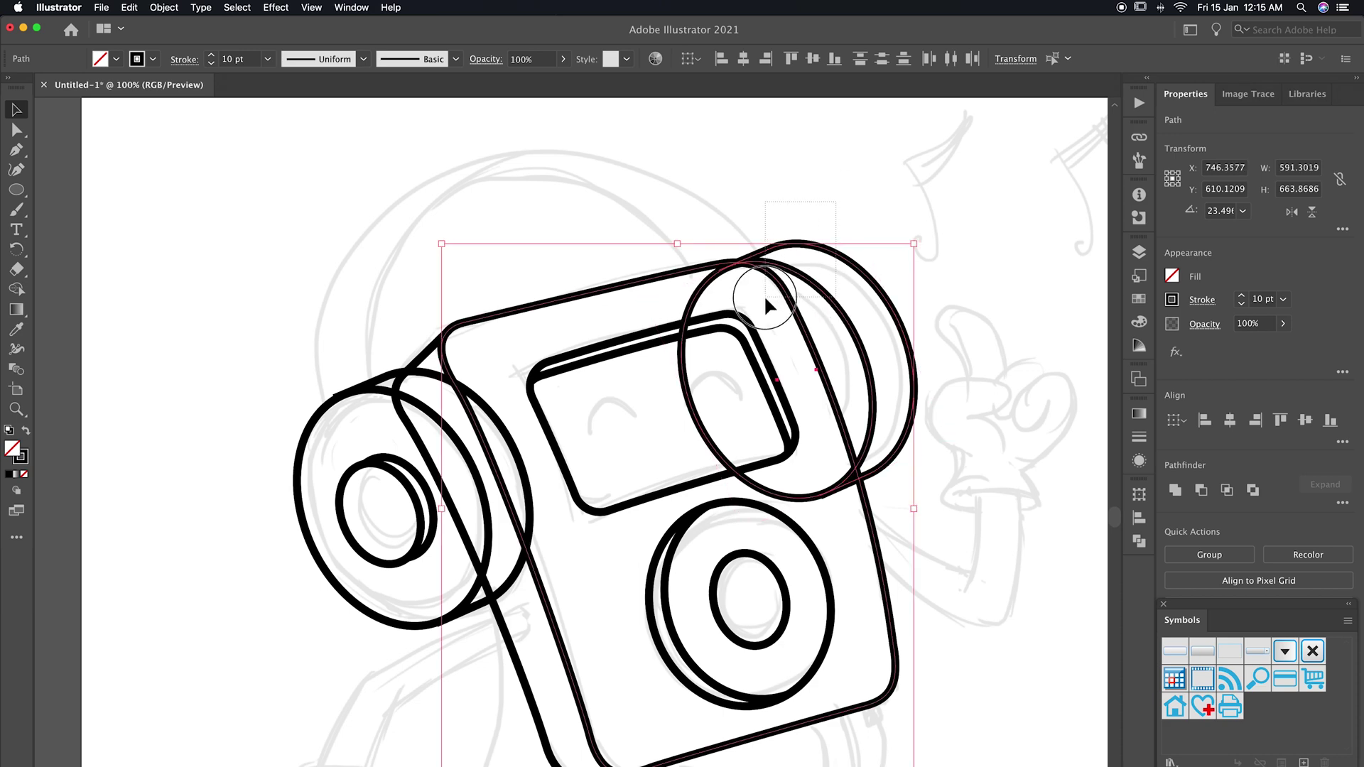
pyautogui.click(17, 288)
pyautogui.keyDown('alt'); pyautogui.click(698, 323); pyautogui.keyUp('alt')
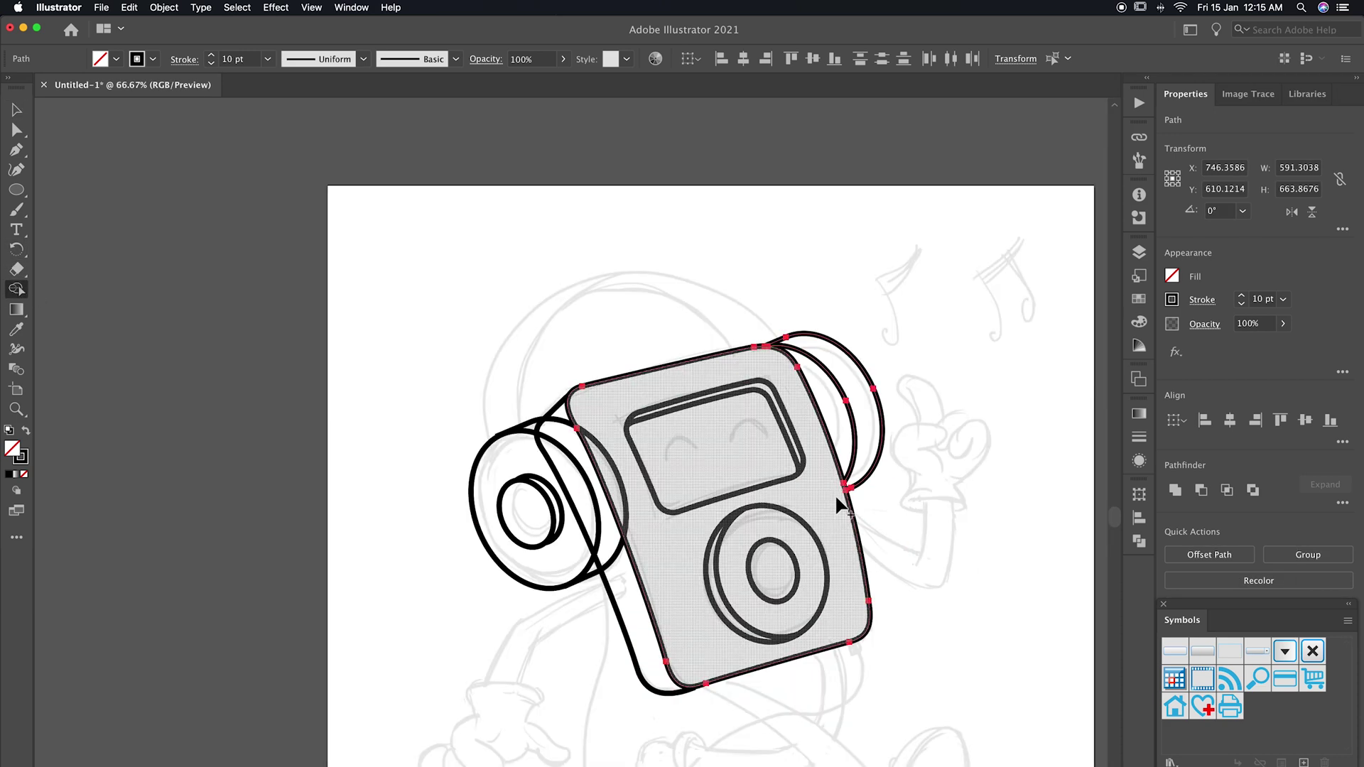
pyautogui.hscroll(3, 834, 493)
pyautogui.press('v')
pyautogui.click(853, 416)
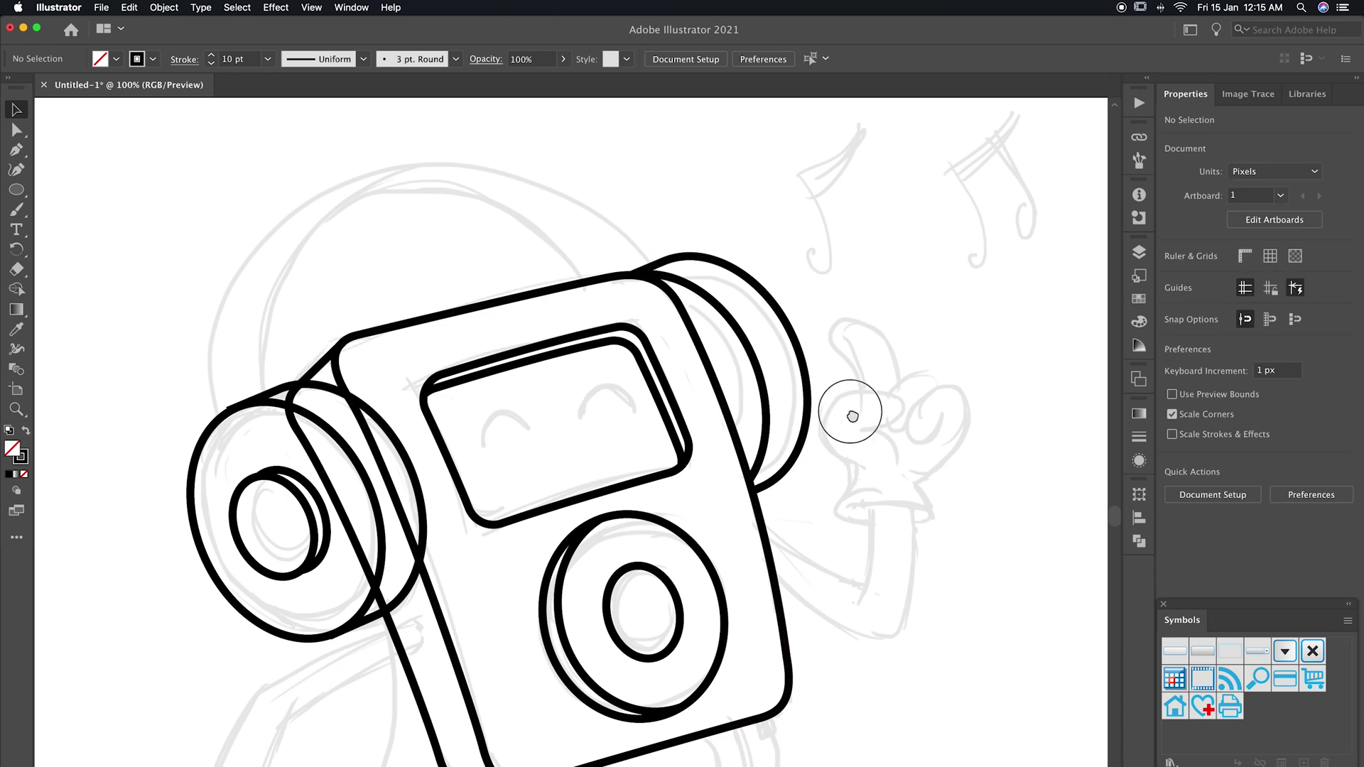
# Draw a headband arc between the ear cups, duplicate it, and pull in the left ends.
pyautogui.hscroll(-3, 852, 416)
pyautogui.click(16, 151)
pyautogui.moveTo(321, 432); pyautogui.dragTo(299, 341)
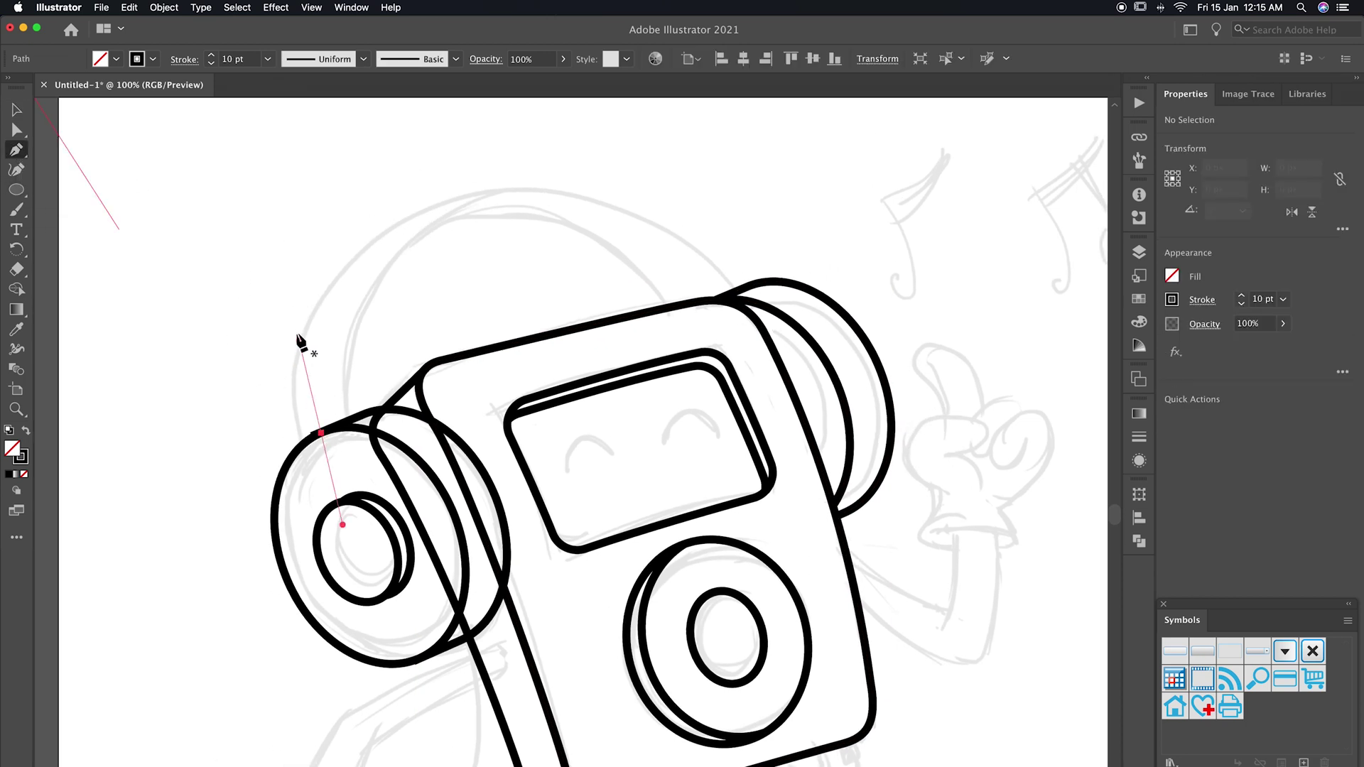
pyautogui.moveTo(449, 199); pyautogui.dragTo(577, 158)
pyautogui.moveTo(731, 305); pyautogui.dragTo(764, 367)
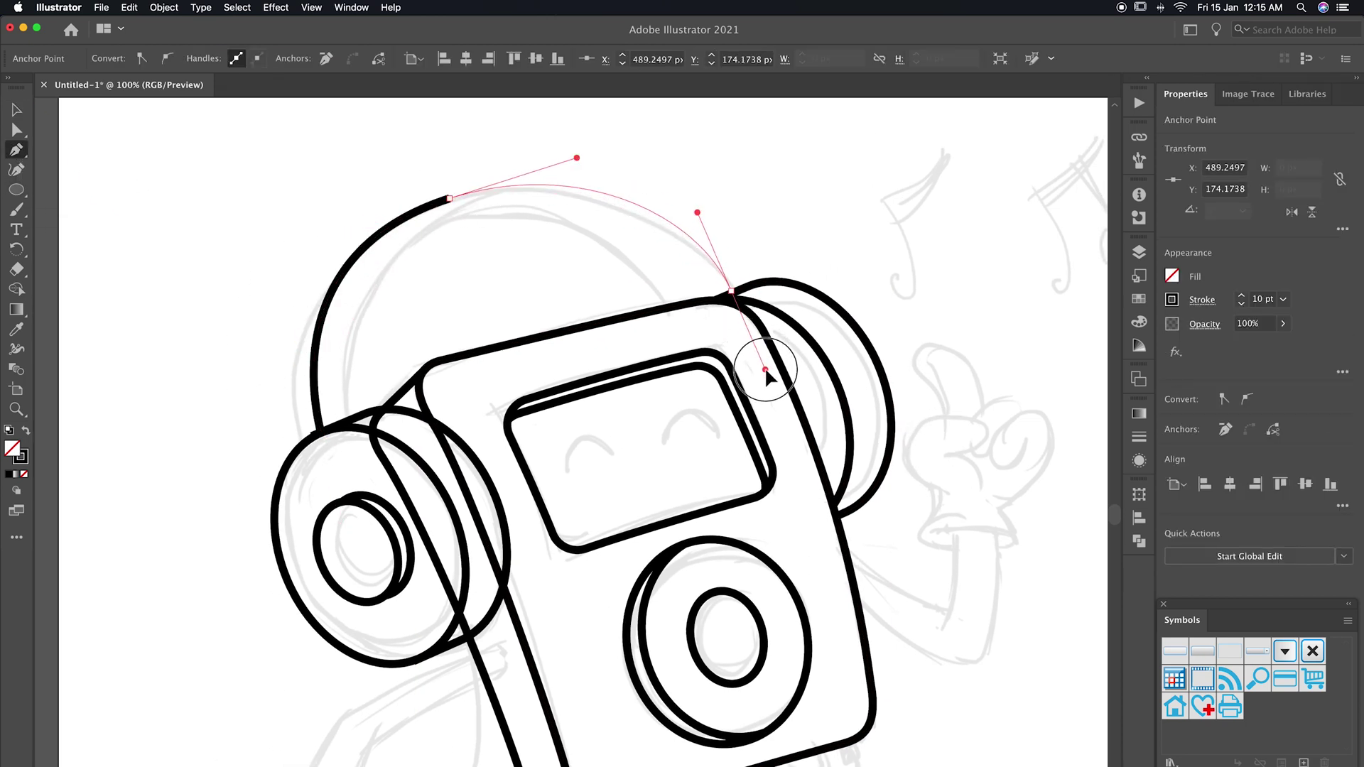
pyautogui.keyDown('ctrl'); pyautogui.click(746, 228); pyautogui.keyUp('ctrl')
pyautogui.moveTo(710, 260); pyautogui.dragTo(643, 274)
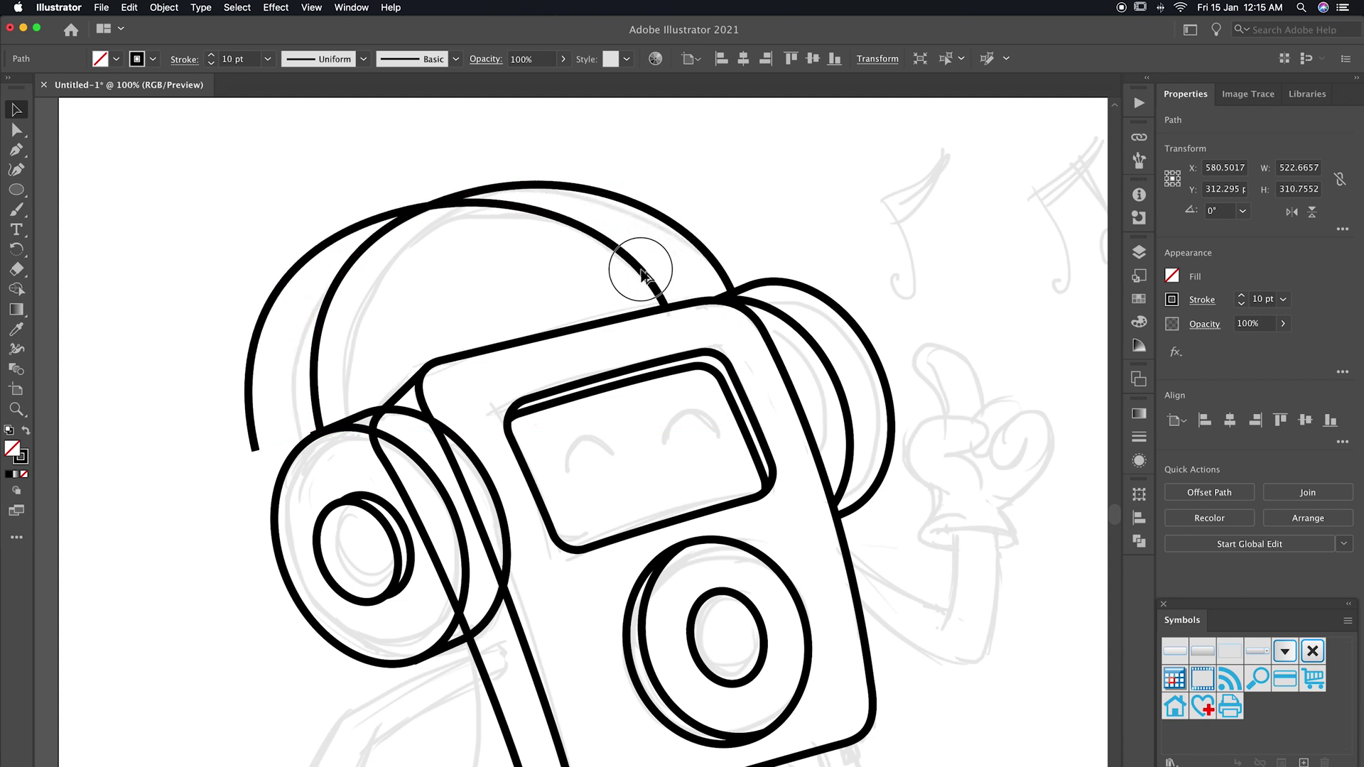
pyautogui.moveTo(248, 318); pyautogui.dragTo(306, 317)
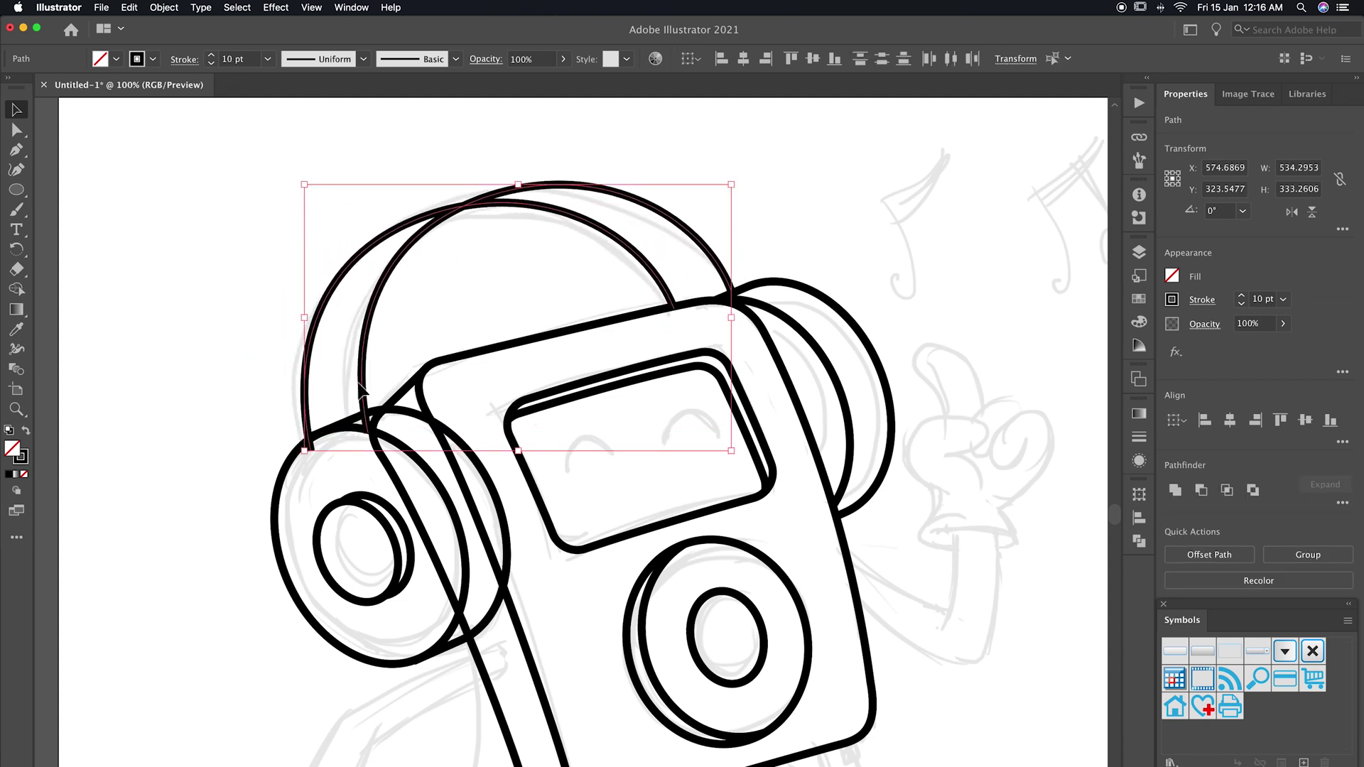
pyautogui.press('super+shift+a')
# Trim the ear cup arcs left beneath the headband with Shape Builder.
pyautogui.moveTo(356, 450); pyautogui.dragTo(359, 452)
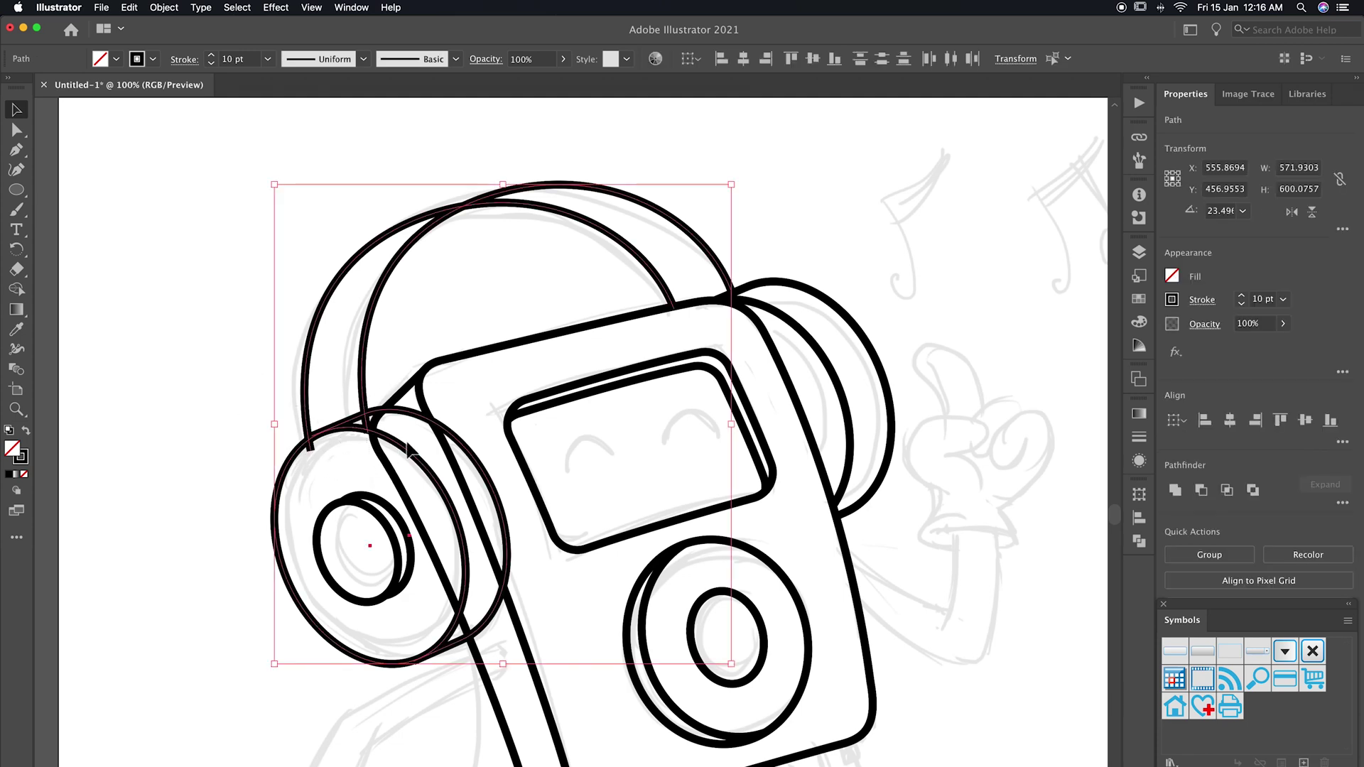
pyautogui.scroll(5, 359, 452)
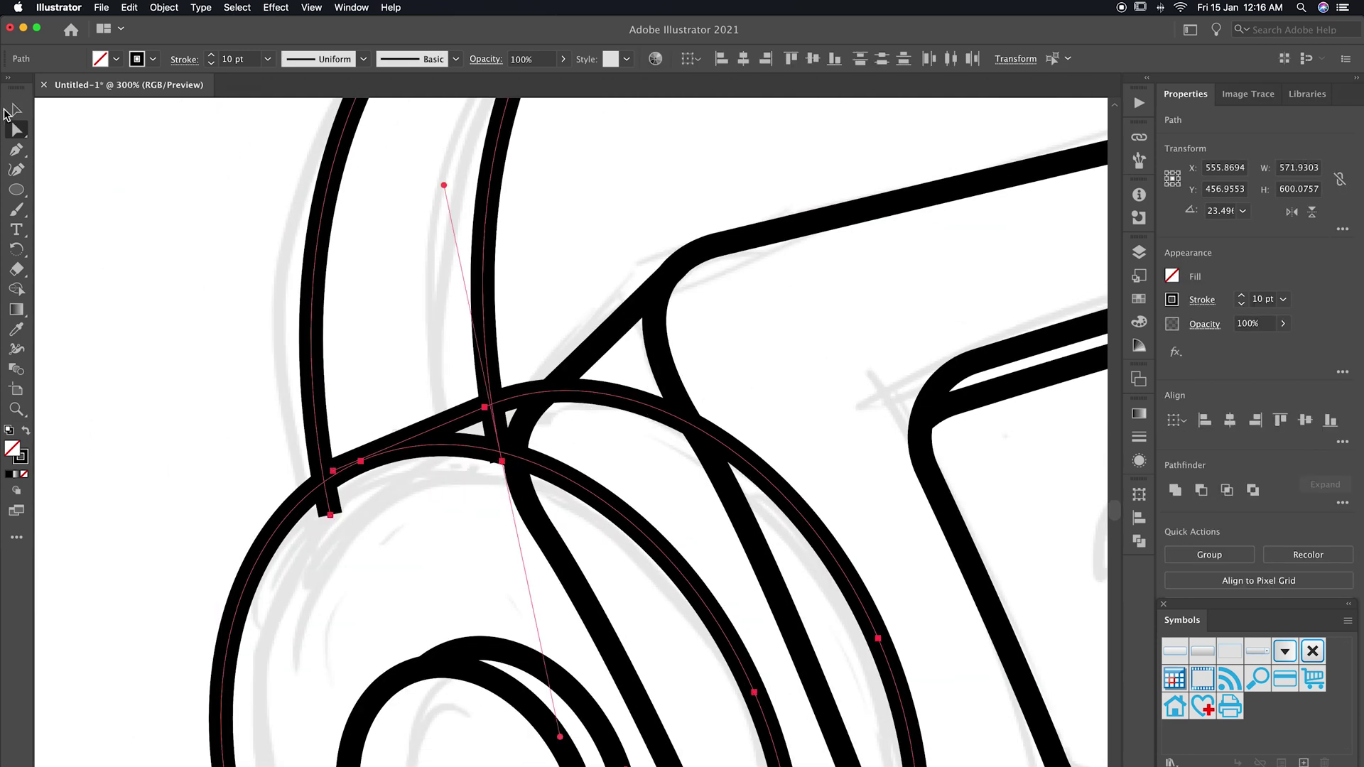
pyautogui.click(17, 289)
pyautogui.keyDown('alt'); pyautogui.click(341, 497); pyautogui.keyUp('alt')
pyautogui.press('v')
pyautogui.press('super+shift+a')
pyautogui.scroll(-2, 256, 422)
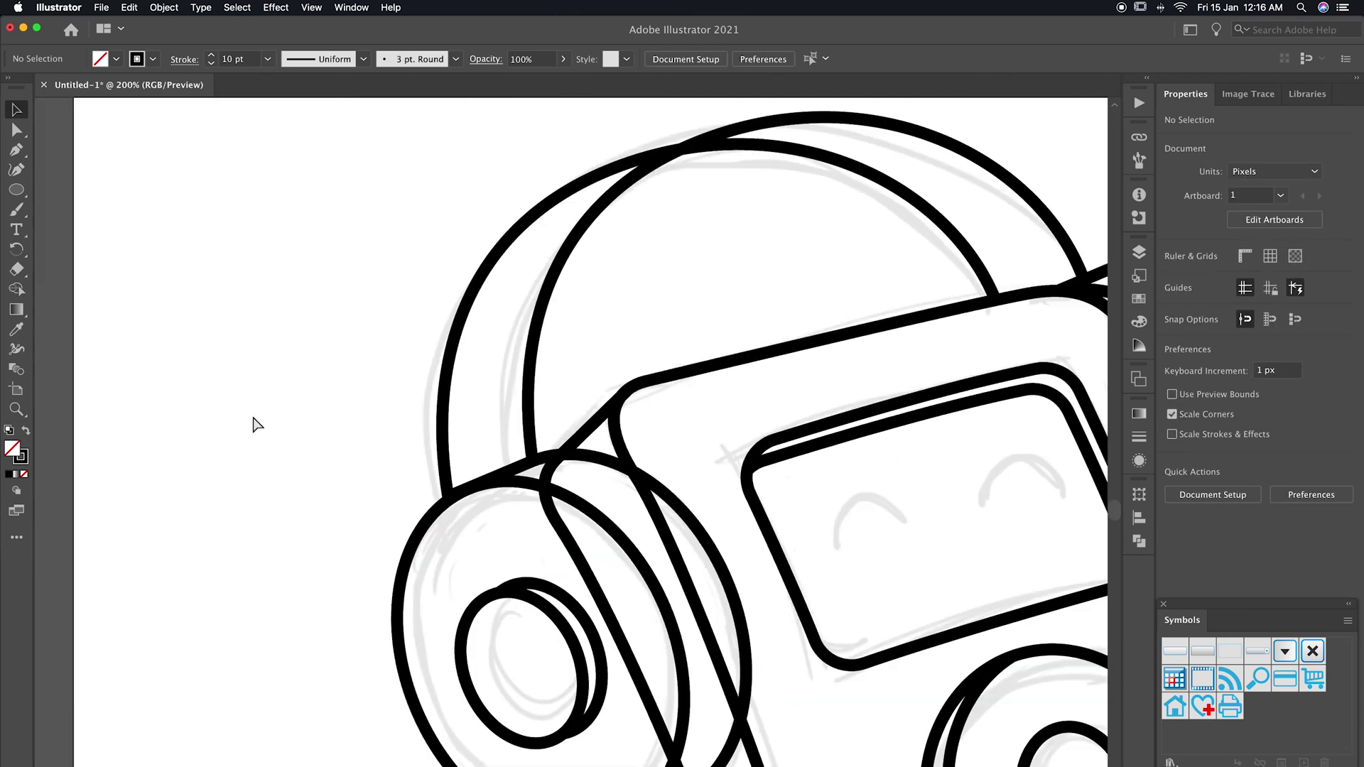
pyautogui.scroll(-1, 253, 425)
pyautogui.scroll(-1, 426, 317)
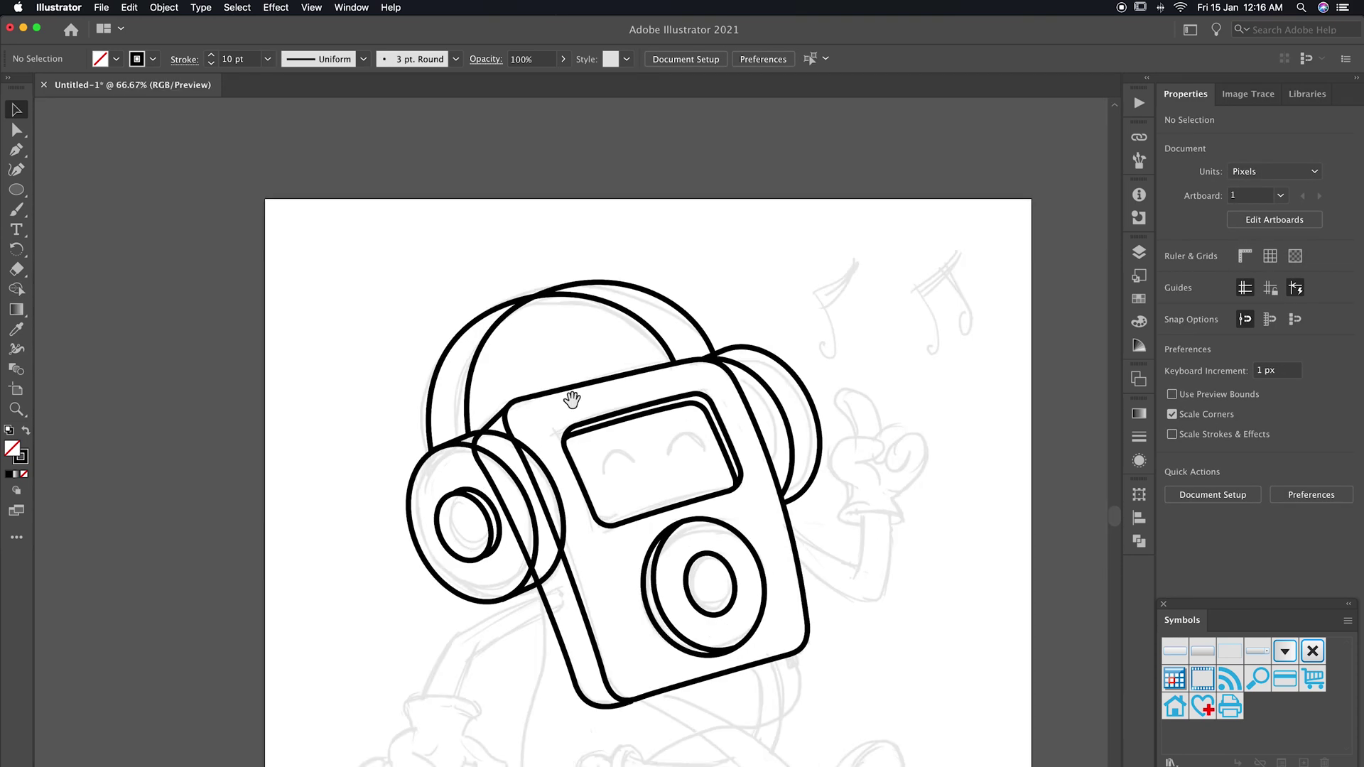
# Draw two arched eye shapes on the player's screen.
pyautogui.click(411, 480)
pyautogui.press('l')
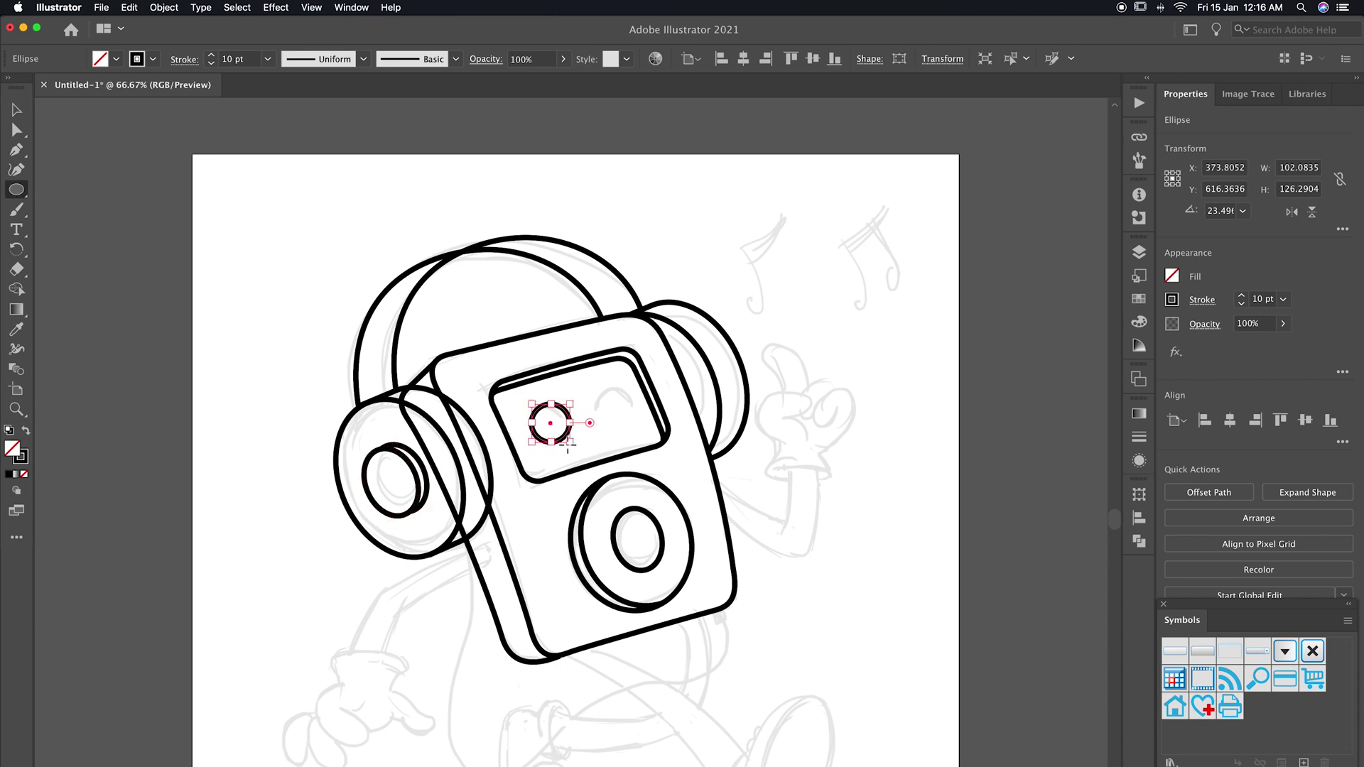
pyautogui.press('v')
pyautogui.moveTo(551, 413); pyautogui.dragTo(608, 412)
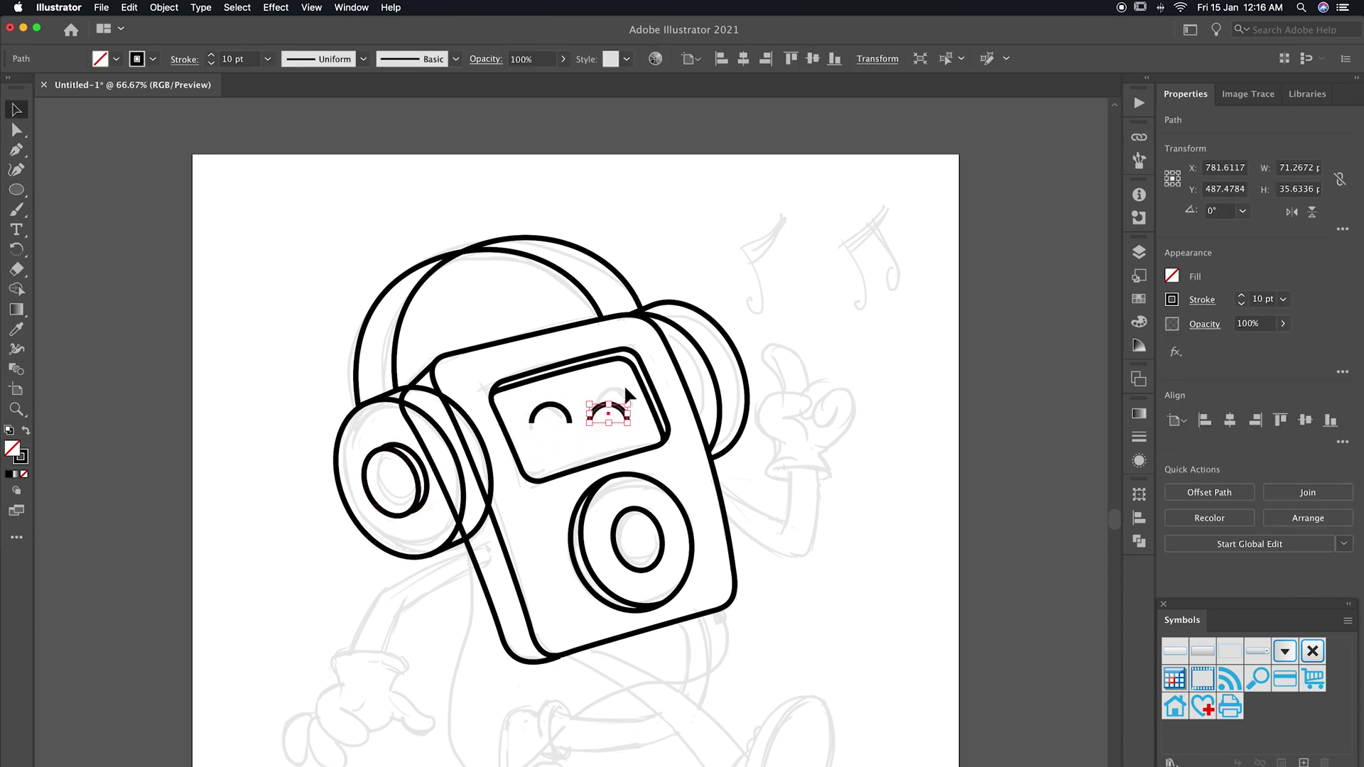
# Adjust stroke options for the line drawing and the two eye arcs.
pyautogui.moveTo(775, 236); pyautogui.dragTo(299, 643)
pyautogui.click(1202, 300)
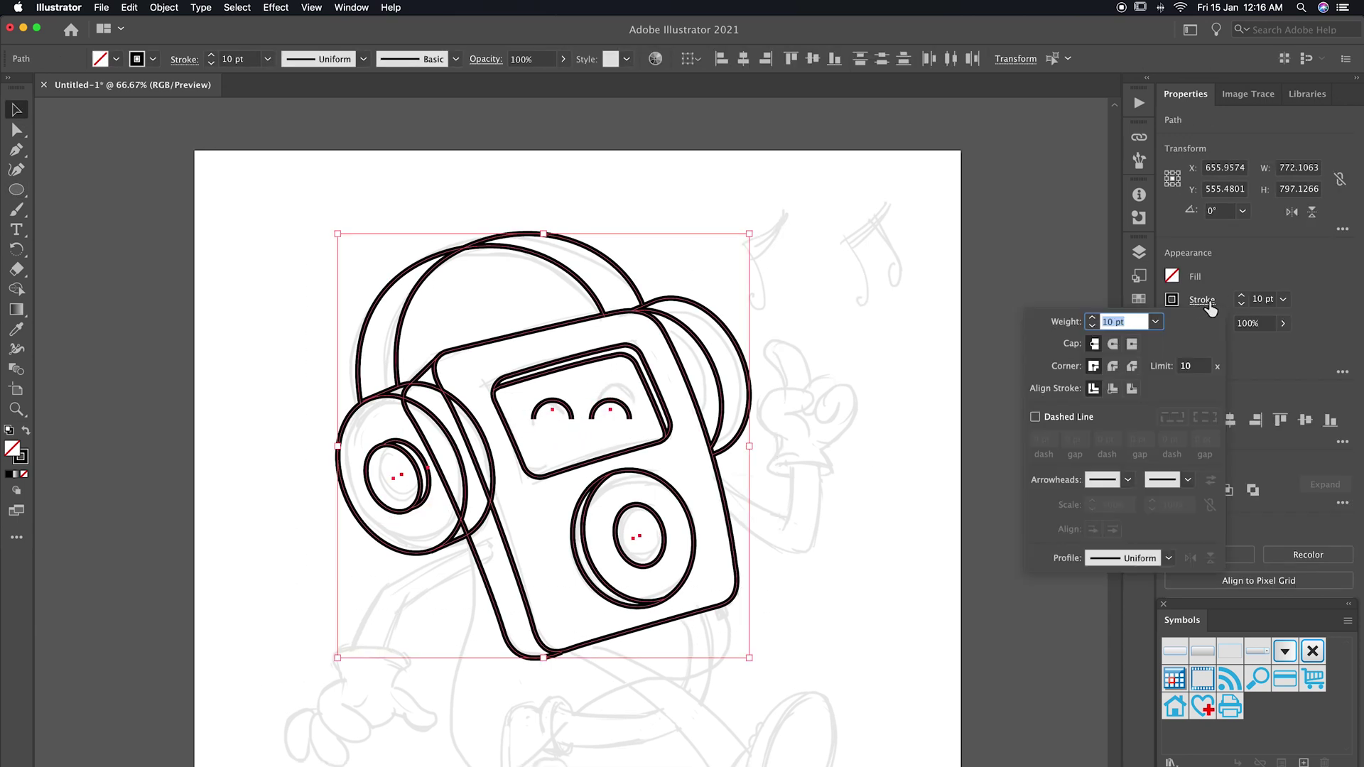
pyautogui.moveTo(526, 392); pyautogui.dragTo(619, 407)
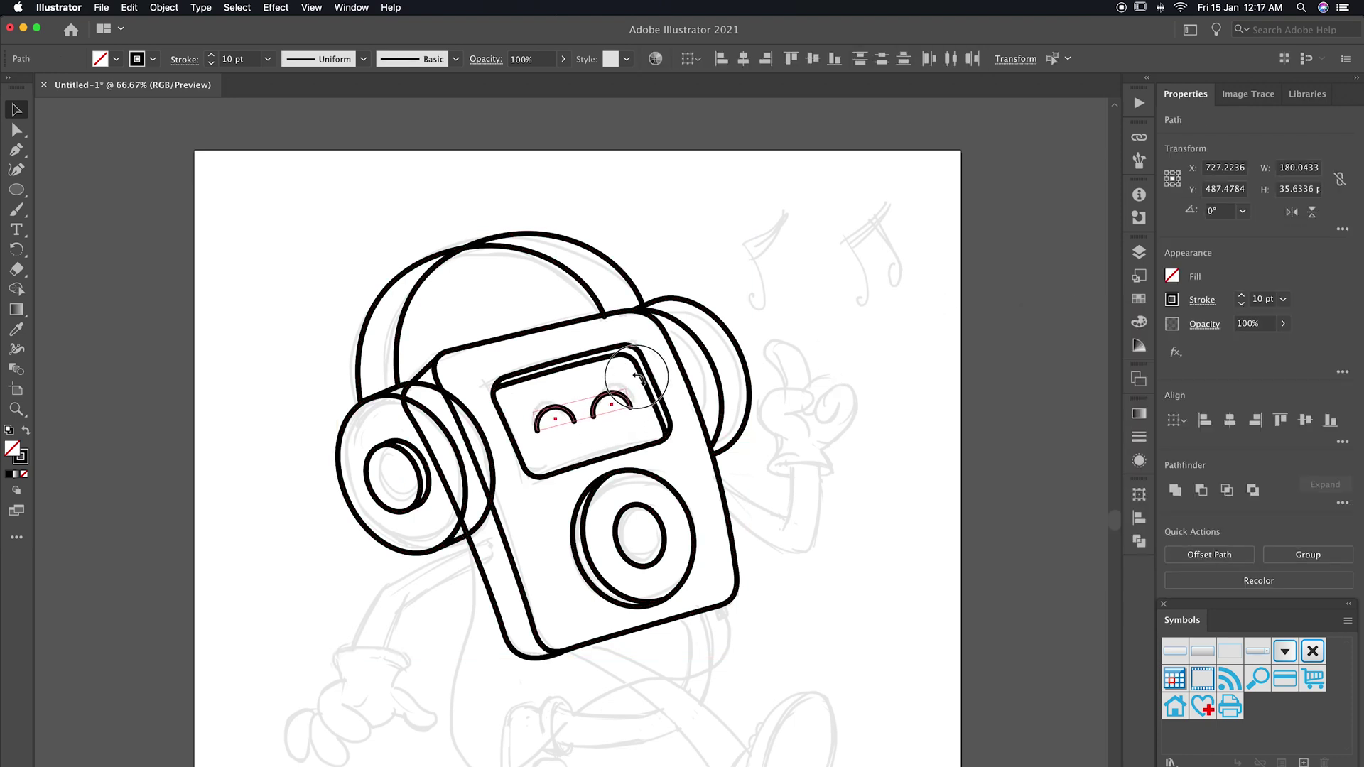
pyautogui.click(785, 390)
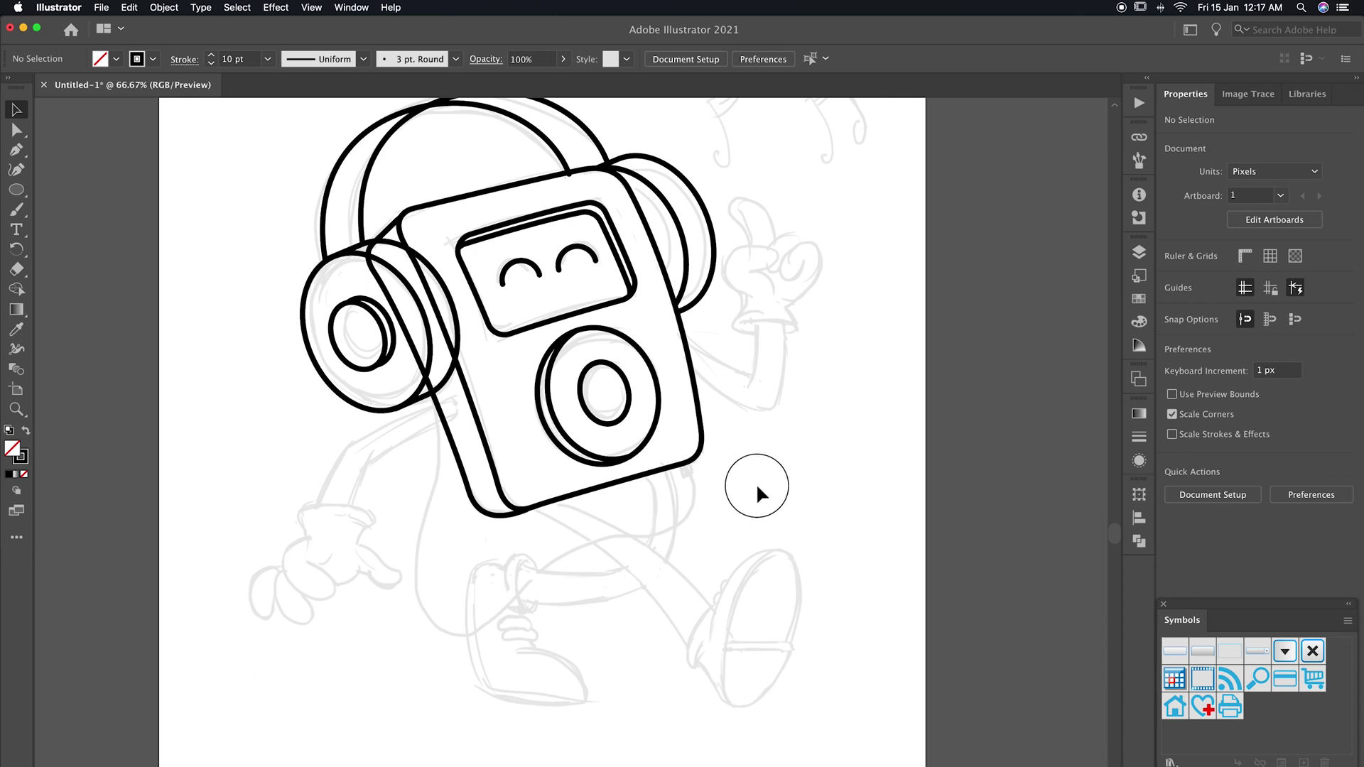
pyautogui.press('p')
pyautogui.scroll(-5, 396, 445)
pyautogui.hscroll(2, 396, 444)
# Pen-draw two leg curves running down from the player's bottom edge toward the foot.
pyautogui.click(489, 452)
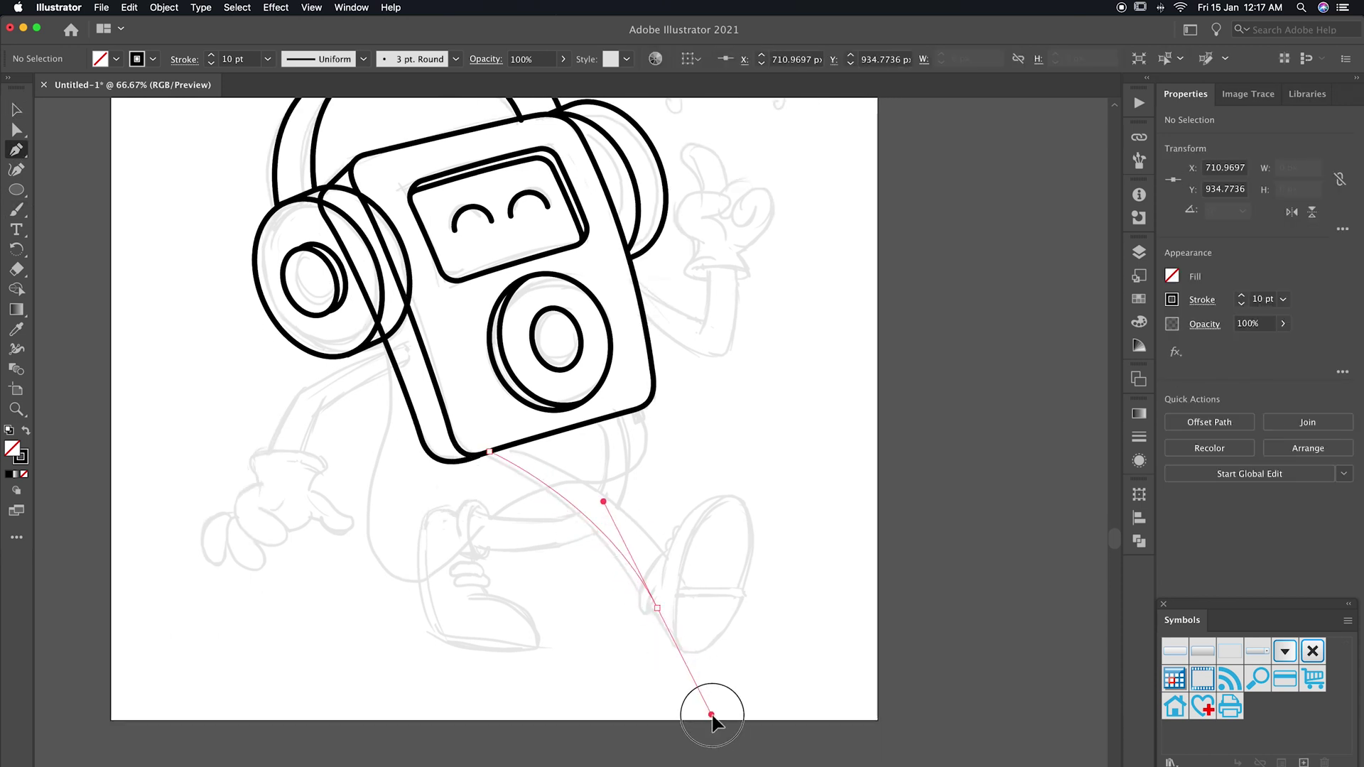
pyautogui.click(508, 445)
pyautogui.moveTo(672, 558); pyautogui.dragTo(720, 648)
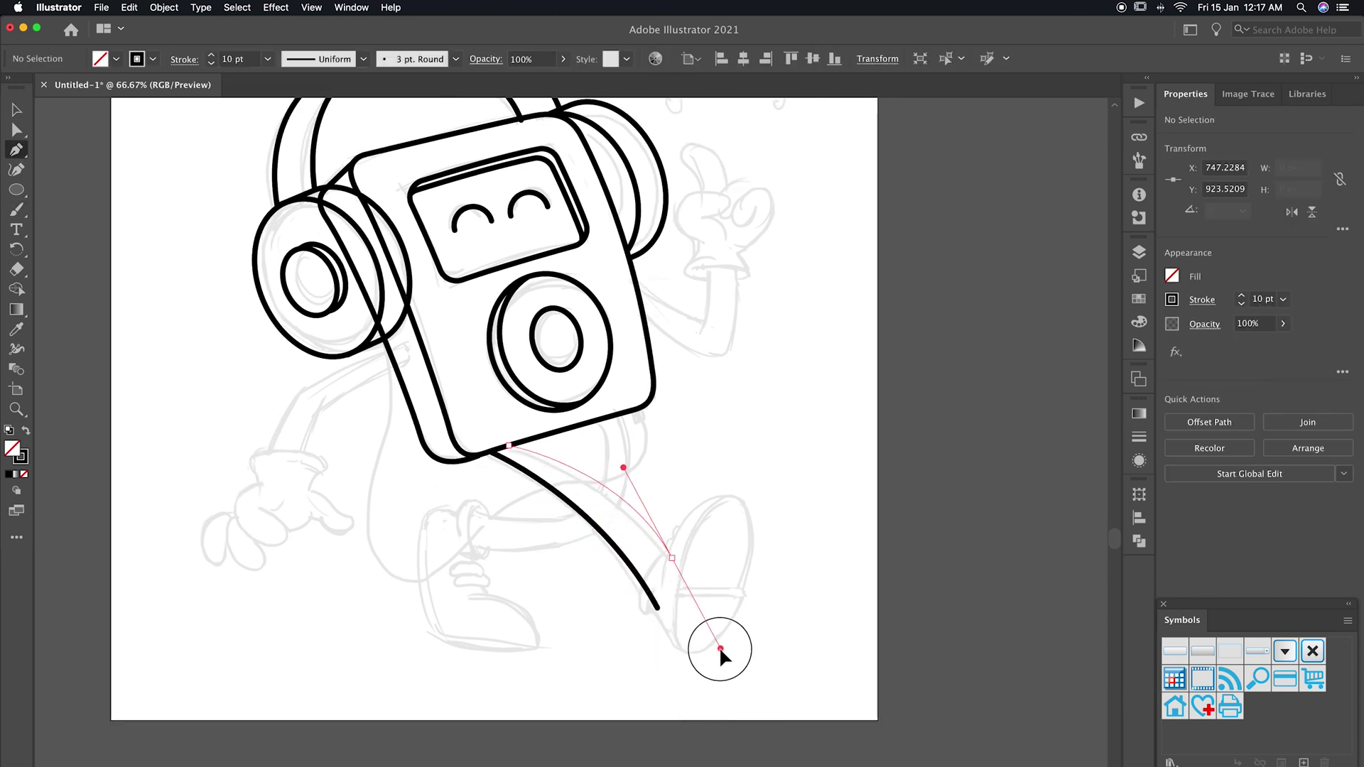
pyautogui.keyDown('super'); pyautogui.click(623, 470); pyautogui.keyUp('super')
pyautogui.scroll(-2, 705, 479)
pyautogui.hscroll(-2, 705, 479)
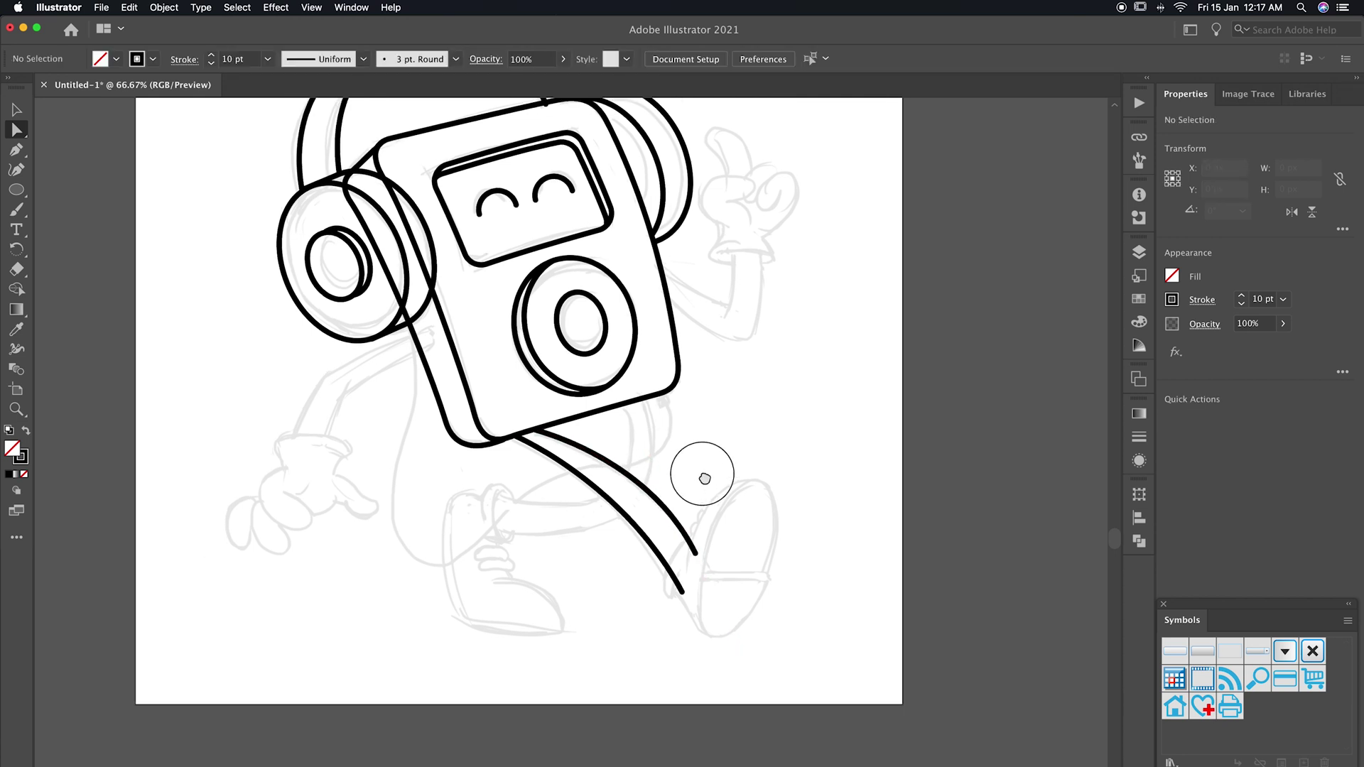
pyautogui.scroll(4, 705, 479)
# Draw an oval shoe sole and reshape its top and side anchors.
pyautogui.moveTo(16, 190); pyautogui.dragTo(106, 206)
pyautogui.moveTo(740, 297); pyautogui.dragTo(912, 688)
pyautogui.press('a')
pyautogui.moveTo(938, 476); pyautogui.dragTo(739, 527)
pyautogui.moveTo(867, 274); pyautogui.dragTo(871, 299)
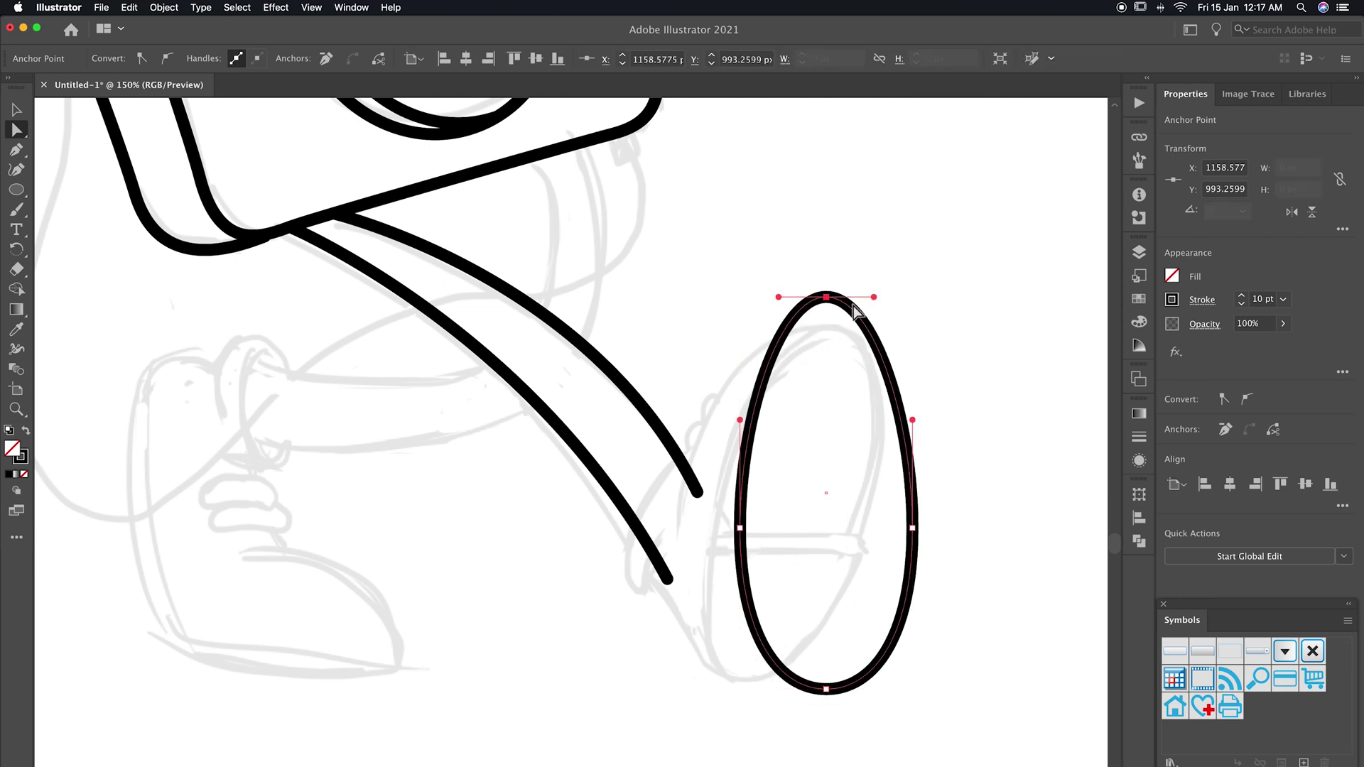
pyautogui.moveTo(874, 297); pyautogui.dragTo(888, 295)
pyautogui.moveTo(779, 297); pyautogui.dragTo(761, 295)
pyautogui.click(919, 414)
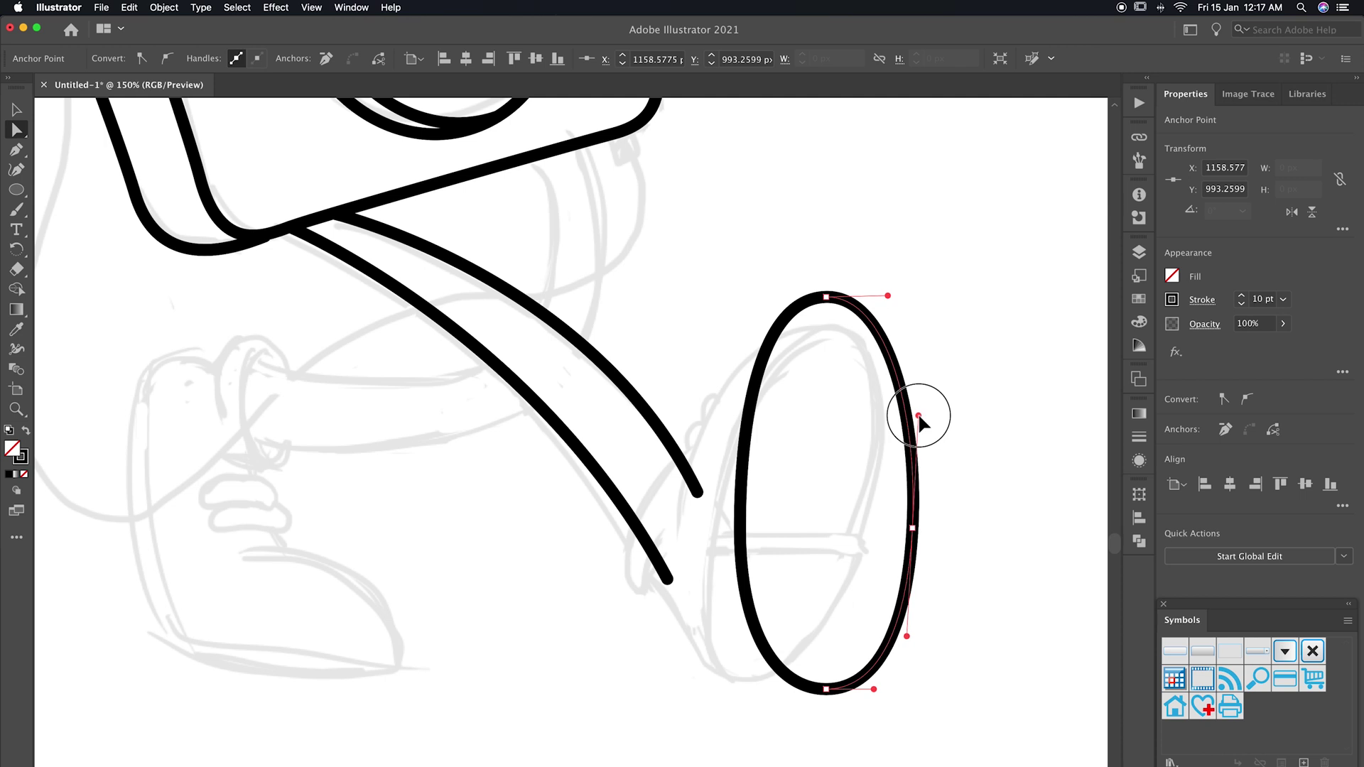
pyautogui.moveTo(769, 494); pyautogui.dragTo(704, 561)
pyautogui.moveTo(739, 420); pyautogui.dragTo(734, 421)
pyautogui.click(914, 290)
# Tilt the shoe oval to match the sketch and add a further-rotated duplicate for sole thickness.
pyautogui.press('v')
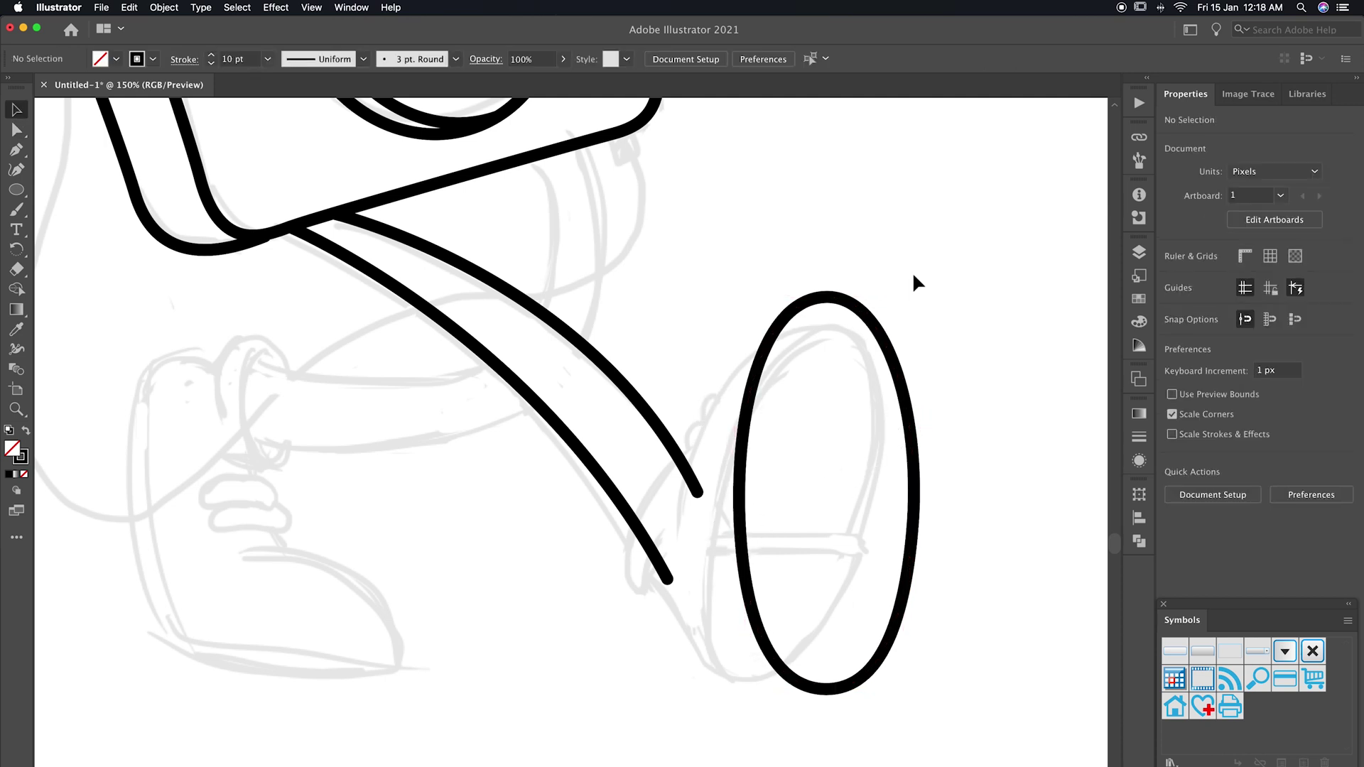
pyautogui.click(829, 296)
pyautogui.moveTo(917, 490); pyautogui.dragTo(926, 497)
pyautogui.moveTo(952, 337); pyautogui.dragTo(974, 350)
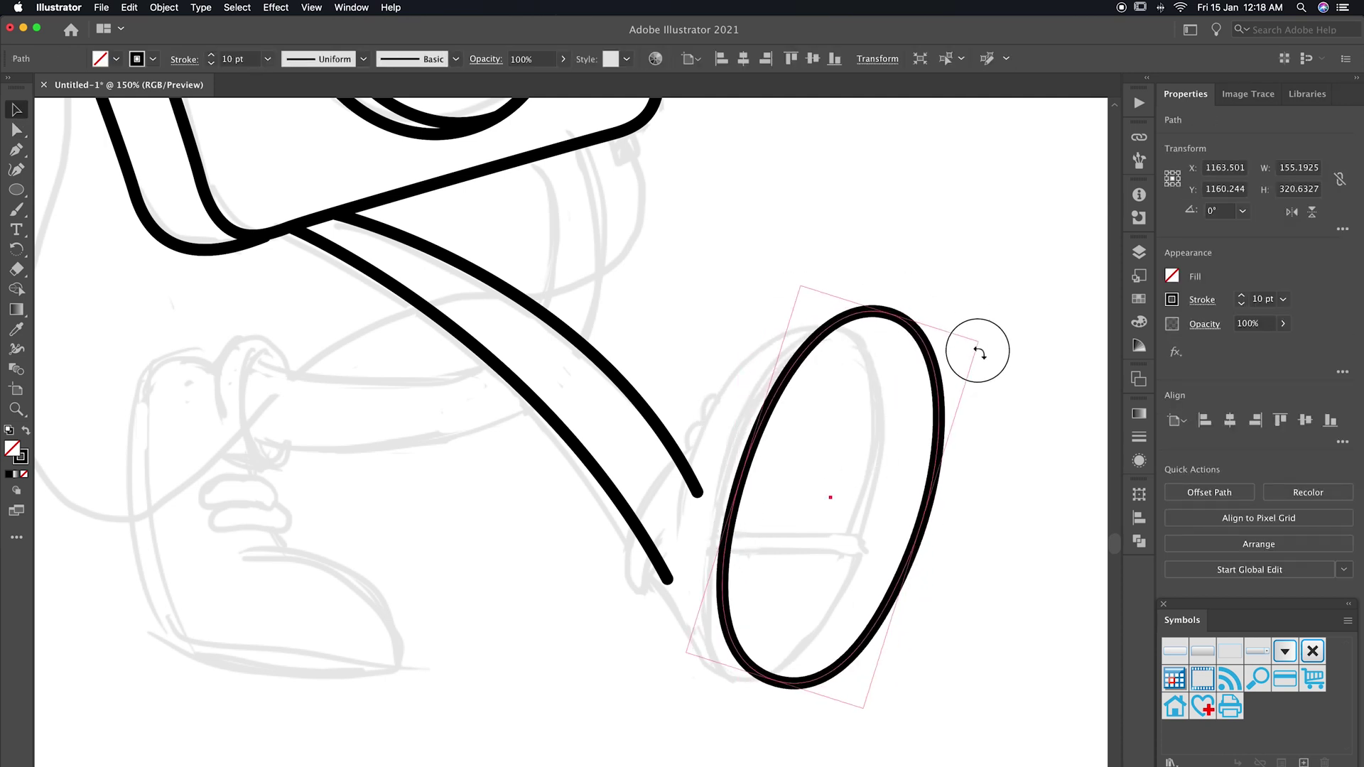
pyautogui.moveTo(965, 447)
pyautogui.mouseDown()
pyautogui.moveTo(997, 437)
pyautogui.moveTo(916, 432)
pyautogui.mouseUp()
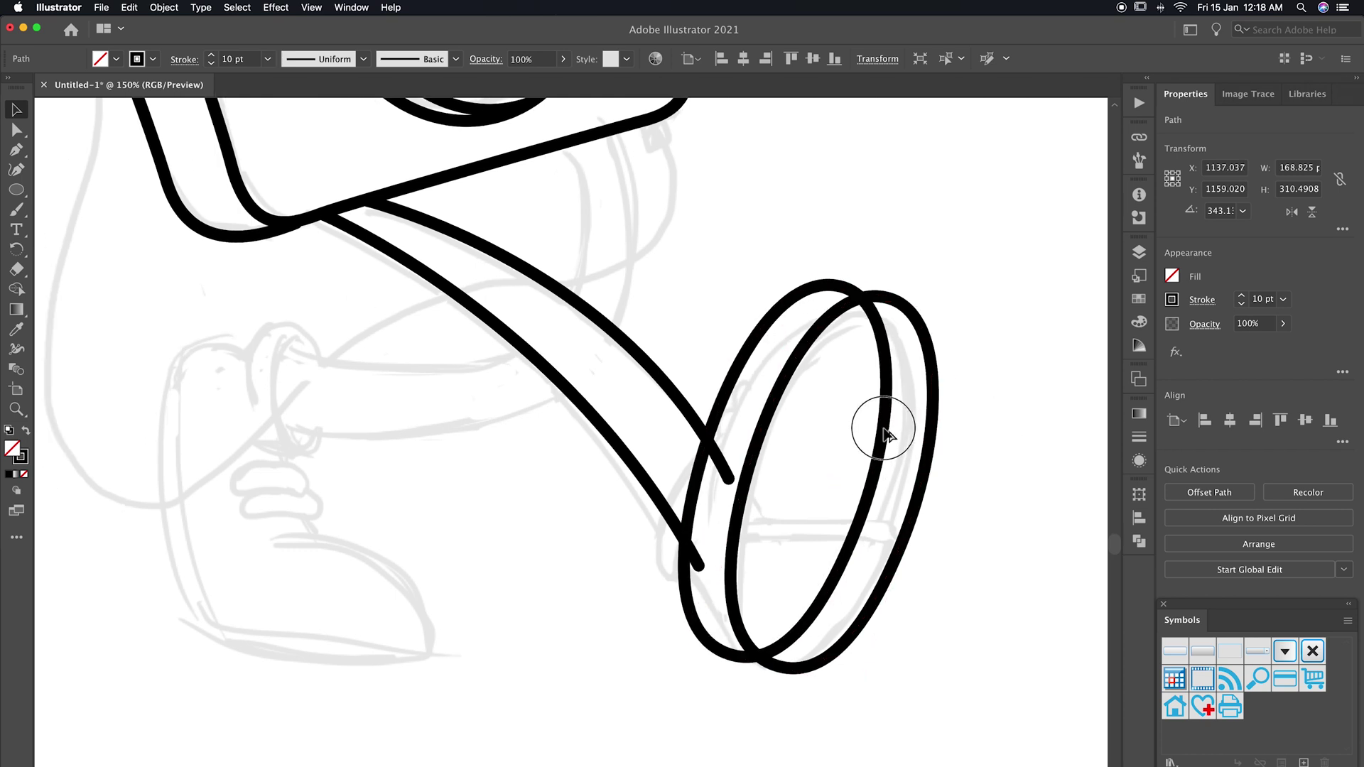
pyautogui.moveTo(821, 695); pyautogui.dragTo(837, 595)
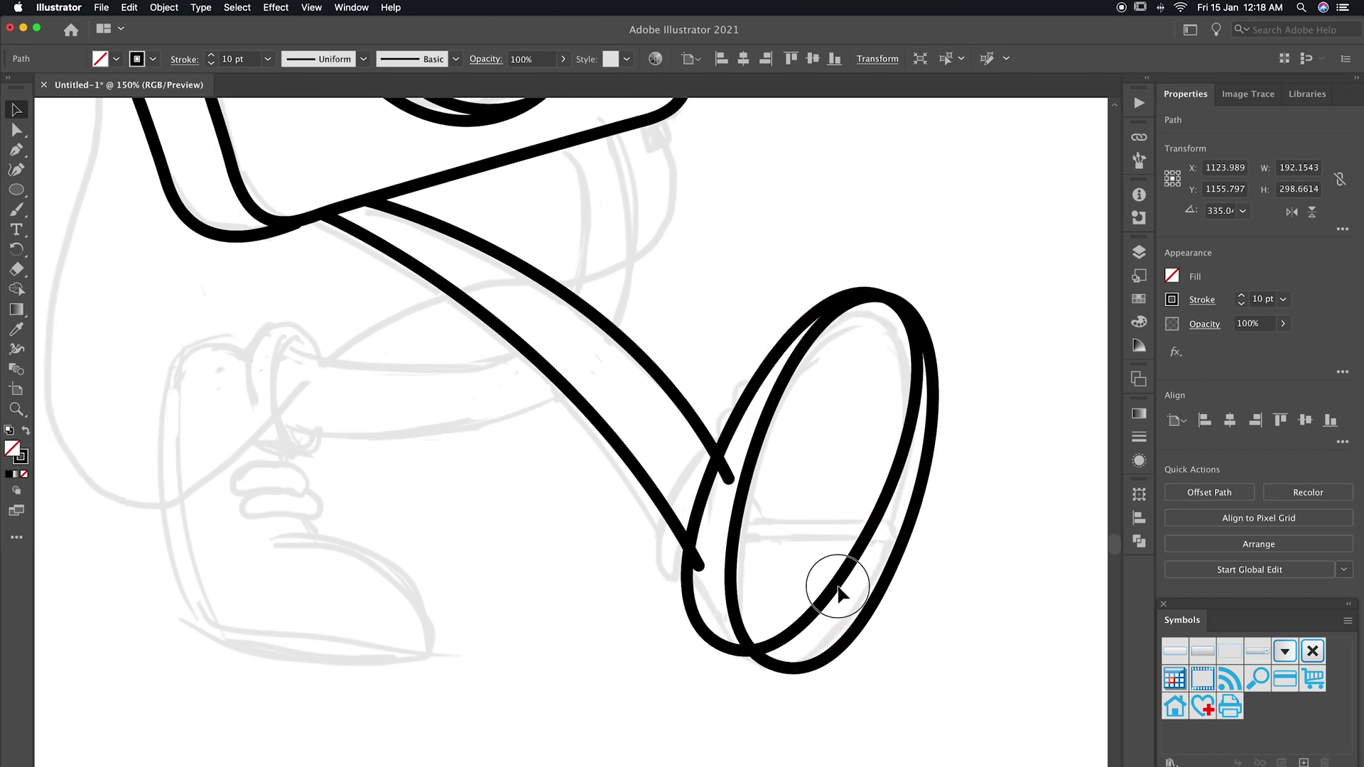
pyautogui.moveTo(974, 340); pyautogui.dragTo(912, 395)
pyautogui.click(924, 498)
pyautogui.hscroll(2, 914, 524)
pyautogui.click(755, 624)
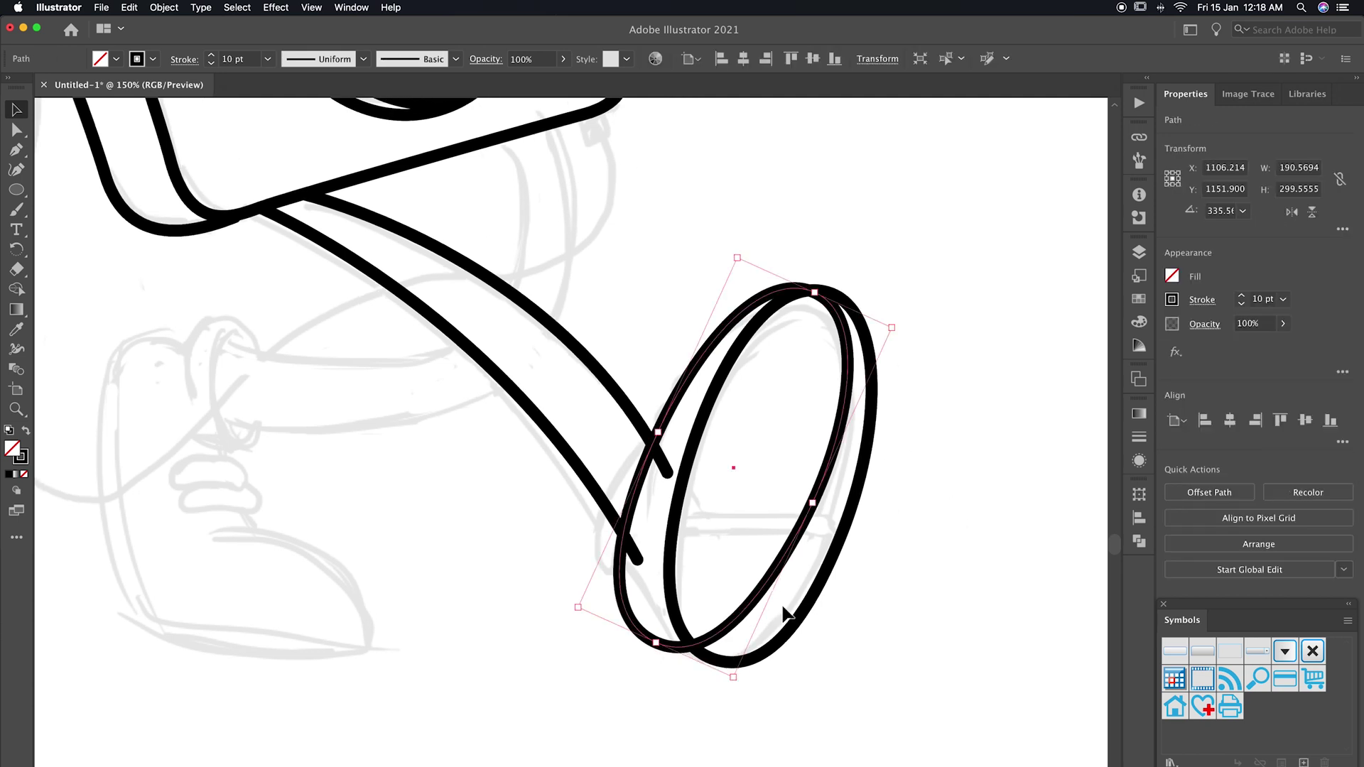
pyautogui.click(635, 612)
# Add a curve joining the leg line to the shoe, then select the leg and shoe paths.
pyautogui.press('p')
pyautogui.click(694, 651)
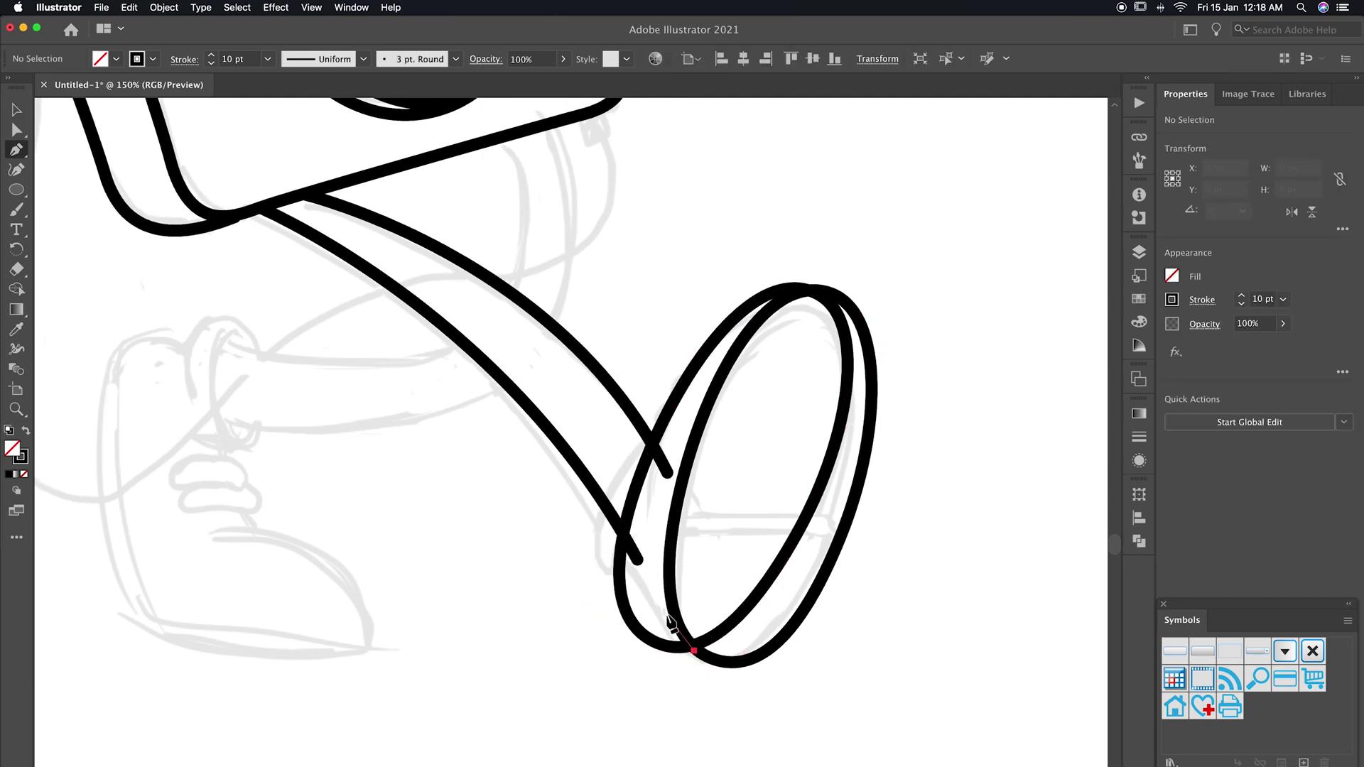
pyautogui.click(633, 556)
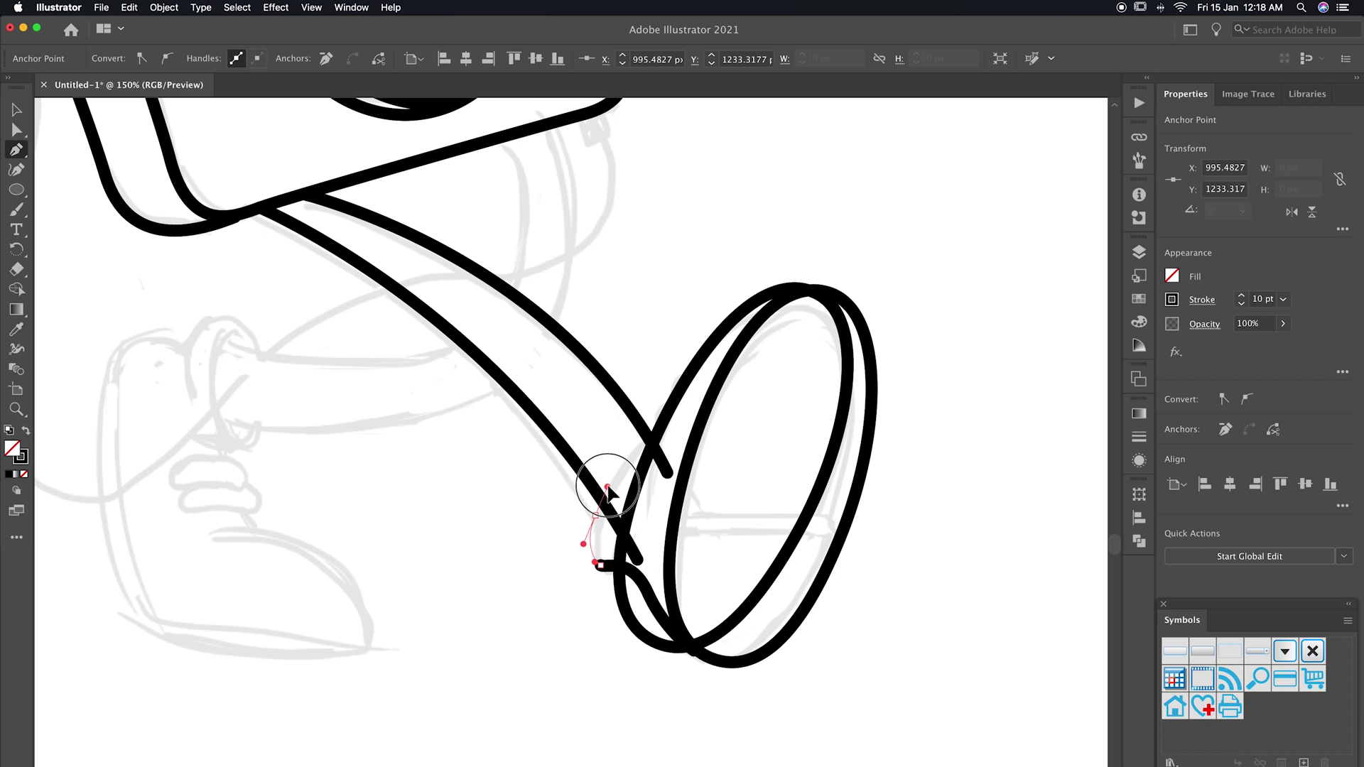
pyautogui.click(650, 516)
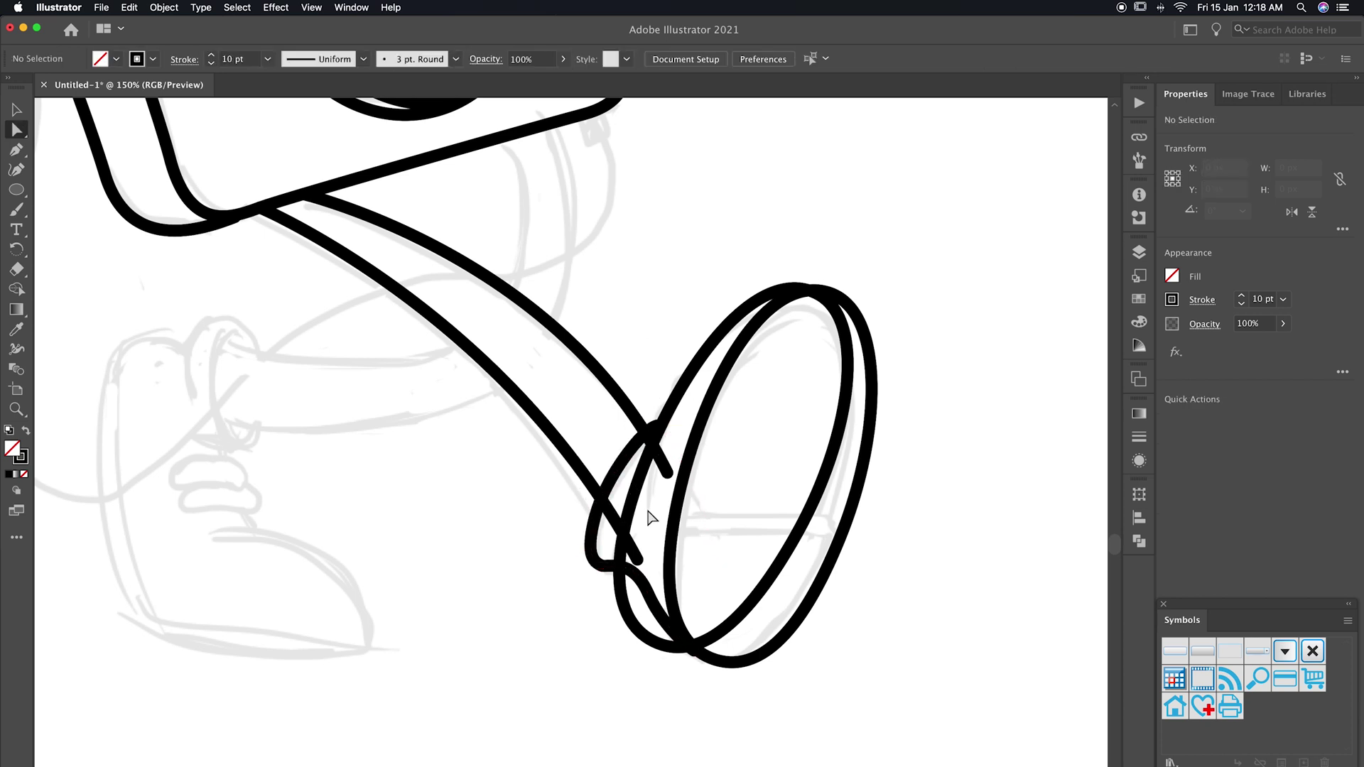
pyautogui.press('v')
pyautogui.moveTo(583, 513); pyautogui.dragTo(760, 617)
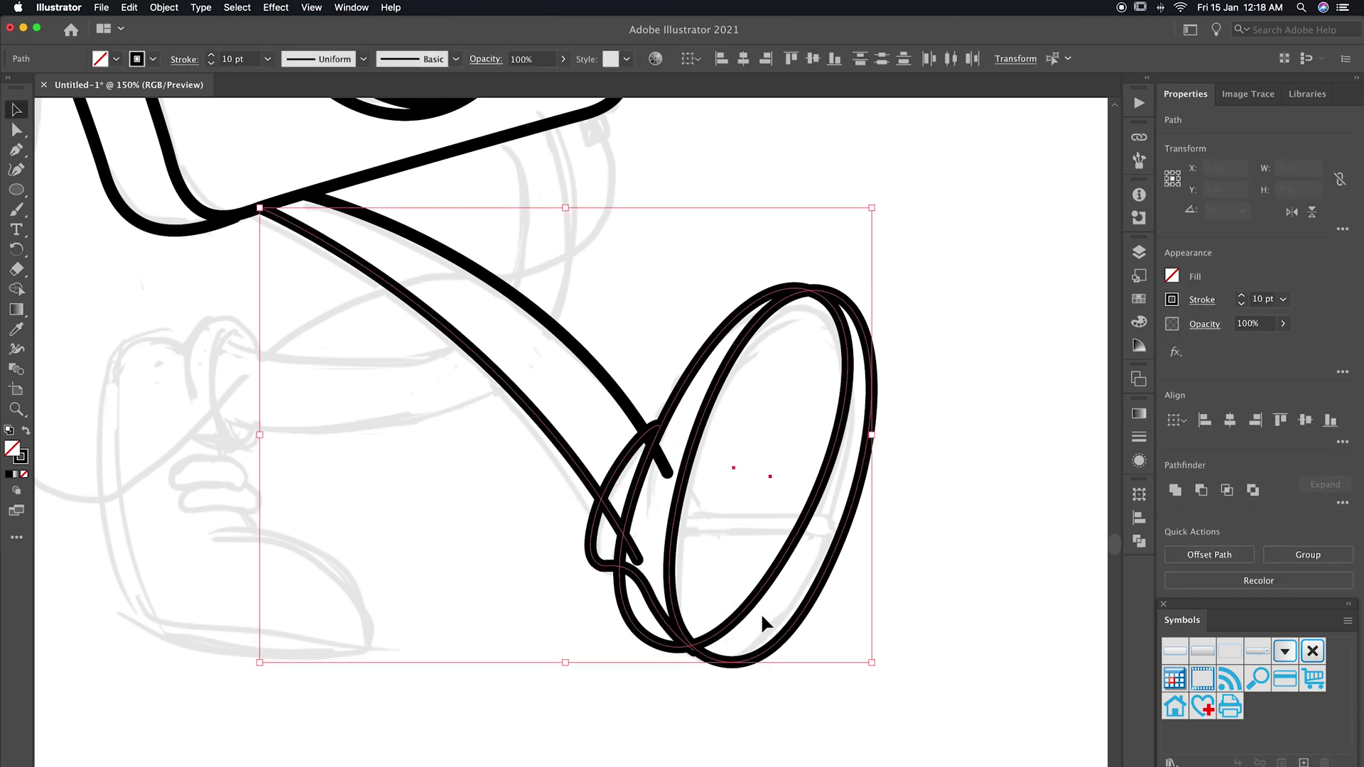
# Delete the overlapping leg piece and hidden inner-oval segments inside the shoe.
pyautogui.hotkey('shift', 'm')
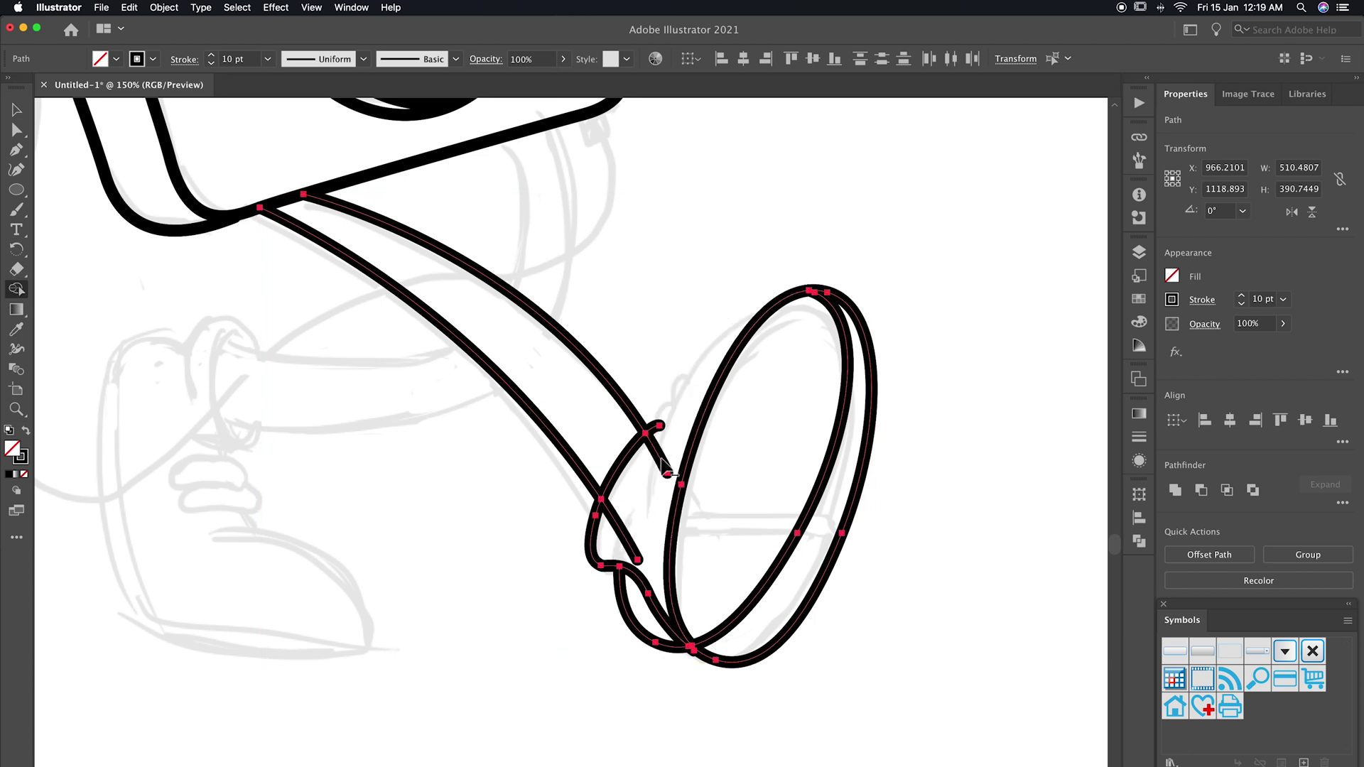
pyautogui.keyDown('alt'); pyautogui.click(617, 527); pyautogui.keyUp('alt')
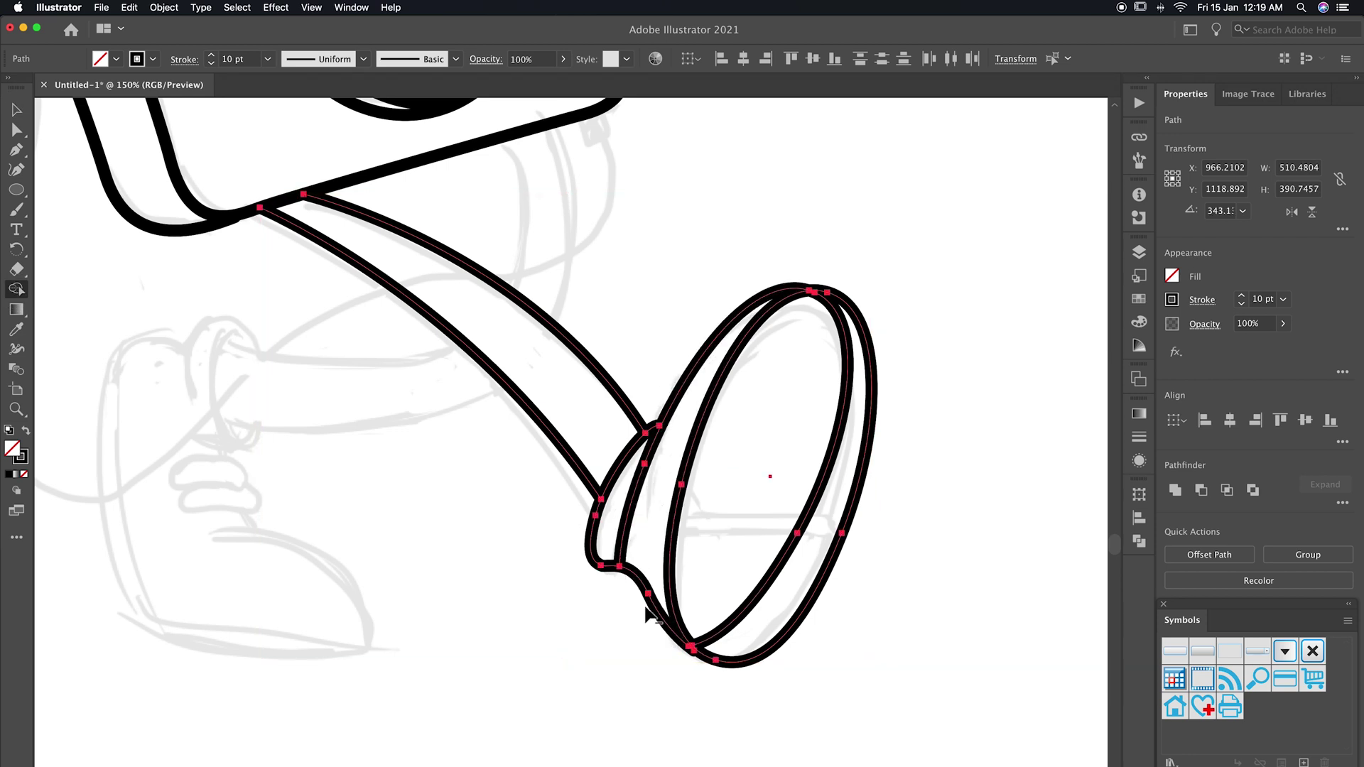
pyautogui.press('a')
pyautogui.click(621, 542)
pyautogui.press('Delete')
pyautogui.click(690, 645)
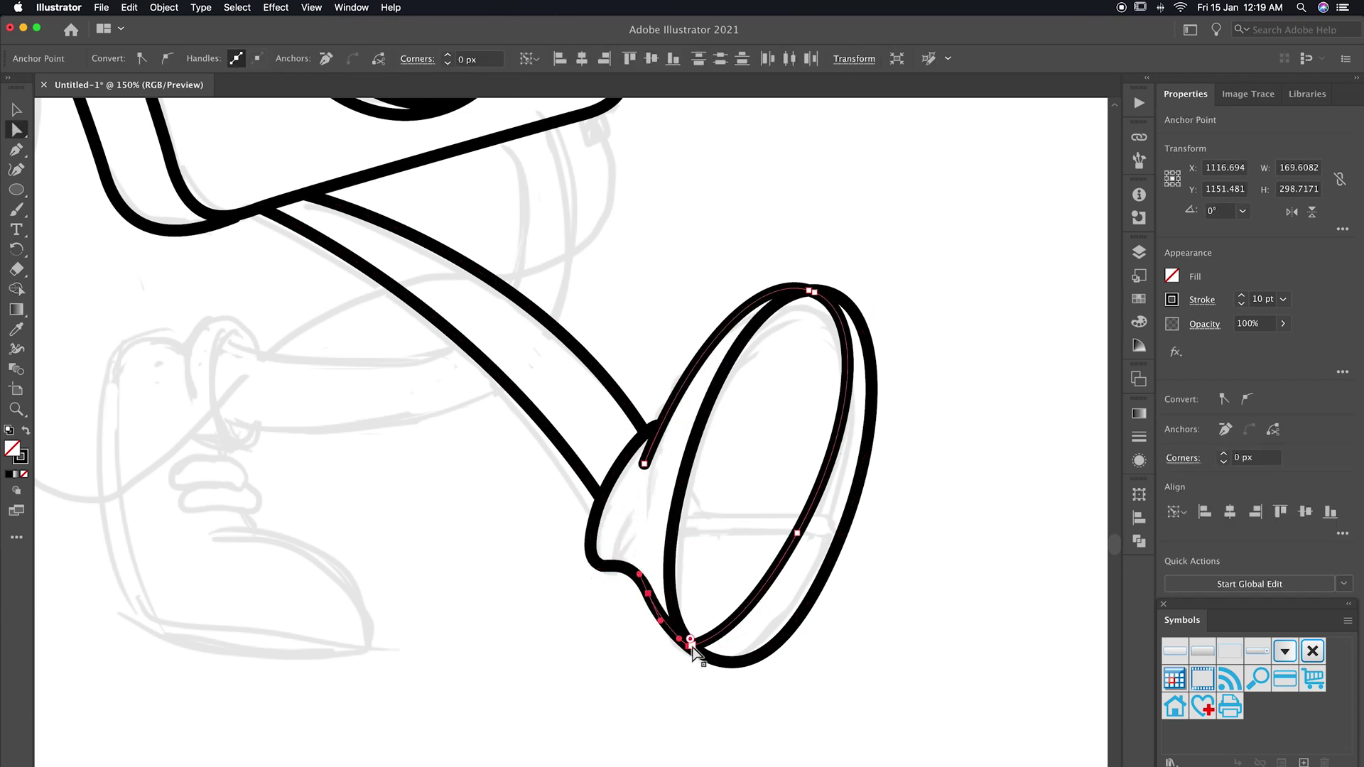
pyautogui.press('Delete')
pyautogui.click(797, 533)
pyautogui.click(956, 374)
pyautogui.moveTo(921, 421); pyautogui.dragTo(922, 443)
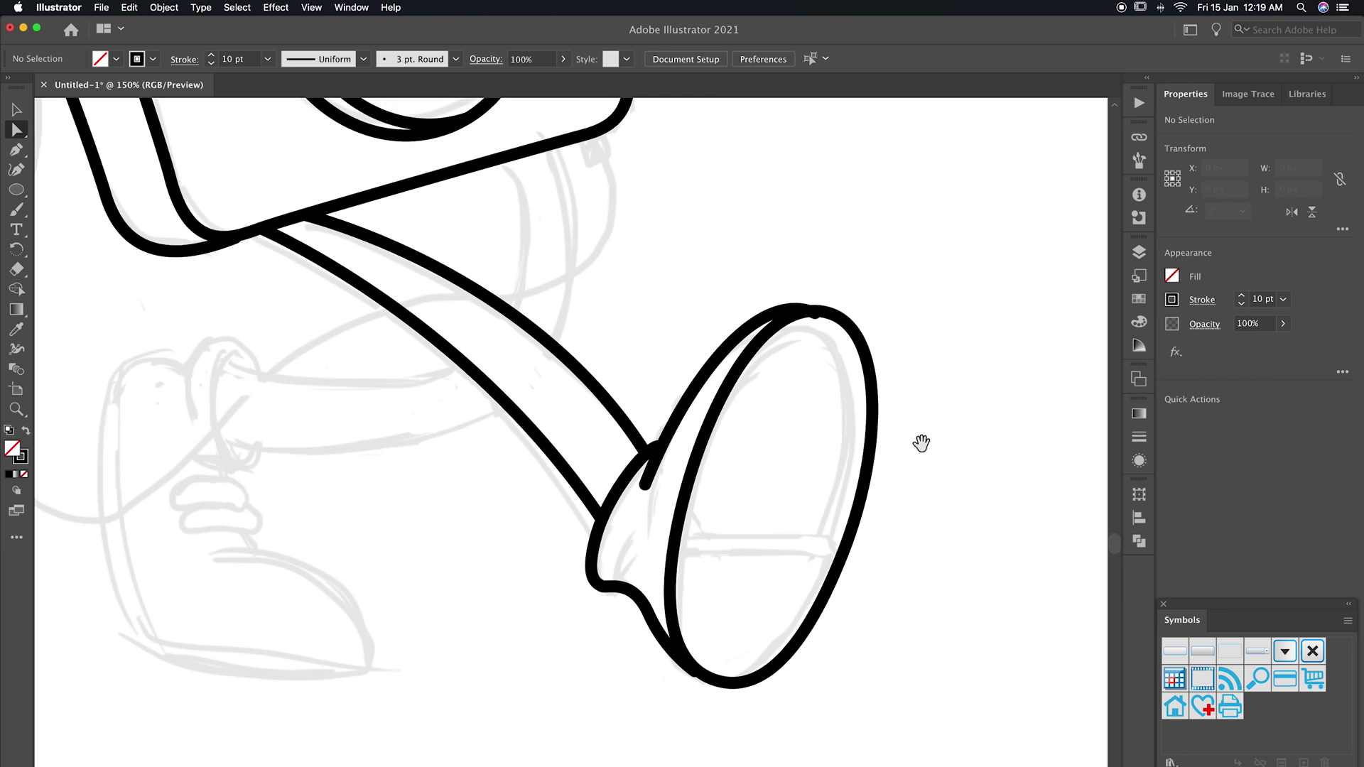
# Draw a band line across the shoe oval and nudge a shoe outline point.
pyautogui.click(681, 511)
pyautogui.click(847, 540)
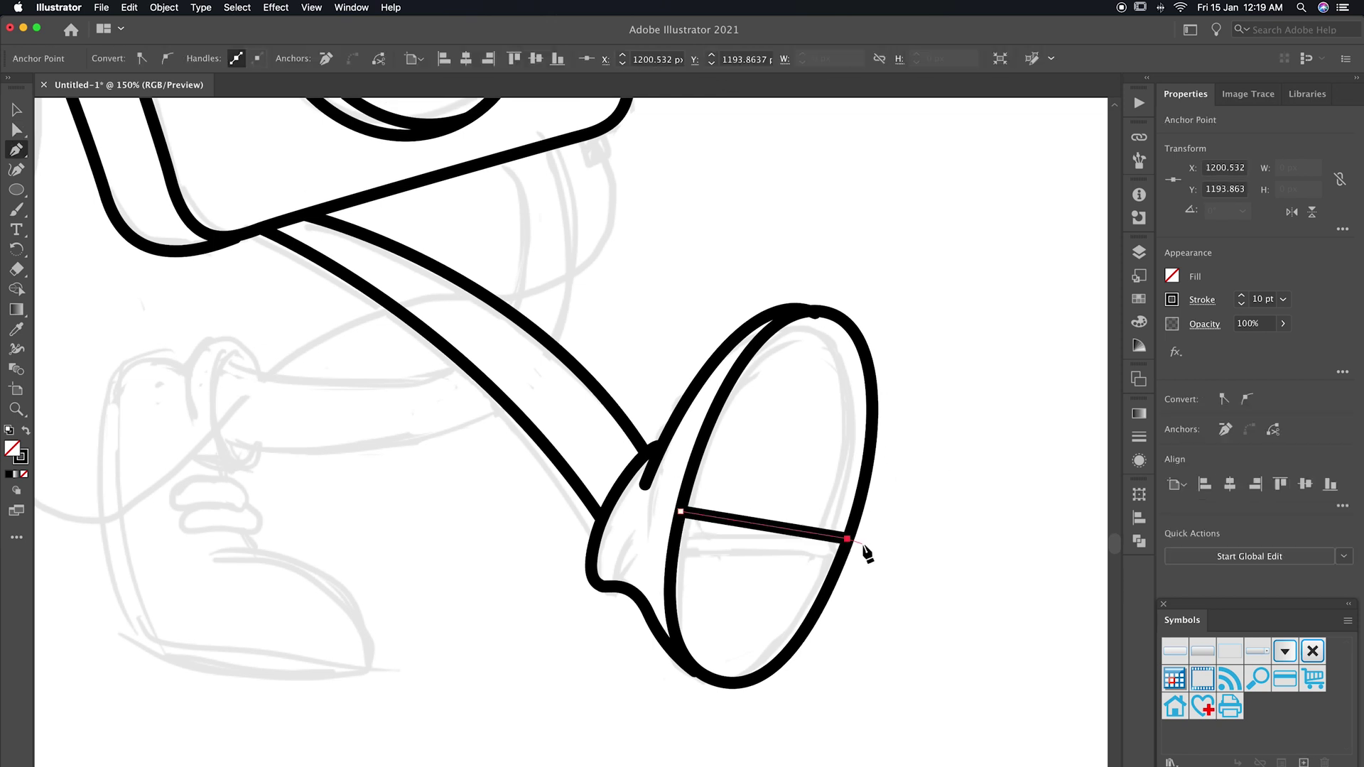
pyautogui.moveTo(707, 706); pyautogui.dragTo(706, 706)
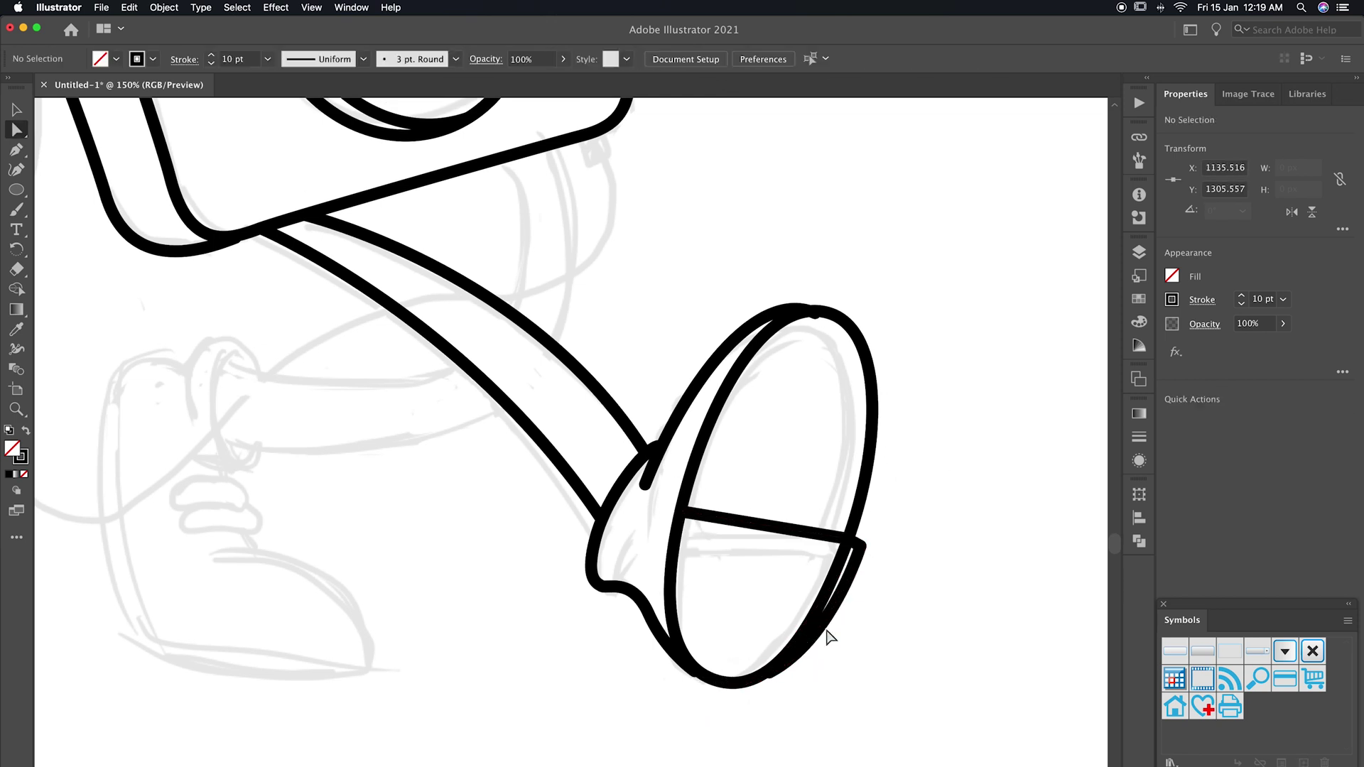
pyautogui.press('a')
pyautogui.click(694, 673)
pyautogui.moveTo(705, 680); pyautogui.dragTo(695, 670)
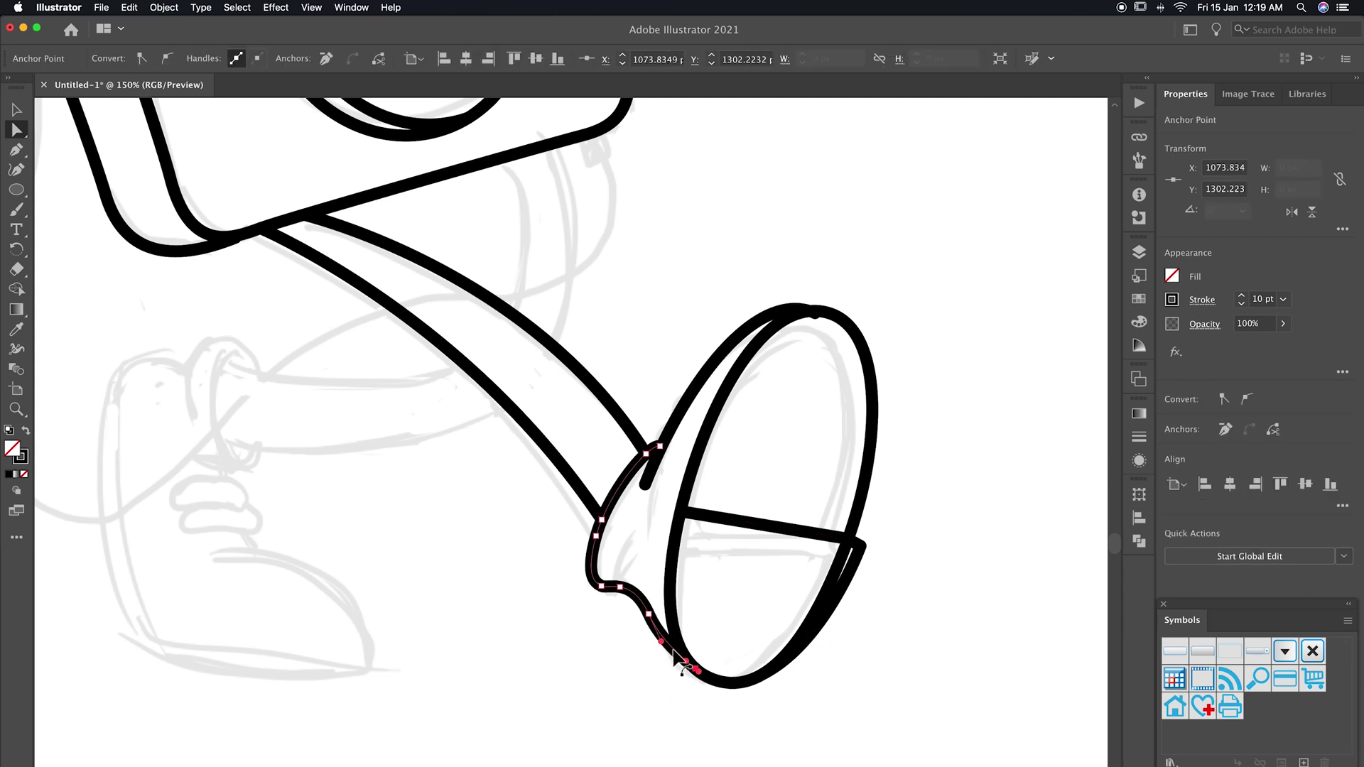
pyautogui.moveTo(919, 497); pyautogui.dragTo(850, 563)
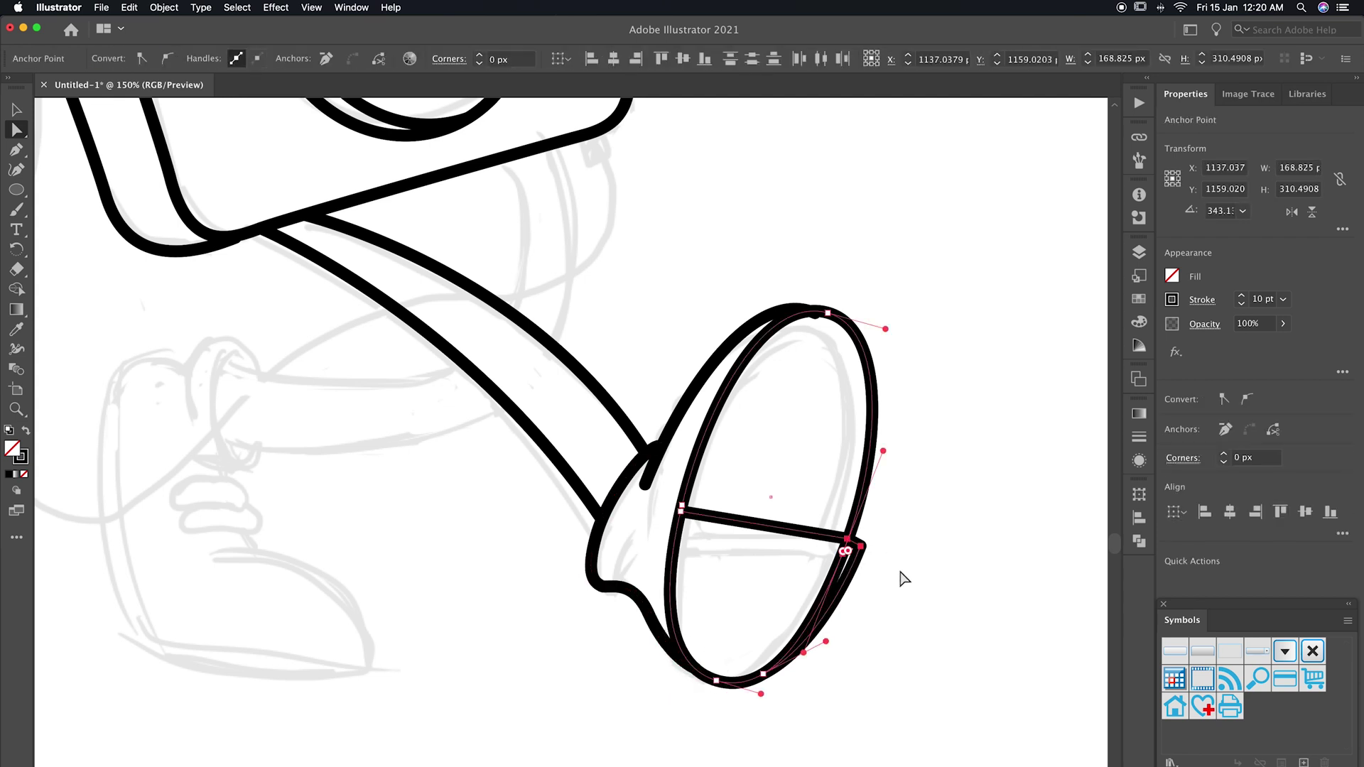
pyautogui.click(902, 568)
# Widen the band into a thicker doubled strap across the shoe.
pyautogui.press('p')
pyautogui.click(861, 552)
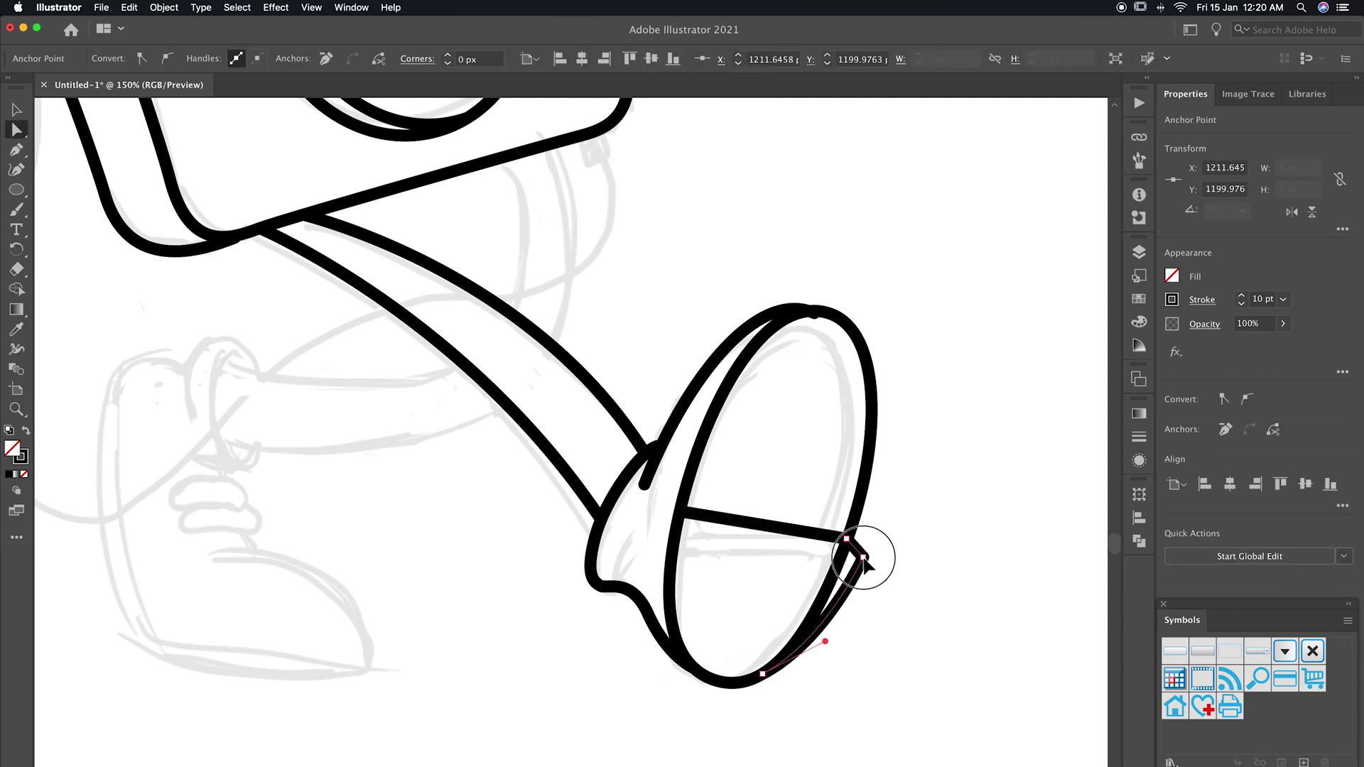
pyautogui.moveTo(686, 514); pyautogui.dragTo(696, 535)
pyautogui.moveTo(846, 542); pyautogui.dragTo(828, 560)
pyautogui.click(710, 564)
# Draw the inner sole curve from the strap's end down toward the shoe bottom.
pyautogui.press('p')
pyautogui.click(696, 535)
pyautogui.moveTo(705, 671); pyautogui.dragTo(747, 713)
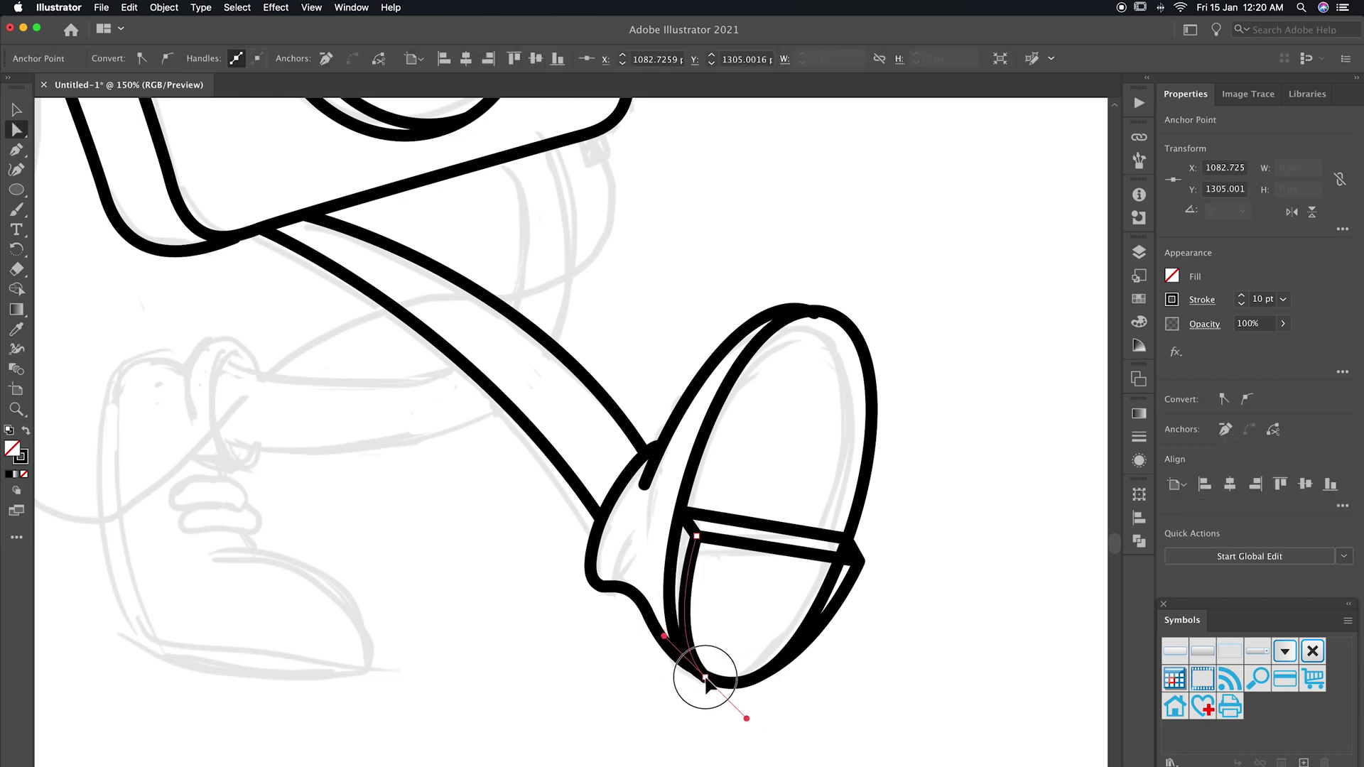
pyautogui.click(644, 485)
pyautogui.moveTo(812, 313); pyautogui.dragTo(816, 321)
pyautogui.hotkey('ctrl', '+')
pyautogui.hotkey('ctrl', '+')
pyautogui.hotkey('ctrl', '+')
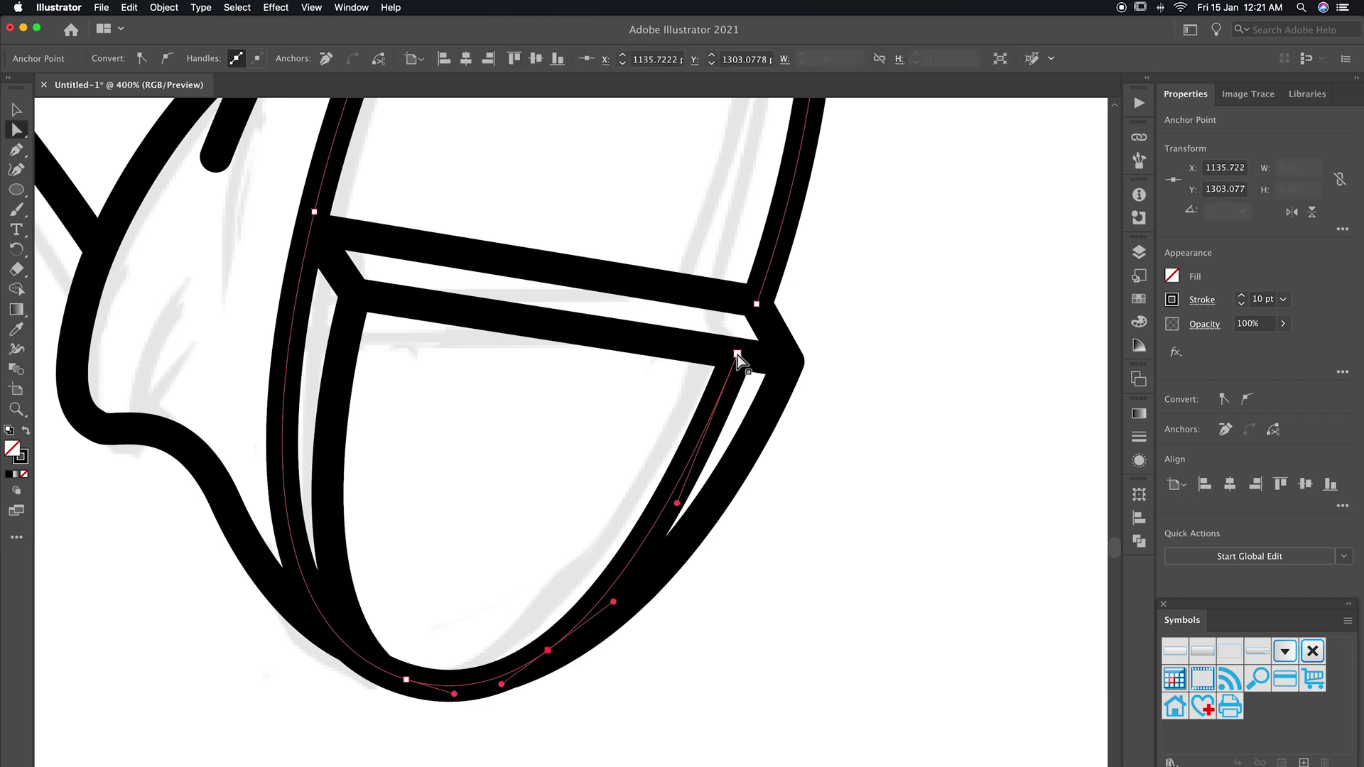
# Adjust the sole curve's anchor points to smooth the lower toe curve.
pyautogui.click(738, 353)
pyautogui.click(551, 655)
pyautogui.click(512, 674)
pyautogui.click(688, 601)
pyautogui.moveTo(688, 602); pyautogui.dragTo(710, 586)
pyautogui.click(513, 675)
pyautogui.click(652, 671)
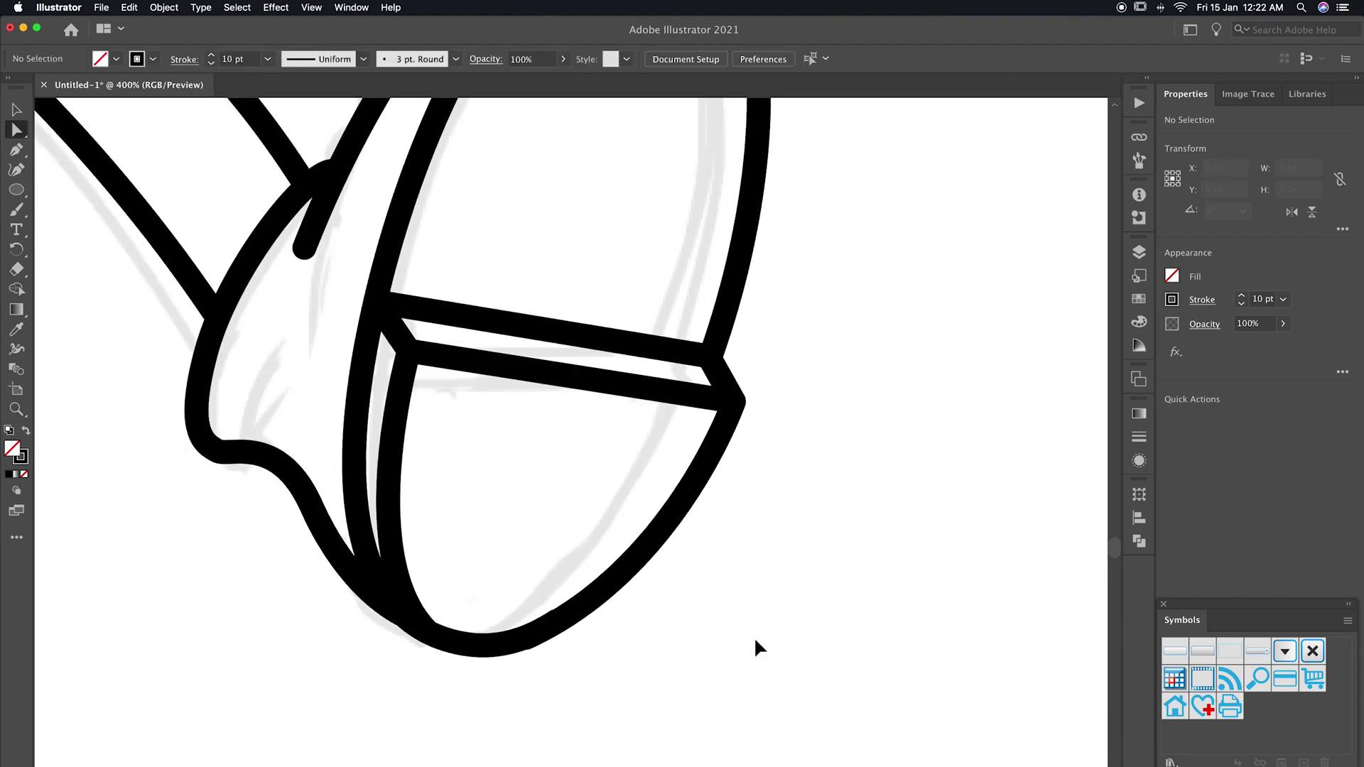
pyautogui.scroll(-5, 753, 636)
pyautogui.scroll(2, 753, 637)
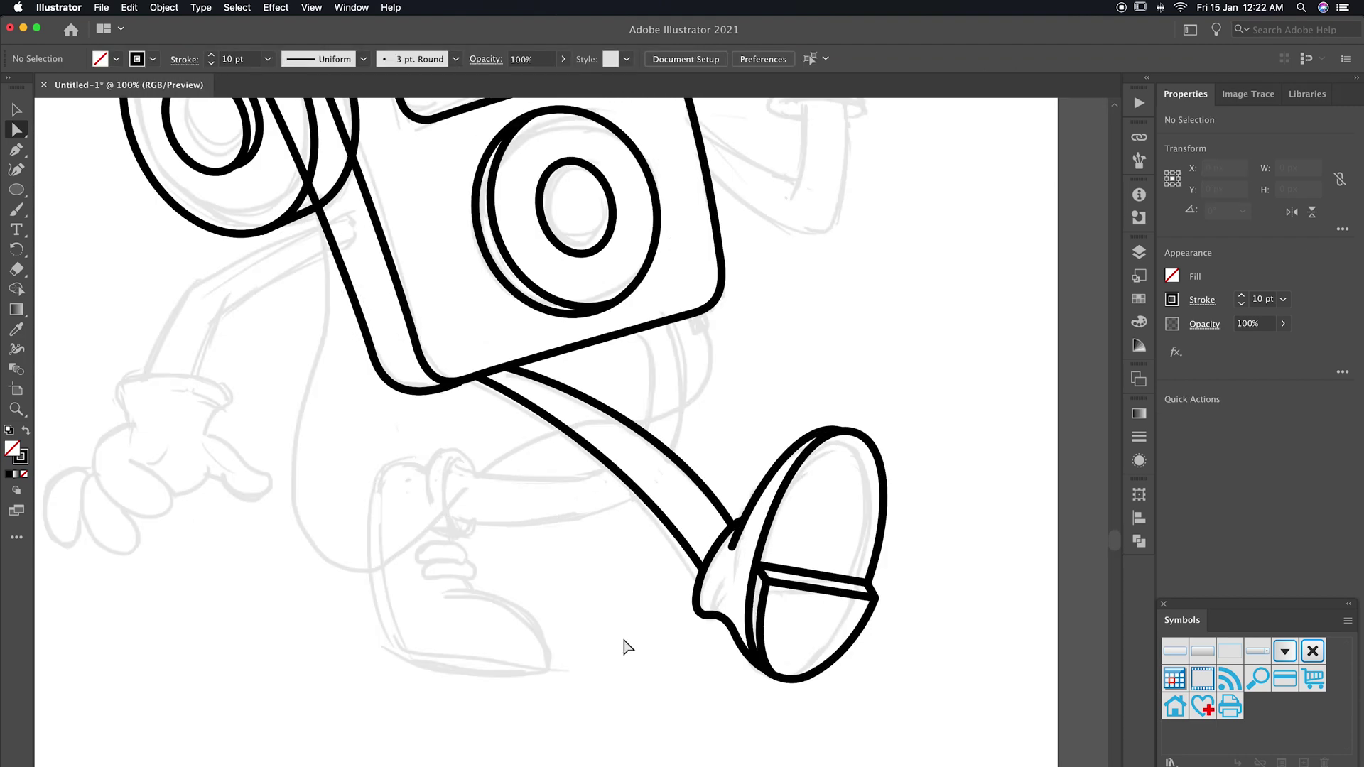
# Pen-draw the second leg's curves down from the player's bottom.
pyautogui.press('p')
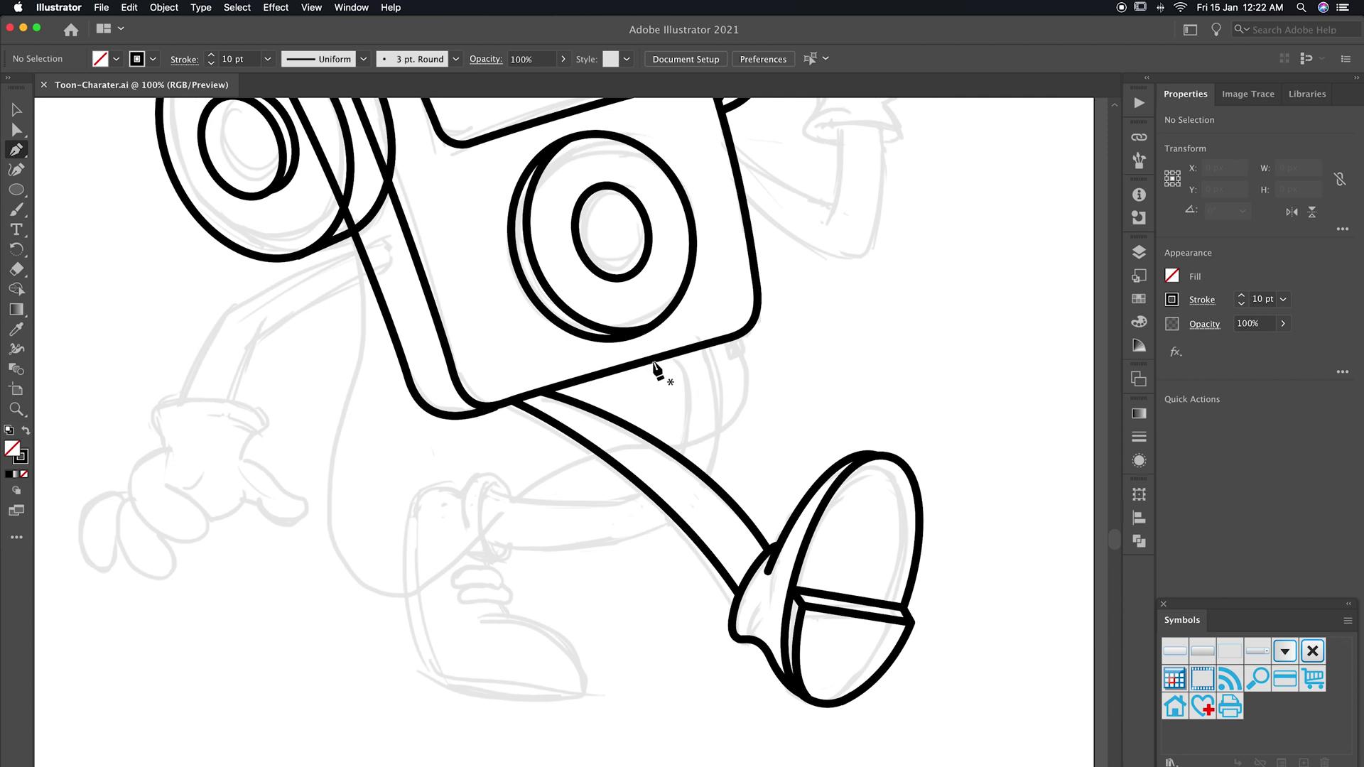
pyautogui.click(653, 364)
pyautogui.click(484, 492)
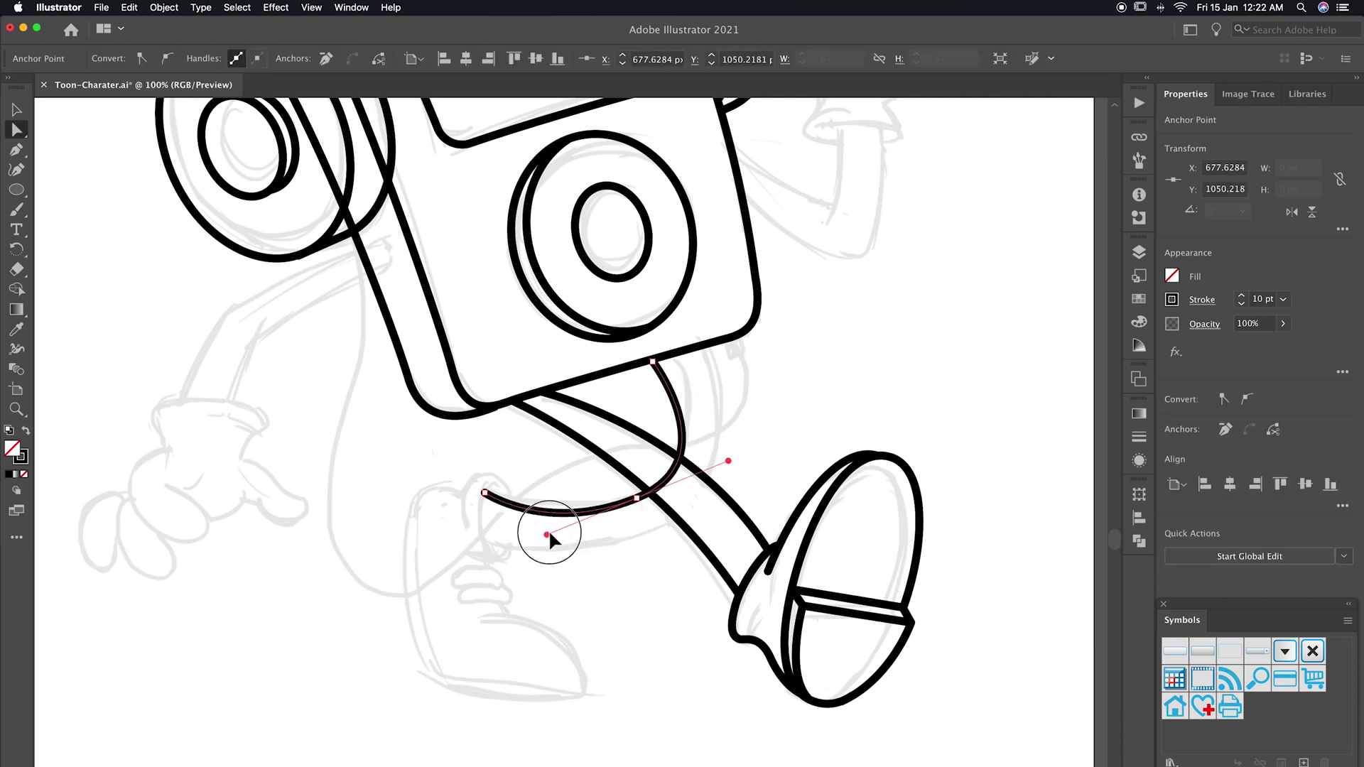
pyautogui.keyDown('ctrl'); pyautogui.click(727, 455); pyautogui.keyUp('ctrl')
pyautogui.moveTo(682, 510); pyautogui.dragTo(611, 575)
pyautogui.click(488, 546)
pyautogui.keyDown('ctrl'); pyautogui.click(781, 452); pyautogui.keyUp('ctrl')
pyautogui.hotkey('ctrl', '+')
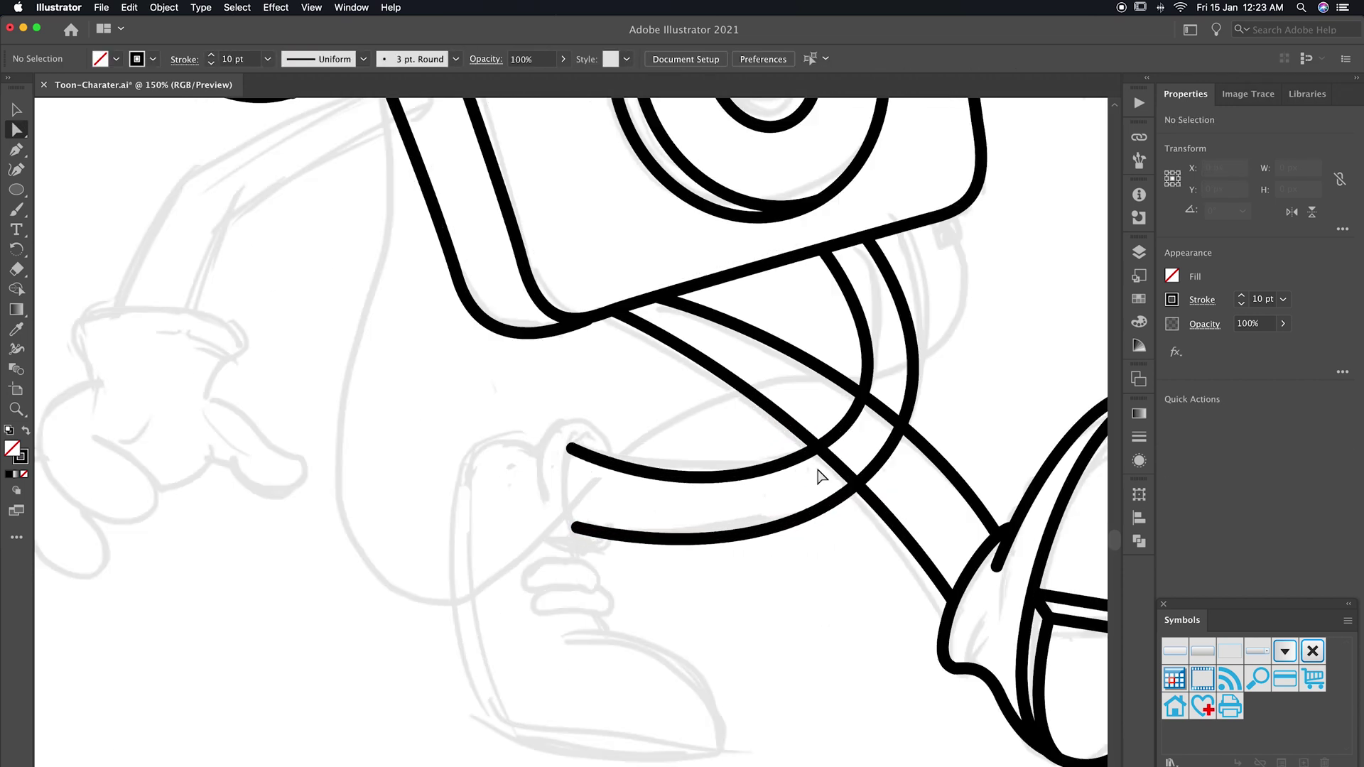
pyautogui.scroll(-3, 817, 473)
# Cap the second leg's end with a closing curve and a rolled sock cuff.
pyautogui.click(572, 348)
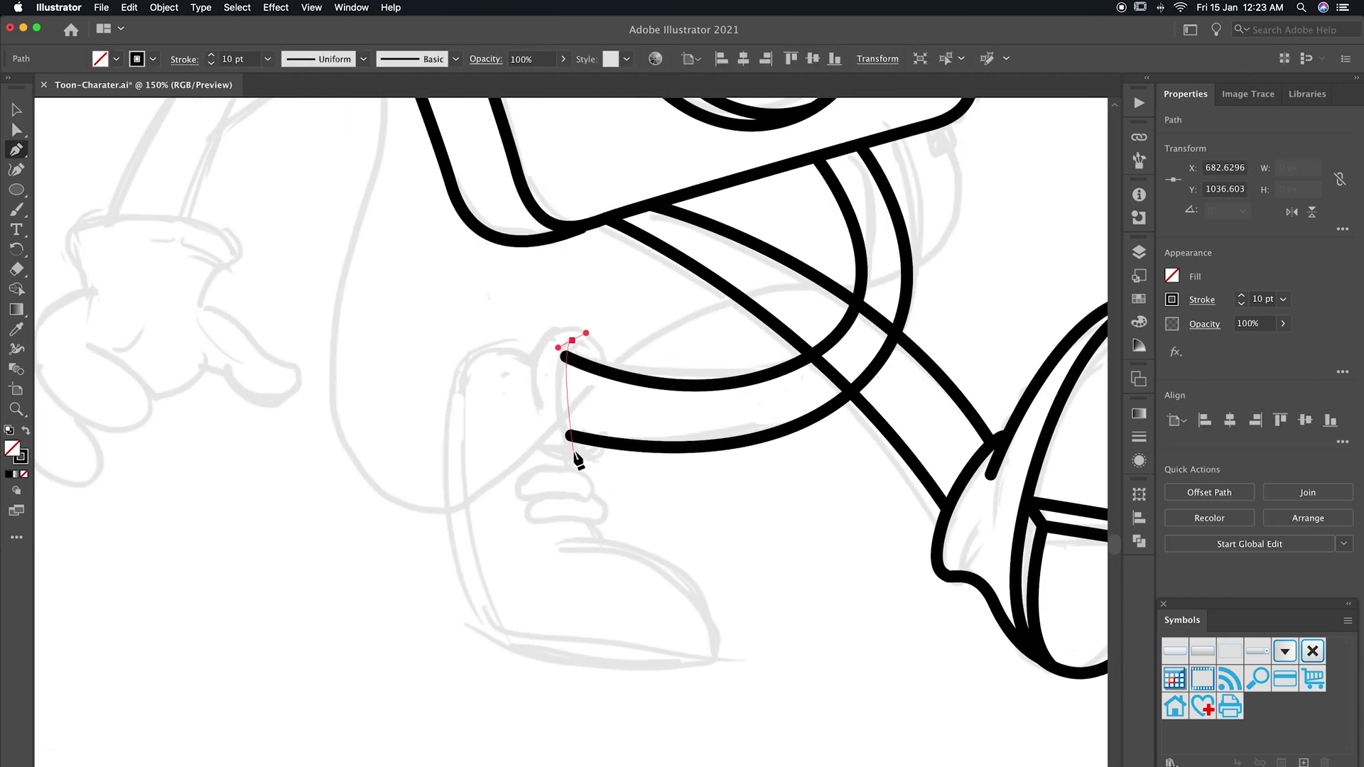
pyautogui.moveTo(578, 460); pyautogui.dragTo(600, 444)
pyautogui.click(602, 369)
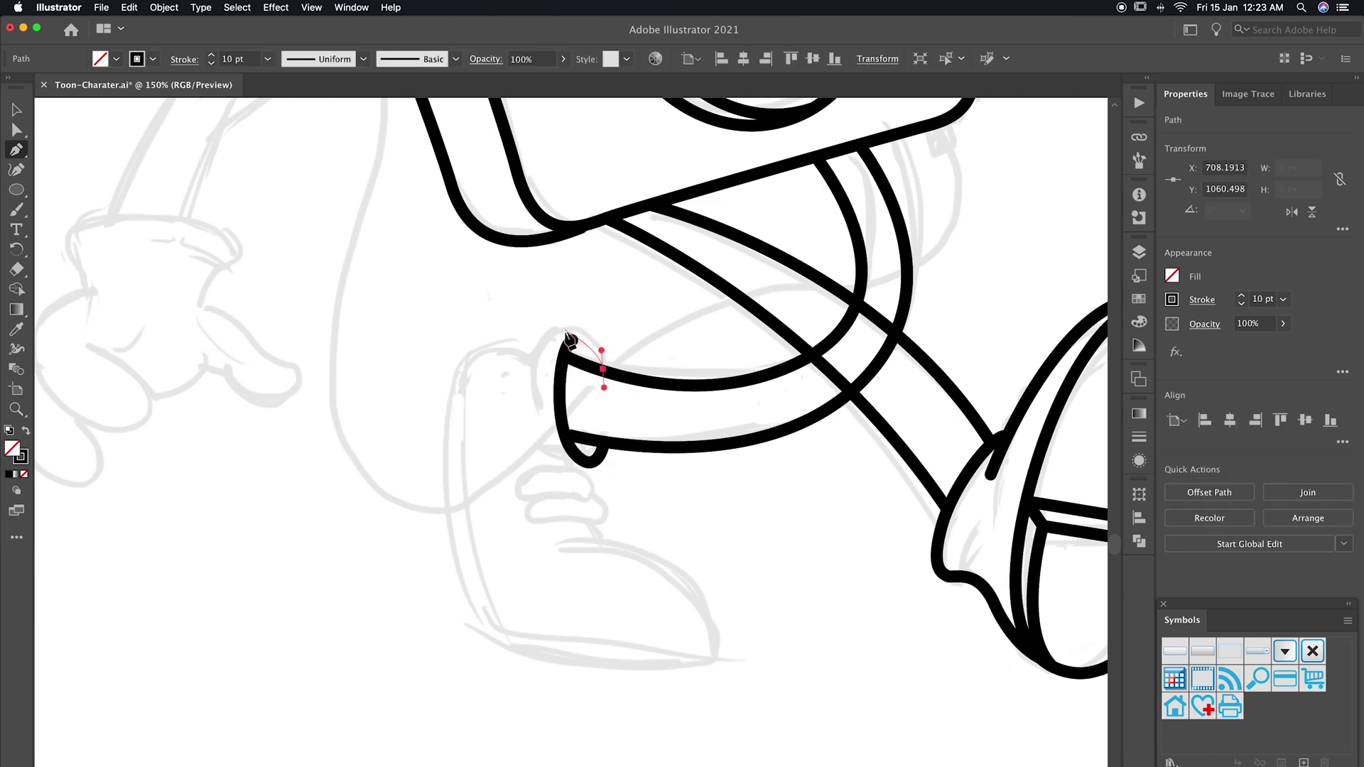
pyautogui.moveTo(525, 332); pyautogui.dragTo(528, 339)
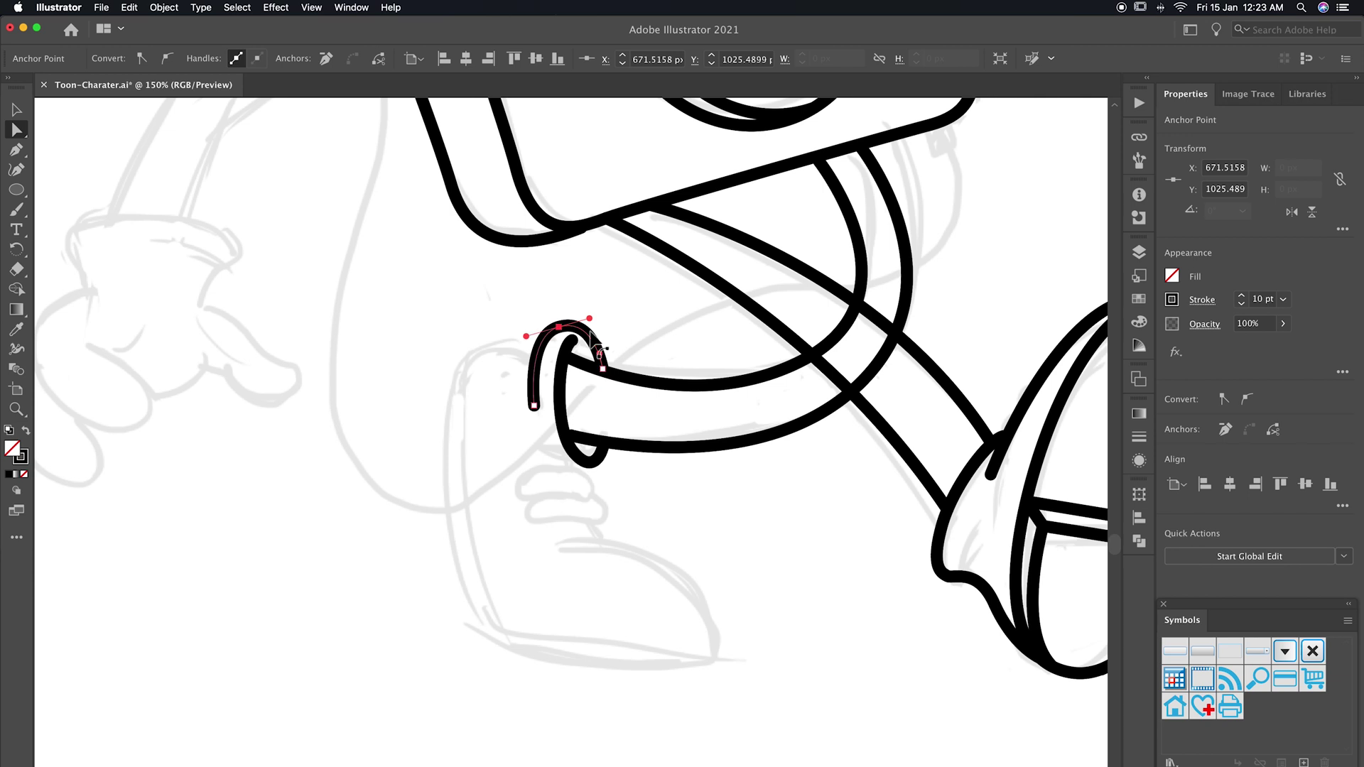
# Begin the rear shoe outline curving down from the cuff to the heel.
pyautogui.press('p')
pyautogui.click(539, 345)
pyautogui.moveTo(513, 354); pyautogui.dragTo(499, 348)
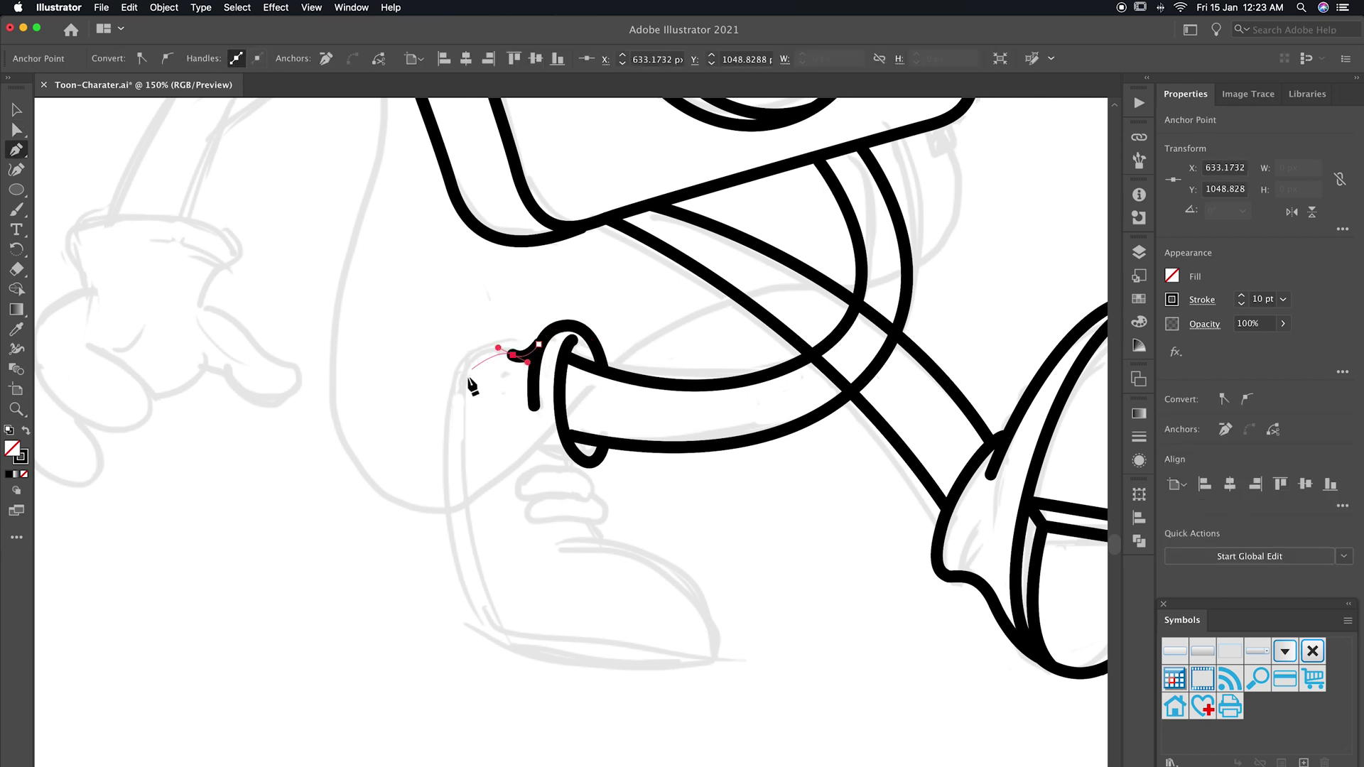
pyautogui.scroll(-3, 469, 490)
pyautogui.click(717, 569)
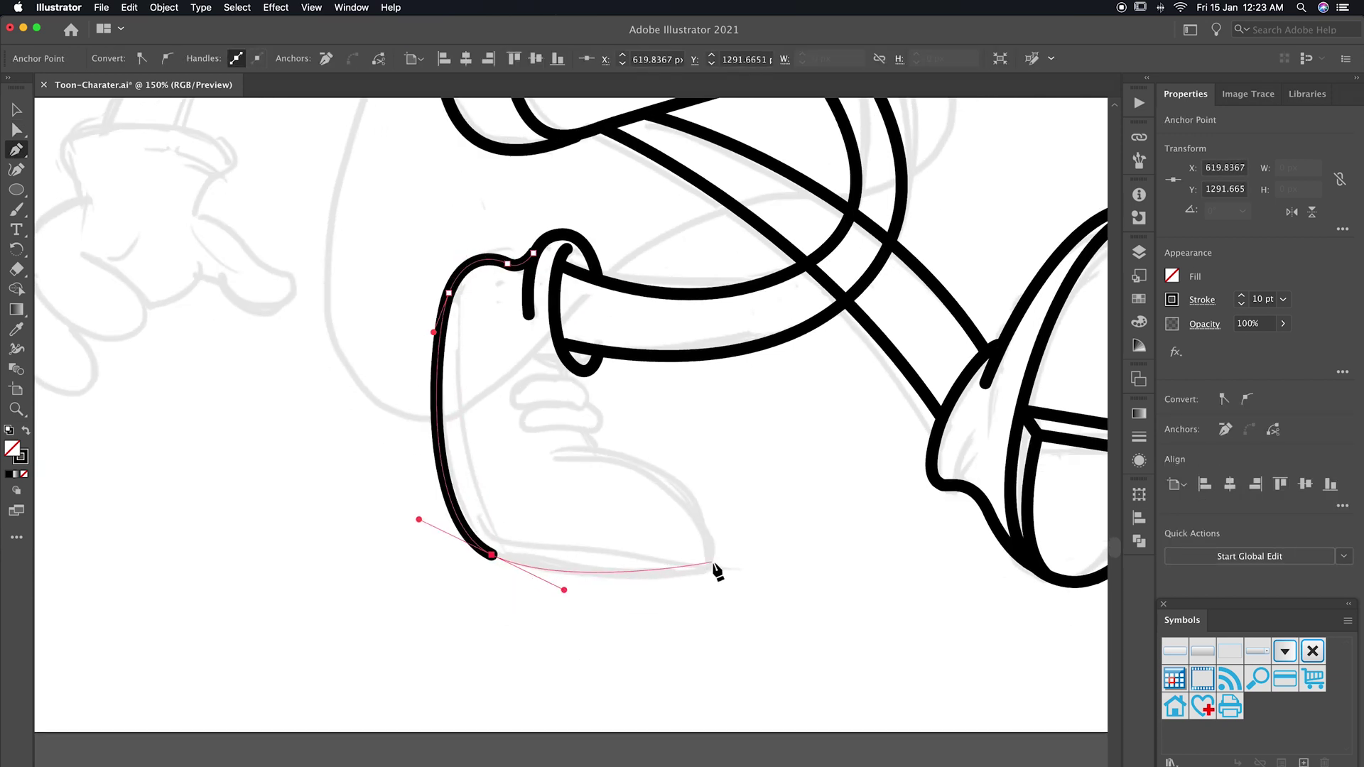
# Finish the rear shoe outline along the sole and the top of the toe.
pyautogui.moveTo(542, 463); pyautogui.dragTo(381, 493)
pyautogui.press('Escape')
pyautogui.click(535, 349)
pyautogui.click(562, 374)
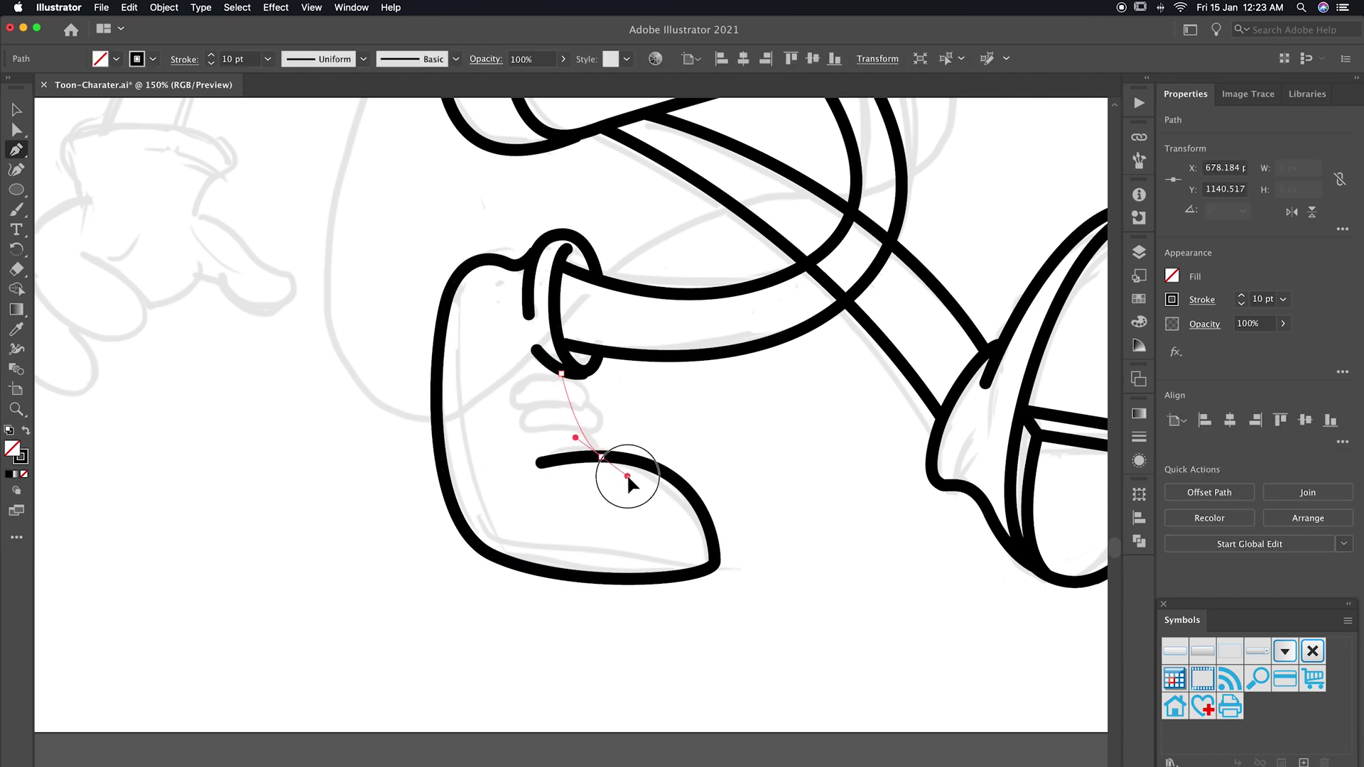
pyautogui.moveTo(627, 473); pyautogui.dragTo(639, 460)
pyautogui.press('Escape')
# Draw an elliptical lace loop and duplicate it just below.
pyautogui.moveTo(522, 406)
pyautogui.mouseDown()
pyautogui.moveTo(516, 390)
pyautogui.moveTo(613, 402)
pyautogui.mouseUp()
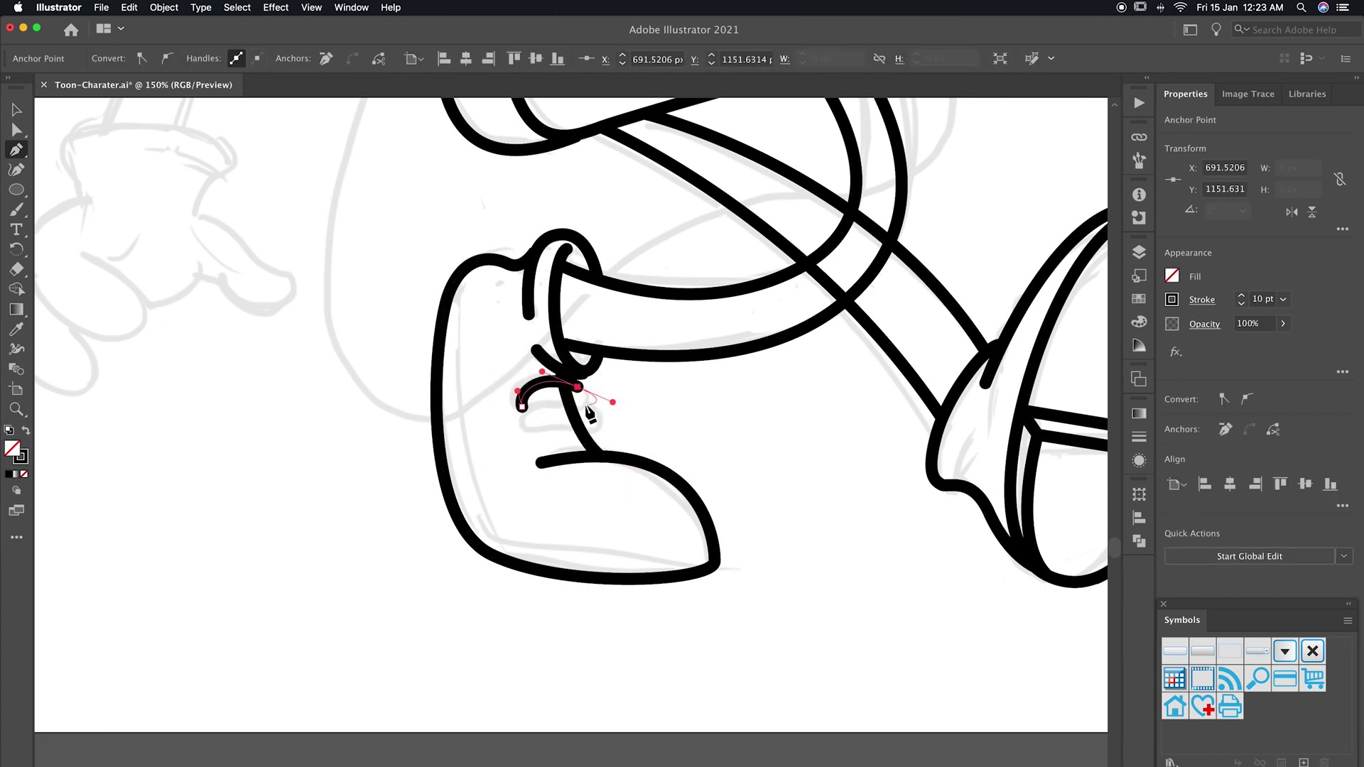
pyautogui.click(521, 405)
pyautogui.keyDown('super'); pyautogui.click(566, 409); pyautogui.keyUp('super')
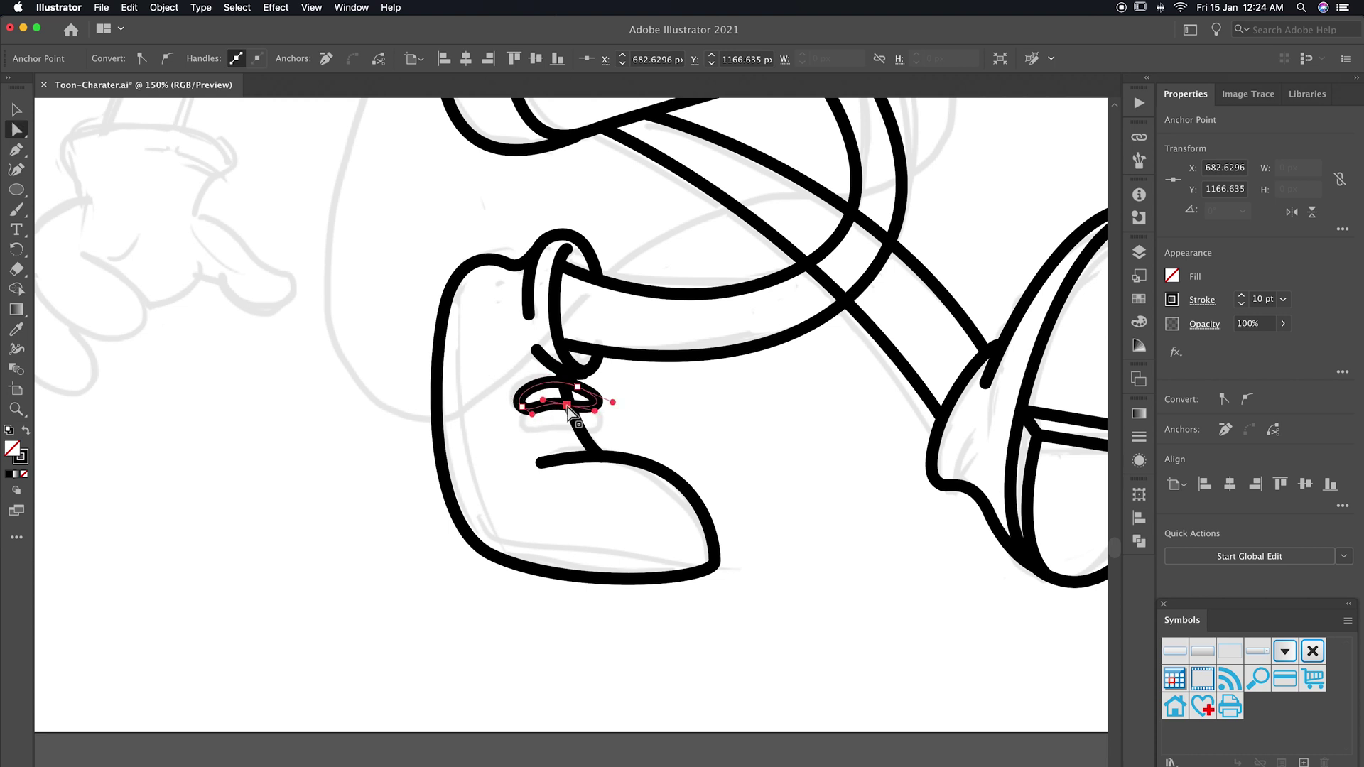
pyautogui.press('v')
pyautogui.keyDown('alt'); pyautogui.moveTo(587, 412); pyautogui.dragTo(596, 446); pyautogui.keyUp('alt')
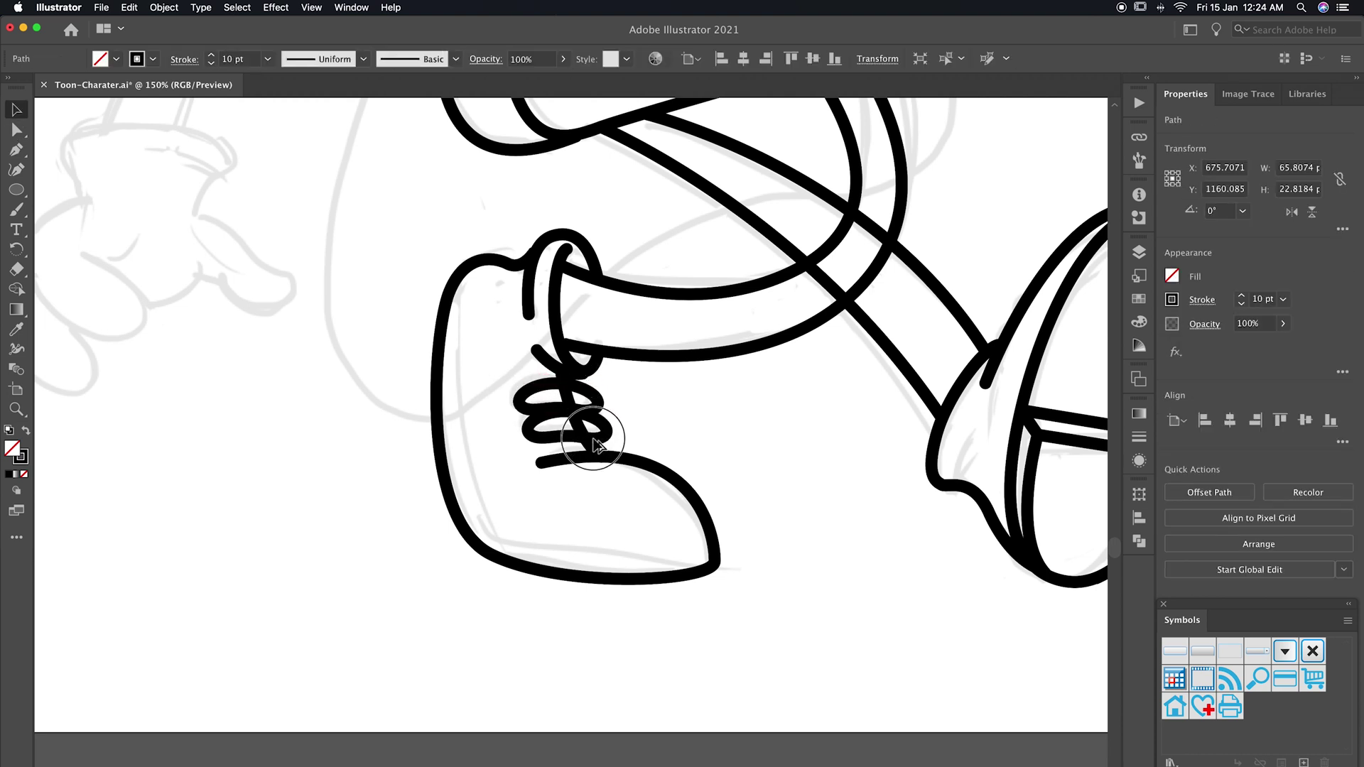
# Draw a lace loop on the other shoe.
pyautogui.hscroll(3, 594, 444)
pyautogui.scroll(1, 594, 445)
pyautogui.press('super+shift+a')
pyautogui.press('p')
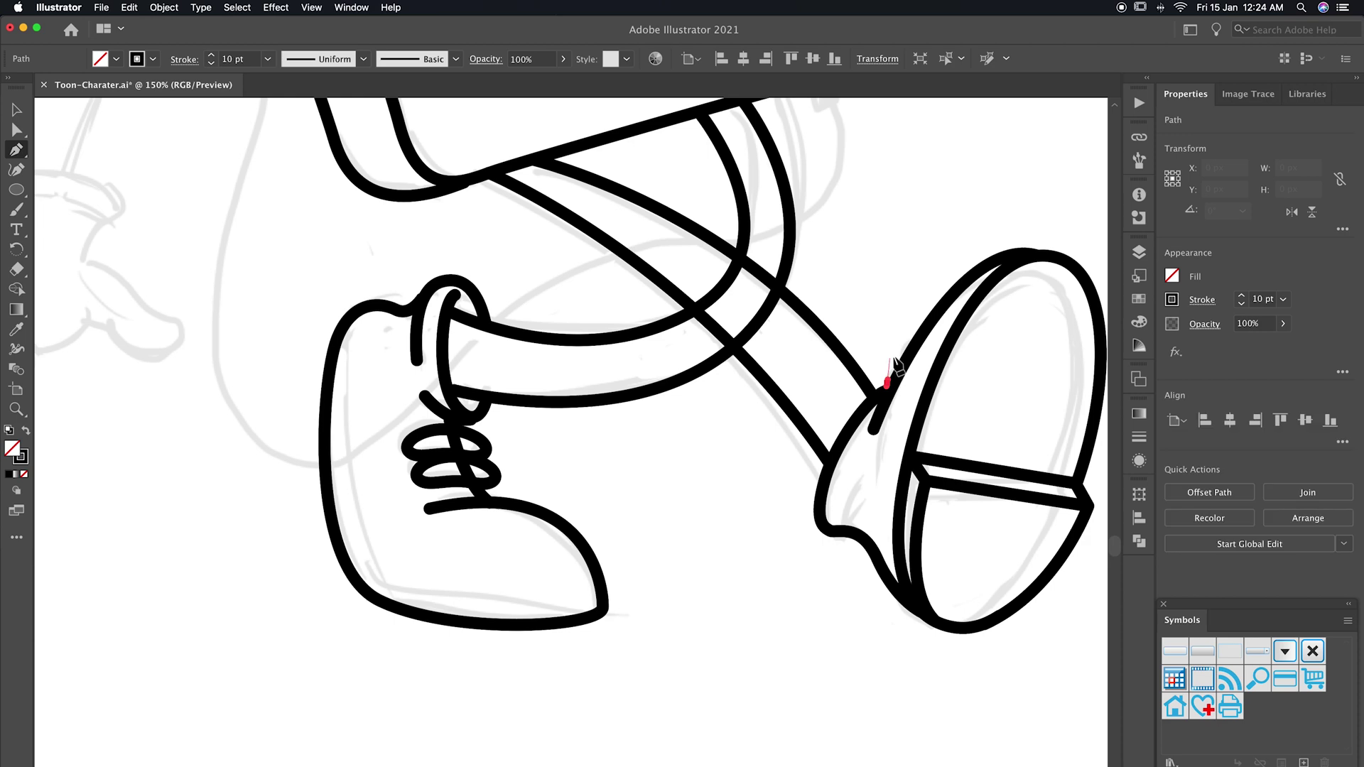
pyautogui.moveTo(936, 373); pyautogui.dragTo(935, 370)
pyautogui.click(906, 351)
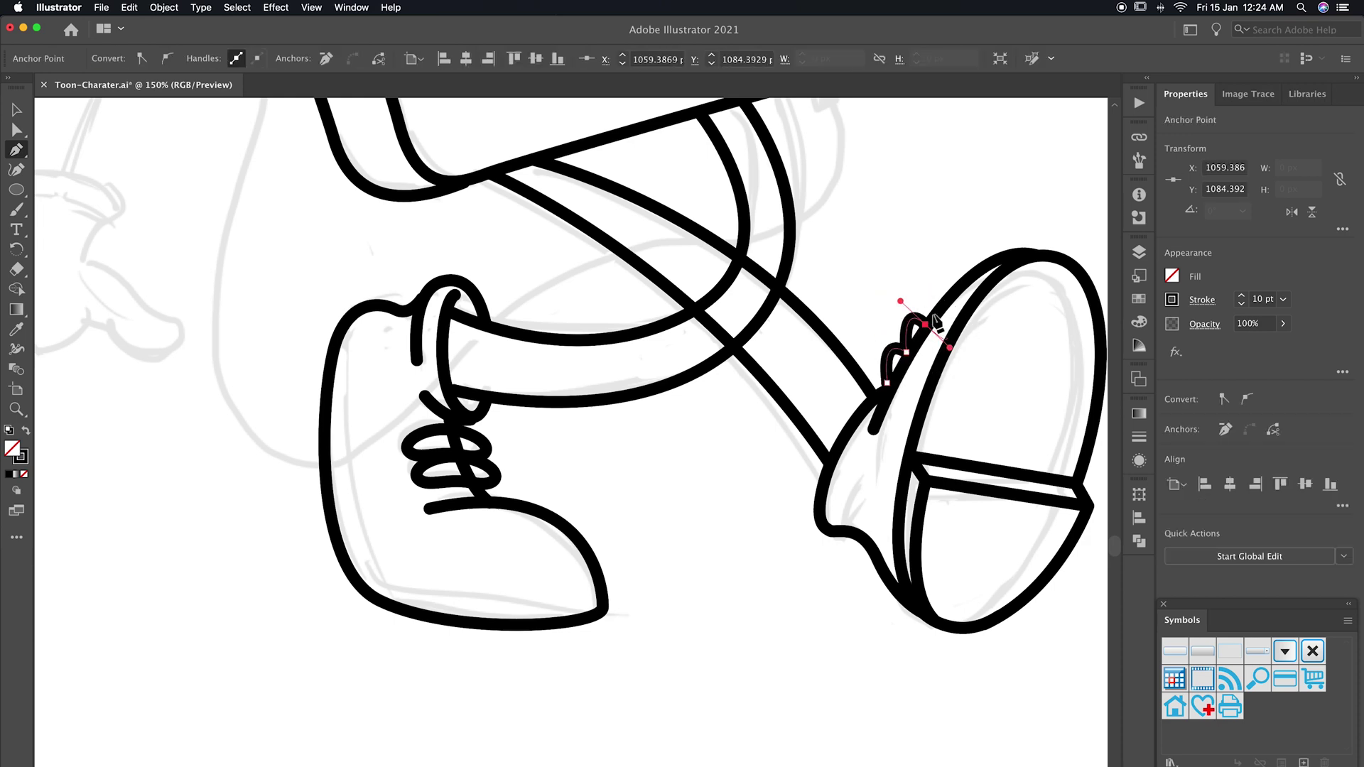
pyautogui.press('Escape')
# Zoom out to review the laces, then select both leg paths.
pyautogui.press('super+0')
pyautogui.click(491, 471)
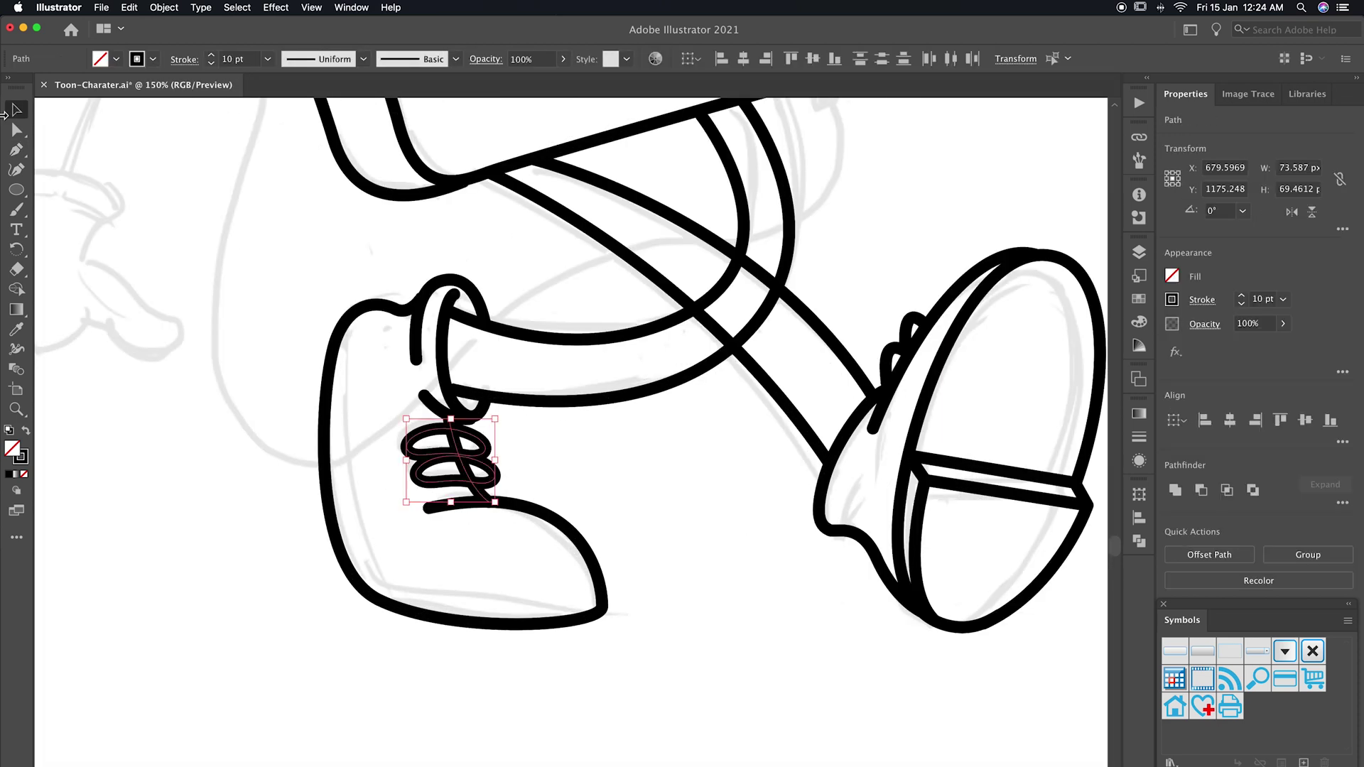
pyautogui.press('v')
pyautogui.press('super+shift+a')
pyautogui.hscroll(-2, 631, 482)
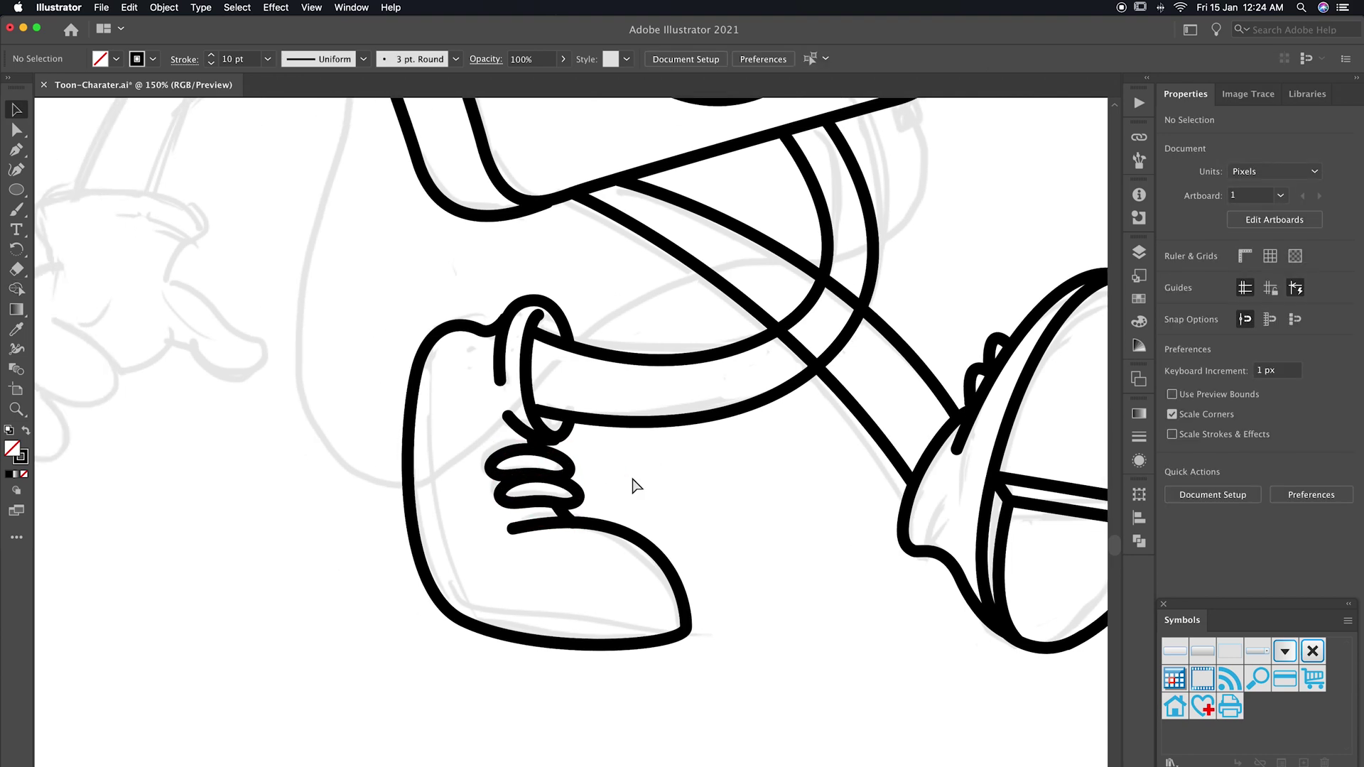
pyautogui.press('super+0')
pyautogui.press('super+1')
pyautogui.moveTo(676, 437); pyautogui.dragTo(741, 364)
pyautogui.hotkey('shift', 'm')
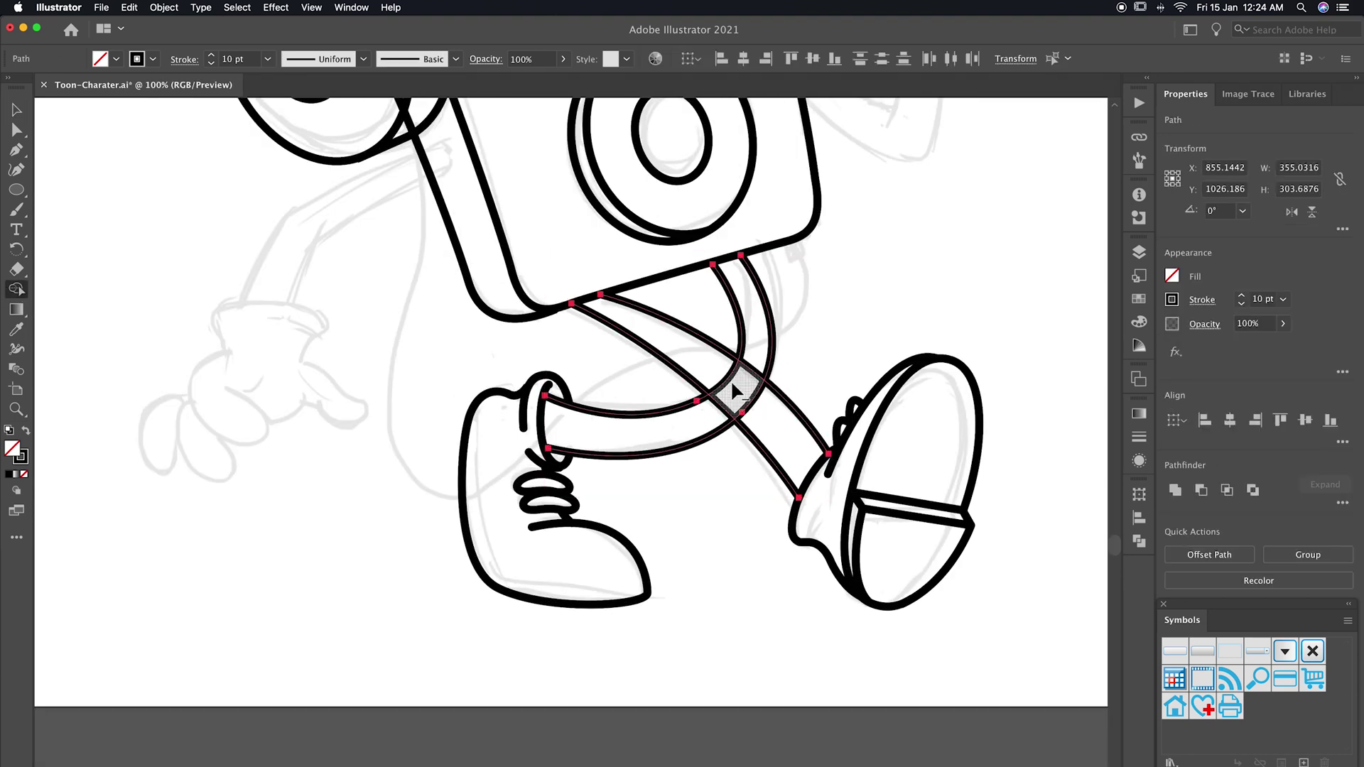
# Pen-draw the first arm line curving from the body's side down to the wrist.
pyautogui.press('super+shift+a')
pyautogui.press('super+0')
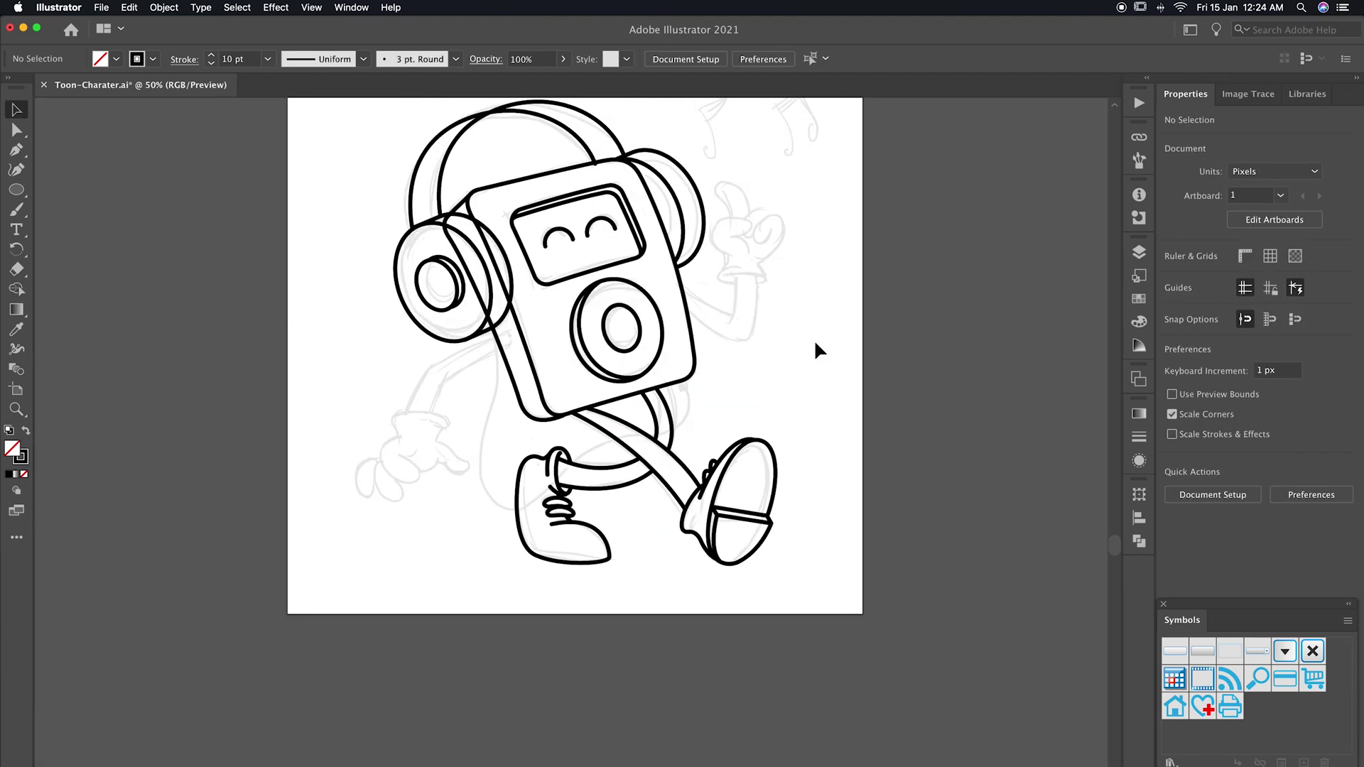
pyautogui.scroll(3, 913, 355)
pyautogui.press('p')
pyautogui.scroll(5, 915, 366)
pyautogui.click(711, 271)
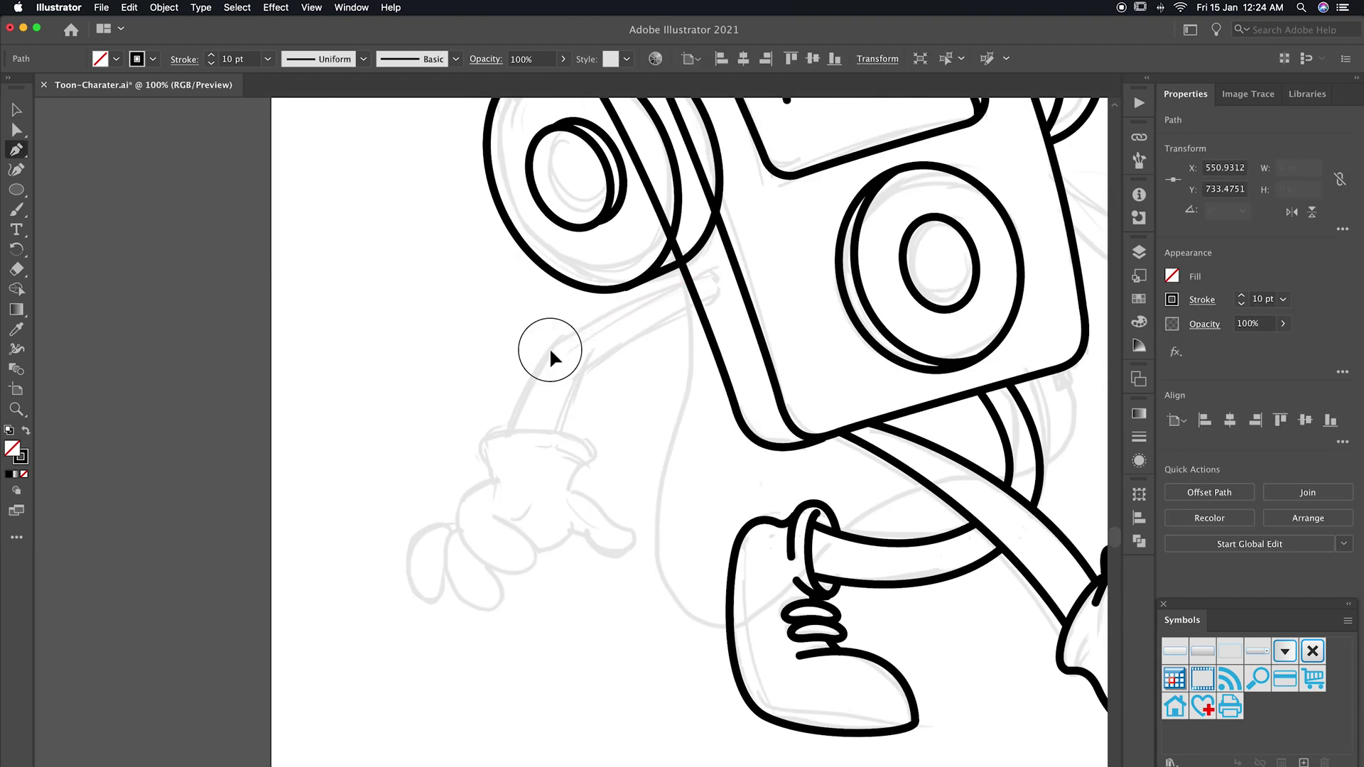
pyautogui.moveTo(550, 350); pyautogui.dragTo(532, 373)
pyautogui.press('Escape')
pyautogui.click(547, 457)
# Draw the second arm line from the wrist back up to the body, joining the first, and zoom in.
pyautogui.click(573, 372)
pyautogui.moveTo(713, 294); pyautogui.dragTo(734, 295)
pyautogui.click(711, 272)
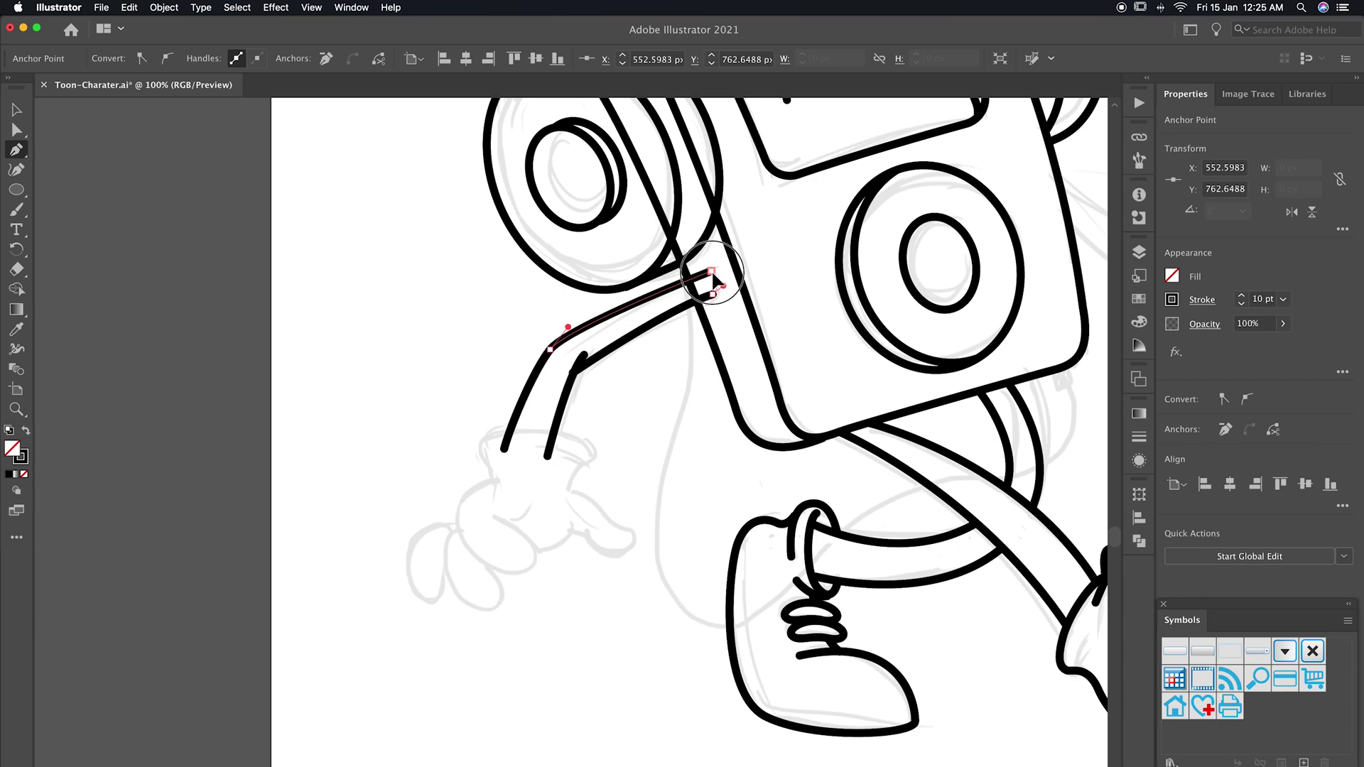
pyautogui.press('a')
pyautogui.hscroll(-3, 634, 412)
pyautogui.click(610, 364)
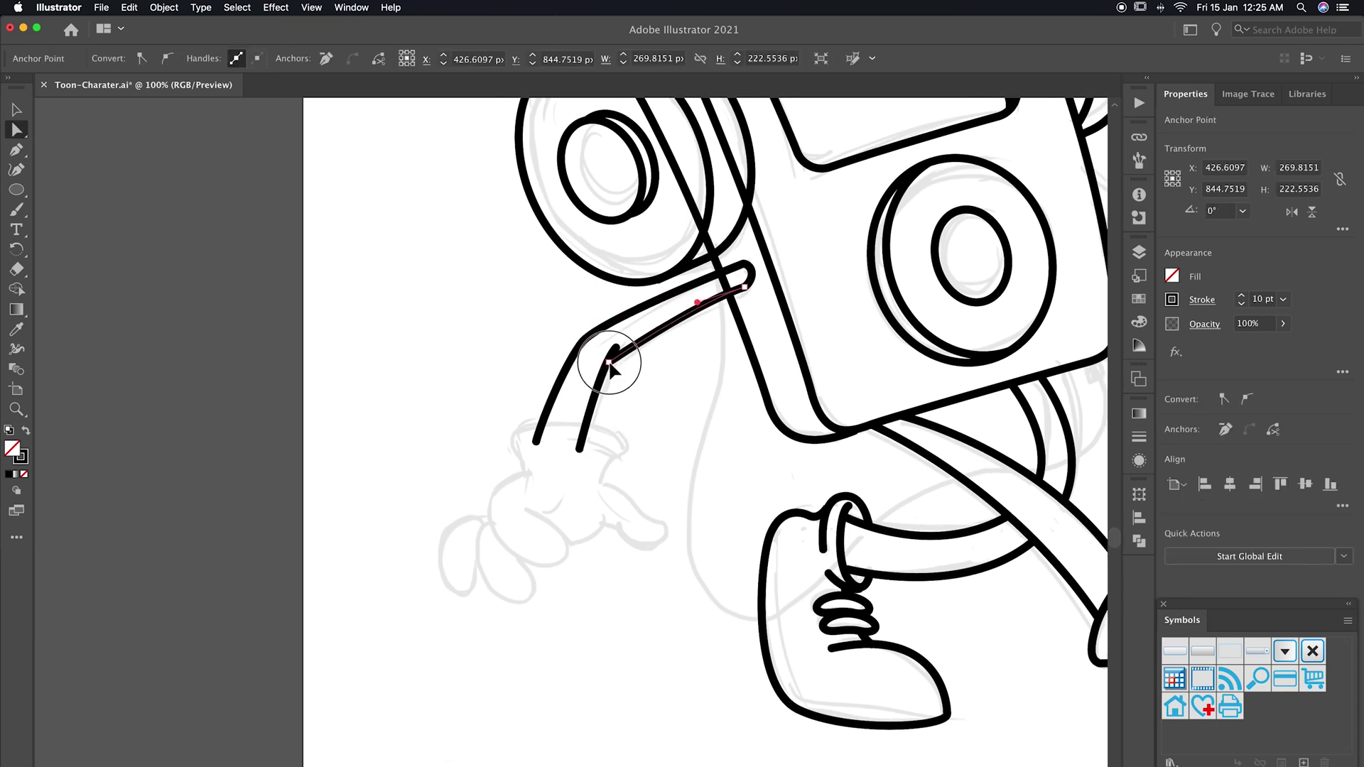
pyautogui.press('super+equal')
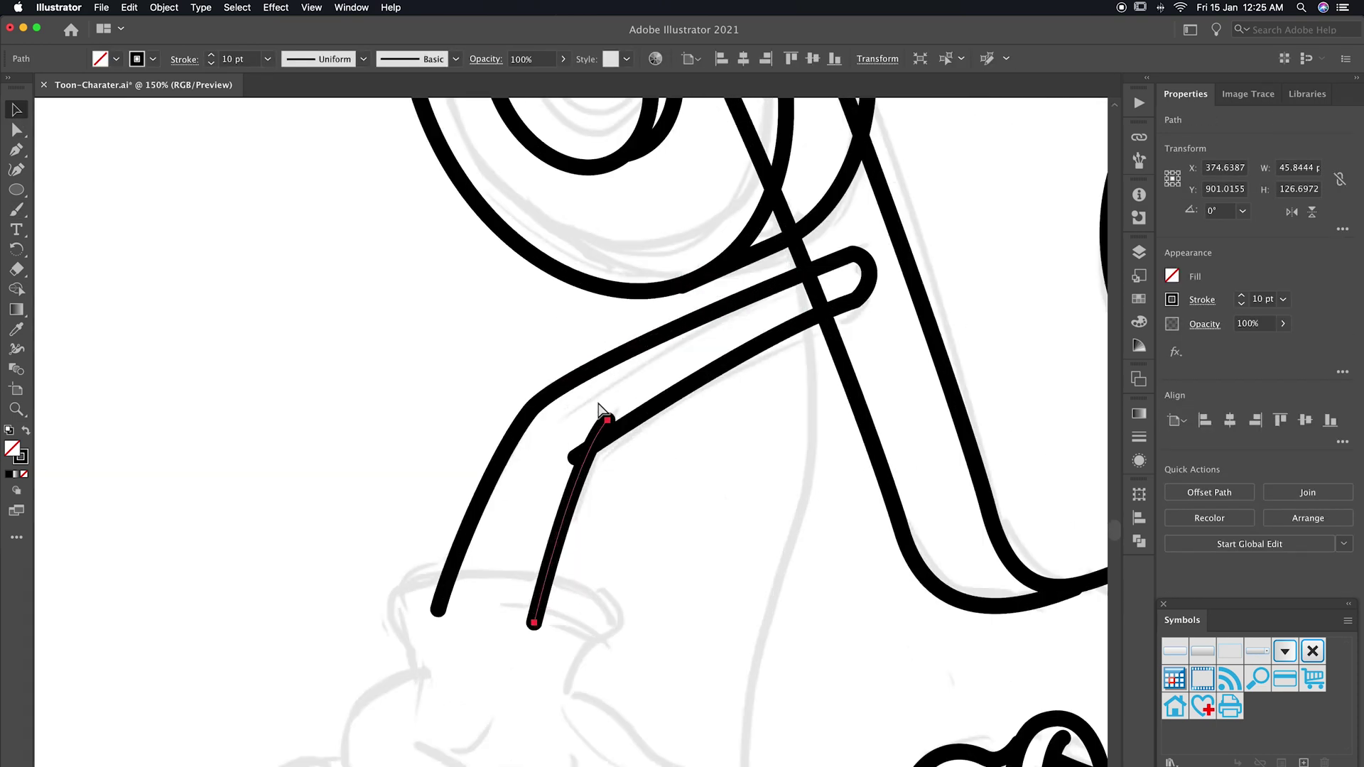
pyautogui.click(625, 458)
pyautogui.scroll(-5, 639, 435)
pyautogui.hscroll(-2, 729, 355)
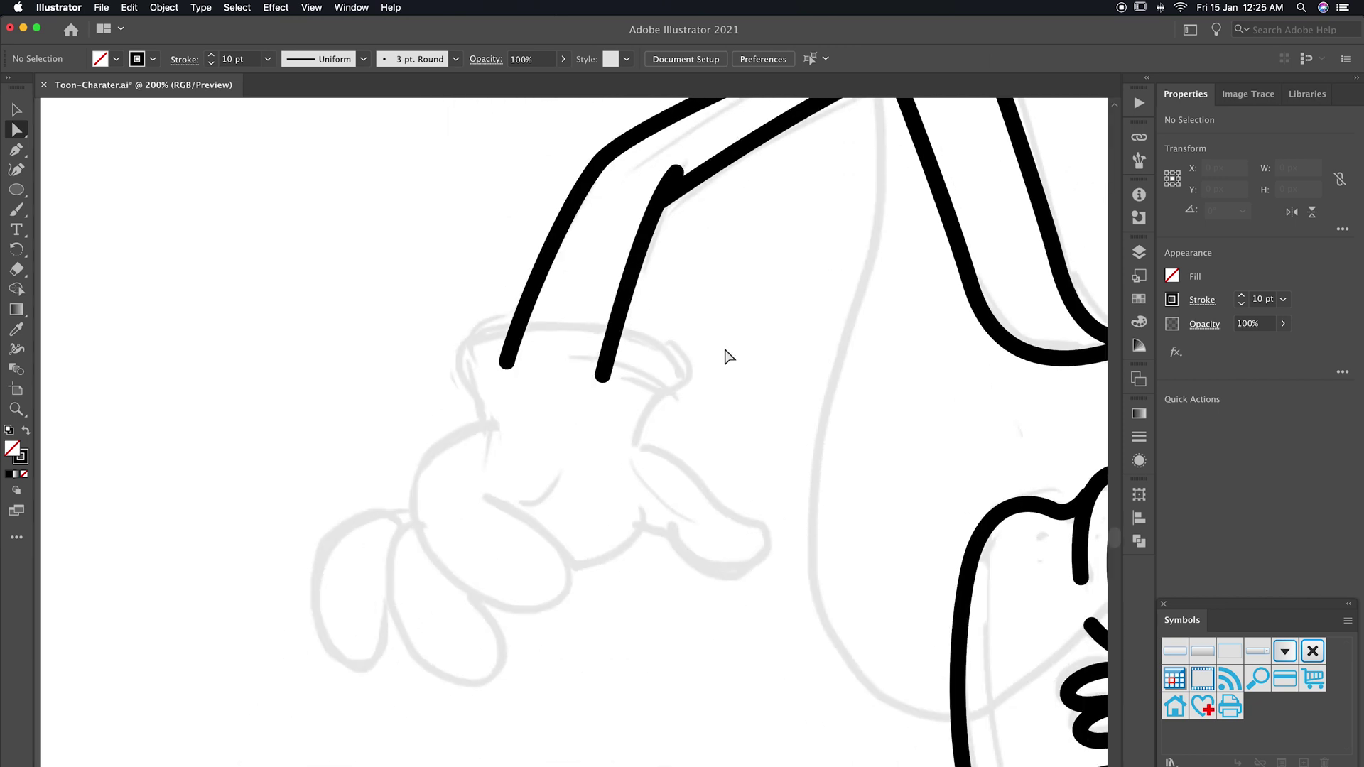
# Ink the lower glove's rounded fist outline with the Pen tool.
pyautogui.moveTo(446, 425); pyautogui.dragTo(432, 424)
pyautogui.moveTo(417, 517); pyautogui.dragTo(427, 560)
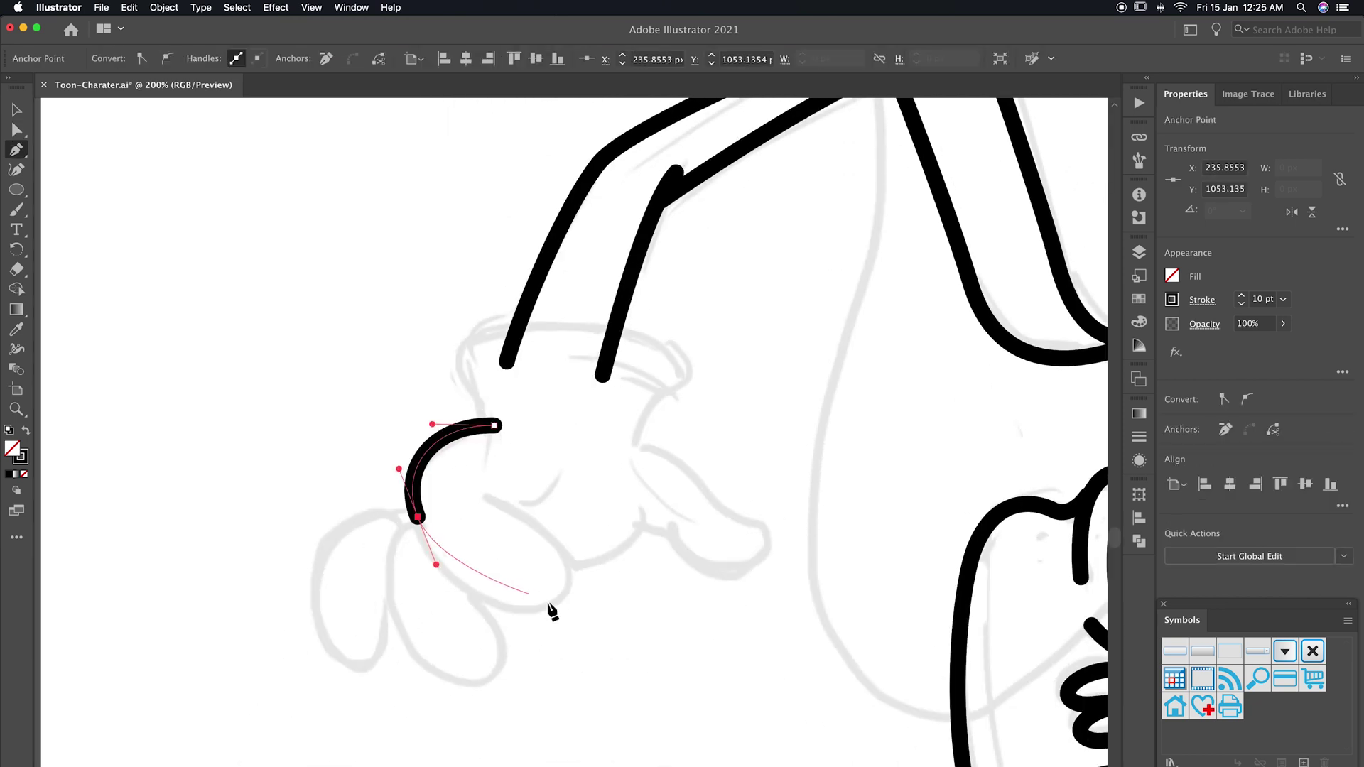
pyautogui.moveTo(559, 596); pyautogui.dragTo(608, 554)
pyautogui.click(487, 492)
# Draw a finger crease inside the hand and outline the pointing finger.
pyautogui.keyDown('super'); pyautogui.click(619, 560); pyautogui.keyUp('super')
pyautogui.click(506, 508)
pyautogui.keyDown('super'); pyautogui.click(638, 461); pyautogui.keyUp('super')
pyautogui.moveTo(561, 476)
pyautogui.mouseDown()
pyautogui.moveTo(617, 413)
pyautogui.moveTo(735, 508)
pyautogui.moveTo(788, 525)
pyautogui.mouseUp()
pyautogui.moveTo(702, 569); pyautogui.dragTo(703, 568)
pyautogui.click(671, 516)
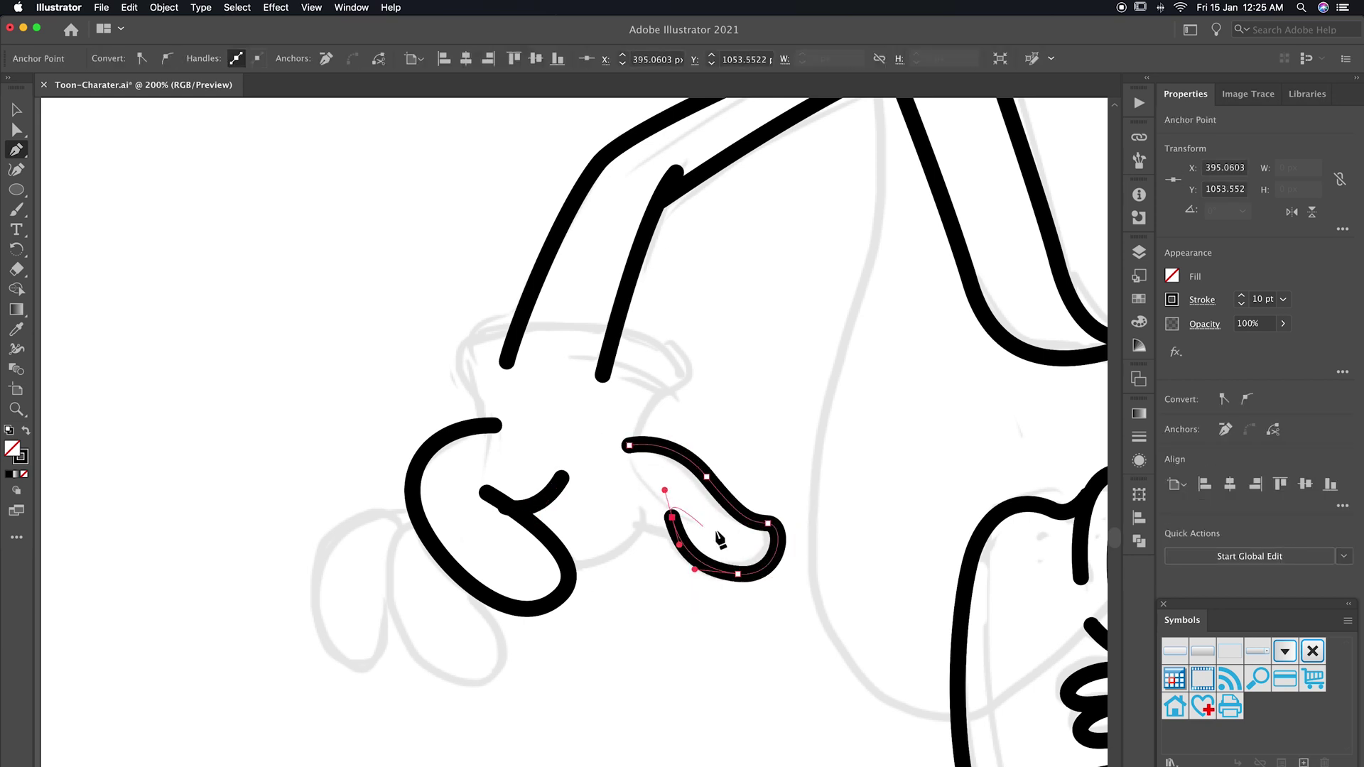
# Add a stroke along the pointing finger and a short knuckle connector.
pyautogui.keyDown('super'); pyautogui.click(716, 540); pyautogui.keyUp('super')
pyautogui.click(637, 505)
pyautogui.moveTo(574, 569); pyautogui.dragTo(563, 575)
pyautogui.keyDown('super'); pyautogui.click(609, 588); pyautogui.keyUp('super')
pyautogui.click(640, 527)
# Draw the lower finger's curved outline with a rounded tip.
pyautogui.hscroll(-2, 569, 481)
pyautogui.hscroll(-2, 590, 472)
pyautogui.scroll(-1, 589, 472)
pyautogui.press('a')
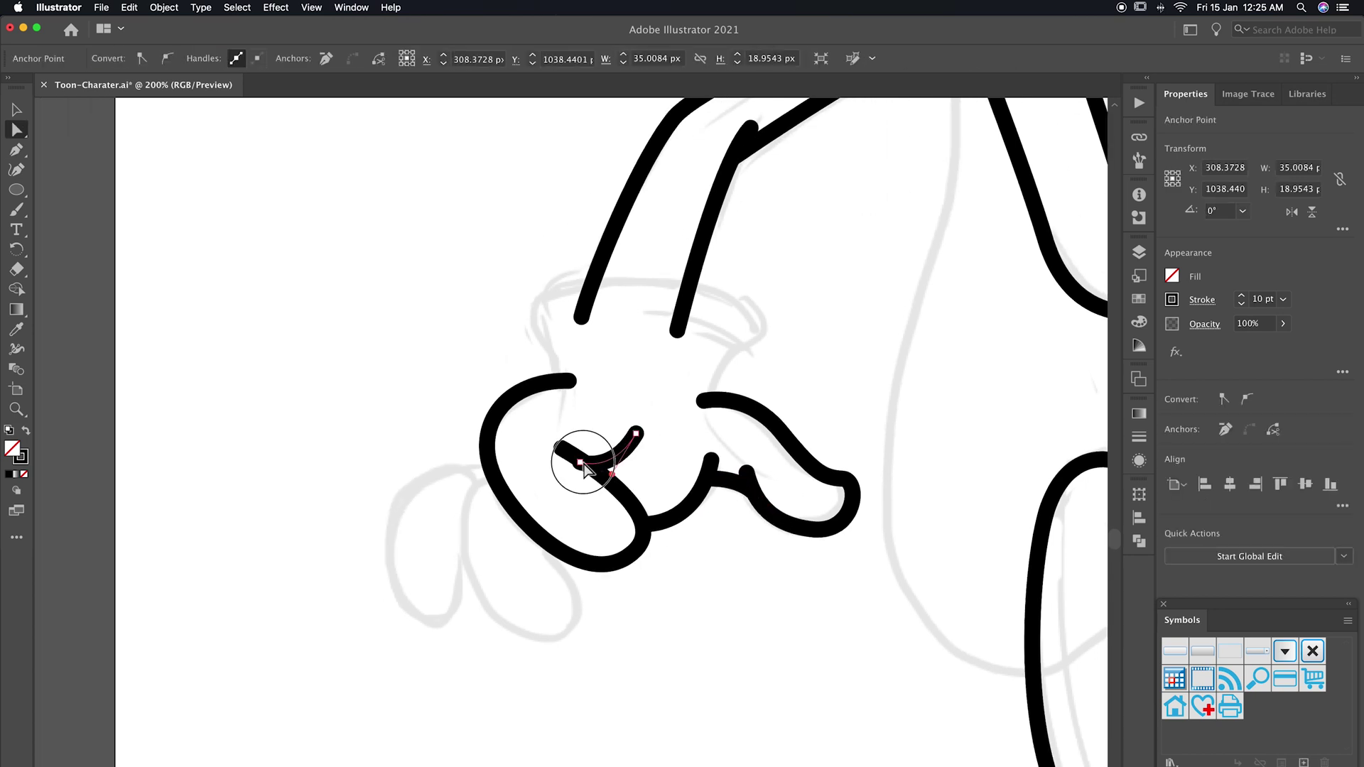
pyautogui.moveTo(493, 472); pyautogui.dragTo(473, 489)
pyautogui.moveTo(492, 604); pyautogui.dragTo(540, 662)
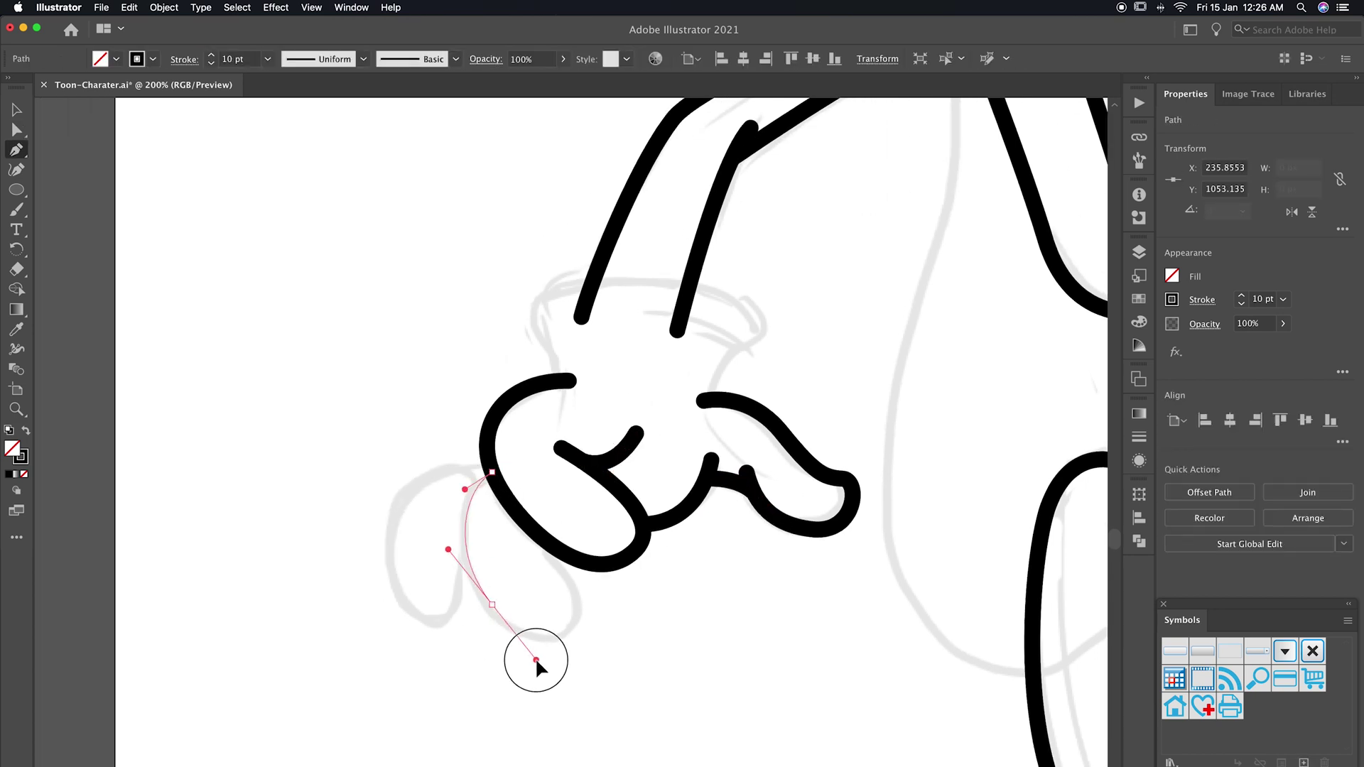
pyautogui.moveTo(572, 589); pyautogui.dragTo(600, 624)
pyautogui.press('Escape')
# Outline the back finger curling down from the fist.
pyautogui.click(472, 489)
pyautogui.moveTo(411, 497); pyautogui.dragTo(385, 536)
pyautogui.moveTo(423, 625); pyautogui.dragTo(457, 665)
pyautogui.moveTo(462, 593)
pyautogui.mouseDown()
pyautogui.moveTo(449, 562)
pyautogui.moveTo(476, 628)
pyautogui.moveTo(453, 654)
pyautogui.mouseUp()
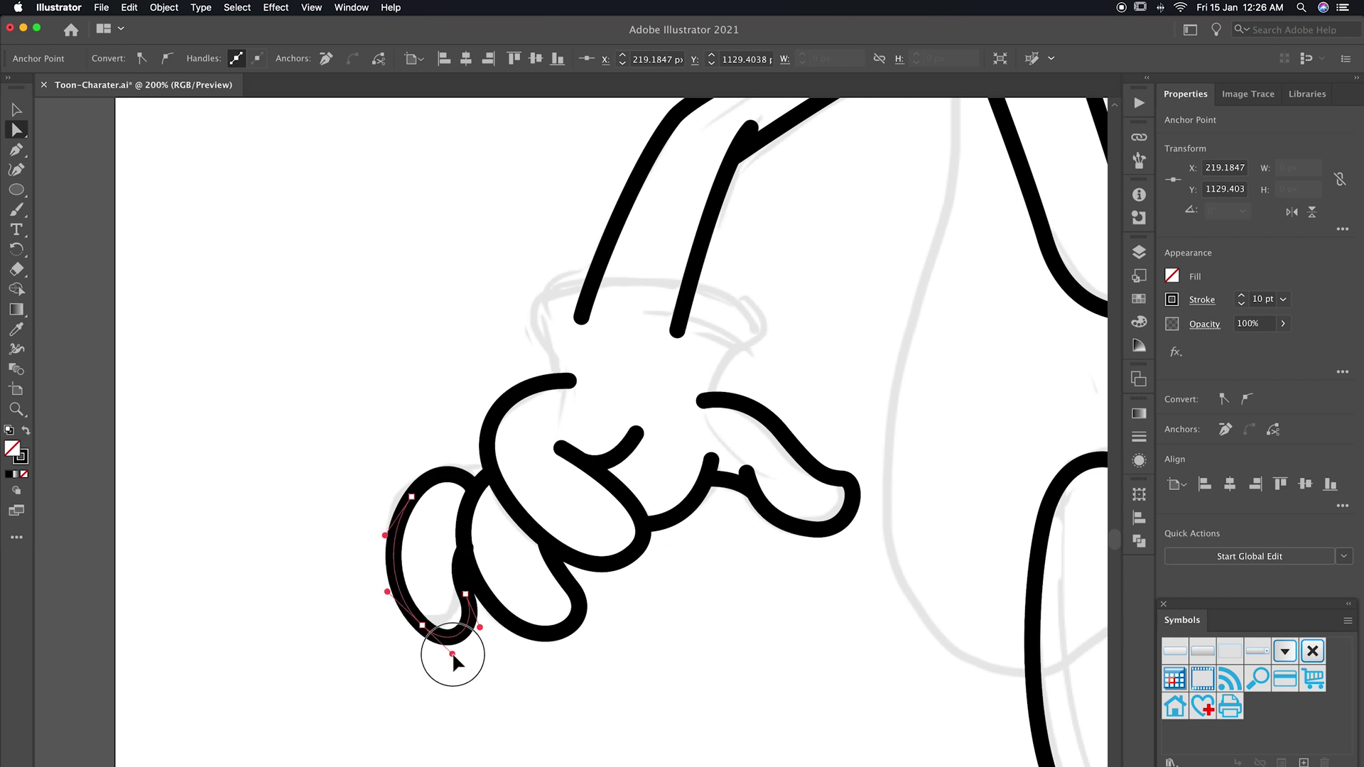
pyautogui.click(485, 636)
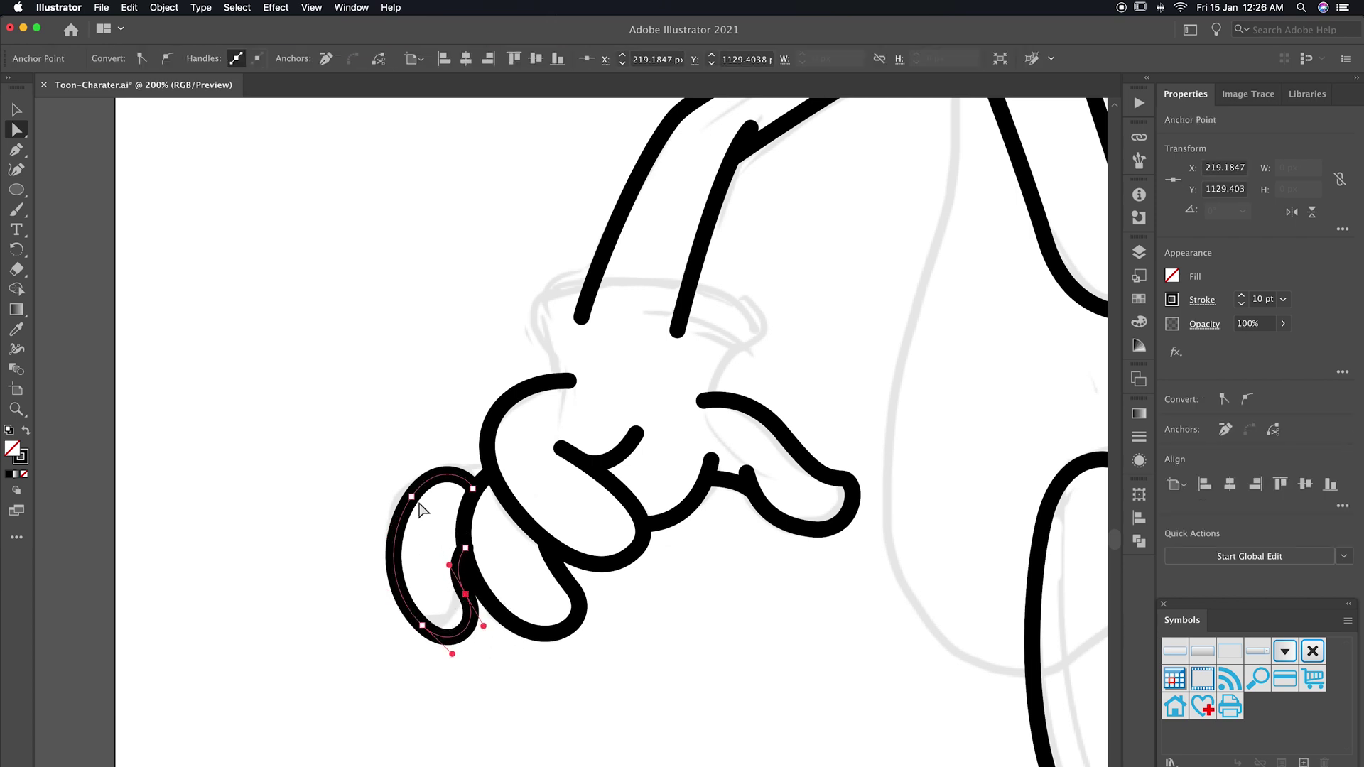
pyautogui.scroll(3, 381, 441)
# Draw the arched wrist cuff above the hand and reshape its wrist curve.
pyautogui.press('p')
pyautogui.click(572, 484)
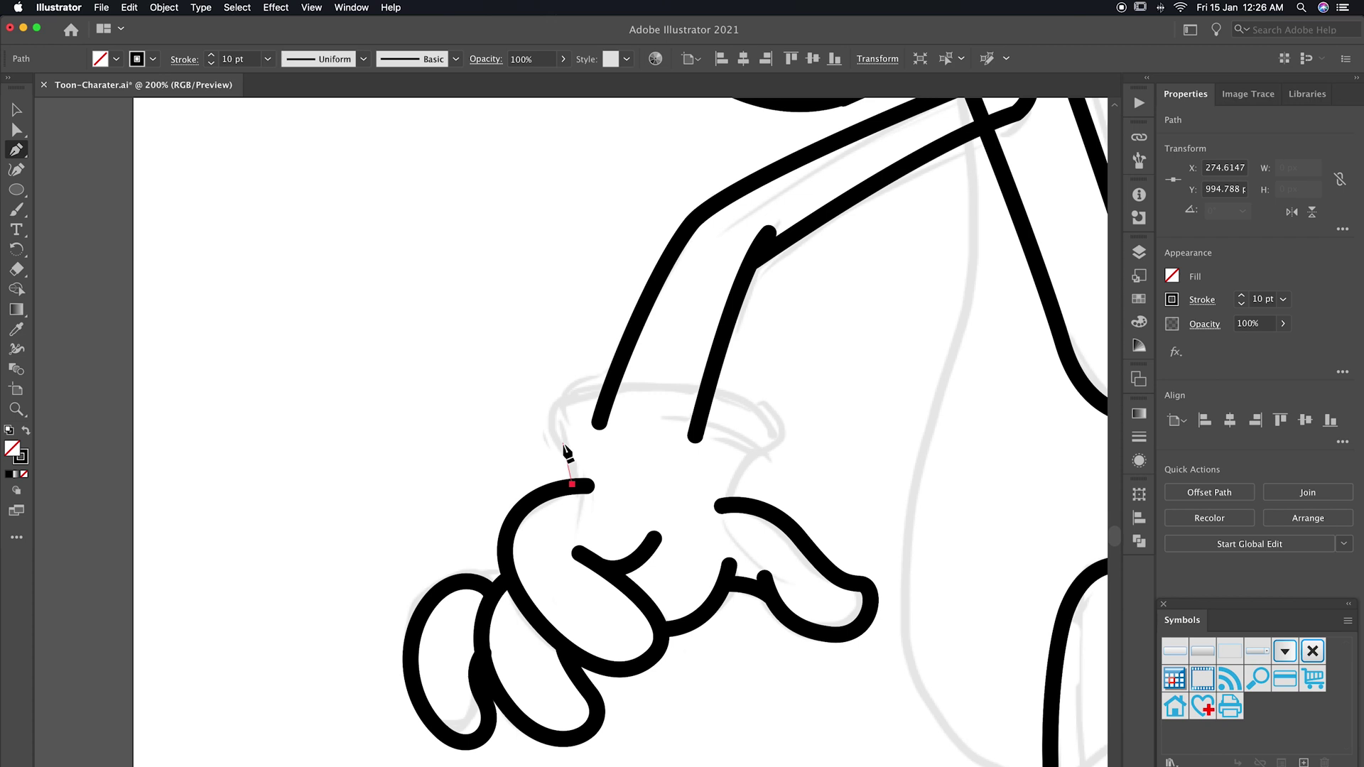
pyautogui.moveTo(562, 442); pyautogui.dragTo(544, 416)
pyautogui.moveTo(630, 384); pyautogui.dragTo(712, 378)
pyautogui.moveTo(772, 429); pyautogui.dragTo(793, 452)
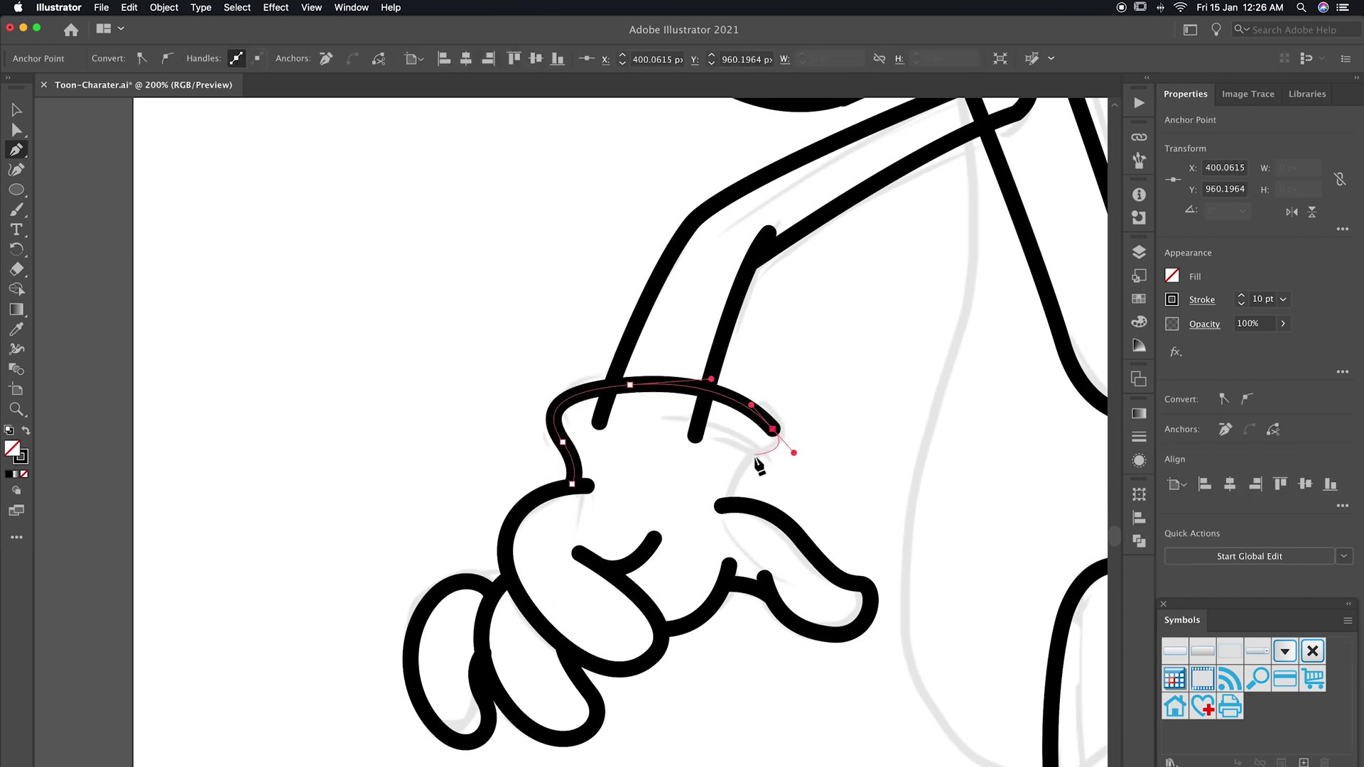
pyautogui.click(728, 502)
pyautogui.press('a')
pyautogui.click(752, 406)
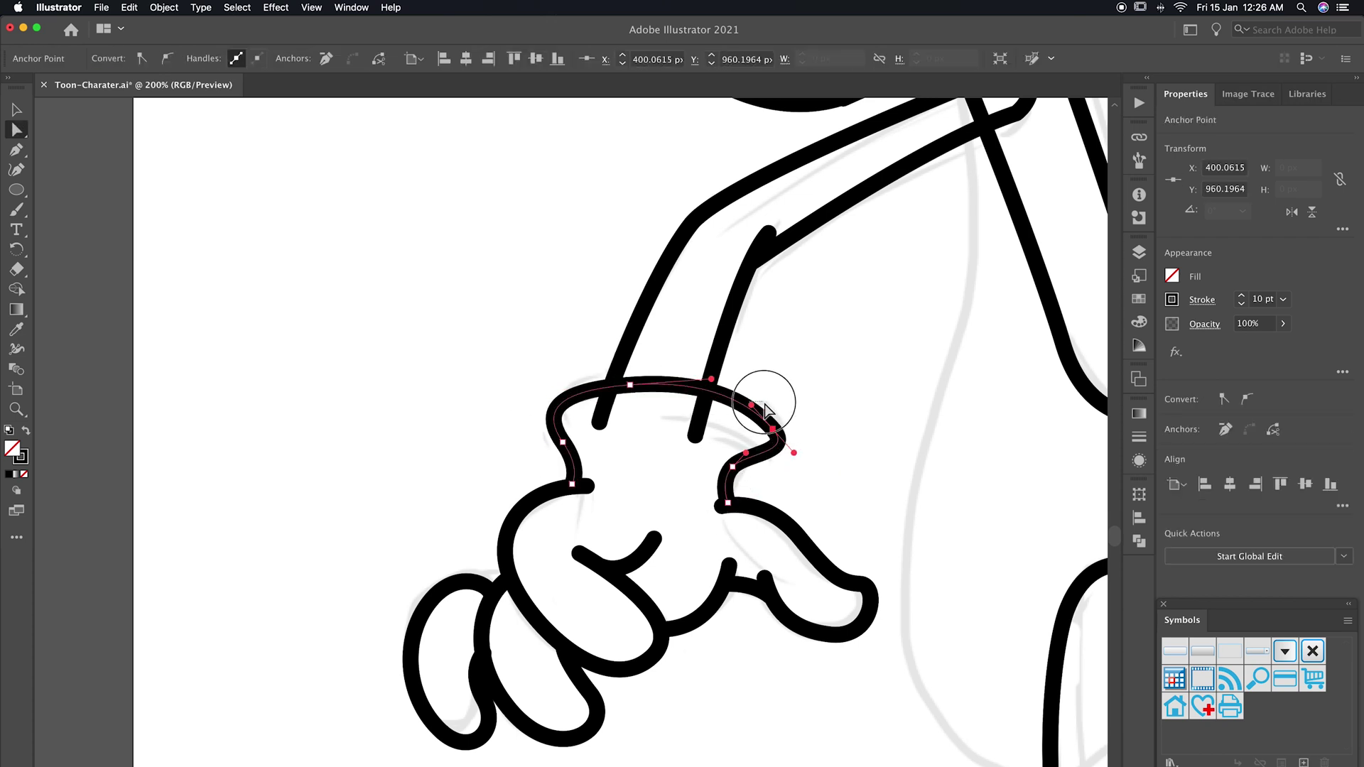
pyautogui.moveTo(752, 405); pyautogui.dragTo(761, 408)
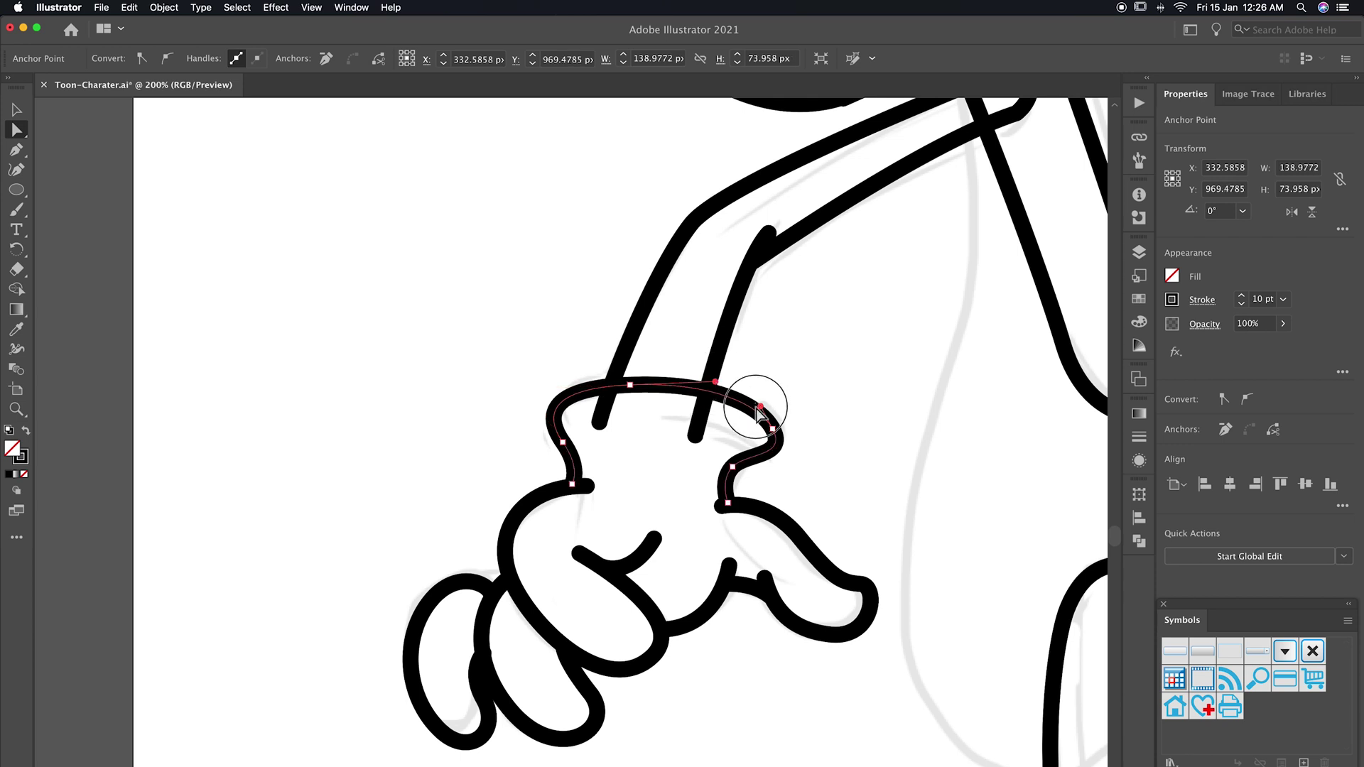
# Add the inner cuff stroke and raise the arm line's end out of the cuff.
pyautogui.press('p')
pyautogui.click(623, 418)
pyautogui.click(751, 458)
pyautogui.scroll(2, 683, 429)
pyautogui.press('a')
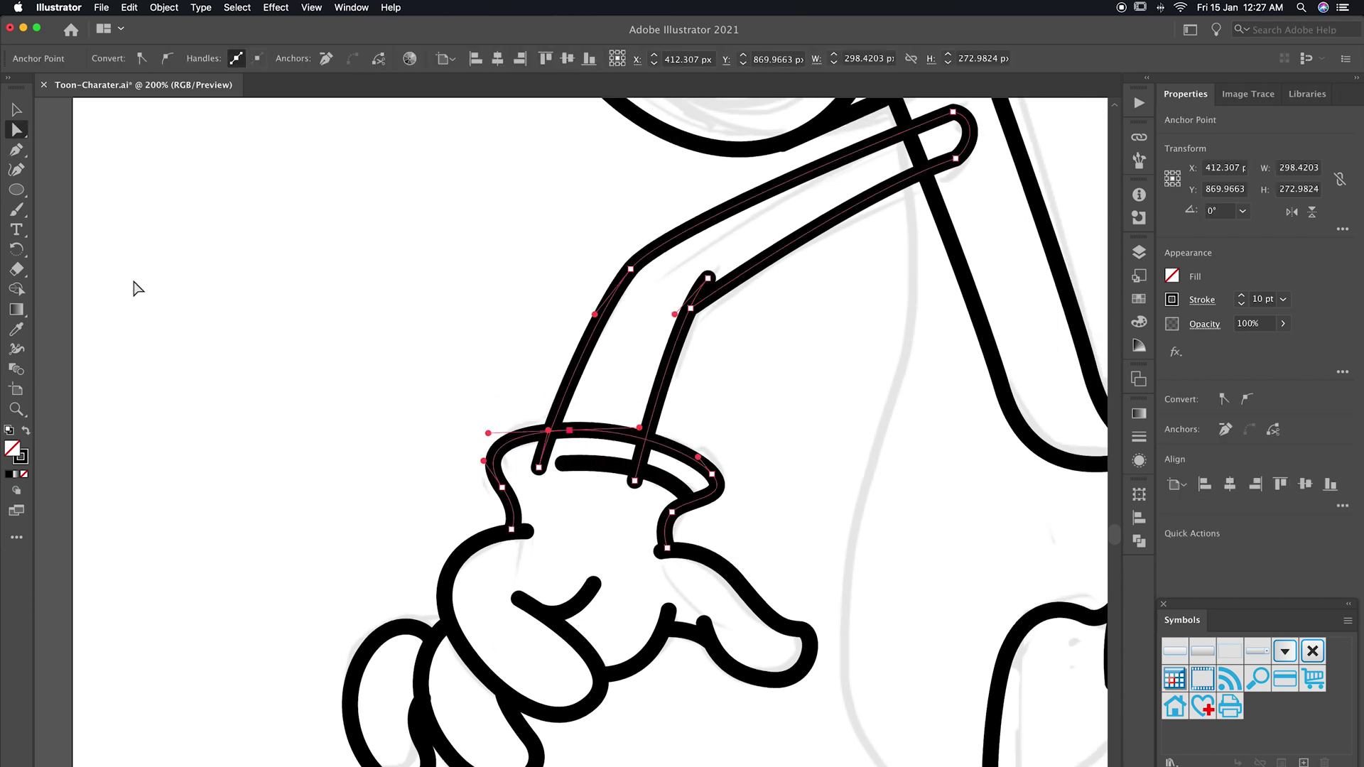
pyautogui.moveTo(538, 468); pyautogui.dragTo(551, 432)
# Reselect the arm path and drag across it with the Shape Builder tool.
pyautogui.press('v')
pyautogui.click(757, 471)
pyautogui.keyDown('alt'); pyautogui.scroll(-2, 633, 399); pyautogui.keyUp('alt')
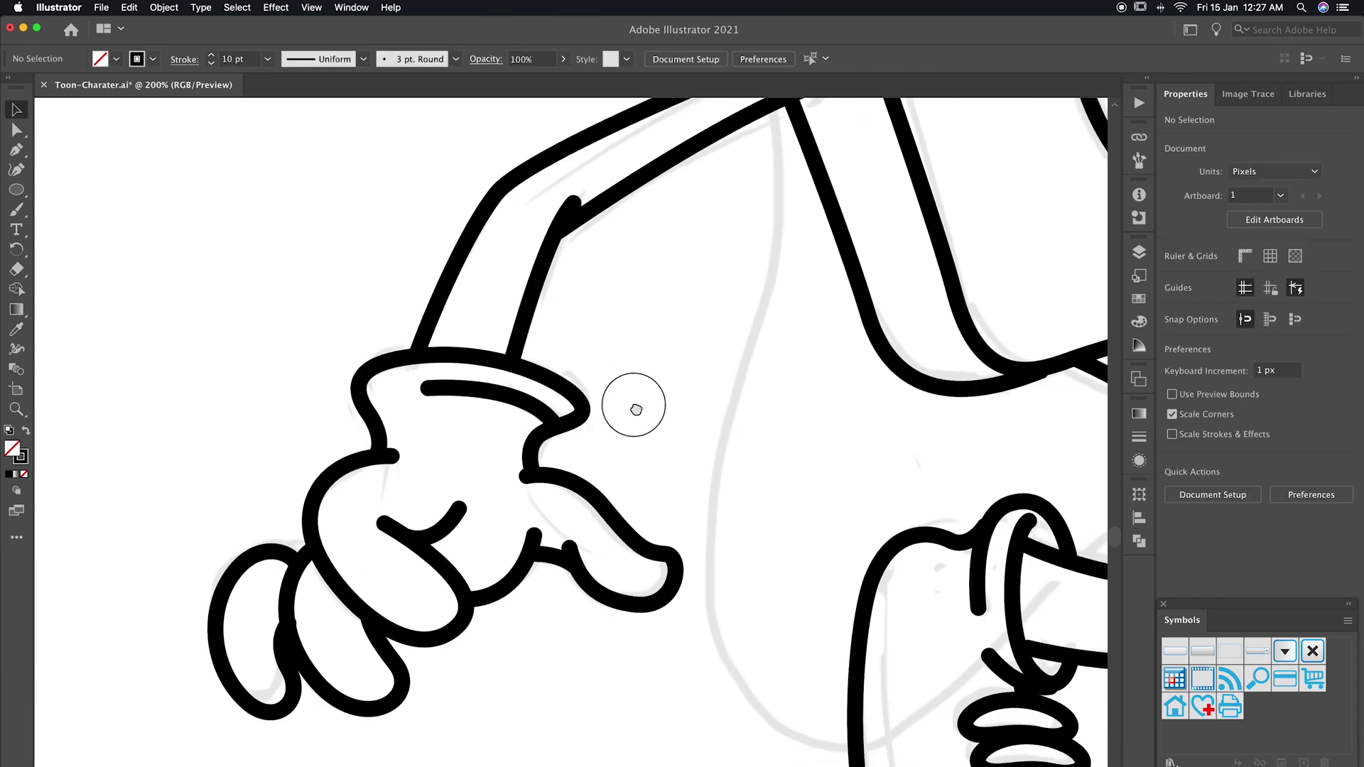
pyautogui.hscroll(5, 613, 449)
pyautogui.hscroll(-5, 793, 432)
pyautogui.scroll(3, 707, 354)
pyautogui.click(651, 337)
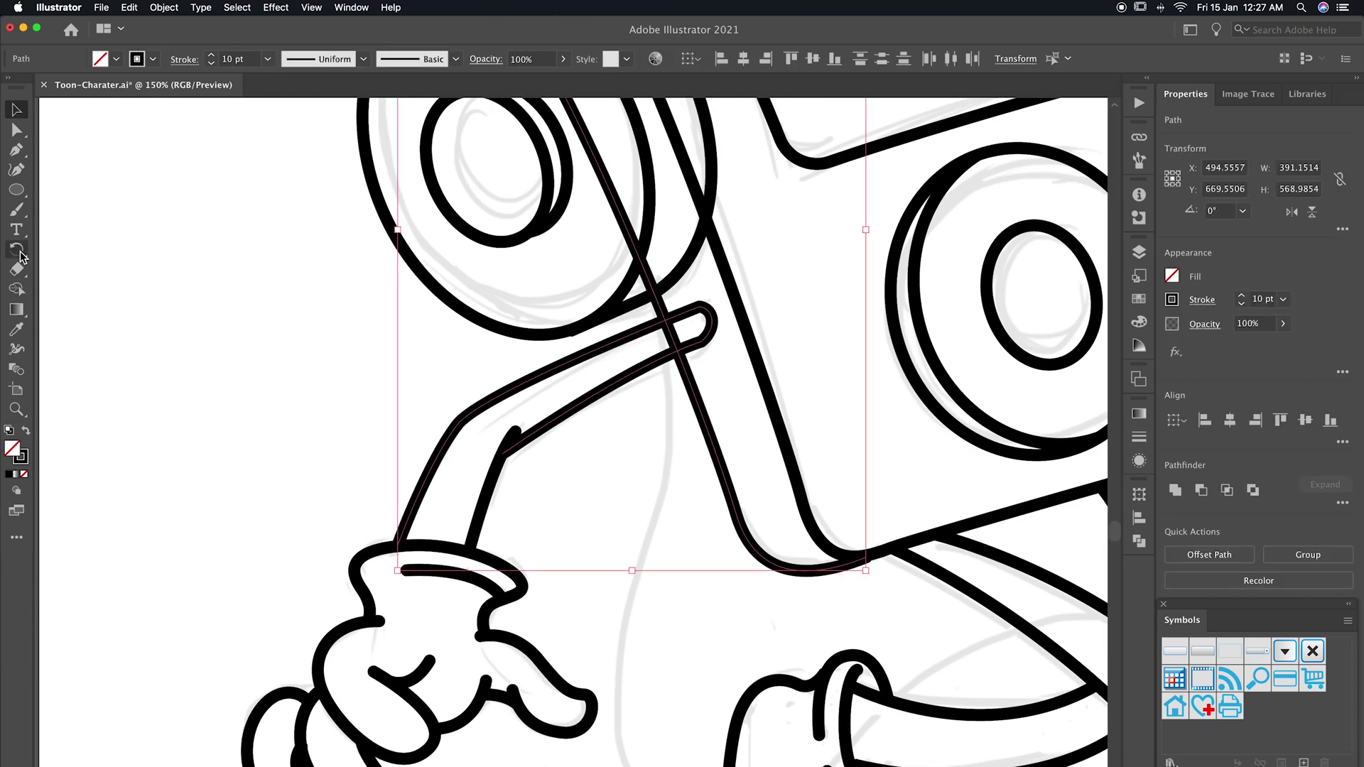
pyautogui.hotkey('shift', 'm')
pyautogui.moveTo(995, 178); pyautogui.dragTo(366, 540)
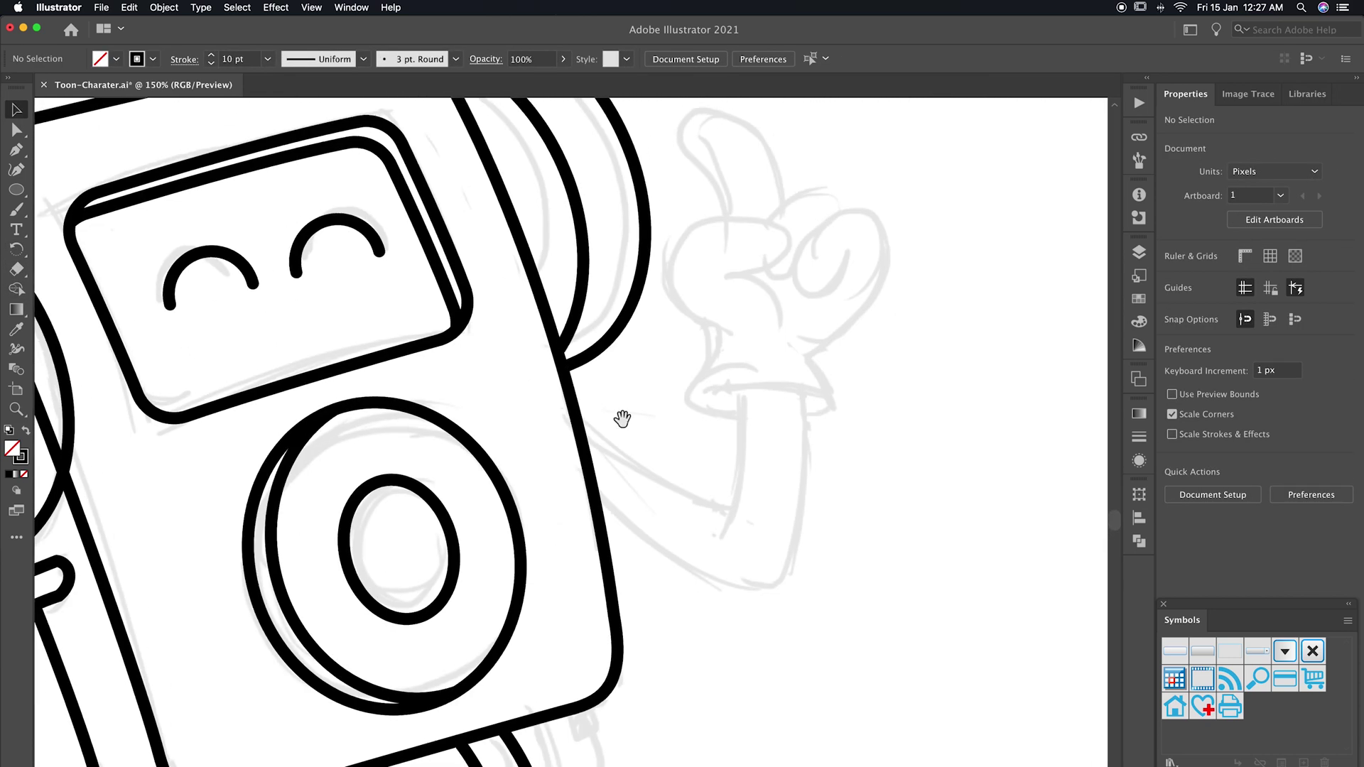
# Ink the curved top outline of the raised fist.
pyautogui.press('p')
pyautogui.moveTo(739, 435); pyautogui.dragTo(685, 305)
pyautogui.moveTo(797, 318)
pyautogui.mouseDown()
pyautogui.moveTo(808, 344)
pyautogui.moveTo(720, 361)
pyautogui.moveTo(780, 363)
pyautogui.mouseUp()
pyautogui.press('a')
pyautogui.press('super+shift+a')
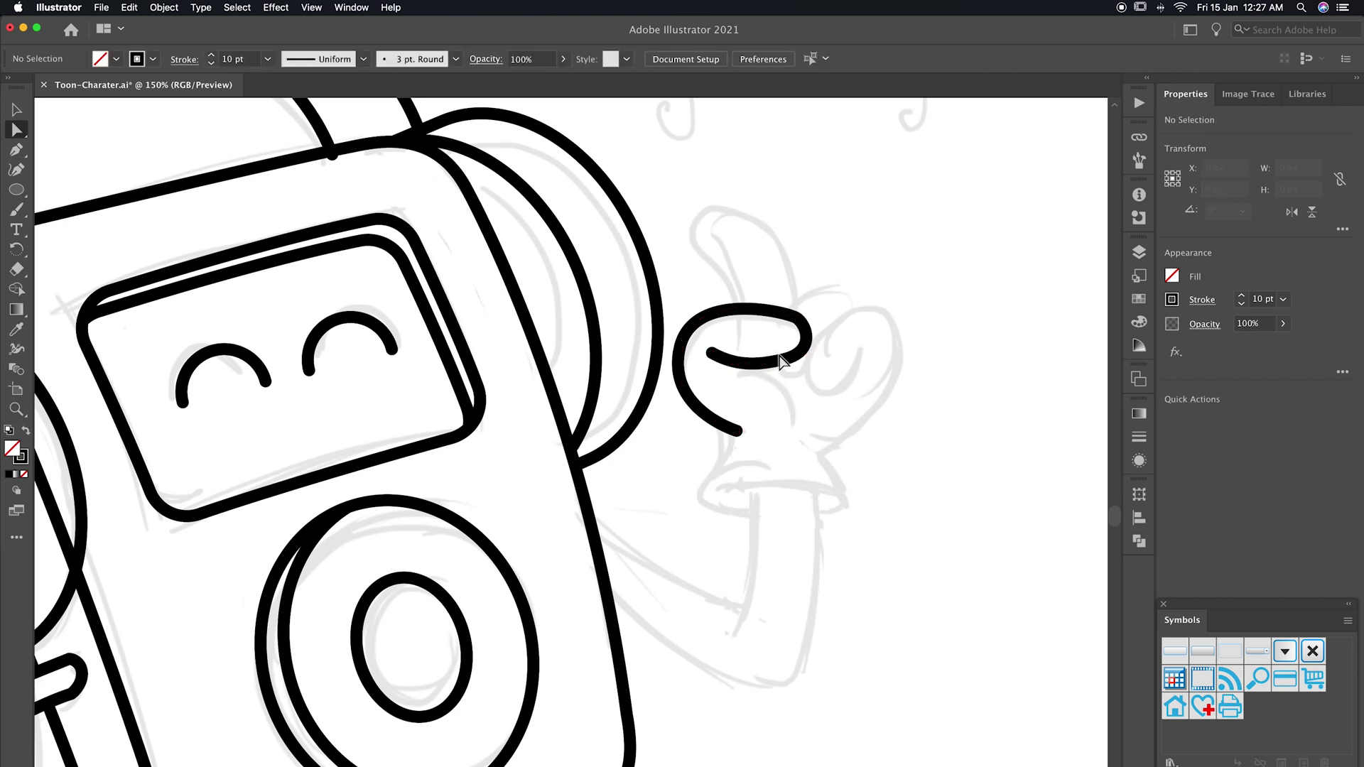
# Add a knuckle stroke inside the fist and join its endpoints.
pyautogui.click(733, 382)
pyautogui.moveTo(791, 417); pyautogui.dragTo(802, 467)
pyautogui.press('a')
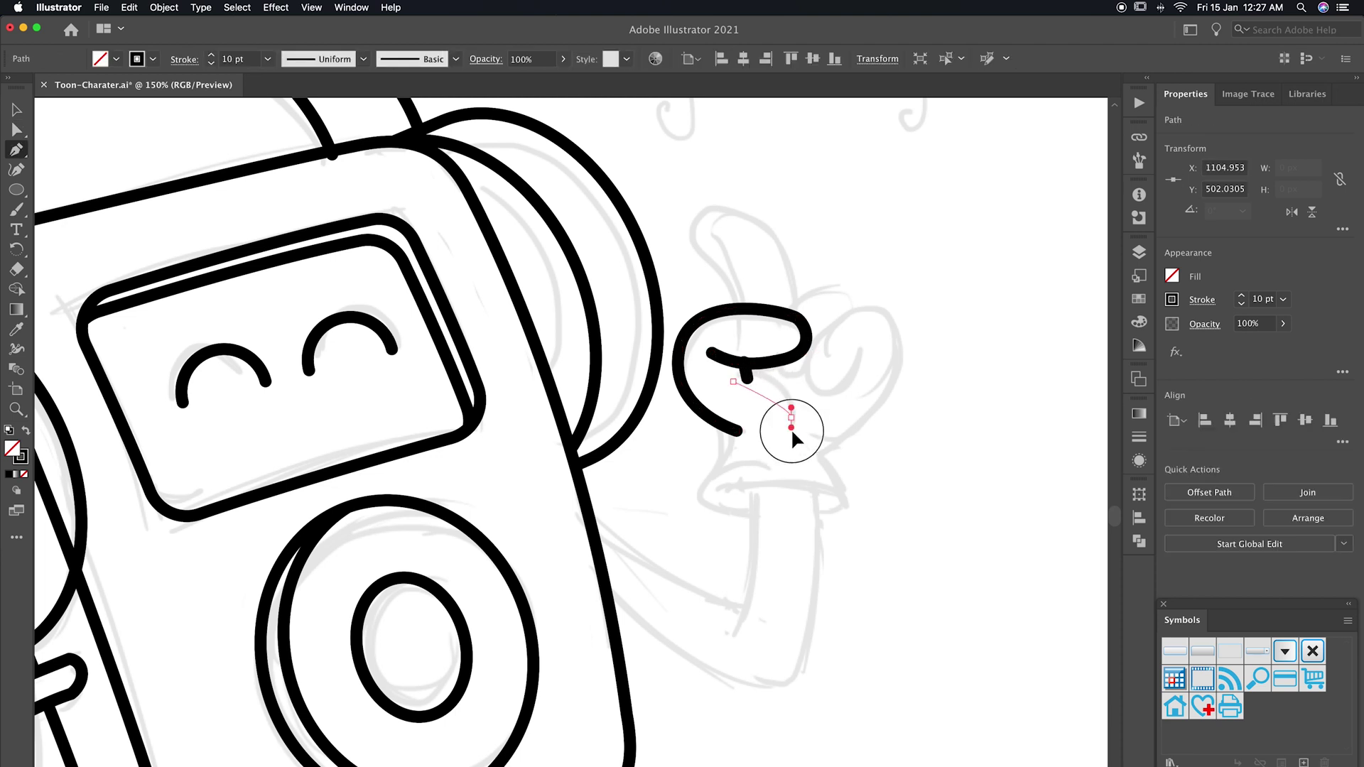
pyautogui.moveTo(738, 356); pyautogui.dragTo(747, 371)
pyautogui.press('super+j')
pyautogui.click(821, 391)
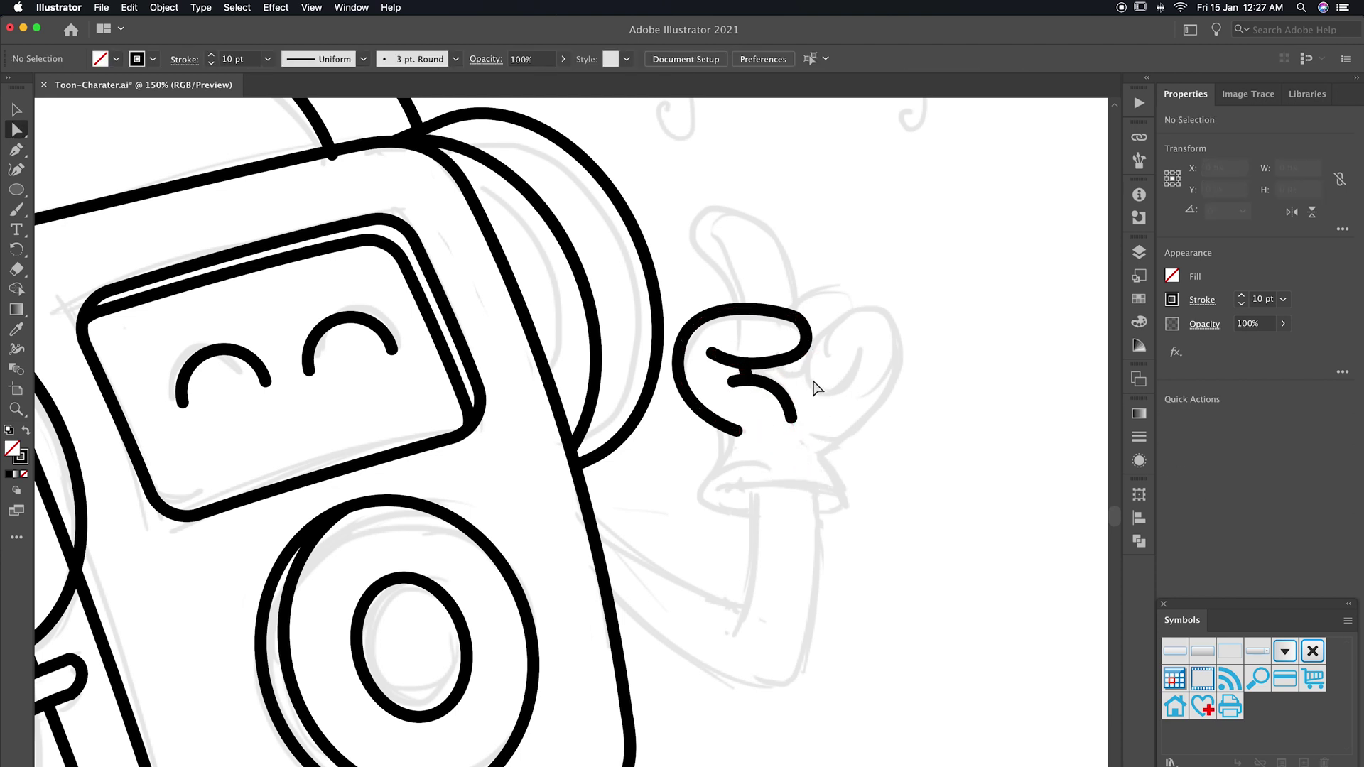
# Draw the curled finger strokes arcing over the fist.
pyautogui.click(780, 374)
pyautogui.moveTo(804, 291); pyautogui.dragTo(839, 273)
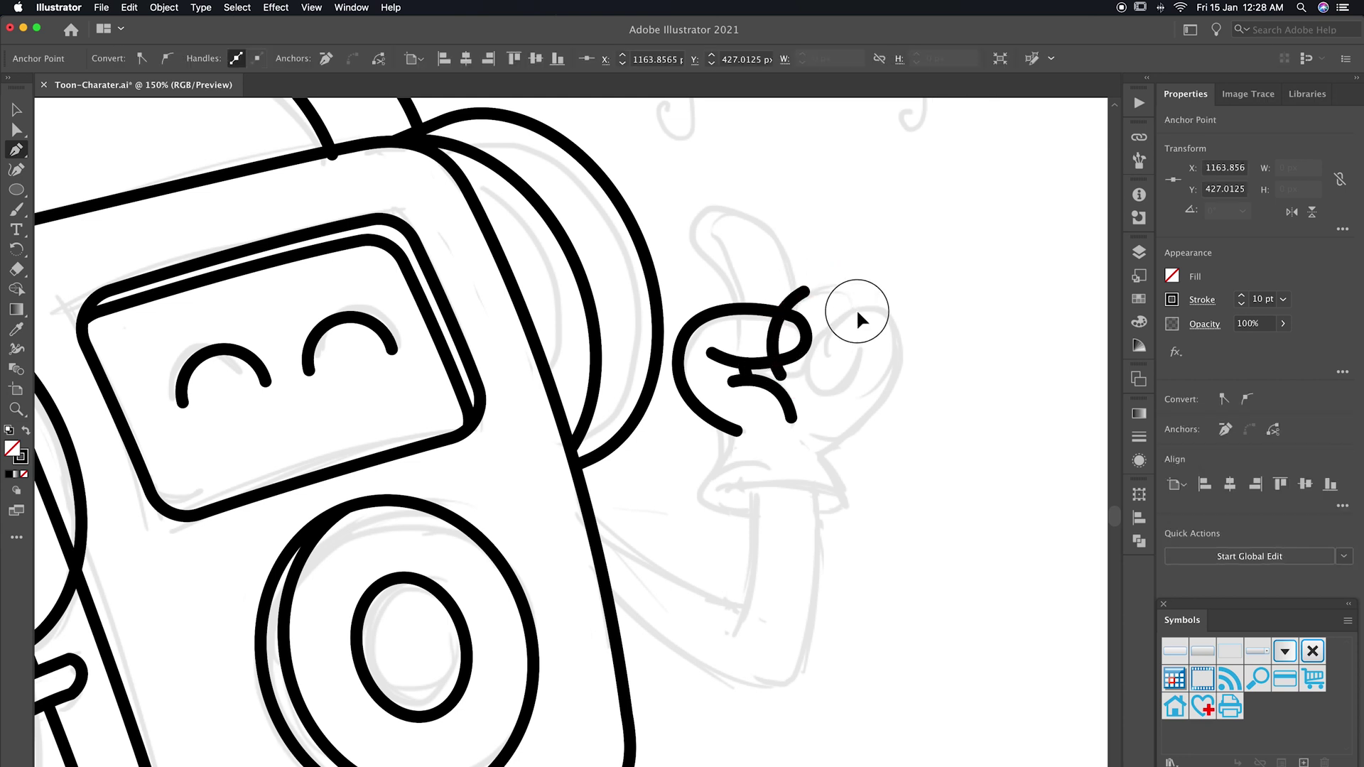
pyautogui.press('Escape')
pyautogui.moveTo(885, 320)
pyautogui.mouseDown()
pyautogui.moveTo(900, 333)
pyautogui.moveTo(805, 368)
pyautogui.moveTo(869, 313)
pyautogui.mouseUp()
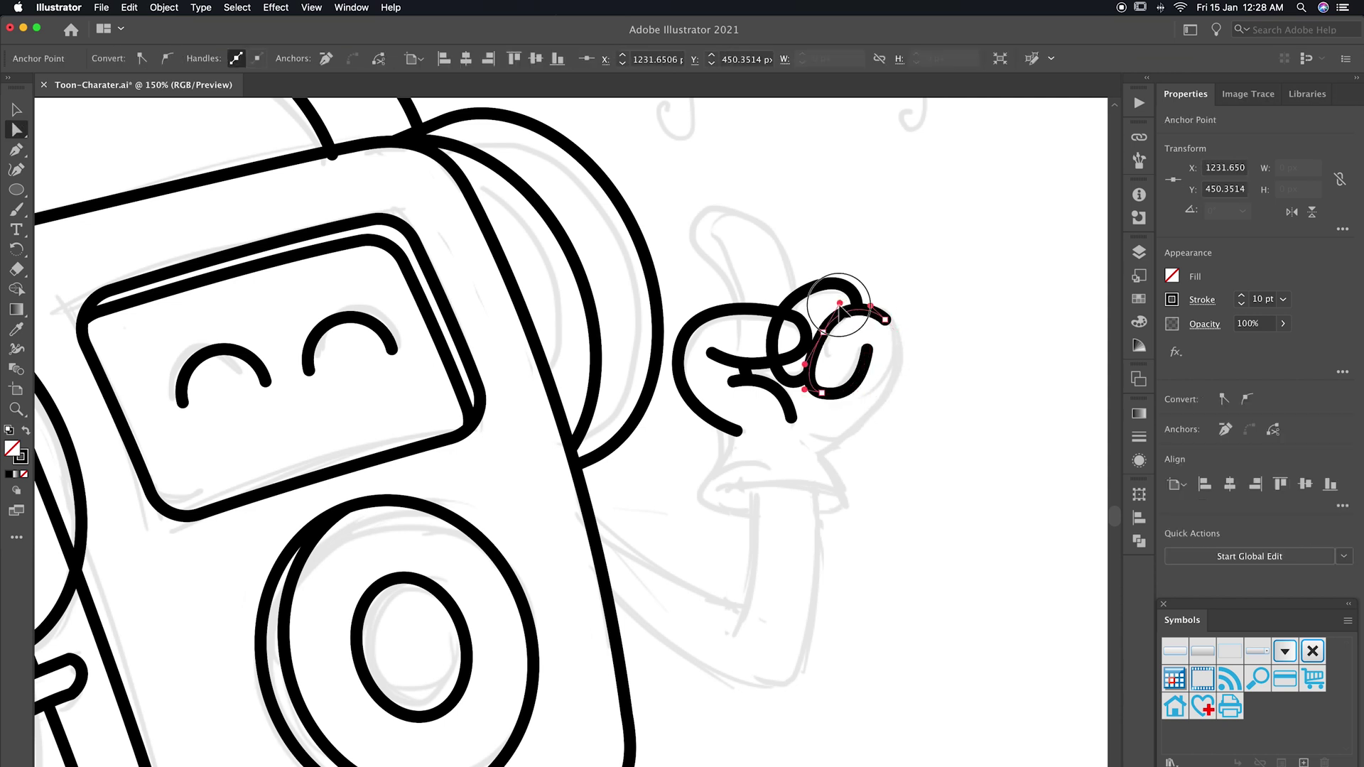
pyautogui.click(806, 296)
pyautogui.press('p')
pyautogui.click(884, 320)
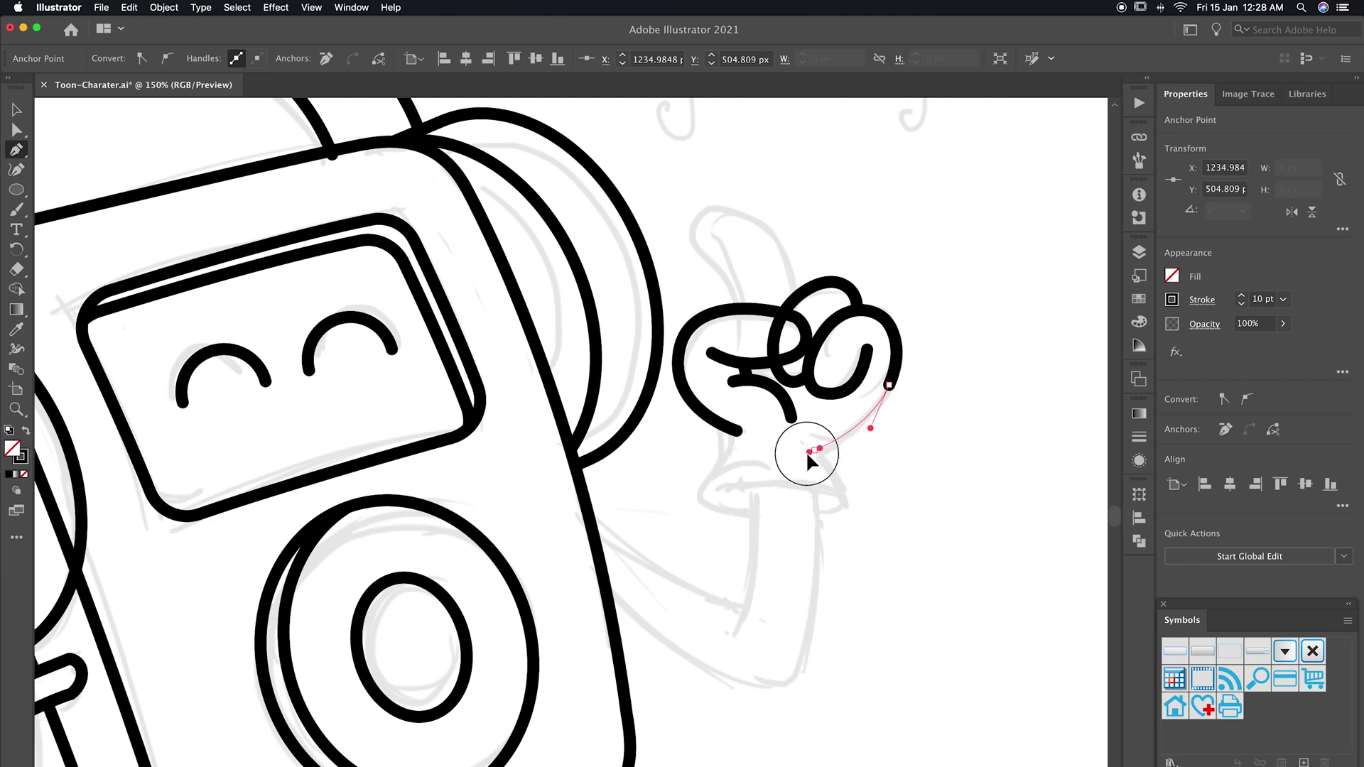
# Draw the wrist sides and the cuff's inner curve, lowering the wrist anchor.
pyautogui.click(720, 426)
pyautogui.moveTo(721, 460); pyautogui.dragTo(708, 478)
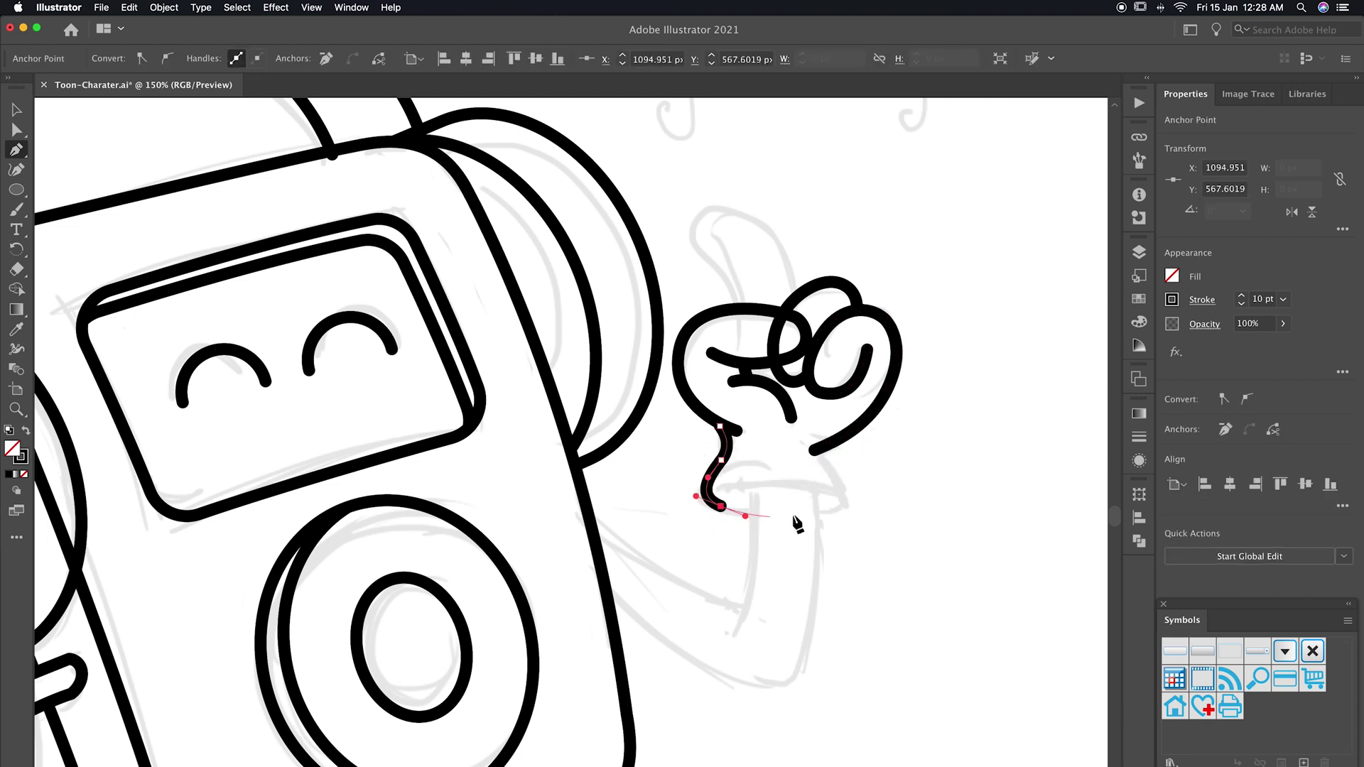
pyautogui.click(825, 429)
pyautogui.press('a')
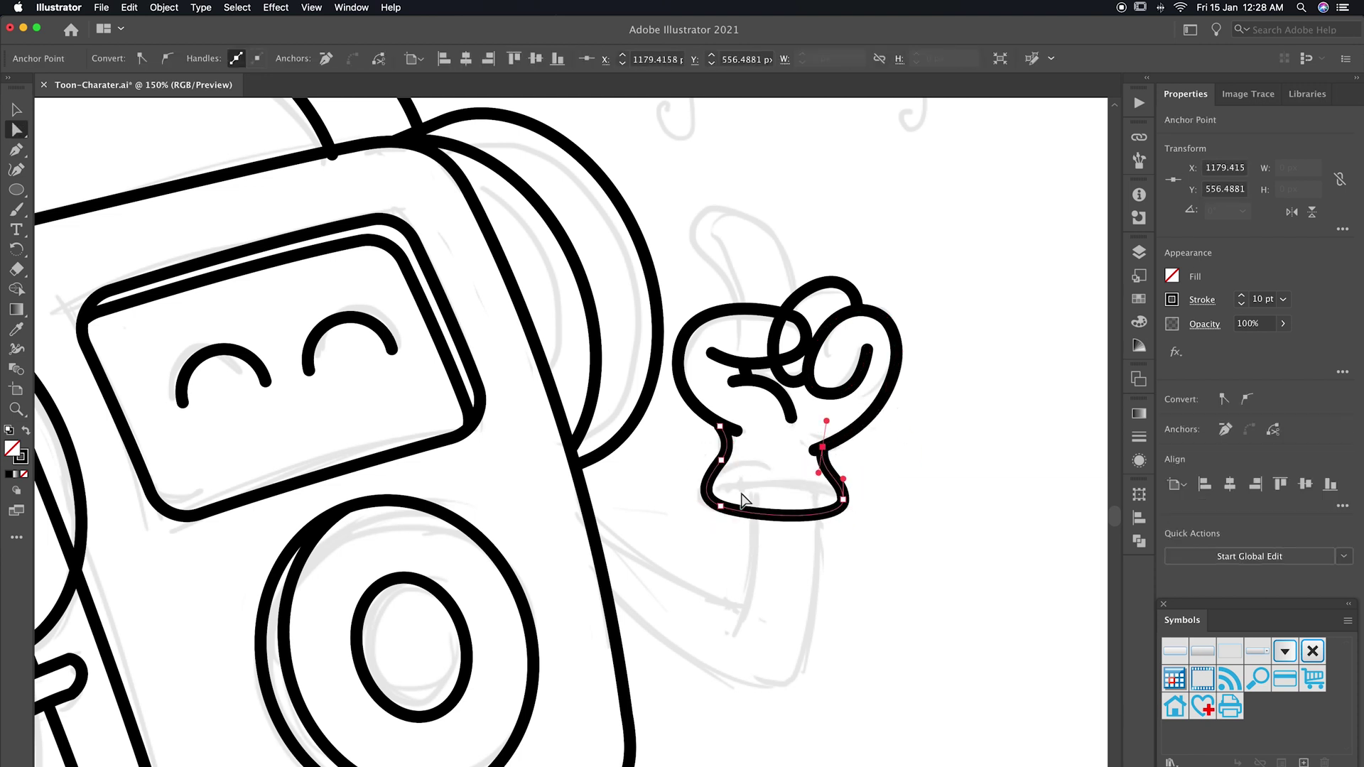
pyautogui.moveTo(720, 463); pyautogui.dragTo(718, 488)
pyautogui.click(759, 485)
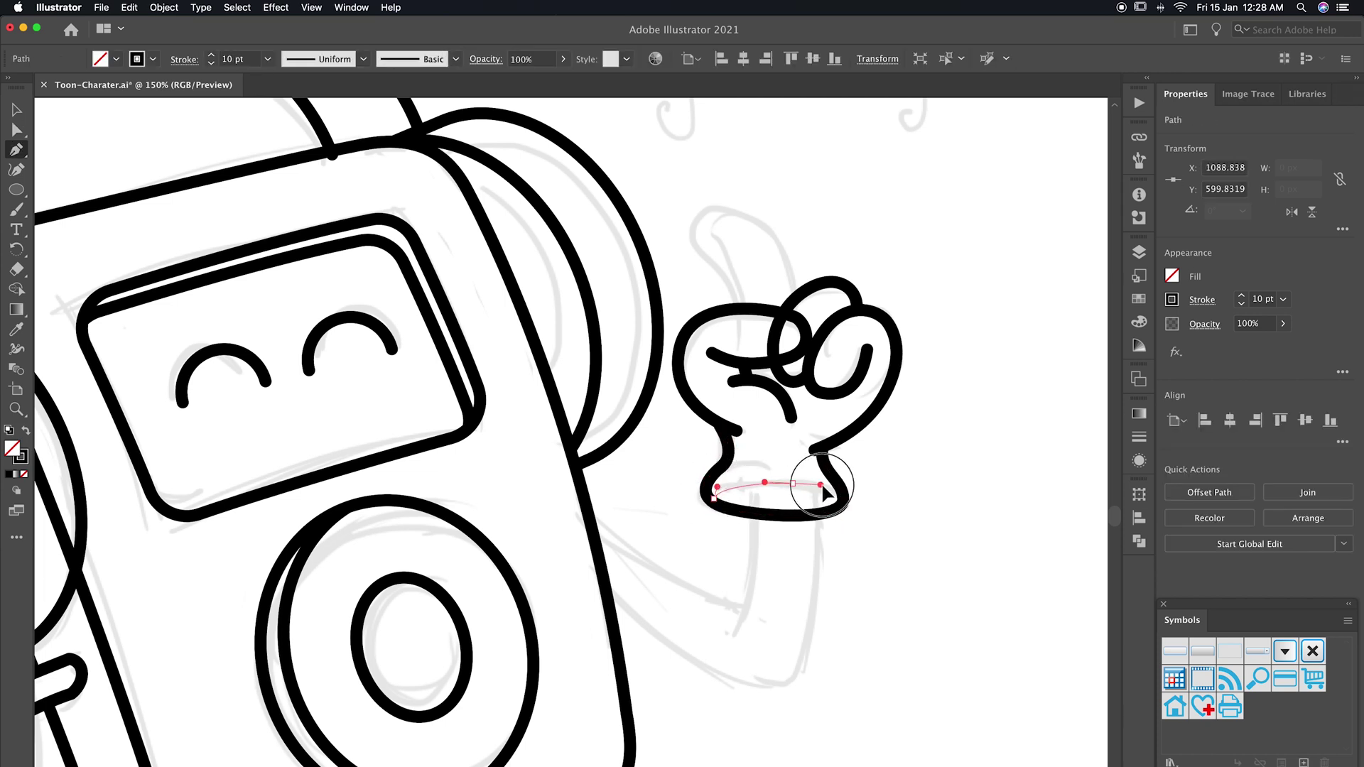
pyautogui.moveTo(843, 499); pyautogui.dragTo(846, 513)
pyautogui.click(875, 499)
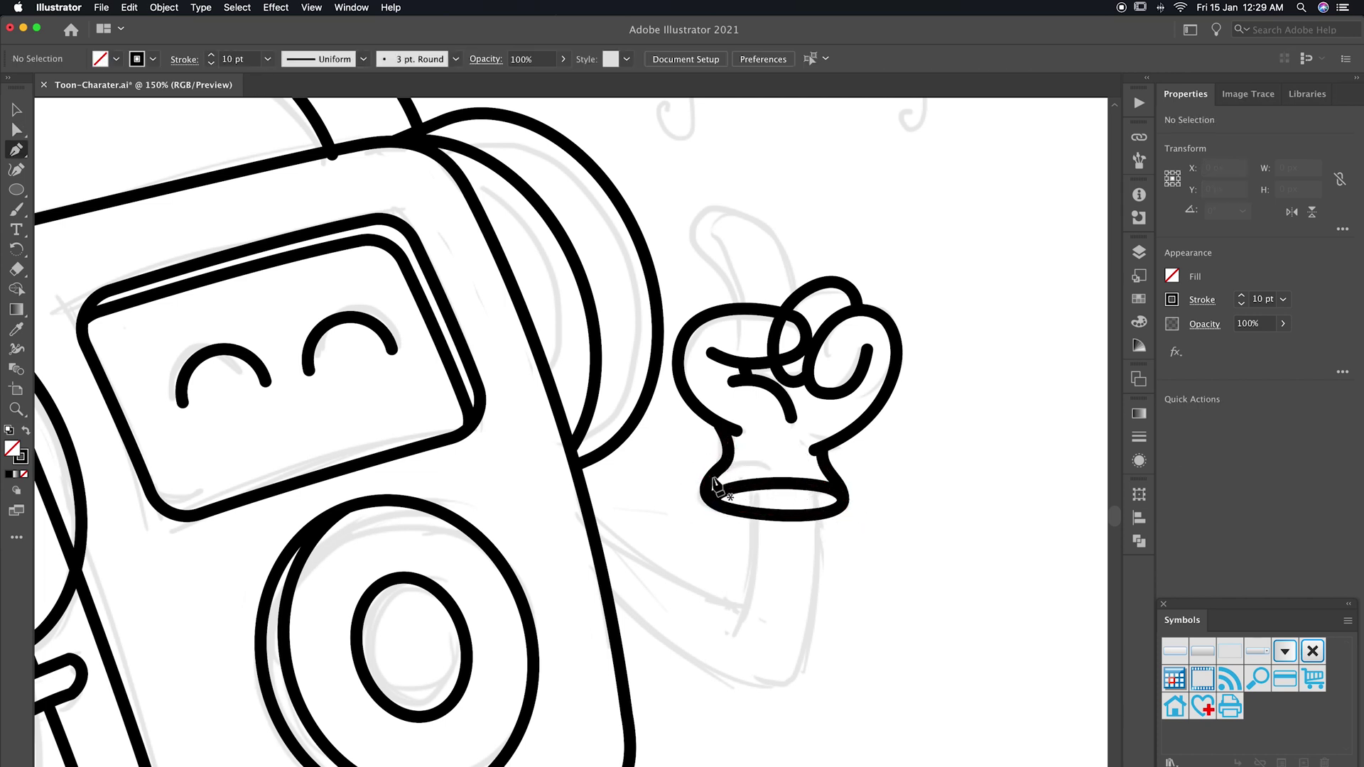
# Outline the raised index finger pointing up from the fist.
pyautogui.moveTo(771, 343); pyautogui.dragTo(776, 400)
pyautogui.click(752, 389)
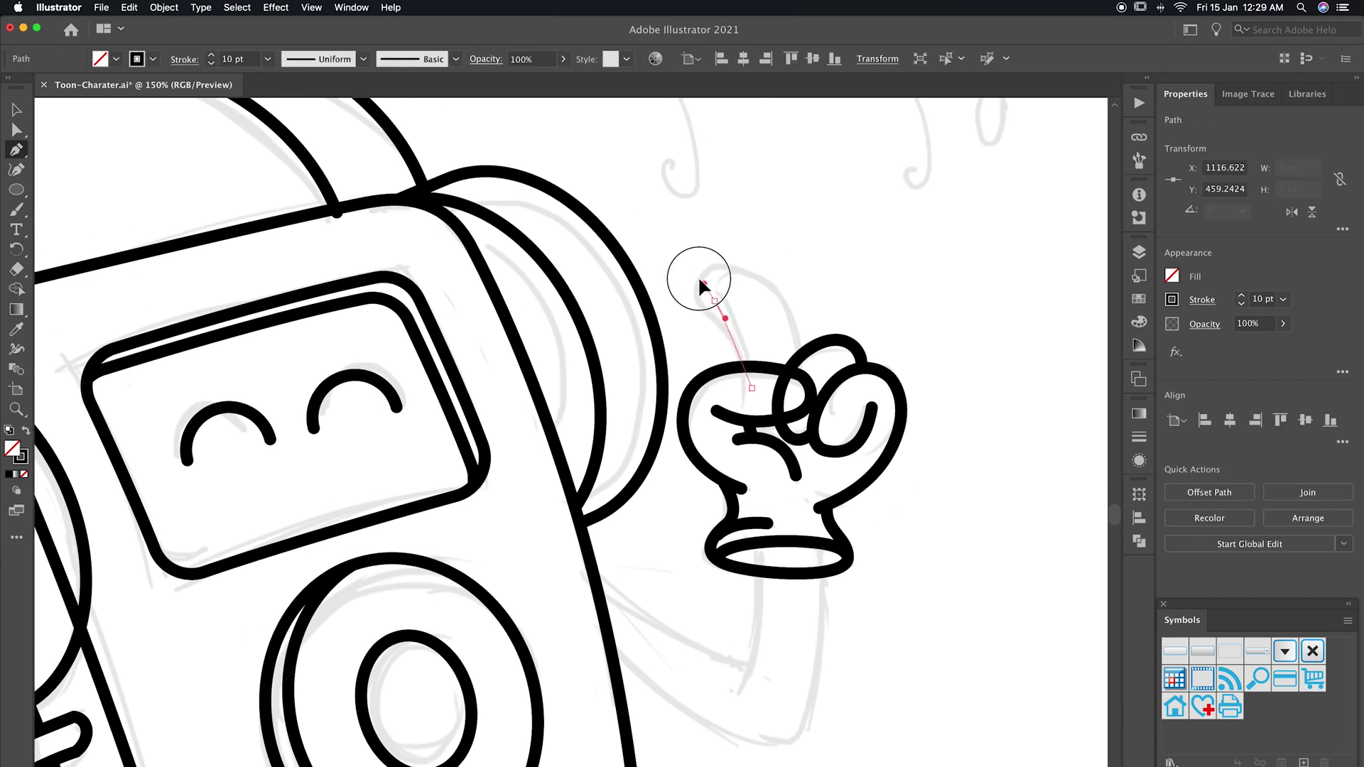
pyautogui.moveTo(715, 300); pyautogui.dragTo(695, 270)
pyautogui.click(803, 358)
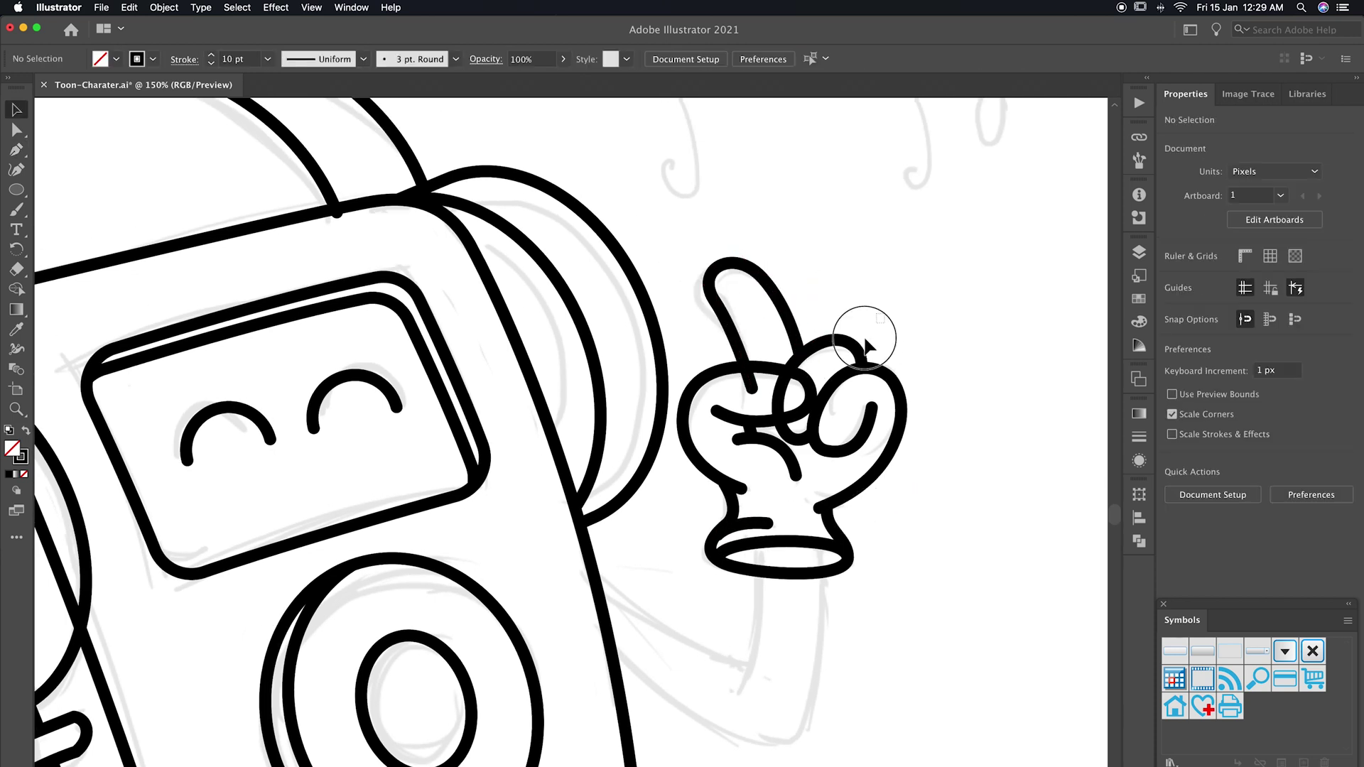
pyautogui.hotkey('shift', 'm')
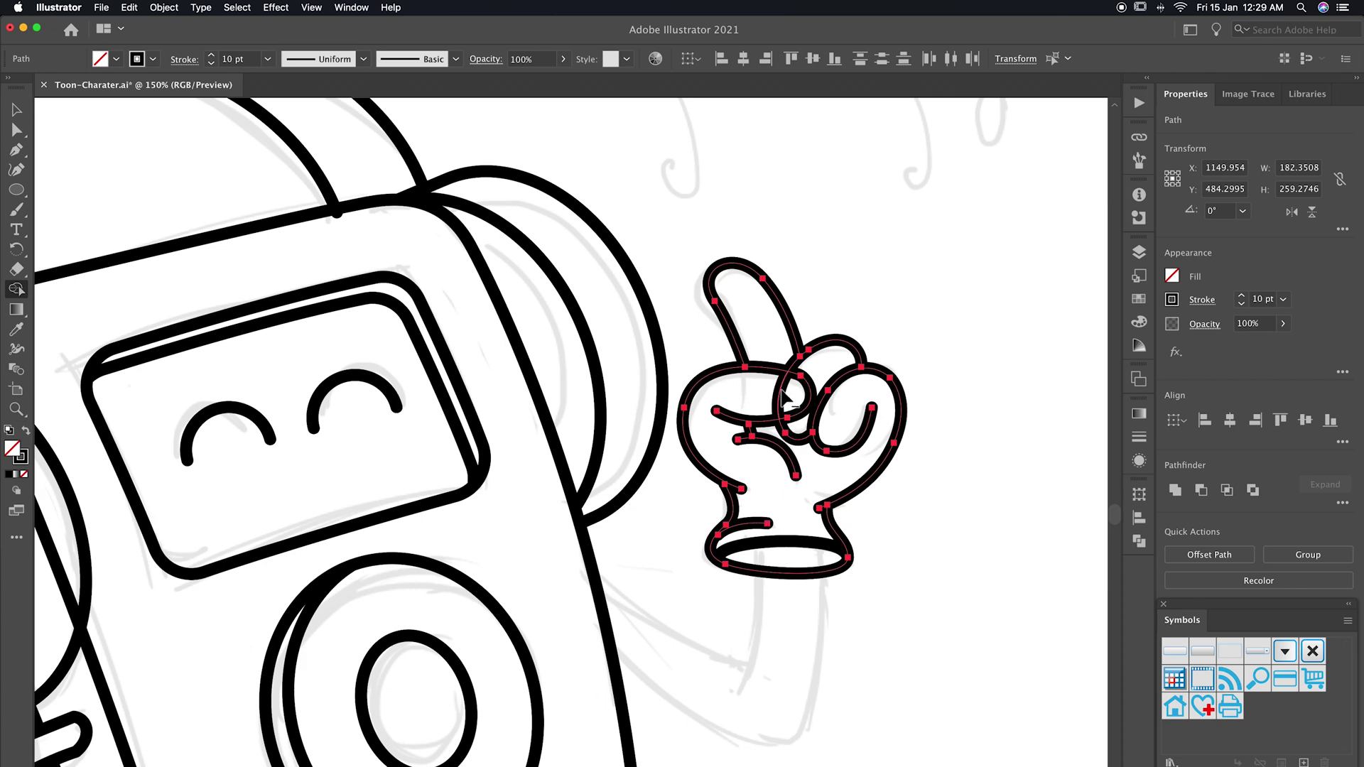
pyautogui.press('super+shift+a')
# Draw the arm's inner curved line down from the glove cuff.
pyautogui.press('p')
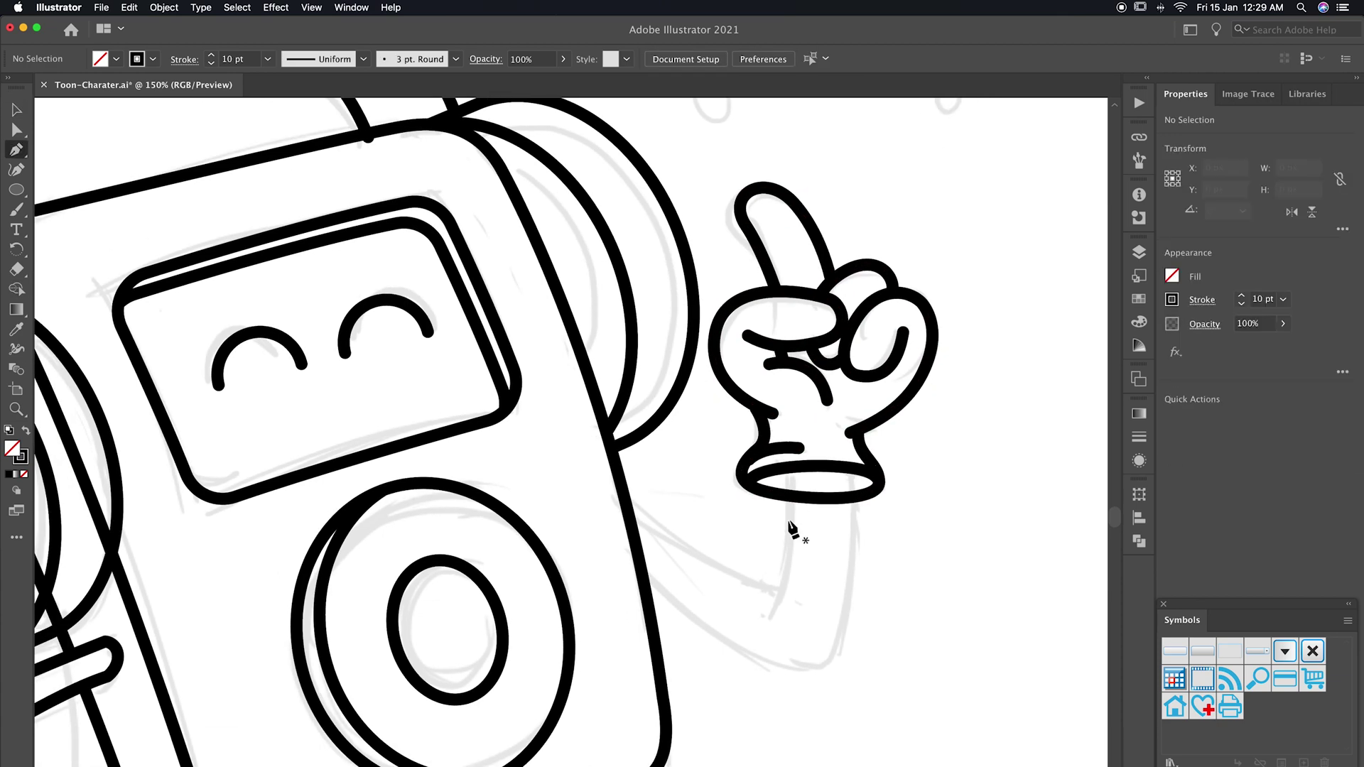
pyautogui.scroll(-5, 808, 487)
pyautogui.click(820, 405)
pyautogui.moveTo(808, 555); pyautogui.dragTo(867, 548)
pyautogui.press('a')
pyautogui.click(818, 409)
# Draw the outer arm line from the cuff and smooth its elbow curve.
pyautogui.press('p')
pyautogui.click(877, 405)
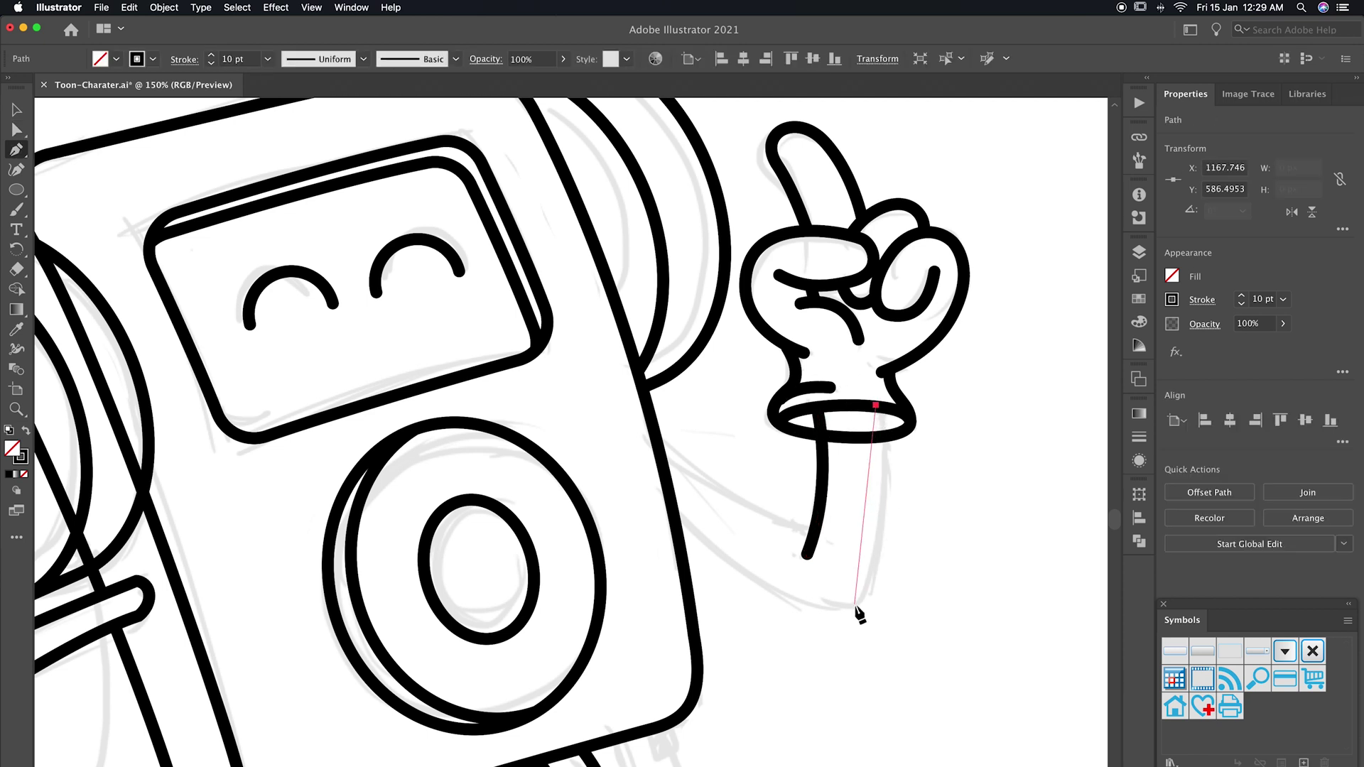
pyautogui.click(673, 523)
pyautogui.moveTo(816, 667); pyautogui.dragTo(819, 654)
pyautogui.press('a')
pyautogui.click(675, 524)
pyautogui.moveTo(674, 523); pyautogui.dragTo(713, 581)
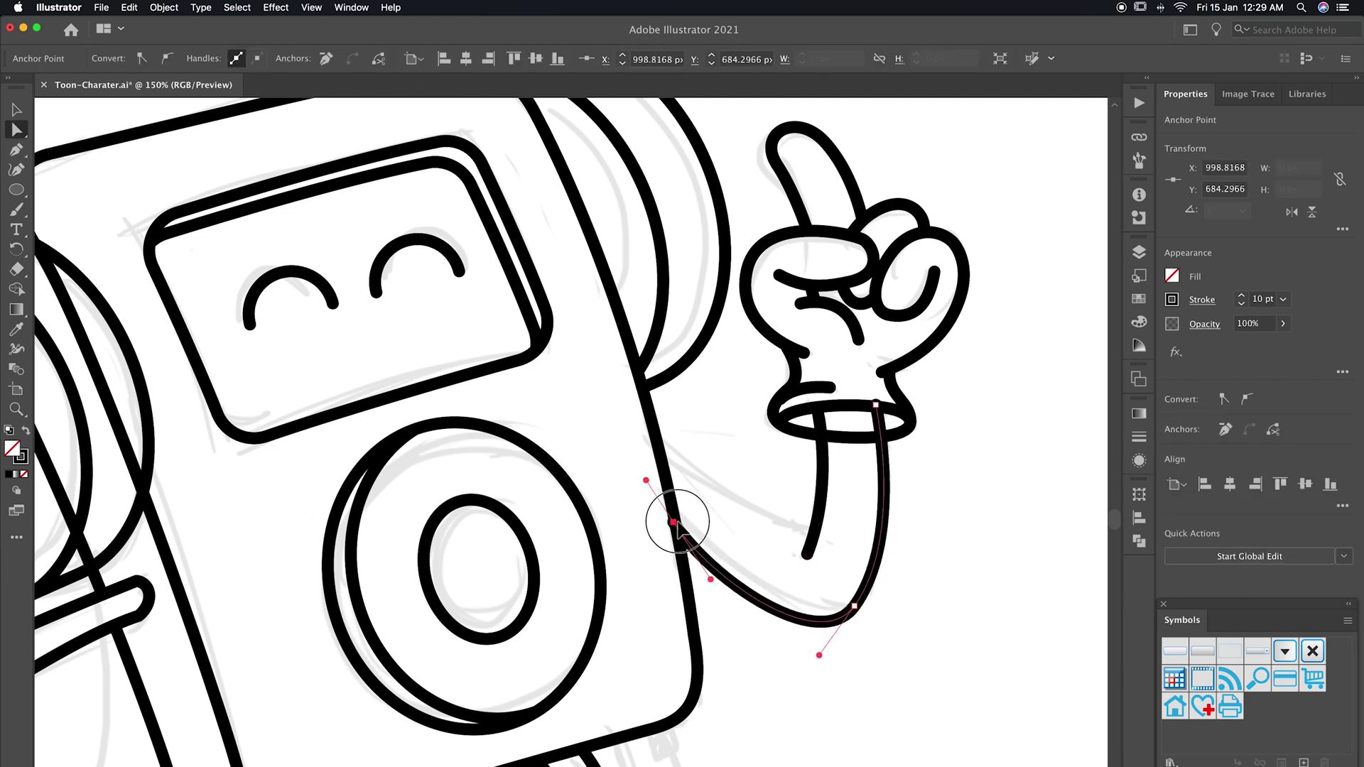
# Draw the lower arm stroke from the iPod body toward the elbow.
pyautogui.press('p')
pyautogui.click(659, 457)
pyautogui.moveTo(872, 546)
pyautogui.mouseDown()
pyautogui.moveTo(889, 548)
pyautogui.moveTo(850, 561)
pyautogui.mouseUp()
pyautogui.press('a')
pyautogui.click(796, 434)
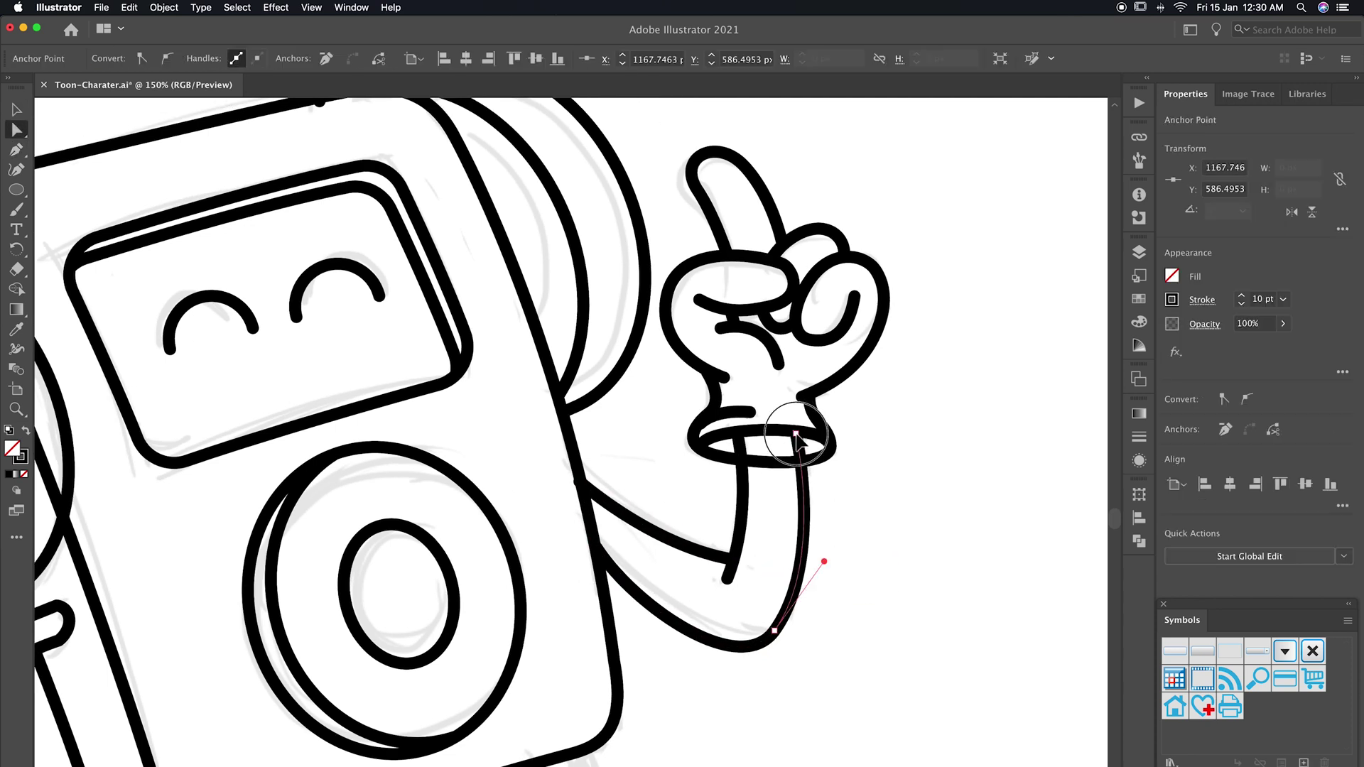
pyautogui.click(862, 450)
# Select the arm path and its anchor where it meets the iPod body.
pyautogui.click(737, 480)
pyautogui.press('q')
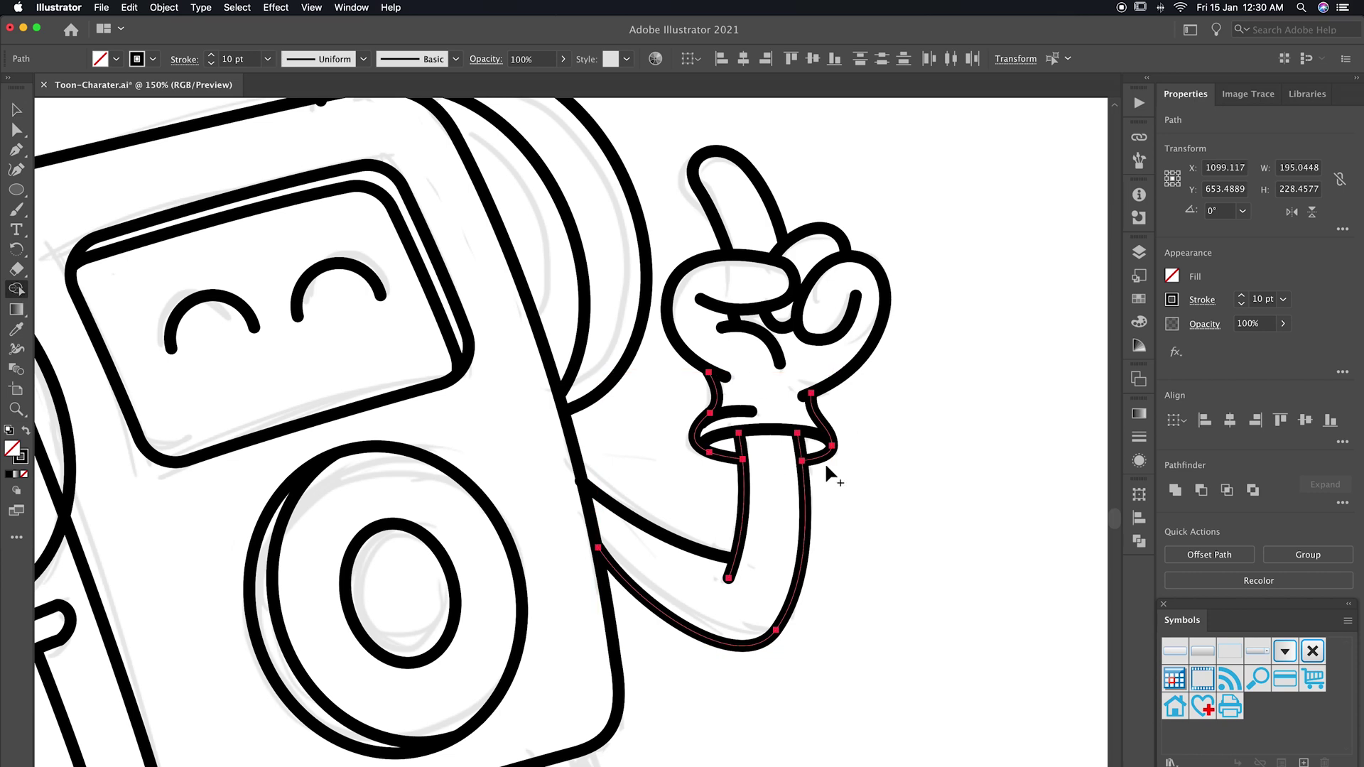
pyautogui.hscroll(-5, 799, 473)
pyautogui.press('a')
pyautogui.click(684, 486)
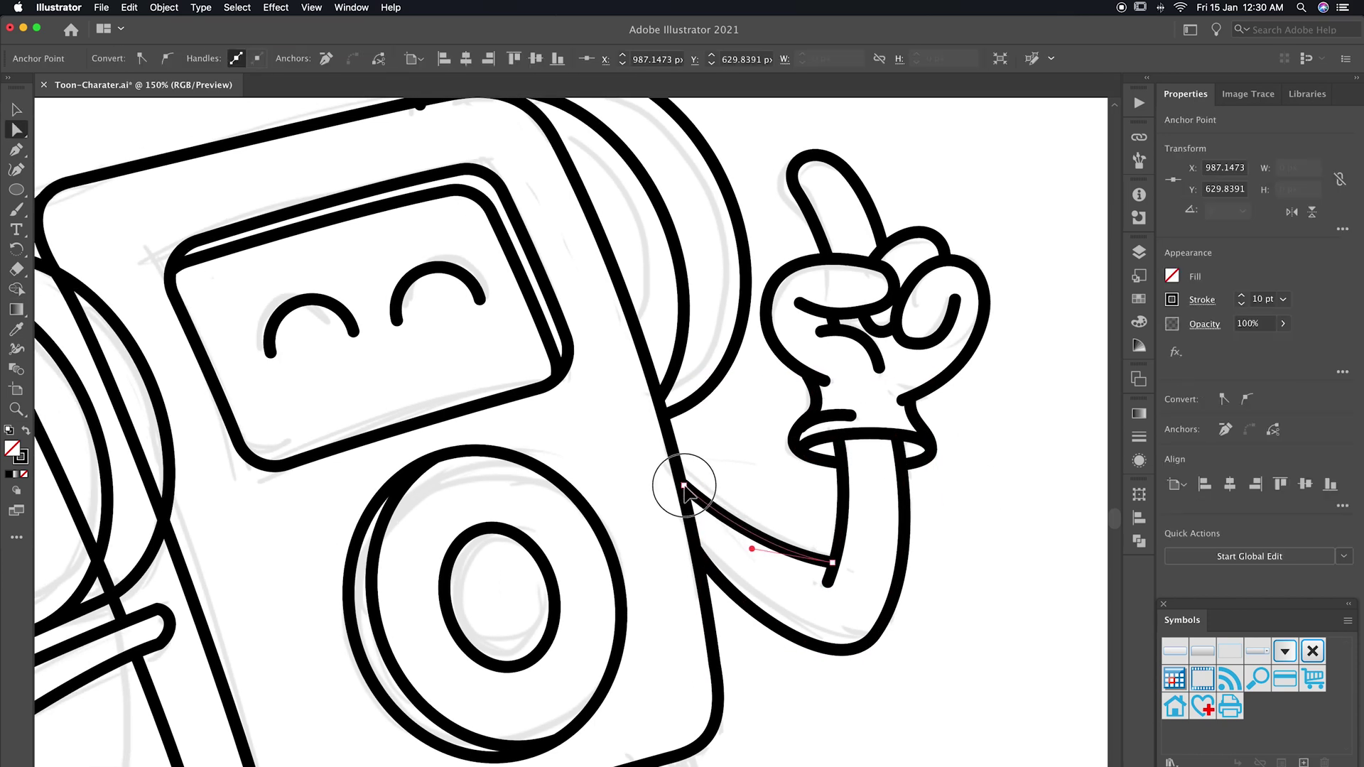
# Merge the left headphone earcup into one shape with the Shape Builder.
pyautogui.press('v')
pyautogui.press('a')
pyautogui.press('v')
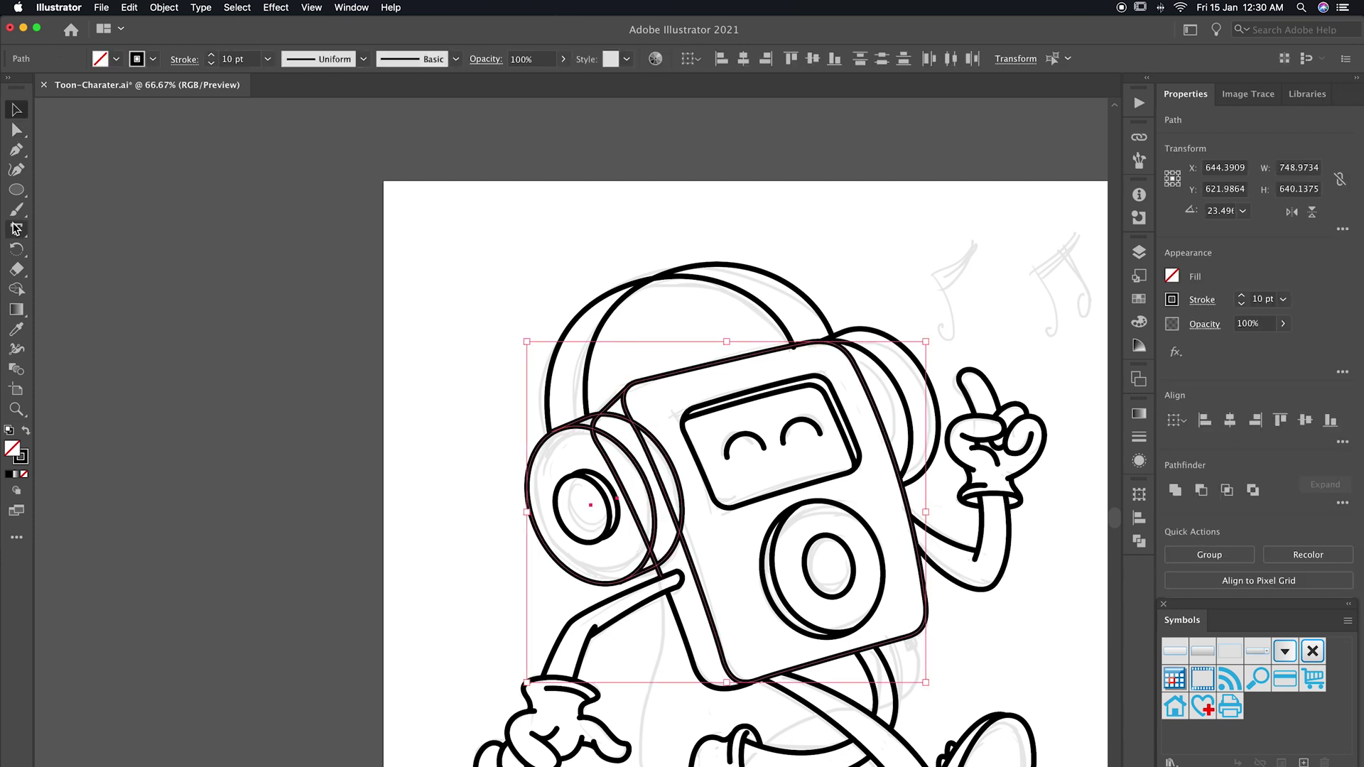
pyautogui.click(15, 289)
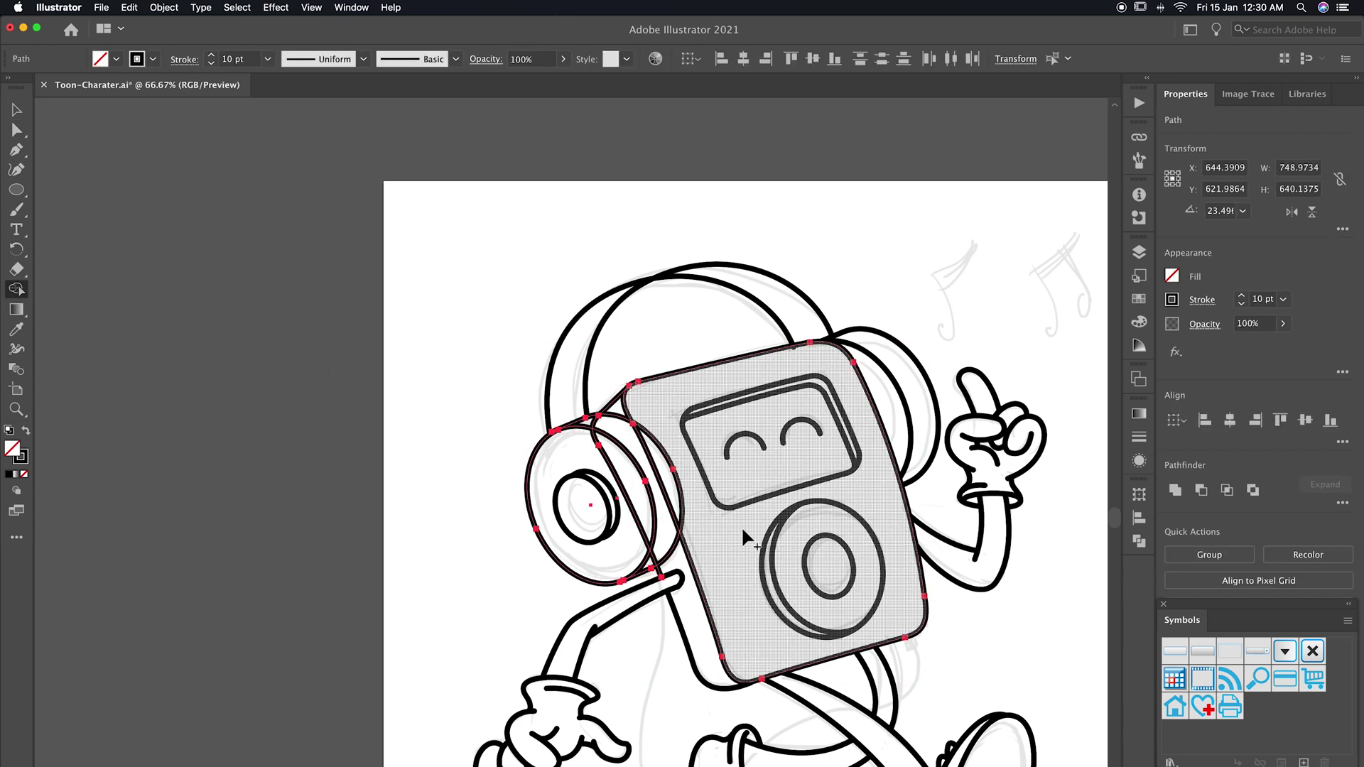
pyautogui.click(636, 464)
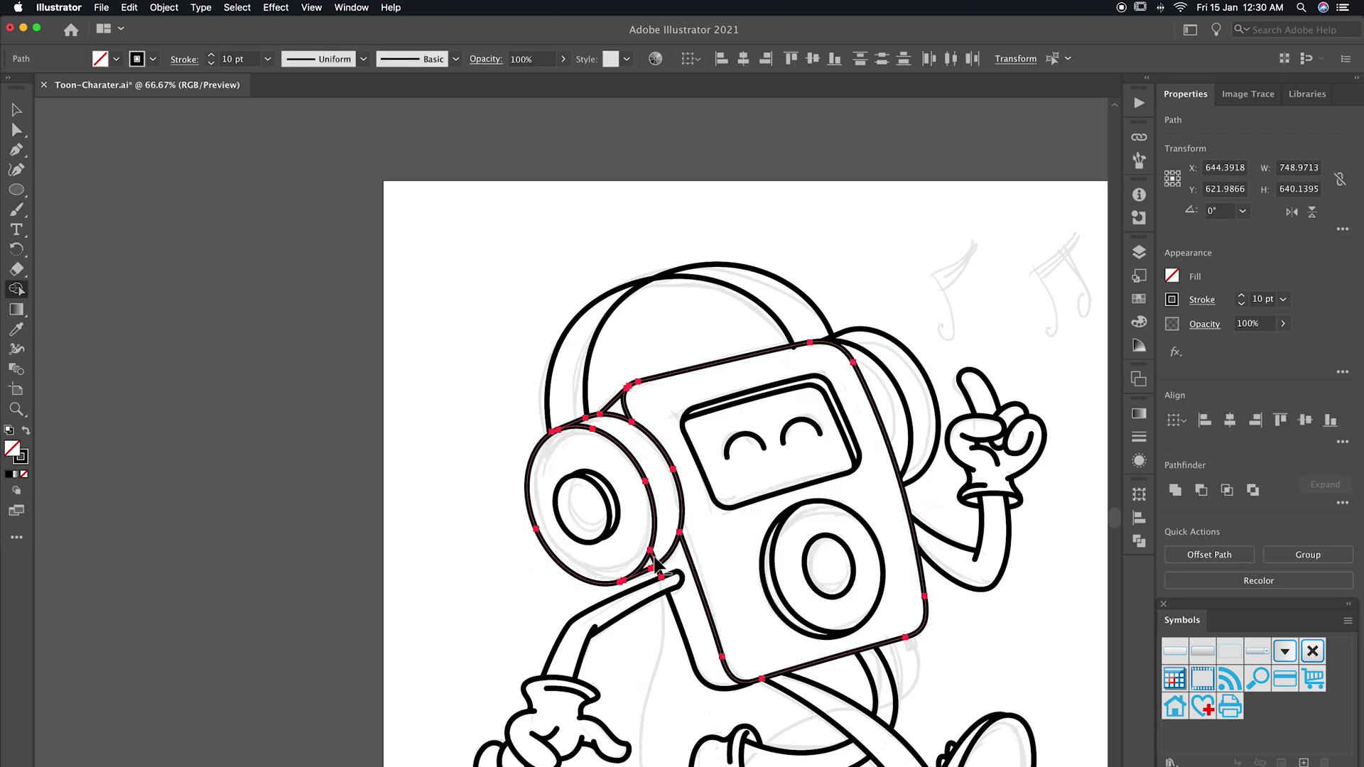
# Clear the selection and zoom in to inspect the headband path.
pyautogui.press('a')
pyautogui.hotkey('ctrl', 'shift', 'a')
pyautogui.scroll(-5, 642, 169)
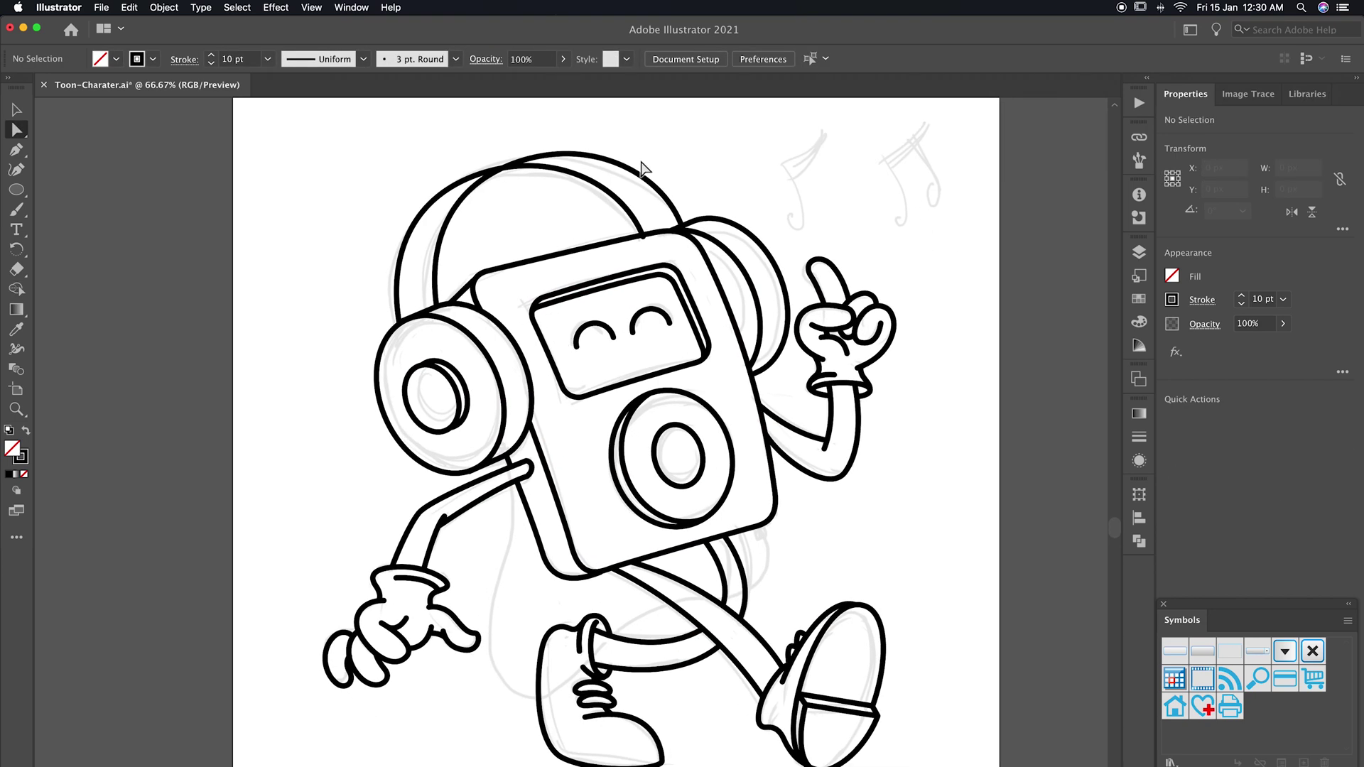
pyautogui.click(647, 238)
pyautogui.hotkey('ctrl', '=')
pyautogui.hotkey('ctrl', '=')
pyautogui.hotkey('ctrl', '=')
pyautogui.click(715, 380)
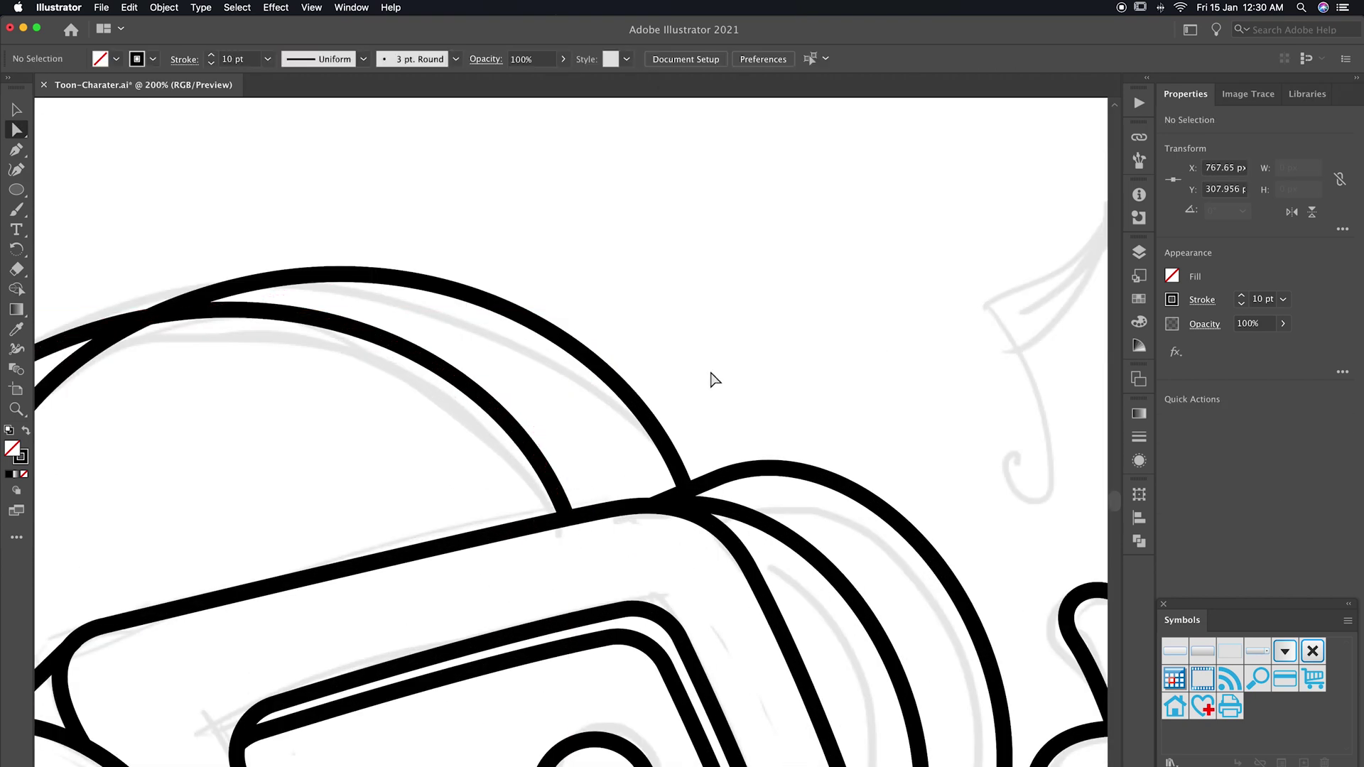
pyautogui.scroll(-5, 732, 409)
pyautogui.scroll(-1, 732, 409)
pyautogui.scroll(1, 749, 497)
pyautogui.scroll(3, 744, 515)
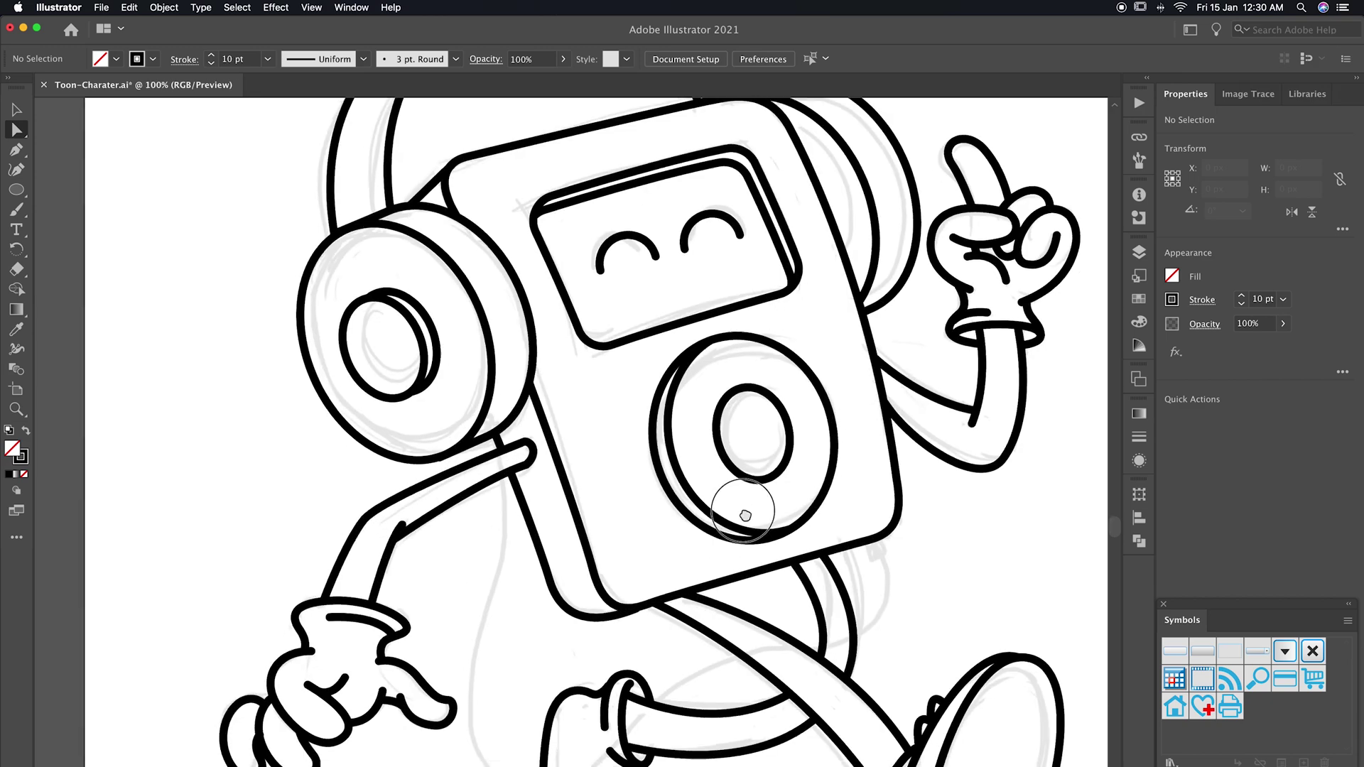
# Pen-draw a small square plug cap where the cord meets the arm end.
pyautogui.press('p')
pyautogui.scroll(-2, 639, 441)
pyautogui.hscroll(-2, 640, 440)
pyautogui.click(552, 393)
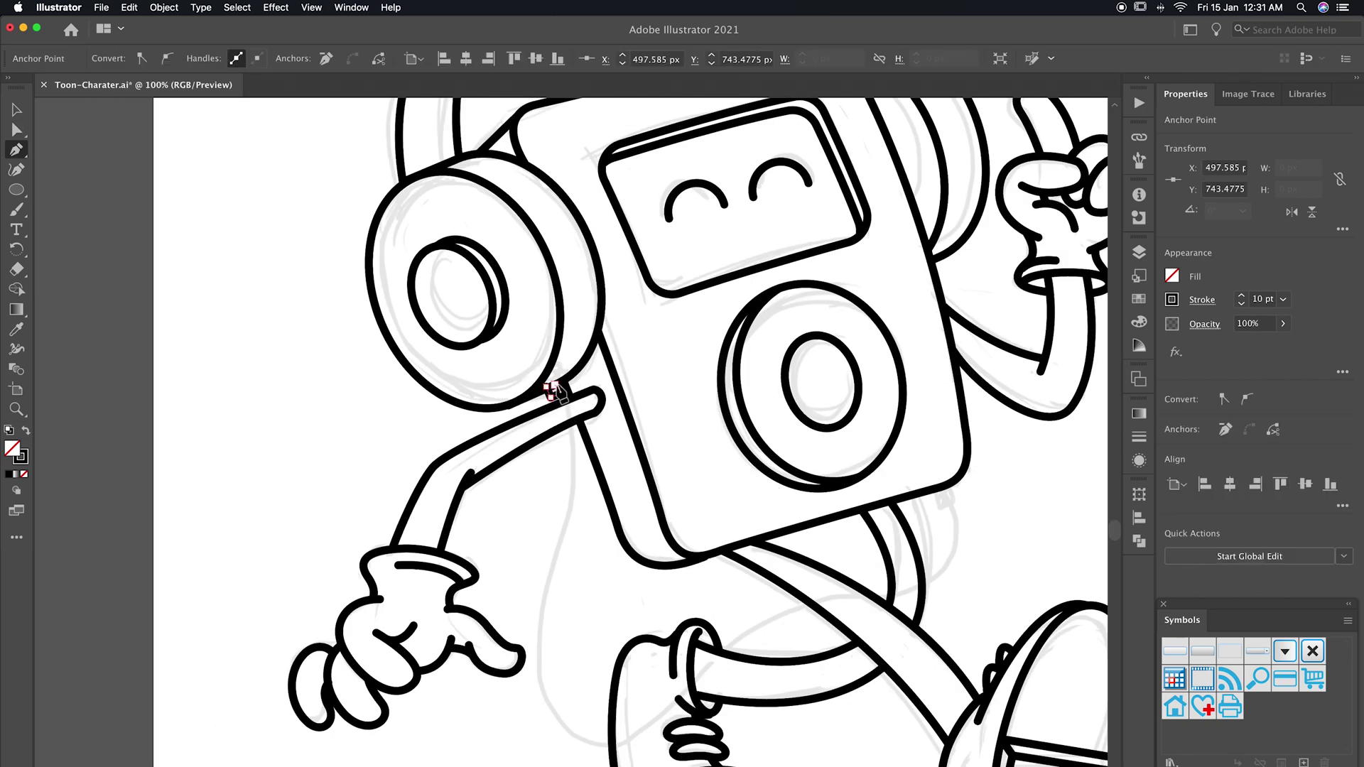
pyautogui.scroll(3, 552, 393)
pyautogui.moveTo(592, 540); pyautogui.dragTo(594, 535)
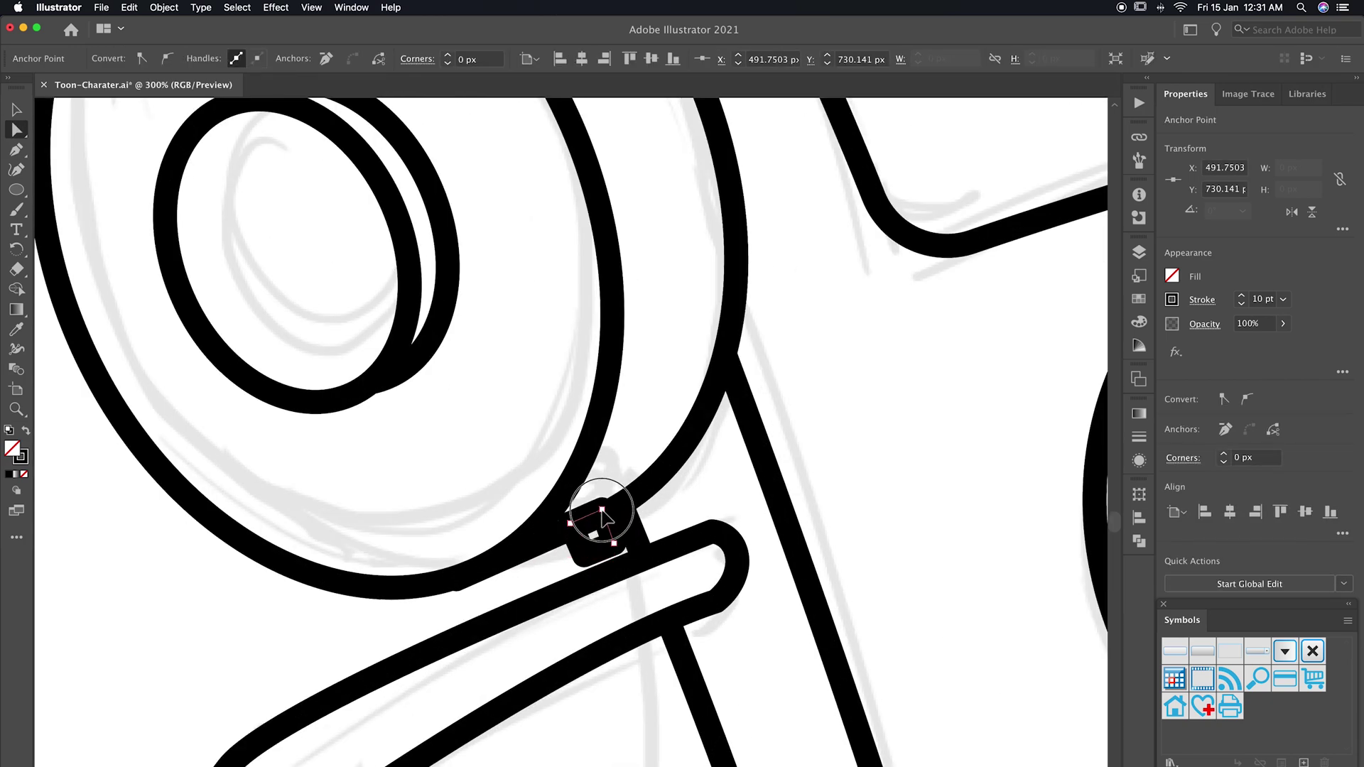
pyautogui.scroll(-5, 533, 588)
pyautogui.click(484, 416)
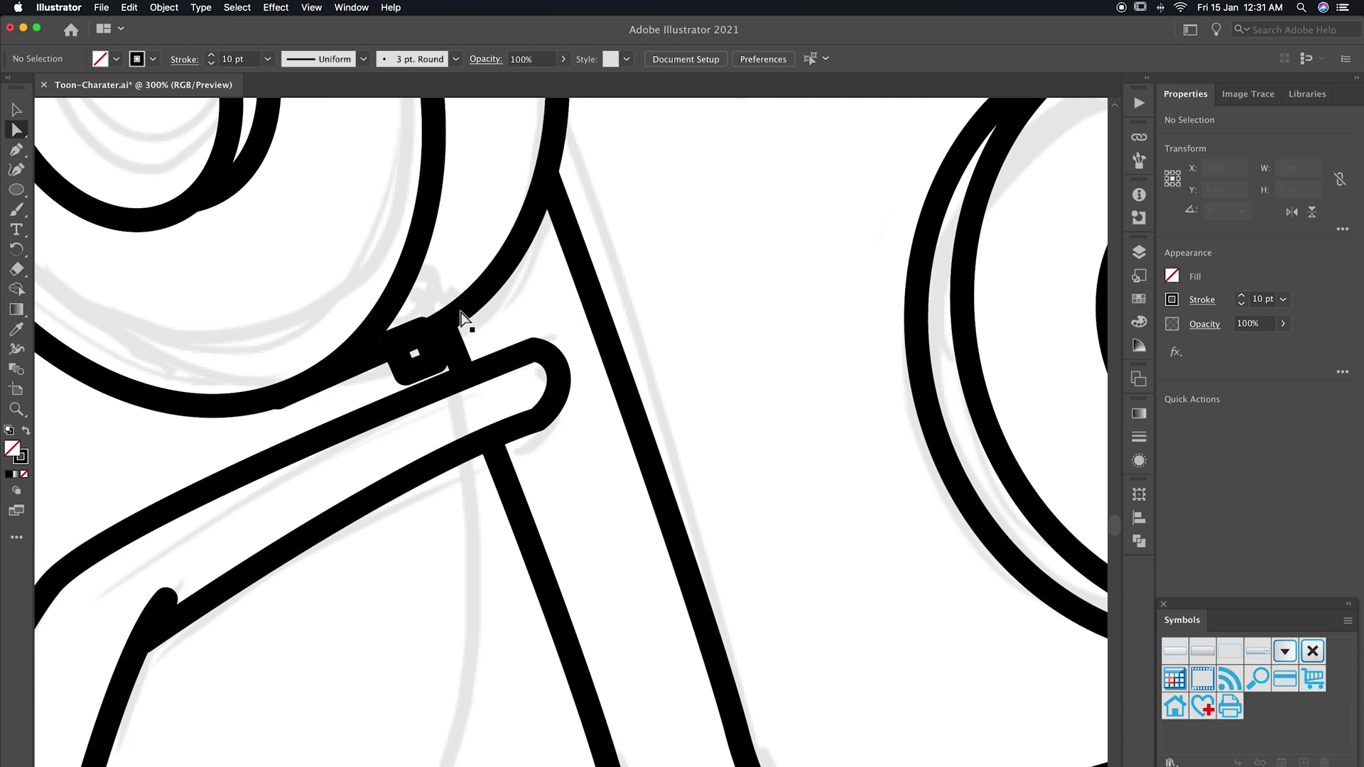
pyautogui.click(278, 396)
# Add a matching small square plug under the bottom of the player body.
pyautogui.scroll(-3, 330, 270)
pyautogui.press('p')
pyautogui.click(805, 366)
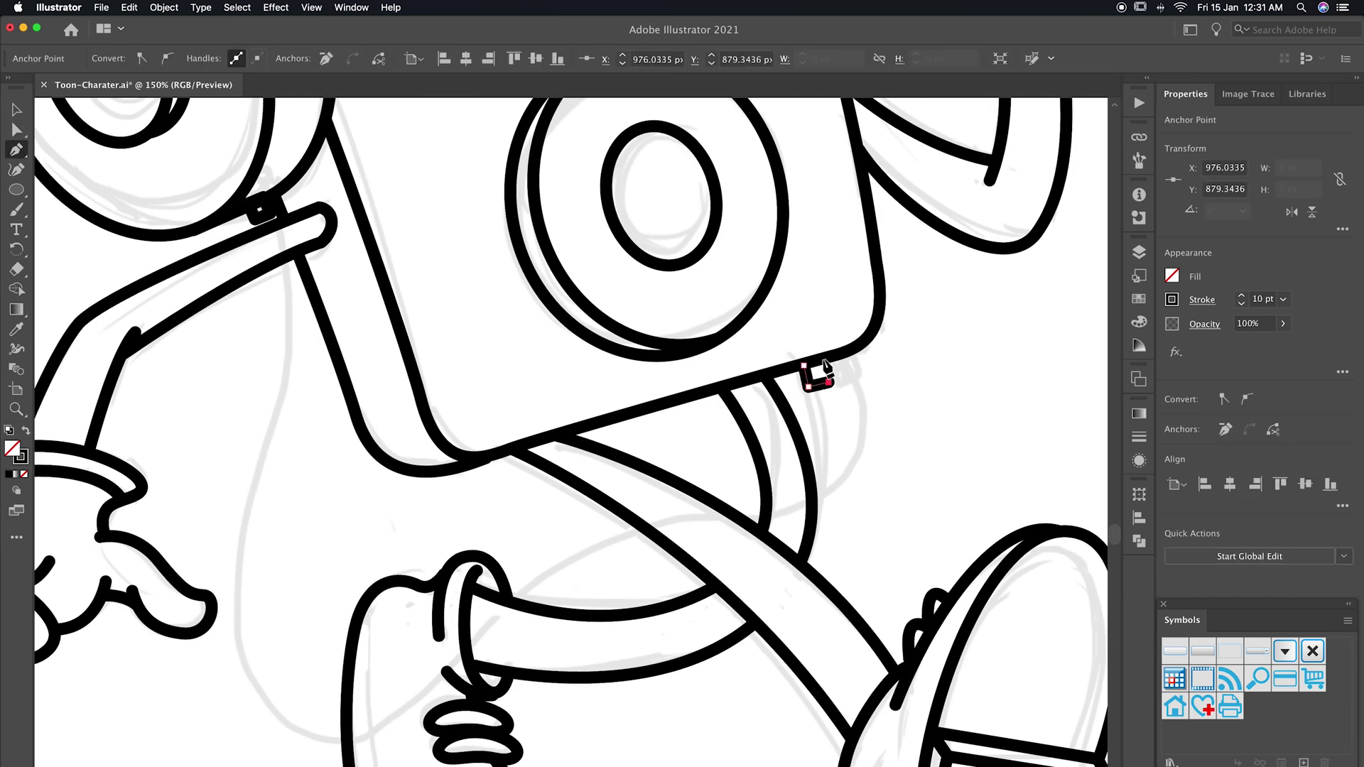
pyautogui.click(833, 390)
pyautogui.scroll(-2, 833, 390)
pyautogui.click(822, 411)
pyautogui.click(1030, 478)
pyautogui.scroll(-2, 1030, 478)
pyautogui.press('p')
pyautogui.click(440, 400)
# Draw the curved cord from the arm plug, looping around the legs to the player's base.
pyautogui.moveTo(440, 508); pyautogui.dragTo(412, 563)
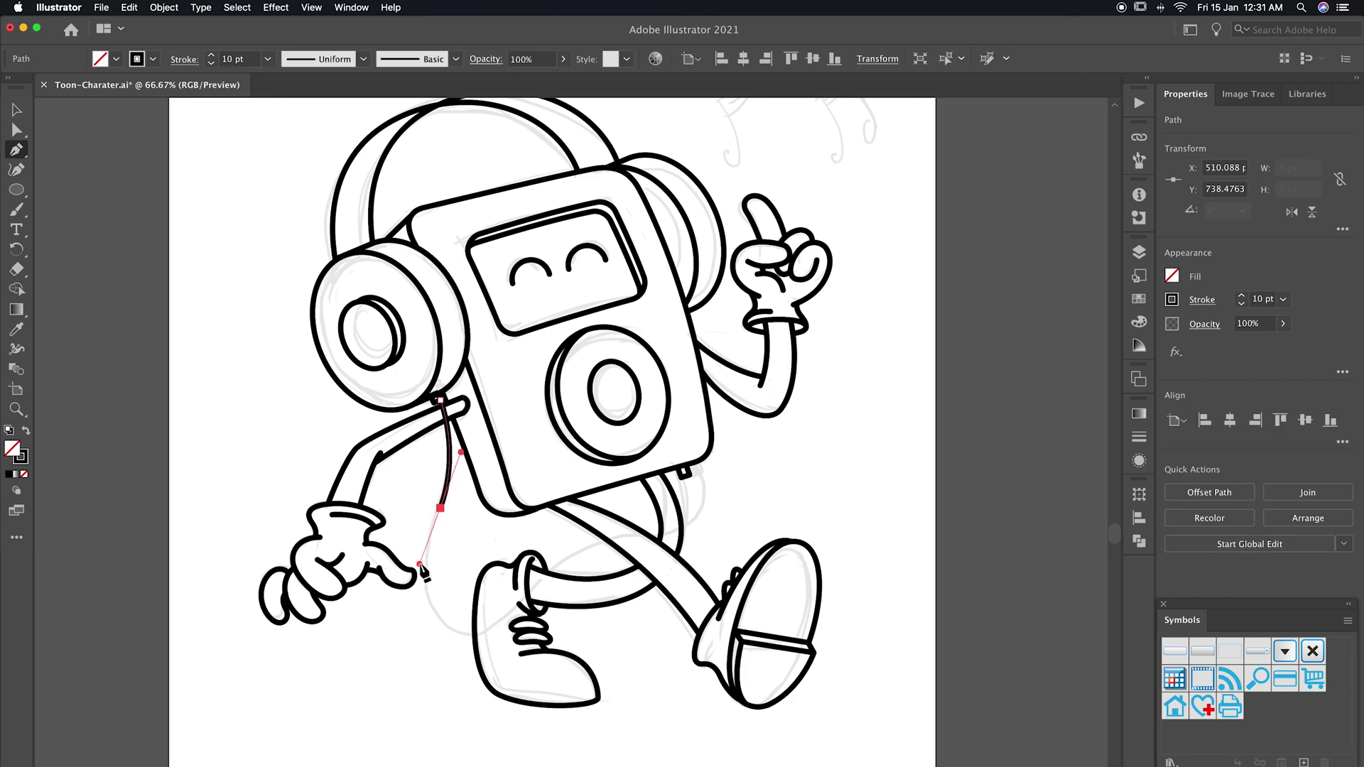
pyautogui.moveTo(457, 624); pyautogui.dragTo(504, 633)
pyautogui.moveTo(571, 553); pyautogui.dragTo(592, 537)
pyautogui.moveTo(684, 540); pyautogui.dragTo(719, 555)
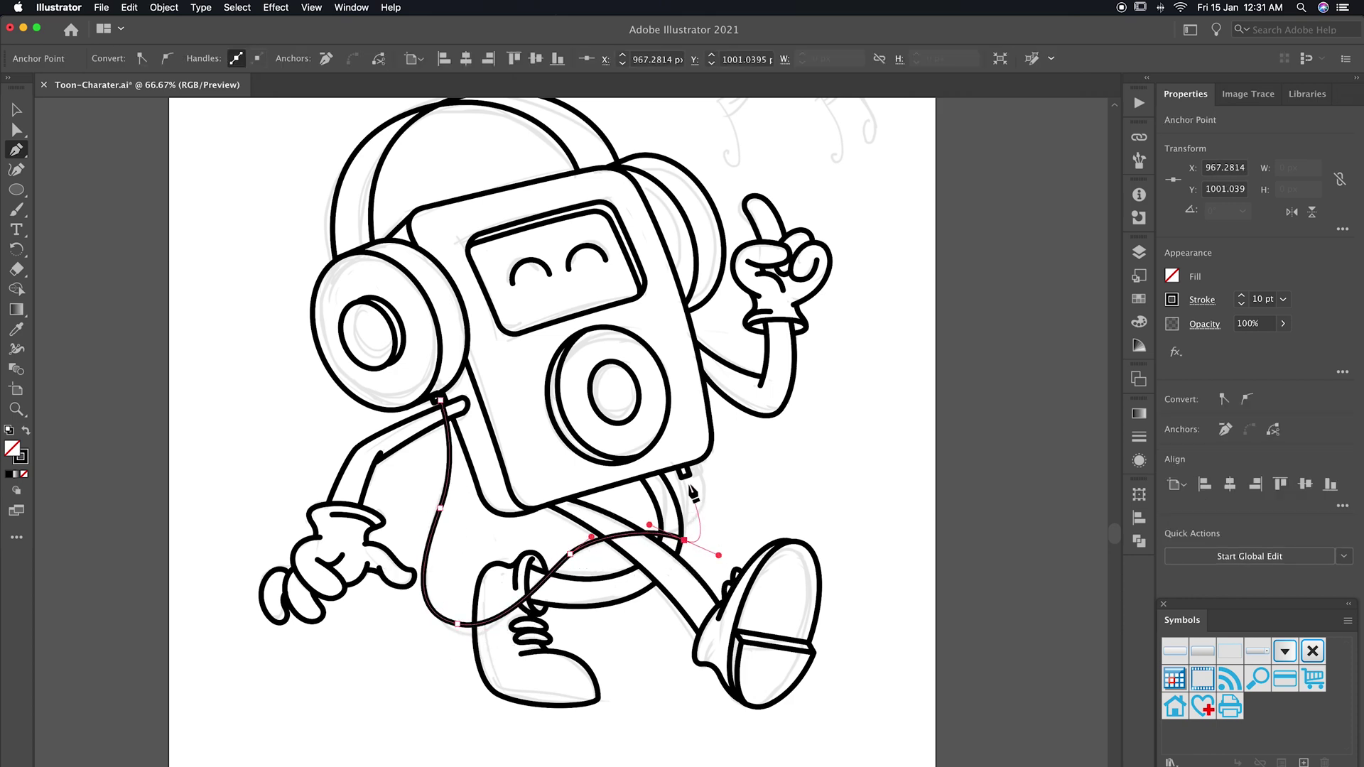
pyautogui.keyDown('super'); pyautogui.click(685, 541); pyautogui.keyUp('super')
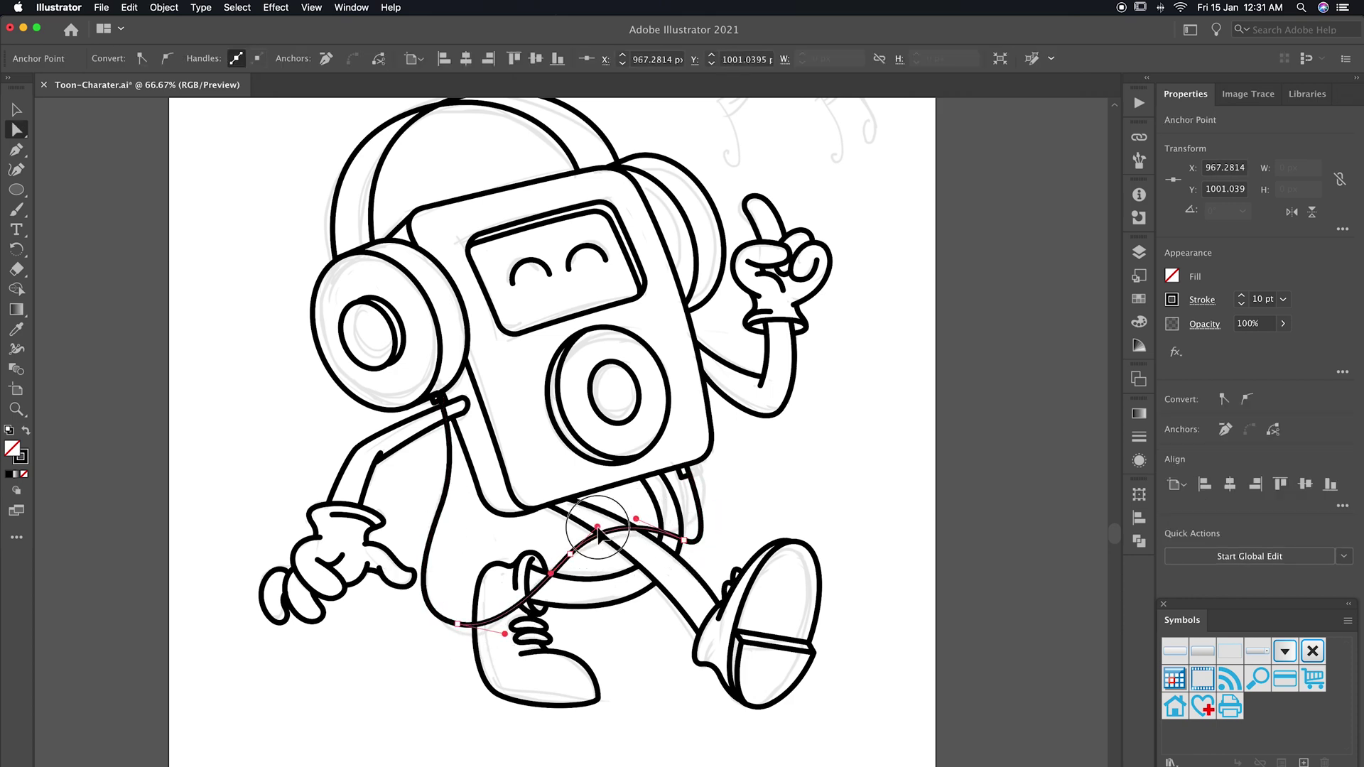
# Smooth the cord's top curve near the plug by adjusting its anchors and handles.
pyautogui.scroll(2, 628, 554)
pyautogui.scroll(2, 628, 554)
pyautogui.click(581, 241)
pyautogui.moveTo(729, 591); pyautogui.dragTo(724, 582)
pyautogui.click(1247, 399)
pyautogui.moveTo(588, 316)
pyautogui.mouseDown()
pyautogui.moveTo(654, 363)
pyautogui.moveTo(676, 436)
pyautogui.moveTo(137, 377)
pyautogui.moveTo(479, 460)
pyautogui.mouseUp()
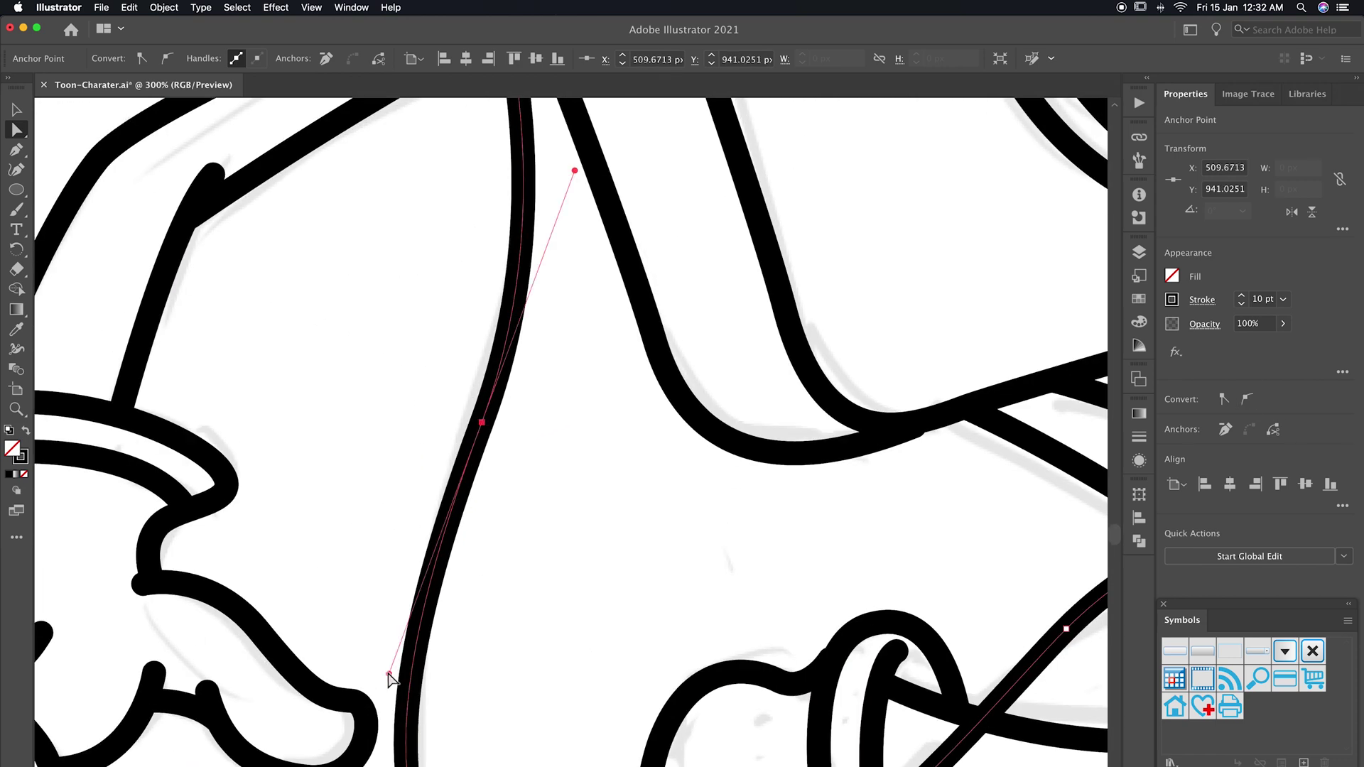
# Add a short straight detail line across the front shoe's sole.
pyautogui.moveTo(509, 159); pyautogui.dragTo(524, 356)
pyautogui.hotkey('ctrl', '0')
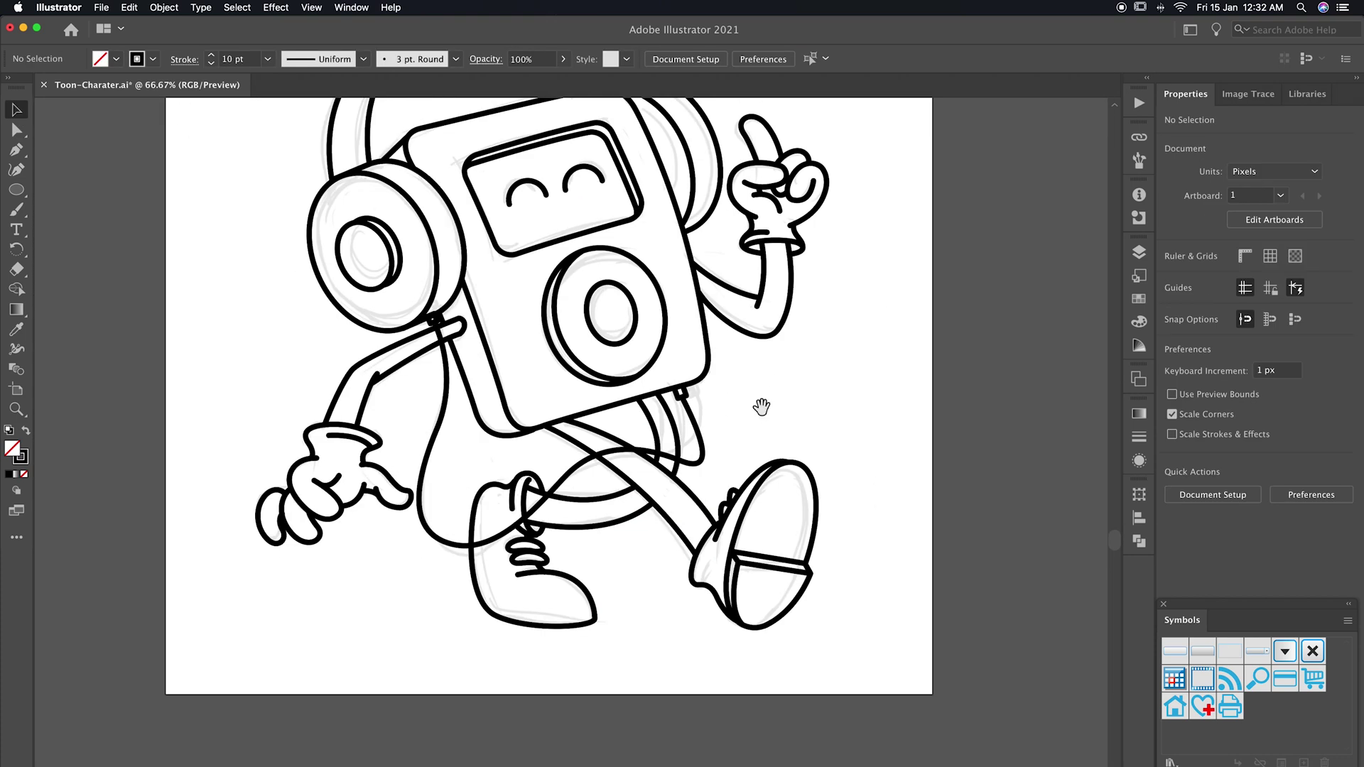
pyautogui.moveTo(762, 407); pyautogui.dragTo(798, 441)
pyautogui.press('p')
pyautogui.click(786, 570)
pyautogui.hotkey('ctrl', 'z')
pyautogui.click(785, 628)
pyautogui.click(829, 634)
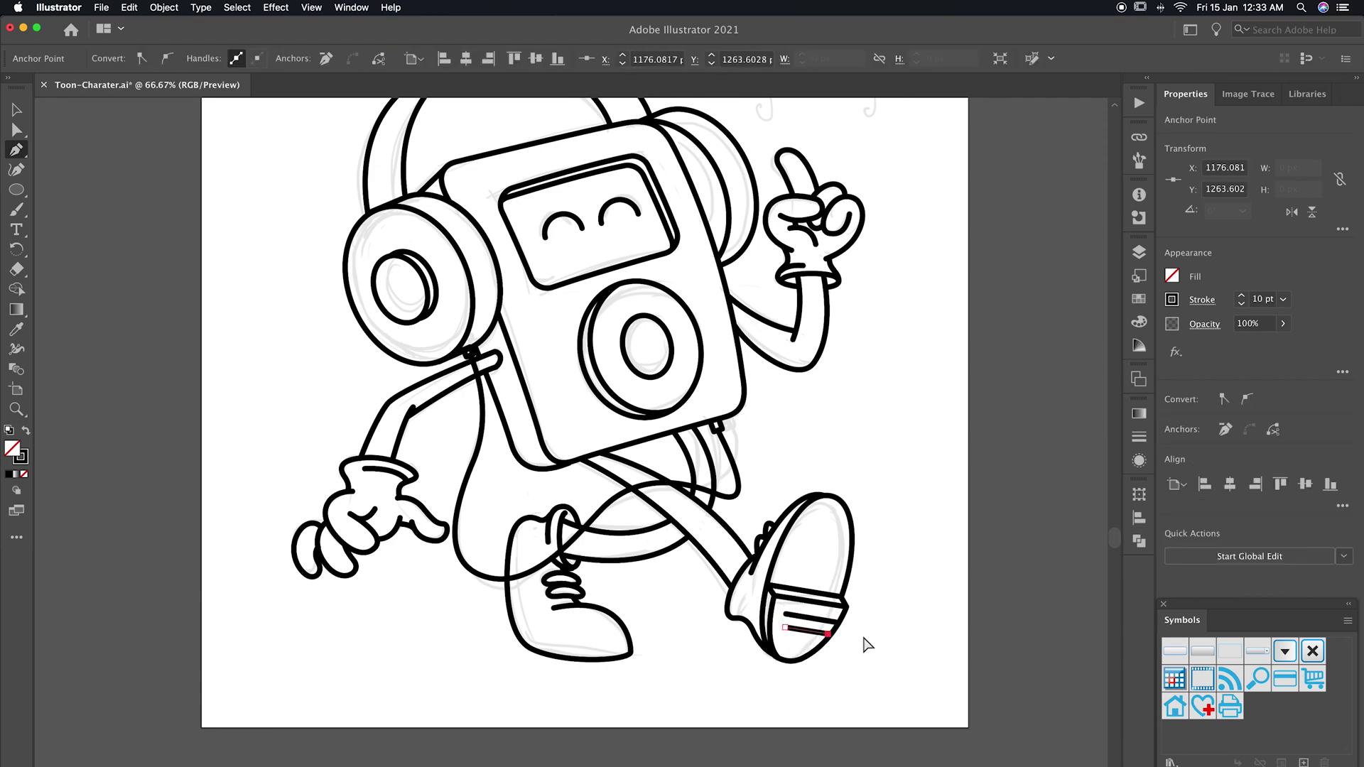
pyautogui.hotkey('ctrl', 'shift', 'a')
pyautogui.hotkey('ctrl', '-')
pyautogui.scroll(3, 642, 746)
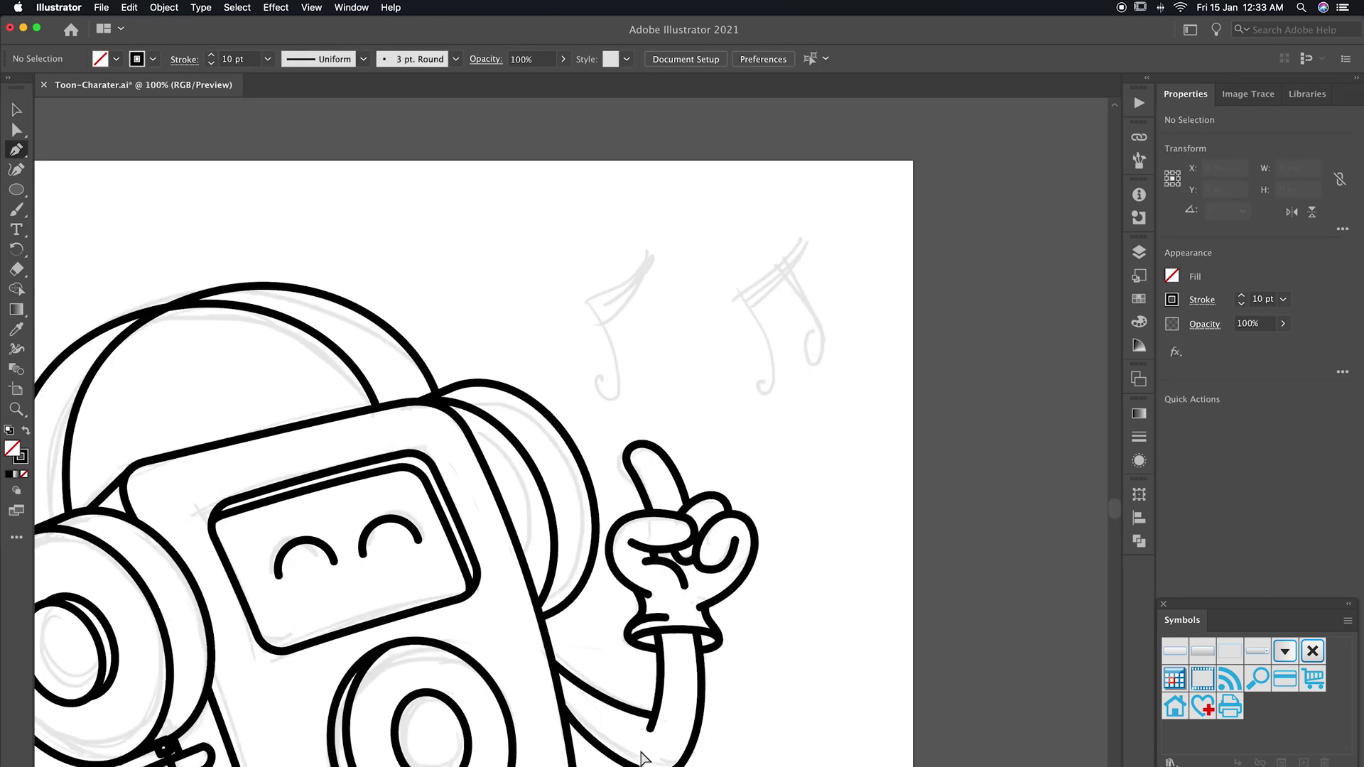
# Pen-draw a single eighth note with stem, notehead and flag above the raised hand.
pyautogui.click(589, 295)
pyautogui.moveTo(622, 363); pyautogui.dragTo(631, 388)
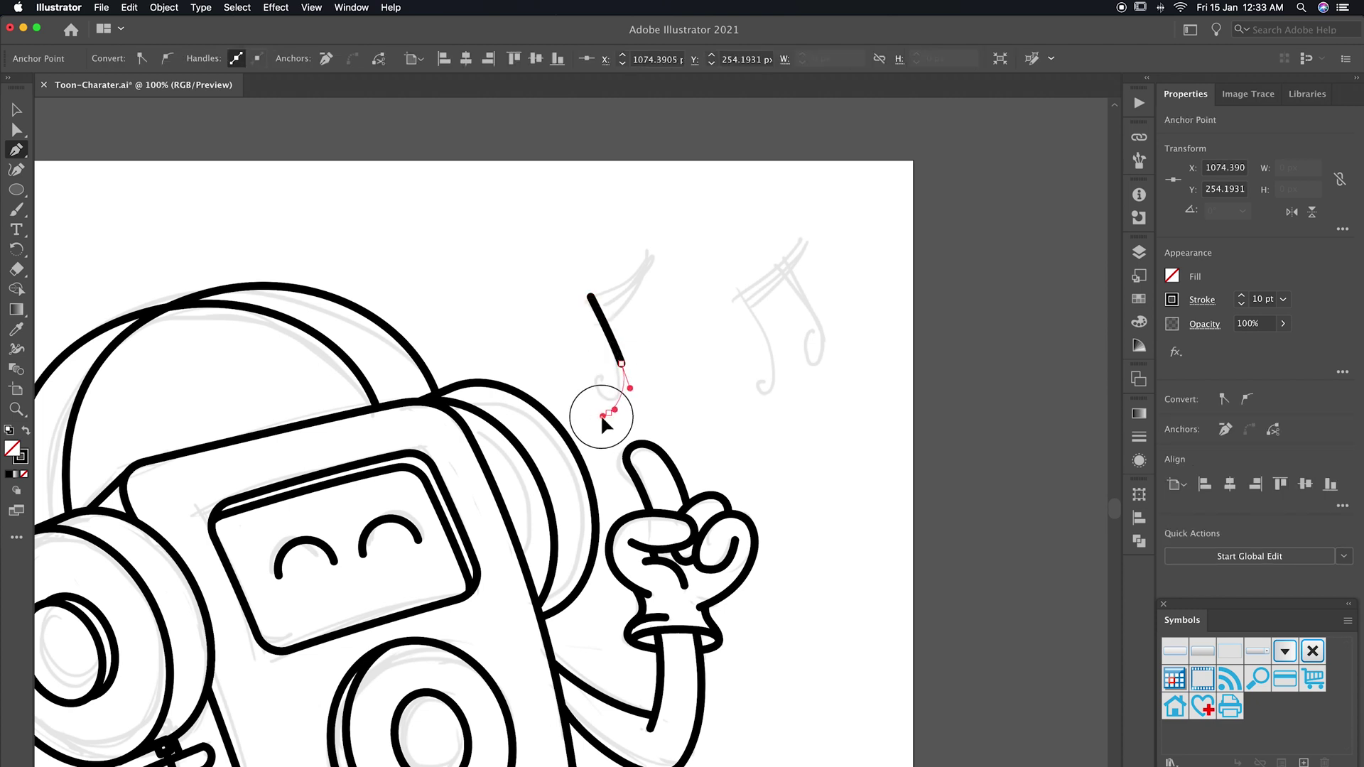
pyautogui.click(590, 296)
pyautogui.moveTo(646, 272); pyautogui.dragTo(664, 246)
pyautogui.moveTo(614, 314)
pyautogui.mouseDown()
pyautogui.moveTo(572, 334)
pyautogui.moveTo(650, 293)
pyautogui.mouseUp()
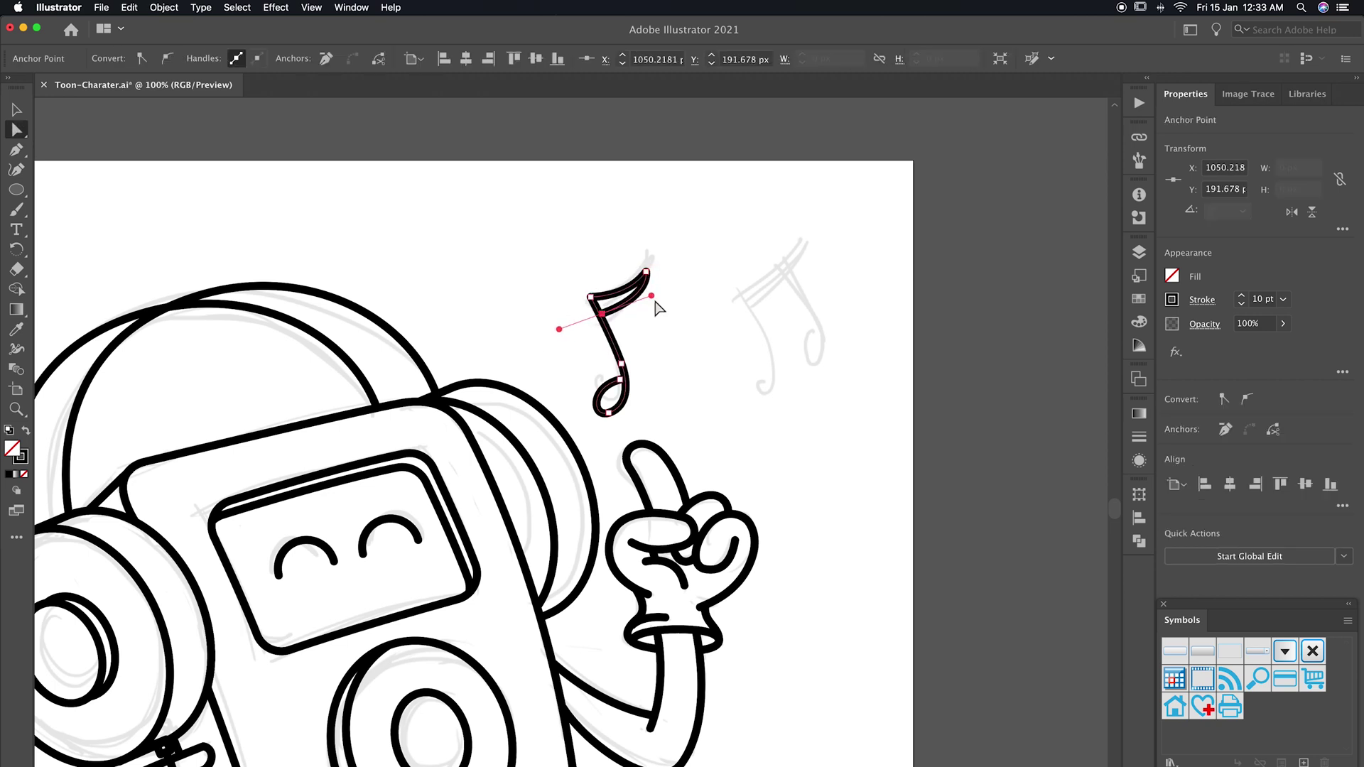
pyautogui.click(651, 293)
# Copy the note to the right and stretch the copy's flag up and right.
pyautogui.hscroll(2, 651, 292)
pyautogui.press('v')
pyautogui.moveTo(594, 341); pyautogui.dragTo(731, 326)
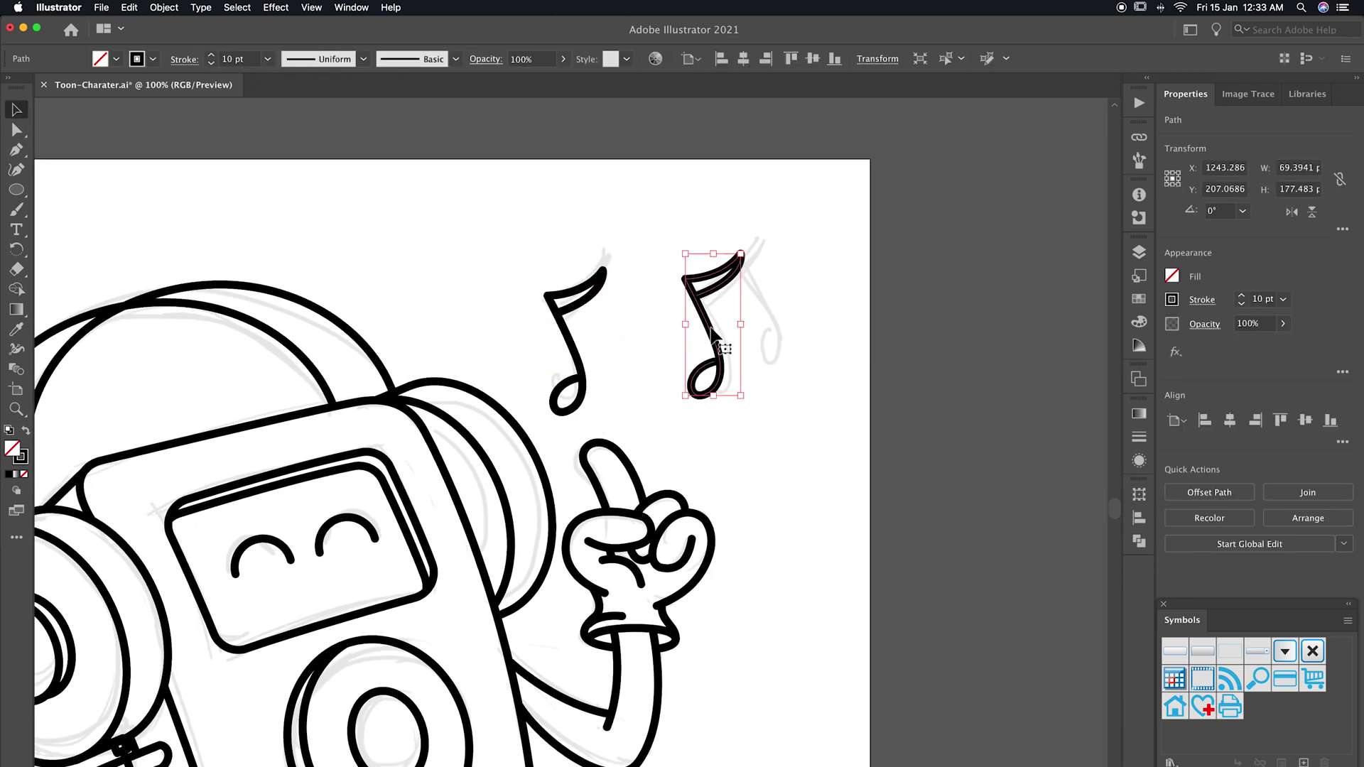
pyautogui.click(734, 297)
pyautogui.press('a')
pyautogui.moveTo(742, 257); pyautogui.dragTo(768, 238)
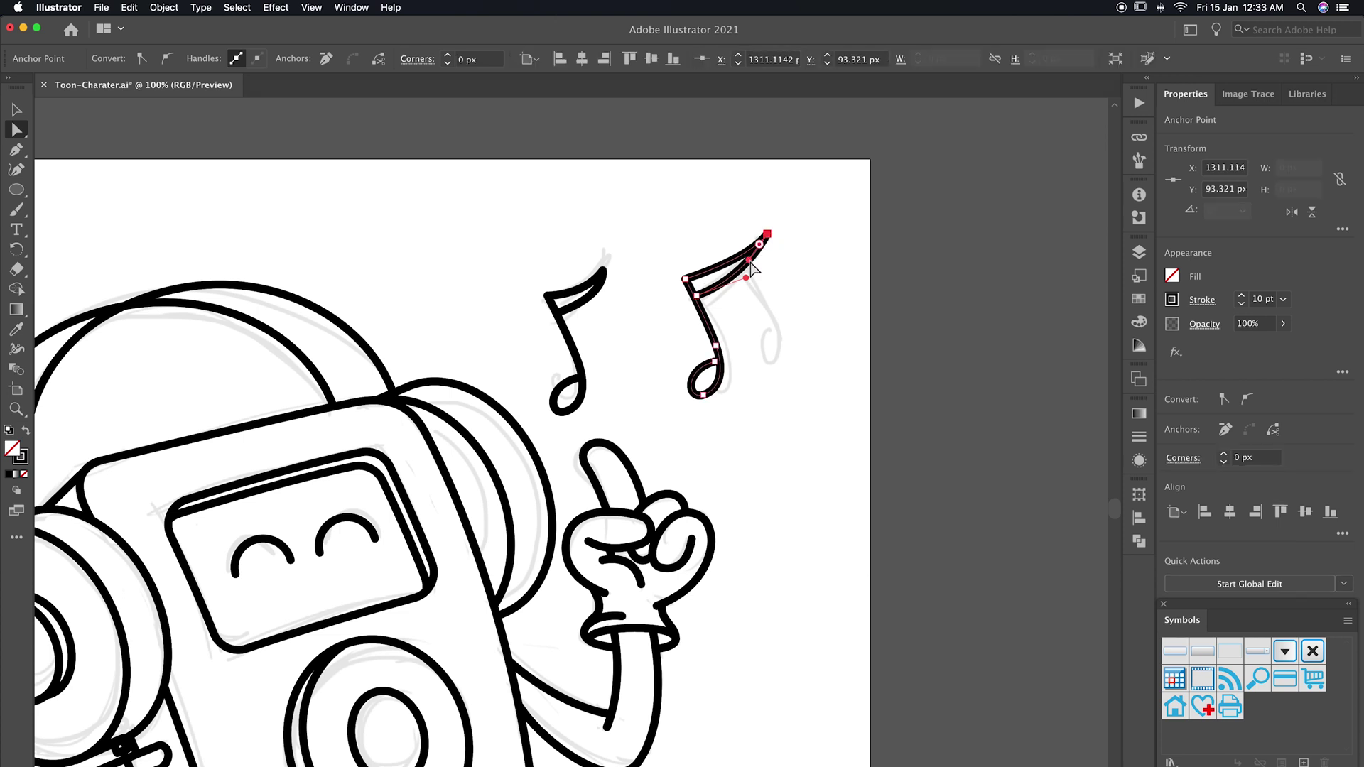
pyautogui.click(752, 420)
# Paste an extra stem under the copied flag to form the beamed double note.
pyautogui.hotkey('ctrl', 'v')
pyautogui.press('v')
pyautogui.moveTo(572, 491)
pyautogui.mouseDown()
pyautogui.moveTo(770, 292)
pyautogui.moveTo(743, 262)
pyautogui.mouseUp()
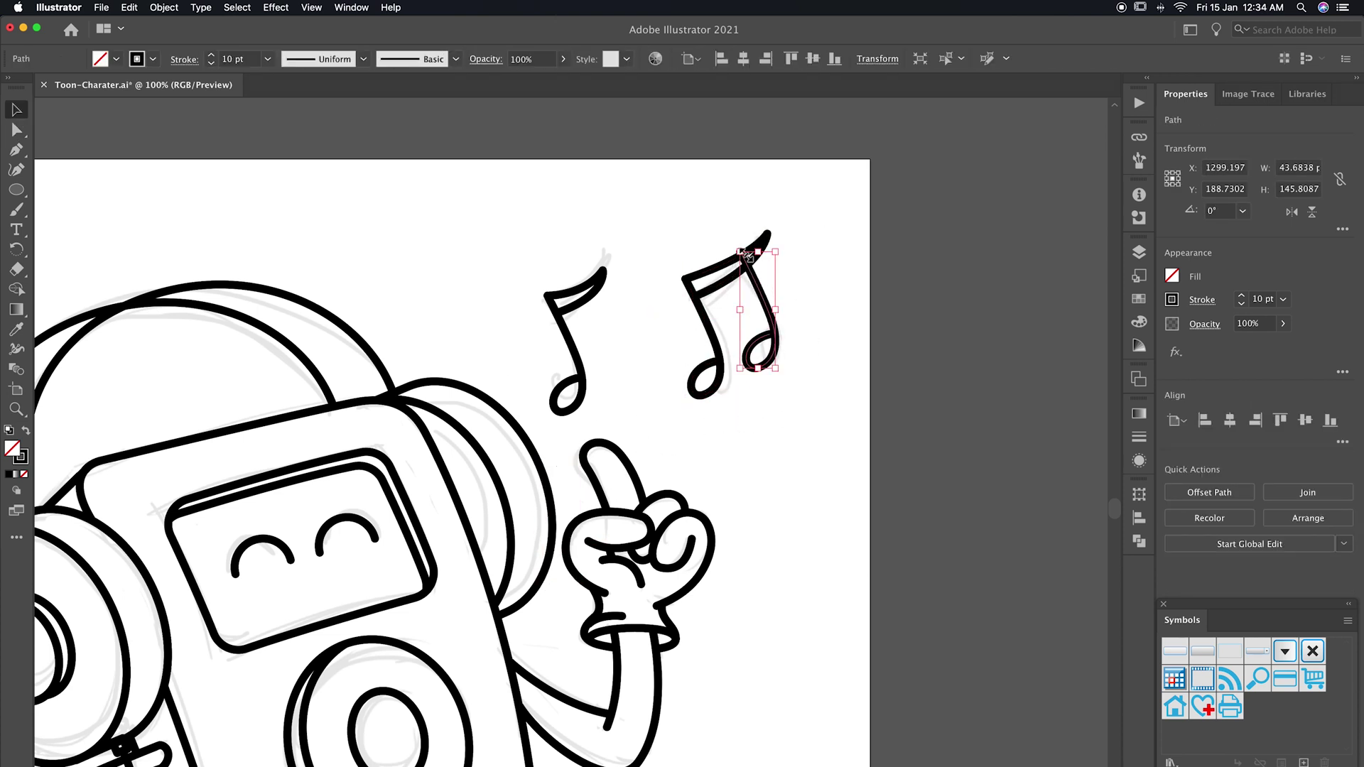
pyautogui.press('a')
pyautogui.click(740, 252)
pyautogui.click(799, 277)
pyautogui.press('v')
pyautogui.hotkey('ctrl', '-')
pyautogui.hotkey('ctrl', '-')
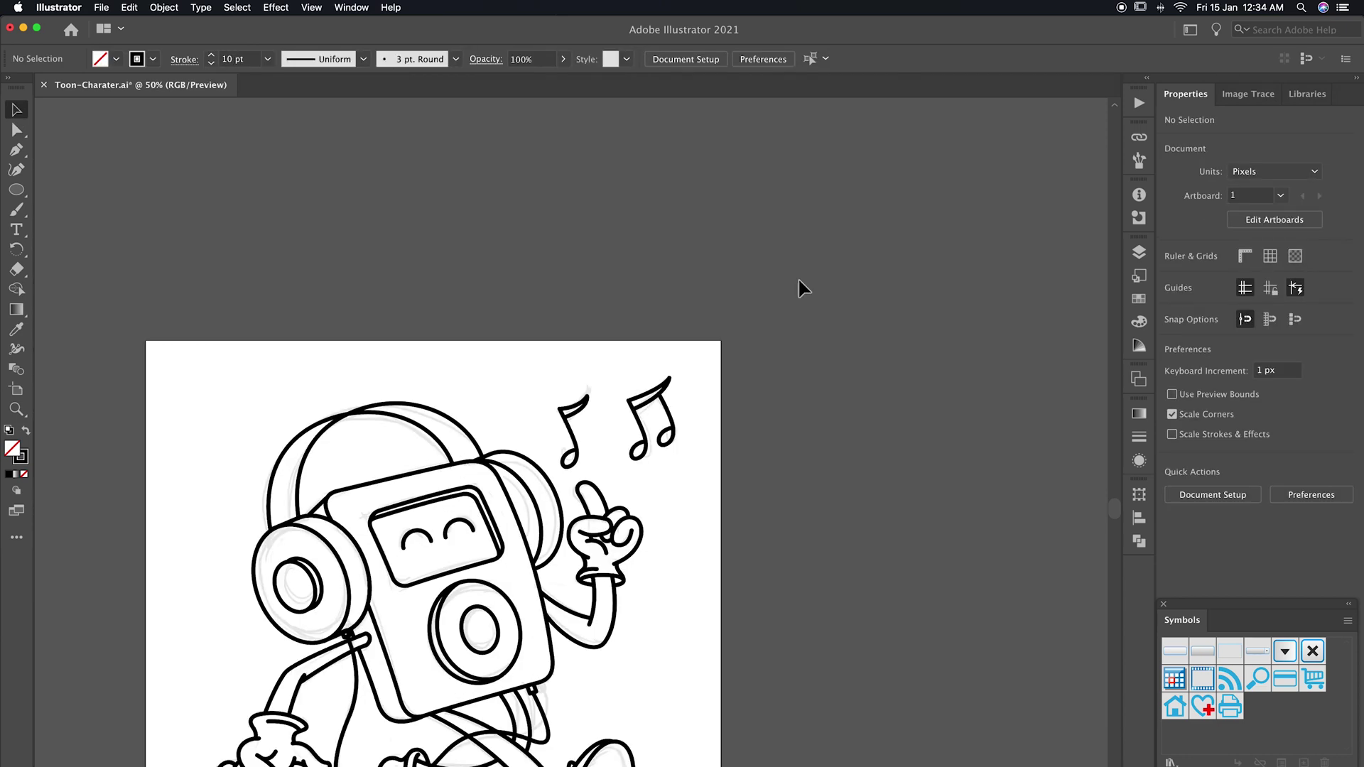
# Hide the grey sketch layer in the Layers panel.
pyautogui.click(1139, 252)
pyautogui.click(925, 289)
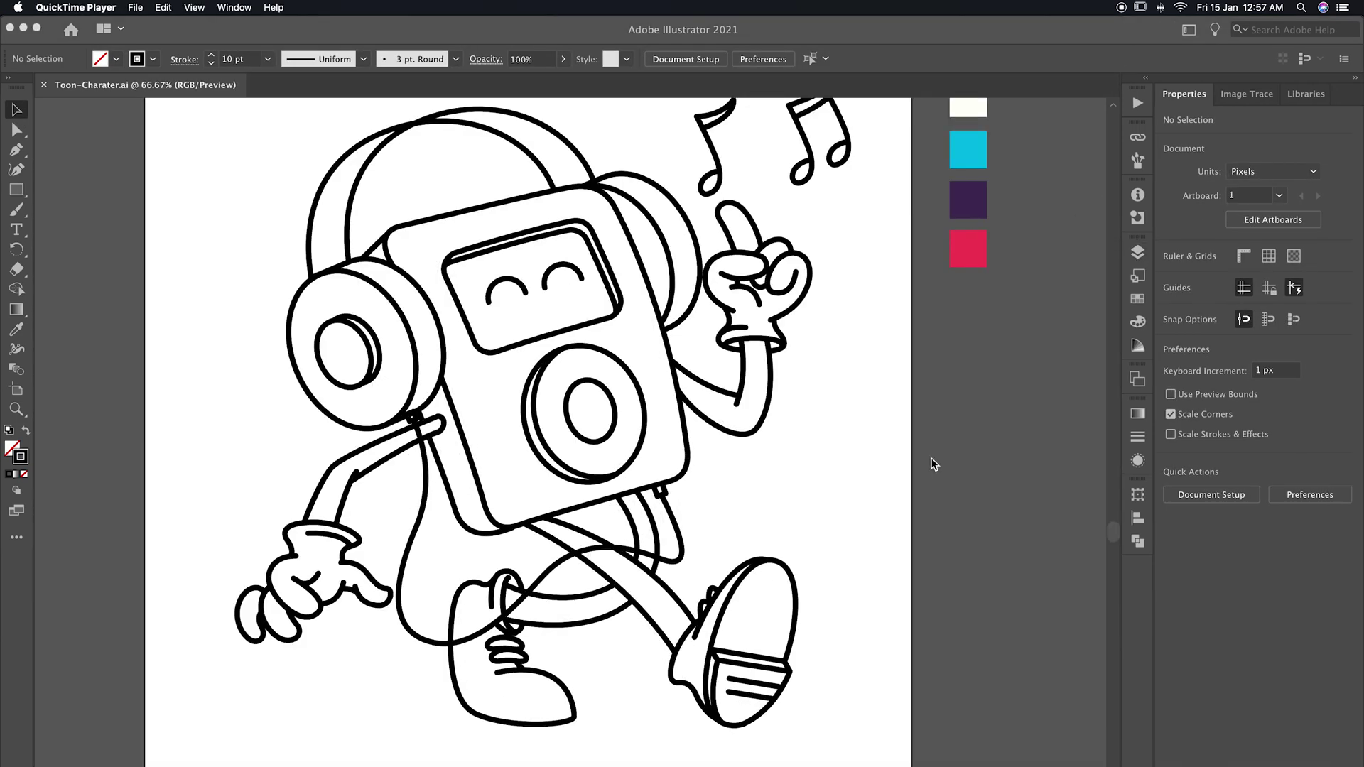
pyautogui.scroll(-2, 931, 458)
pyautogui.scroll(2, 913, 453)
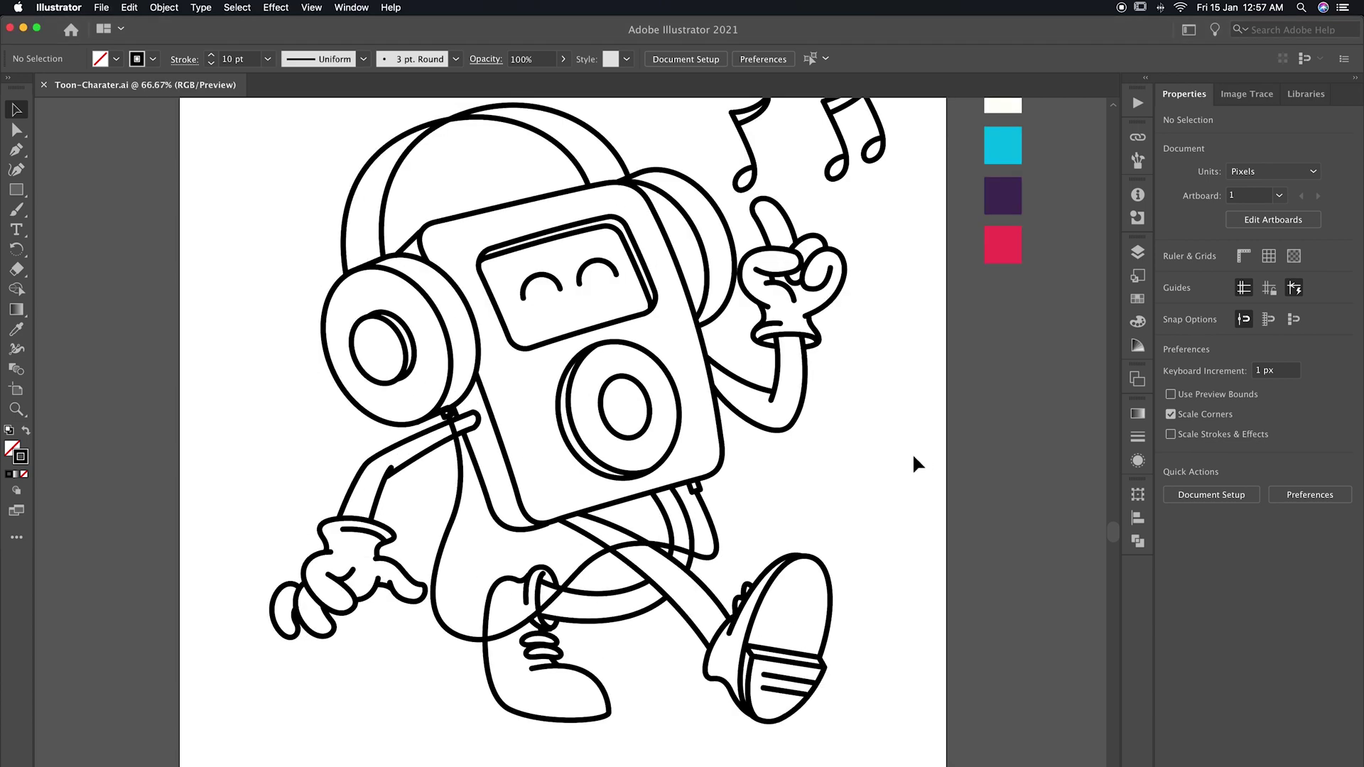
# Switch the artwork to Outline view (Ctrl+Y).
pyautogui.hotkey('ctrl', 'y')
pyautogui.scroll(5, 582, 455)
pyautogui.scroll(-2, 759, 359)
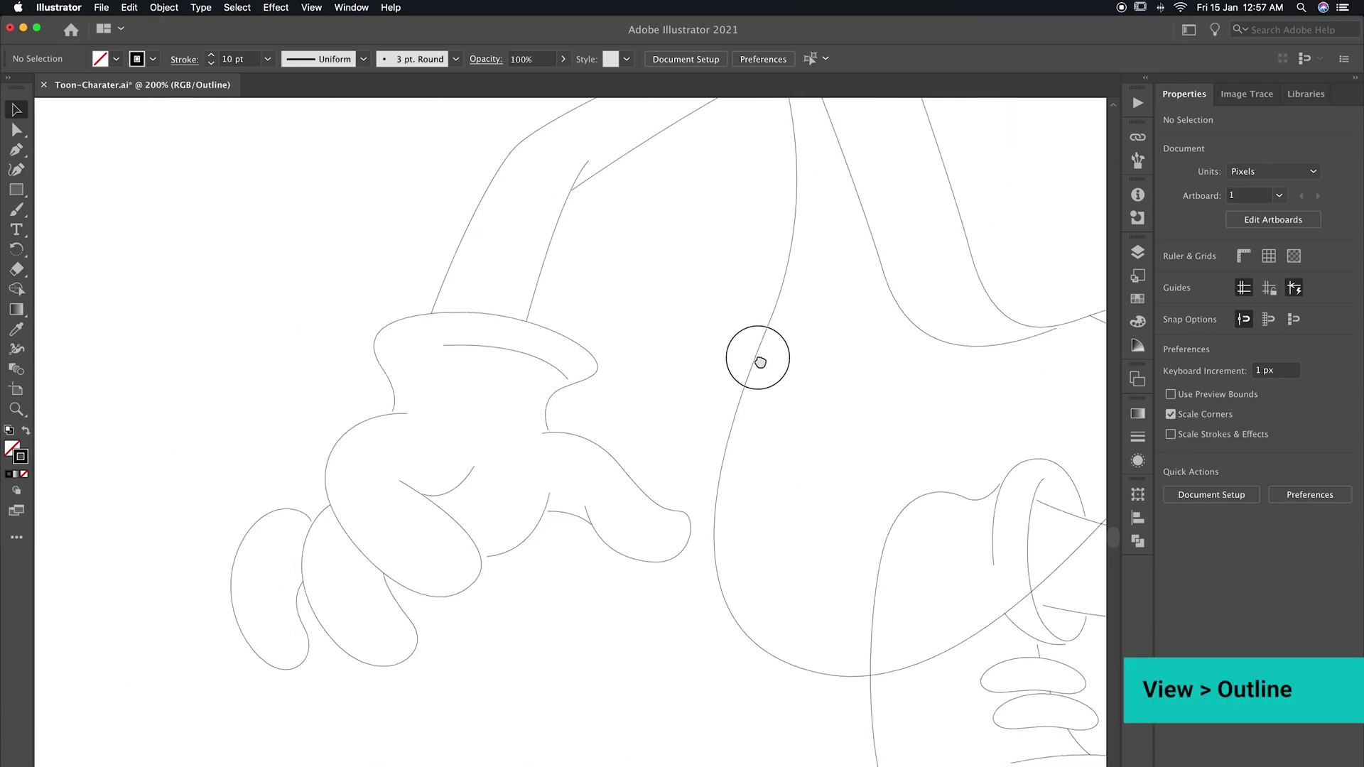
# Adjust the finger anchors and handles on the hand so the curves meet cleanly.
pyautogui.press('a')
pyautogui.click(393, 412)
pyautogui.hotkey('ctrl', '+')
pyautogui.hotkey('ctrl', '+')
pyautogui.hotkey('ctrl', '+')
pyautogui.click(564, 529)
pyautogui.moveTo(728, 546); pyautogui.dragTo(845, 447)
pyautogui.moveTo(733, 542); pyautogui.dragTo(677, 301)
pyautogui.click(617, 426)
pyautogui.click(424, 569)
pyautogui.moveTo(587, 555); pyautogui.dragTo(614, 544)
pyautogui.moveTo(325, 554); pyautogui.dragTo(761, 467)
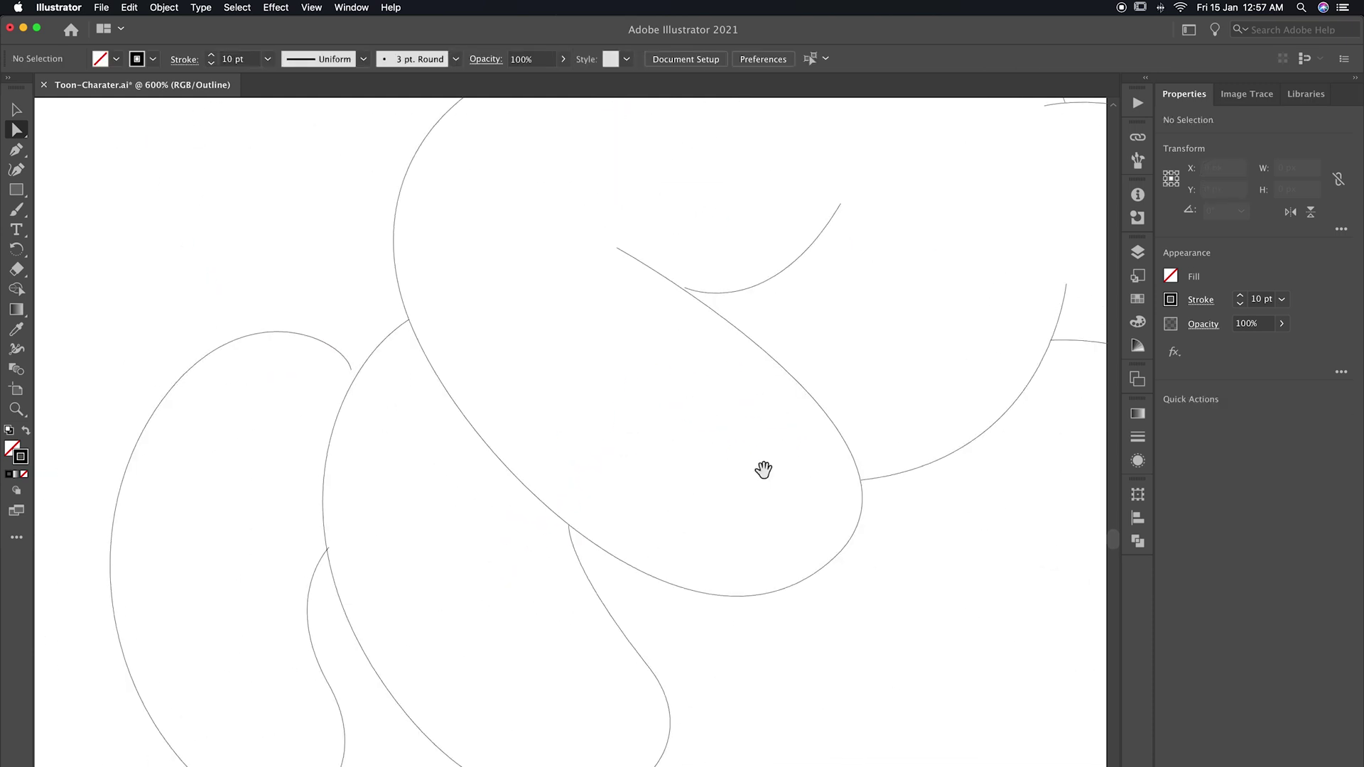
pyautogui.click(354, 377)
pyautogui.moveTo(354, 377); pyautogui.dragTo(354, 378)
pyautogui.moveTo(348, 349); pyautogui.dragTo(348, 328)
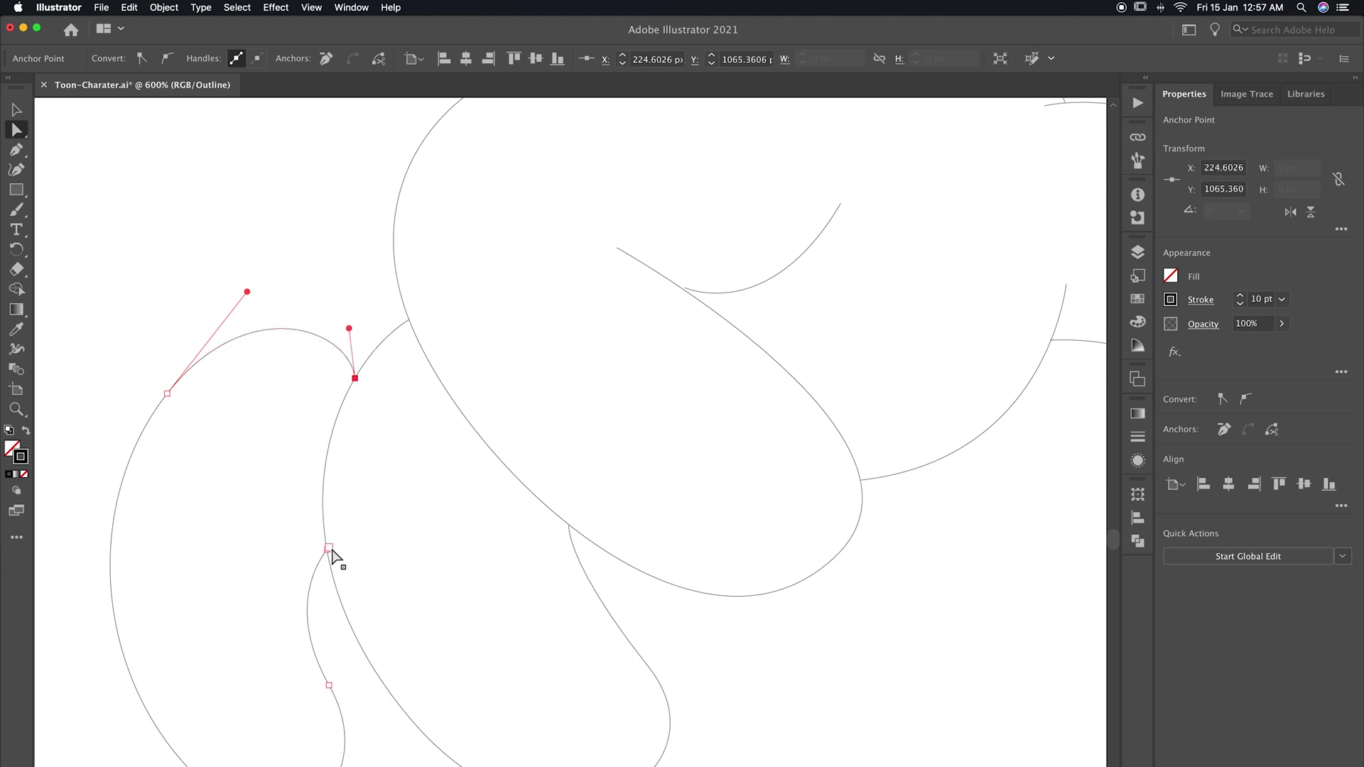
pyautogui.click(633, 578)
# Check anchor joins on the small curves and where the leg meets the shoe.
pyautogui.scroll(-5, 693, 621)
pyautogui.scroll(5, 639, 399)
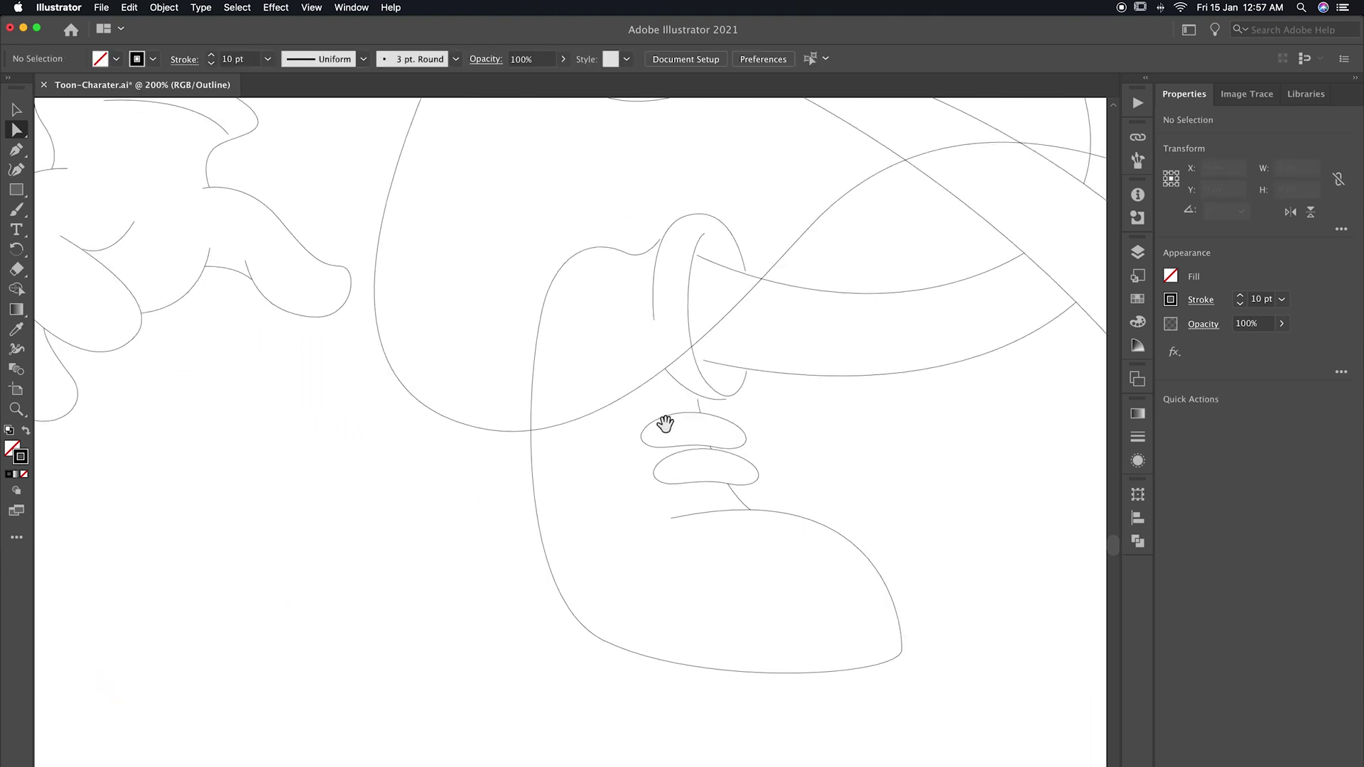
pyautogui.click(566, 435)
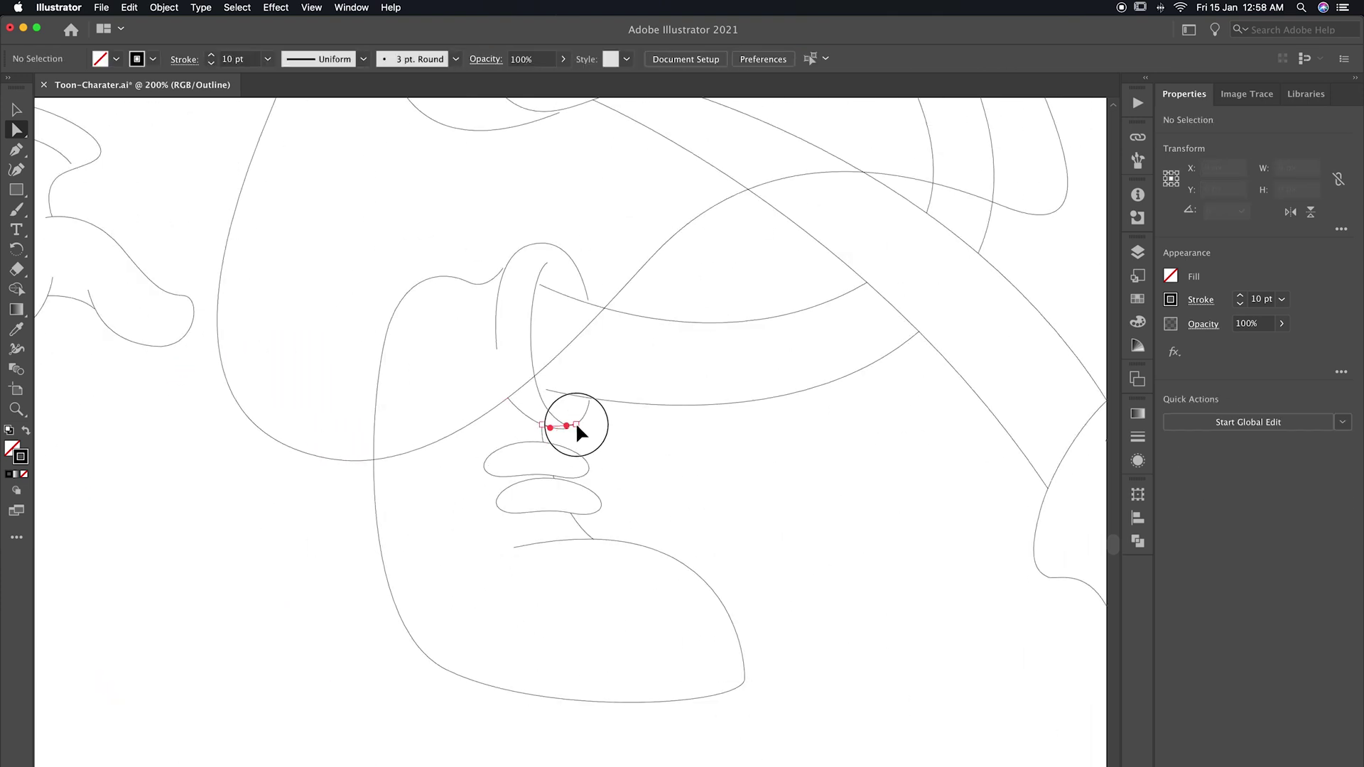
pyautogui.click(552, 323)
pyautogui.scroll(5, 430, 528)
pyautogui.click(436, 473)
pyautogui.scroll(2, 459, 435)
pyautogui.click(458, 433)
pyautogui.scroll(-5, 320, 405)
pyautogui.hscroll(5, 320, 405)
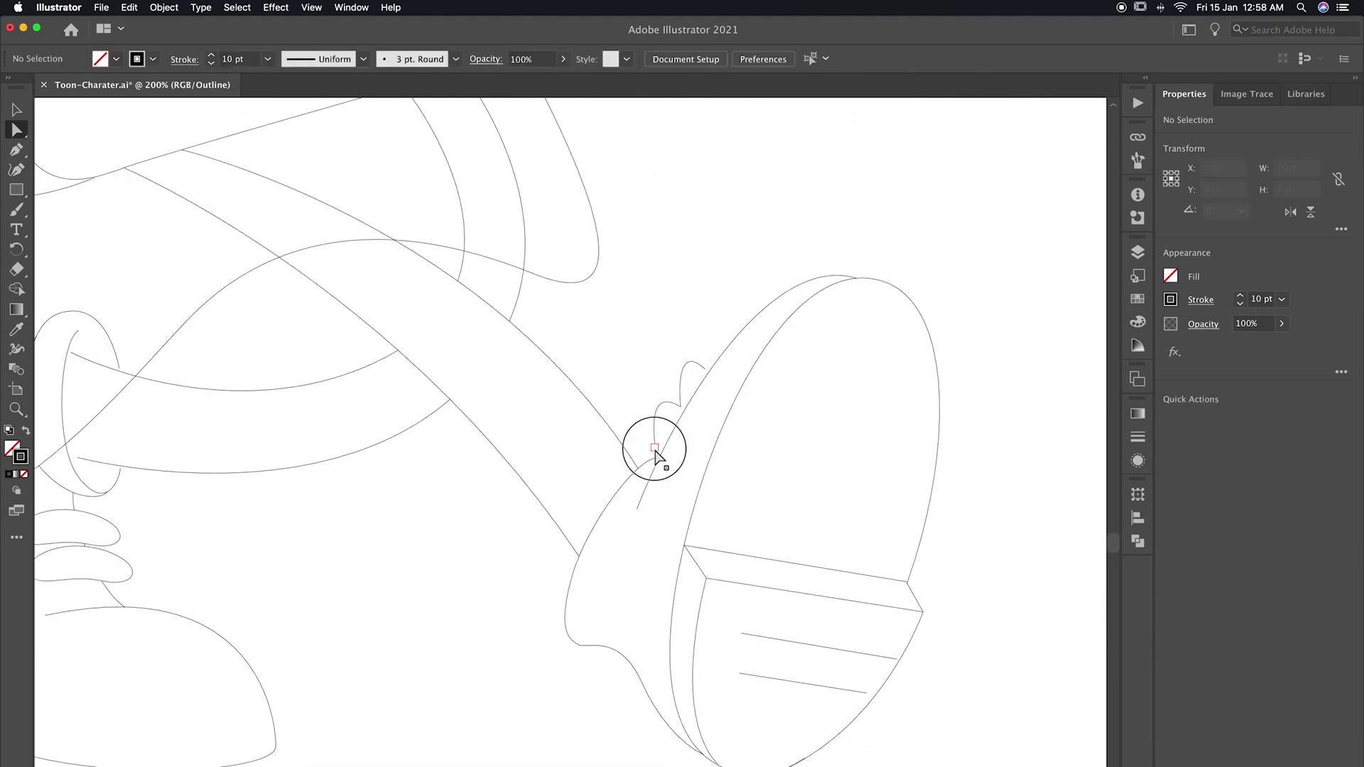
pyautogui.click(658, 457)
pyautogui.click(739, 427)
pyautogui.scroll(5, 710, 540)
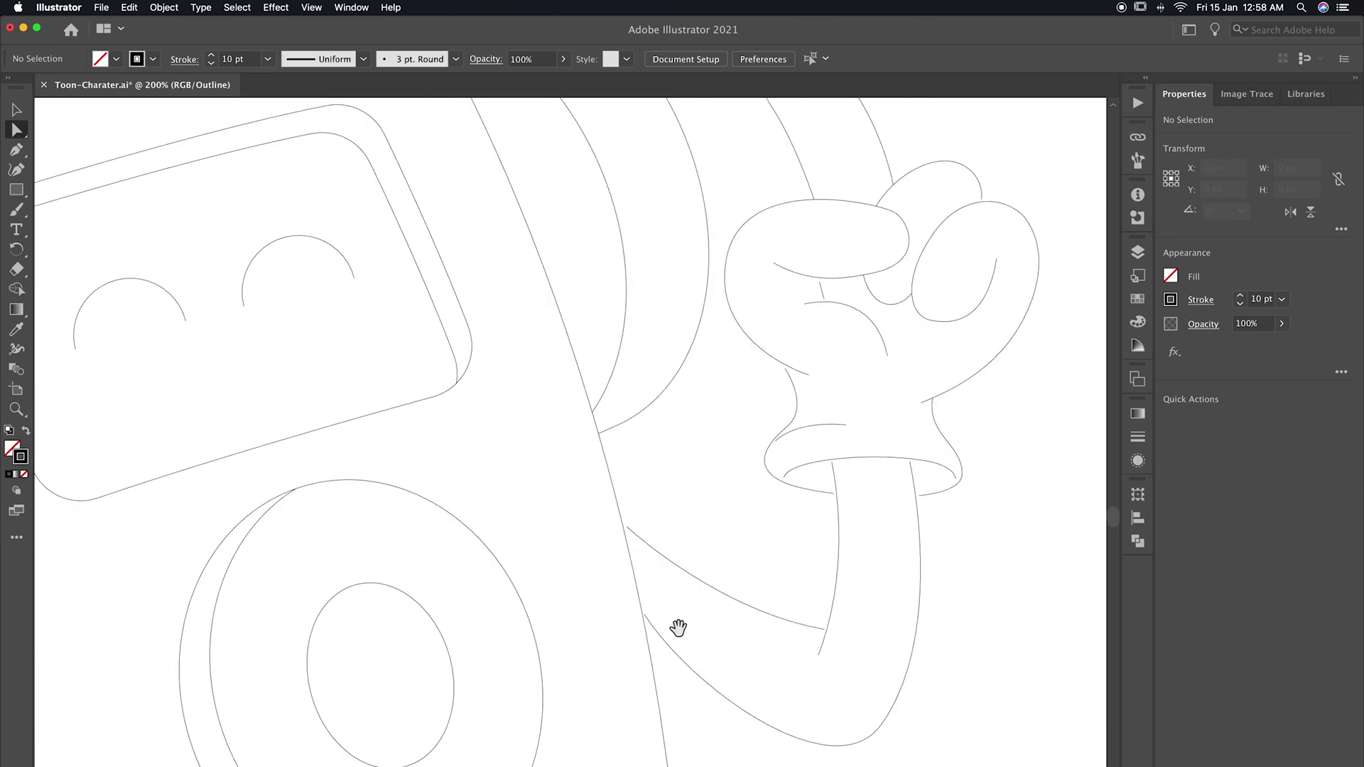
pyautogui.click(624, 522)
pyautogui.click(837, 494)
pyautogui.click(999, 604)
# Check anchor joins on the fist and the head outline.
pyautogui.scroll(5, 722, 621)
pyautogui.click(715, 578)
pyautogui.click(696, 599)
pyautogui.scroll(5, 639, 540)
pyautogui.click(918, 547)
pyautogui.scroll(-5, 897, 561)
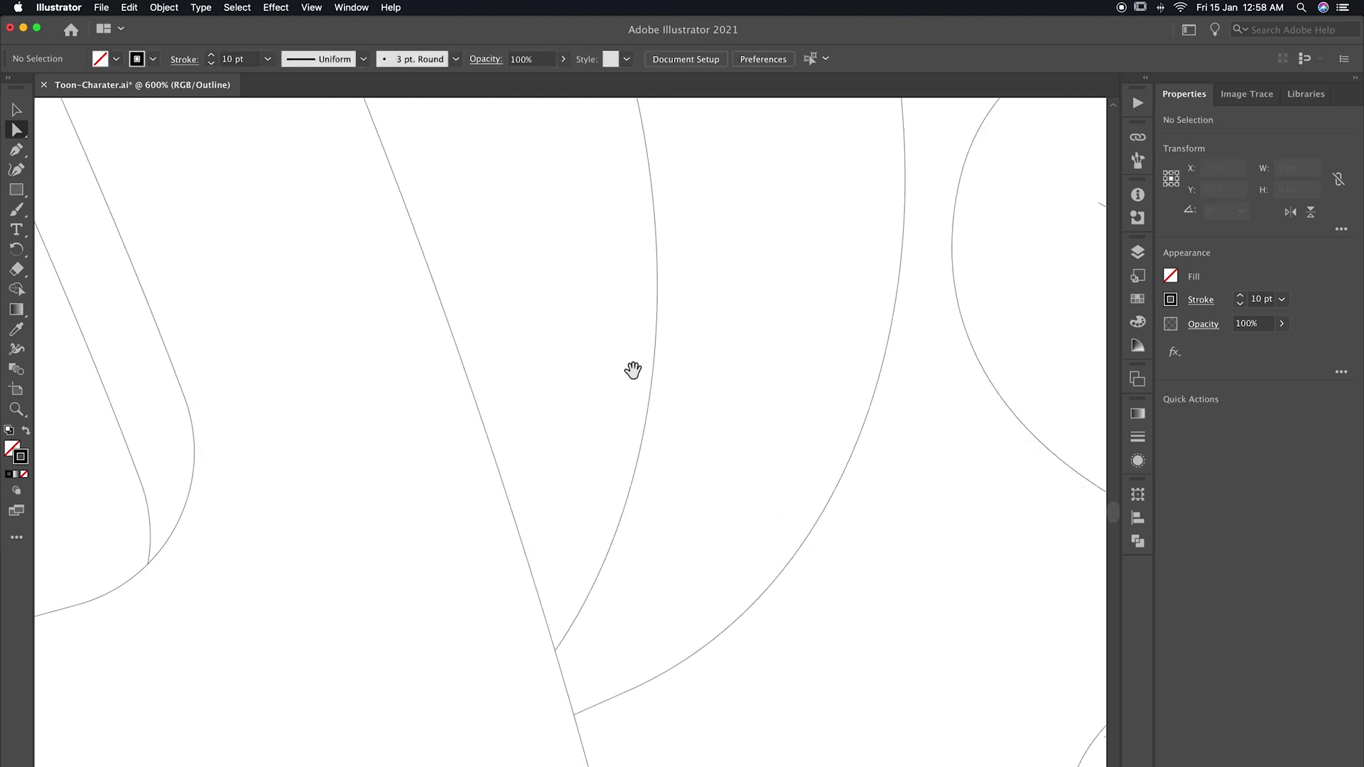
pyautogui.click(785, 657)
pyautogui.click(676, 478)
pyautogui.click(718, 387)
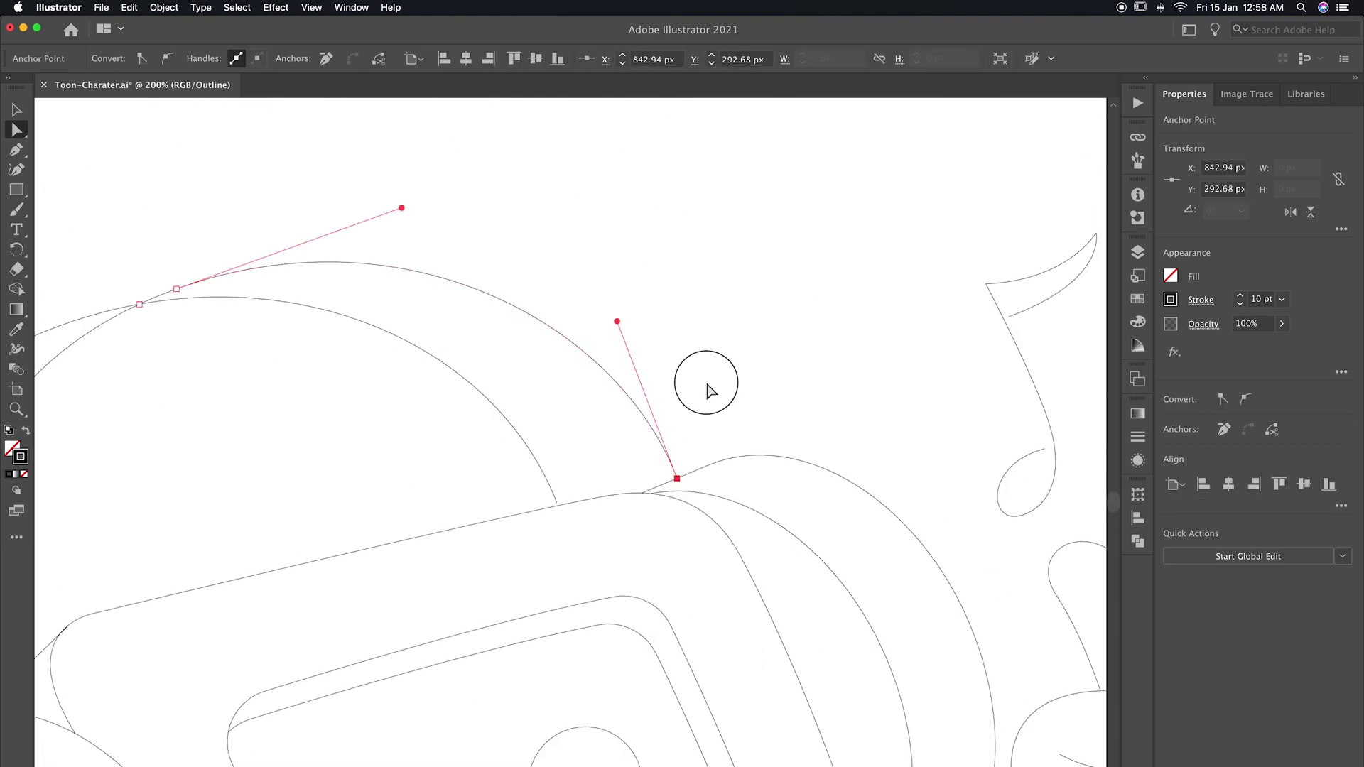
pyautogui.scroll(-3, 706, 386)
pyautogui.scroll(3, 511, 362)
# Check anchors where the headphone meets the head and the handle meets the wheel.
pyautogui.click(281, 483)
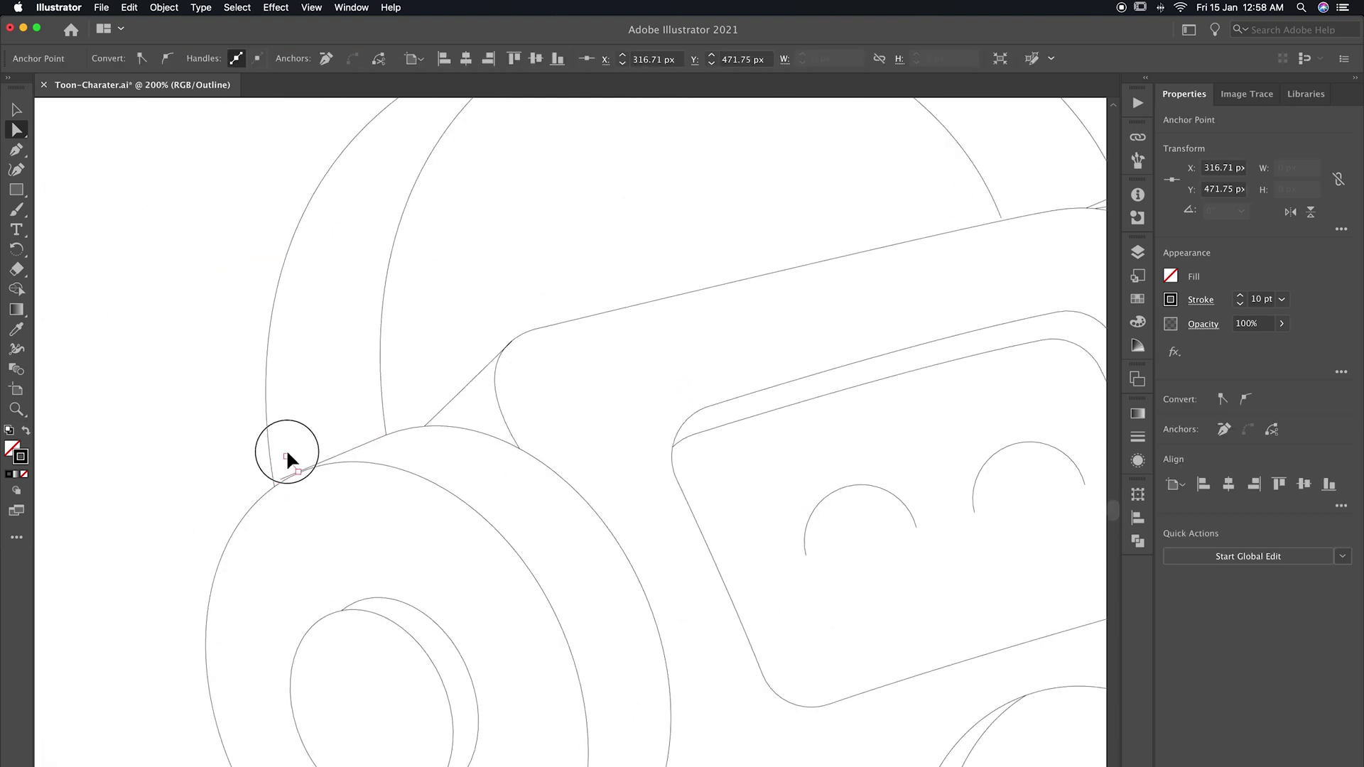
pyautogui.click(359, 427)
pyautogui.scroll(-3, 237, 216)
pyautogui.scroll(2, 341, 377)
pyautogui.click(426, 402)
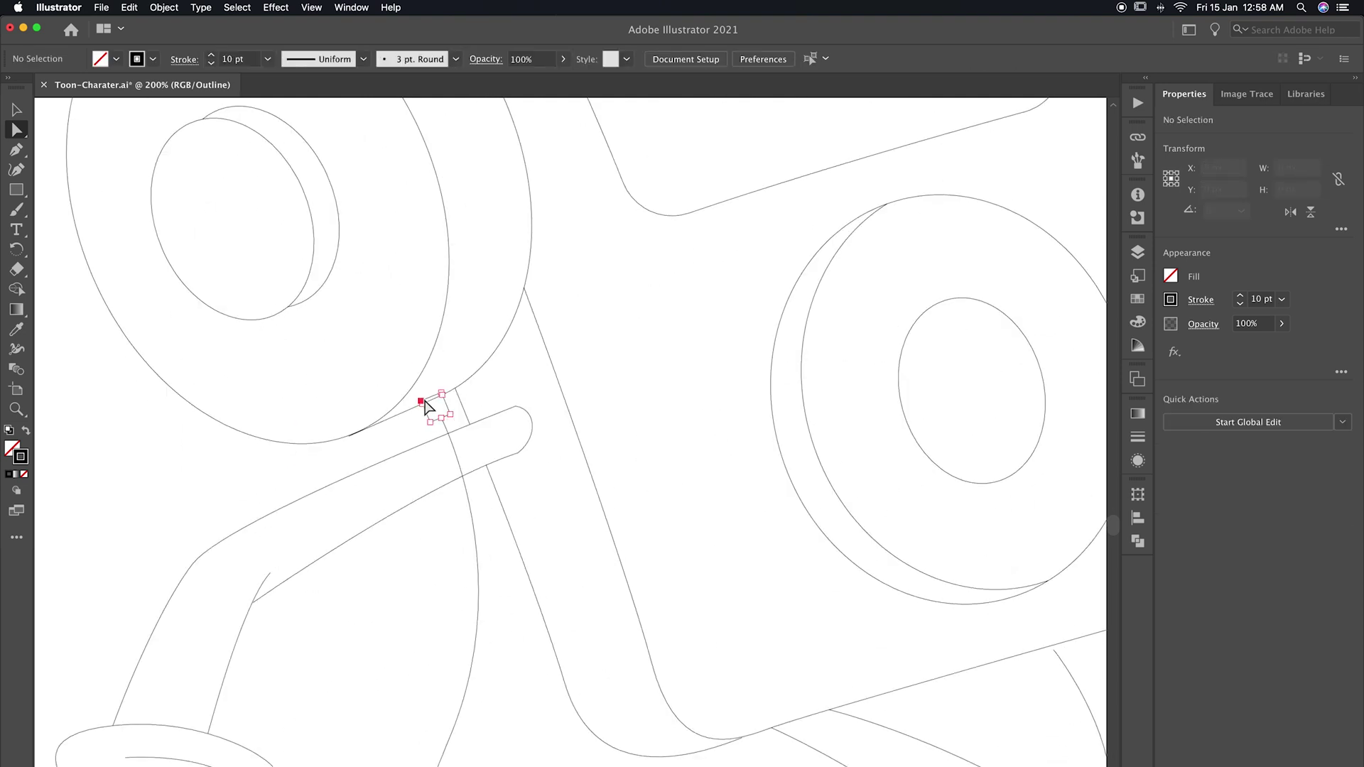
pyautogui.click(358, 448)
pyautogui.scroll(-2, 339, 369)
pyautogui.hscroll(5, 351, 457)
pyautogui.click(908, 625)
pyautogui.click(948, 629)
# Return to Preview mode and zoom out to view the whole character.
pyautogui.hotkey('ctrl', '-')
pyautogui.hotkey('ctrl', '-')
pyautogui.hotkey('ctrl', '-')
pyautogui.hotkey('ctrl', 'y')
pyautogui.press('p')
pyautogui.scroll(-2, 954, 629)
pyautogui.hotkey('ctrl', '+')
pyautogui.hotkey('ctrl', '+')
# Set the stroke colour to bright red with a 1 pt weight.
pyautogui.moveTo(816, 533); pyautogui.dragTo(836, 683)
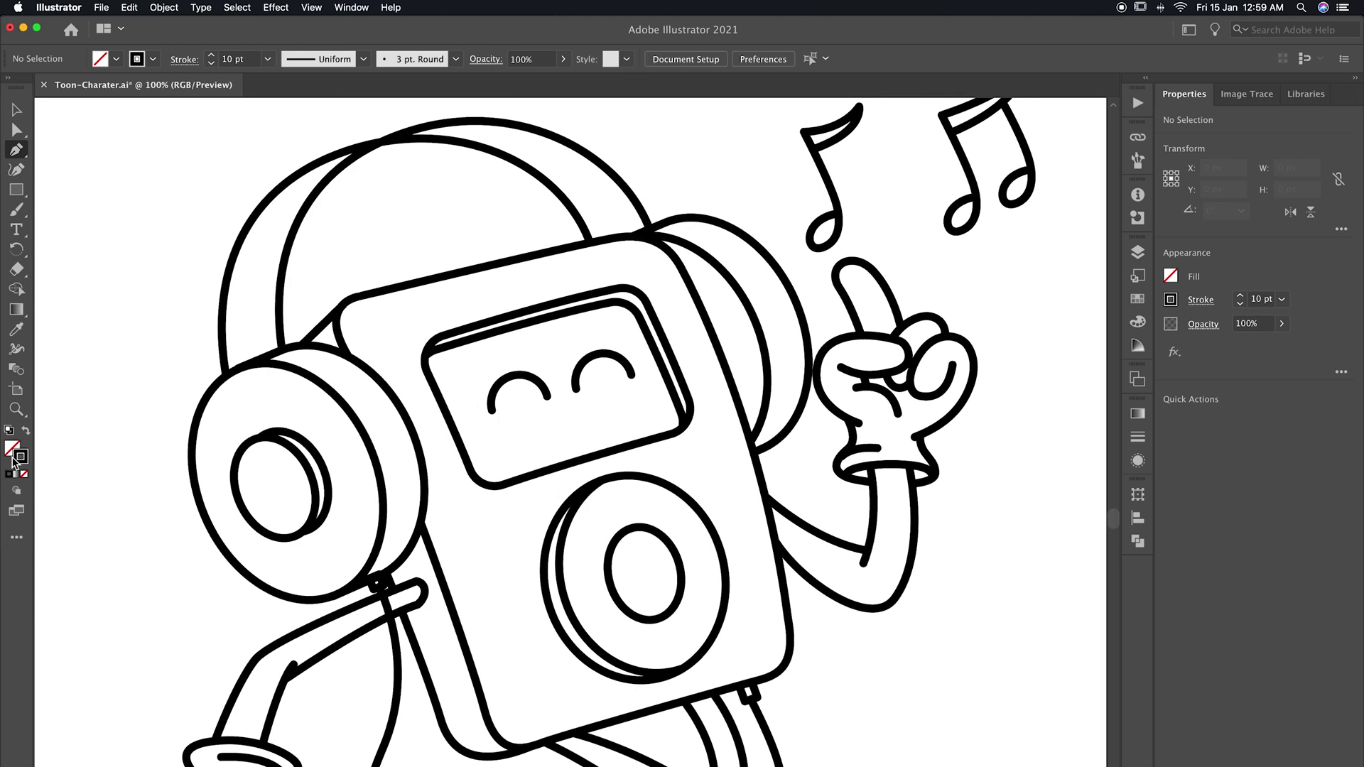
pyautogui.doubleClick(16, 459)
pyautogui.moveTo(1100, 462); pyautogui.dragTo(1100, 437)
pyautogui.click(1075, 448)
pyautogui.click(1252, 438)
pyautogui.write('1')
pyautogui.press('Return')
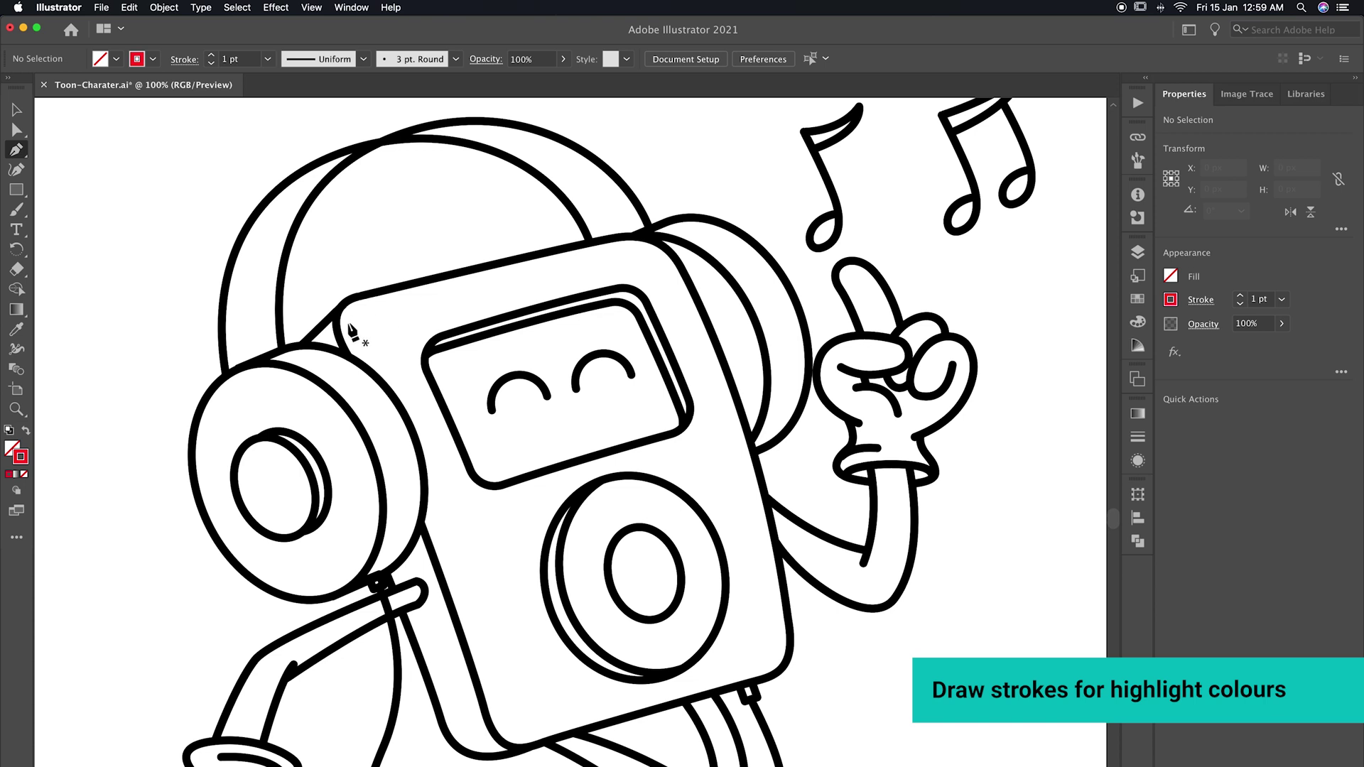
# Draw a red shading curve along the body's top edge and down its right side.
pyautogui.click(348, 321)
pyautogui.moveTo(376, 304); pyautogui.dragTo(399, 297)
pyautogui.moveTo(675, 279); pyautogui.dragTo(693, 311)
pyautogui.moveTo(778, 618); pyautogui.dragTo(796, 745)
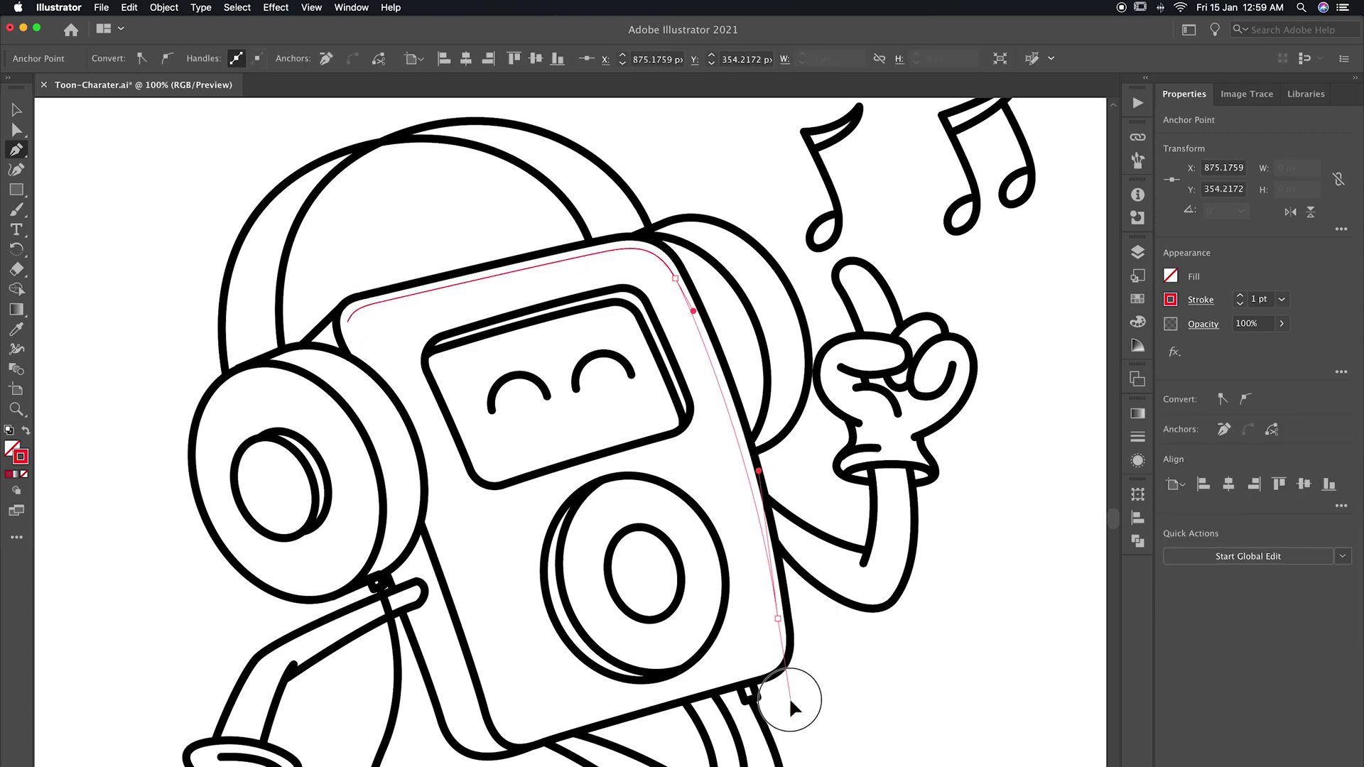
pyautogui.moveTo(780, 693); pyautogui.dragTo(777, 717)
pyautogui.press('a')
pyautogui.click(365, 267)
# Draw a red shading curve over and down the right earcup.
pyautogui.hscroll(3, 368, 272)
pyautogui.scroll(2, 369, 272)
pyautogui.click(602, 234)
pyautogui.moveTo(689, 264); pyautogui.dragTo(732, 306)
pyautogui.moveTo(688, 471); pyautogui.dragTo(601, 532)
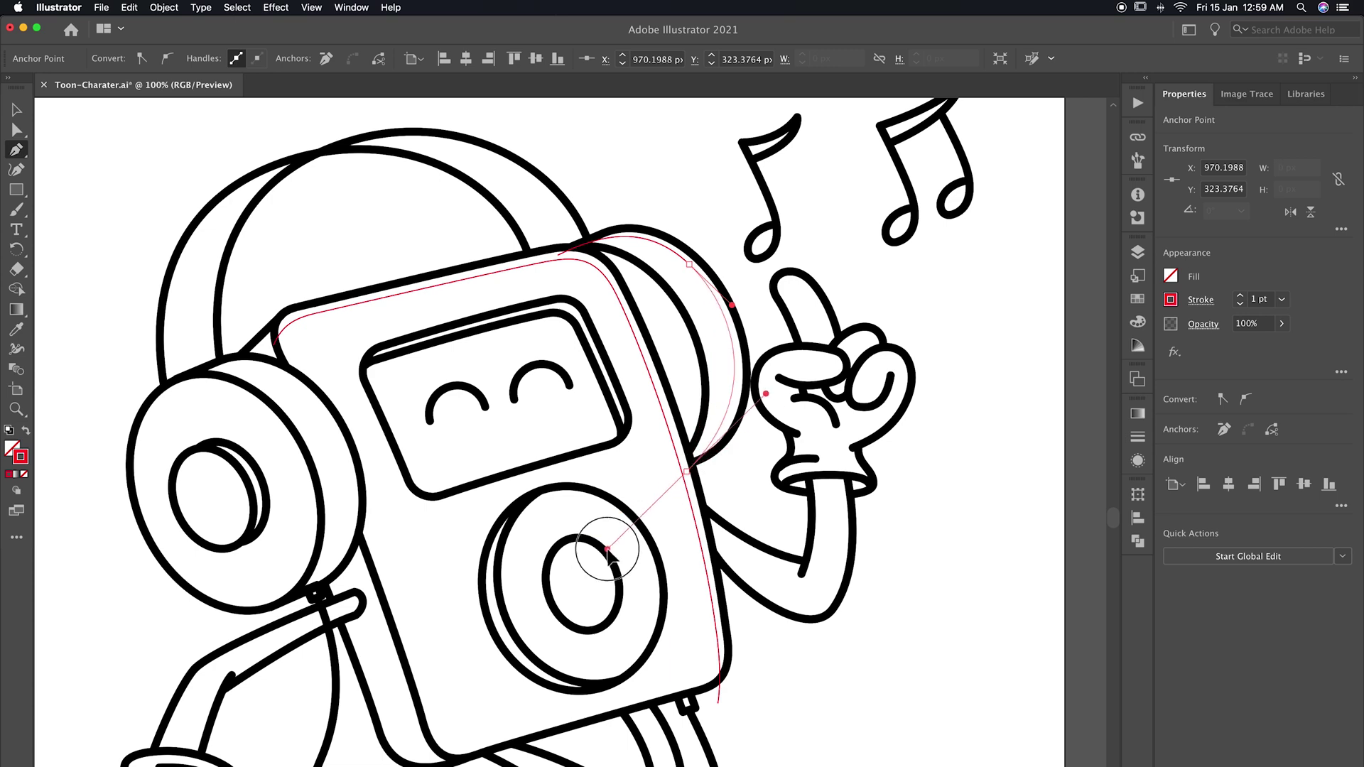
pyautogui.press('a')
pyautogui.keyDown('super'); pyautogui.click(814, 304); pyautogui.keyUp('super')
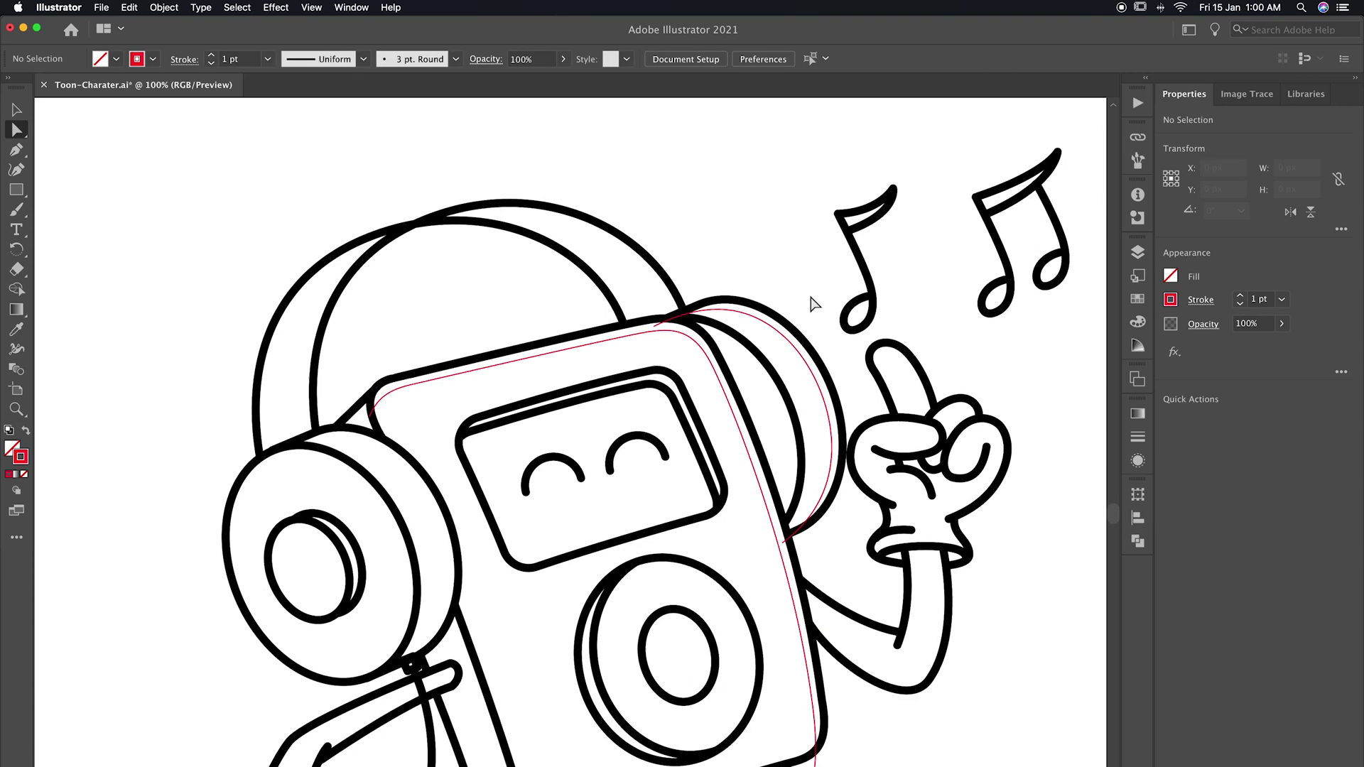
# Add a red shading curve along the headband.
pyautogui.moveTo(569, 244); pyautogui.dragTo(772, 436)
pyautogui.moveTo(697, 363); pyautogui.dragTo(757, 403)
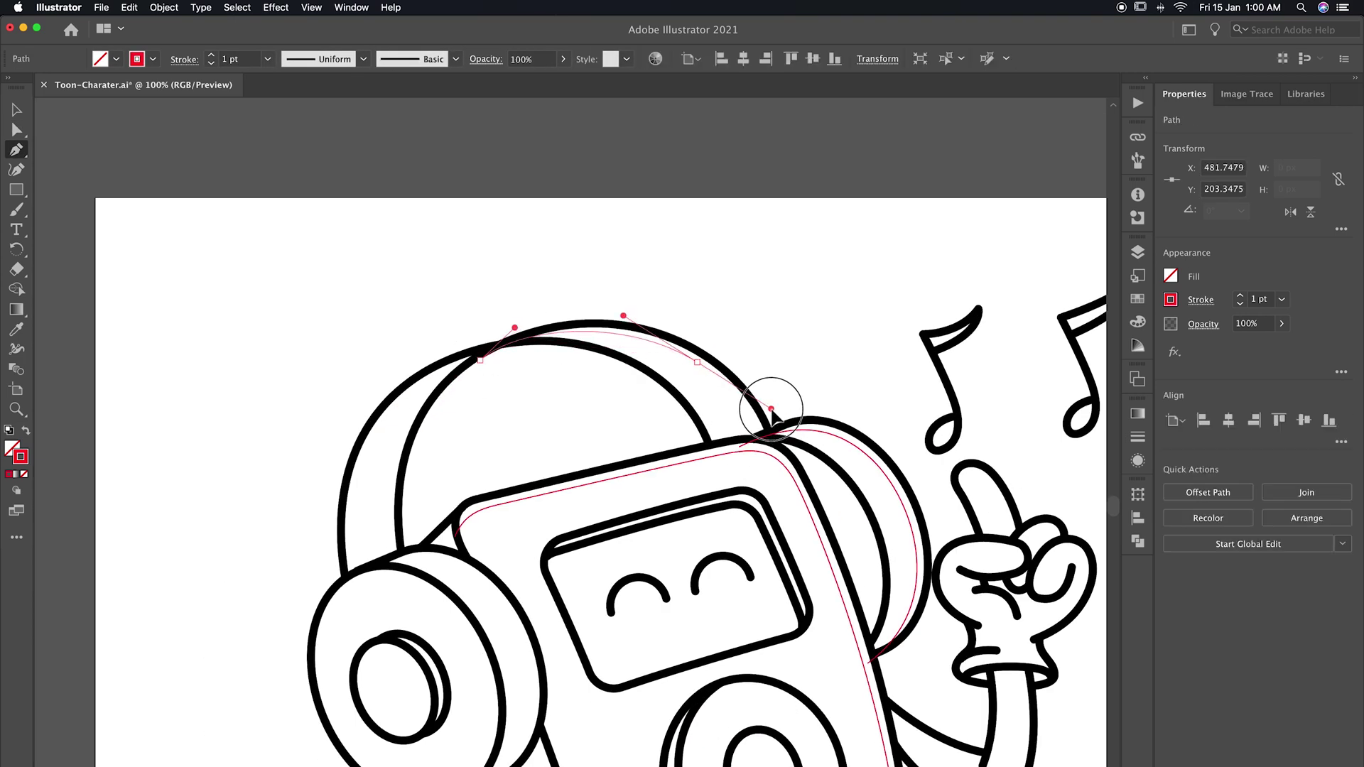
pyautogui.press('a')
pyautogui.click(792, 329)
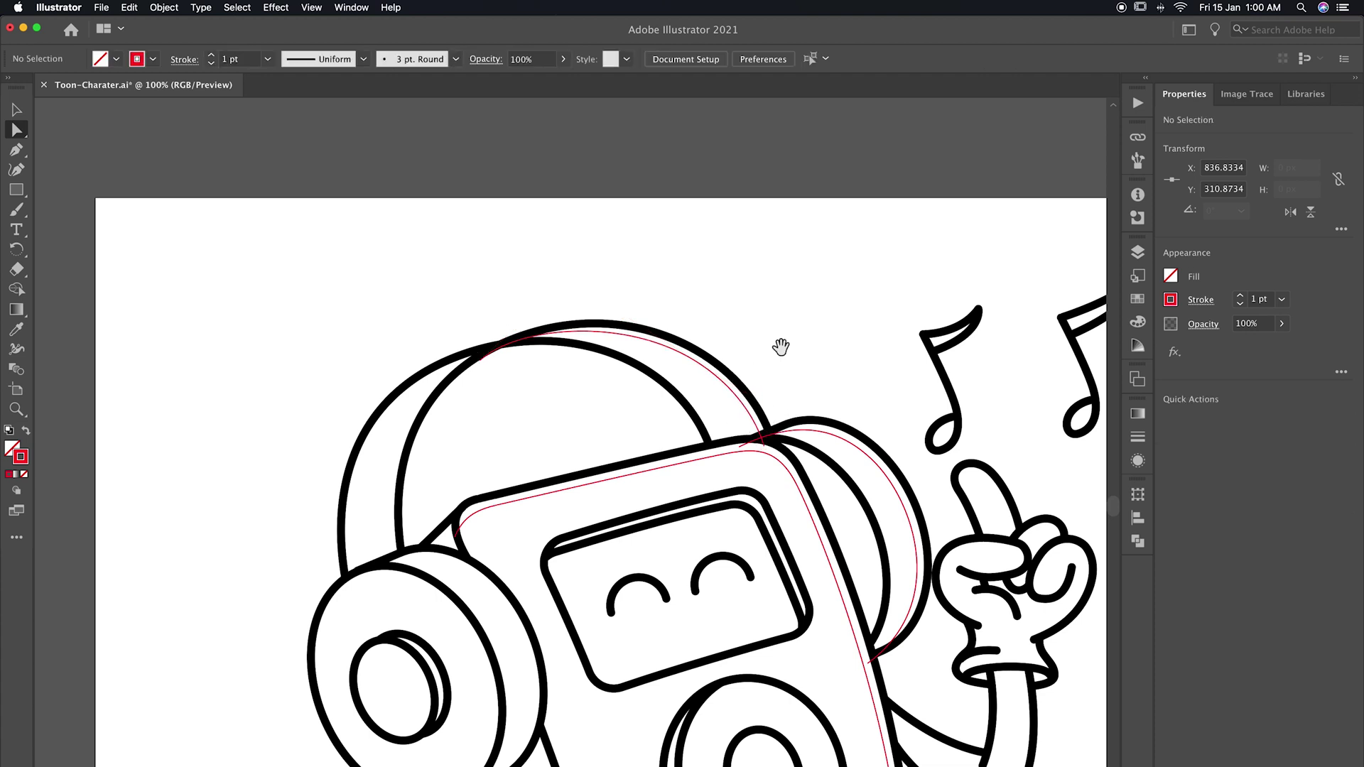
# Draw and adjust a red shading curve down the left earcup.
pyautogui.scroll(-5, 735, 274)
pyautogui.moveTo(351, 392); pyautogui.dragTo(395, 371)
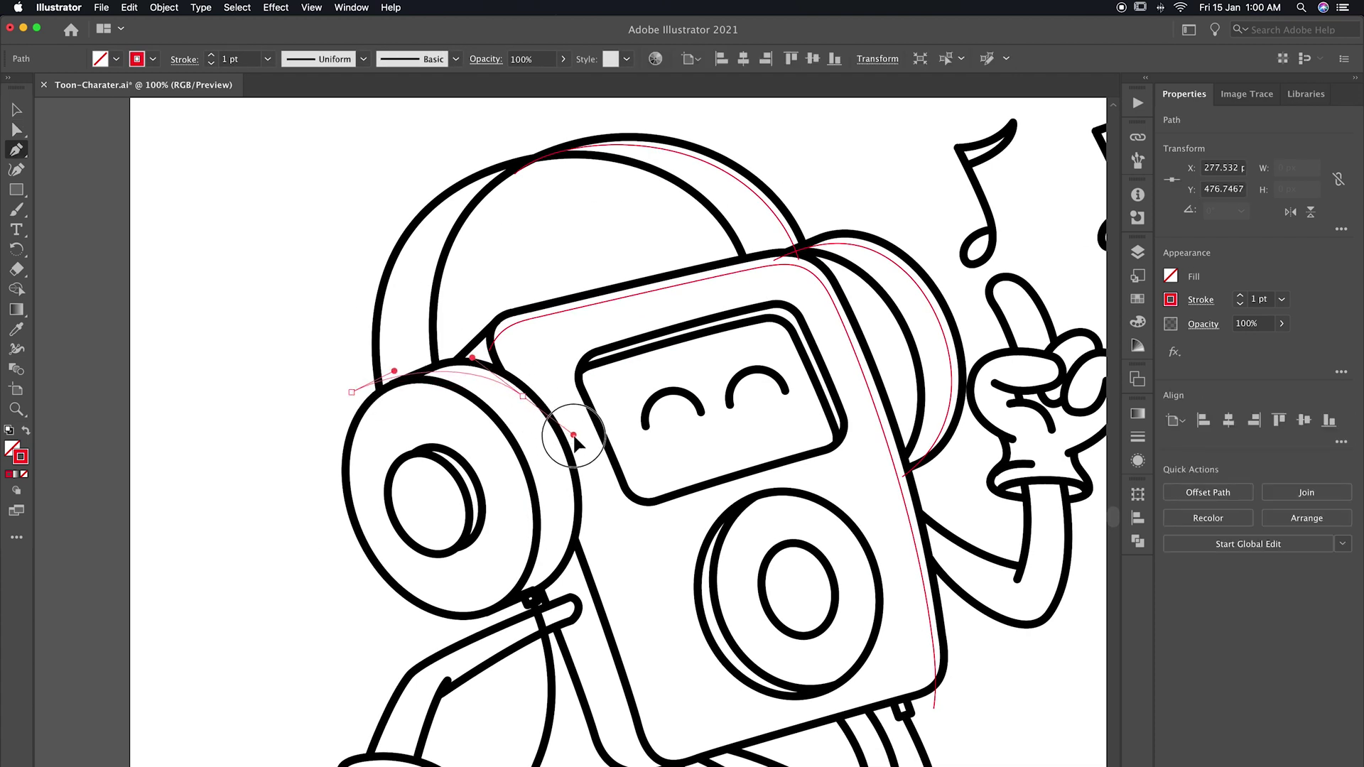
pyautogui.moveTo(572, 432); pyautogui.dragTo(570, 439)
pyautogui.moveTo(515, 609); pyautogui.dragTo(436, 651)
pyautogui.press('a')
pyautogui.moveTo(517, 395); pyautogui.dragTo(520, 400)
pyautogui.click(295, 493)
# Draw a red shading stroke down the raised finger.
pyautogui.hscroll(5, 455, 412)
pyautogui.press('p')
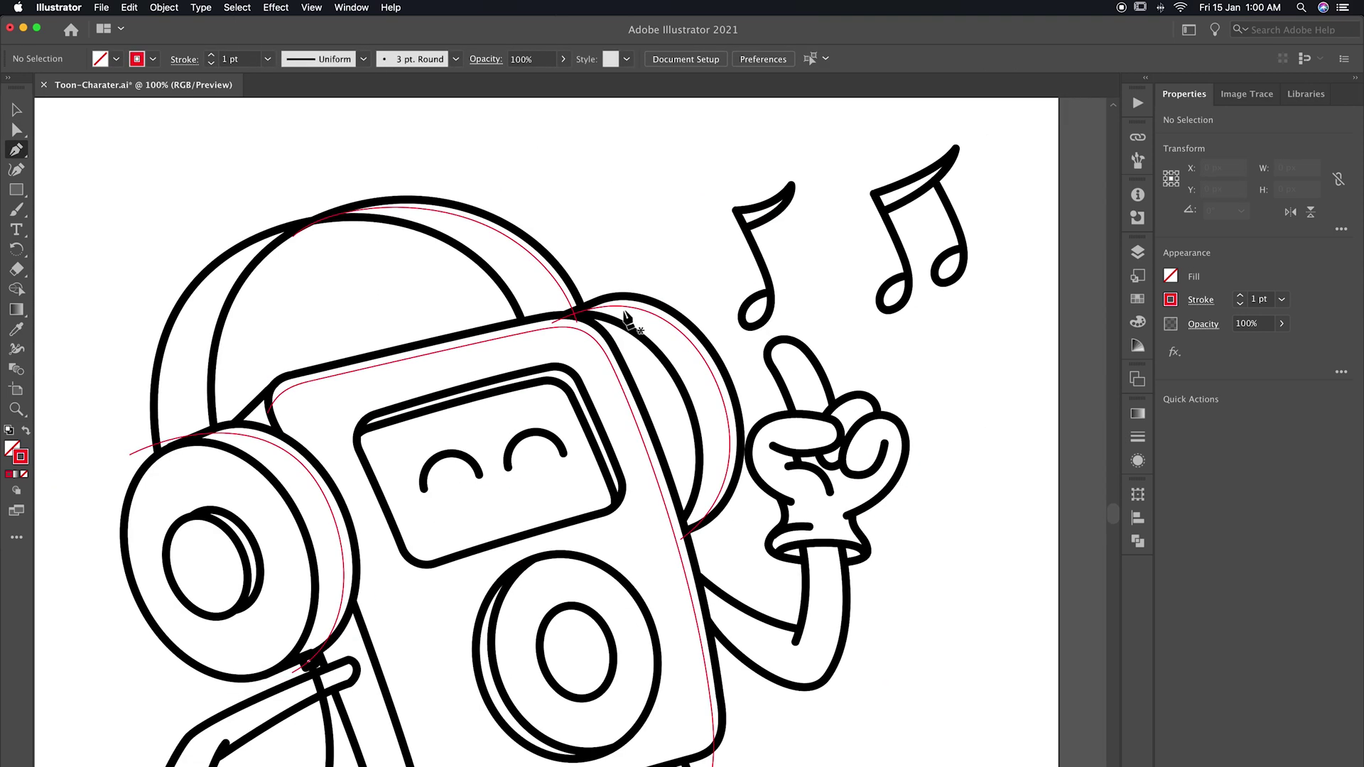
pyautogui.scroll(-5, 626, 320)
pyautogui.hscroll(4, 625, 320)
pyautogui.scroll(3, 755, 381)
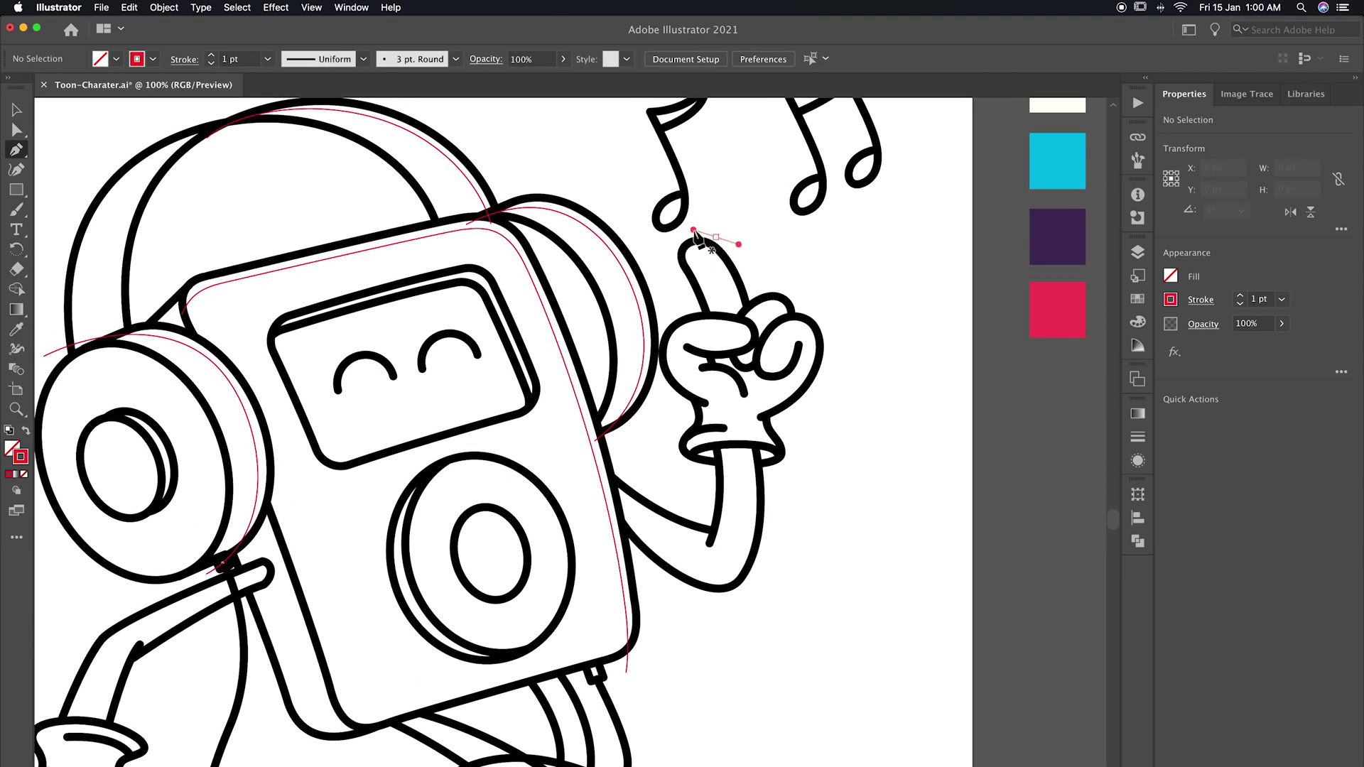
pyautogui.moveTo(730, 332); pyautogui.dragTo(788, 359)
pyautogui.press('Escape')
# Add red shading strokes down the raised hand and along the thumb.
pyautogui.moveTo(714, 395); pyautogui.dragTo(706, 444)
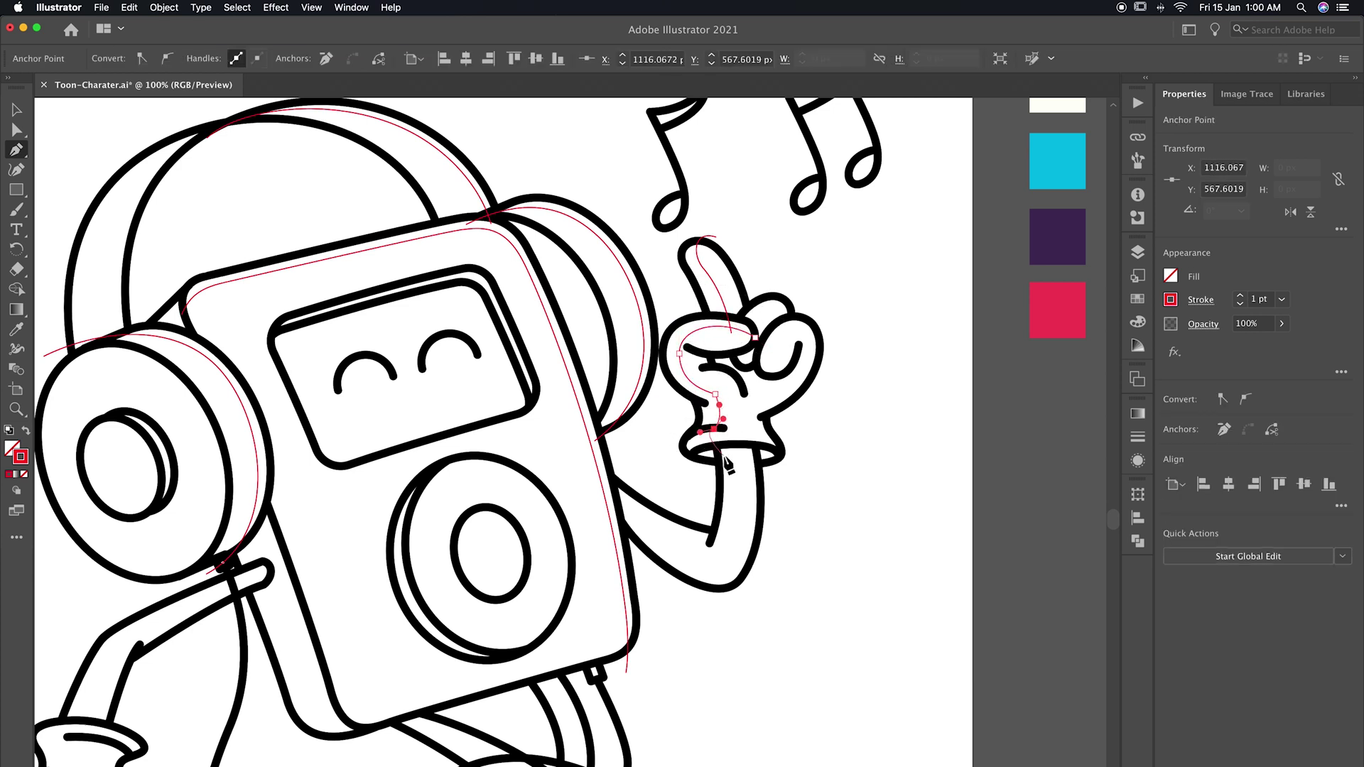
pyautogui.scroll(2, 832, 473)
pyautogui.press('Escape')
pyautogui.click(773, 419)
pyautogui.click(786, 364)
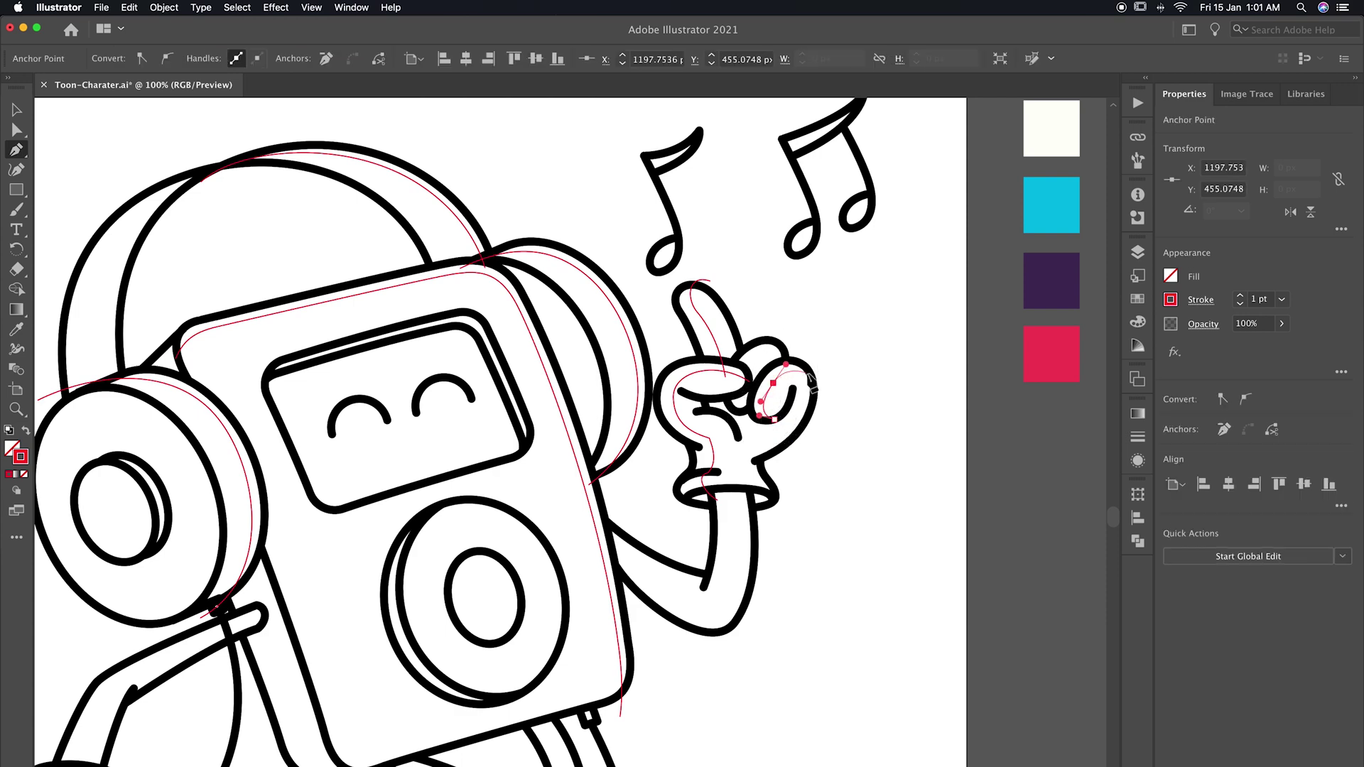
pyautogui.press('Escape')
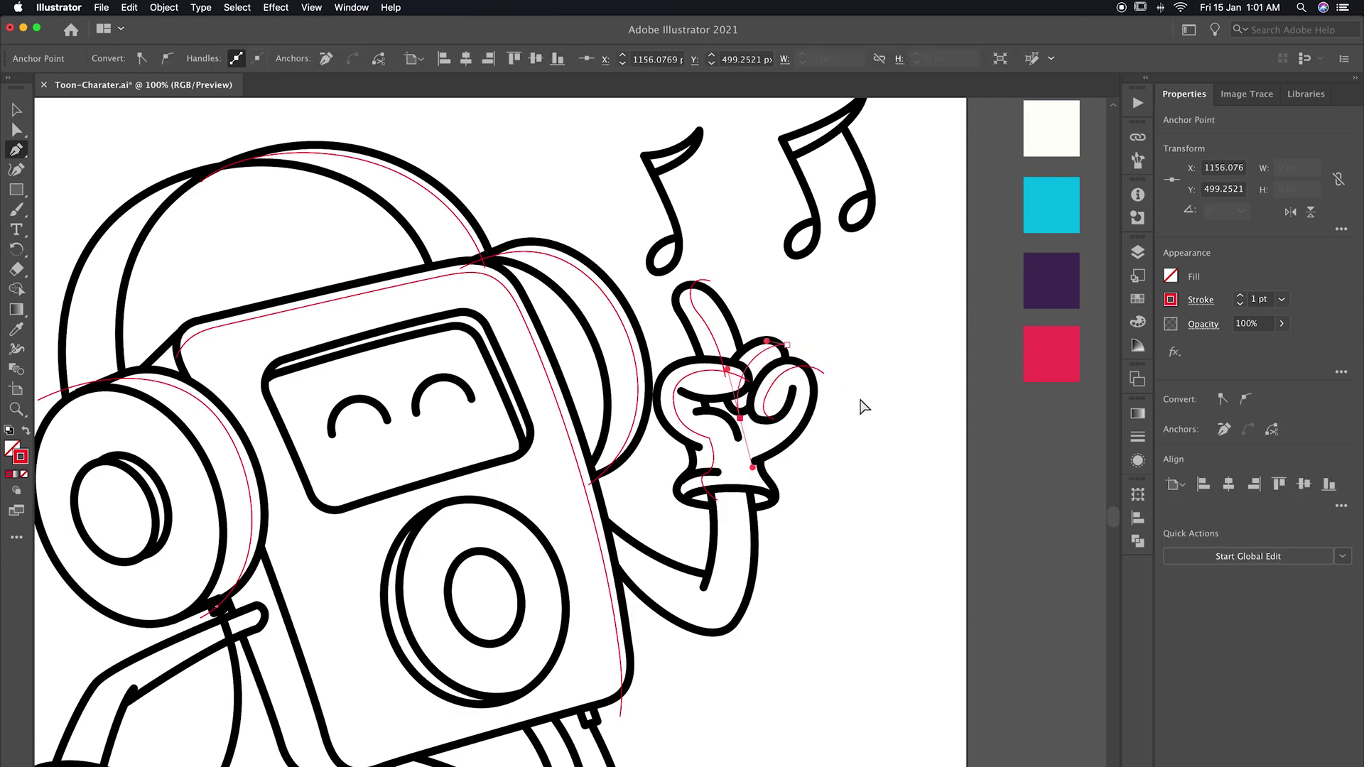
# Add two red shading strokes along the raised arm.
pyautogui.scroll(-3, 852, 405)
pyautogui.moveTo(825, 464); pyautogui.dragTo(882, 368)
pyautogui.click(833, 285)
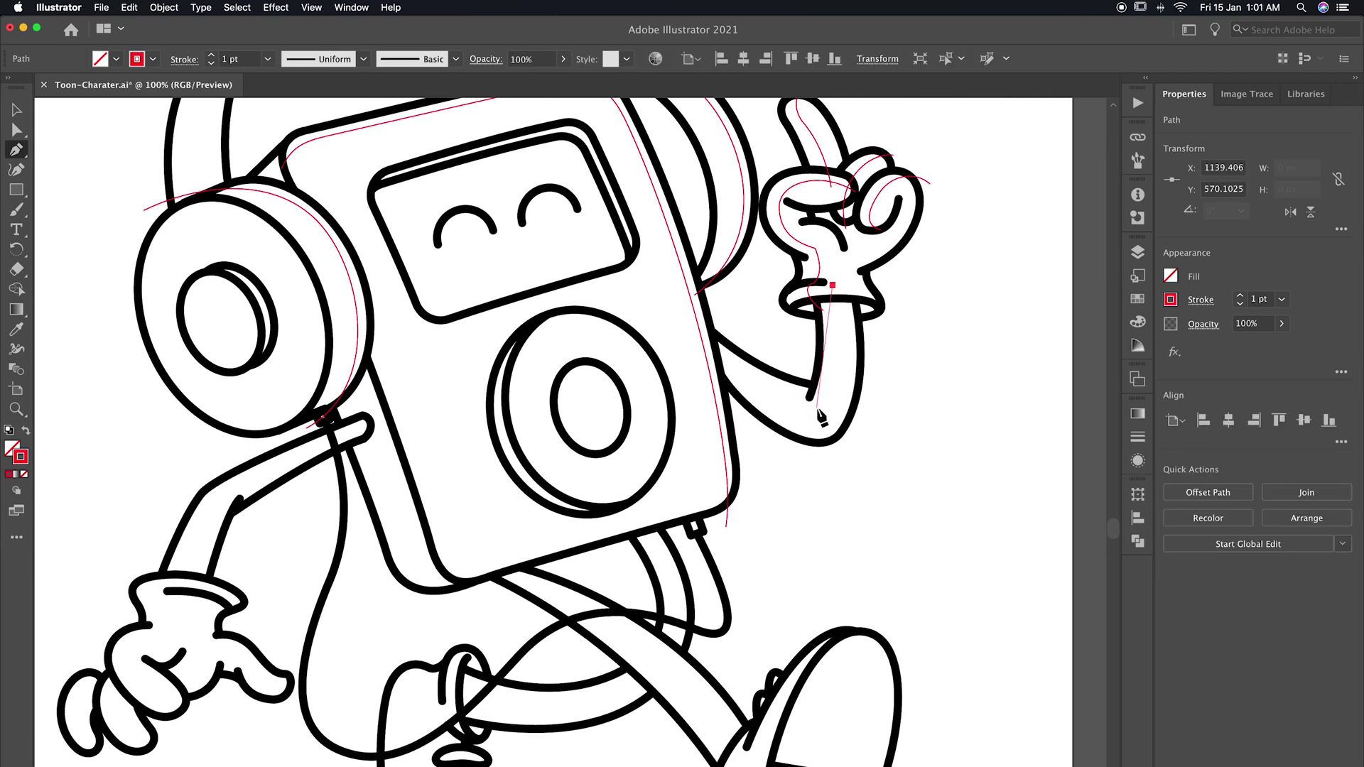
pyautogui.press('Escape')
pyautogui.click(683, 324)
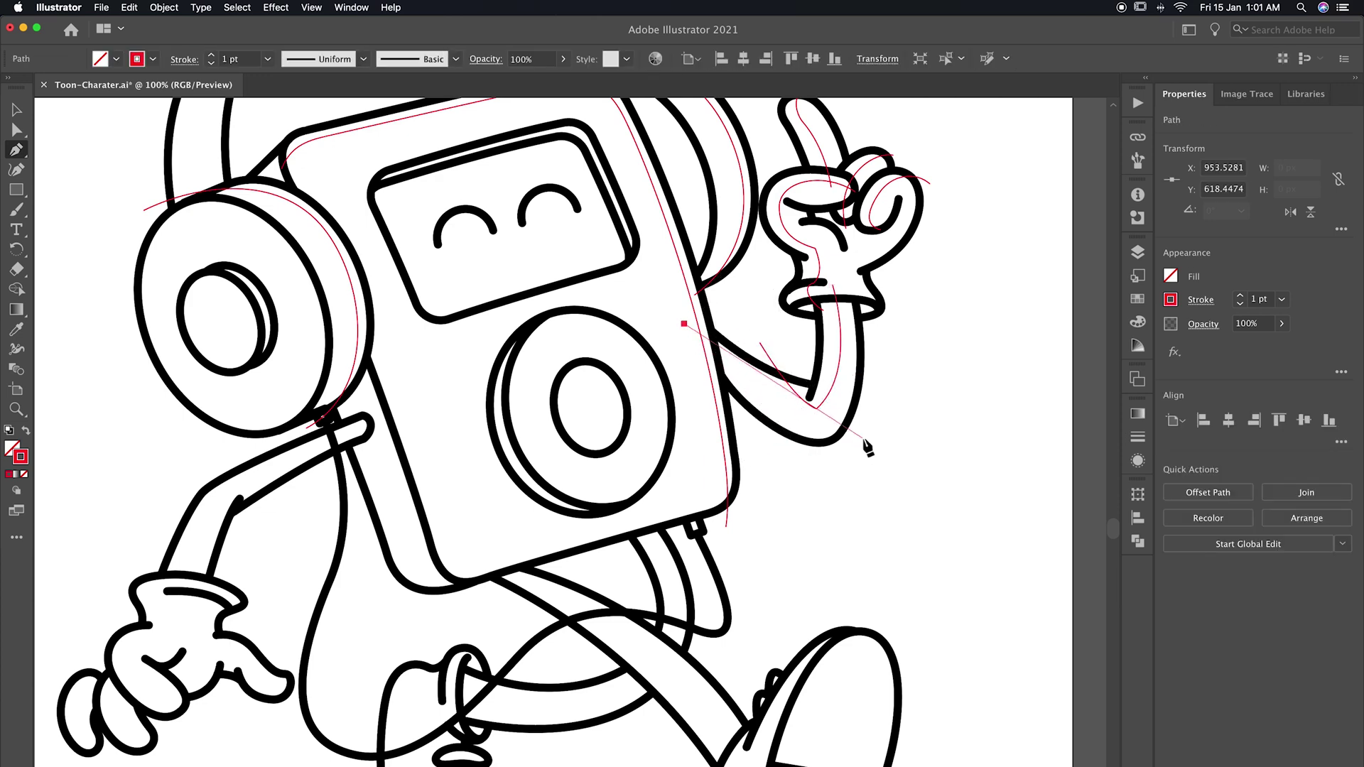
pyautogui.press('Escape')
# Draw a red shading curve along the lowered arm up to the shoulder.
pyautogui.hscroll(-5, 943, 496)
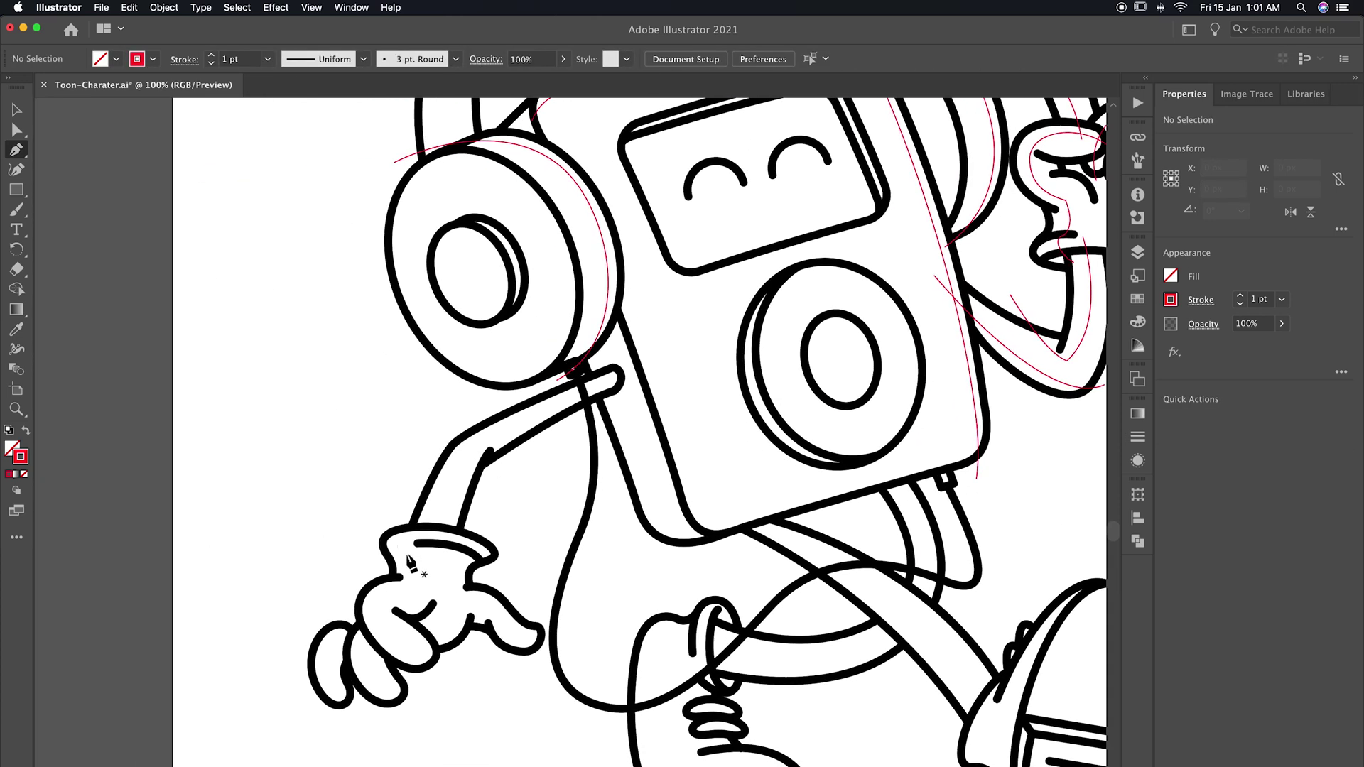
pyautogui.moveTo(416, 552); pyautogui.dragTo(421, 526)
pyautogui.moveTo(467, 448); pyautogui.dragTo(489, 431)
pyautogui.click(583, 401)
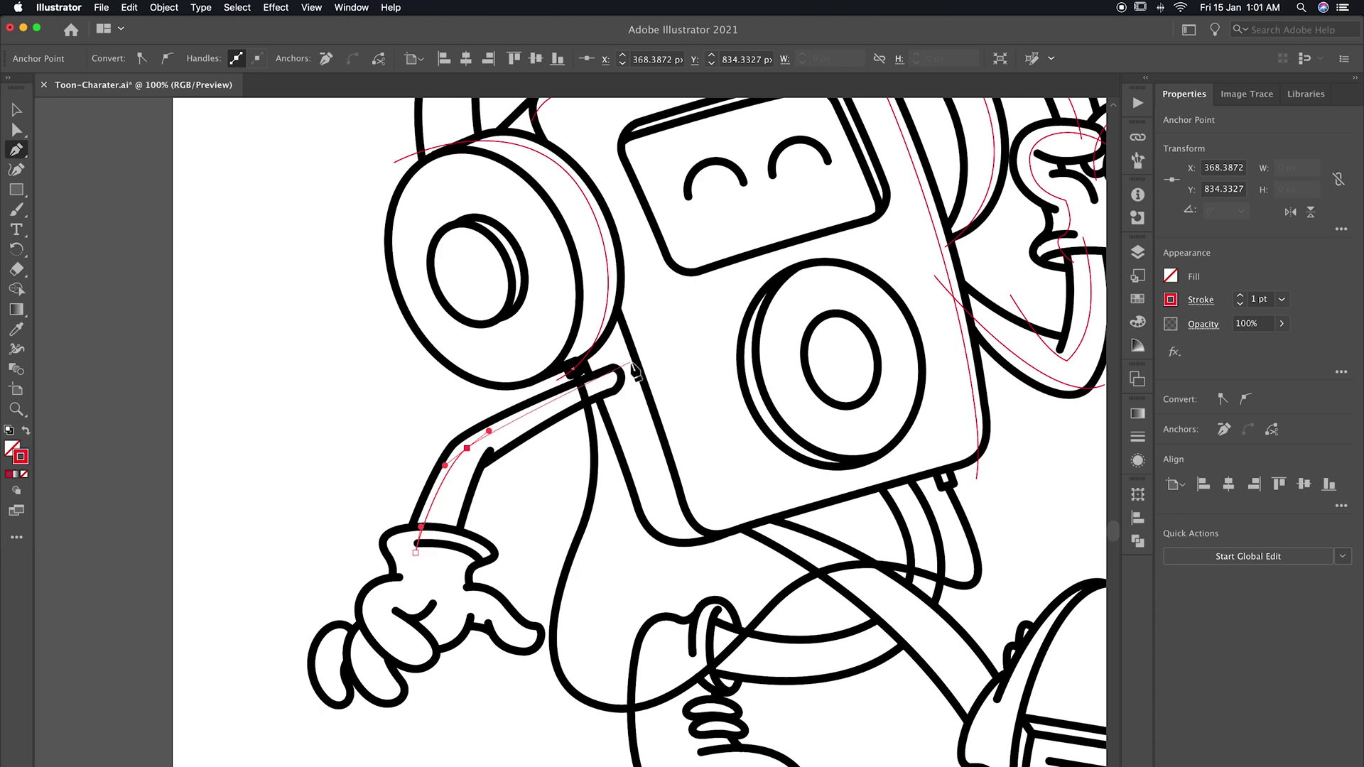
pyautogui.scroll(-2, 524, 478)
pyautogui.press('a')
pyautogui.click(474, 395)
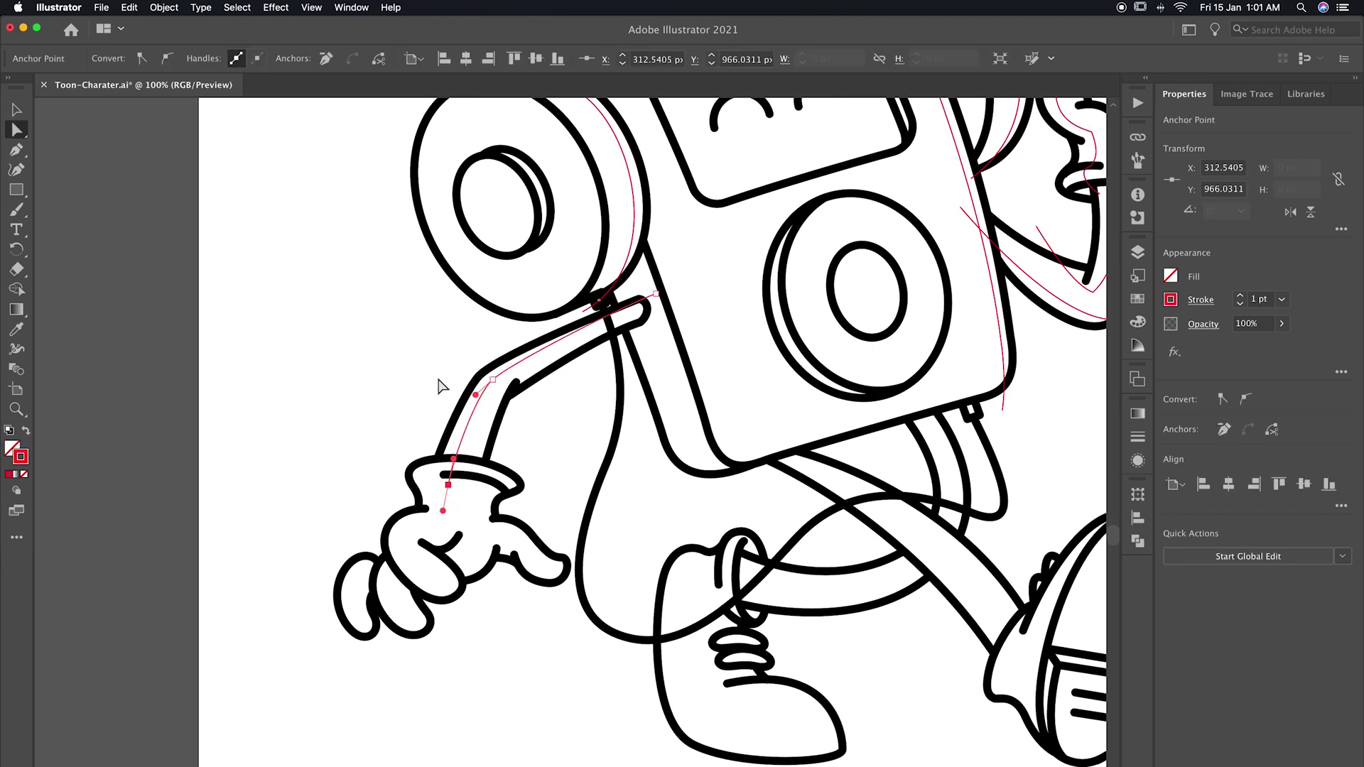
pyautogui.press('p')
# Curve a red shading stroke down onto the lower hand.
pyautogui.hscroll(3, 417, 374)
pyautogui.scroll(-2, 417, 375)
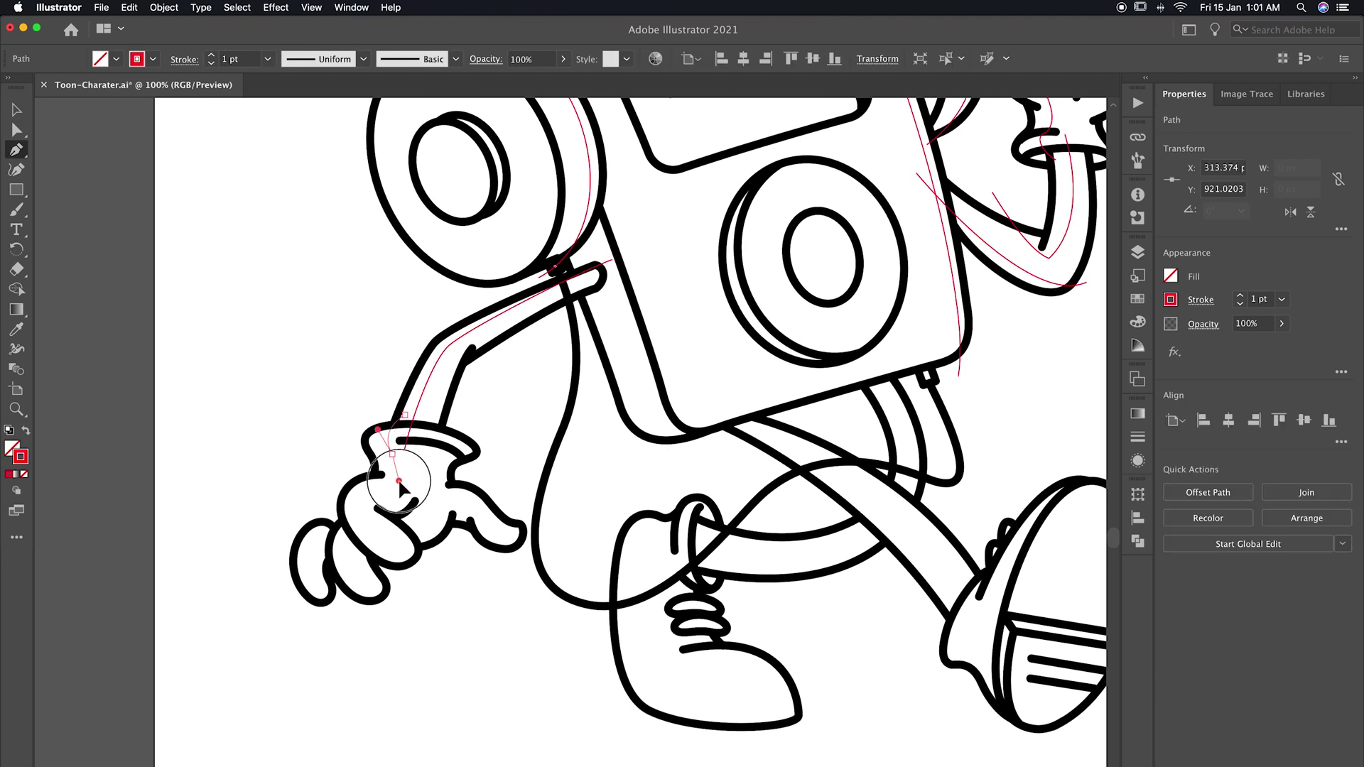
pyautogui.moveTo(383, 489); pyautogui.dragTo(367, 492)
pyautogui.moveTo(393, 561); pyautogui.dragTo(435, 558)
pyautogui.press('Escape')
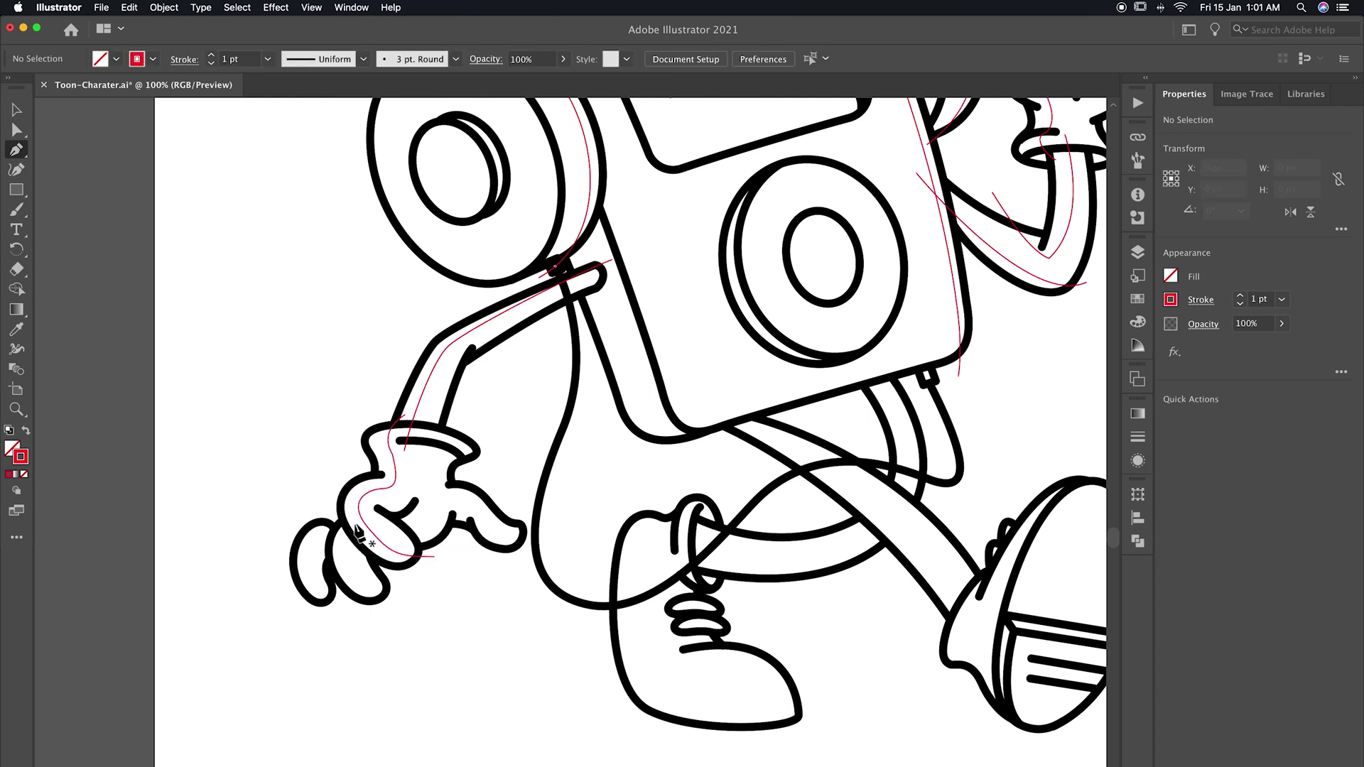
# Add red shading along the inner finger and across the lower hand.
pyautogui.moveTo(324, 604); pyautogui.dragTo(324, 604)
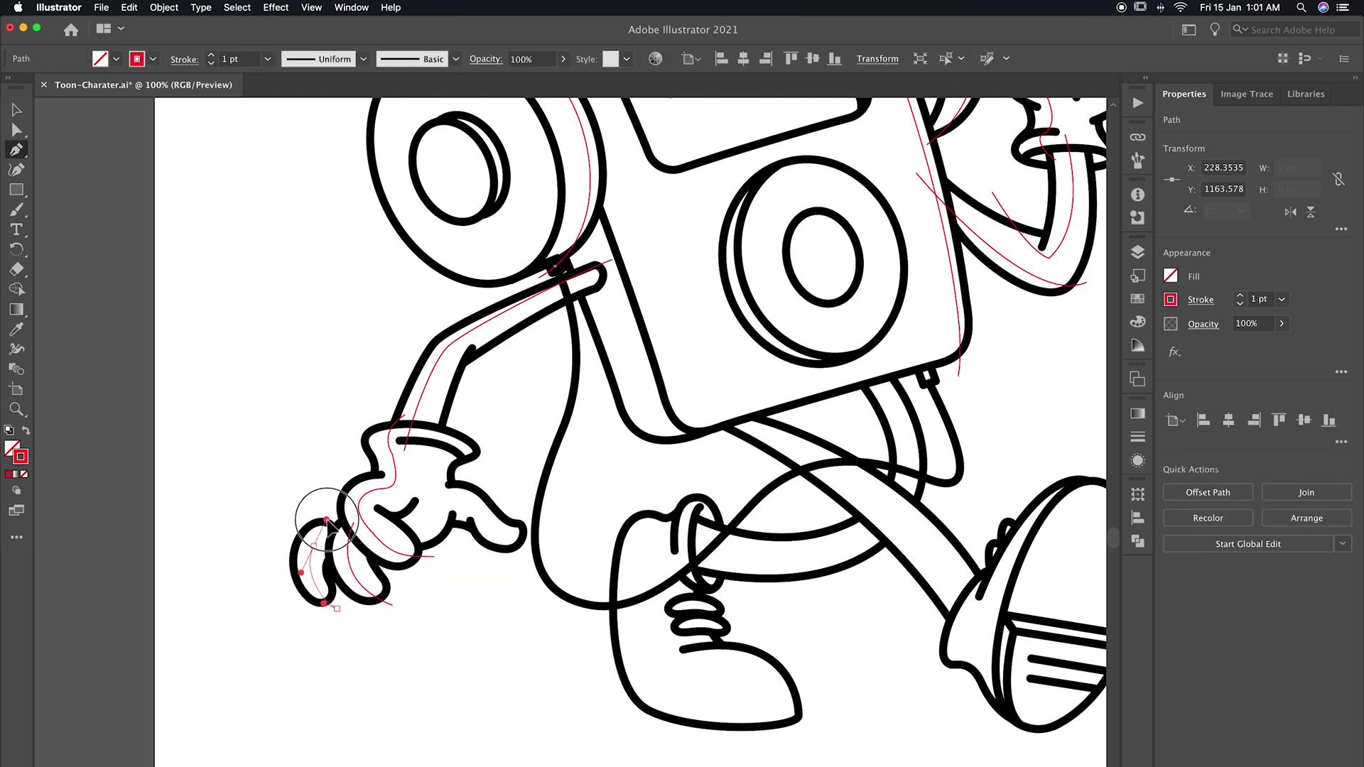
pyautogui.moveTo(340, 530); pyautogui.dragTo(314, 496)
pyautogui.press('Escape')
pyautogui.click(407, 524)
pyautogui.press('Escape')
pyautogui.moveTo(436, 537)
pyautogui.mouseDown()
pyautogui.moveTo(455, 530)
pyautogui.moveTo(528, 557)
pyautogui.mouseUp()
# Add a red shading stroke along a finger of the lower hand.
pyautogui.click(452, 503)
pyautogui.press('Escape')
pyautogui.scroll(-3, 359, 565)
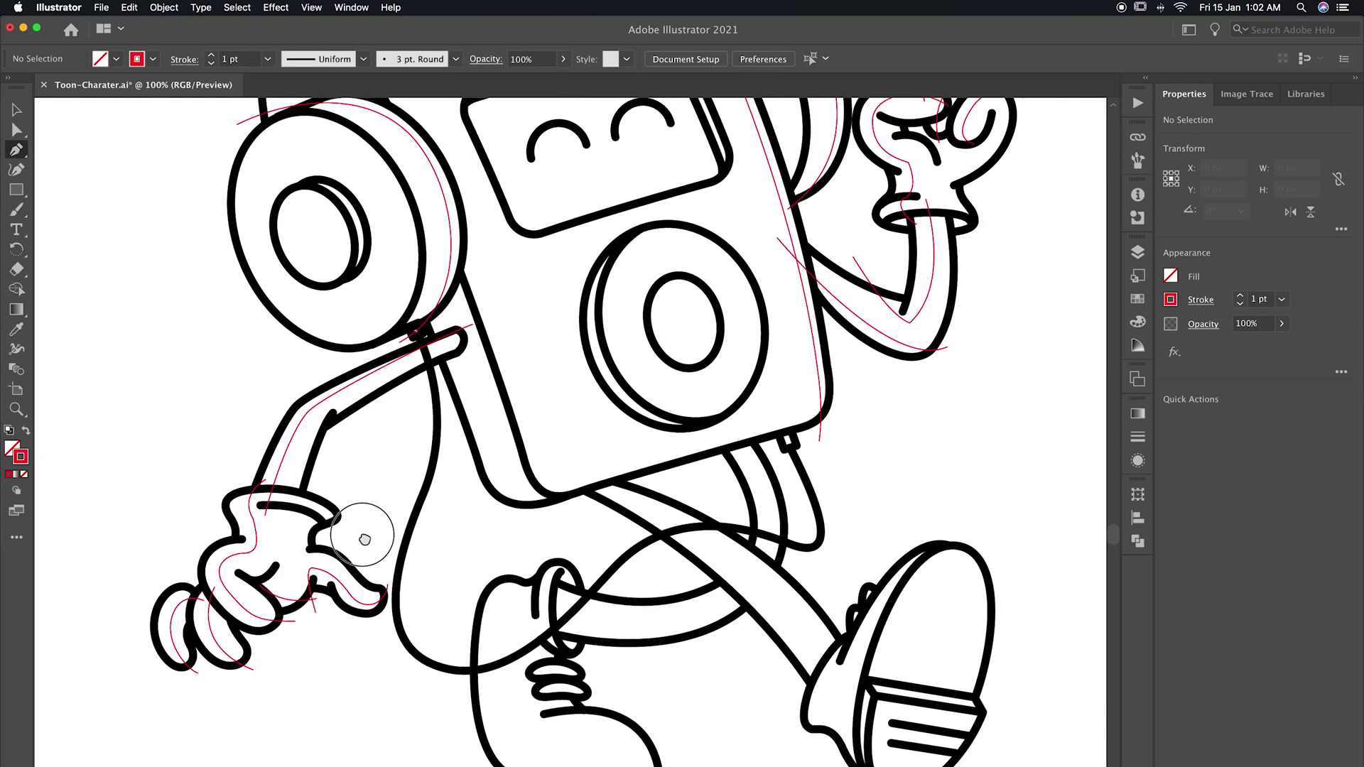
pyautogui.scroll(3, 283, 390)
# Draw red shading curves down both legs.
pyautogui.click(457, 402)
pyautogui.moveTo(713, 589); pyautogui.dragTo(804, 731)
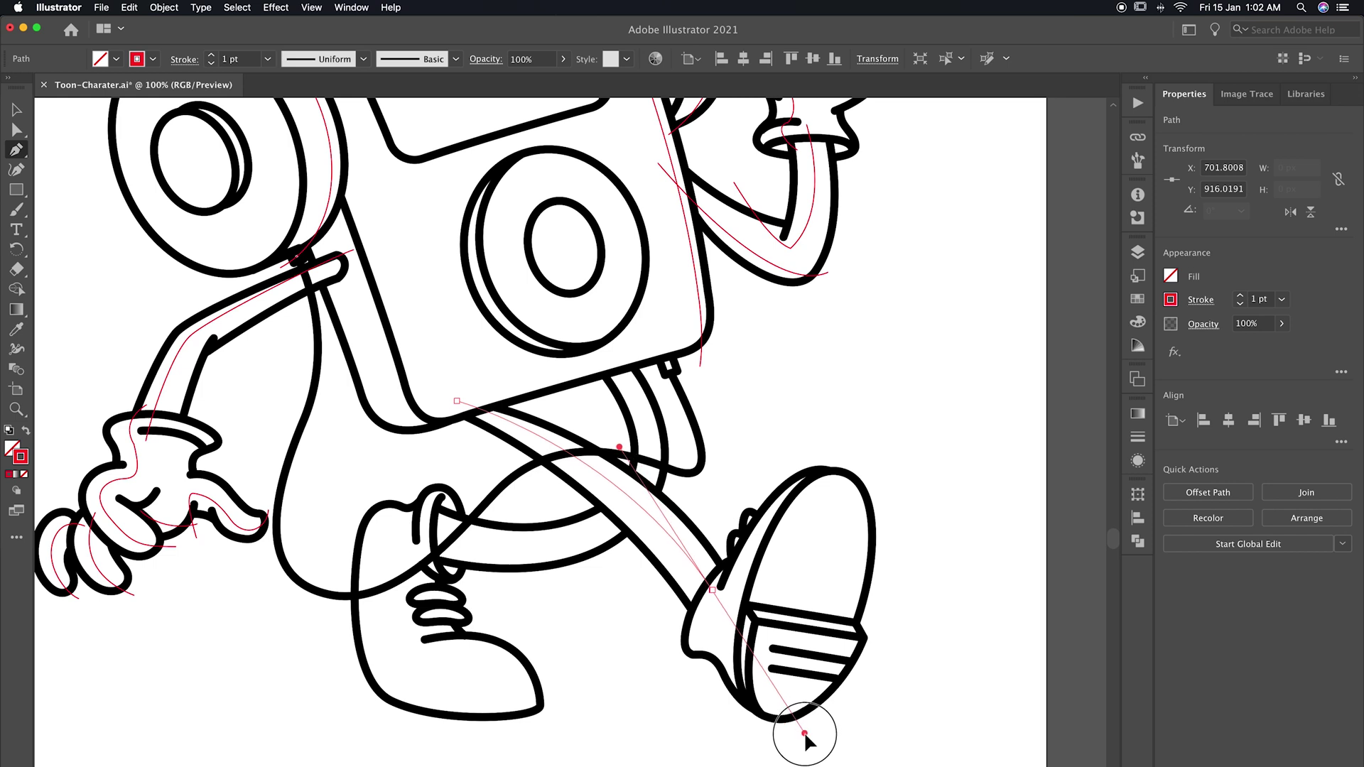
pyautogui.press('Escape')
pyautogui.hscroll(-4, 719, 597)
pyautogui.click(750, 356)
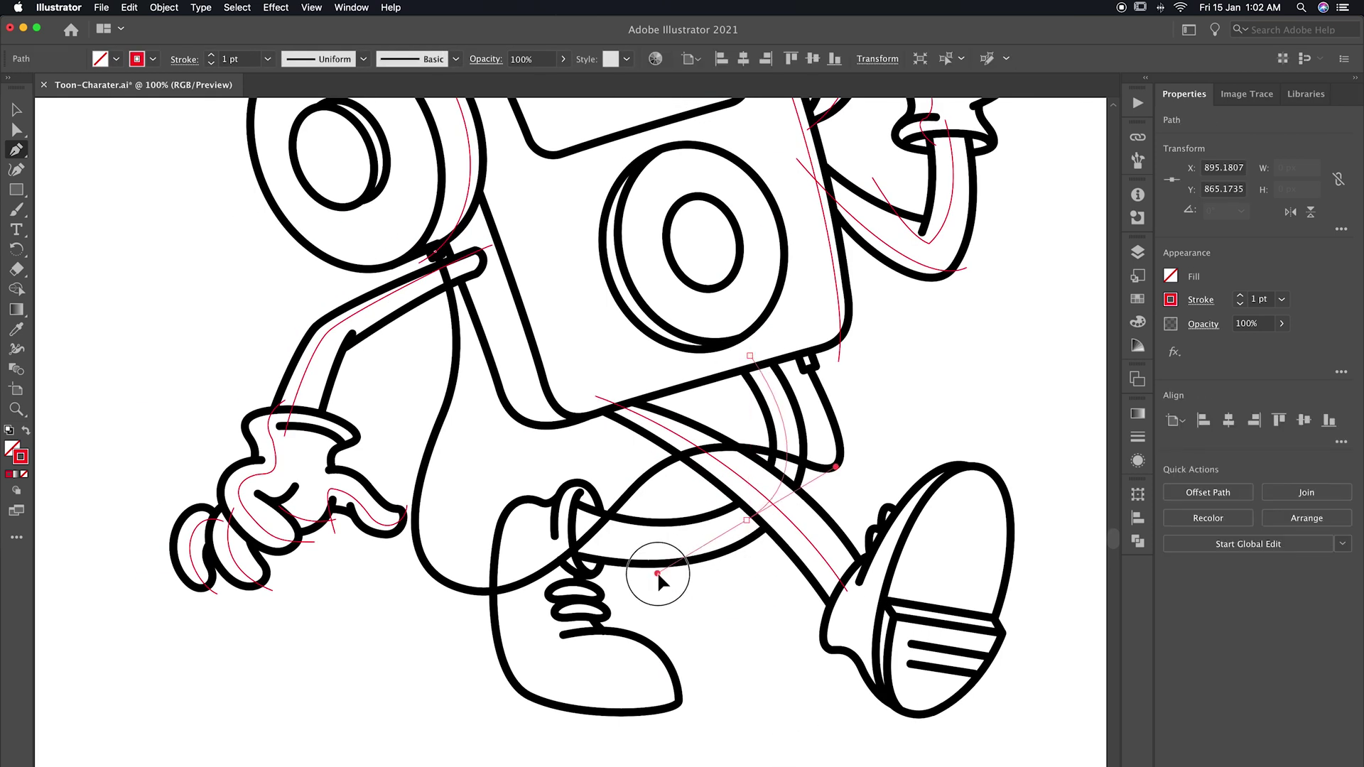
pyautogui.moveTo(540, 503); pyautogui.dragTo(746, 524)
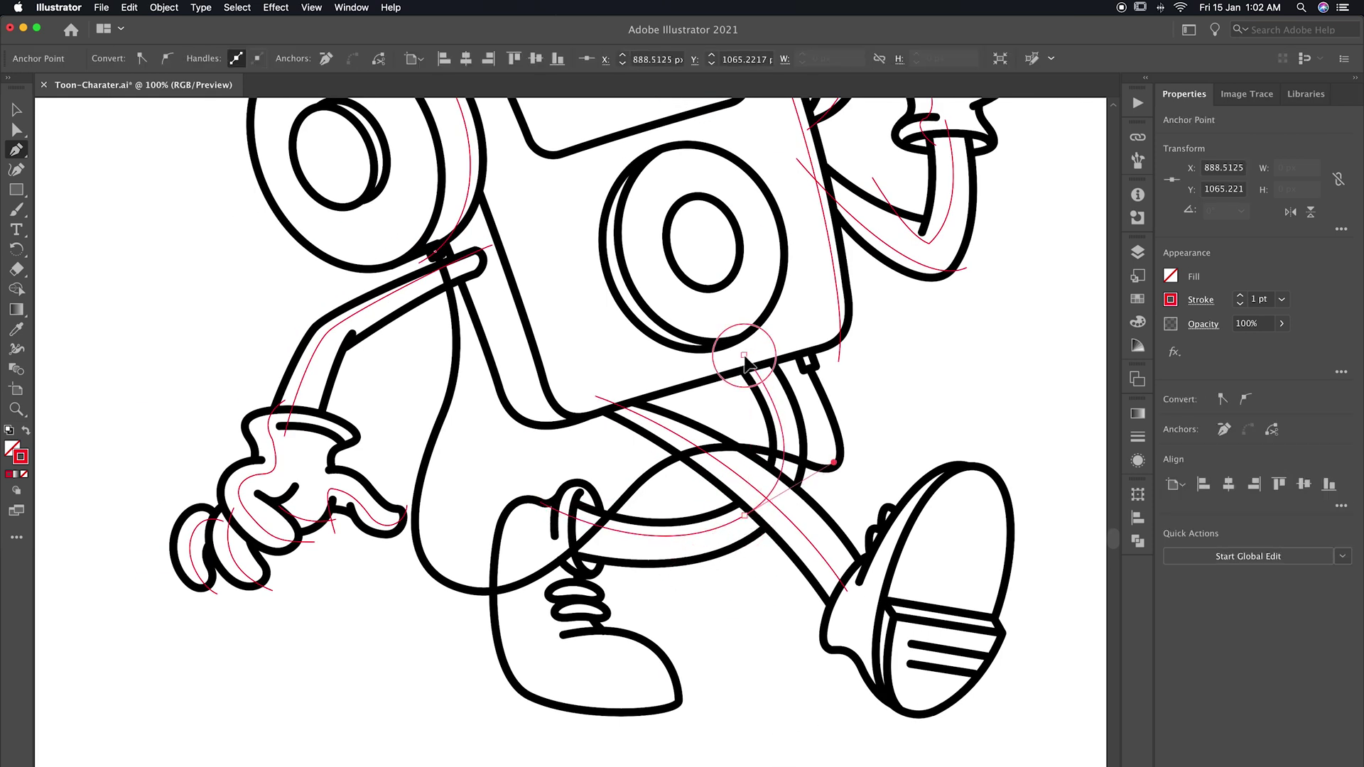
pyautogui.press('Escape')
# Draw a red shading curve along the shoe bottom, up and across its top.
pyautogui.click(670, 657)
pyautogui.moveTo(620, 691); pyautogui.dragTo(531, 651)
pyautogui.click(515, 609)
pyautogui.moveTo(525, 523); pyautogui.dragTo(562, 513)
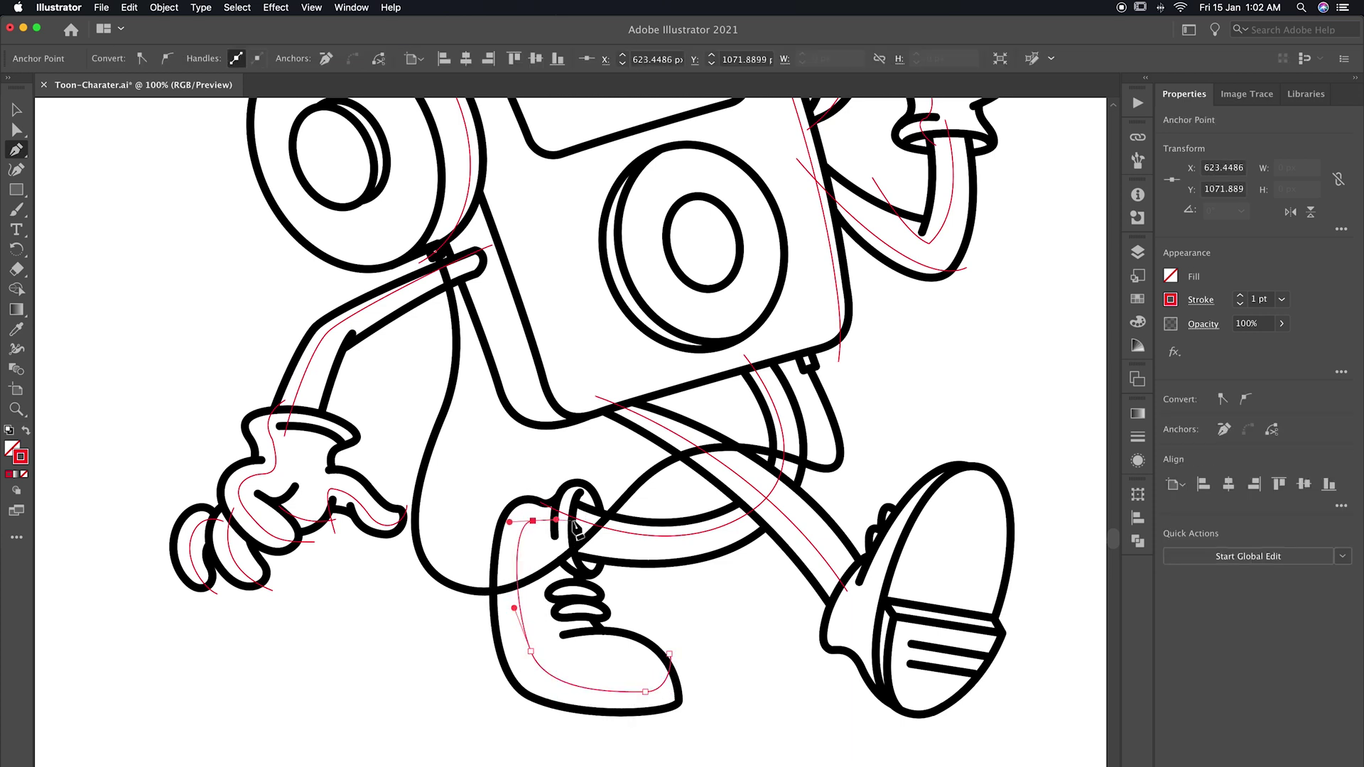
pyautogui.click(579, 525)
pyautogui.press('Escape')
# Add a small red shading curve inside the shoe.
pyautogui.click(604, 578)
pyautogui.moveTo(544, 610); pyautogui.dragTo(546, 614)
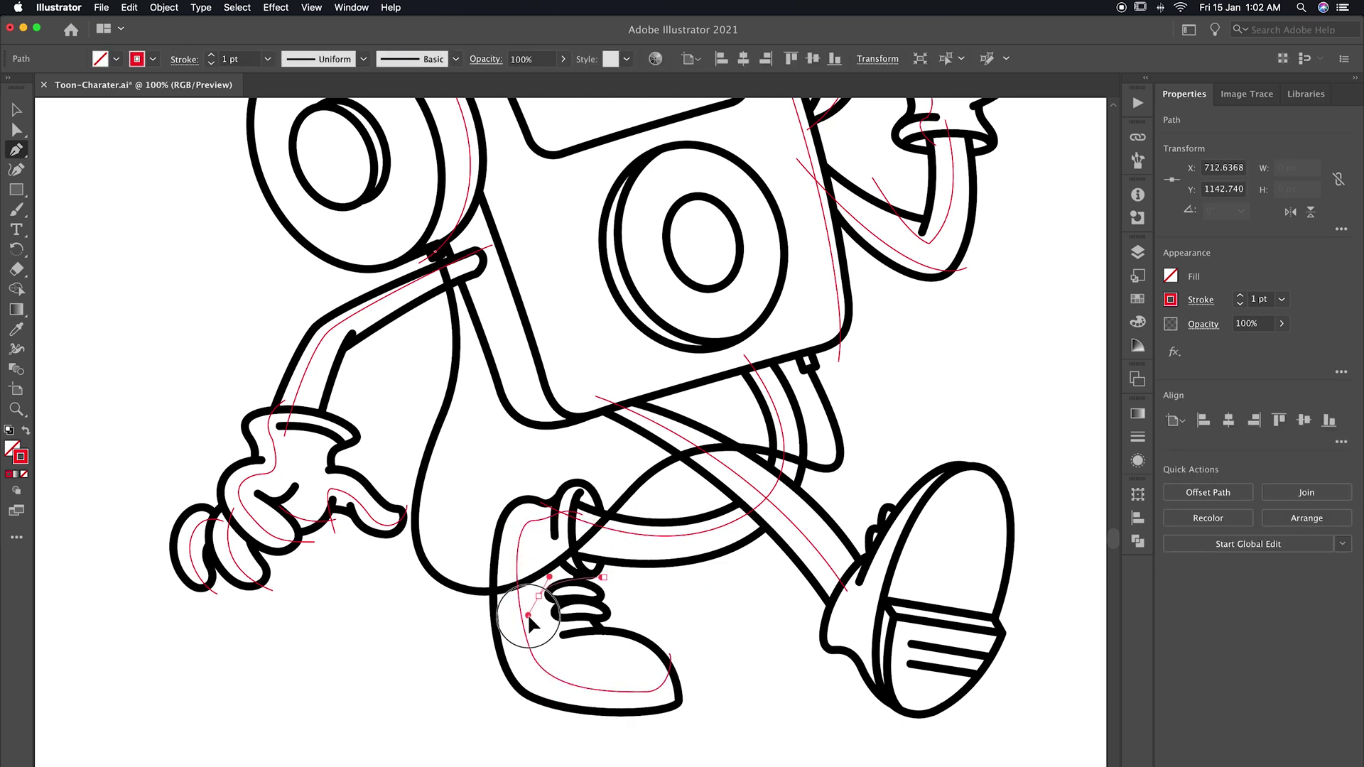
pyautogui.press('a')
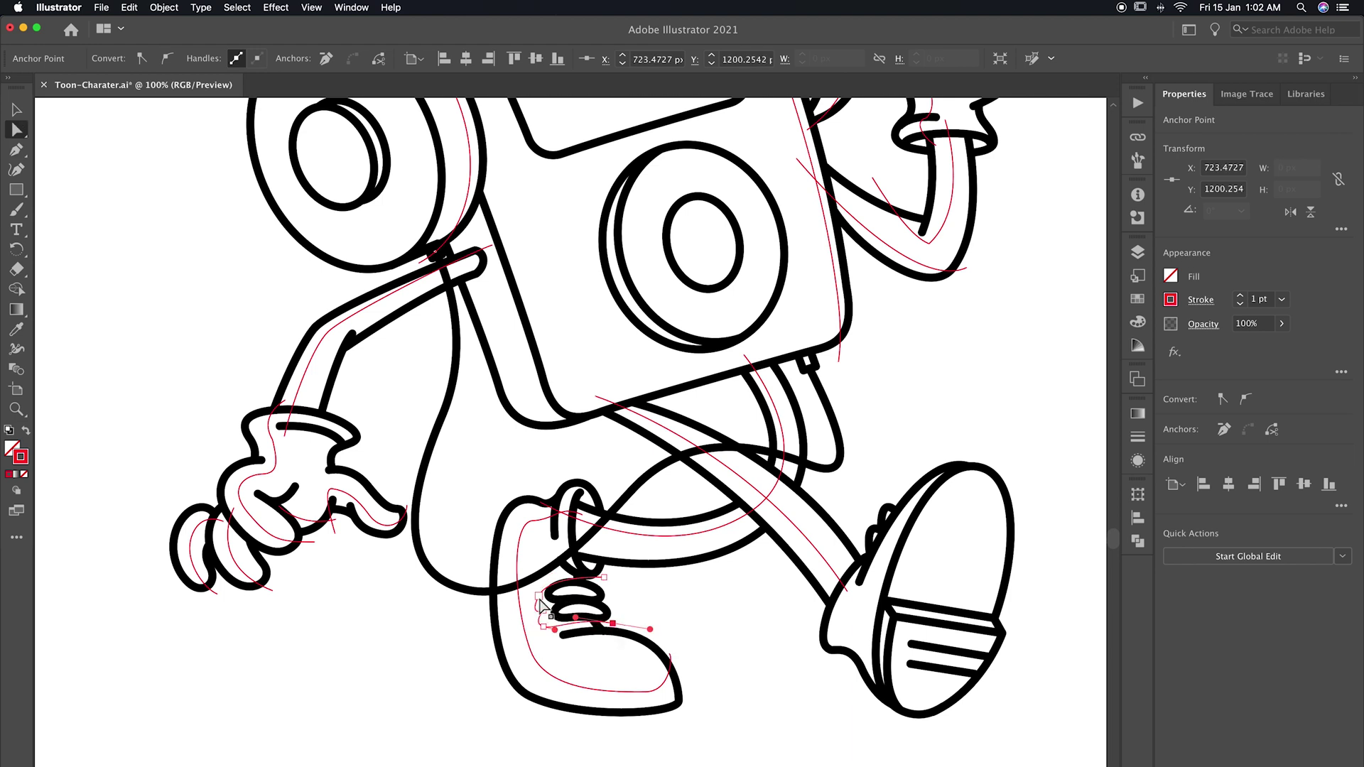
pyautogui.click(686, 635)
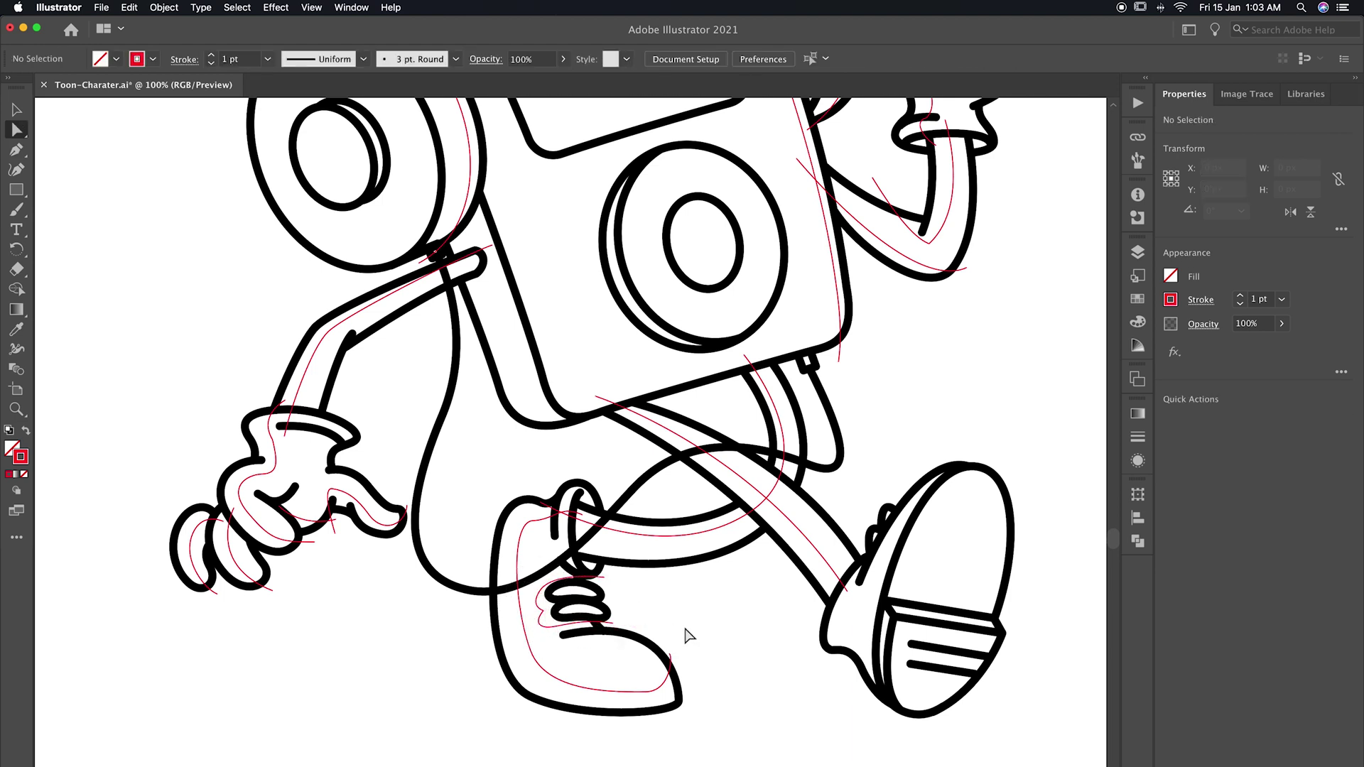
pyautogui.press('p')
pyautogui.moveTo(685, 634); pyautogui.dragTo(533, 633)
# Start a red shading curve with a smooth bend toward the other foot.
pyautogui.click(785, 468)
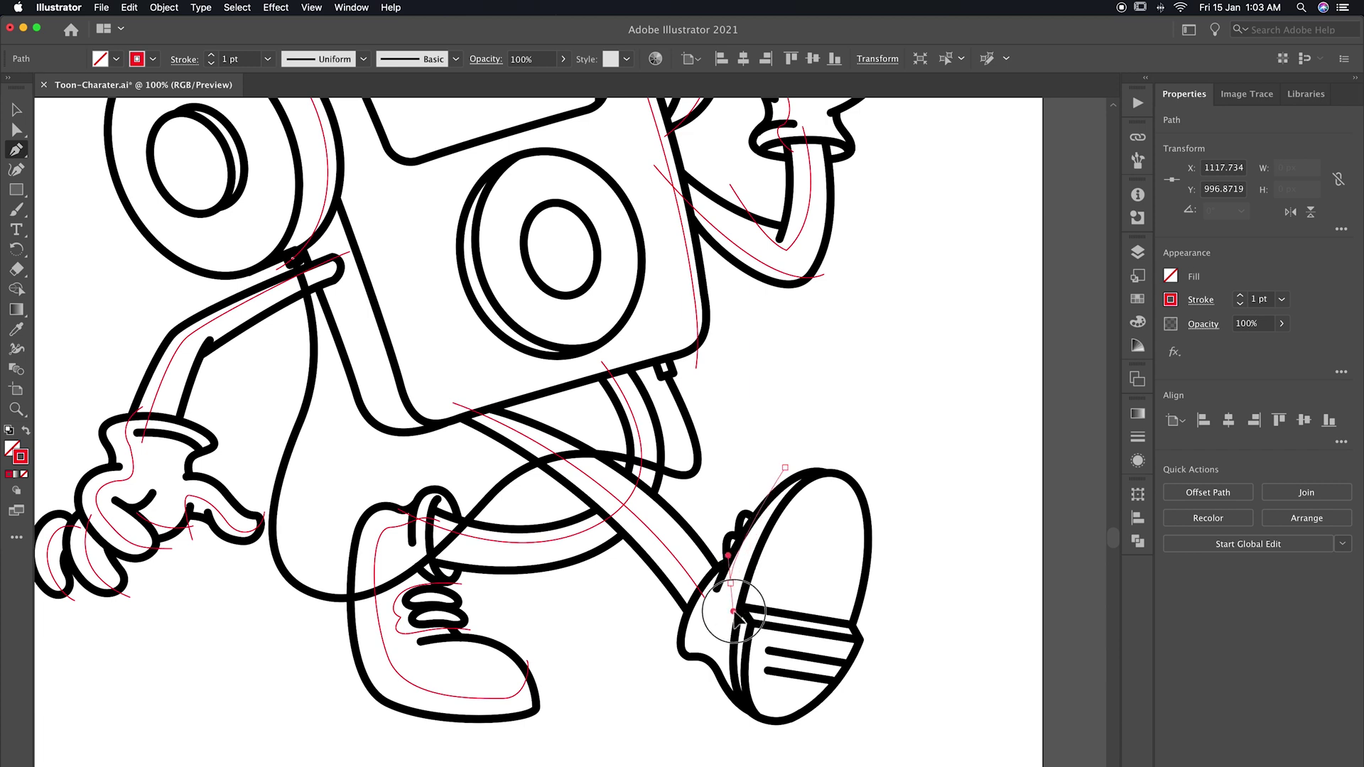
pyautogui.moveTo(739, 583); pyautogui.dragTo(745, 623)
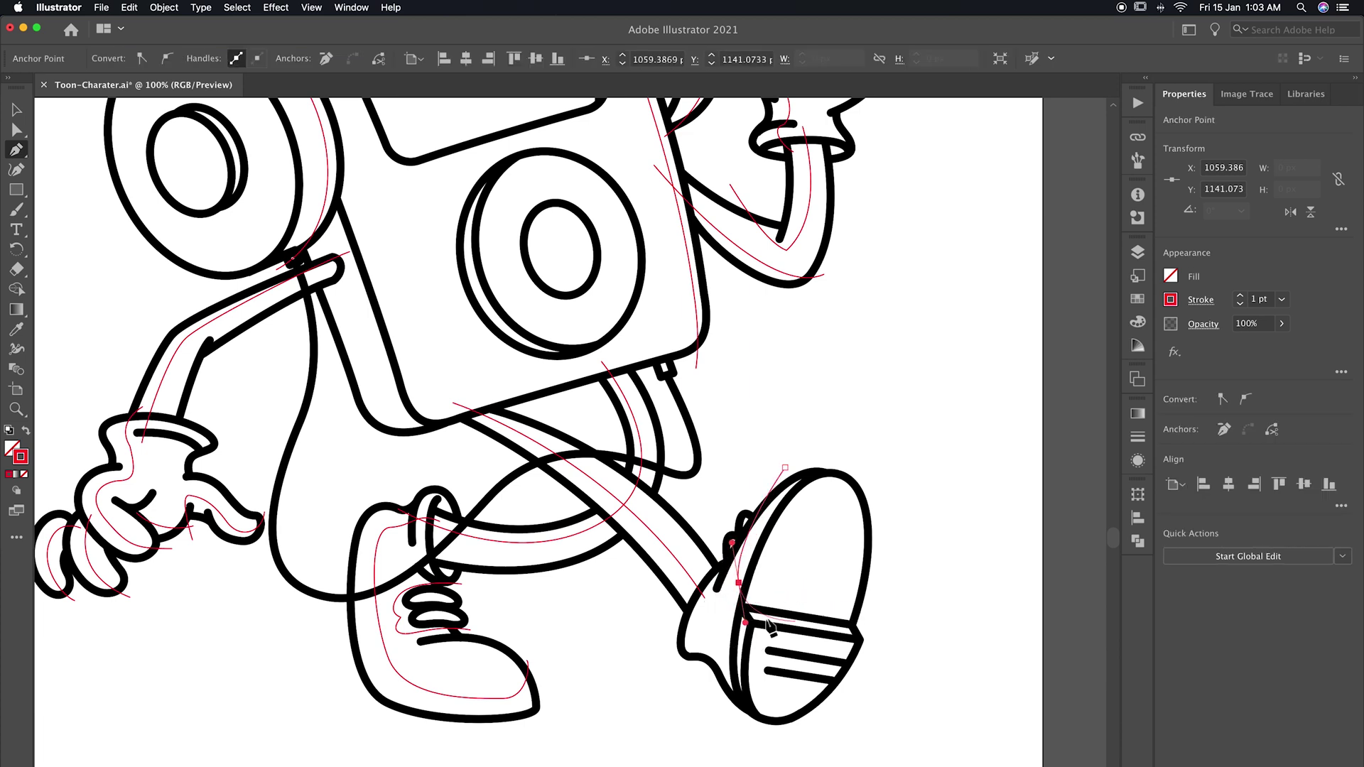
pyautogui.keyDown('ctrl'); pyautogui.click(917, 603); pyautogui.keyUp('ctrl')
pyautogui.scroll(-2, 853, 597)
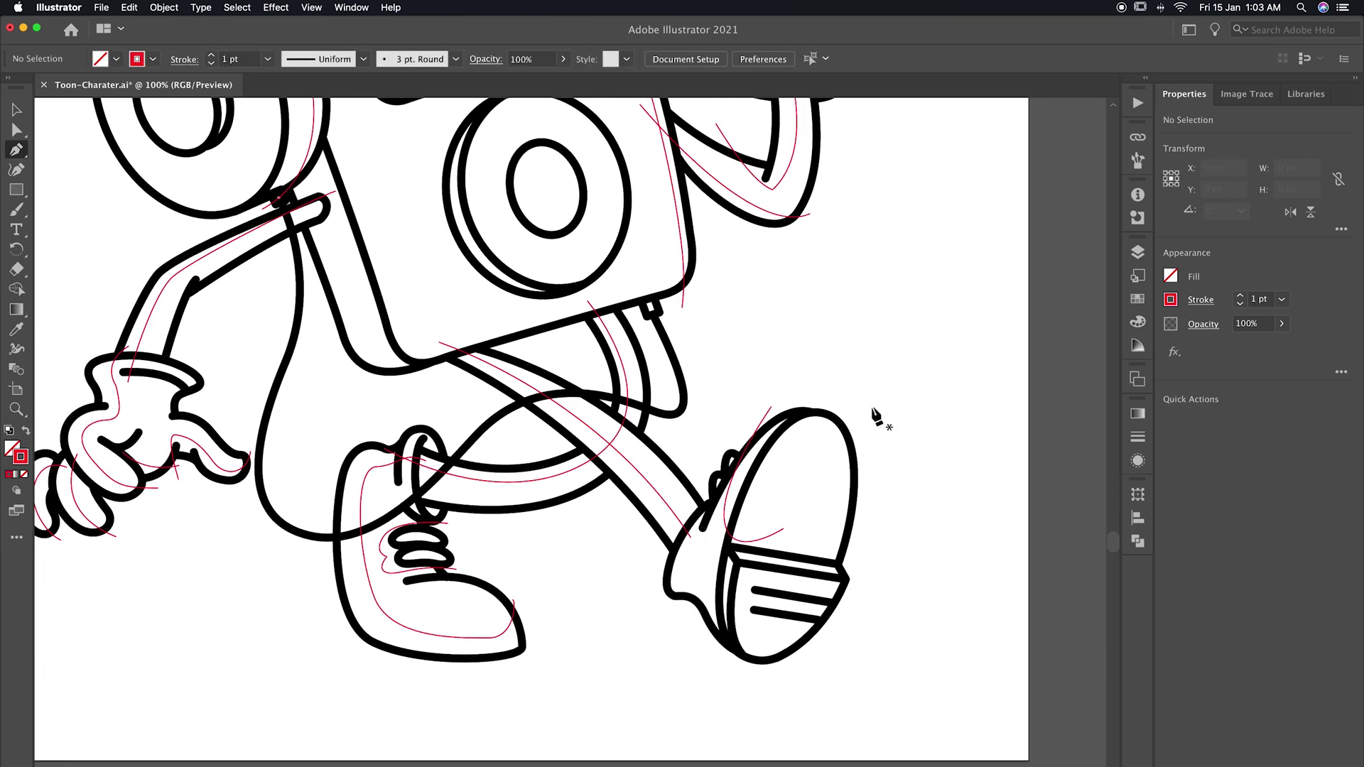
# Draw a red shading curve down the right shoe's left side to the bottom.
pyautogui.moveTo(855, 401); pyautogui.dragTo(822, 405)
pyautogui.moveTo(782, 665); pyautogui.dragTo(861, 646)
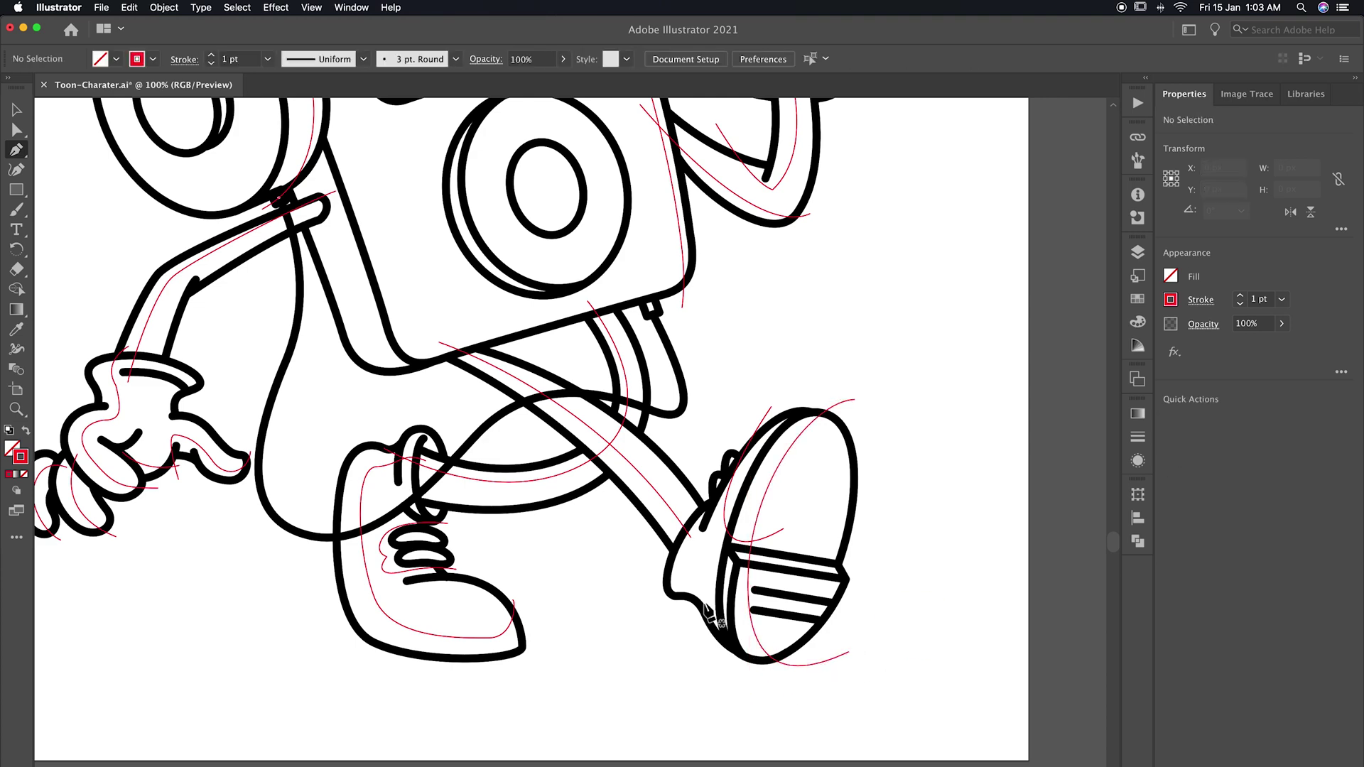
pyautogui.scroll(2, 818, 604)
pyautogui.scroll(2, 746, 568)
pyautogui.scroll(3, 675, 533)
pyautogui.scroll(2, 604, 491)
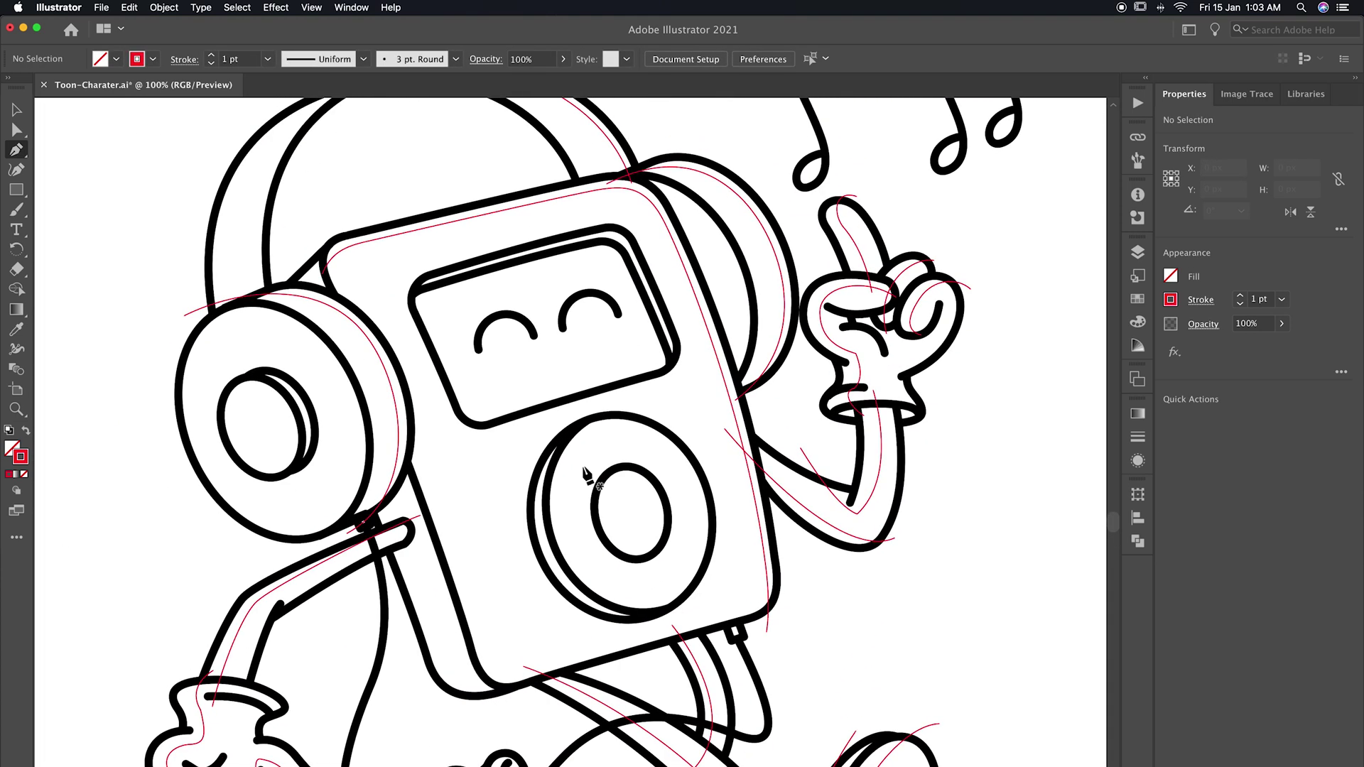
pyautogui.scroll(-3, 583, 477)
# Marquee-select every path of the character, switch to the Live Paint Bucket and pick yellow.
pyautogui.scroll(1, 562, 441)
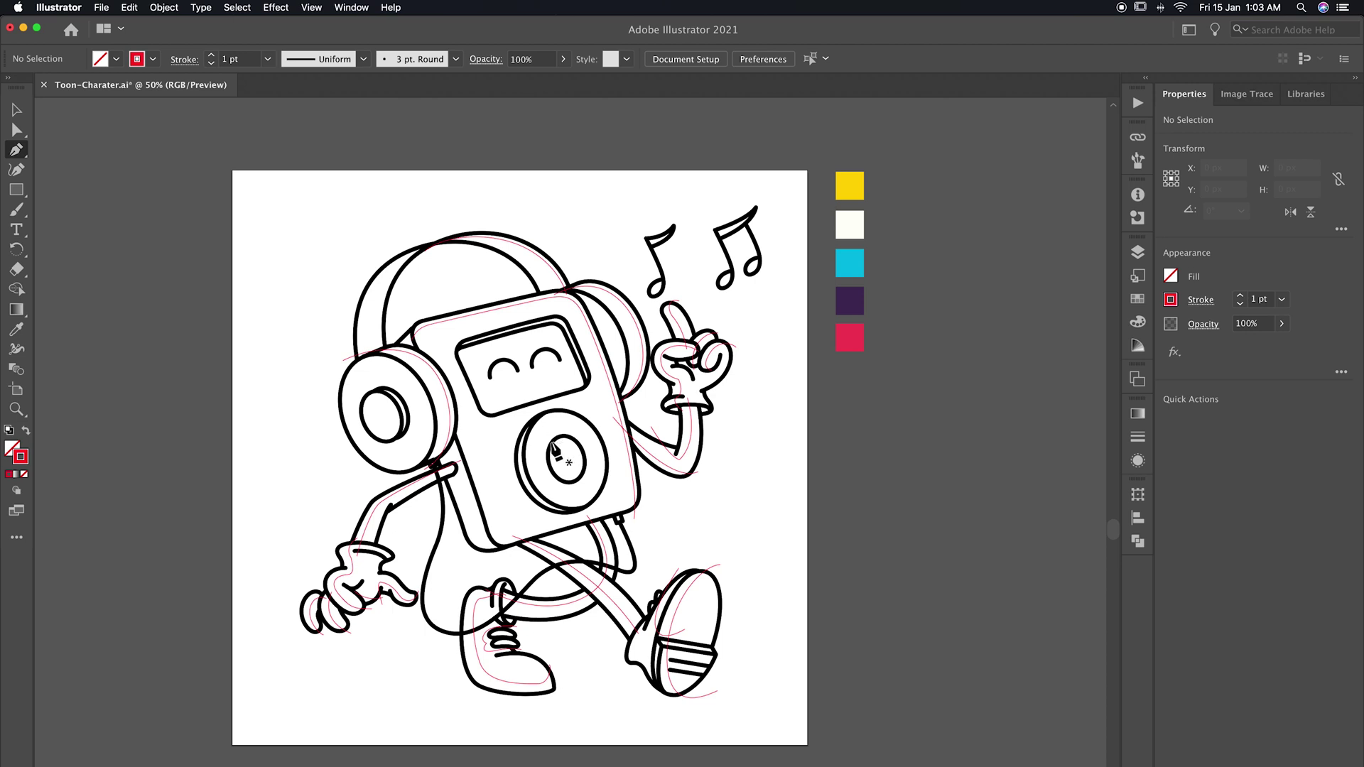
pyautogui.press('v')
pyautogui.scroll(-1, 731, 472)
pyautogui.moveTo(788, 147); pyautogui.dragTo(295, 612)
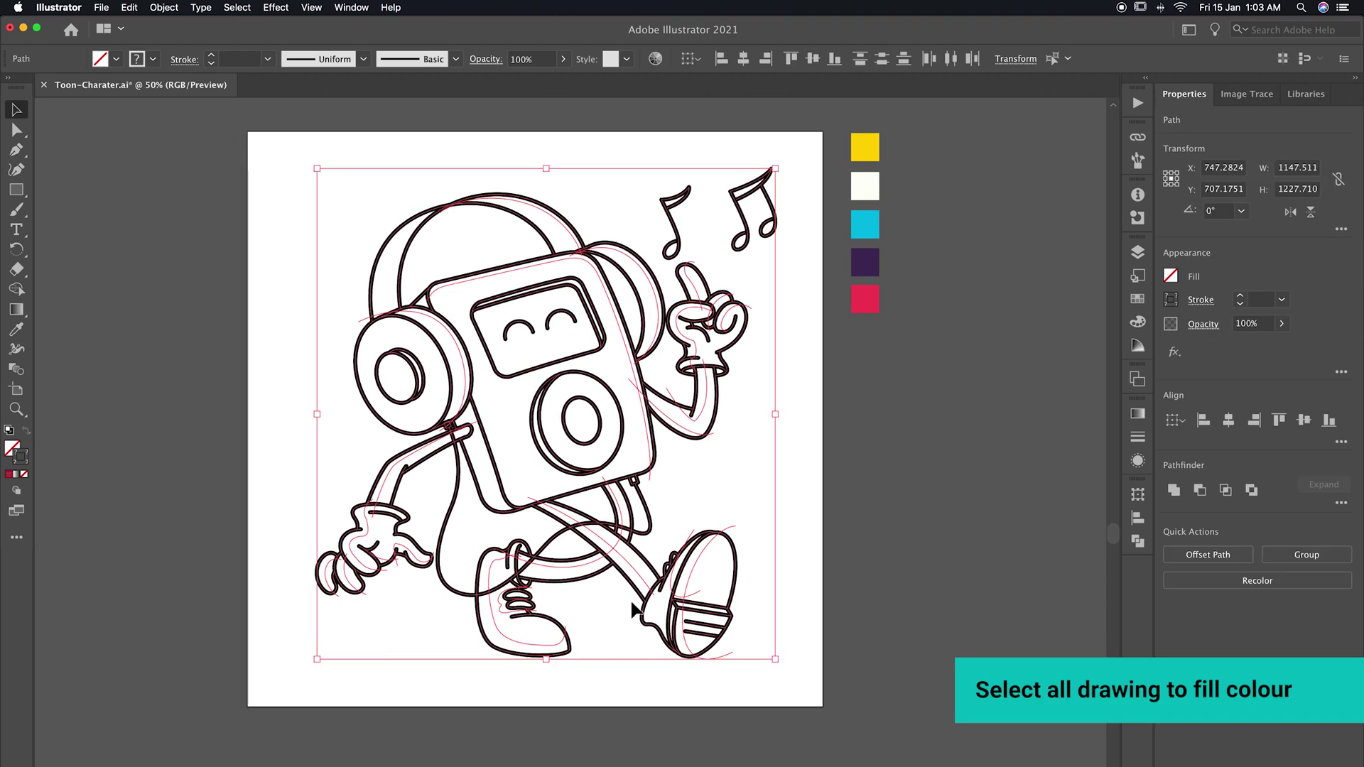
pyautogui.click(17, 540)
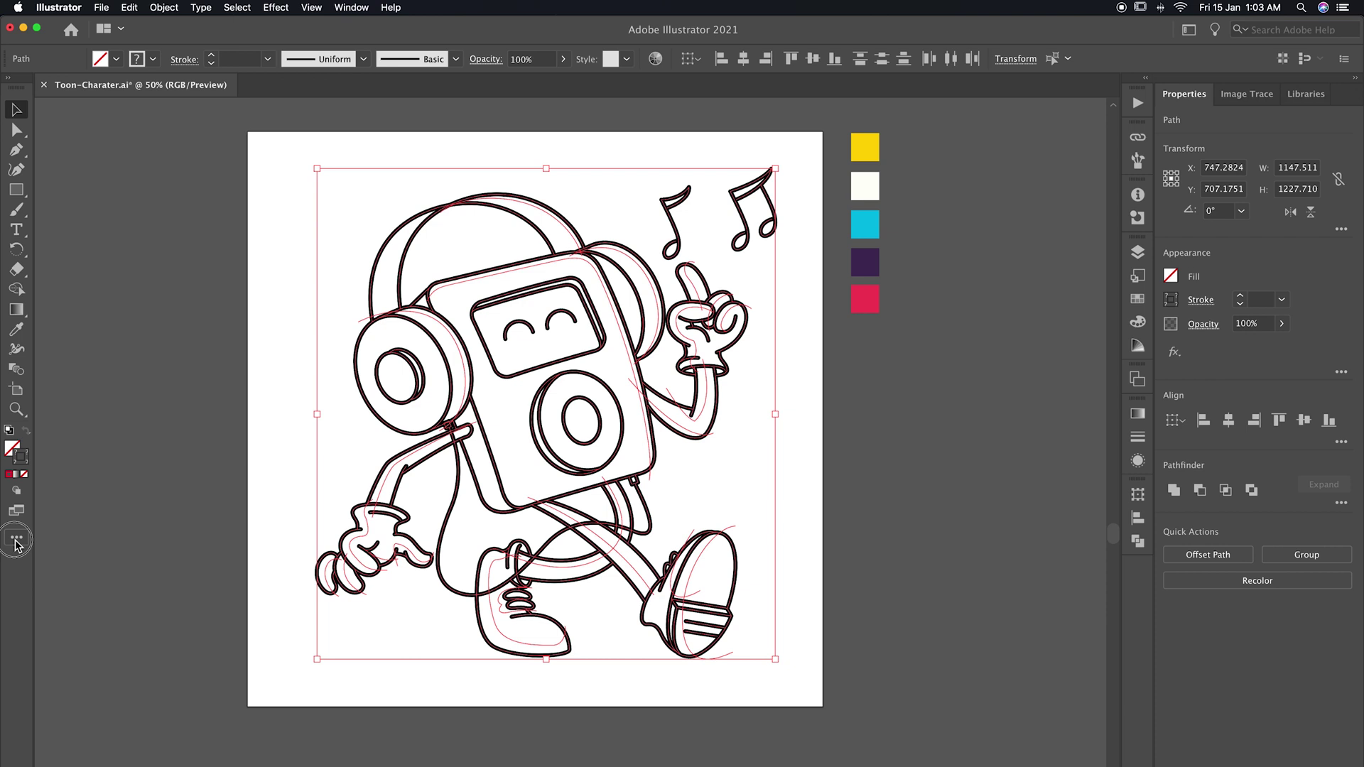
pyautogui.click(124, 525)
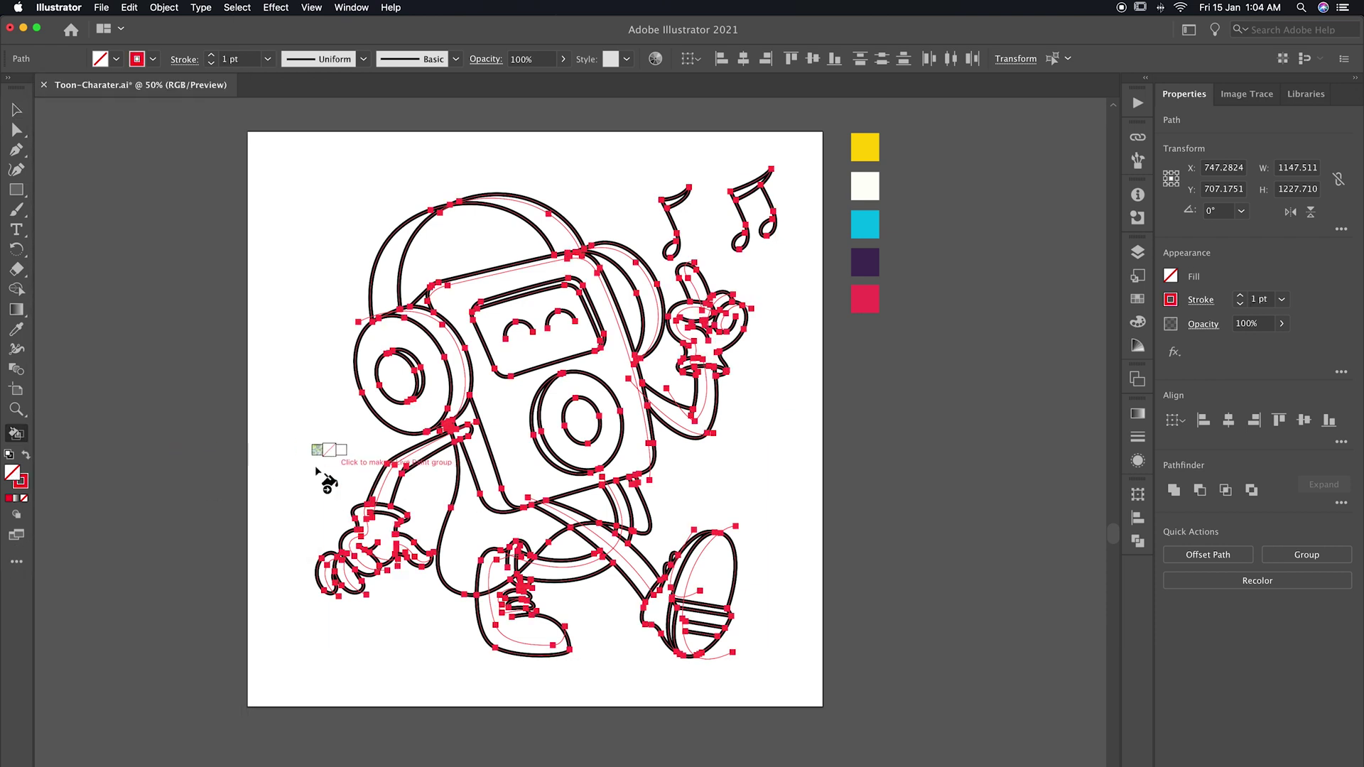
pyautogui.keyDown('alt'); pyautogui.click(871, 156); pyautogui.keyUp('alt')
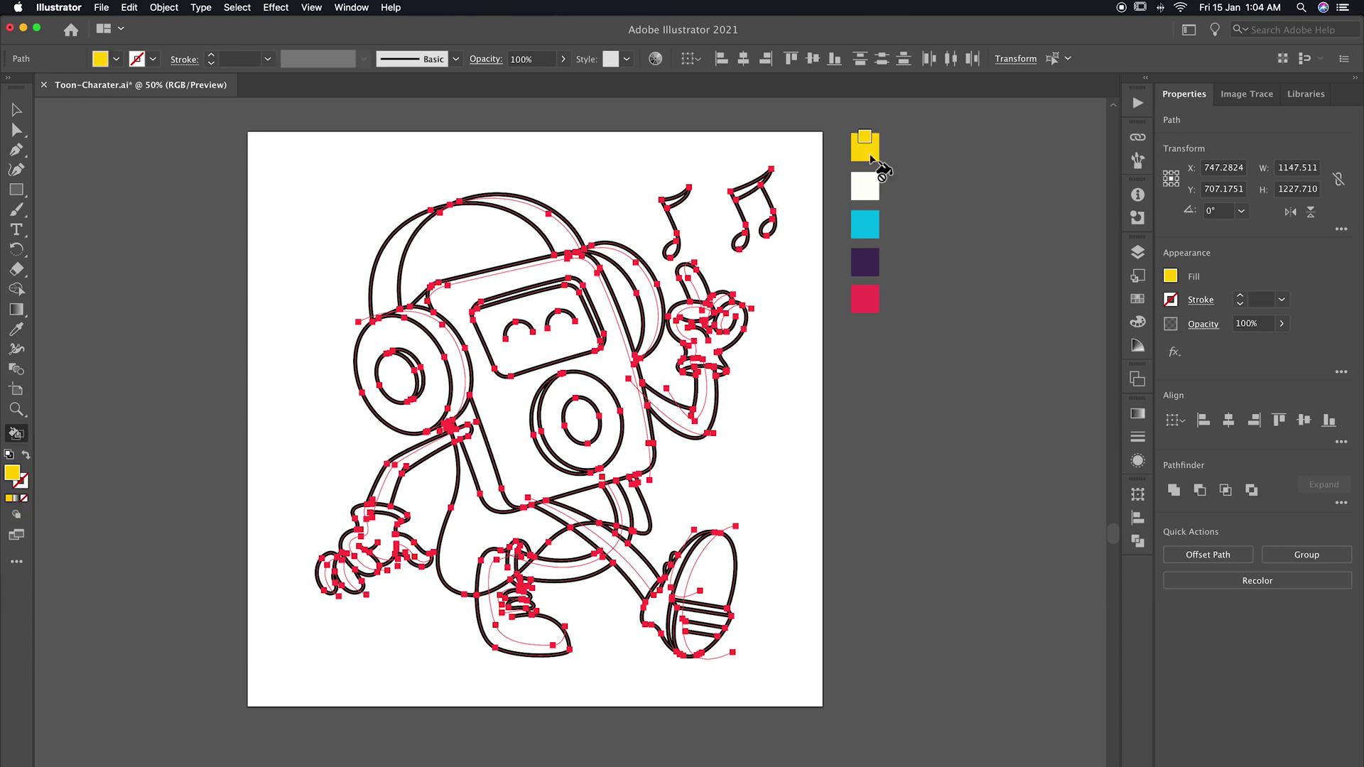
# Fill the music player's body cyan with the Live Paint Bucket.
pyautogui.keyDown('alt'); pyautogui.click(852, 224); pyautogui.keyUp('alt')
pyautogui.click(500, 386)
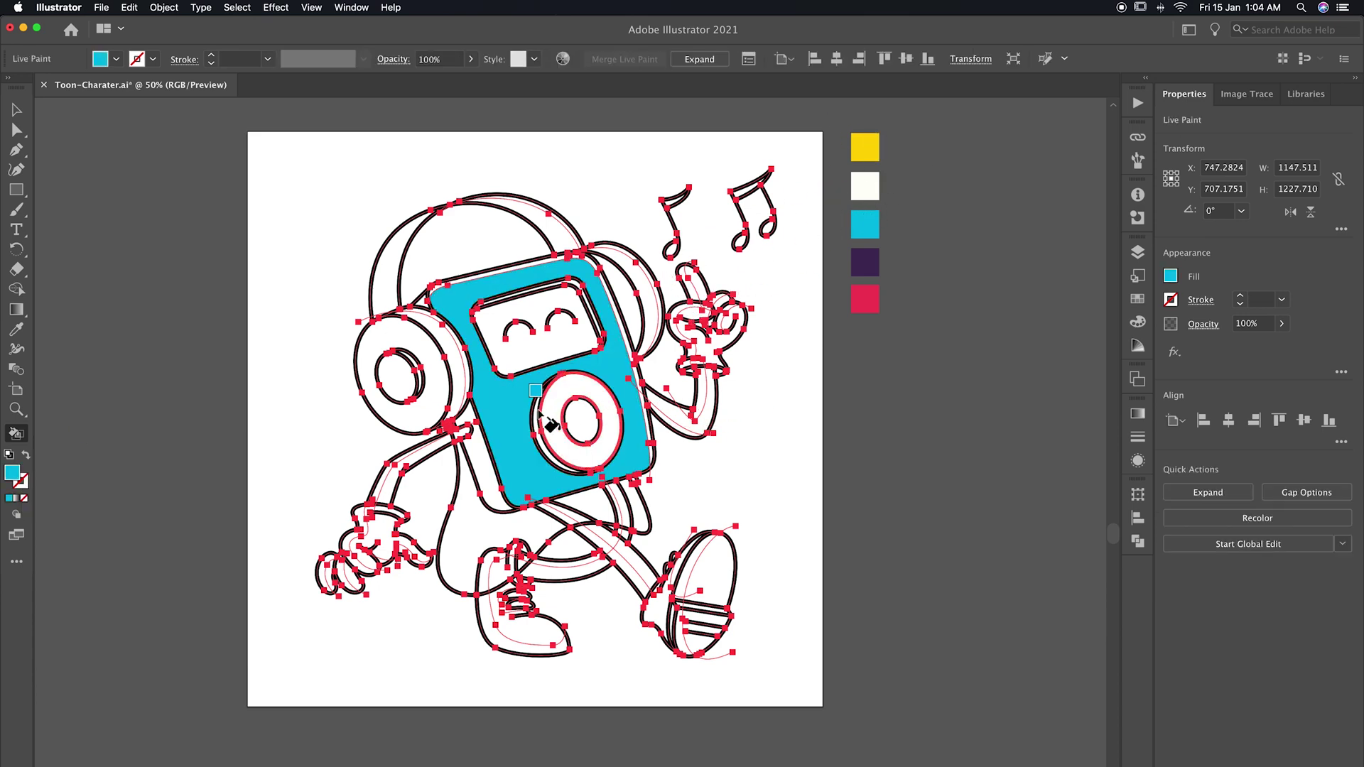
pyautogui.press('super+equal')
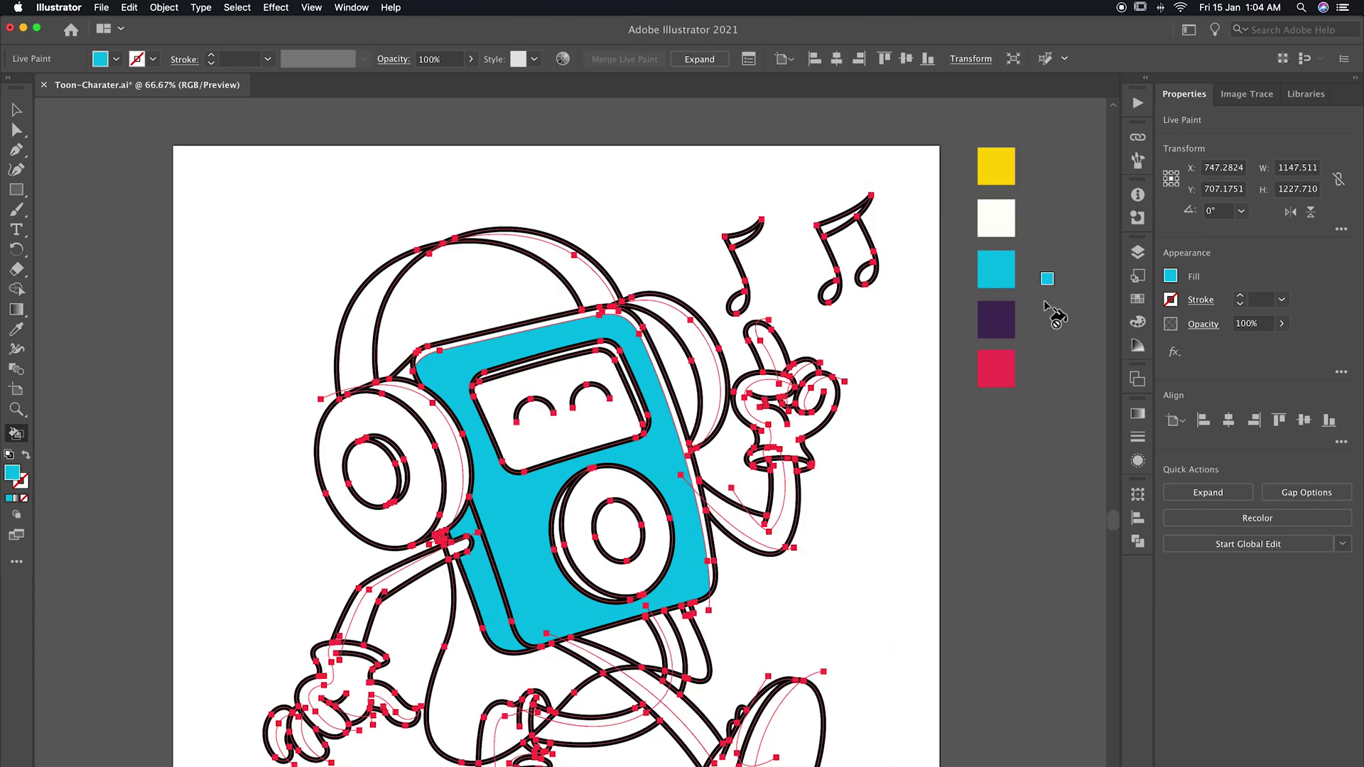
# Darken the cyan in the Color panel, fill the left side, and pick dark purple.
pyautogui.click(1171, 279)
pyautogui.click(1138, 324)
pyautogui.moveTo(1028, 307); pyautogui.dragTo(1021, 303)
pyautogui.click(487, 562)
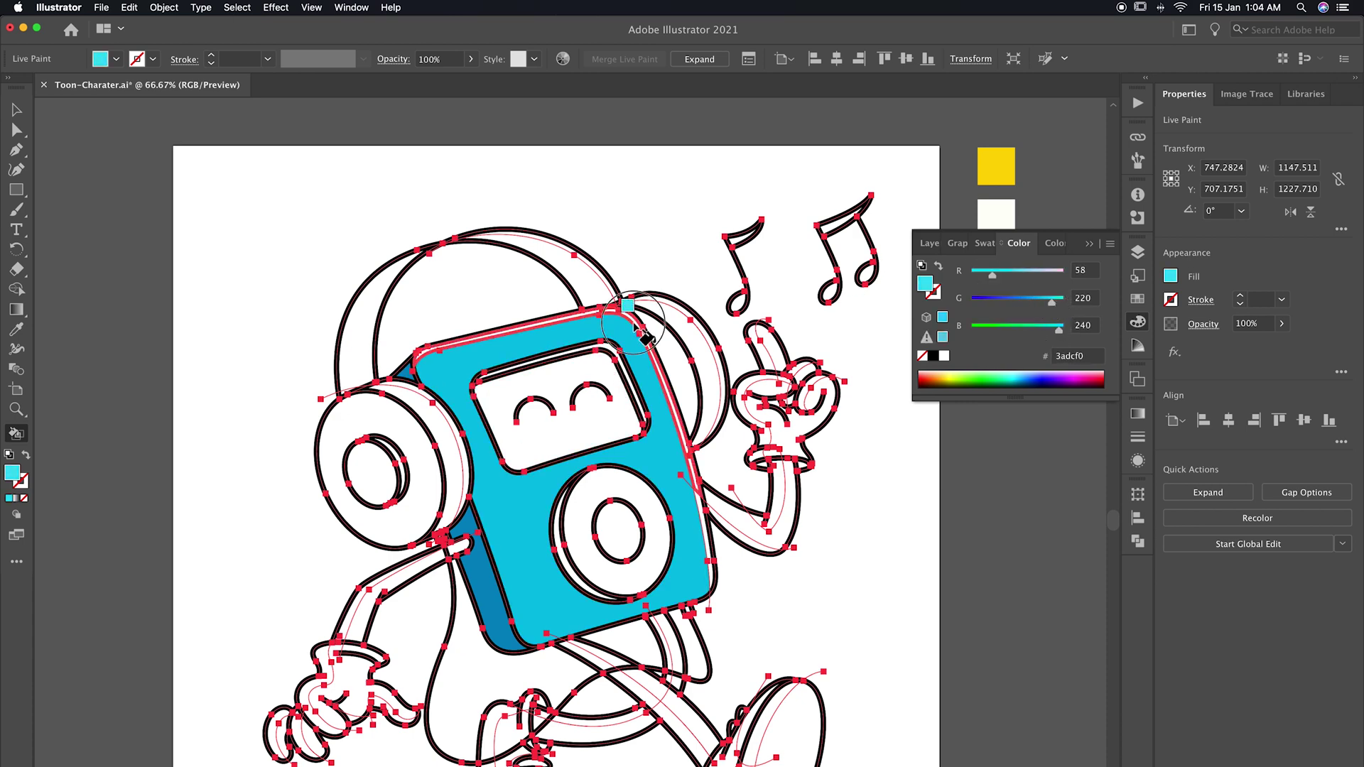
pyautogui.scroll(-3, 846, 309)
pyautogui.keyDown('alt'); pyautogui.click(984, 199); pyautogui.keyUp('alt')
# Fill the right earcup, left earcup ring and headband purple, then mix a light grey fill.
pyautogui.click(665, 277)
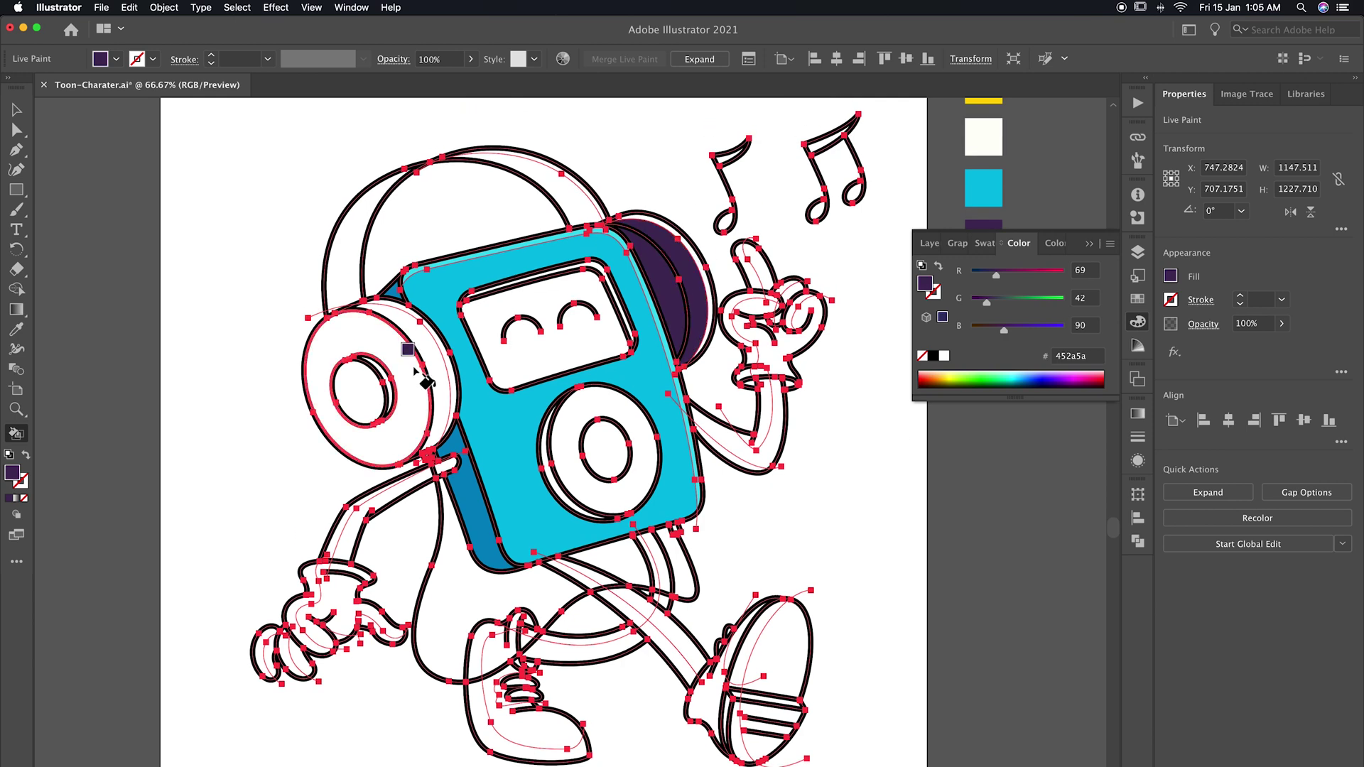
pyautogui.click(414, 371)
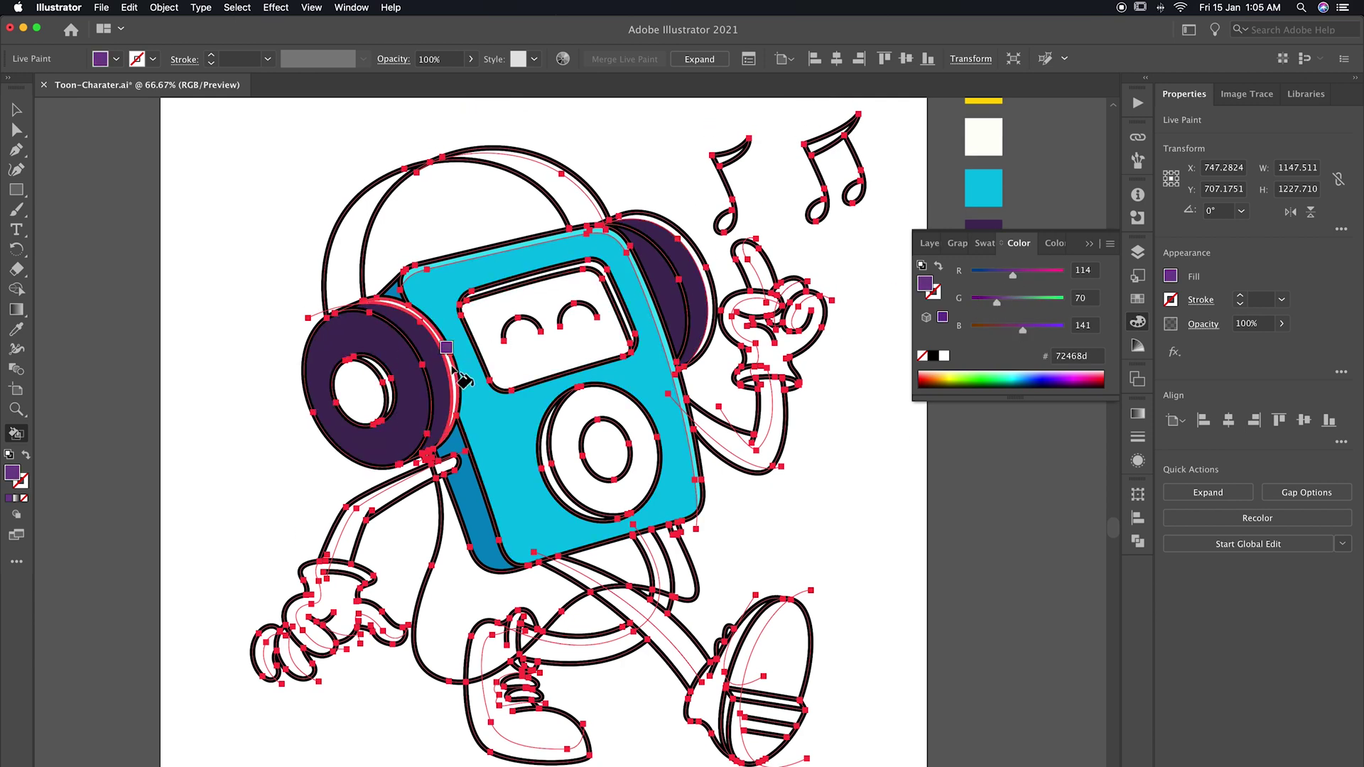
pyautogui.keyDown('alt'); pyautogui.click(625, 224); pyautogui.keyUp('alt')
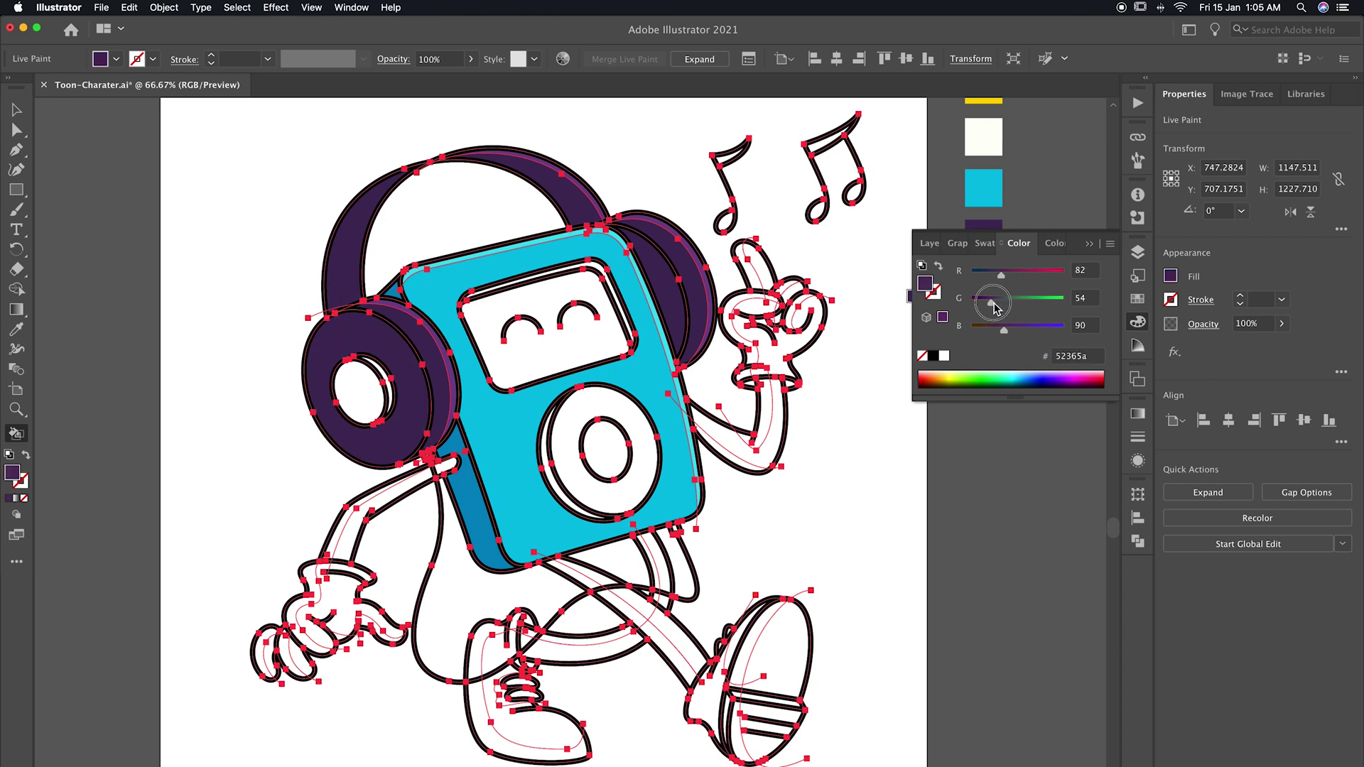
pyautogui.click(684, 279)
pyautogui.click(409, 384)
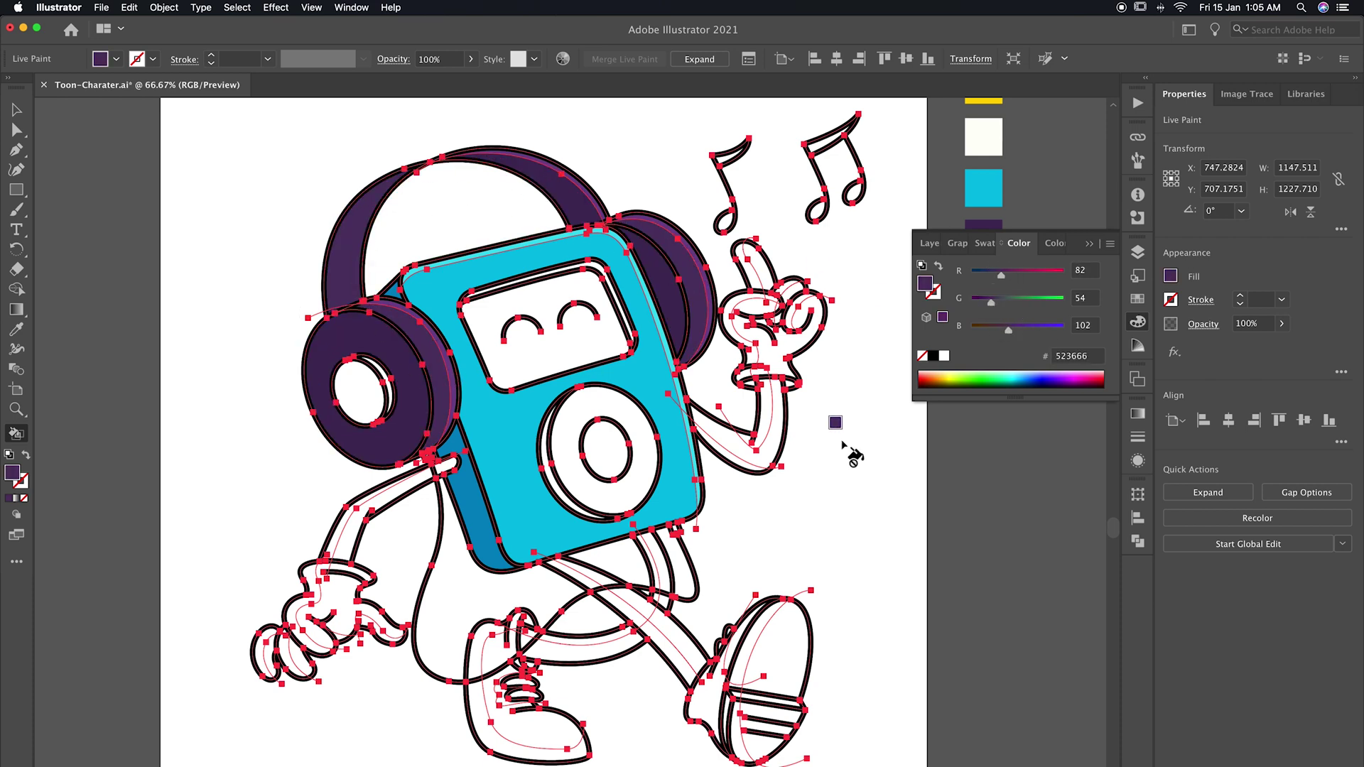
pyautogui.moveTo(1042, 273); pyautogui.dragTo(1031, 302)
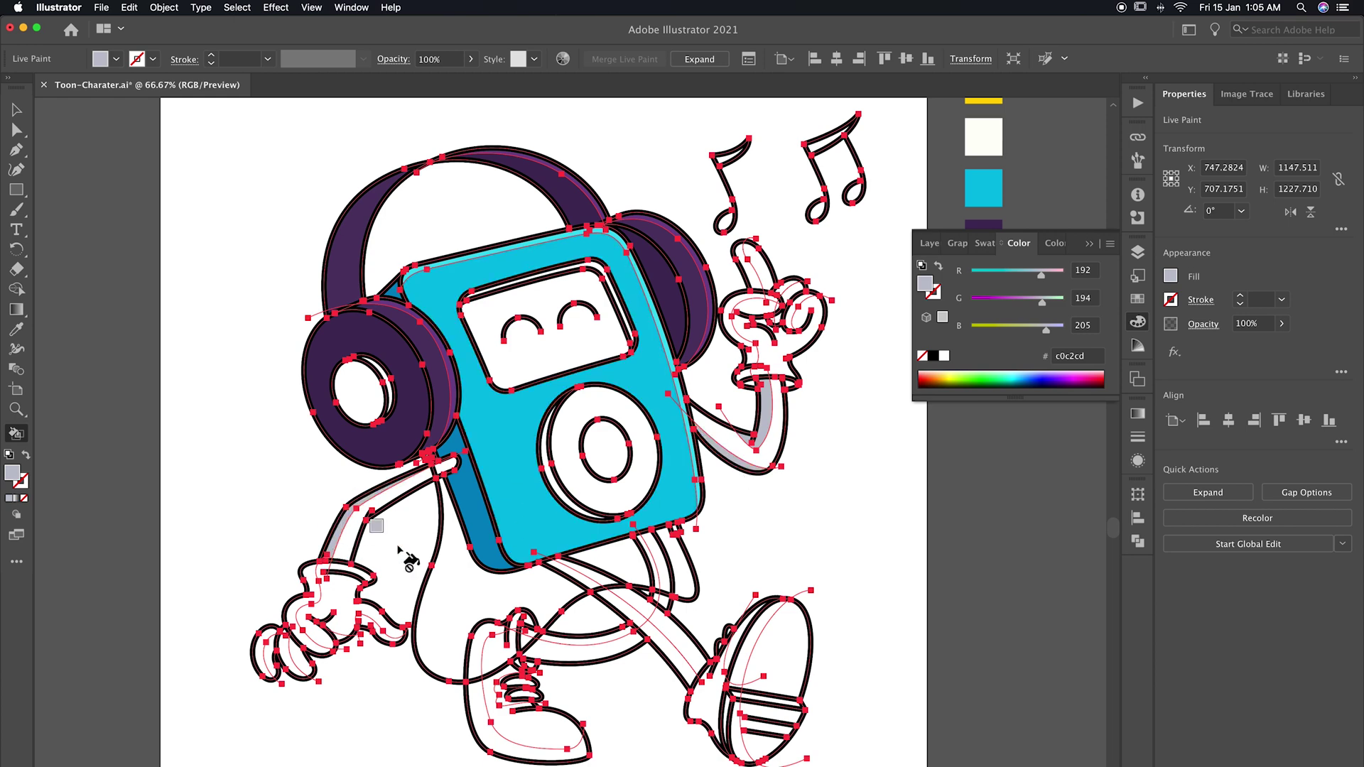
# Fill the left arm's upper strip and both shoe soles light grey.
pyautogui.click(345, 533)
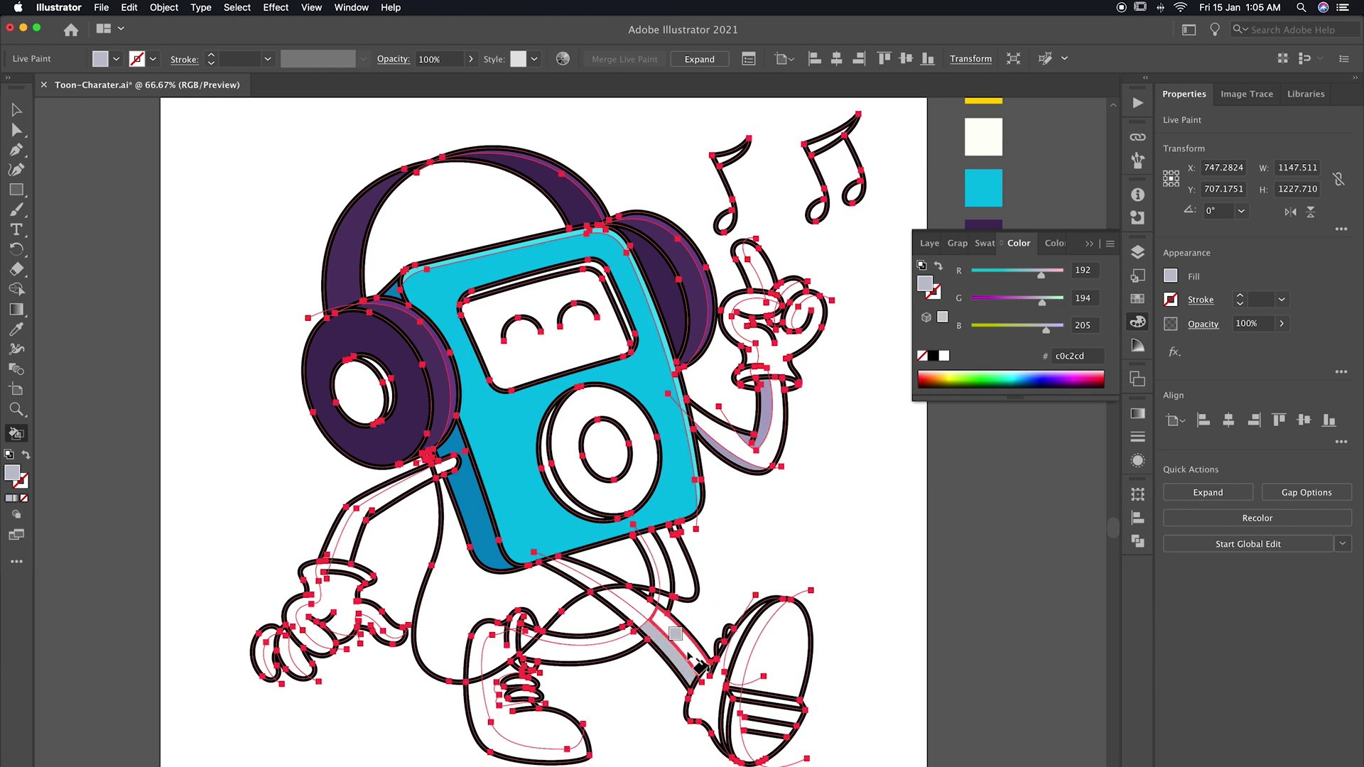
pyautogui.click(751, 700)
pyautogui.click(540, 747)
pyautogui.scroll(-5, 547, 648)
pyautogui.hscroll(-2, 548, 648)
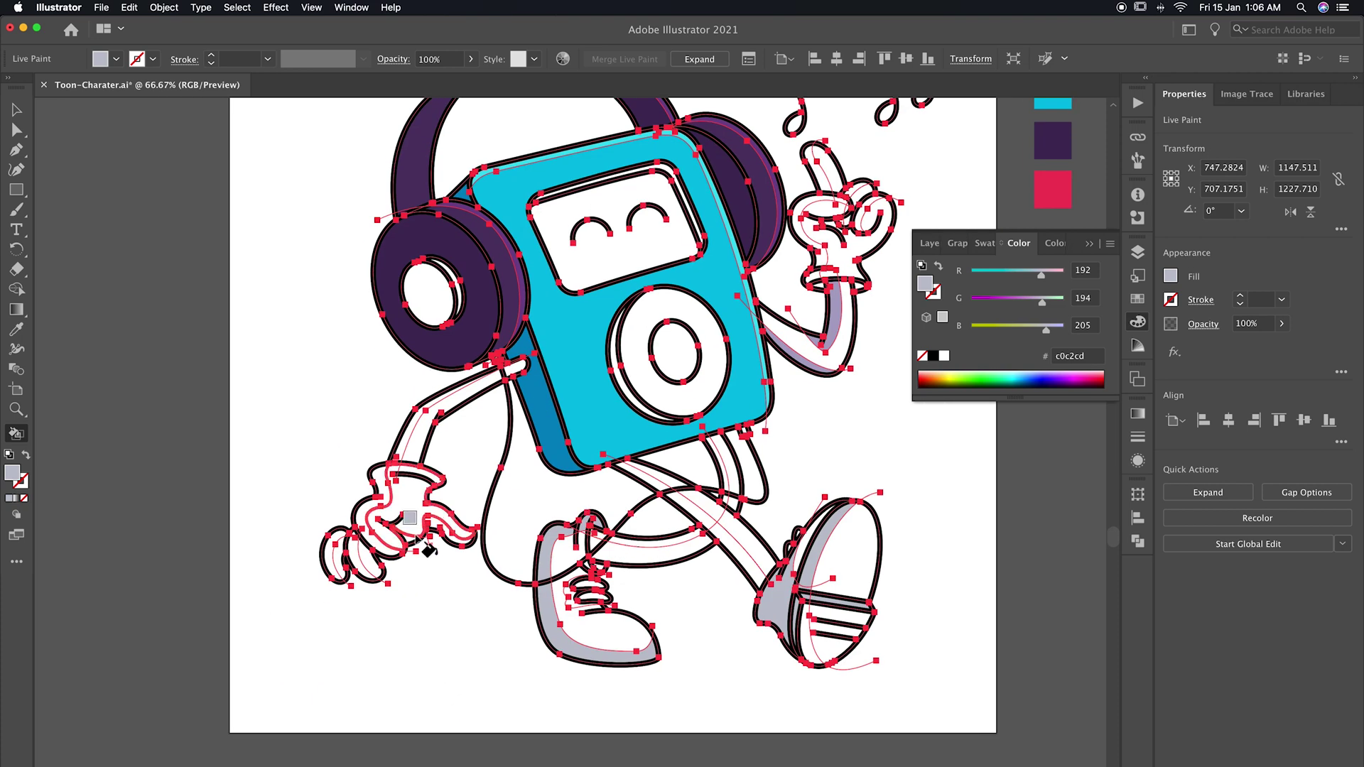
# Fill the hand's fingers, thumb area and the click wheel's inner circle light grey.
pyautogui.click(345, 541)
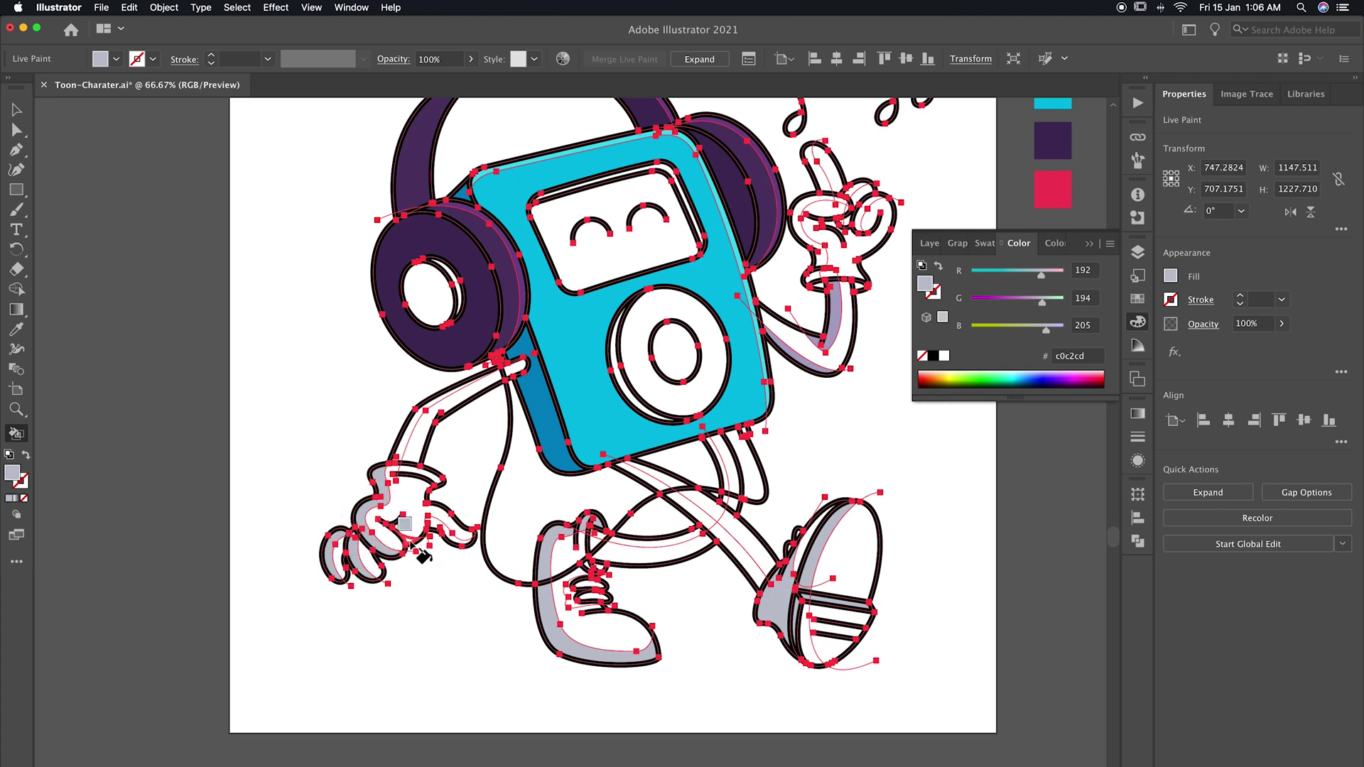
pyautogui.scroll(7, 867, 413)
pyautogui.hscroll(-4, 867, 412)
pyautogui.click(685, 433)
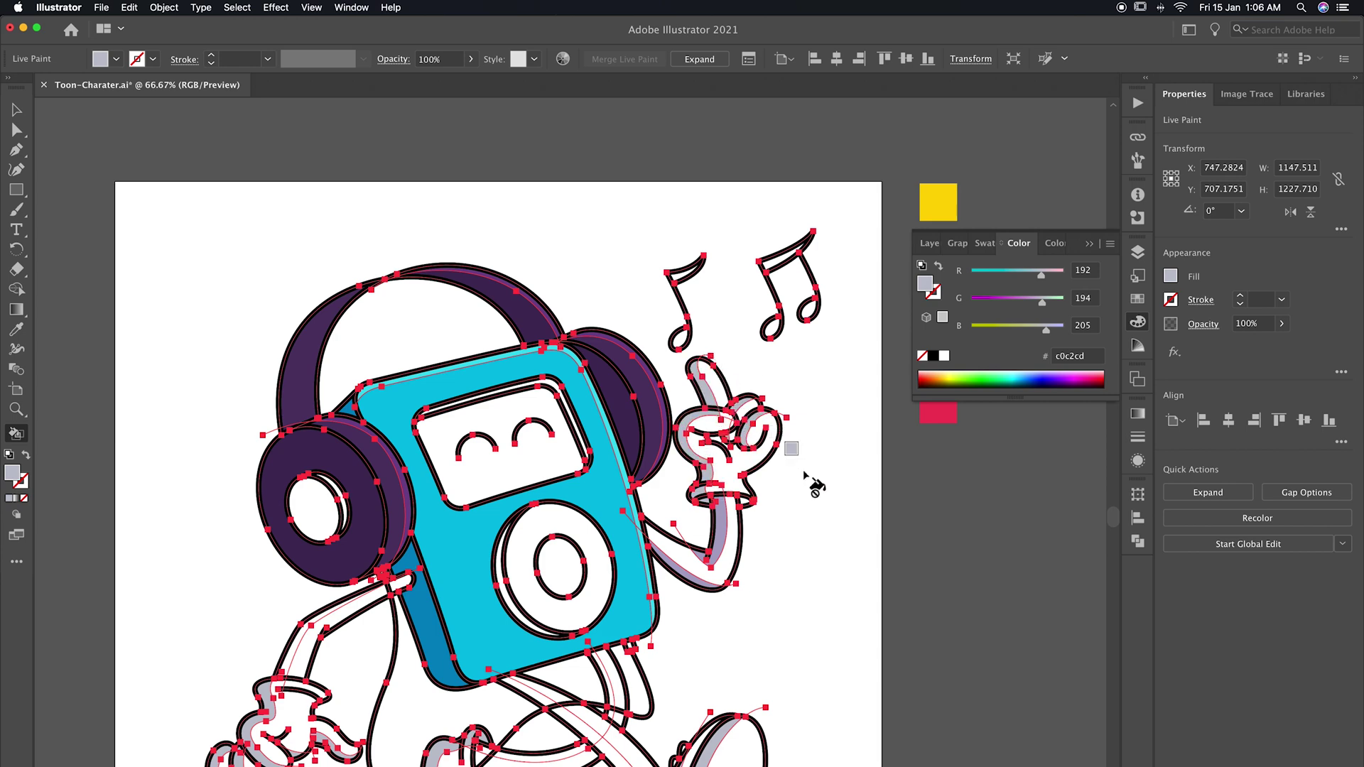
pyautogui.scroll(-3, 786, 462)
pyautogui.hscroll(-2, 746, 398)
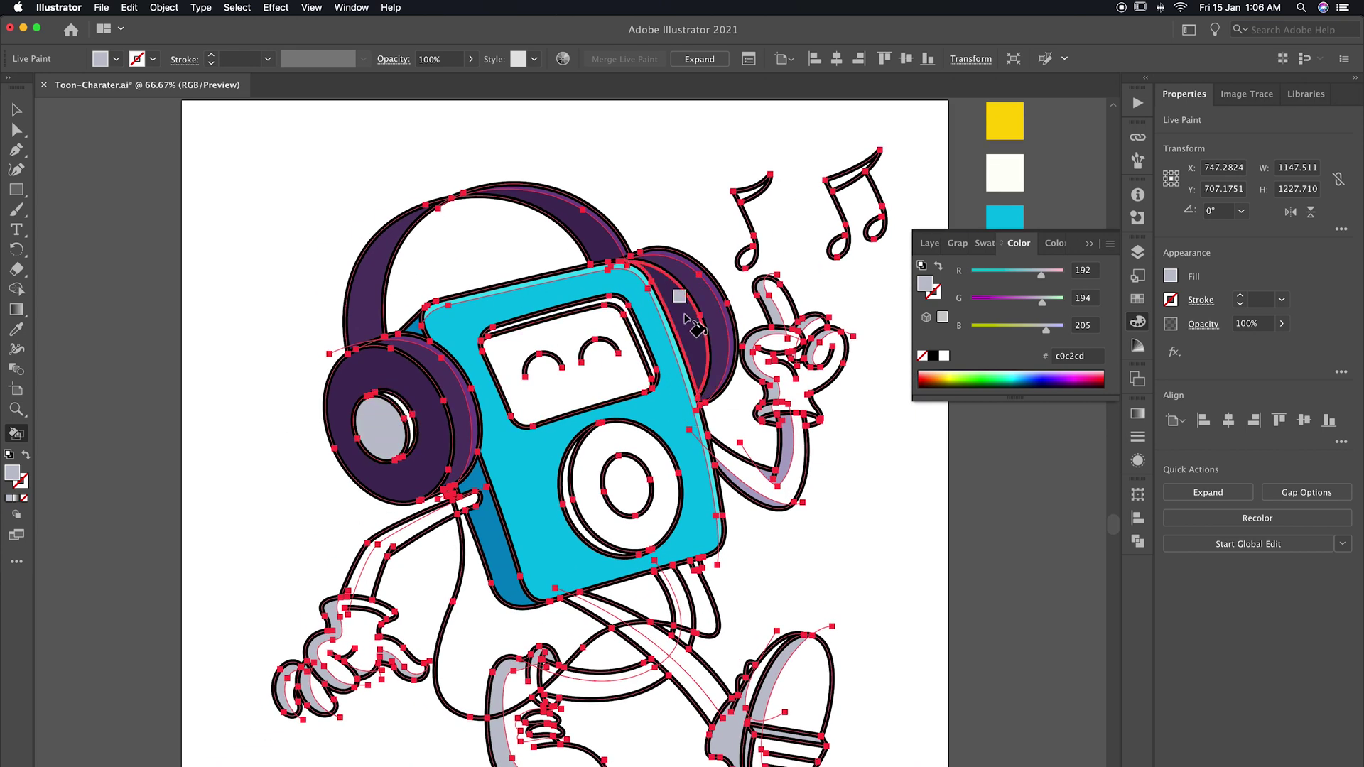
pyautogui.scroll(-3, 640, 369)
pyautogui.hscroll(2, 640, 370)
pyautogui.click(596, 410)
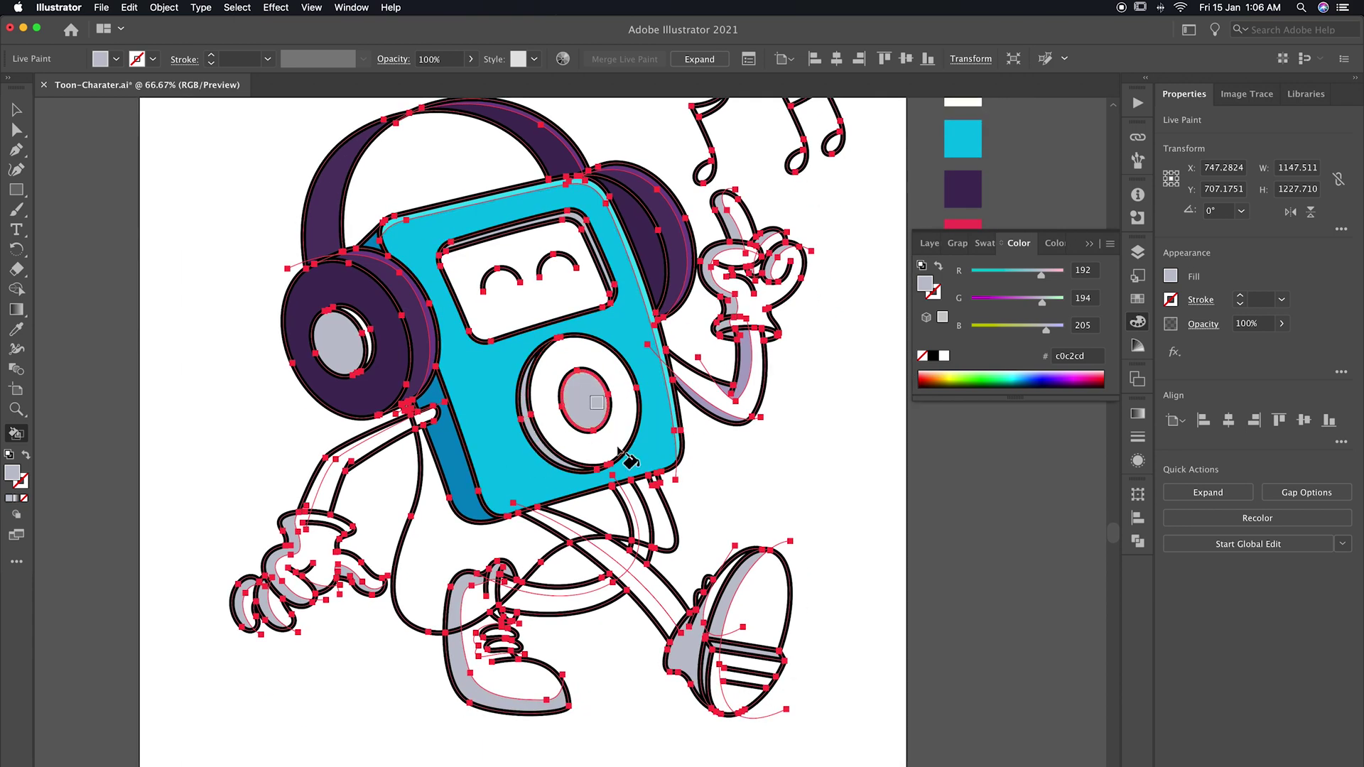
# Fill the arm, leg, thigh, lower-leg and upper-arm strips yellow.
pyautogui.moveTo(848, 270); pyautogui.dragTo(751, 351)
pyautogui.click(668, 449)
pyautogui.scroll(-5, 667, 455)
pyautogui.hscroll(-4, 668, 455)
pyautogui.click(682, 519)
pyautogui.click(657, 440)
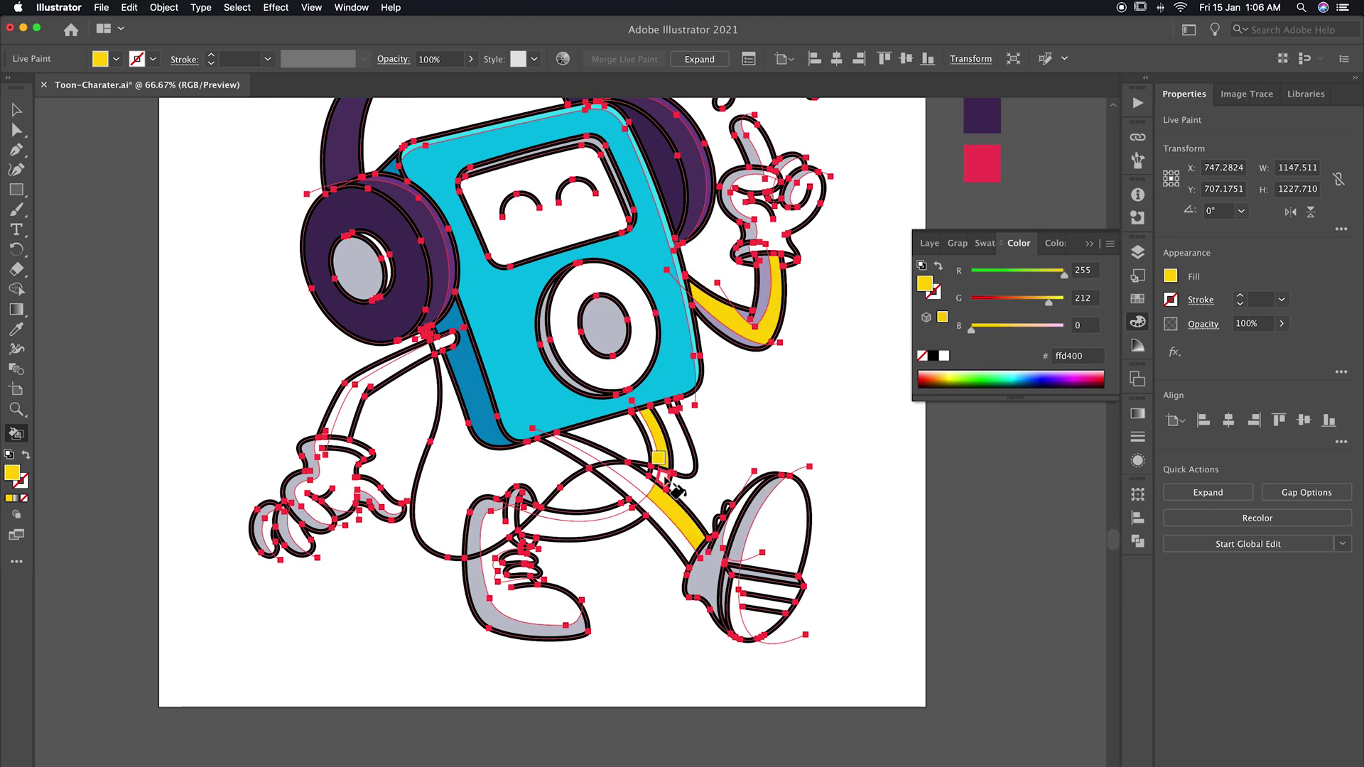
pyautogui.click(605, 466)
pyautogui.click(525, 522)
pyautogui.click(335, 427)
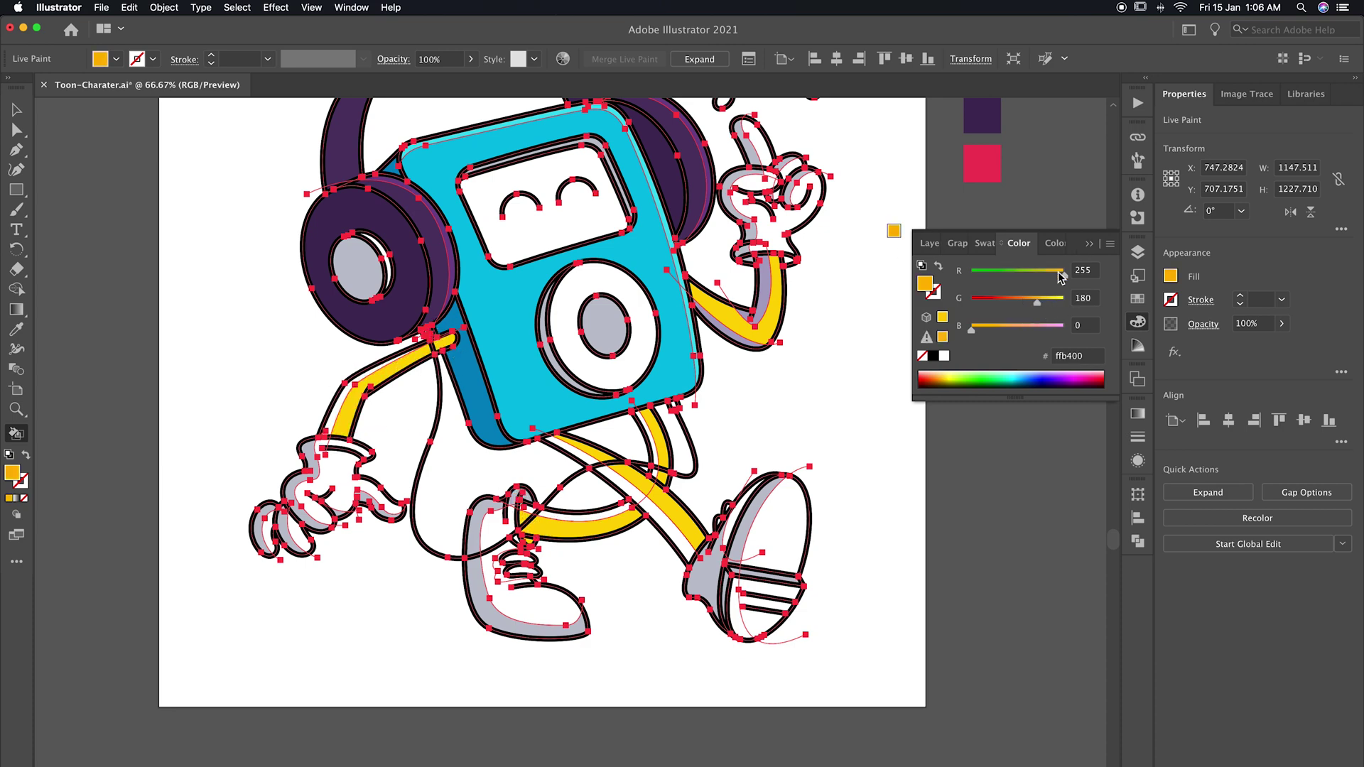
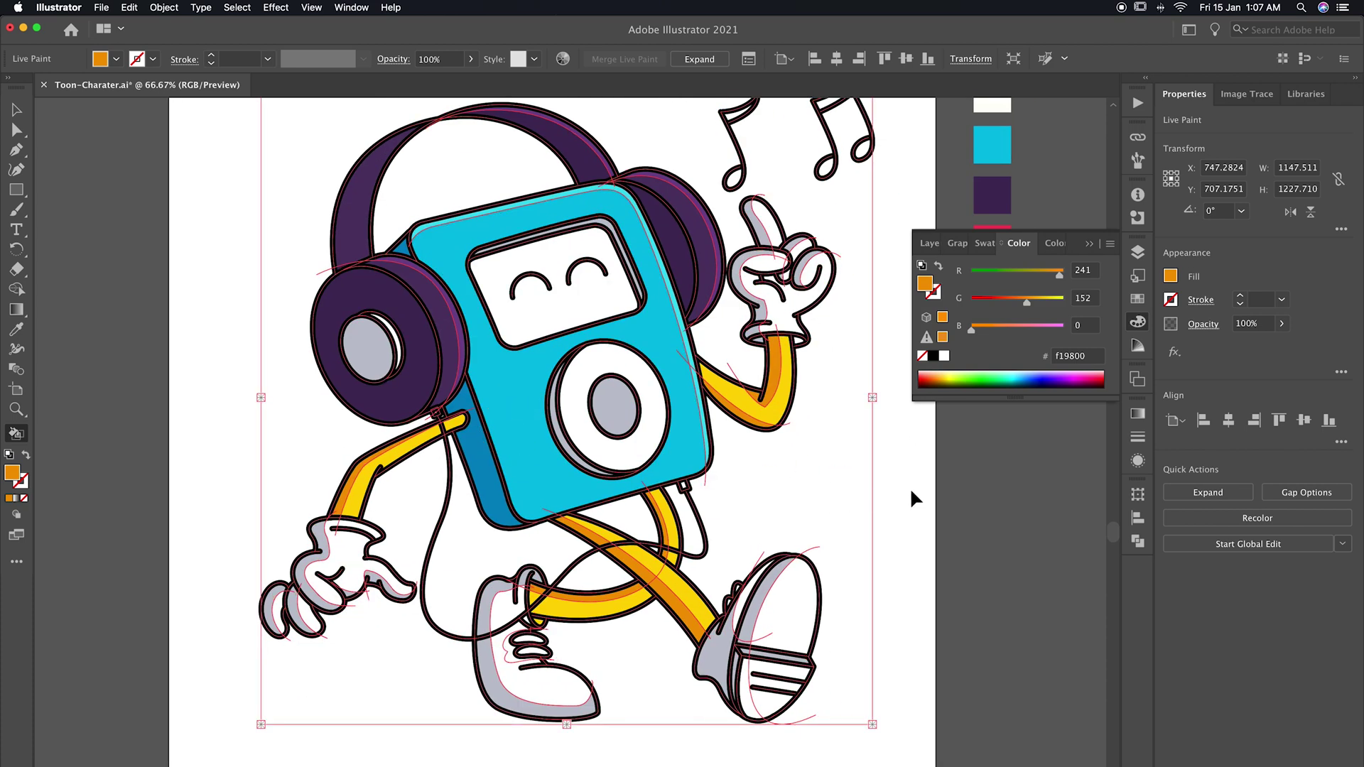
# Paint the right shoe's striped sole light grey c0c2cd, then deselect and view the artboard.
pyautogui.keyDown('alt'); pyautogui.click(478, 653); pyautogui.keyUp('alt')
pyautogui.click(711, 679)
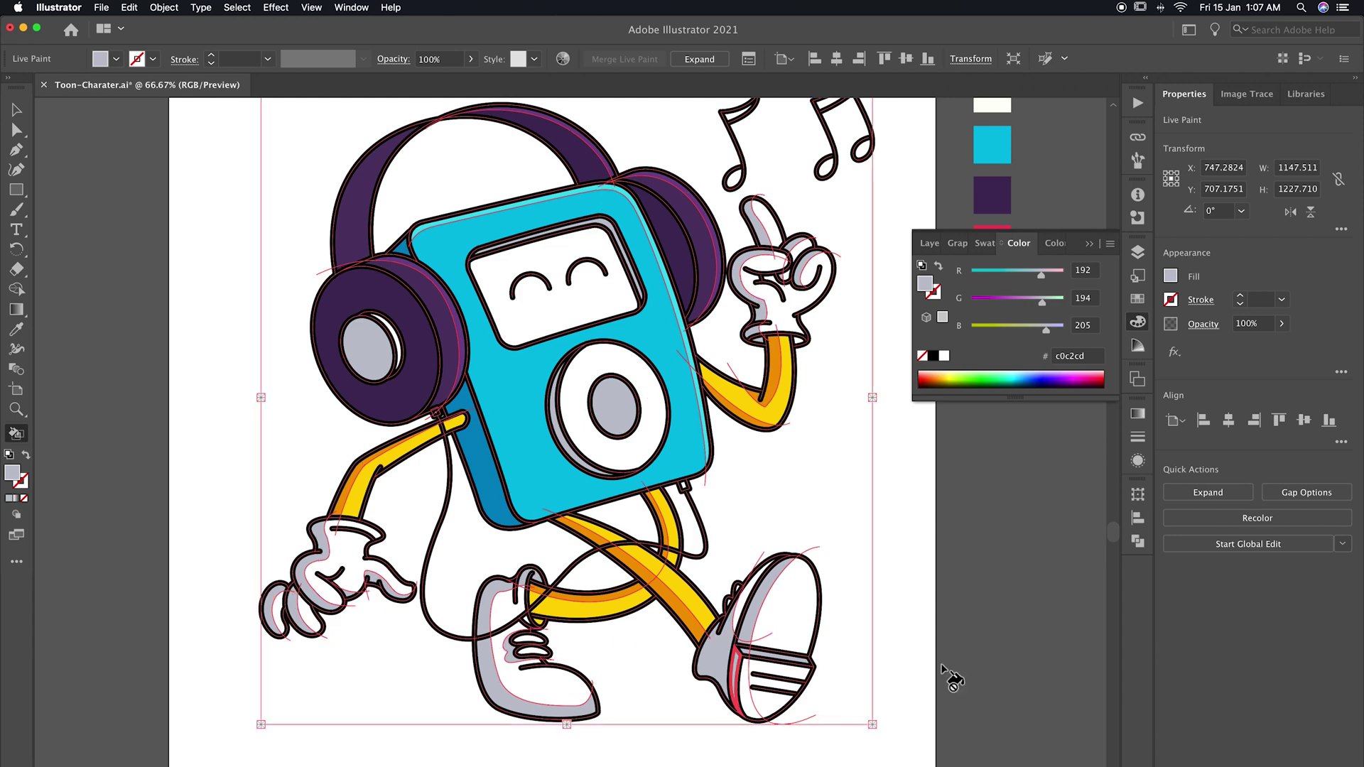
pyautogui.click(743, 686)
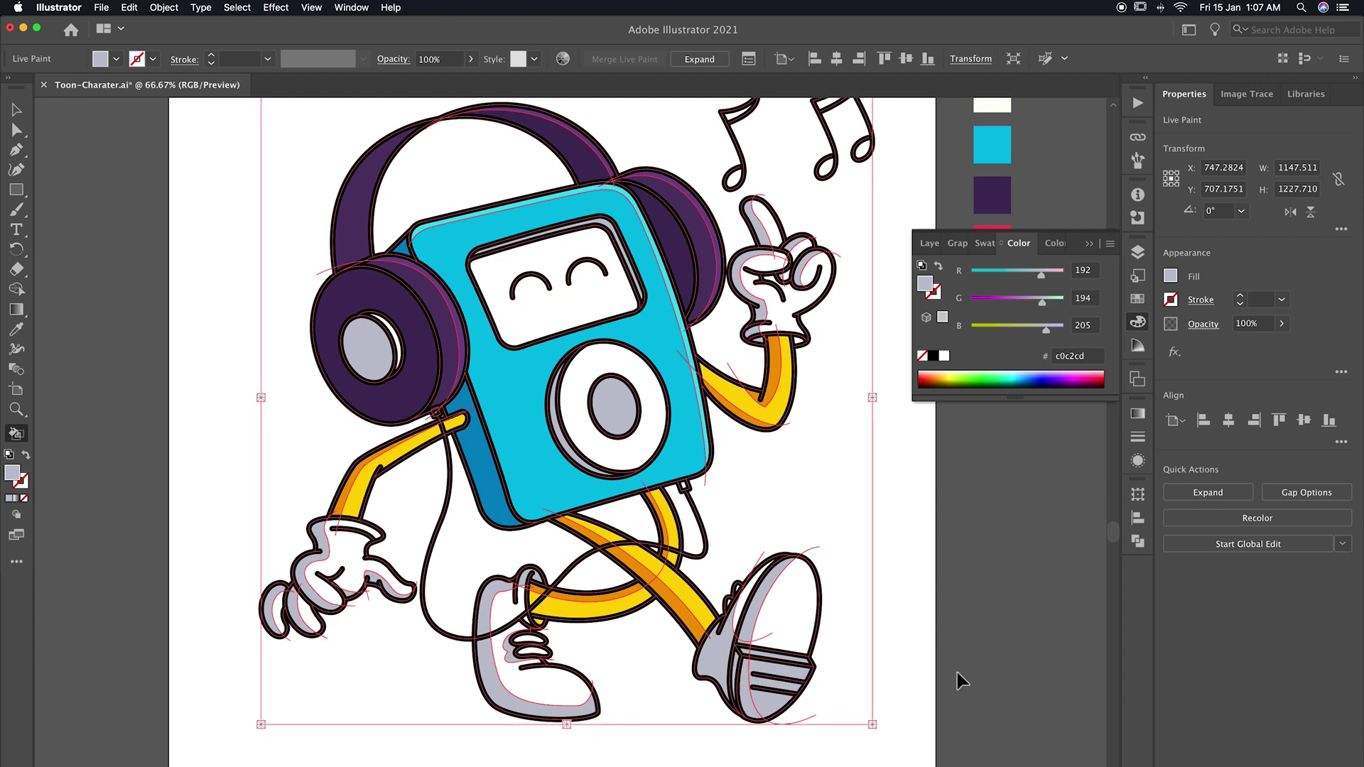
pyautogui.click(1091, 245)
pyautogui.press('v')
pyautogui.click(999, 387)
pyautogui.press('super+minus')
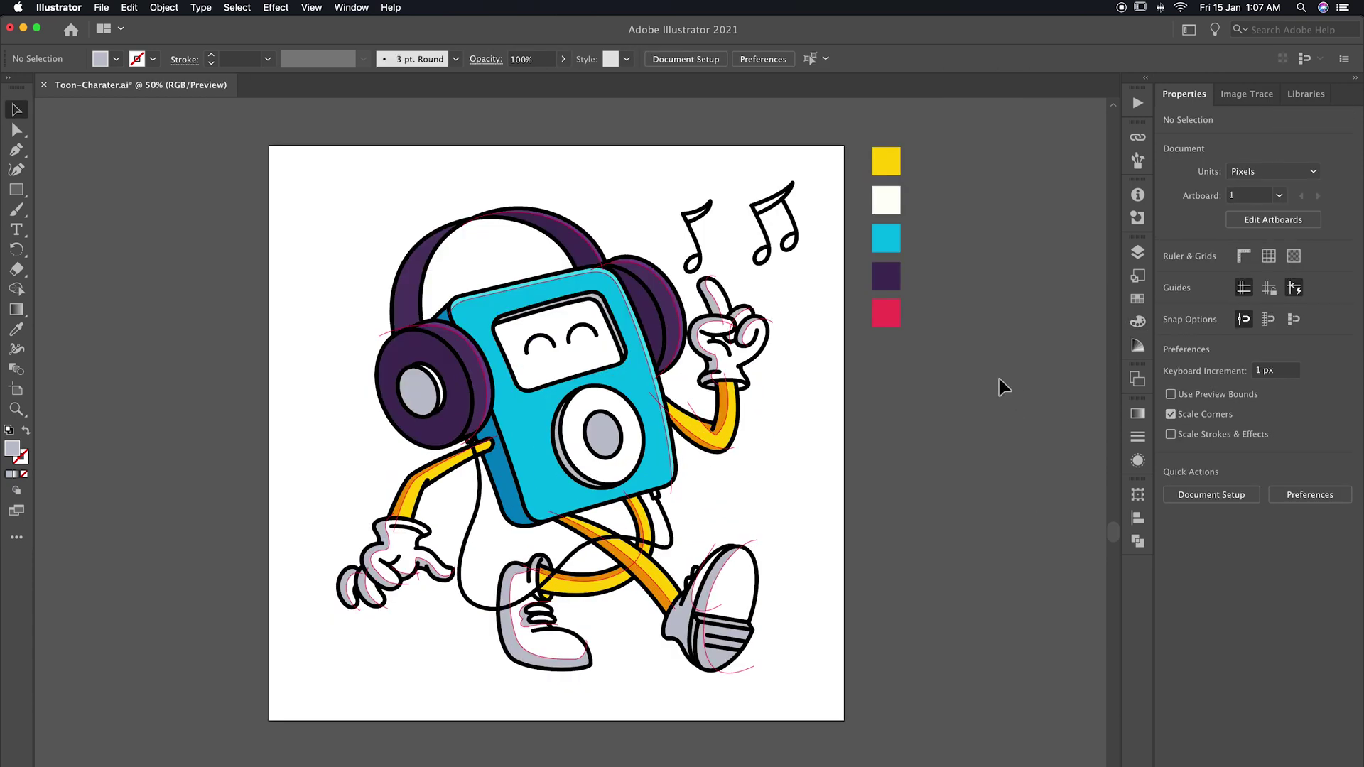
pyautogui.press('super+1')
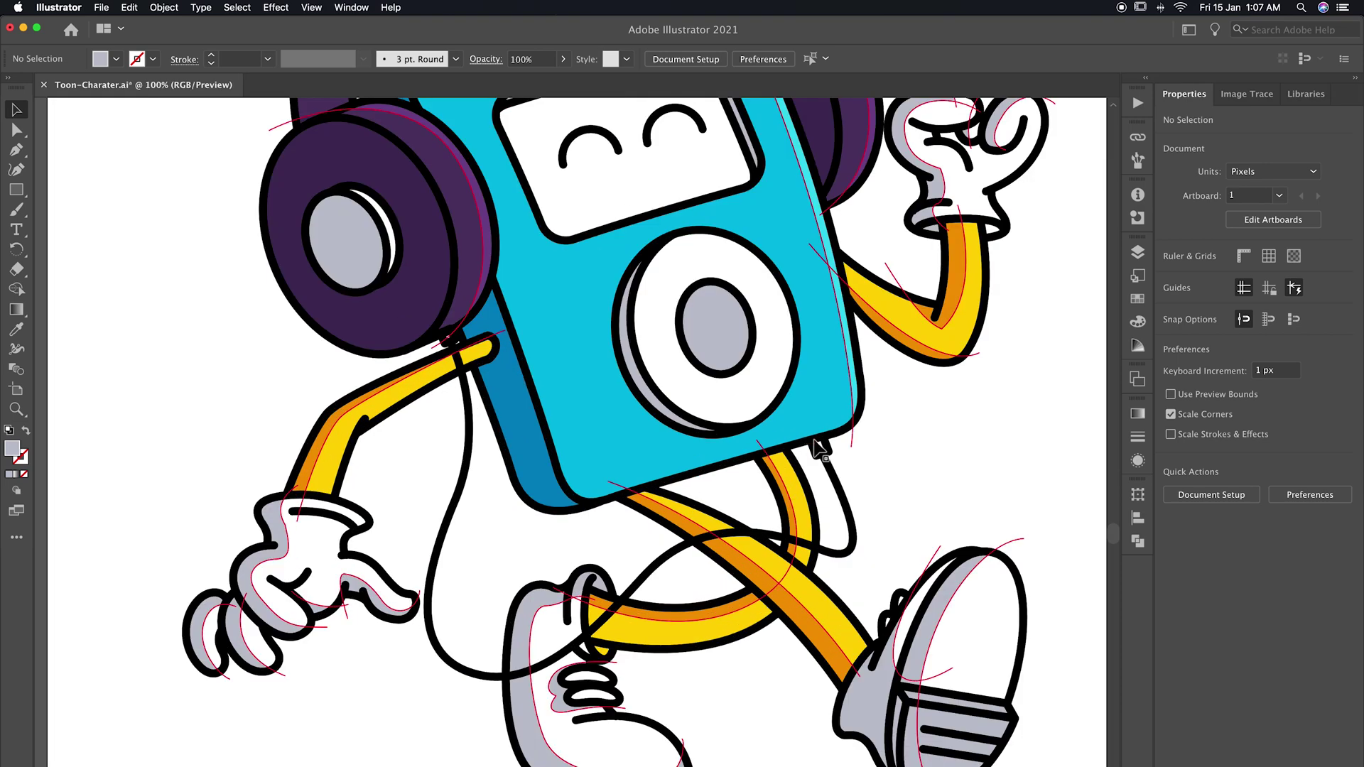
pyautogui.press('super+minus')
pyautogui.press('super+minus')
# Draw an artboard-sized rectangle, fill it crimson and send it behind the character.
pyautogui.press('m')
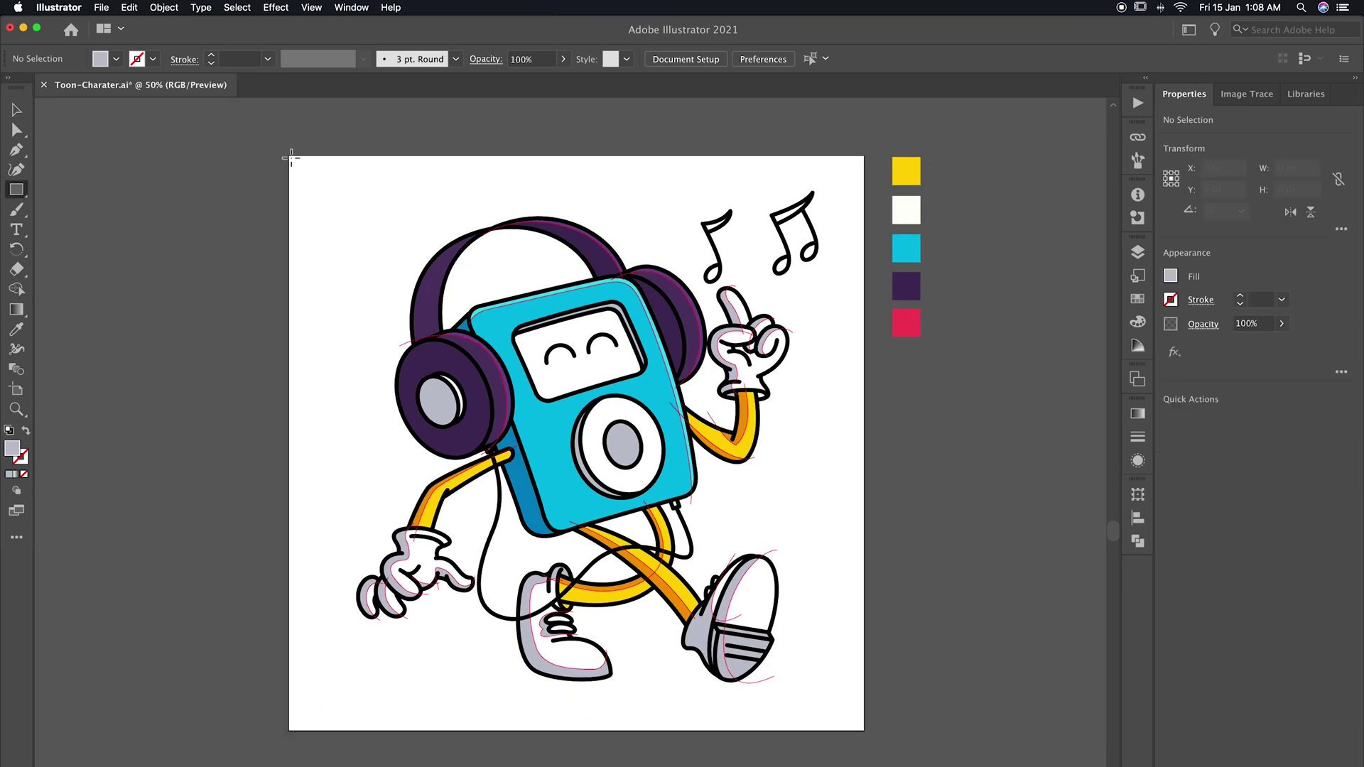
pyautogui.moveTo(288, 154); pyautogui.dragTo(865, 731)
pyautogui.press('i')
pyautogui.click(906, 324)
pyautogui.press('super+shift+bracketleft')
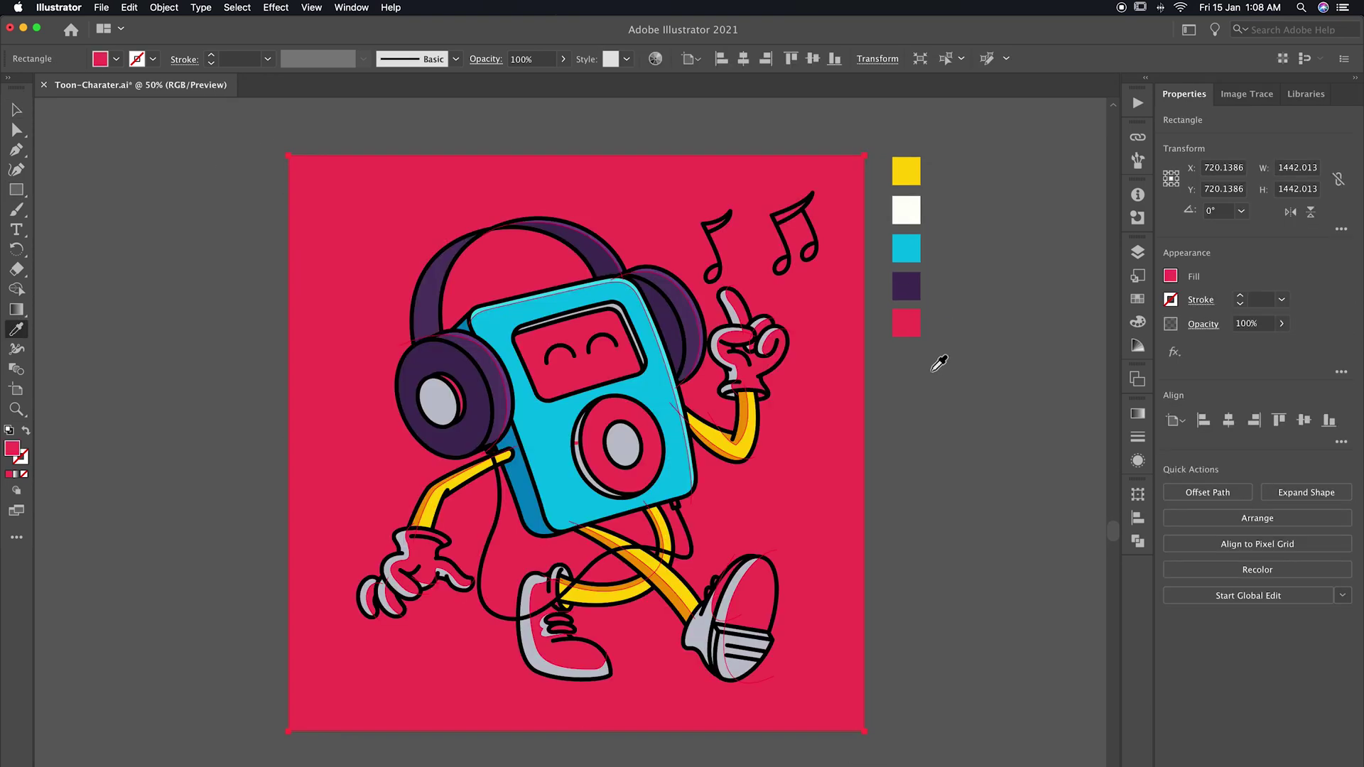
pyautogui.press('v')
# Live-paint the face screen, speaker ring and earcup ring off-white.
pyautogui.click(652, 306)
pyautogui.press('k')
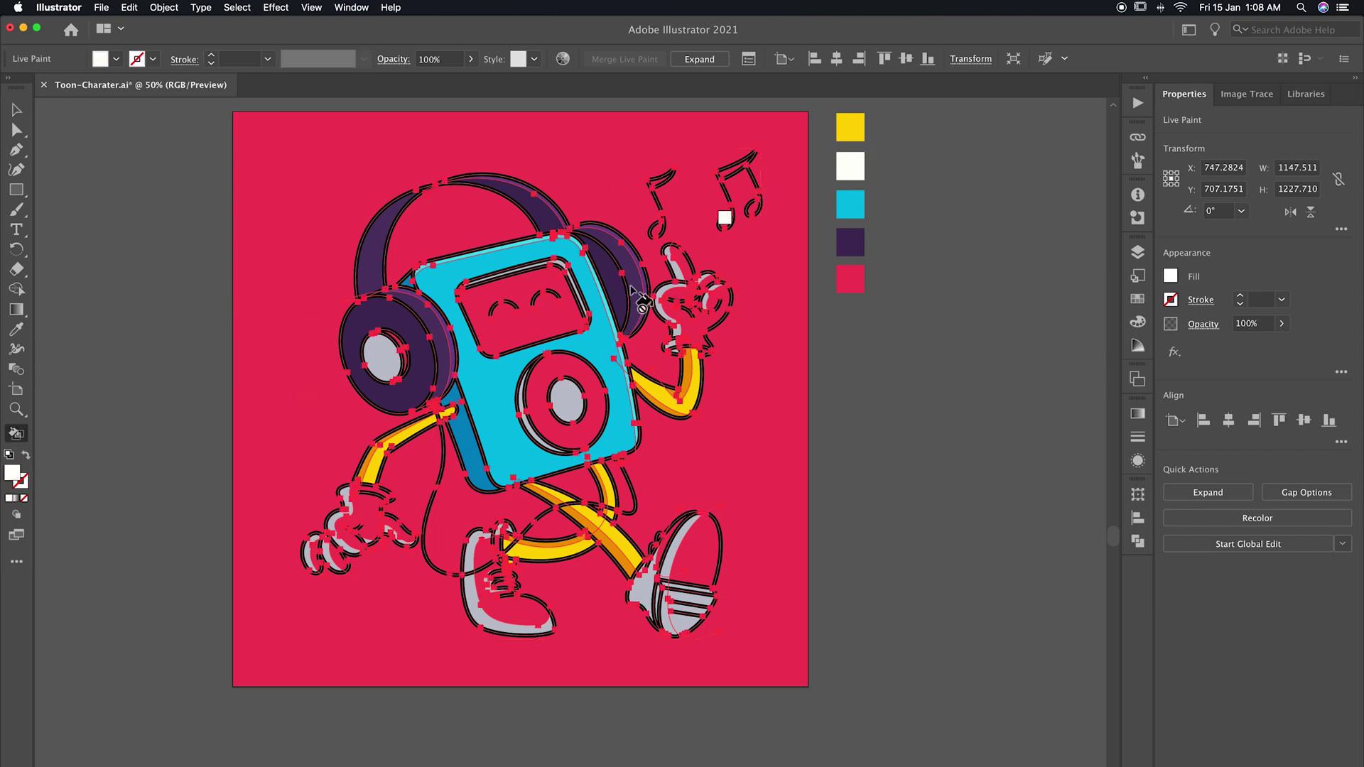
pyautogui.click(518, 320)
pyautogui.click(540, 398)
pyautogui.press('super+plus')
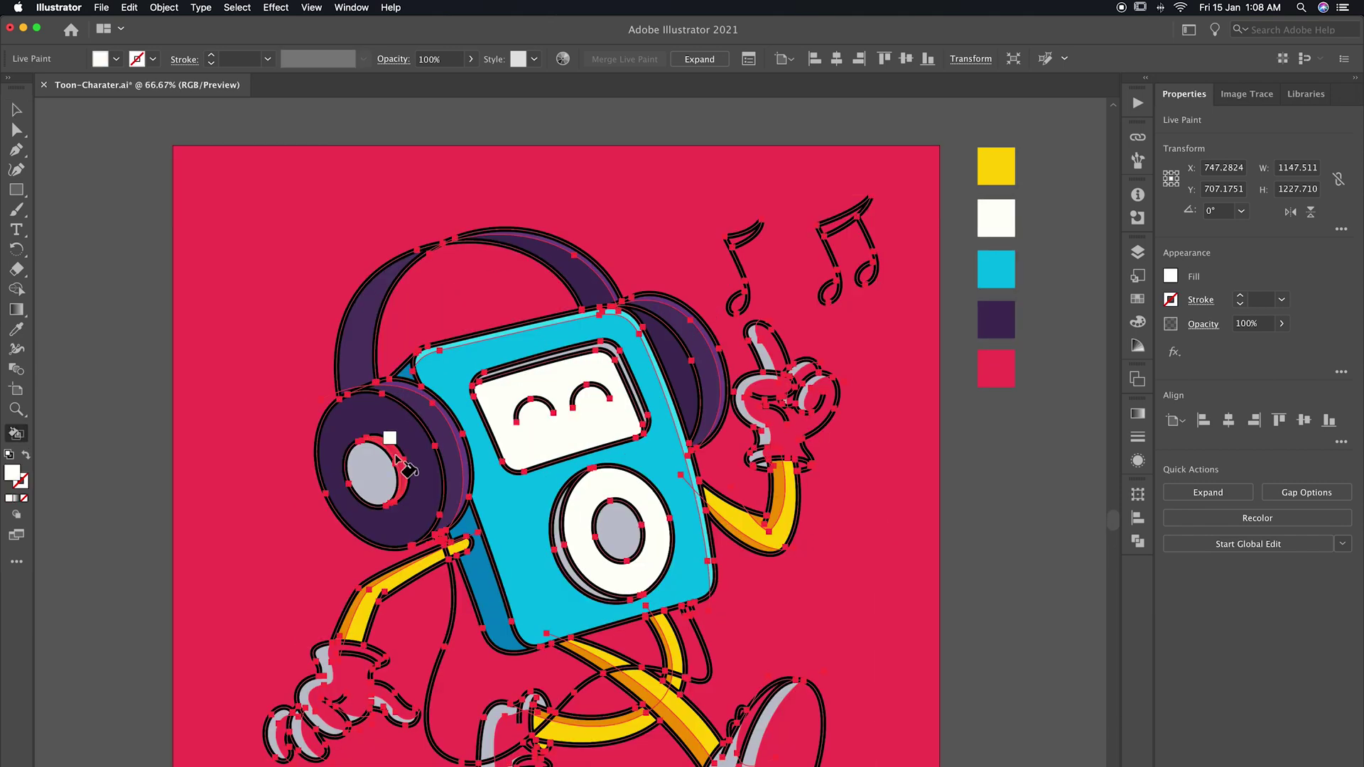
pyautogui.click(397, 461)
pyautogui.scroll(-2, 398, 462)
# Paint both gloves and both shoes off-white, then deselect the character.
pyautogui.click(800, 319)
pyautogui.click(825, 398)
pyautogui.click(856, 366)
pyautogui.click(426, 675)
pyautogui.click(384, 646)
pyautogui.scroll(-5, 462, 675)
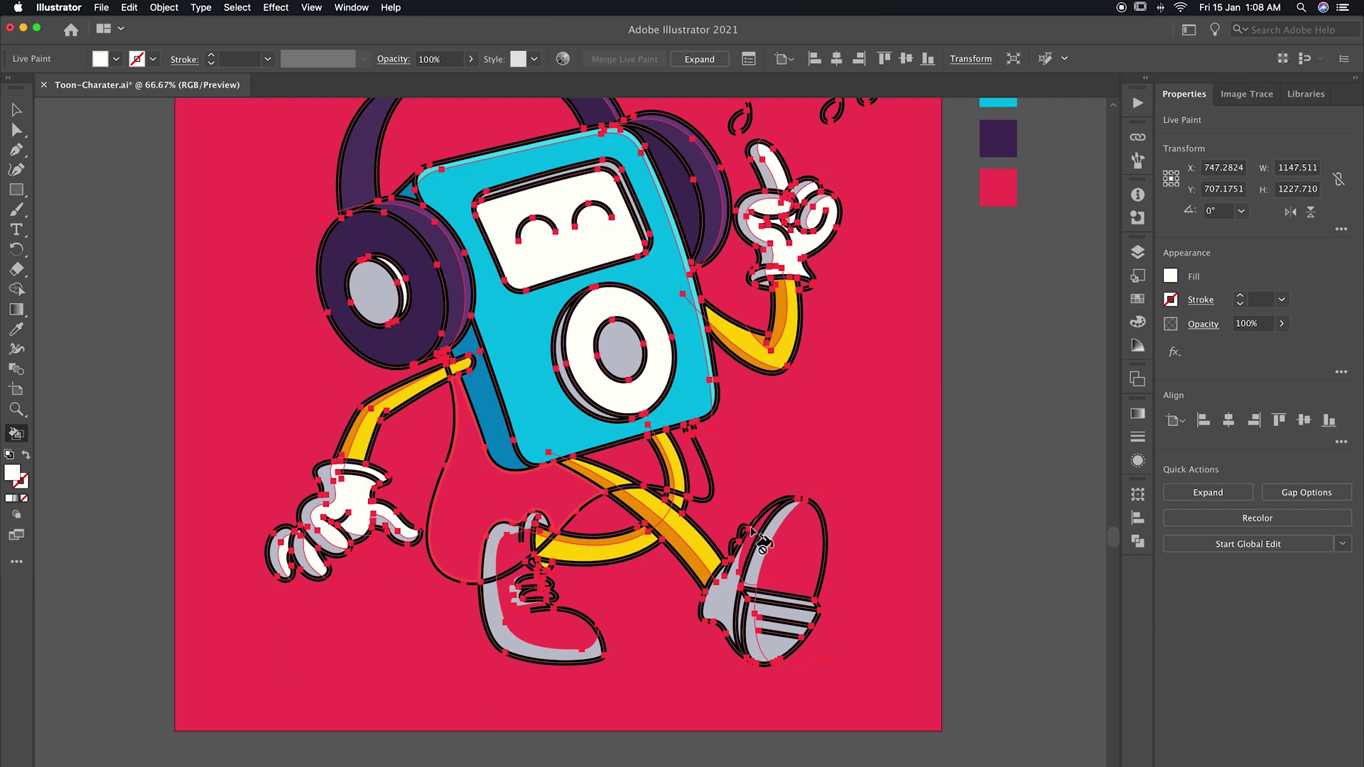
pyautogui.click(759, 531)
pyautogui.click(530, 582)
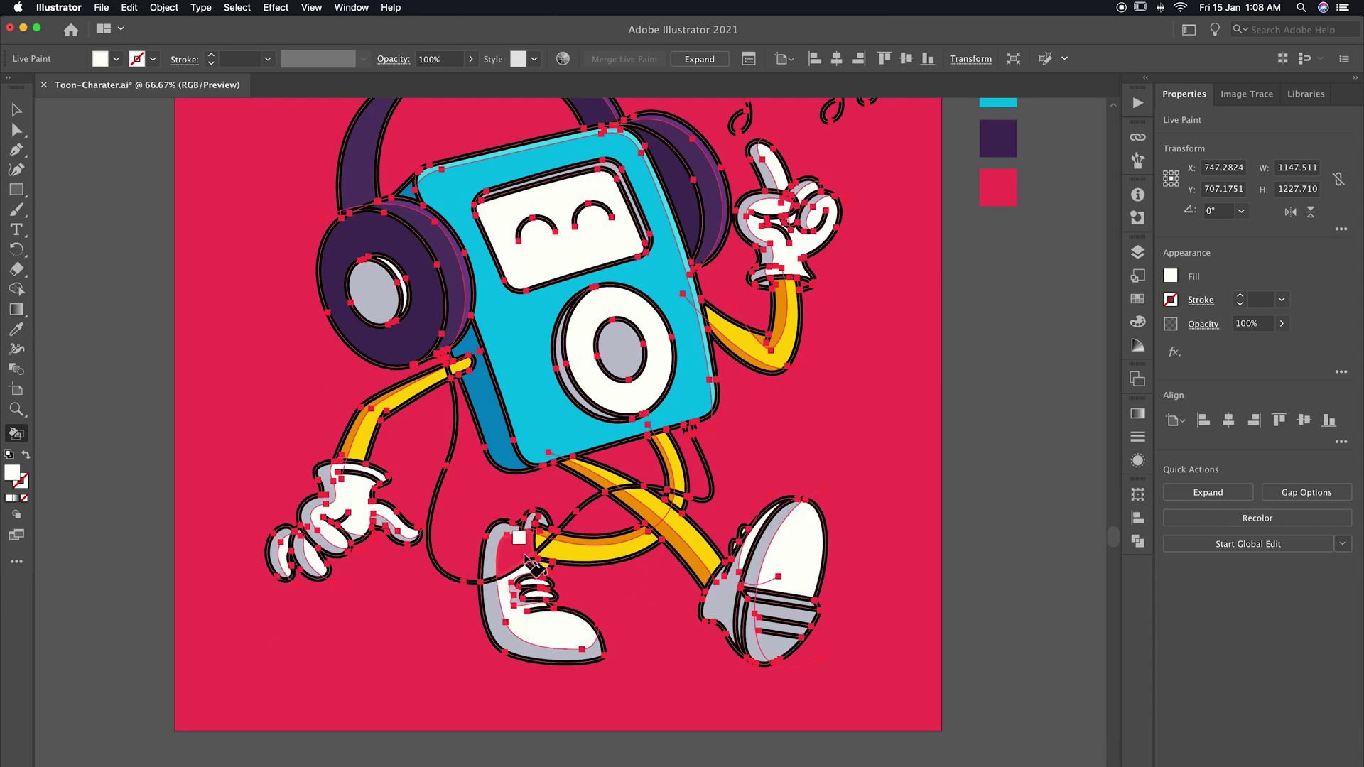
pyautogui.hotkey('ctrl', '-')
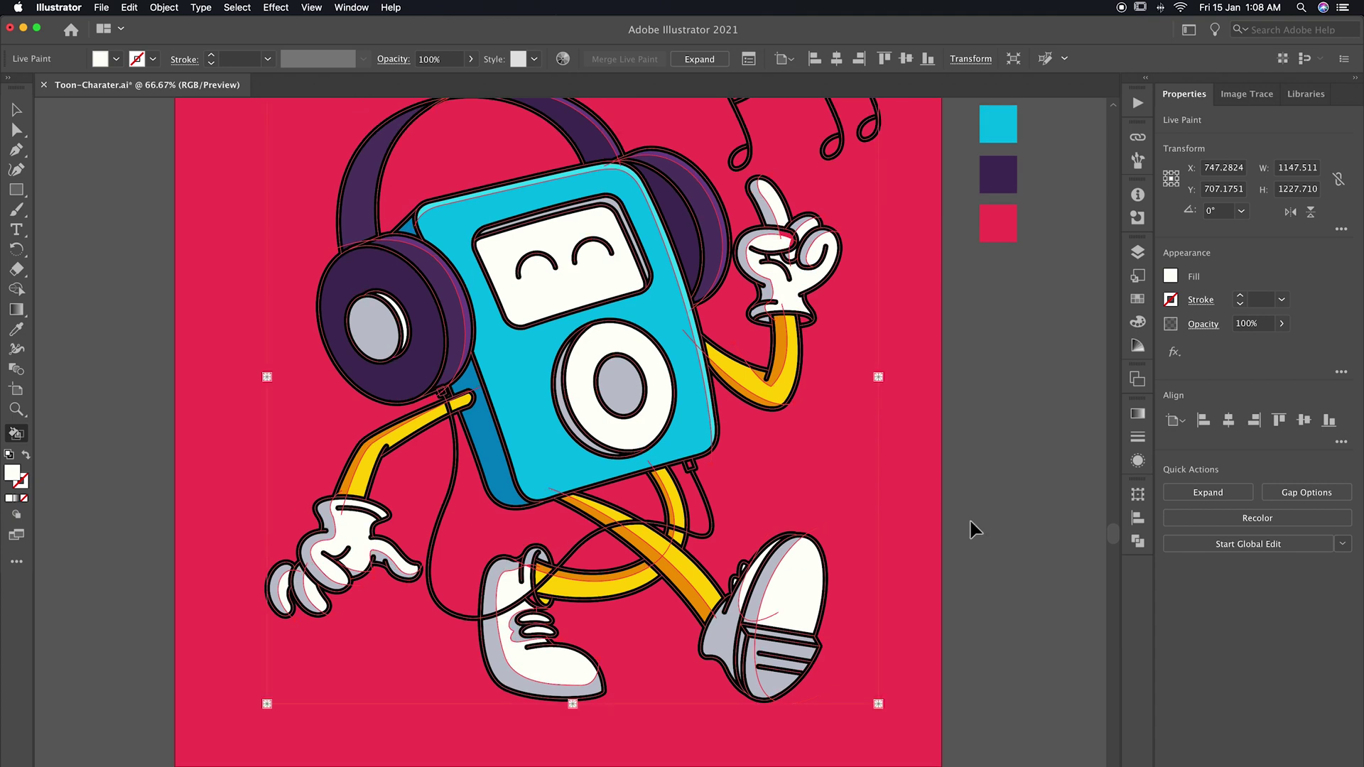
pyautogui.scroll(-3, 966, 540)
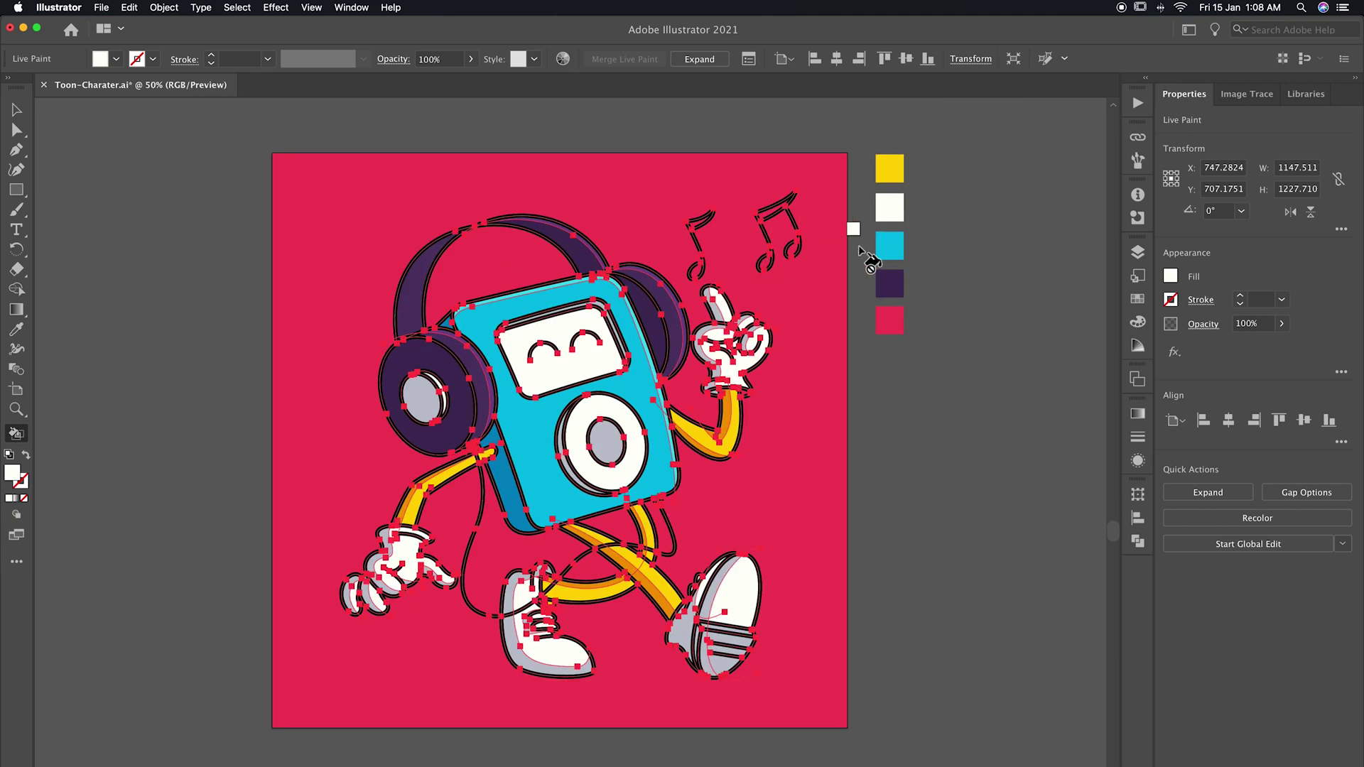
pyautogui.hotkey('ctrl', 'shift', 'a')
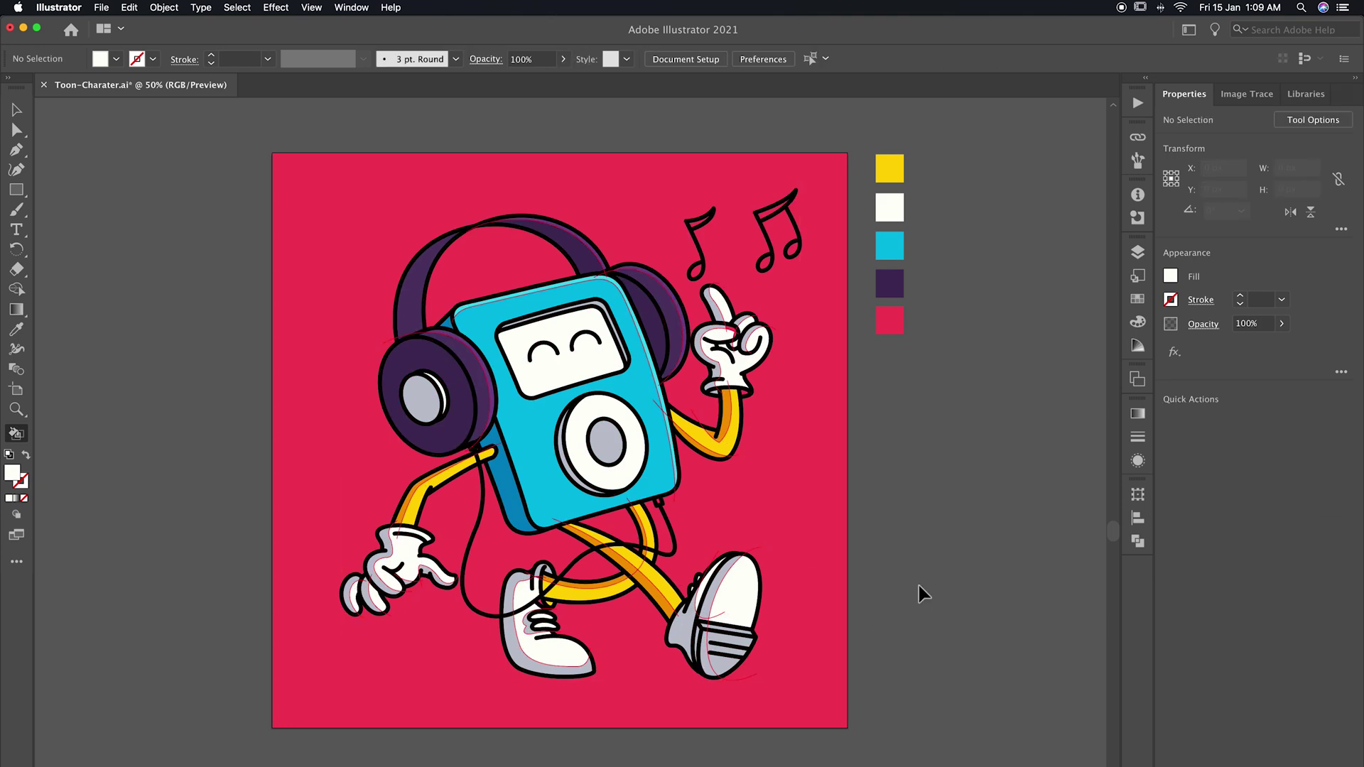
# Expand the Live Paint character via Object > Expand and ungroup the result.
pyautogui.press('v')
pyautogui.click(646, 530)
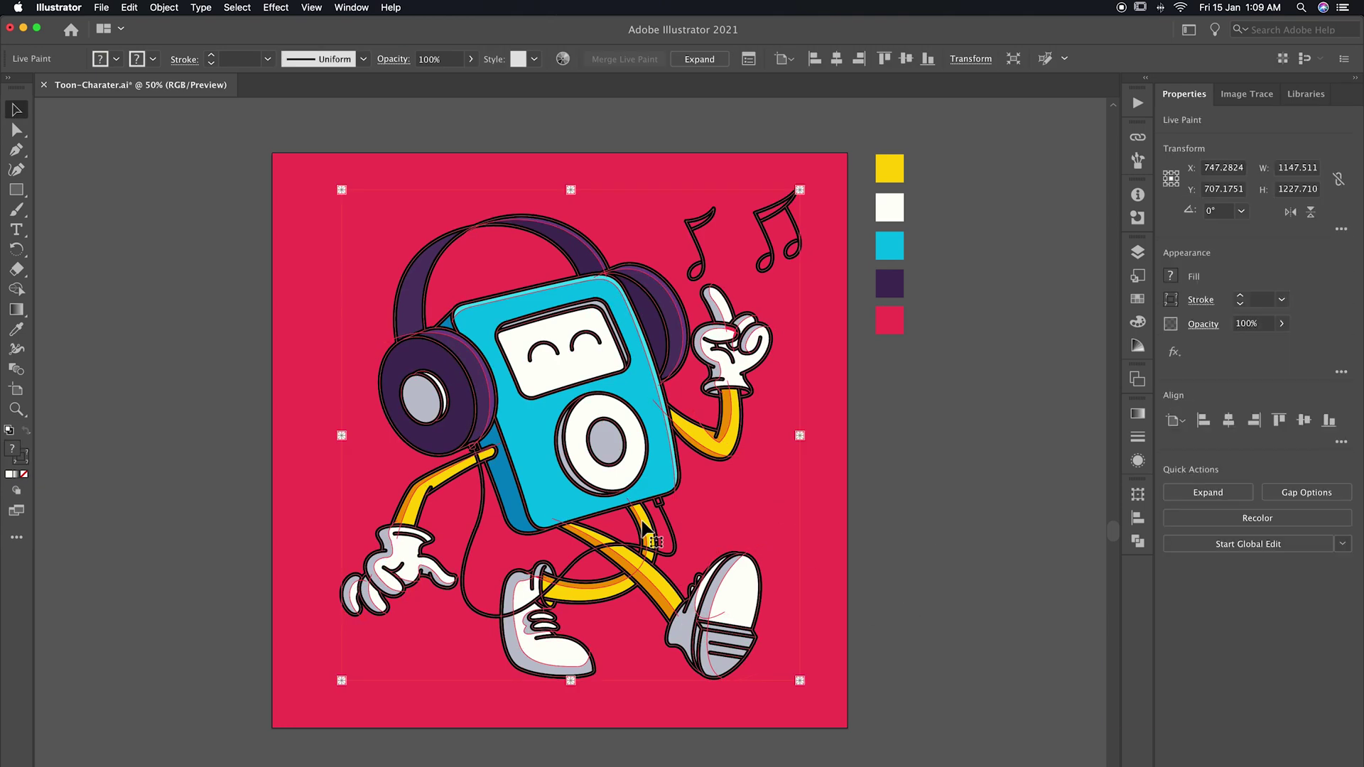
pyautogui.click(164, 7)
pyautogui.click(184, 153)
pyautogui.press('Return')
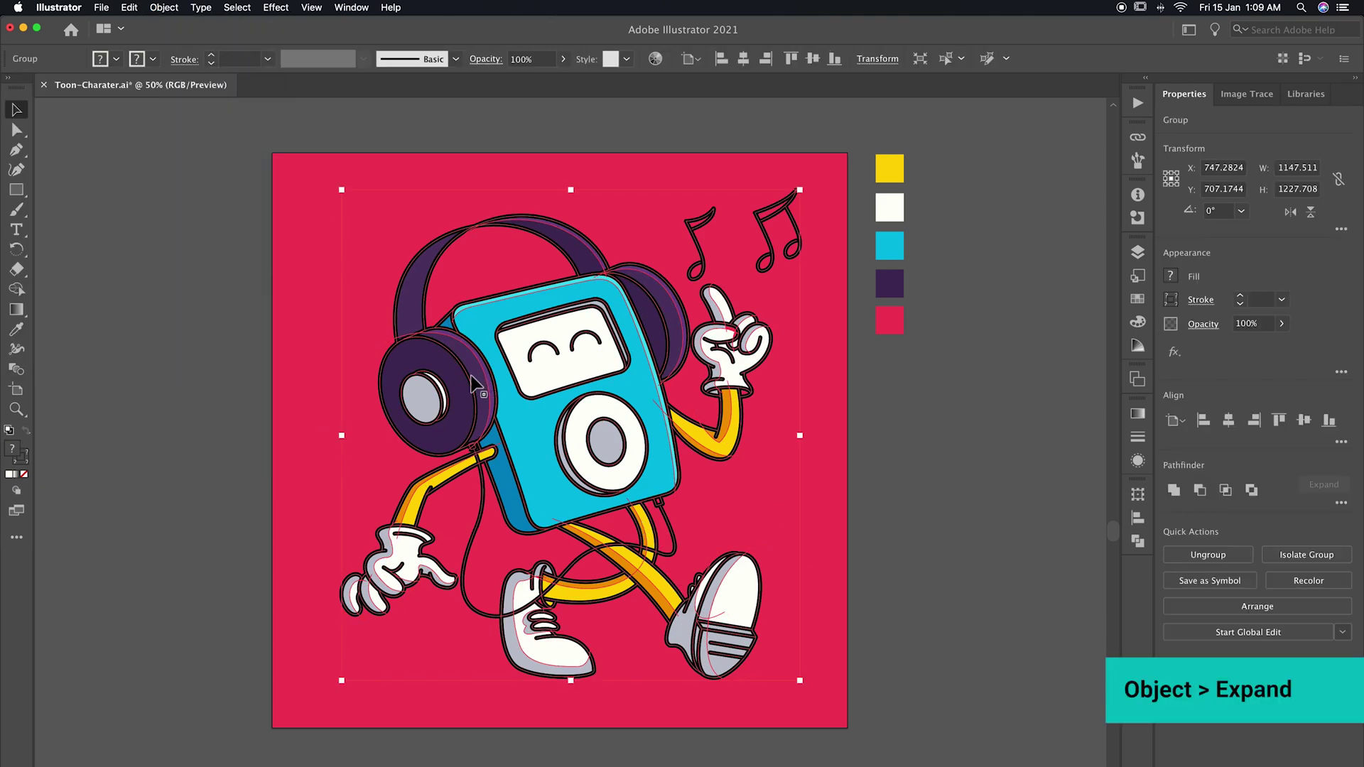
pyautogui.rightClick(475, 385)
pyautogui.click(497, 506)
# Select a single path beside the arm and browse the Select menu without choosing.
pyautogui.click(754, 437)
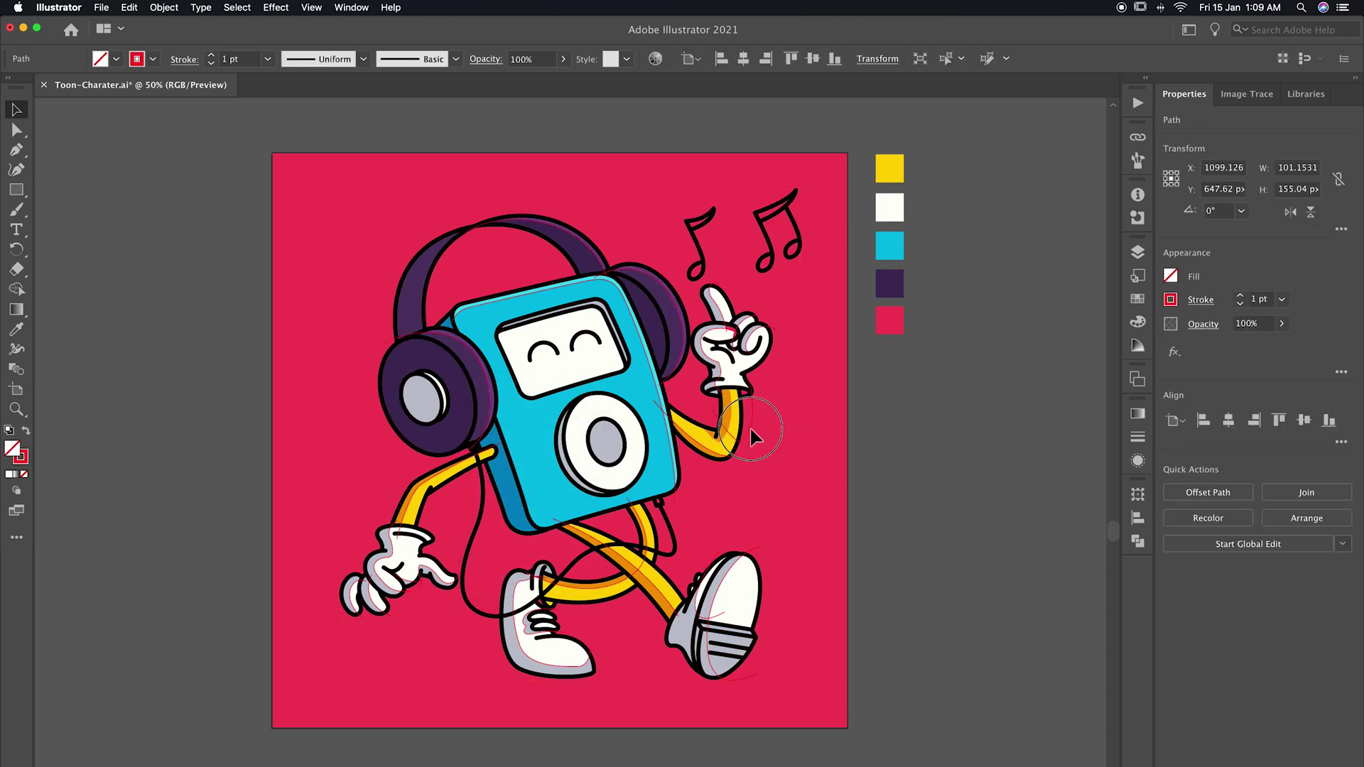
pyautogui.click(238, 8)
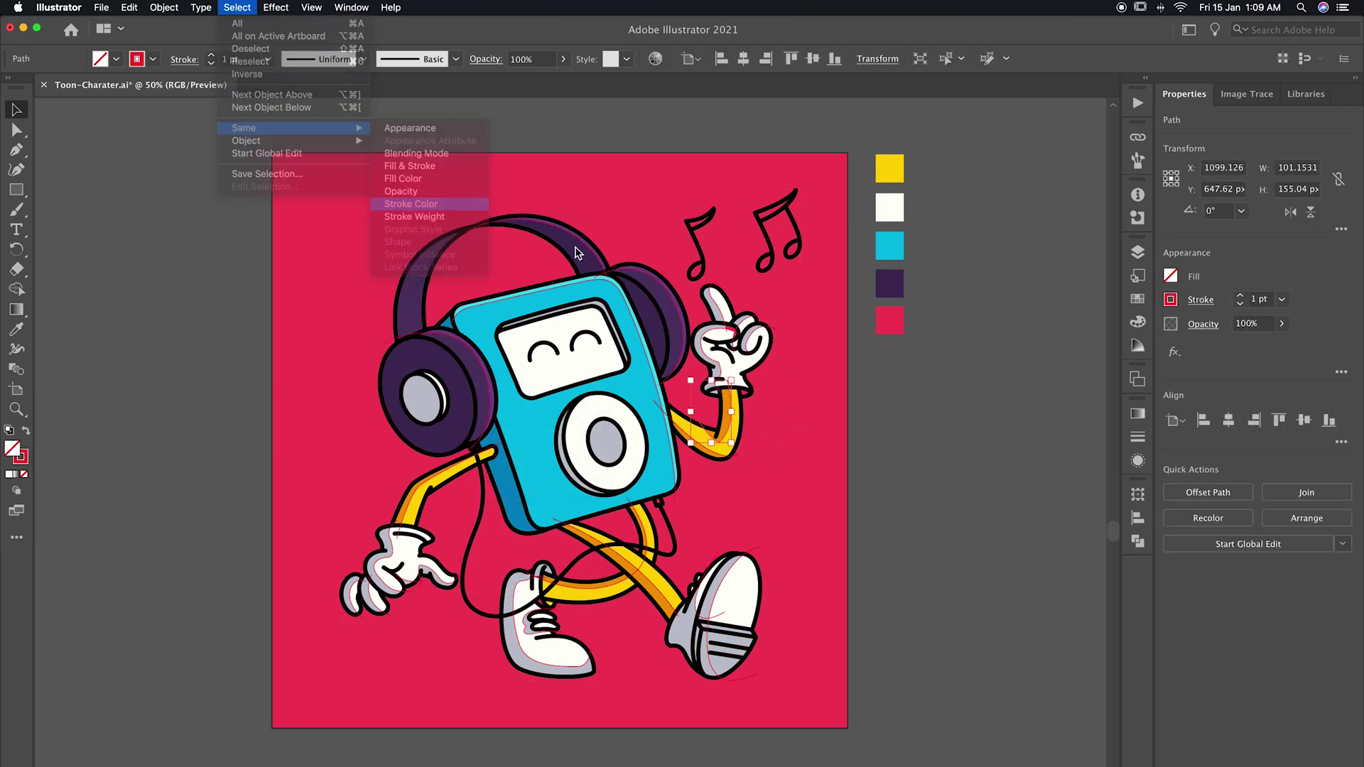
pyautogui.click(405, 201)
pyautogui.scroll(5, 995, 485)
pyautogui.scroll(5, 938, 497)
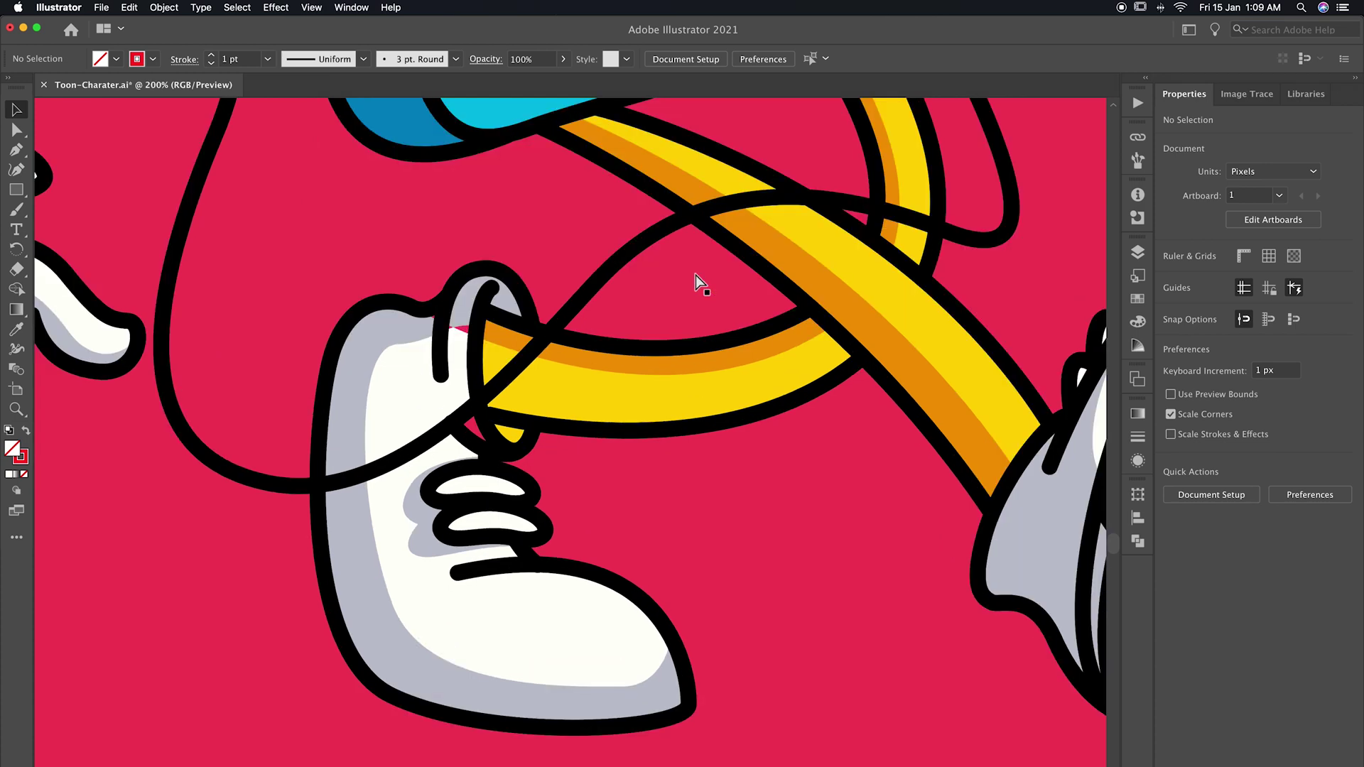
# Reshape the shoe's curve with Direct Selection to close the gap showing red.
pyautogui.scroll(5, 701, 280)
pyautogui.press('a')
pyautogui.scroll(3, 472, 296)
pyautogui.click(511, 238)
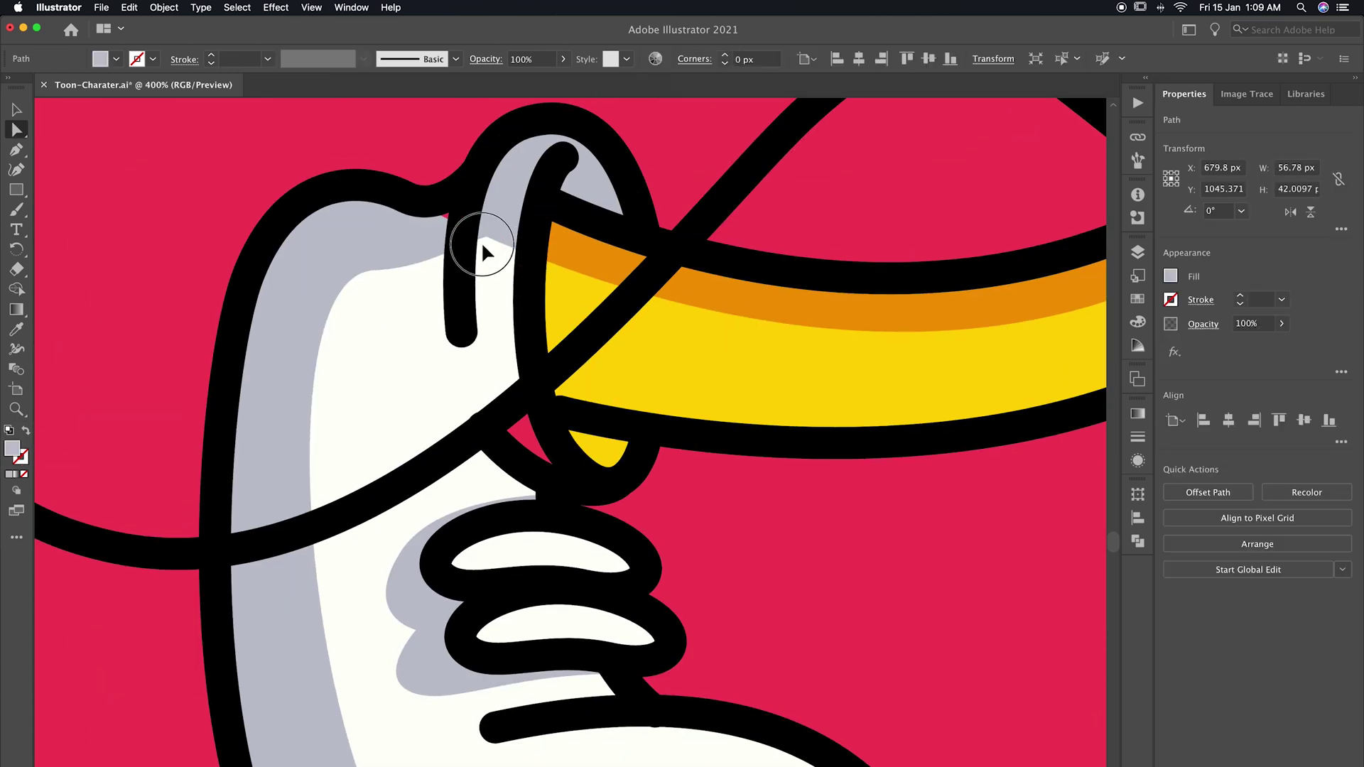
pyautogui.click(436, 214)
pyautogui.click(524, 441)
pyautogui.moveTo(530, 398); pyautogui.dragTo(599, 567)
pyautogui.click(241, 173)
pyautogui.scroll(-3, 497, 356)
pyautogui.scroll(-2, 715, 395)
pyautogui.scroll(2, 715, 395)
pyautogui.scroll(3, 715, 395)
# Pull the pointing glove's grey shading curve over the red gap, then zoom to fit.
pyautogui.moveTo(340, 415); pyautogui.dragTo(121, 764)
pyautogui.click(693, 435)
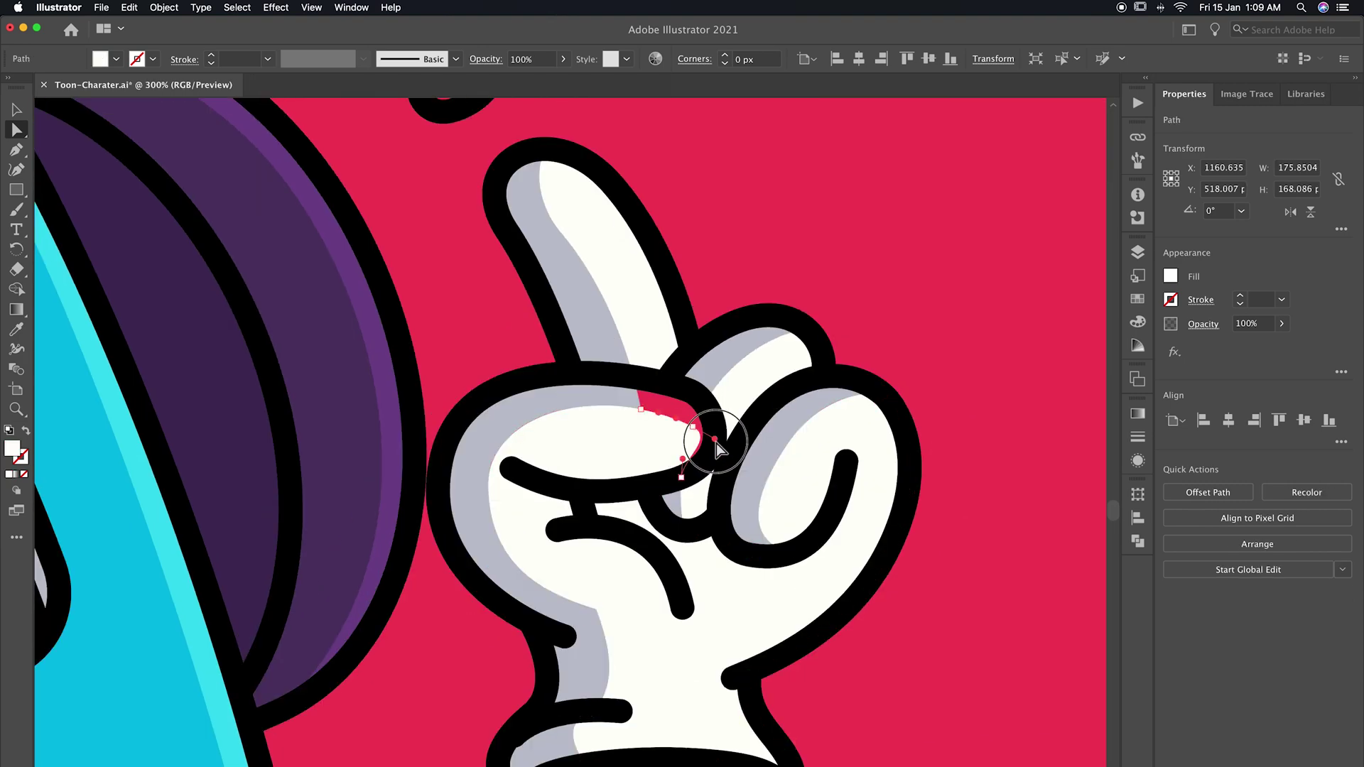
pyautogui.click(641, 409)
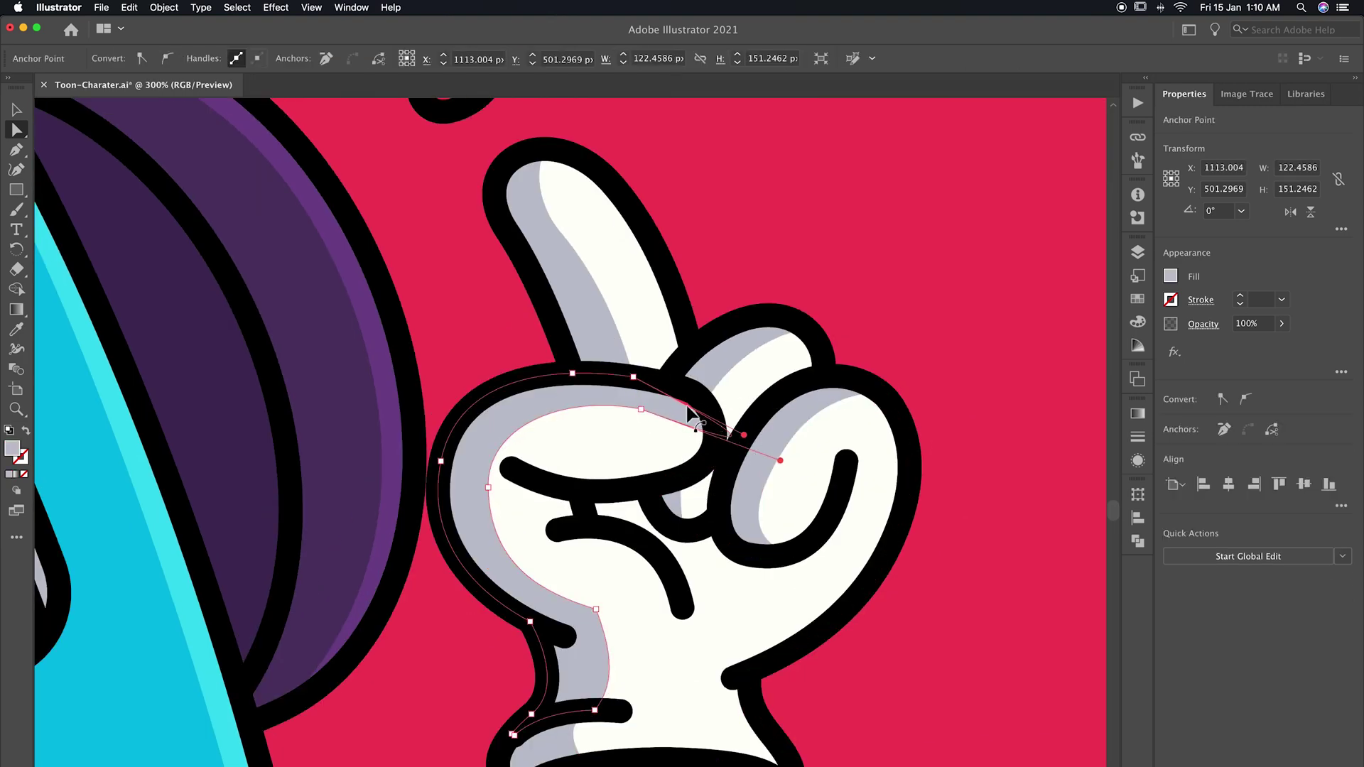
pyautogui.moveTo(769, 455)
pyautogui.mouseDown()
pyautogui.moveTo(667, 414)
pyautogui.moveTo(774, 462)
pyautogui.moveTo(695, 420)
pyautogui.mouseUp()
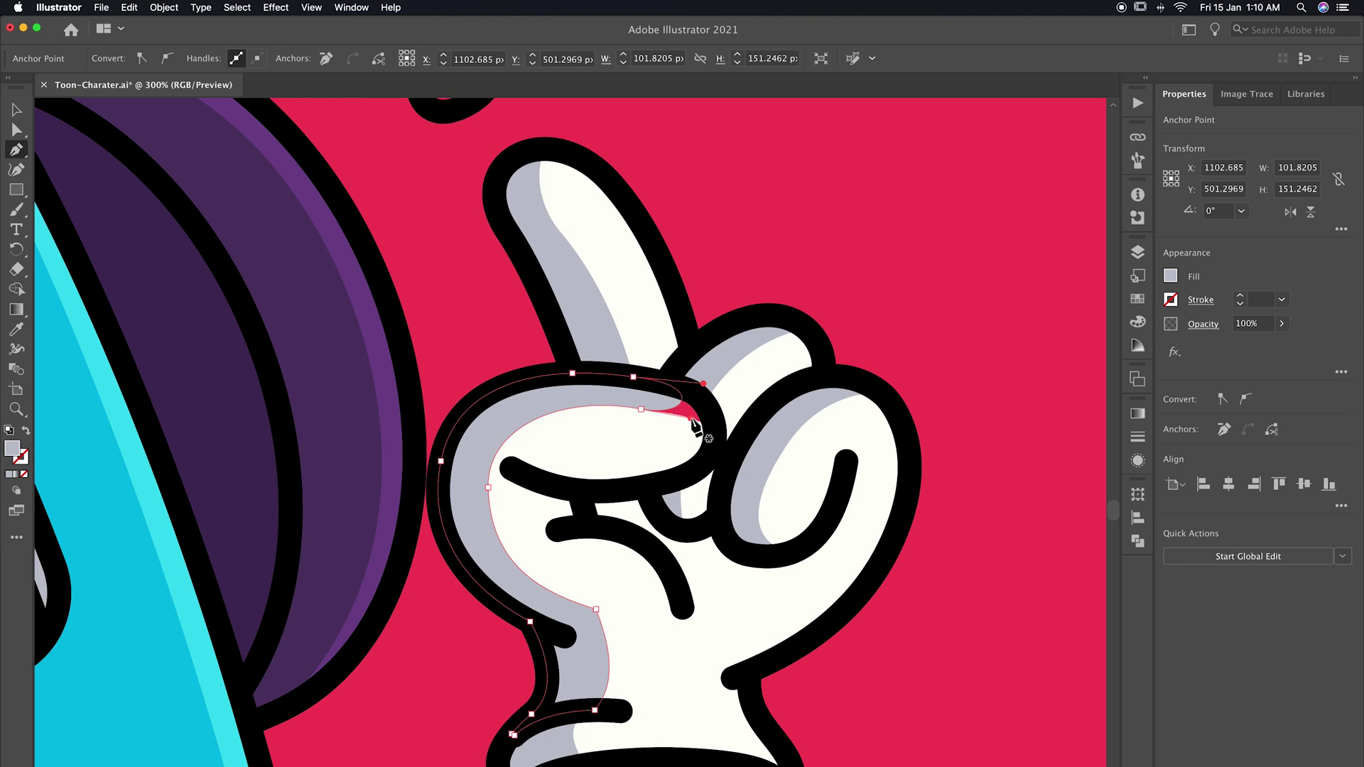
pyautogui.click(709, 426)
pyautogui.click(954, 432)
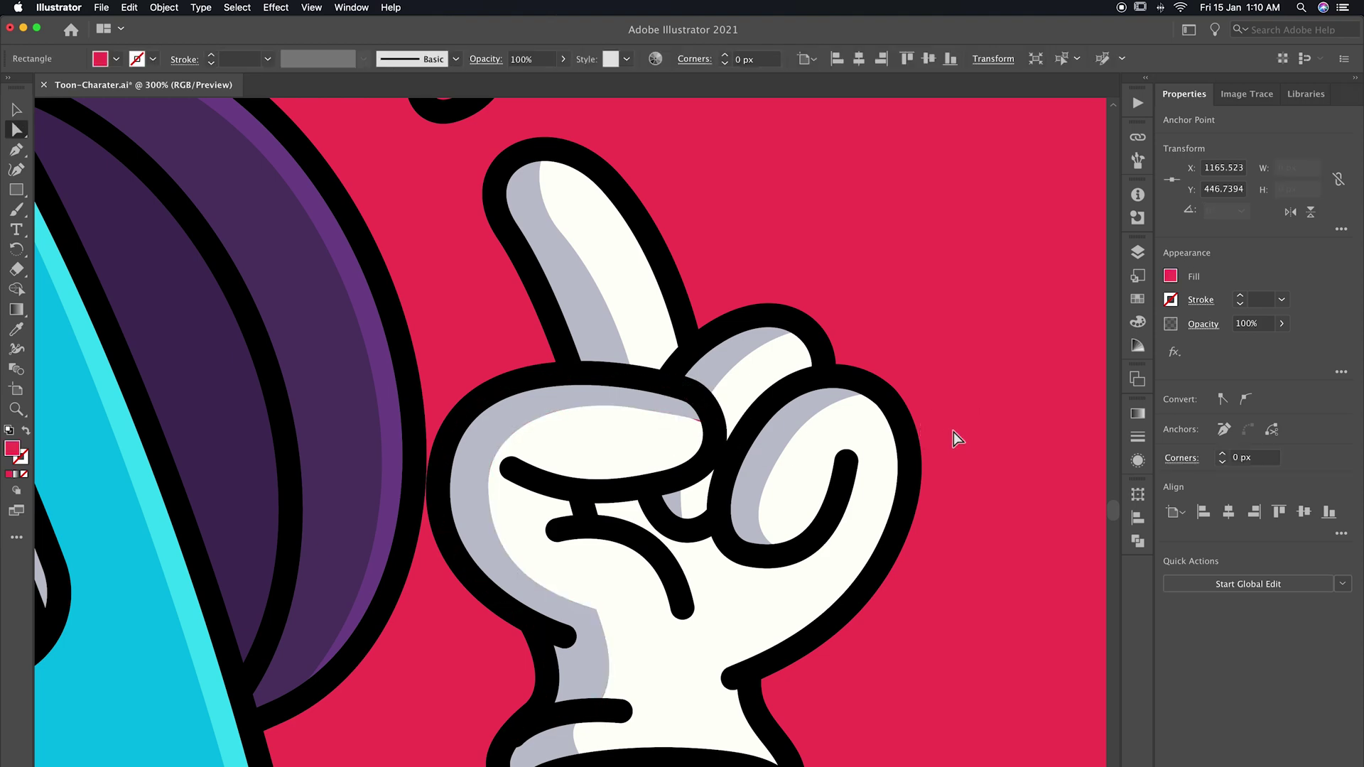
pyautogui.scroll(5, 954, 432)
pyautogui.hscroll(-8, 640, 419)
pyautogui.hotkey('ctrl', '0')
pyautogui.hotkey('ctrl', '+')
pyautogui.hotkey('ctrl', '+')
pyautogui.hotkey('ctrl', '-')
pyautogui.hotkey('ctrl', '-')
pyautogui.hotkey('ctrl', '-')
pyautogui.hotkey('ctrl', '-')
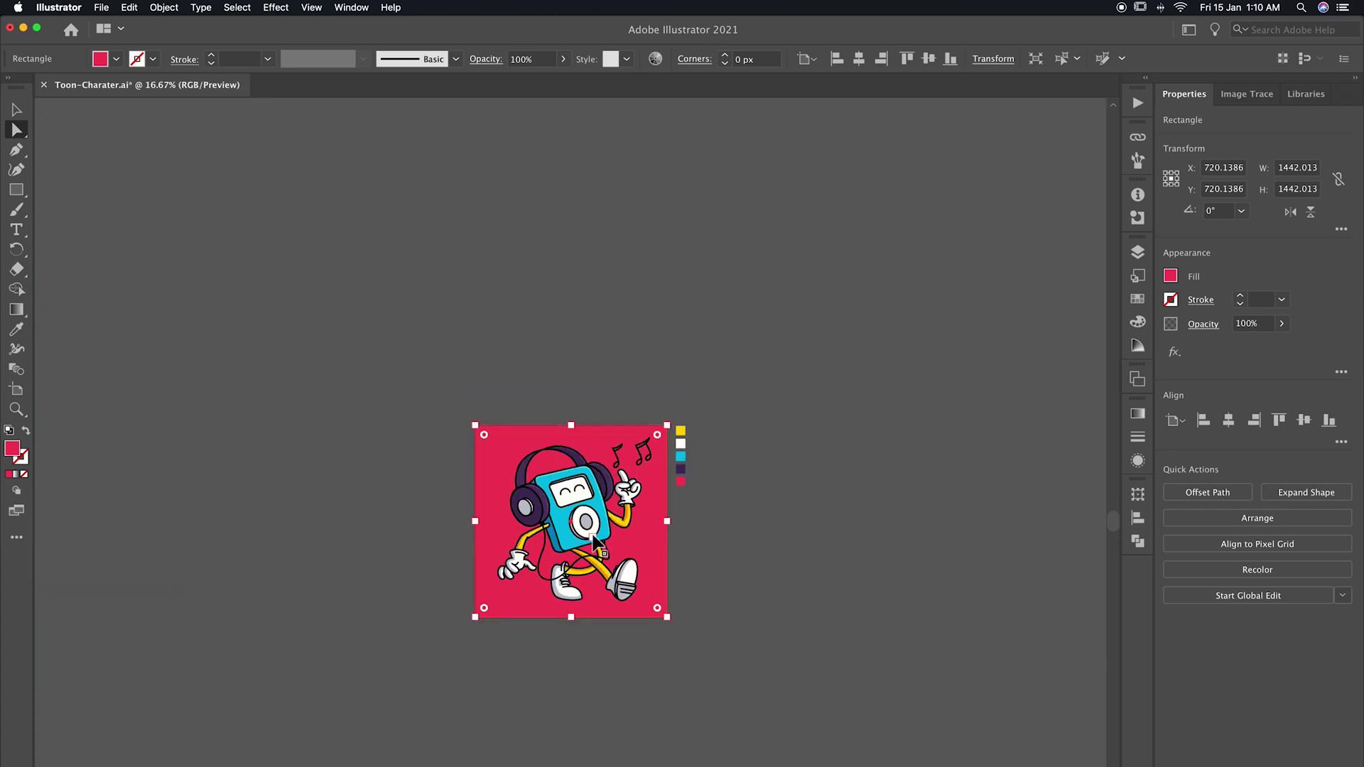
# Recolour the background yellow and set the music notes' fill to white.
pyautogui.hotkey('ctrl', '+')
pyautogui.hotkey('ctrl', '+')
pyautogui.hotkey('ctrl', '+')
pyautogui.click(907, 542)
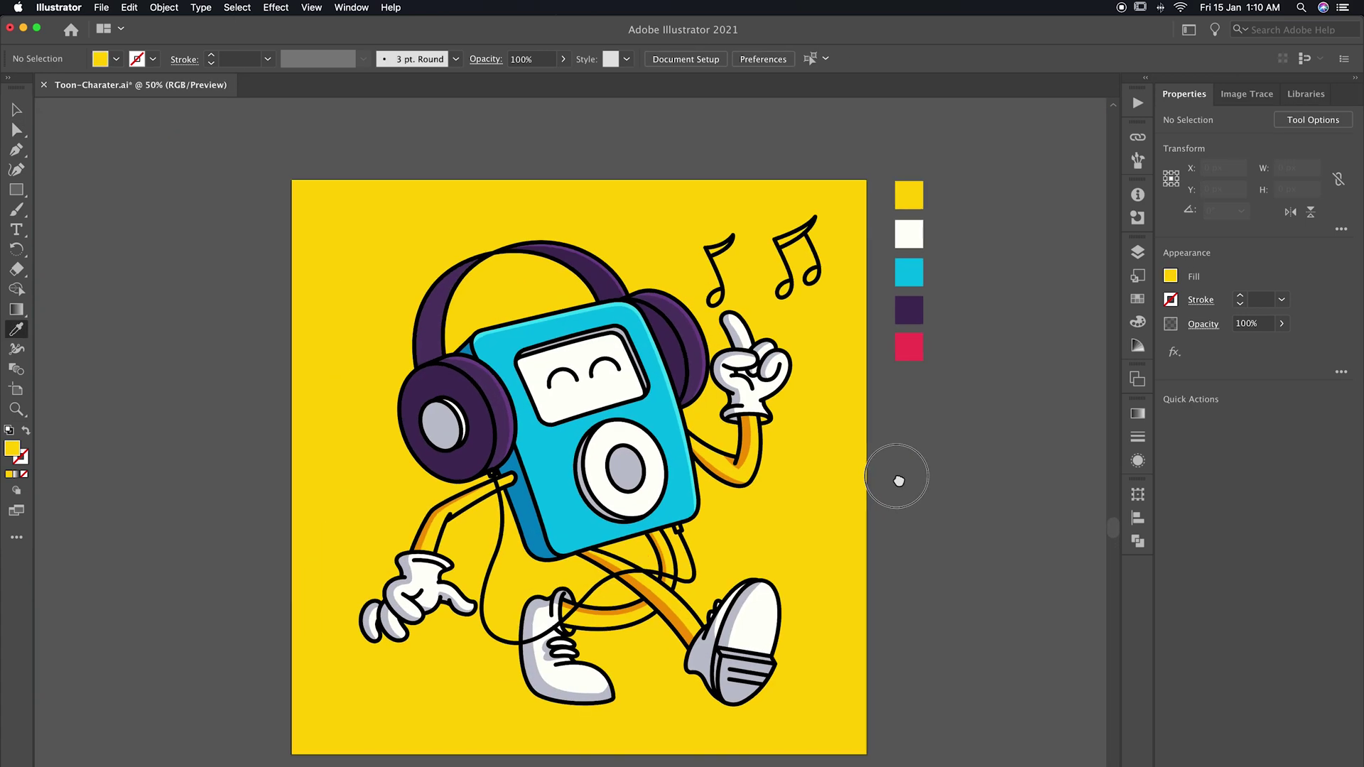
pyautogui.press('v')
pyautogui.scroll(-2, 889, 479)
pyautogui.click(766, 298)
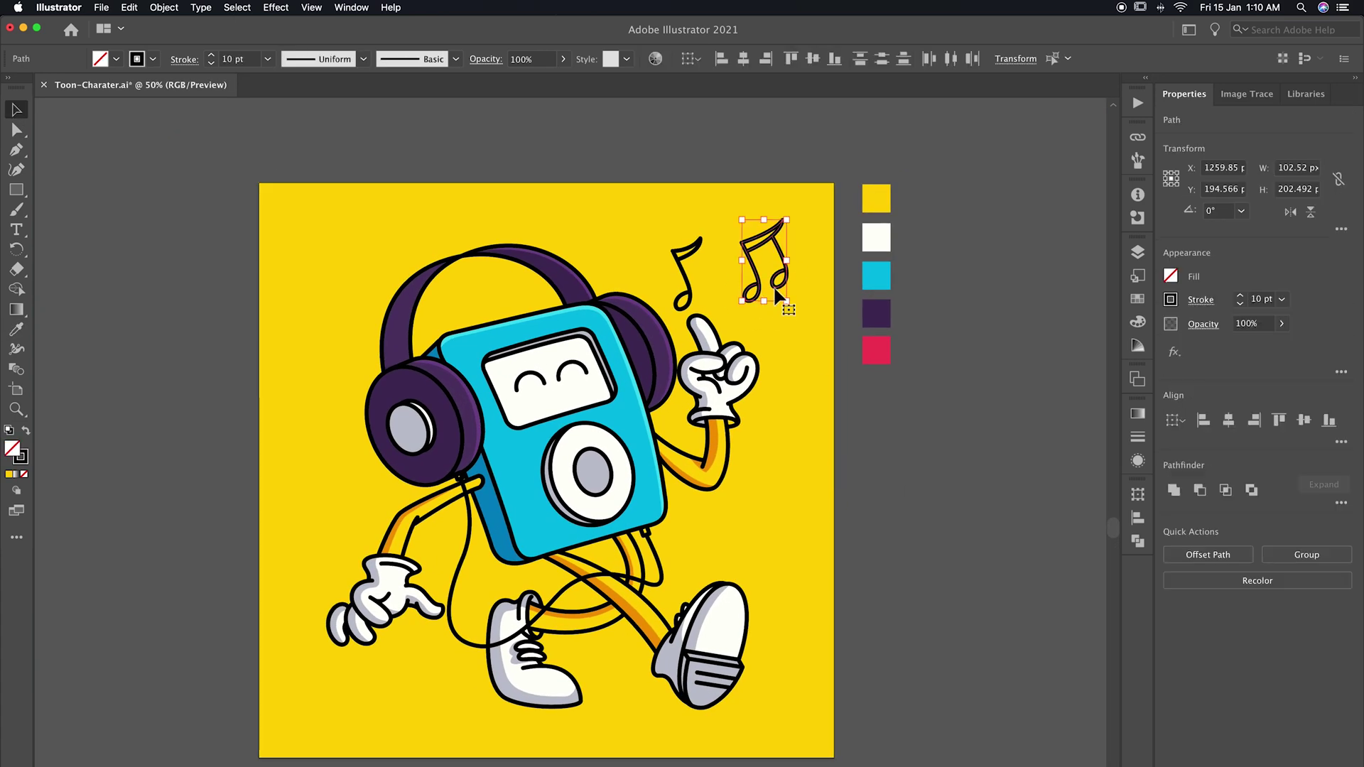
pyautogui.click(9, 475)
pyautogui.moveTo(977, 329); pyautogui.dragTo(1091, 338)
pyautogui.click(1091, 245)
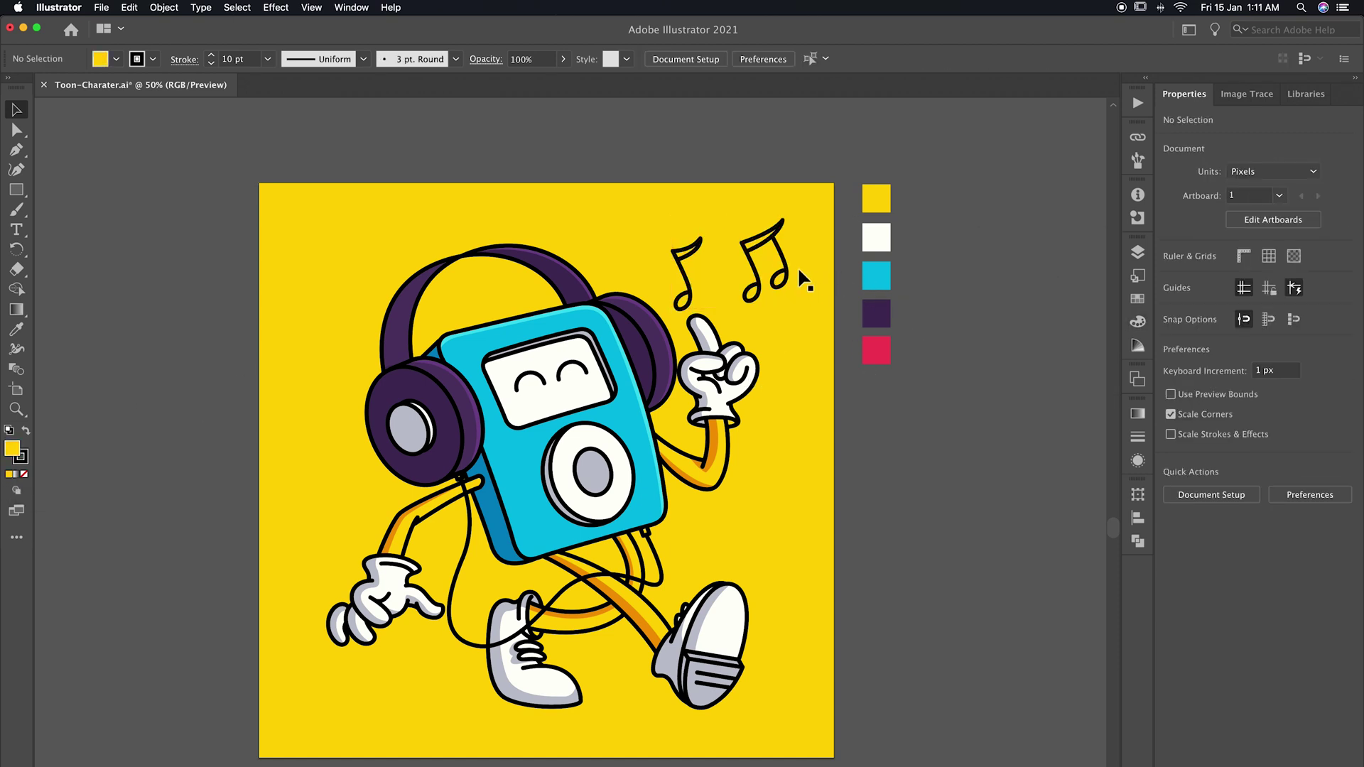
# Select all paths with the same stroke weight and make their outlines dark purple.
pyautogui.click(779, 264)
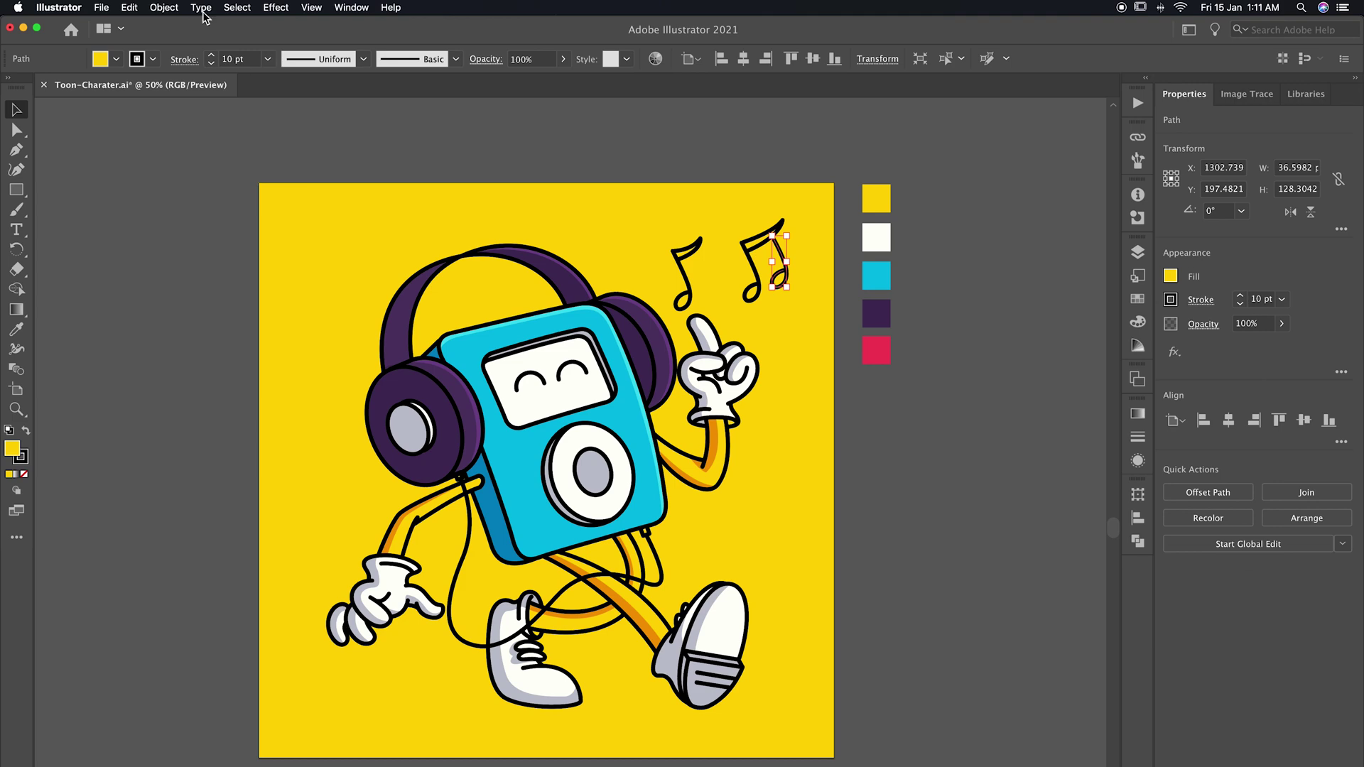
pyautogui.click(237, 7)
pyautogui.click(420, 217)
pyautogui.press('i')
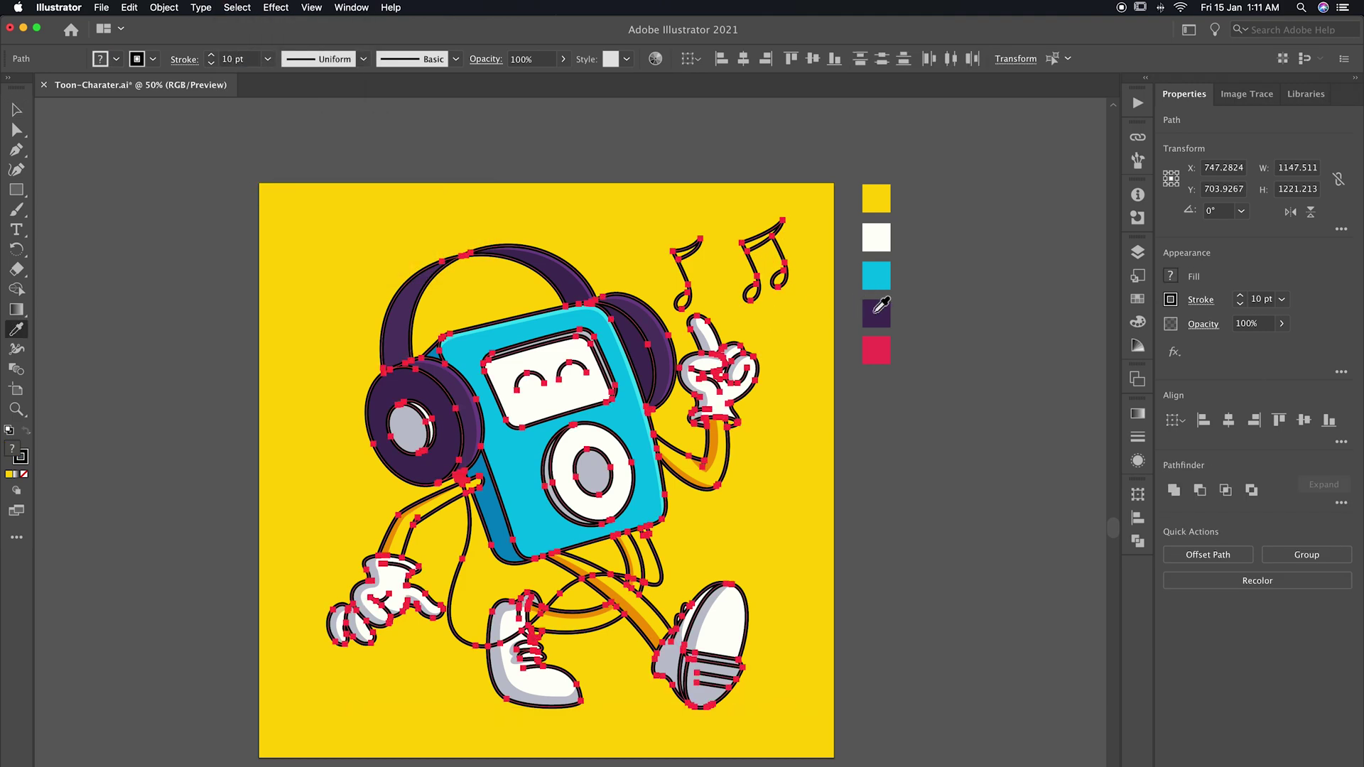
pyautogui.click(21, 457)
pyautogui.click(876, 313)
pyautogui.hotkey('ctrl', 'z')
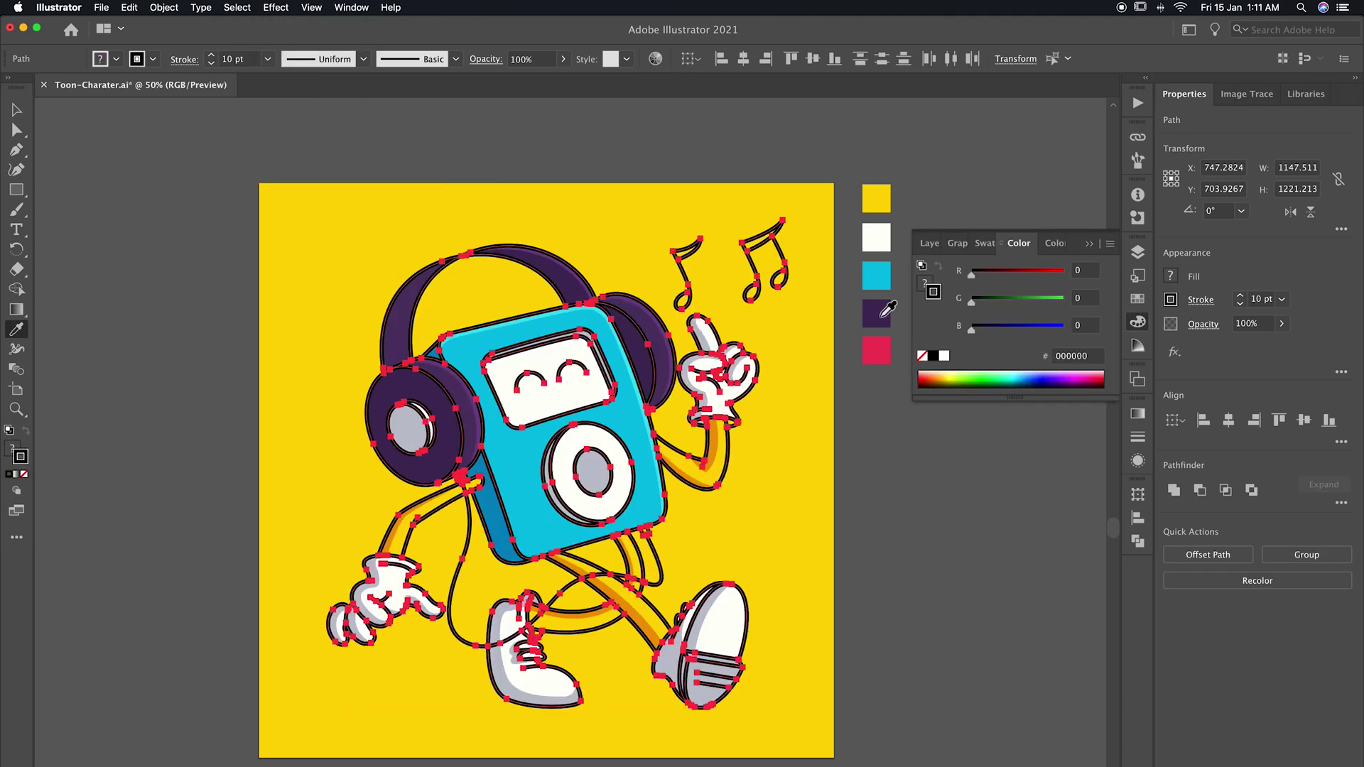
pyautogui.press('v')
pyautogui.click(860, 425)
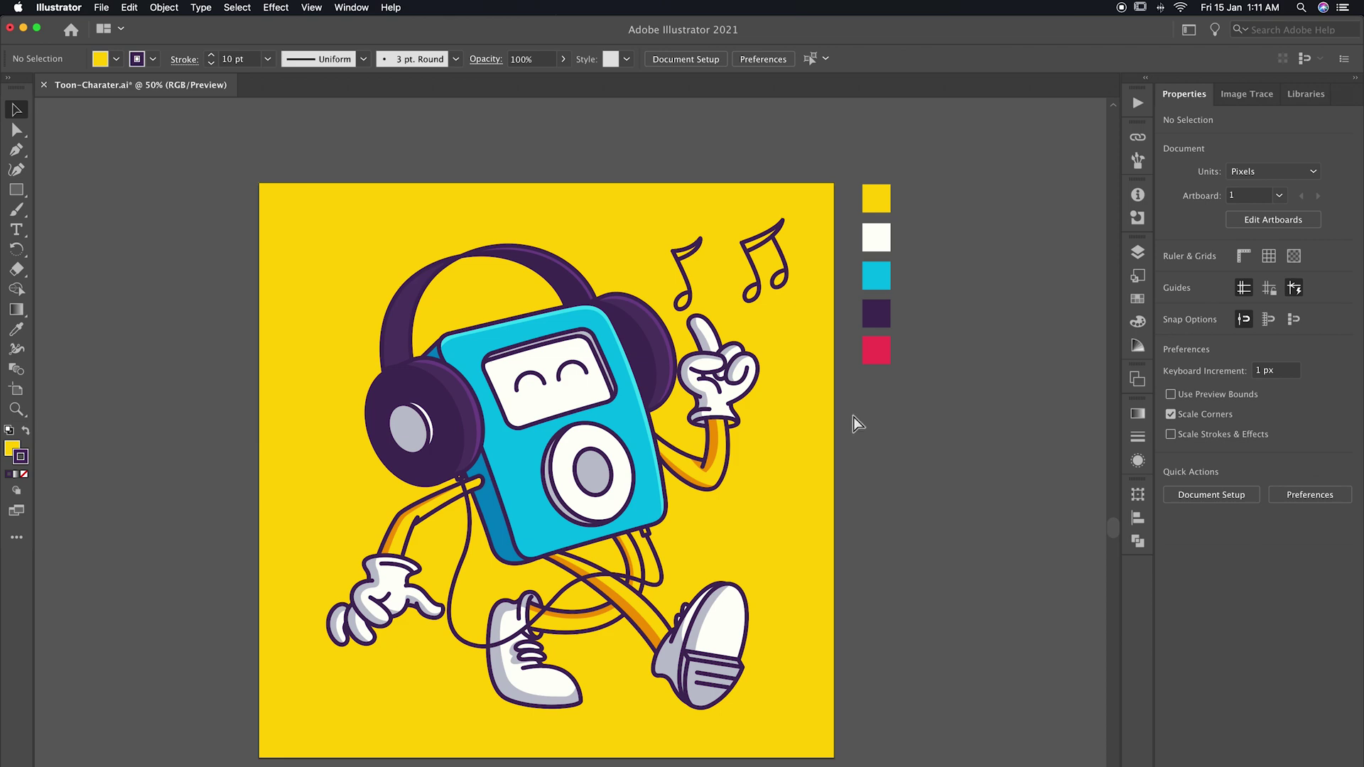
pyautogui.moveTo(854, 417); pyautogui.dragTo(914, 412)
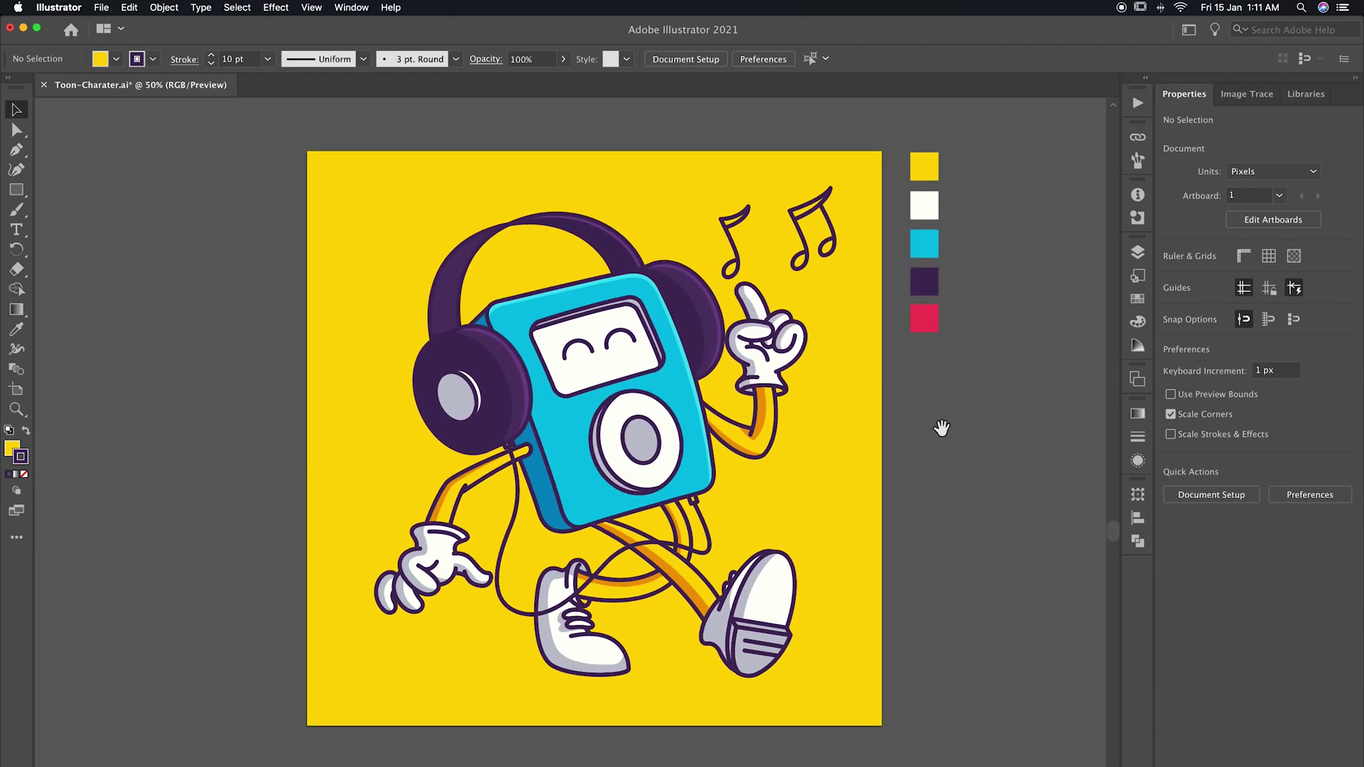
pyautogui.moveTo(875, 382); pyautogui.dragTo(687, 543)
pyautogui.hotkey('ctrl', 'z')
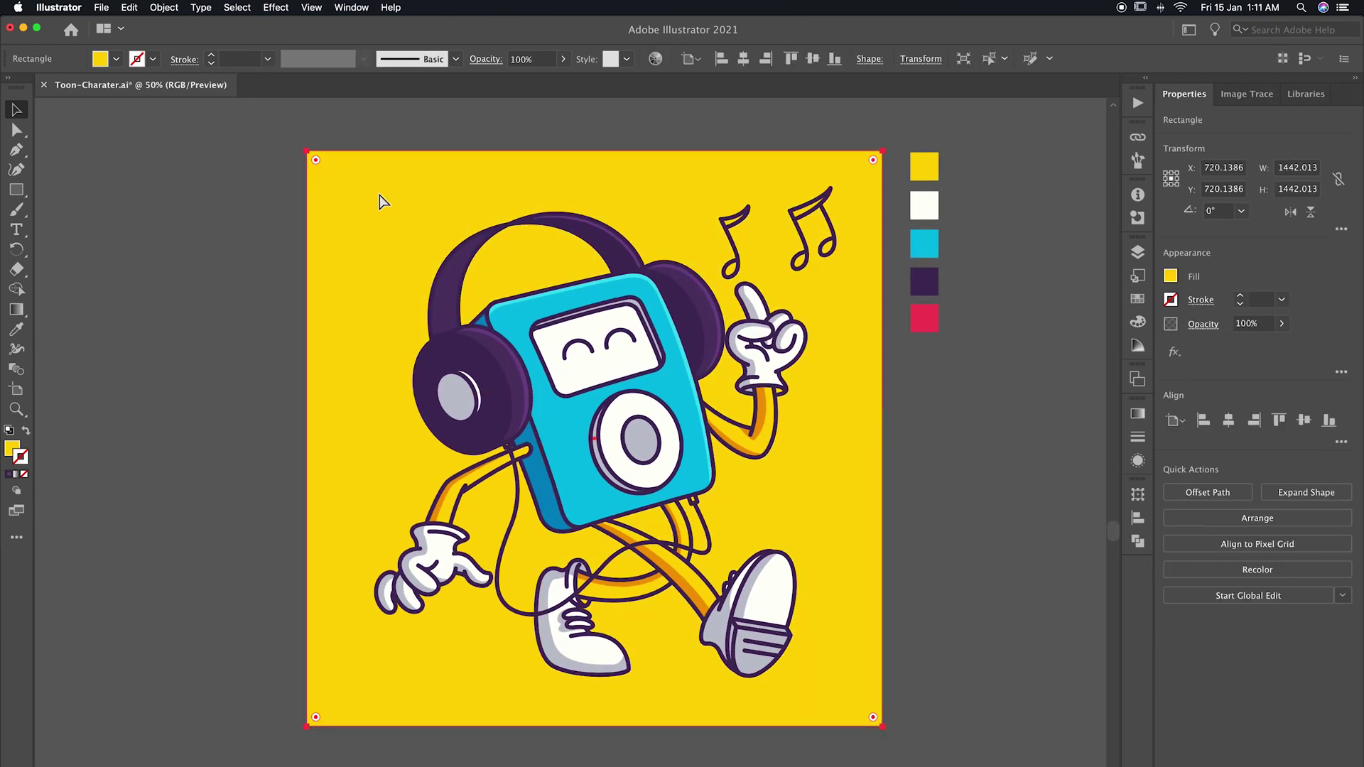
# Lock the background and group all the character pieces together.
pyautogui.hotkey('ctrl', '2')
pyautogui.moveTo(808, 686); pyautogui.dragTo(373, 183)
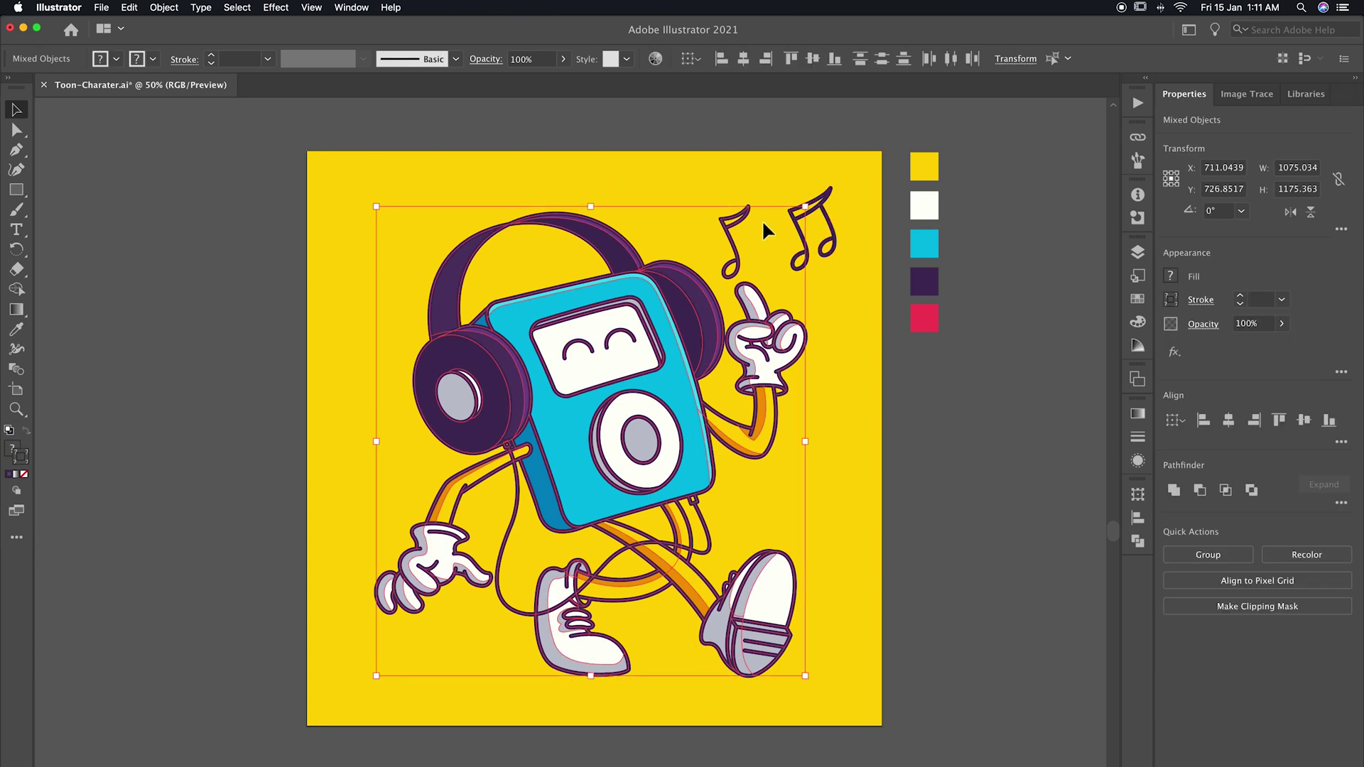
pyautogui.rightClick(777, 343)
pyautogui.click(822, 460)
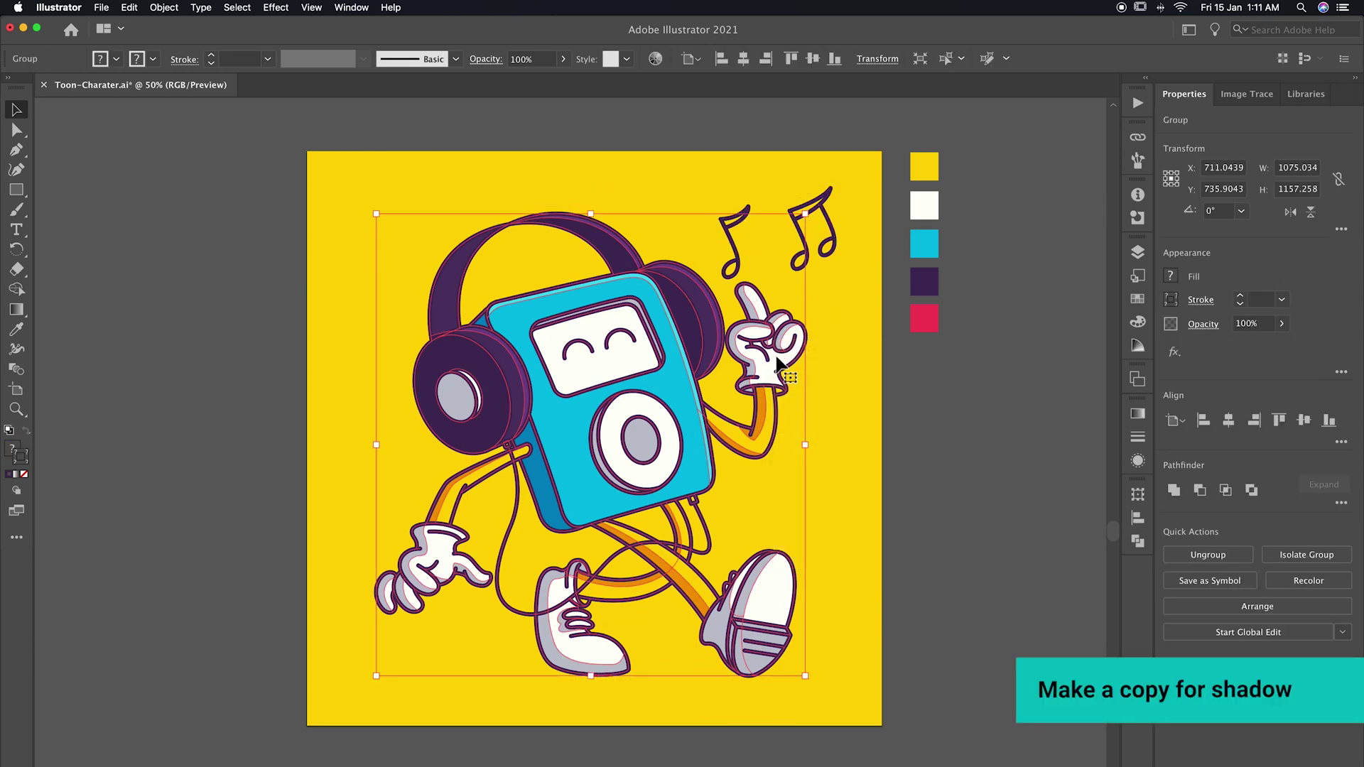
# Alt-drag a flattened copy beneath the feet and slant it with the Shear Tool.
pyautogui.moveTo(591, 214); pyautogui.dragTo(586, 644)
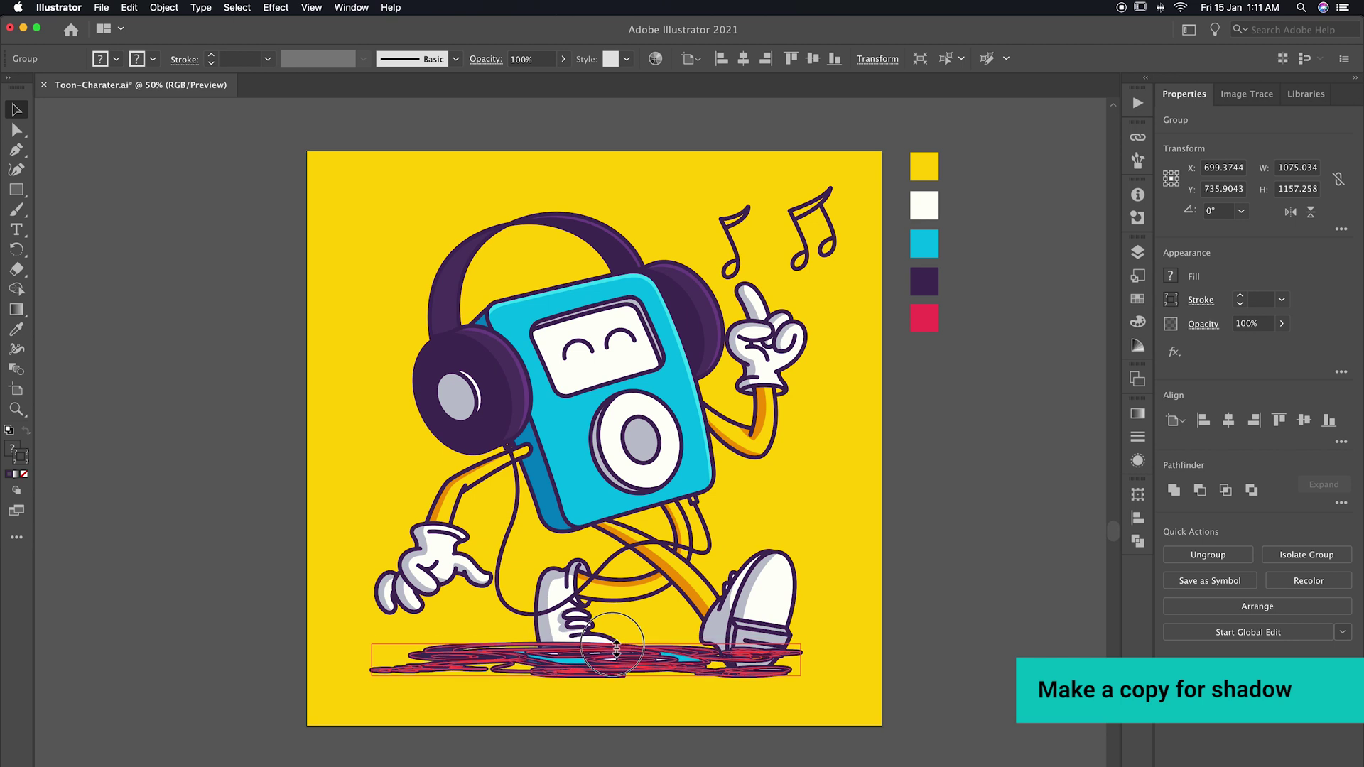
pyautogui.moveTo(17, 250); pyautogui.dragTo(78, 308)
pyautogui.moveTo(626, 650)
pyautogui.mouseDown()
pyautogui.moveTo(661, 652)
pyautogui.moveTo(657, 676)
pyautogui.moveTo(569, 681)
pyautogui.mouseUp()
pyautogui.press('v')
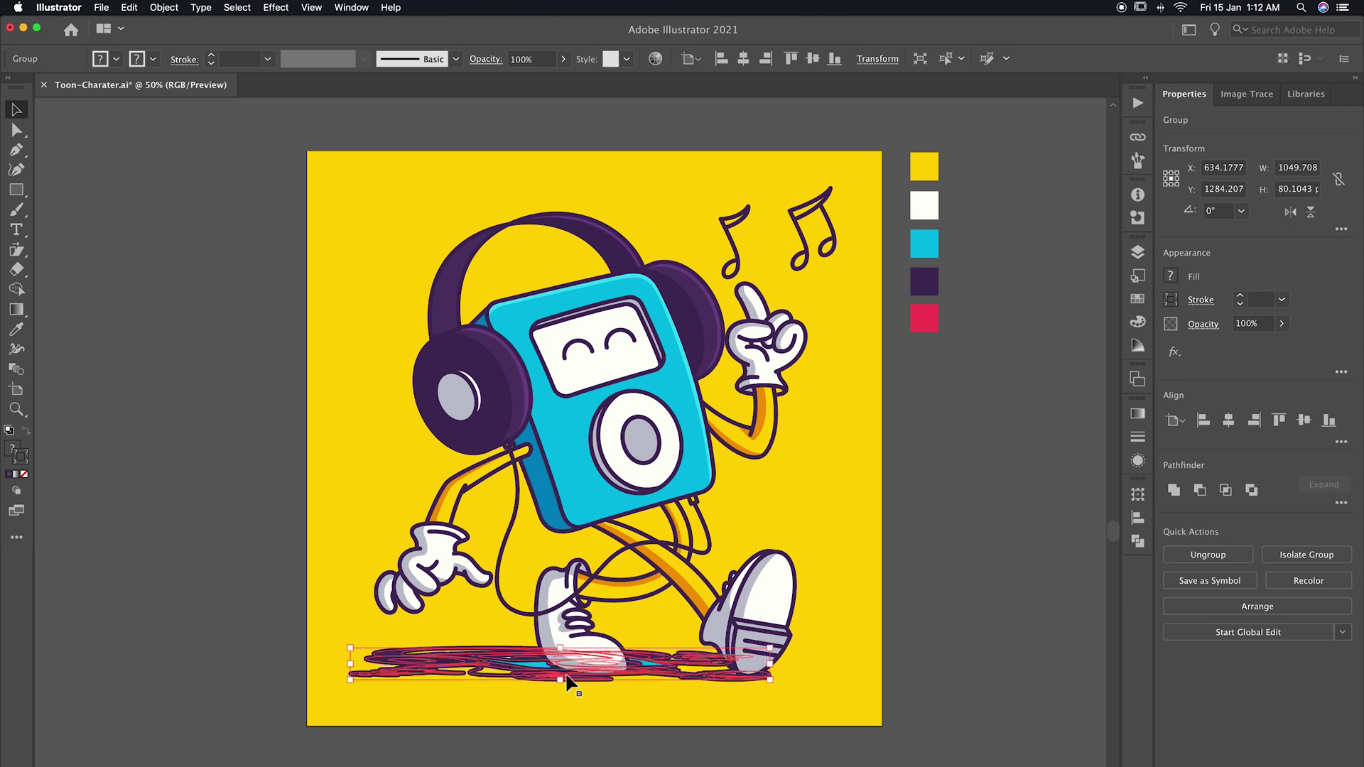
pyautogui.doubleClick(10, 451)
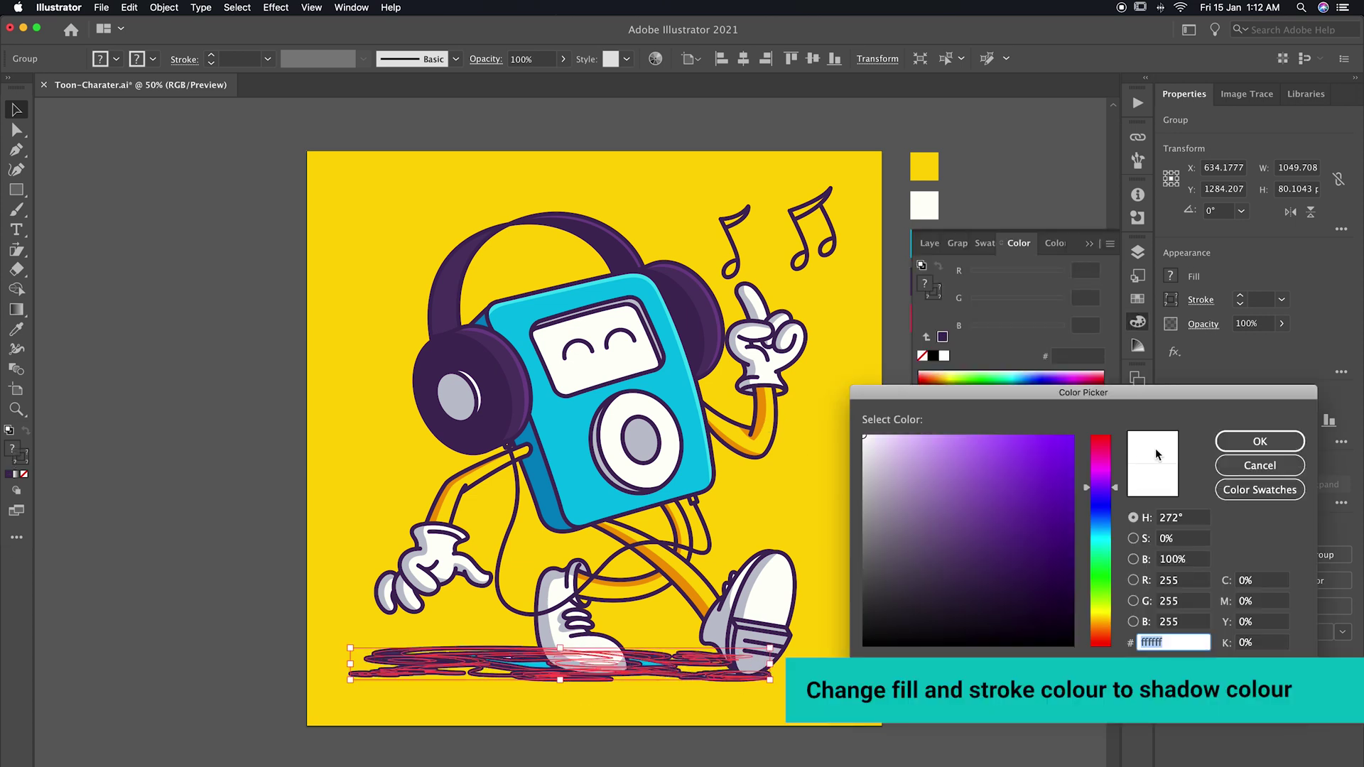
# Eyedrop orange from the character into the shadow's fill and stroke.
pyautogui.click(1260, 465)
pyautogui.press('i')
pyautogui.click(768, 419)
pyautogui.click(20, 457)
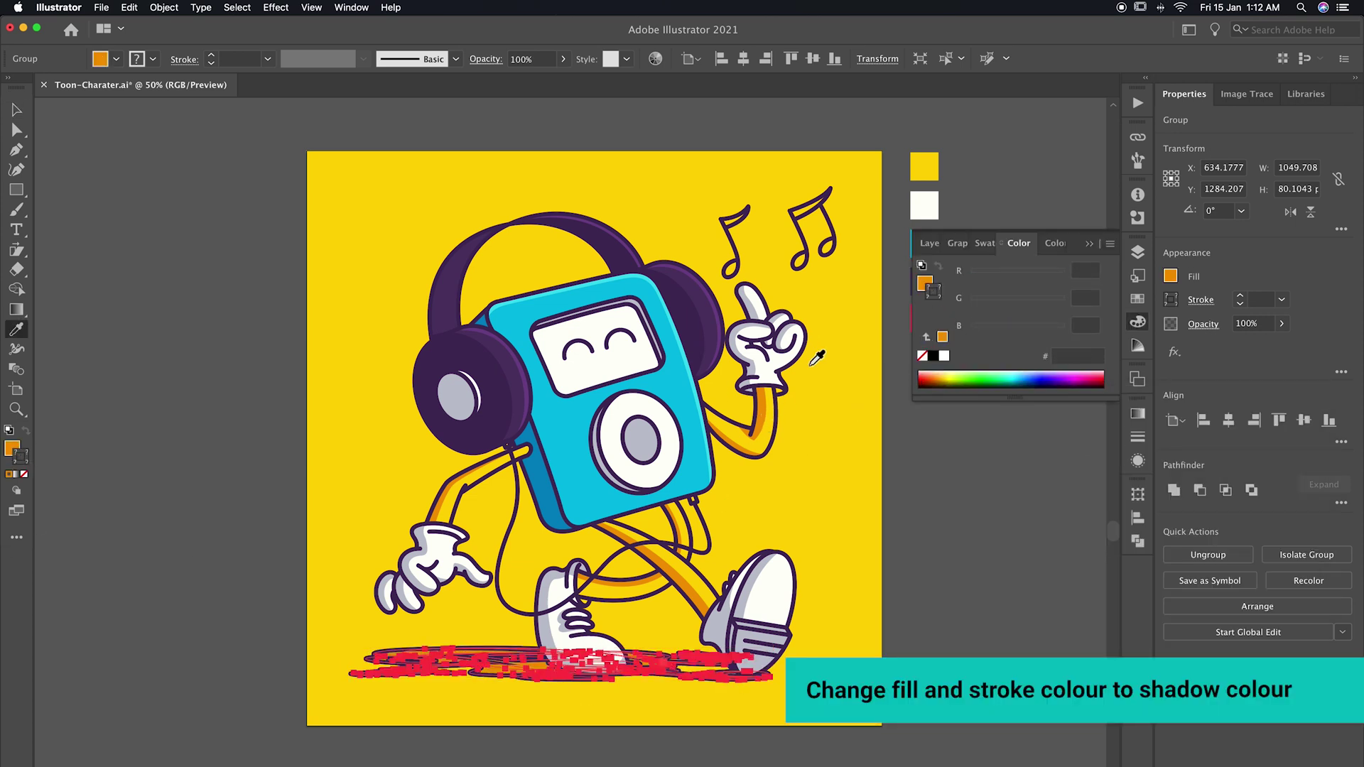
pyautogui.click(1004, 457)
pyautogui.moveTo(1001, 468); pyautogui.dragTo(997, 485)
# Outline the shadow's strokes and unite all its pieces in the Pathfinder panel.
pyautogui.click(725, 671)
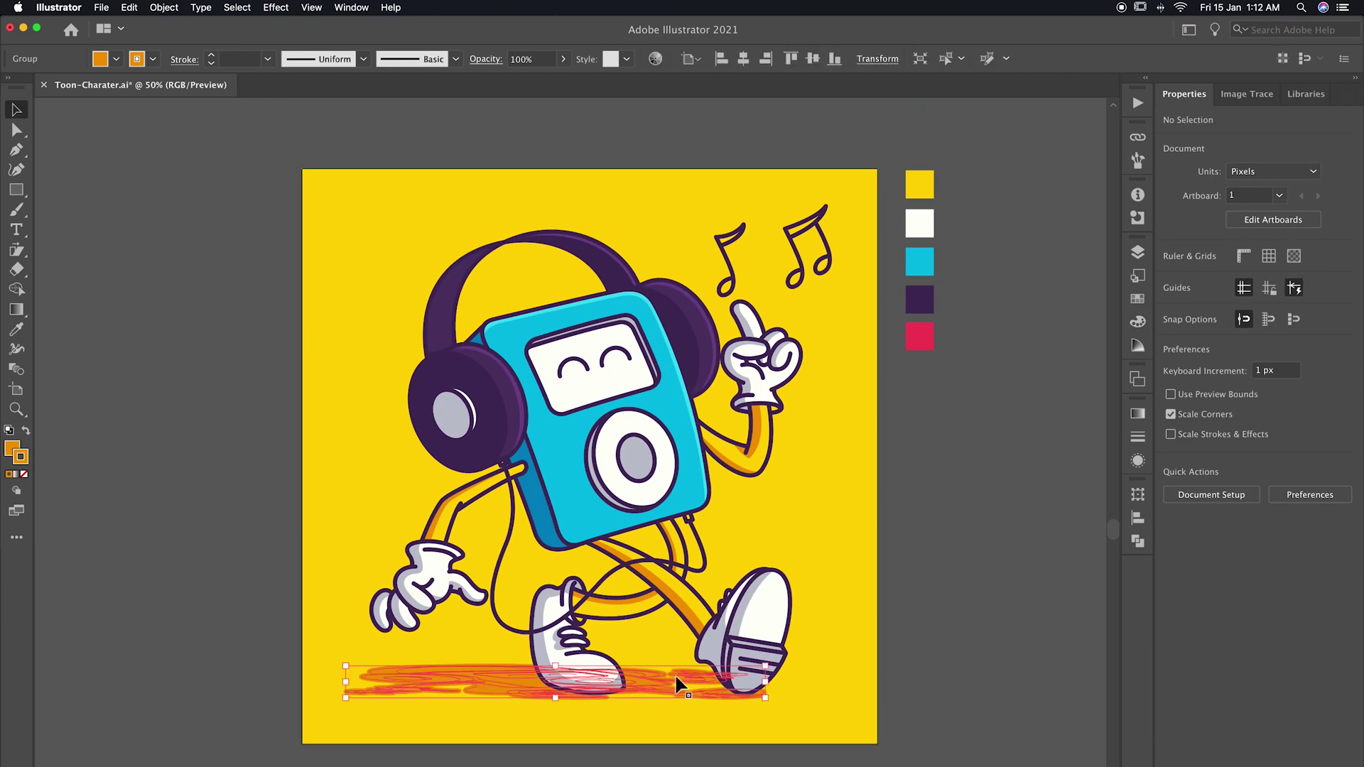
pyautogui.click(165, 7)
pyautogui.click(345, 338)
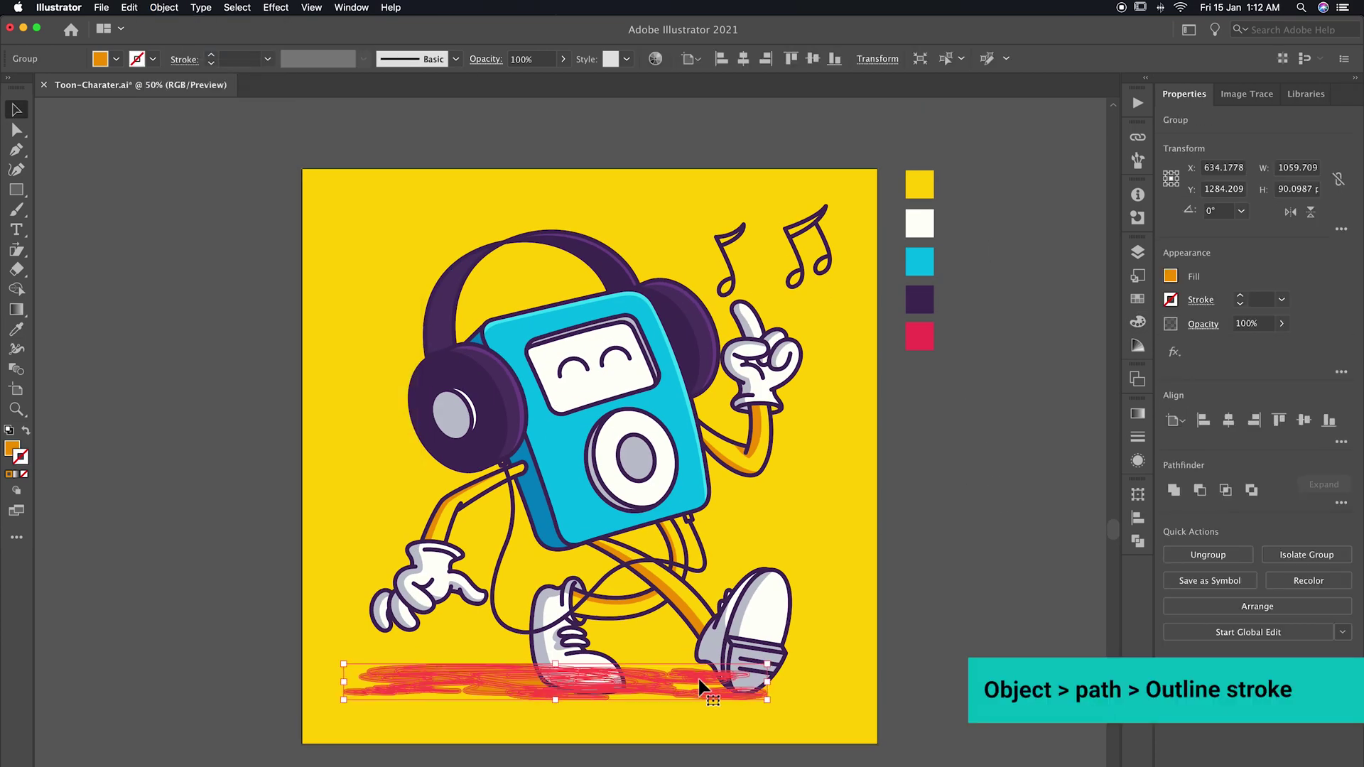
pyautogui.click(359, 7)
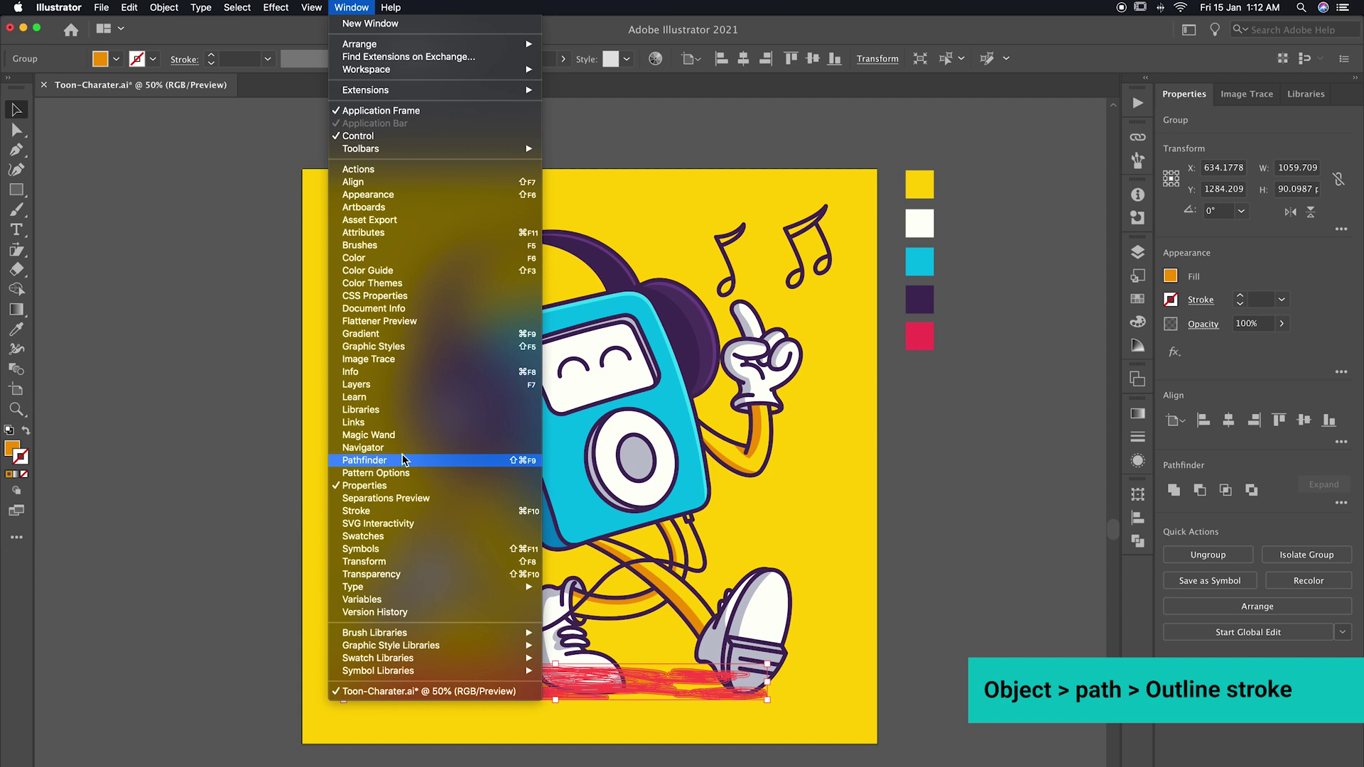
pyautogui.click(398, 466)
pyautogui.click(935, 530)
# Lighten the shadow fill to a softer yellow-orange and deselect it.
pyautogui.click(1138, 322)
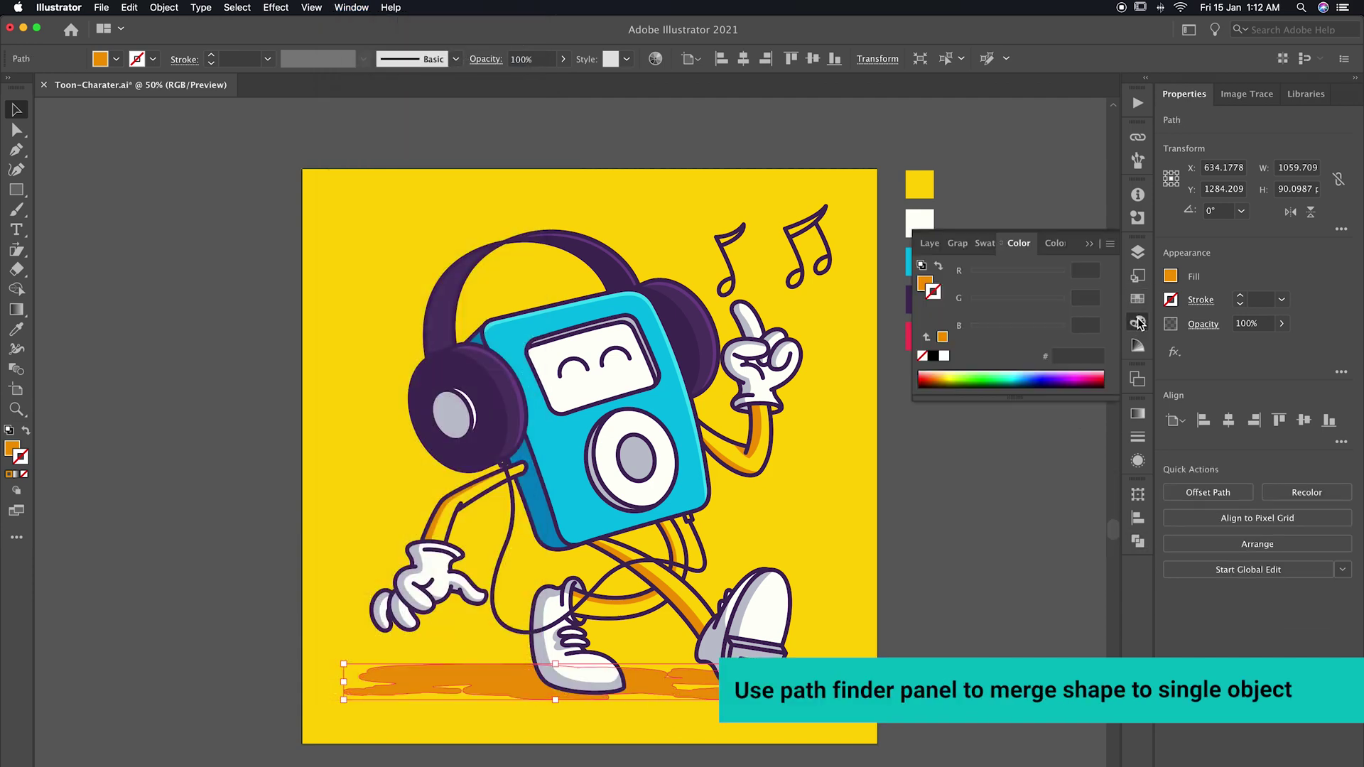
pyautogui.moveTo(1023, 298); pyautogui.dragTo(1035, 299)
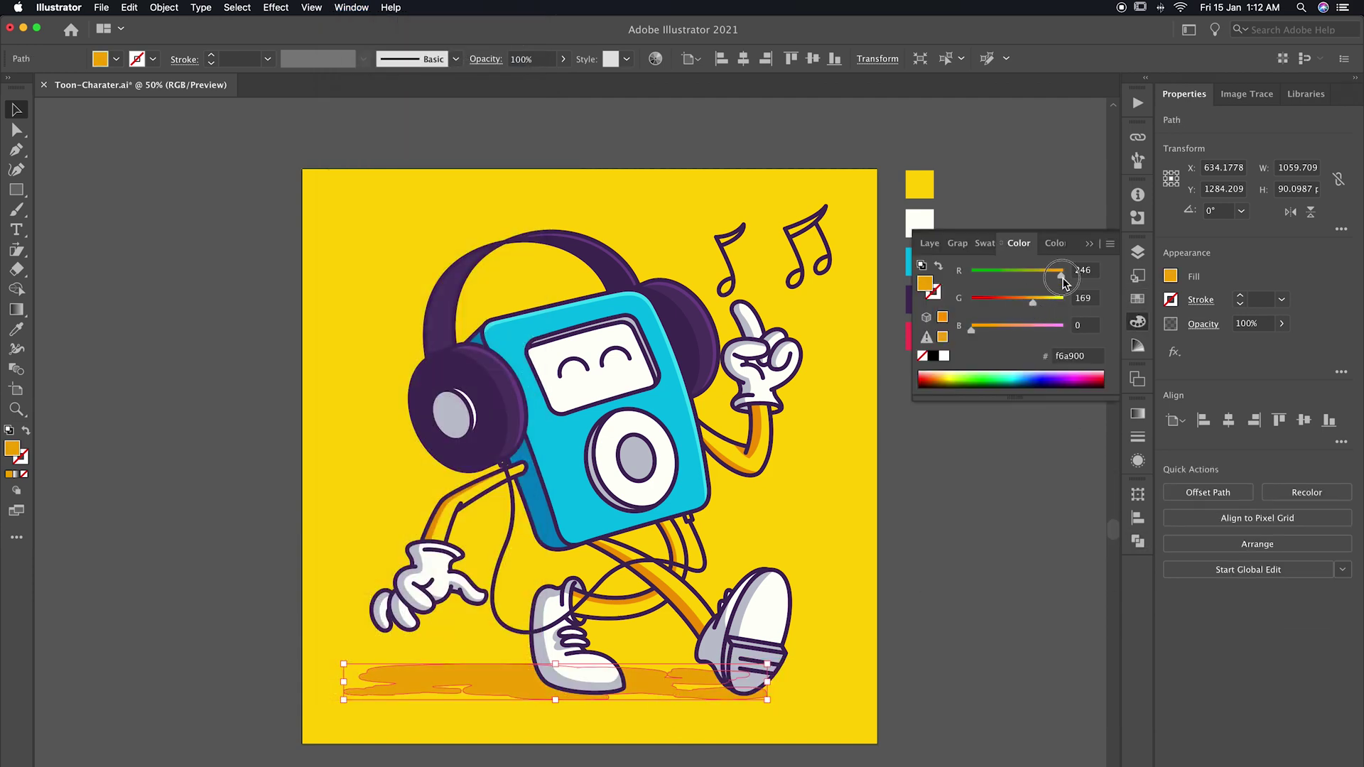
pyautogui.click(998, 488)
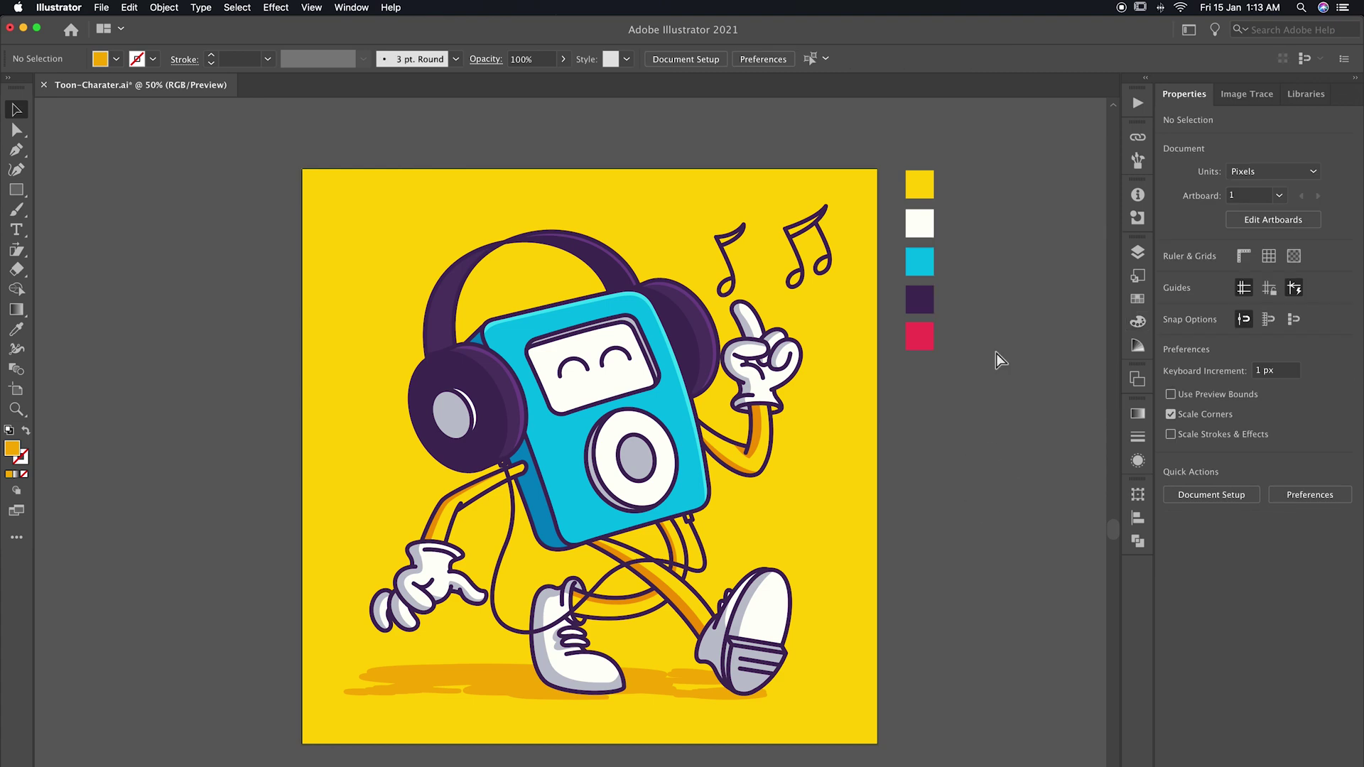
# Zoom in on the character and sample dark purple from the artwork with the Eyedropper.
pyautogui.scroll(-2, 929, 375)
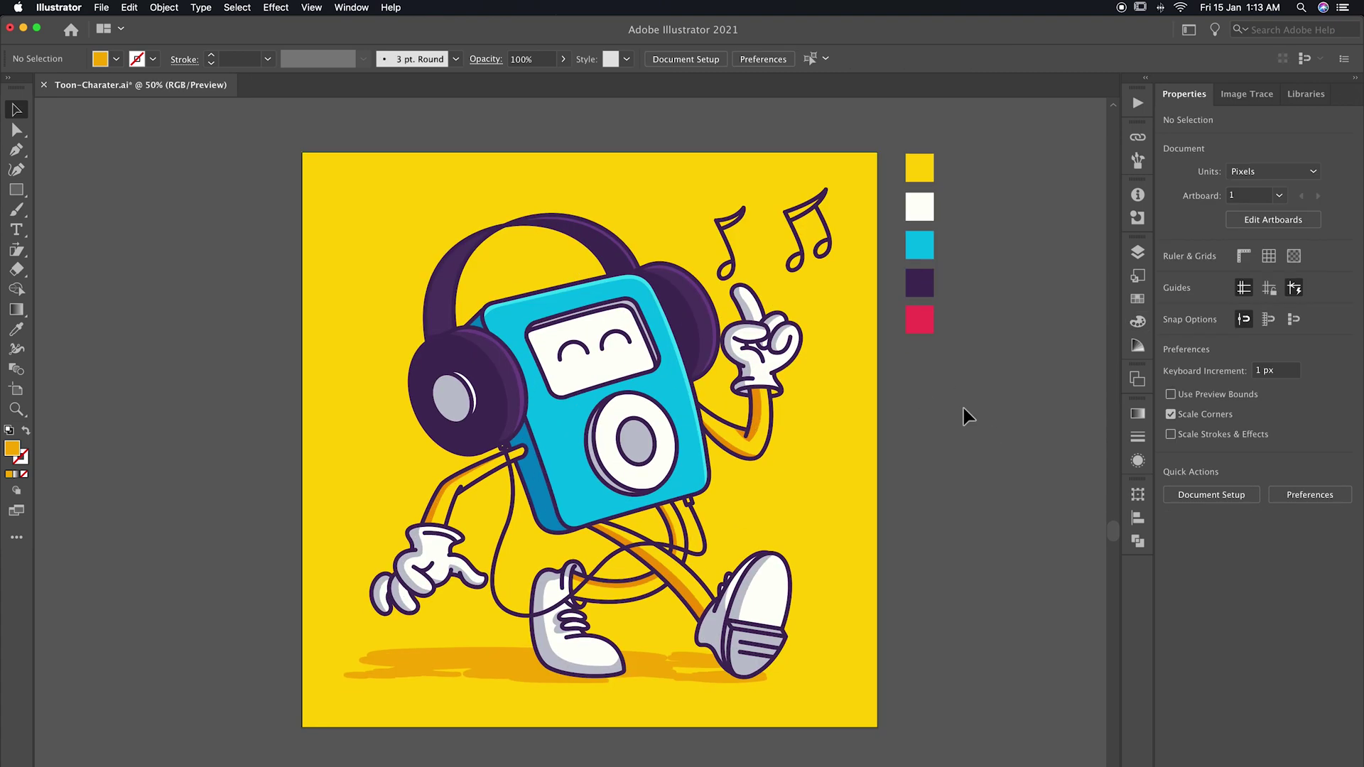
pyautogui.press('super+equal')
pyautogui.press('super+equal')
pyautogui.press('super+equal')
pyautogui.press('i')
pyautogui.scroll(3, 698, 552)
pyautogui.hscroll(-4, 552, 393)
pyautogui.click(540, 384)
# Pen-draw two small dark purple shadows: a triangle by the speaker disc and a teardrop.
pyautogui.click(637, 500)
pyautogui.click(605, 515)
pyautogui.click(625, 569)
pyautogui.click(638, 500)
pyautogui.hscroll(5, 573, 603)
pyautogui.scroll(-3, 573, 603)
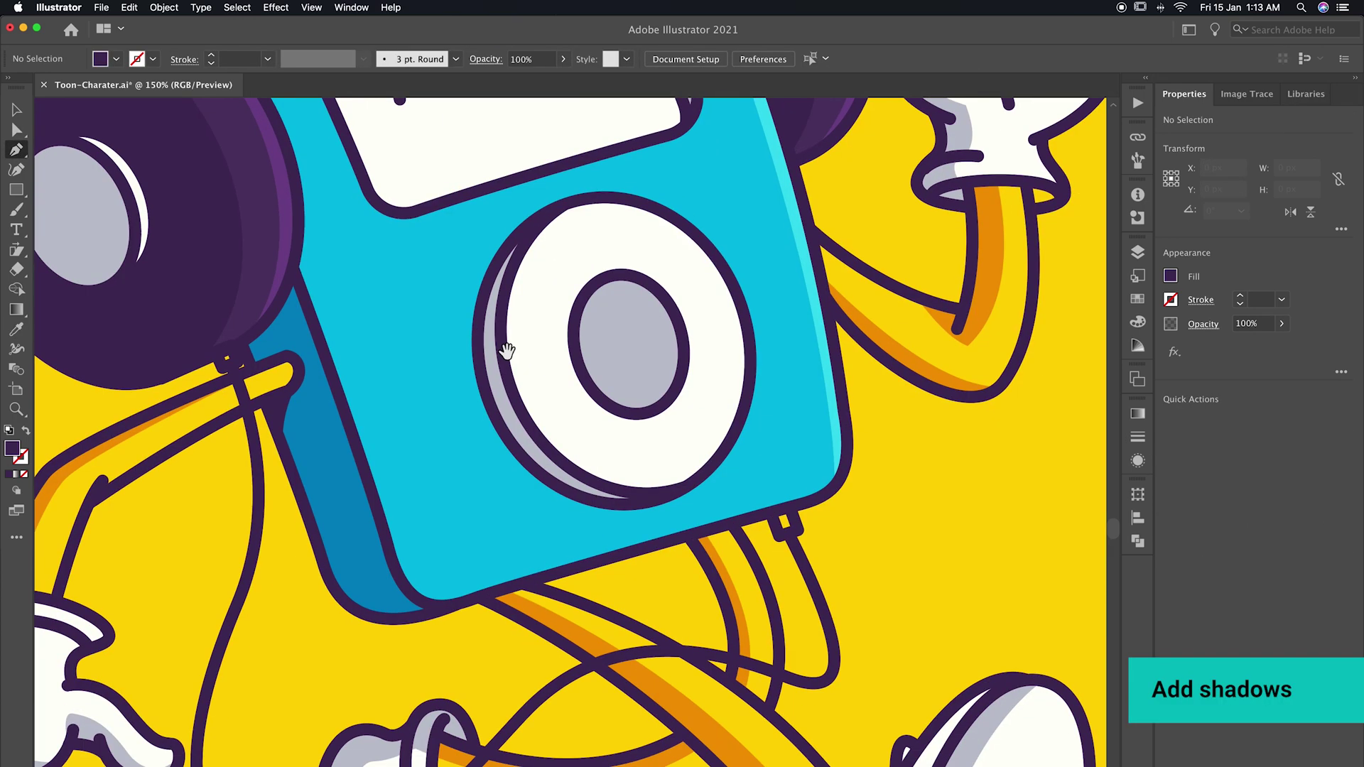
pyautogui.scroll(-3, 573, 602)
pyautogui.click(576, 498)
pyautogui.moveTo(587, 458); pyautogui.dragTo(592, 452)
pyautogui.click(576, 498)
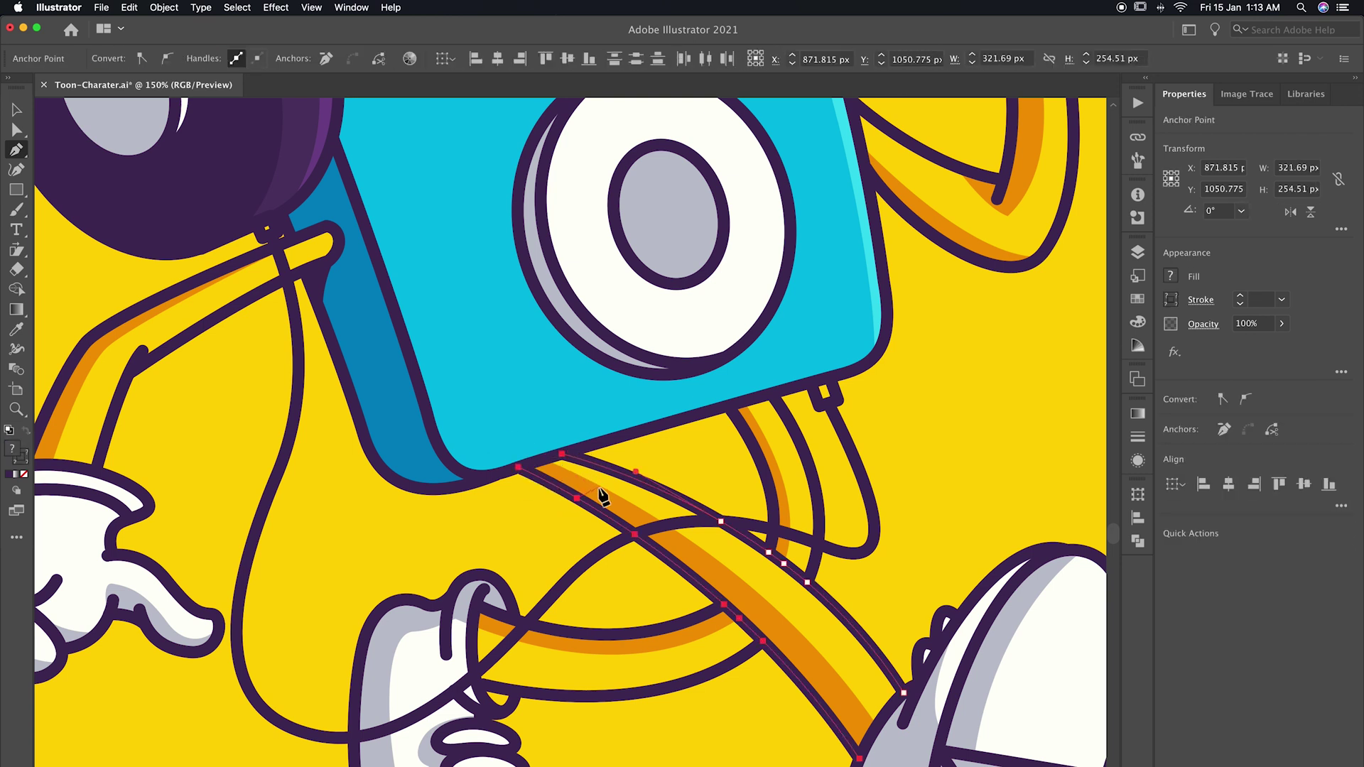
# Draw a dark purple shadow along the player's bottom edge and slide its anchor toward the cable connector.
pyautogui.click(562, 504)
pyautogui.moveTo(603, 463); pyautogui.dragTo(623, 463)
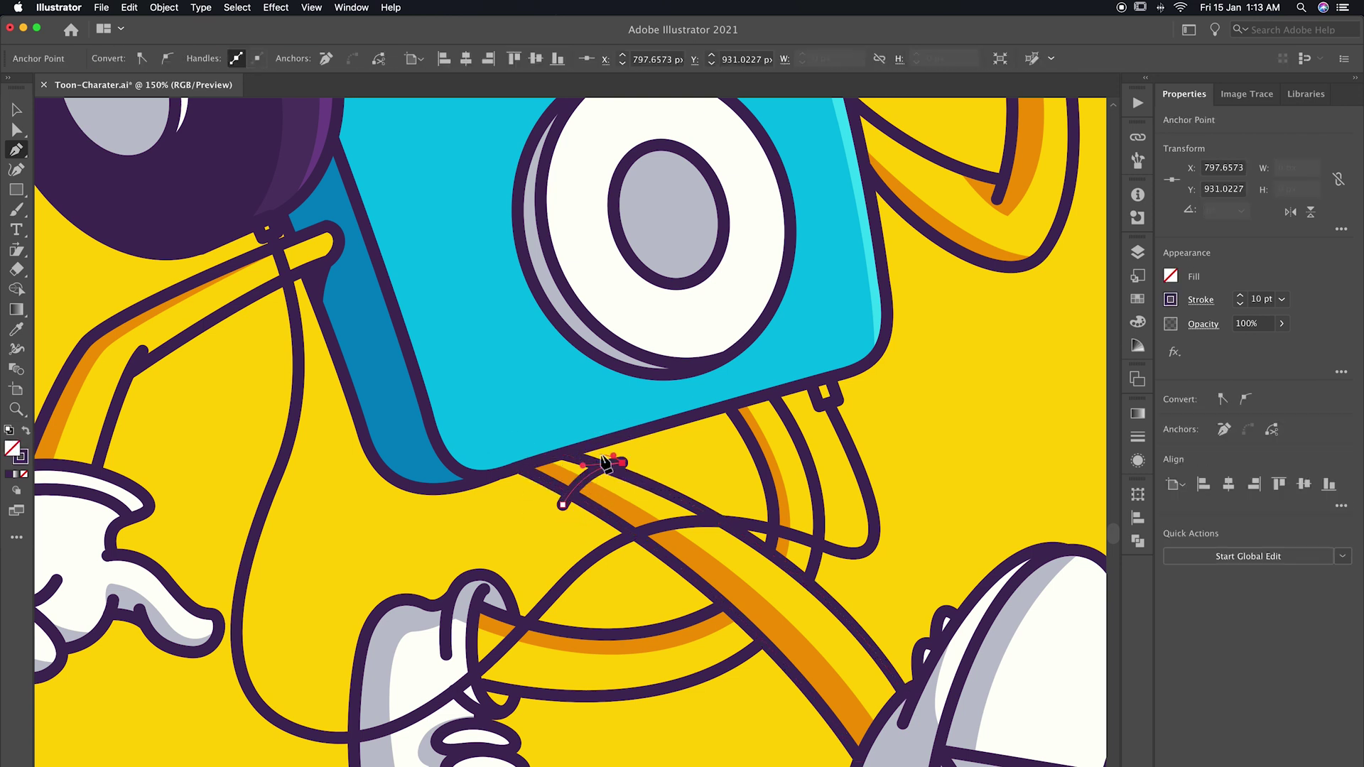
pyautogui.click(395, 301)
pyautogui.press('a')
pyautogui.click(545, 482)
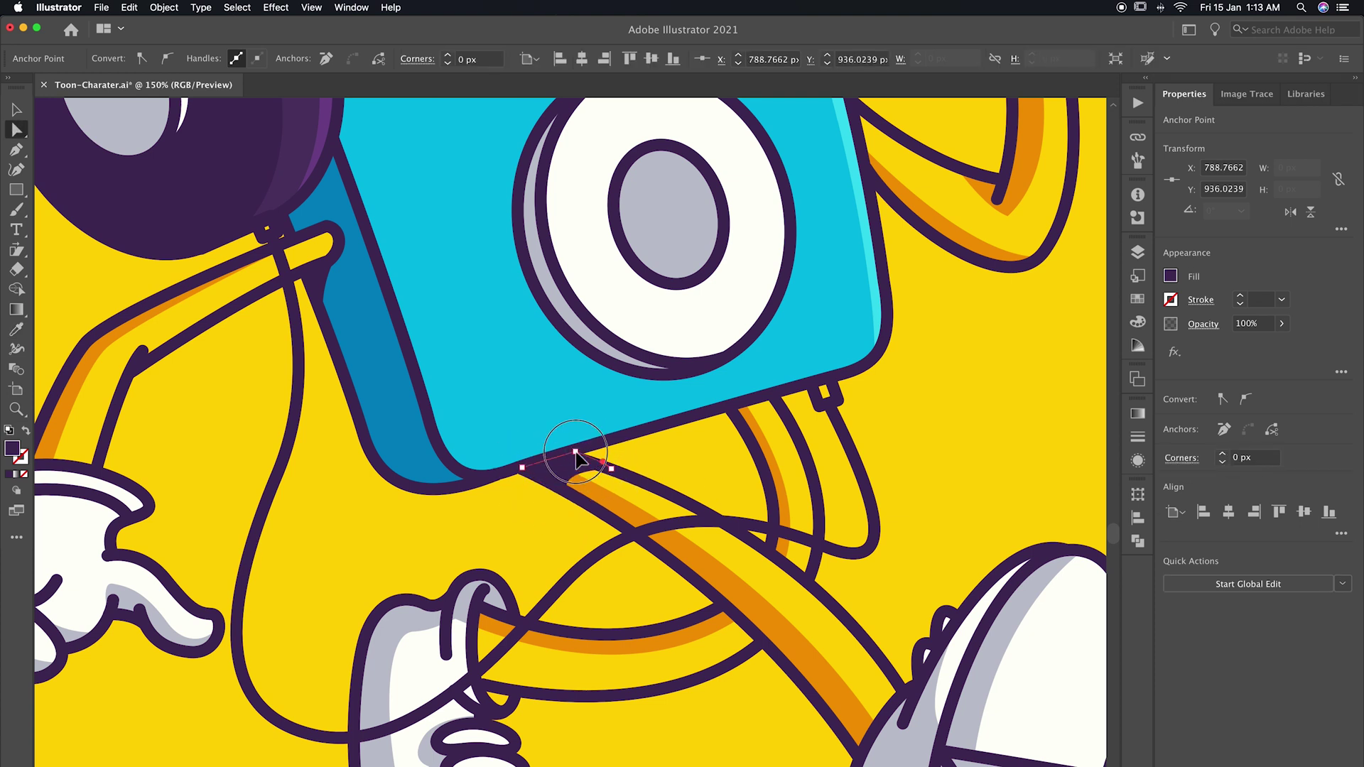
pyautogui.moveTo(576, 458)
pyautogui.mouseDown()
pyautogui.moveTo(756, 430)
pyautogui.moveTo(792, 442)
pyautogui.moveTo(754, 445)
pyautogui.mouseUp()
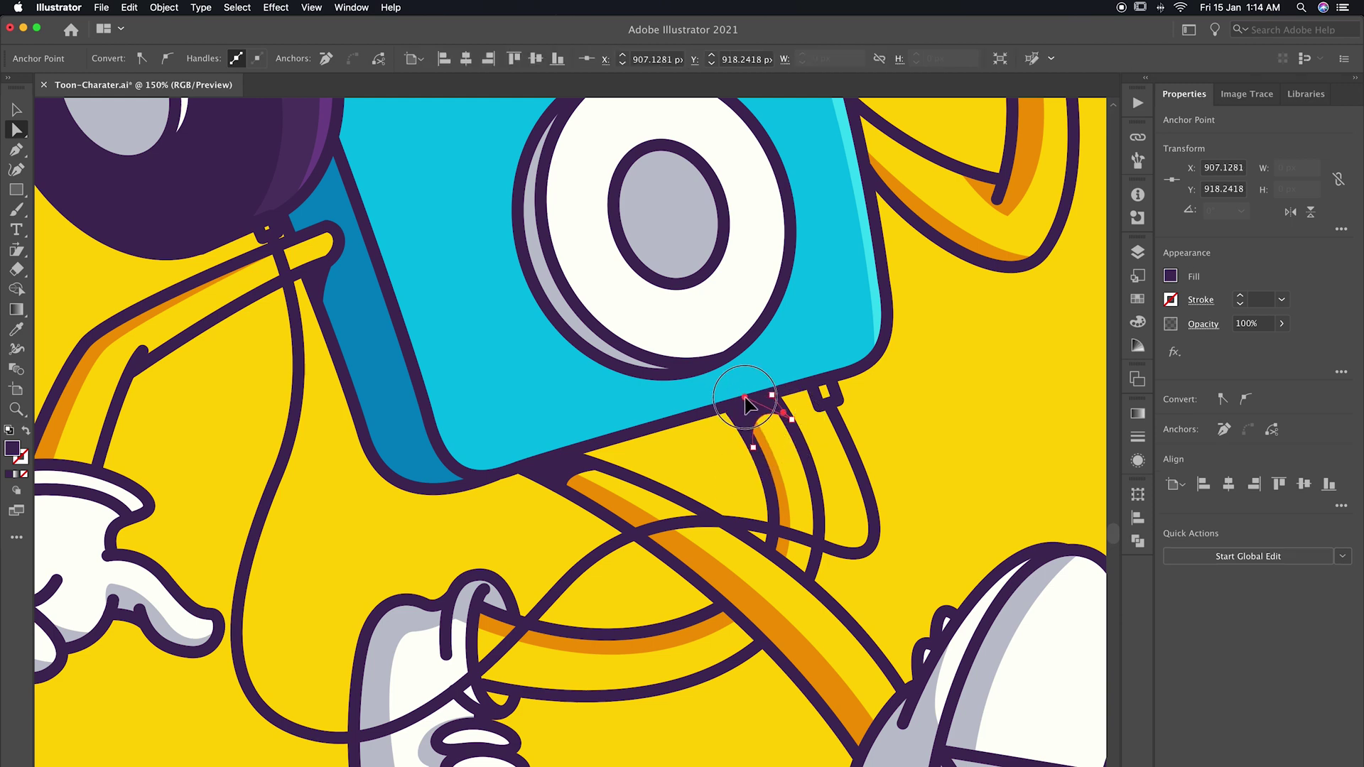
pyautogui.click(904, 451)
# Draw a small shadow shape at the right ankle.
pyautogui.scroll(-5, 852, 412)
pyautogui.click(729, 520)
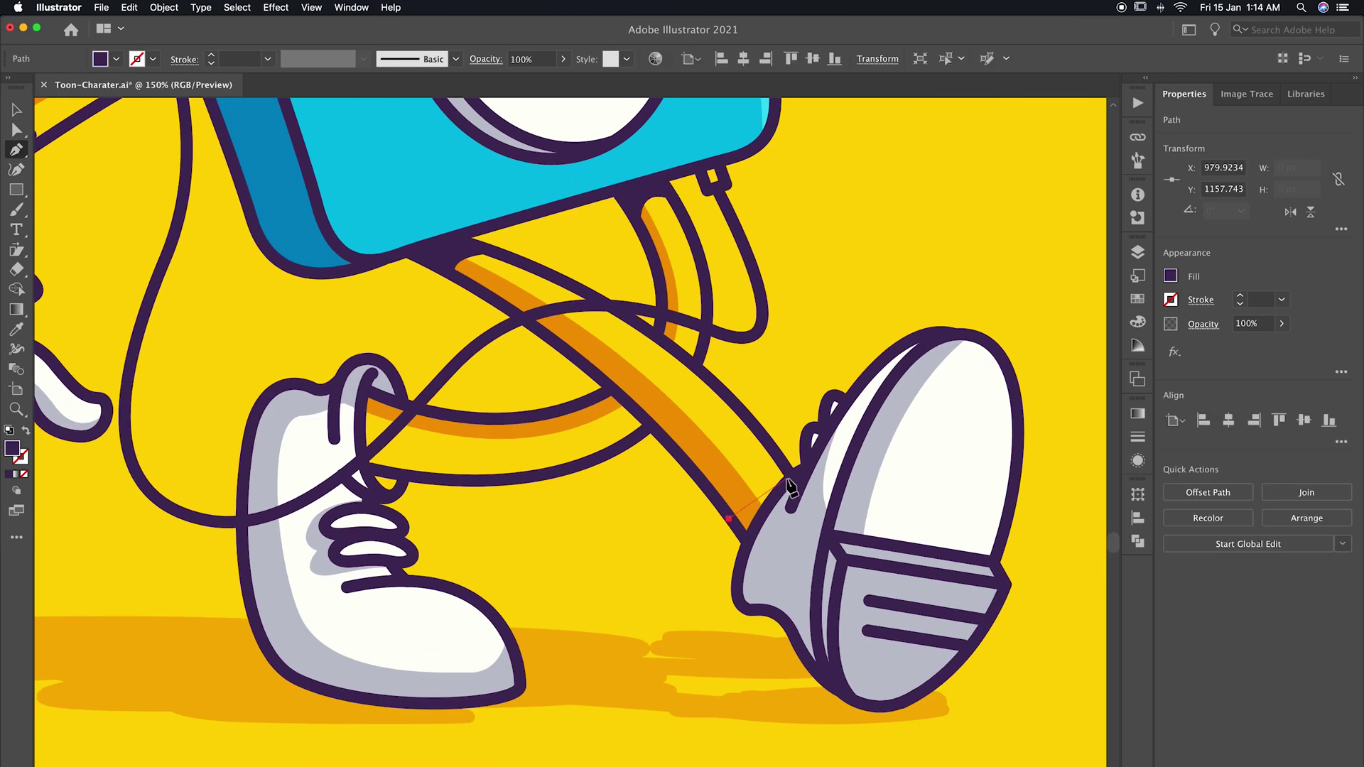
pyautogui.click(764, 510)
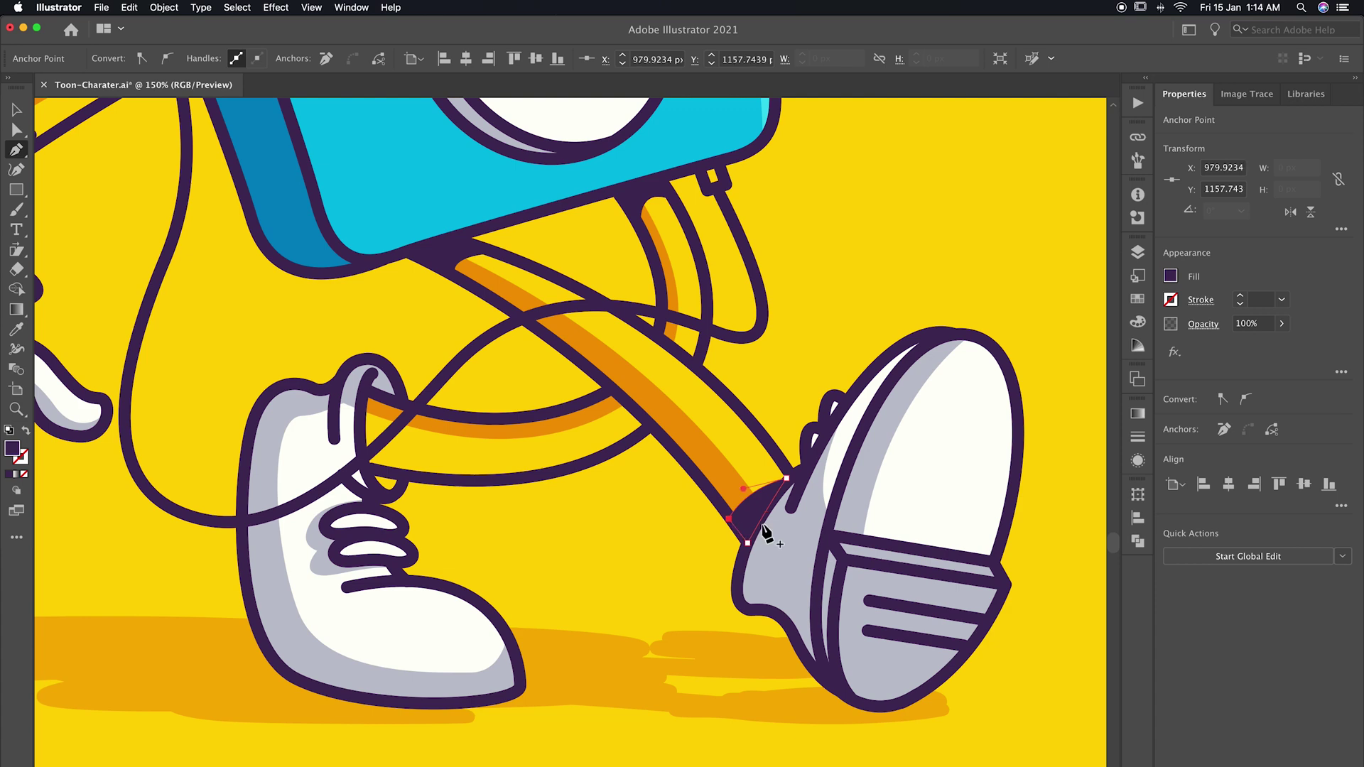
pyautogui.keyDown('super'); pyautogui.click(765, 533); pyautogui.keyUp('super')
pyautogui.hscroll(-5, 711, 525)
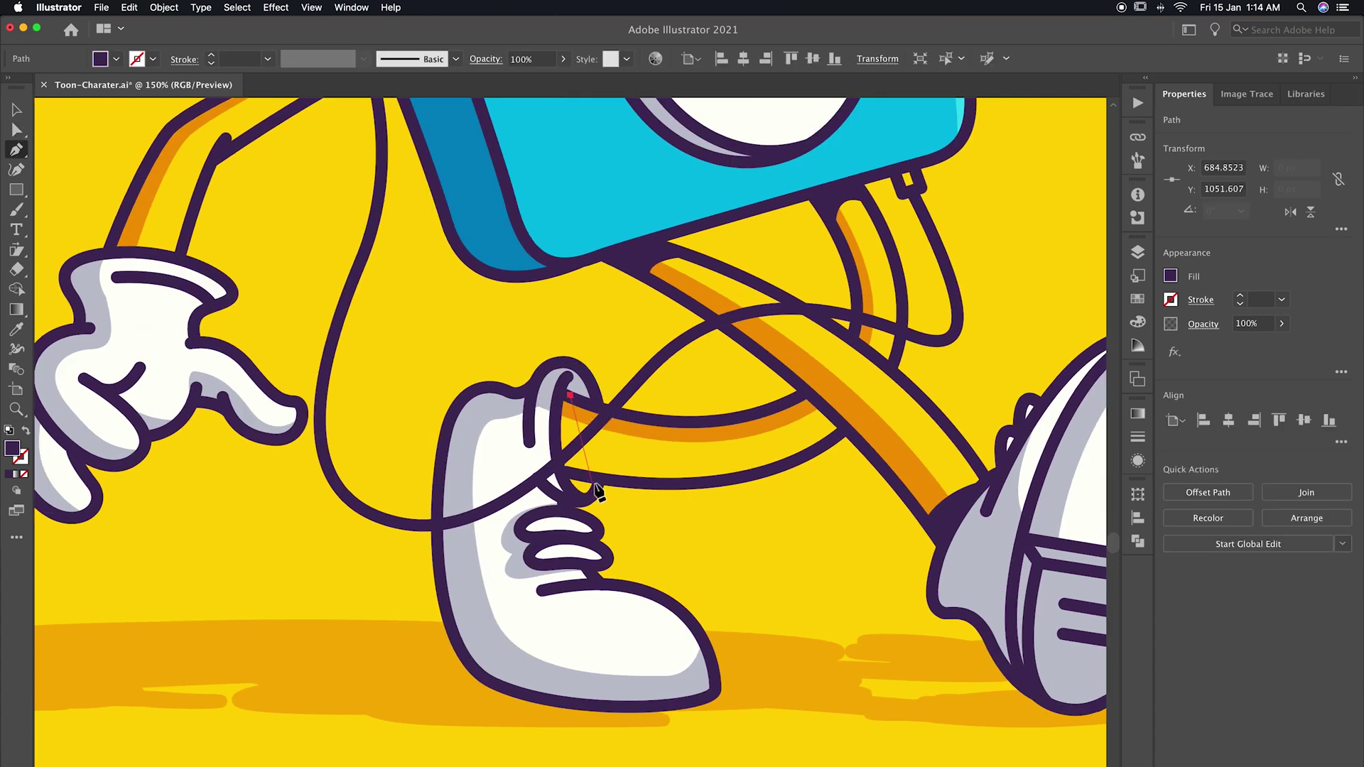
# Select the shoelace loop path and inspect its anchors with Direct Selection.
pyautogui.click(572, 406)
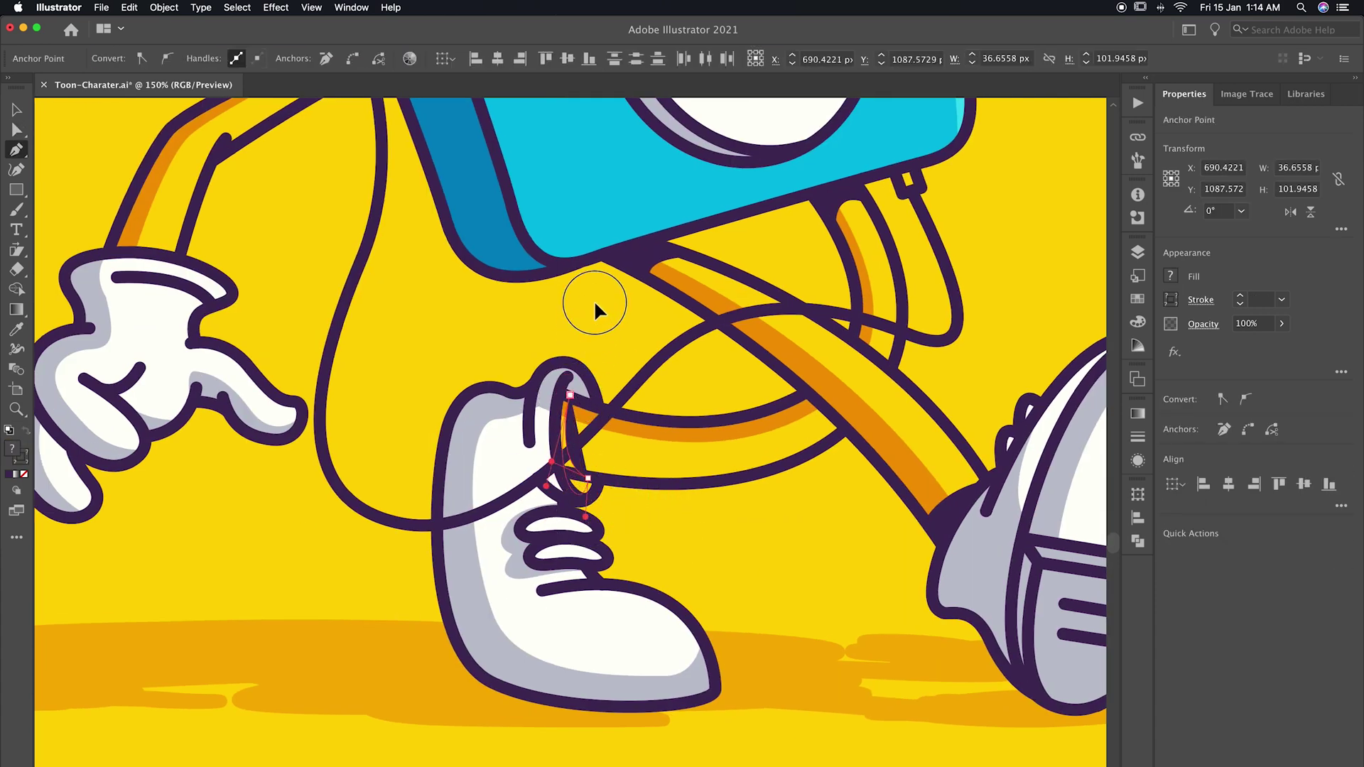
pyautogui.press('a')
pyautogui.scroll(5, 584, 411)
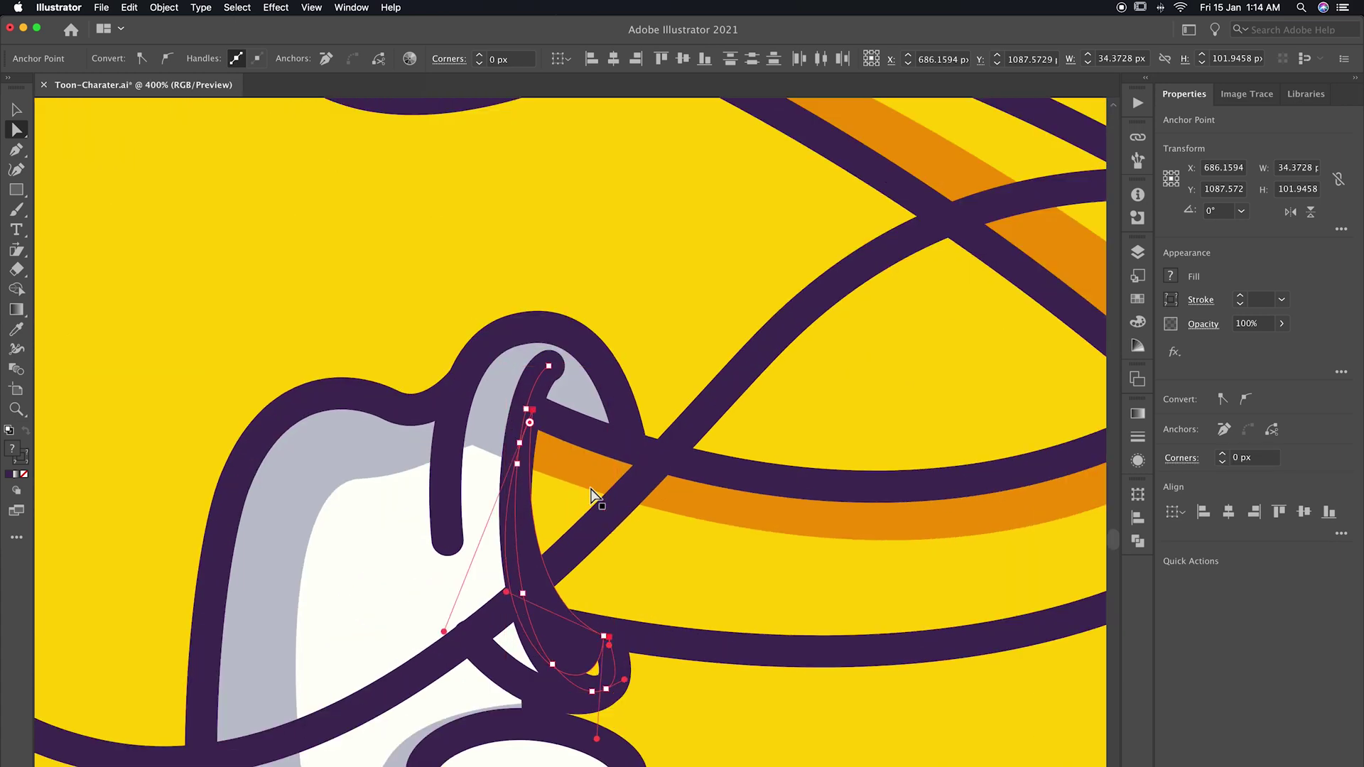
pyautogui.scroll(-5, 597, 494)
pyautogui.click(681, 503)
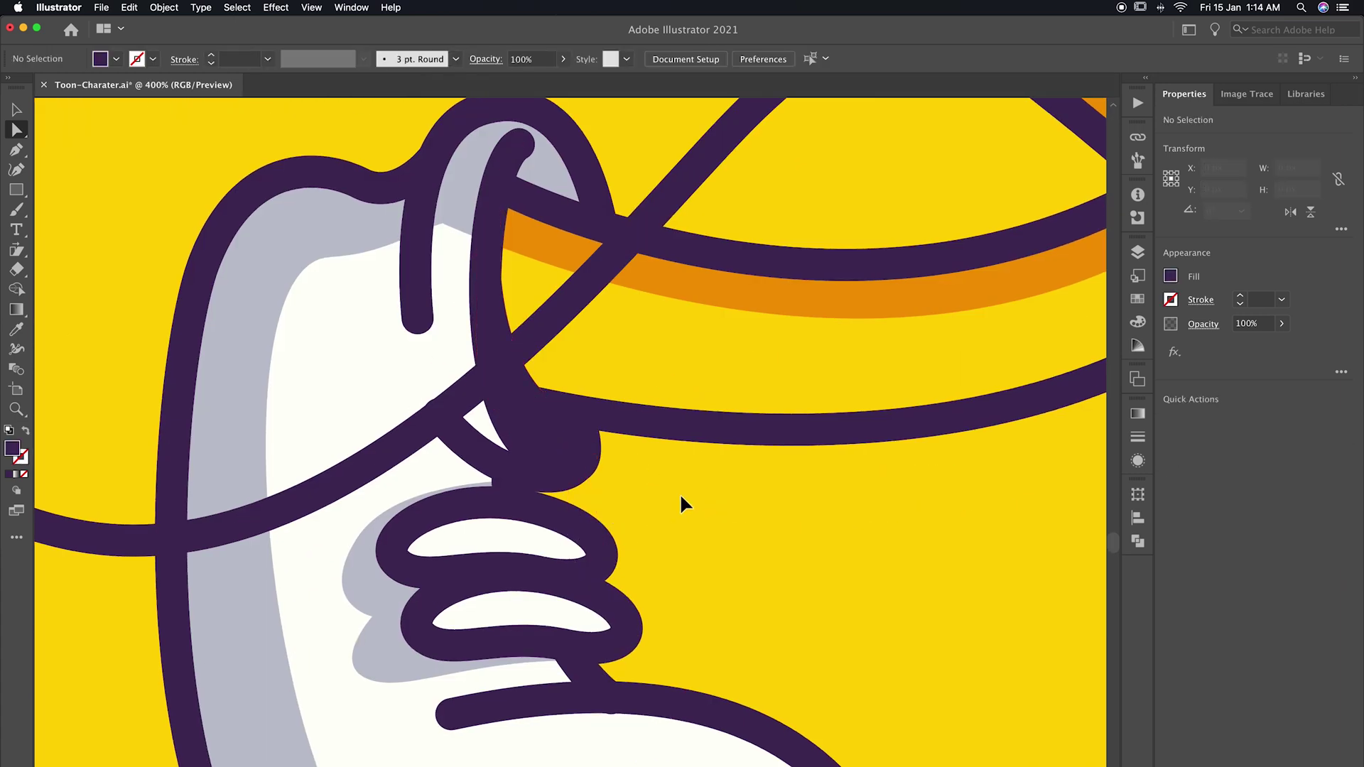
pyautogui.scroll(-5, 680, 493)
# Trace a shape along the left shoe's back edge and sole, giving it the shoe's grey and purple.
pyautogui.click(404, 457)
pyautogui.press('p')
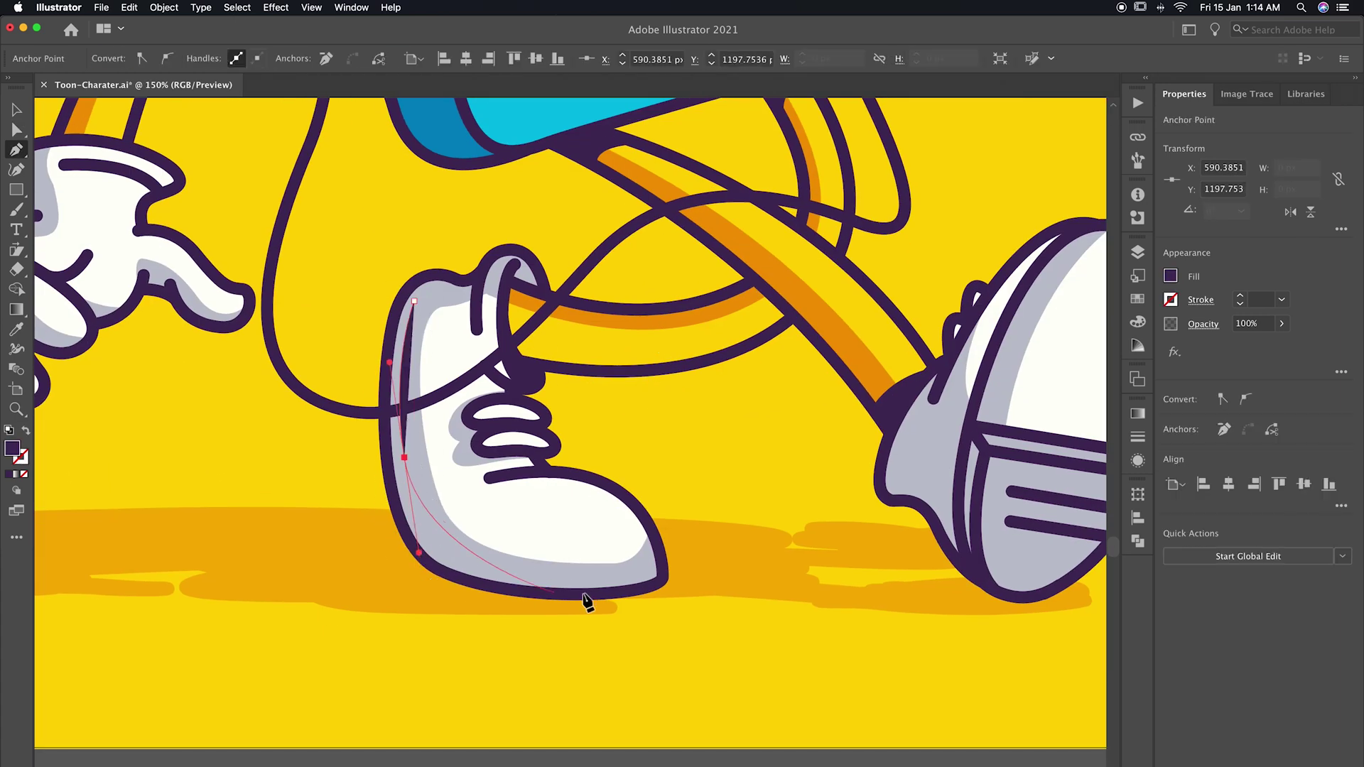
pyautogui.click(661, 579)
pyautogui.press('i')
pyautogui.click(660, 573)
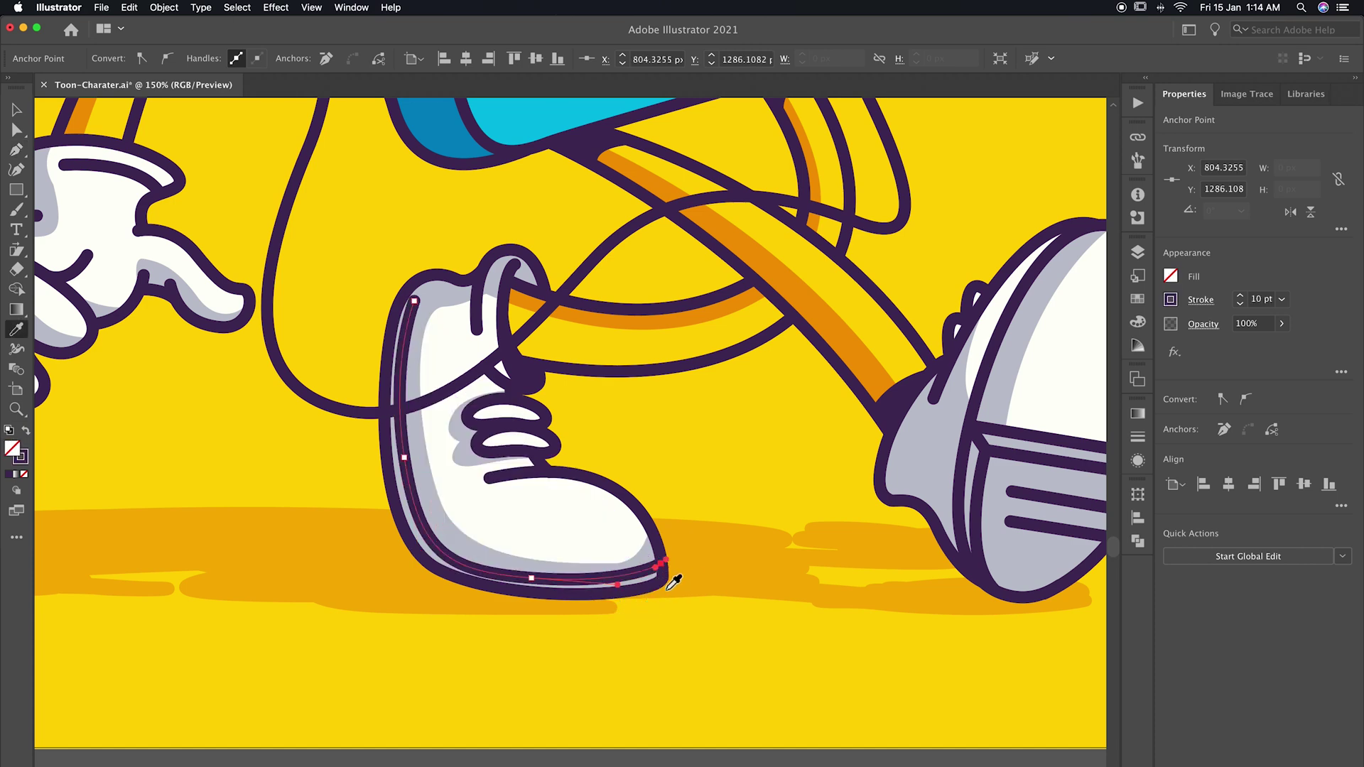
pyautogui.press('v')
pyautogui.click(695, 588)
pyautogui.press('p')
pyautogui.hotkey('ctrl', 'shift', 'a')
pyautogui.hscroll(5, 675, 569)
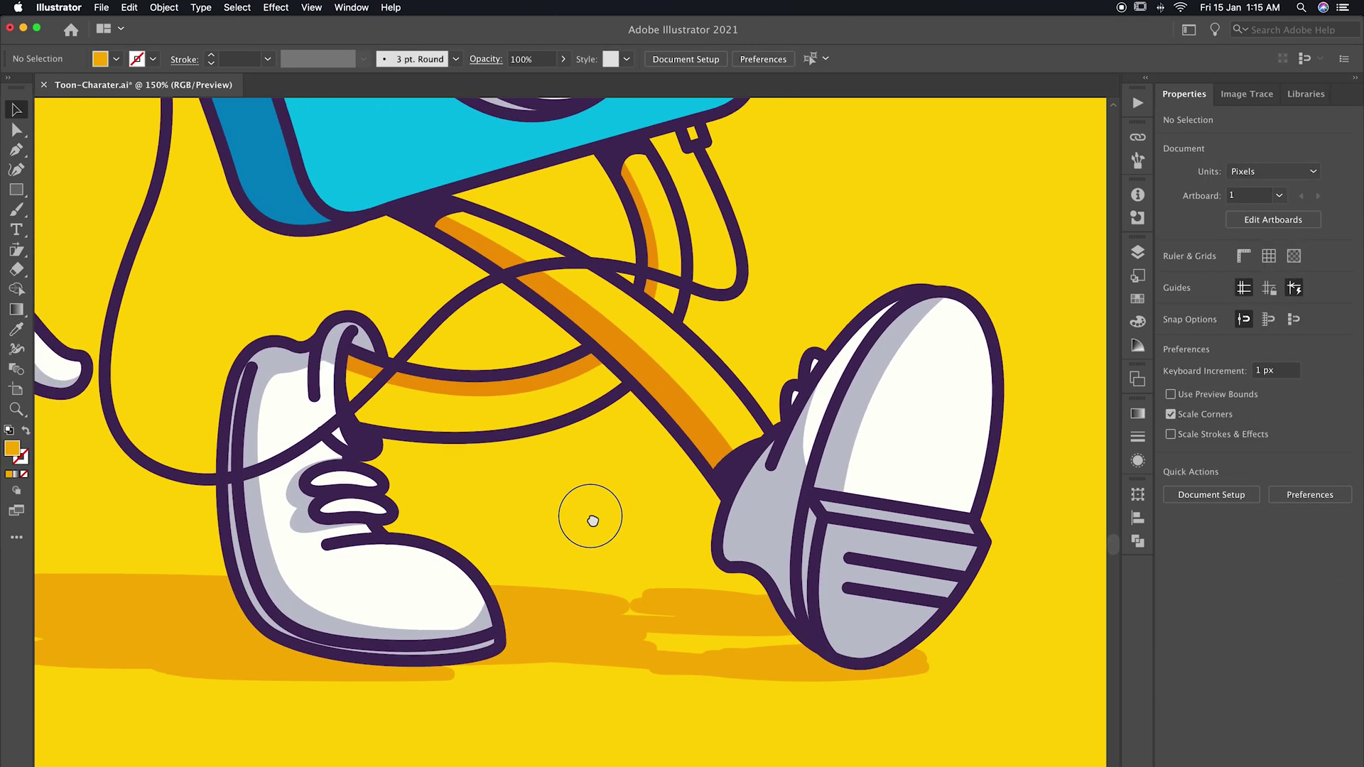
pyautogui.scroll(2, 675, 568)
# Pen-draw a small triangular shape on the shoe heel, then zoom out to the artboard.
pyautogui.click(734, 562)
pyautogui.click(746, 498)
pyautogui.click(754, 566)
pyautogui.click(731, 559)
pyautogui.hotkey('ctrl', 'shift', 'a')
pyautogui.hotkey('ctrl', '0')
pyautogui.press('p')
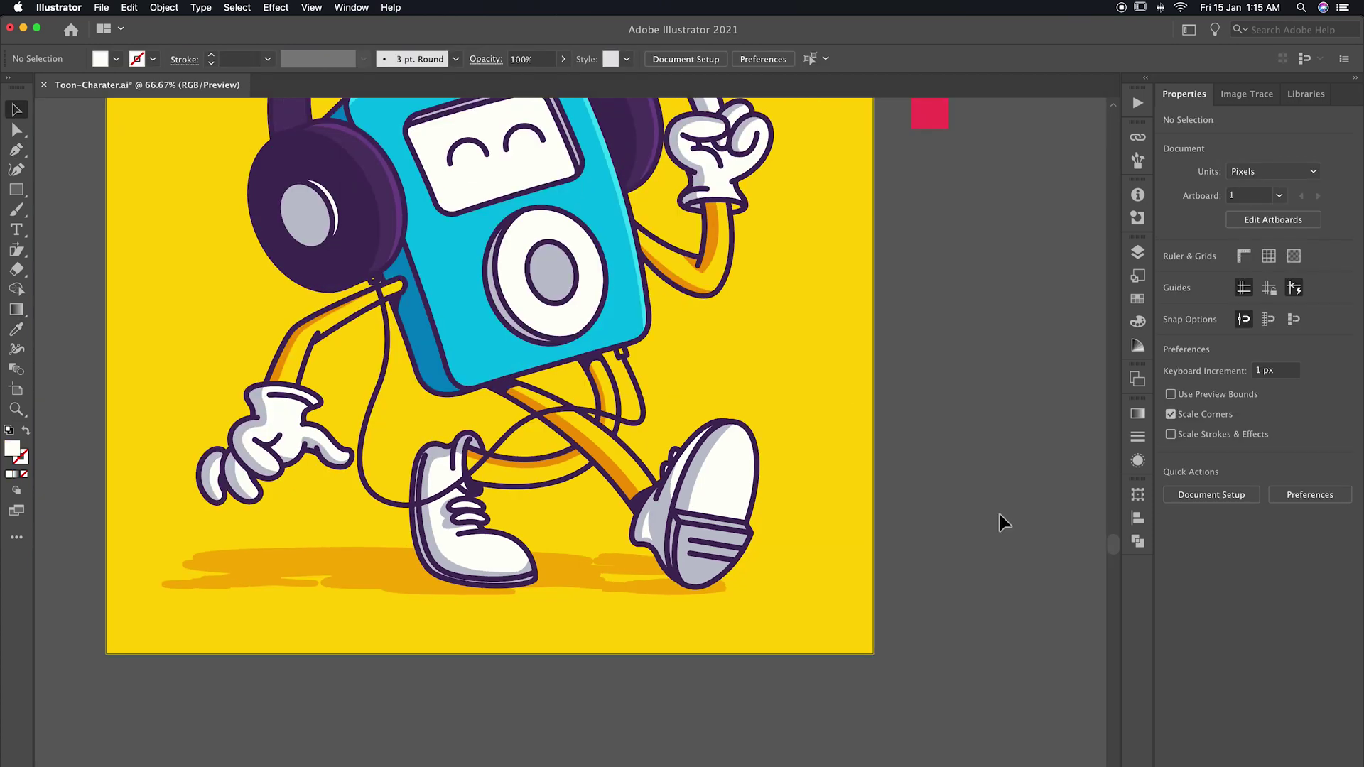
pyautogui.scroll(2, 1000, 523)
pyautogui.scroll(3, 859, 597)
pyautogui.scroll(-4, 909, 426)
# Draw a white highlight shape on the right sole and send it behind the sole stripes.
pyautogui.click(906, 418)
pyautogui.click(811, 531)
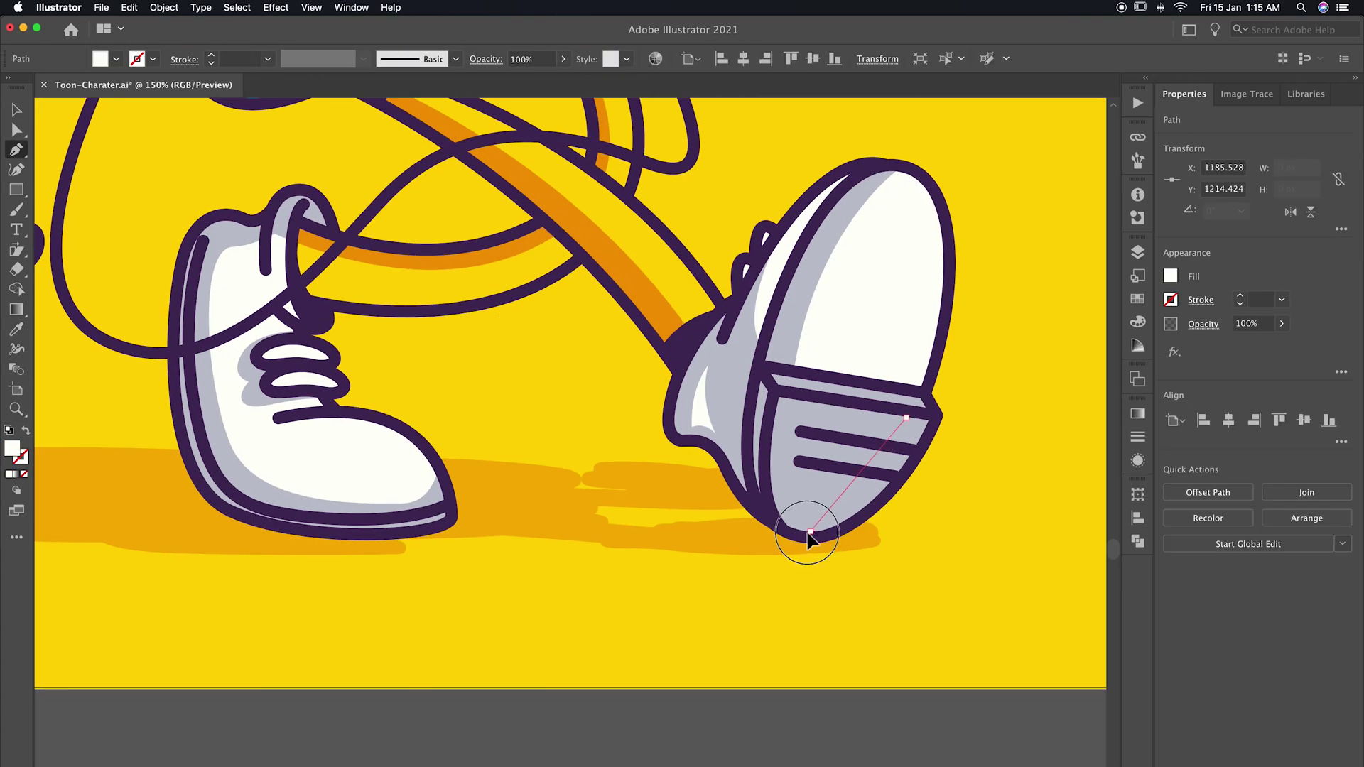
pyautogui.click(923, 428)
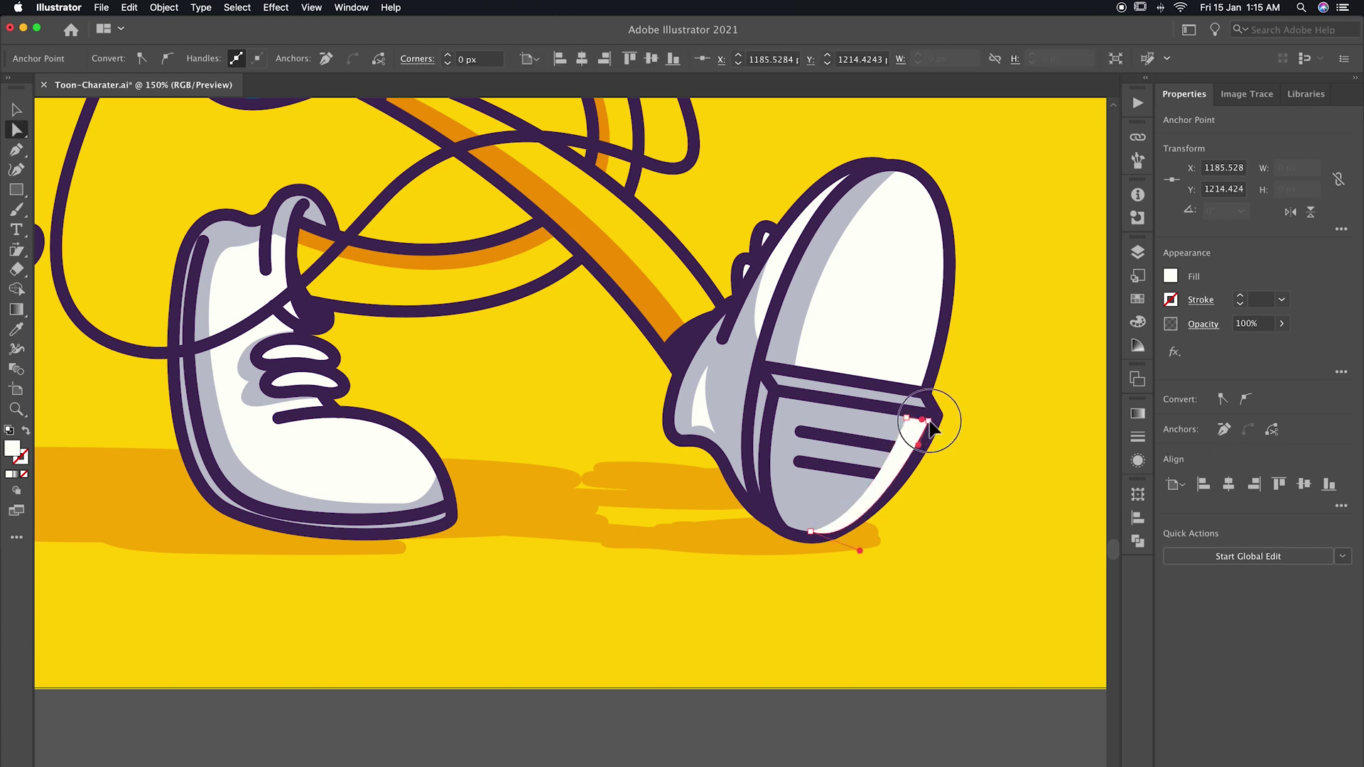
pyautogui.press('v')
pyautogui.hotkey('ctrl', '[')
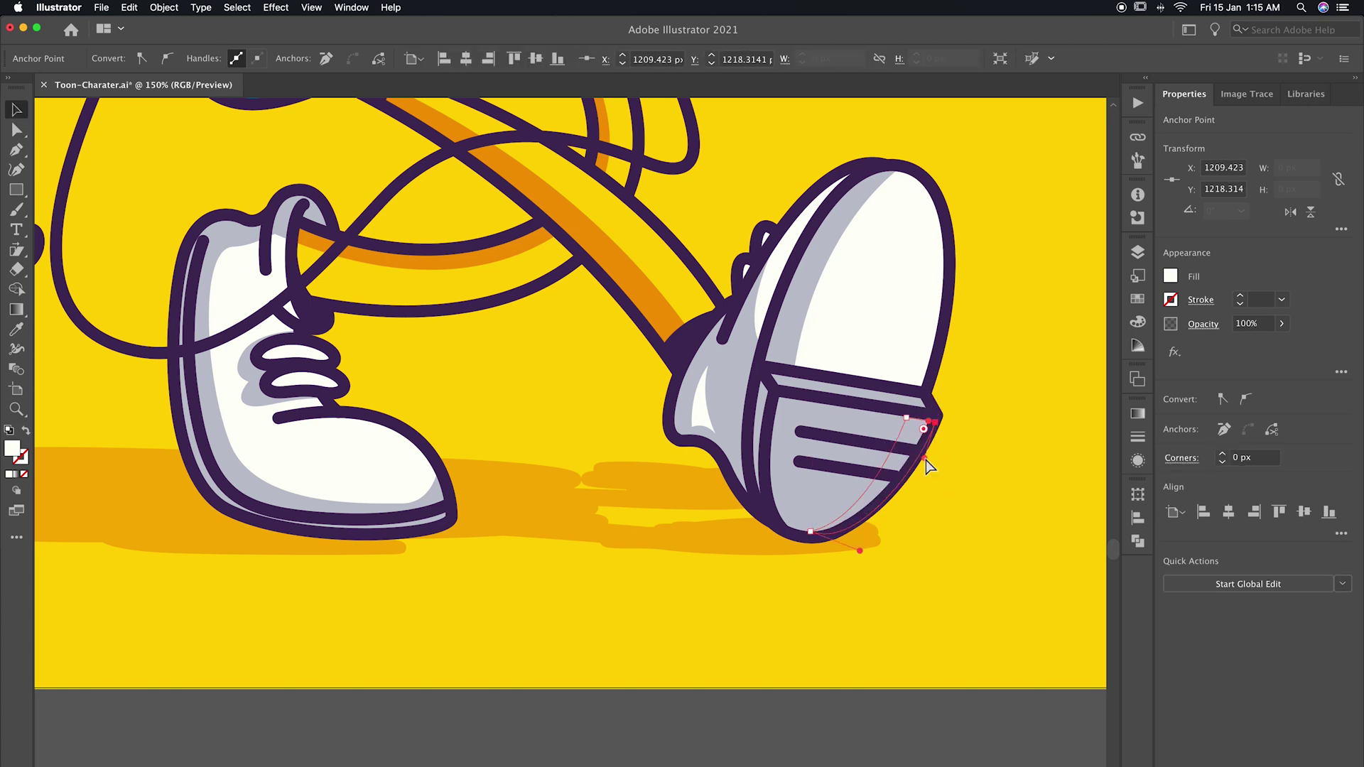
# In the isolated shoe group, reposition the white highlight and send it behind the grey sole.
pyautogui.click(920, 450)
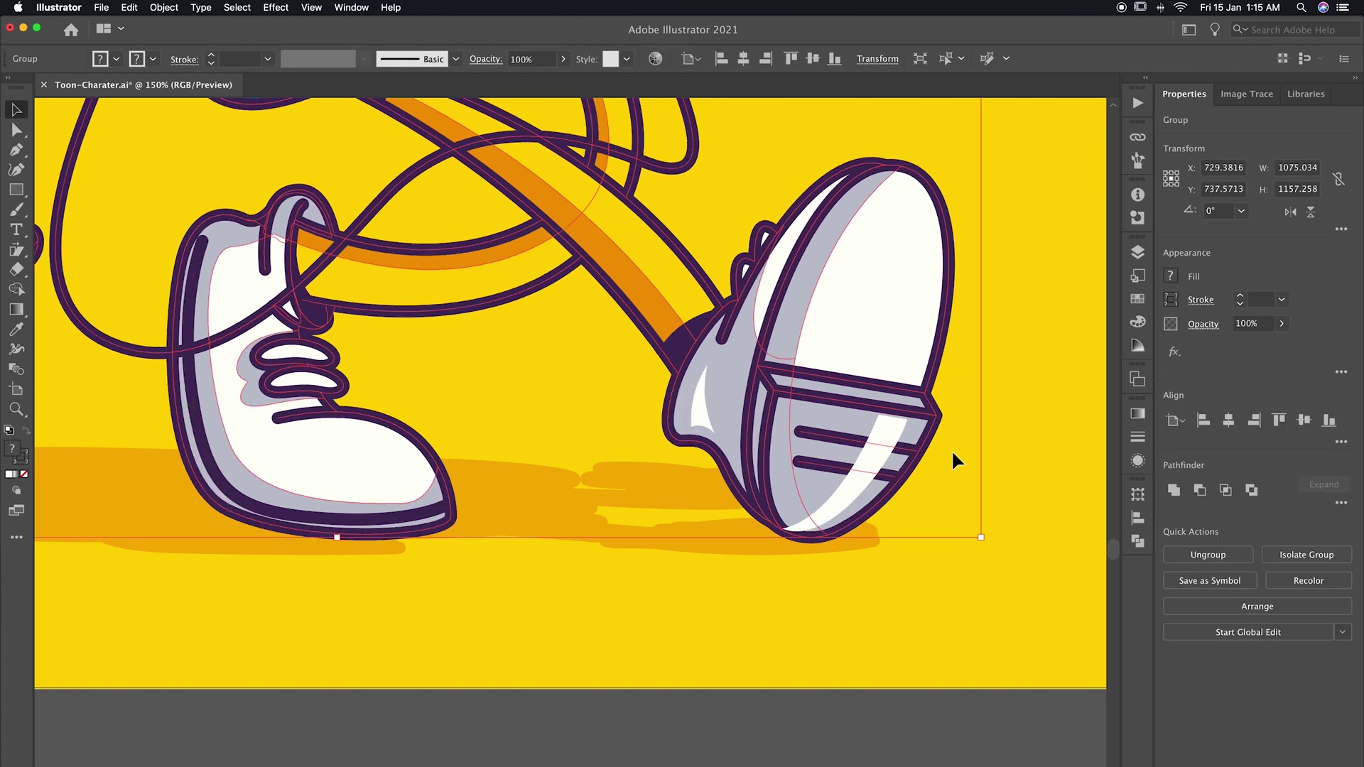
pyautogui.doubleClick(924, 449)
pyautogui.moveTo(927, 447); pyautogui.dragTo(914, 444)
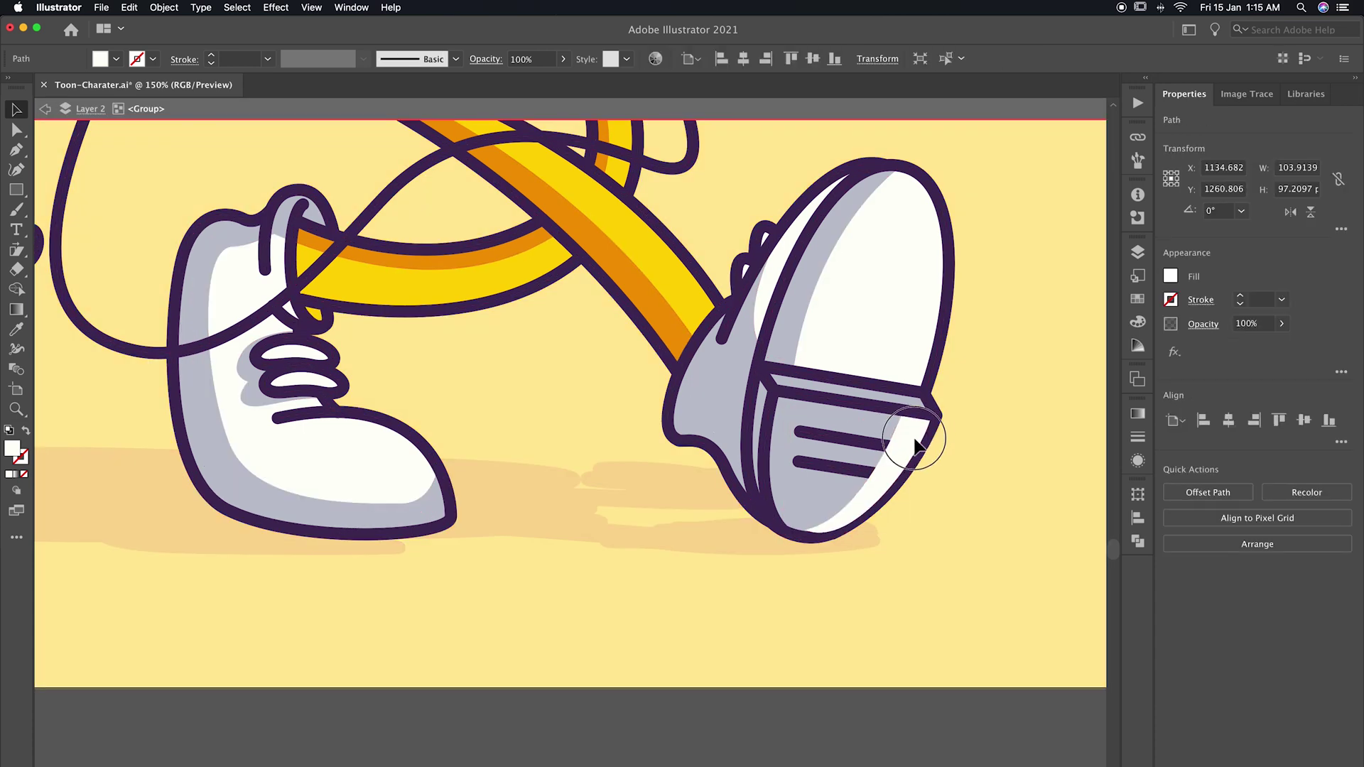
pyautogui.hotkey('ctrl', '[')
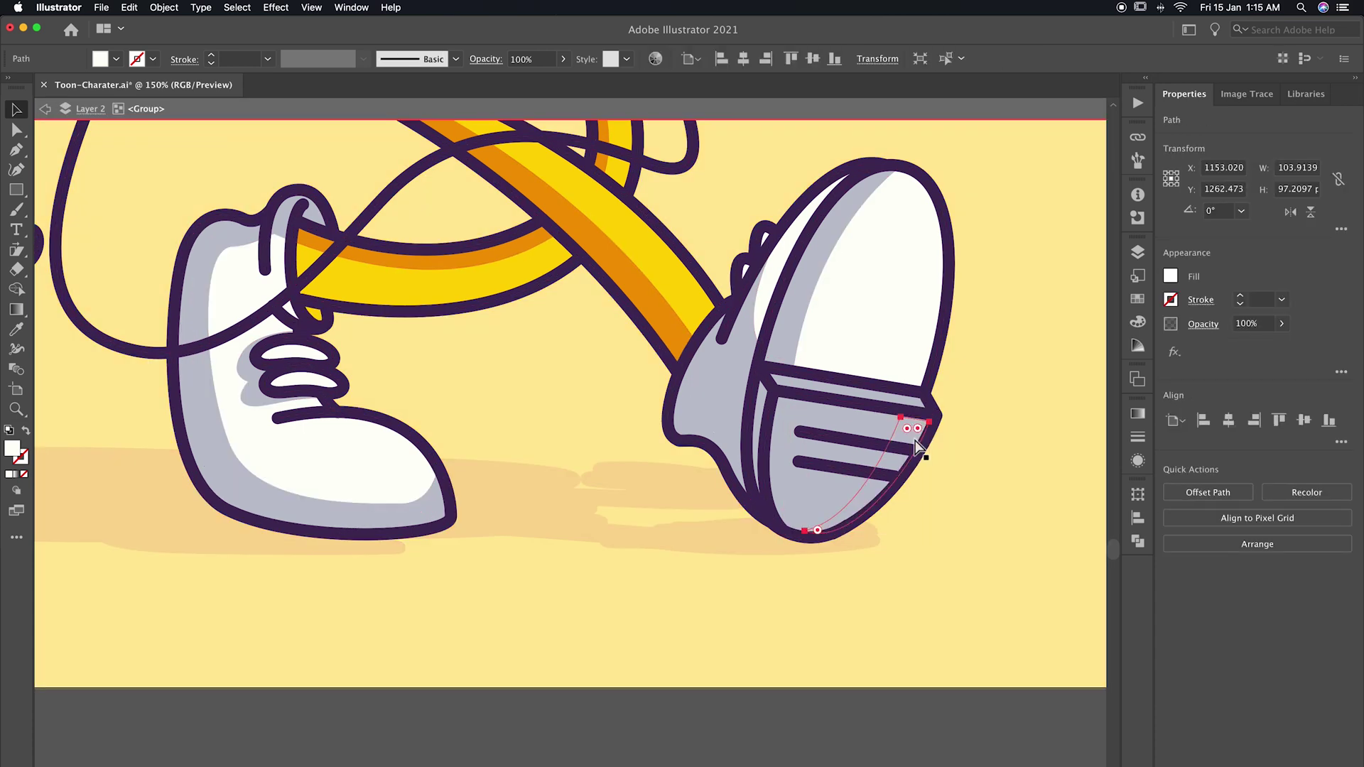
pyautogui.doubleClick(974, 487)
# Pull the left shoe's white shape bottom point up-left to expose more grey sole.
pyautogui.press('a')
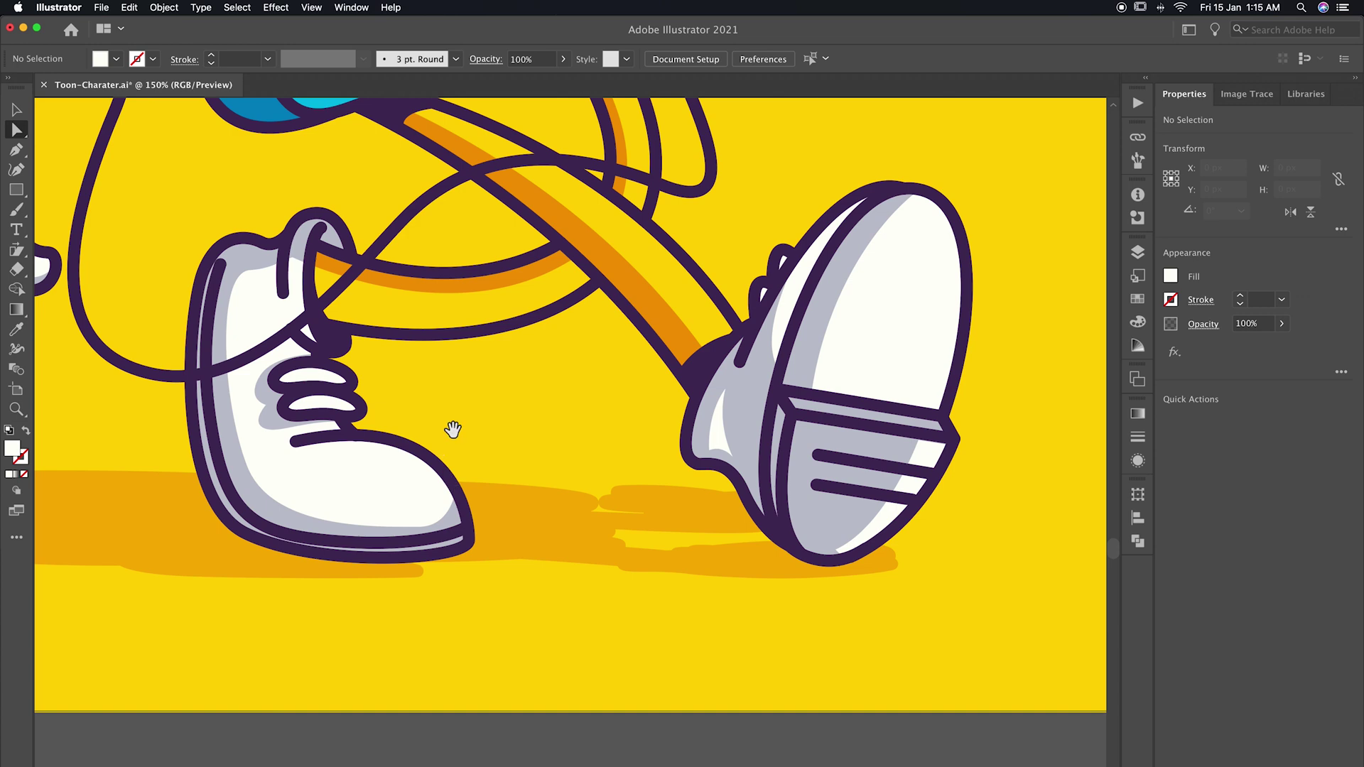
pyautogui.hscroll(-5, 497, 462)
pyautogui.click(560, 543)
pyautogui.moveTo(559, 544); pyautogui.dragTo(543, 529)
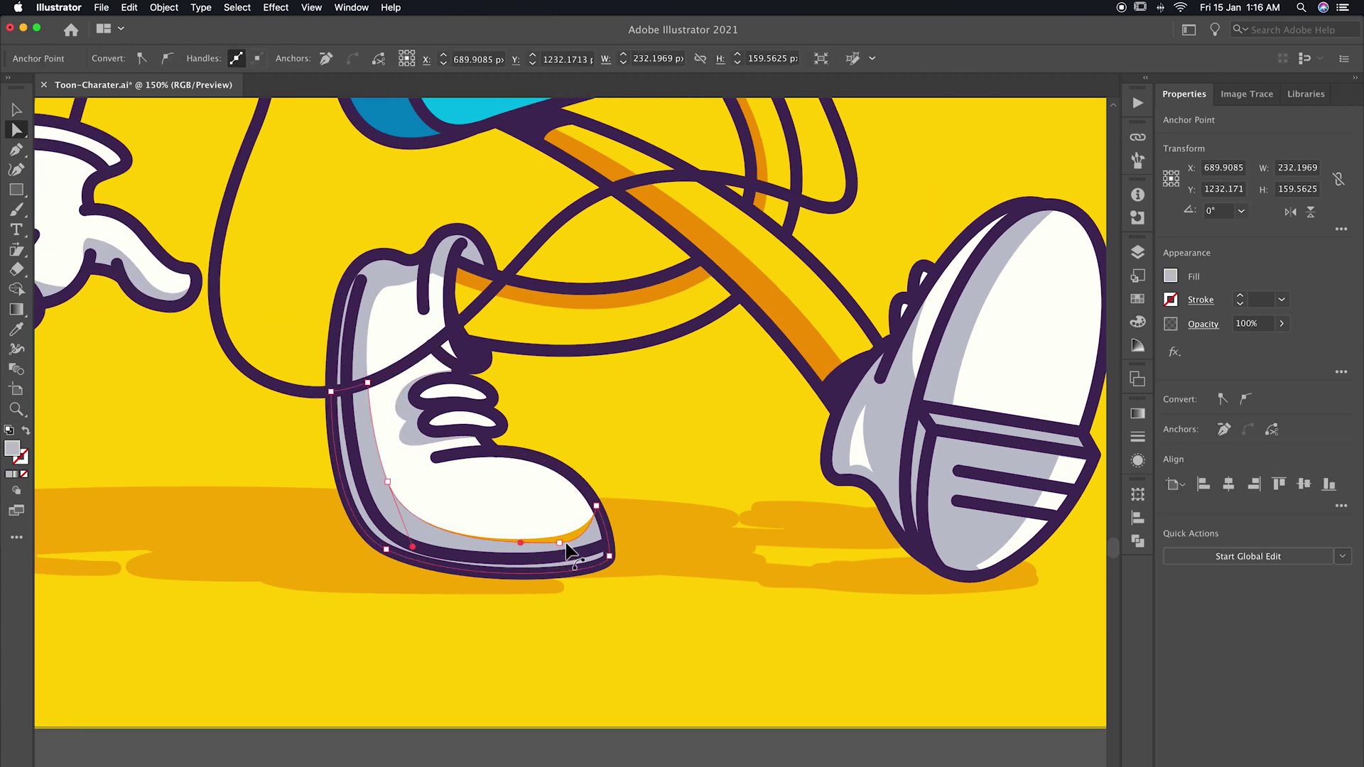
pyautogui.hotkey('ctrl', 'shift', 'a')
pyautogui.scroll(5, 686, 548)
pyautogui.hscroll(-5, 664, 543)
# Pen-draw grey shading inside the glove cuff, then pan to the player's body.
pyautogui.press('p')
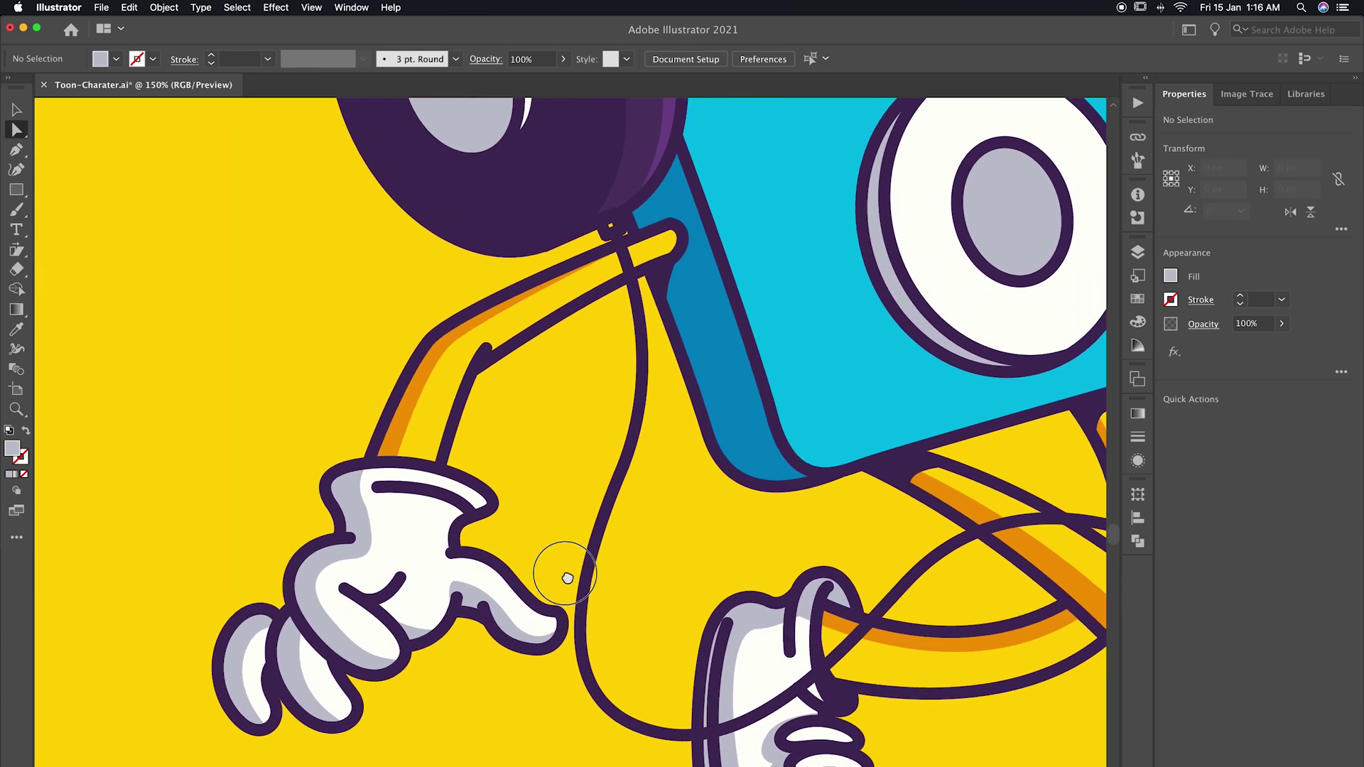
pyautogui.click(378, 437)
pyautogui.click(368, 463)
pyautogui.click(378, 437)
pyautogui.press('a')
pyautogui.click(368, 465)
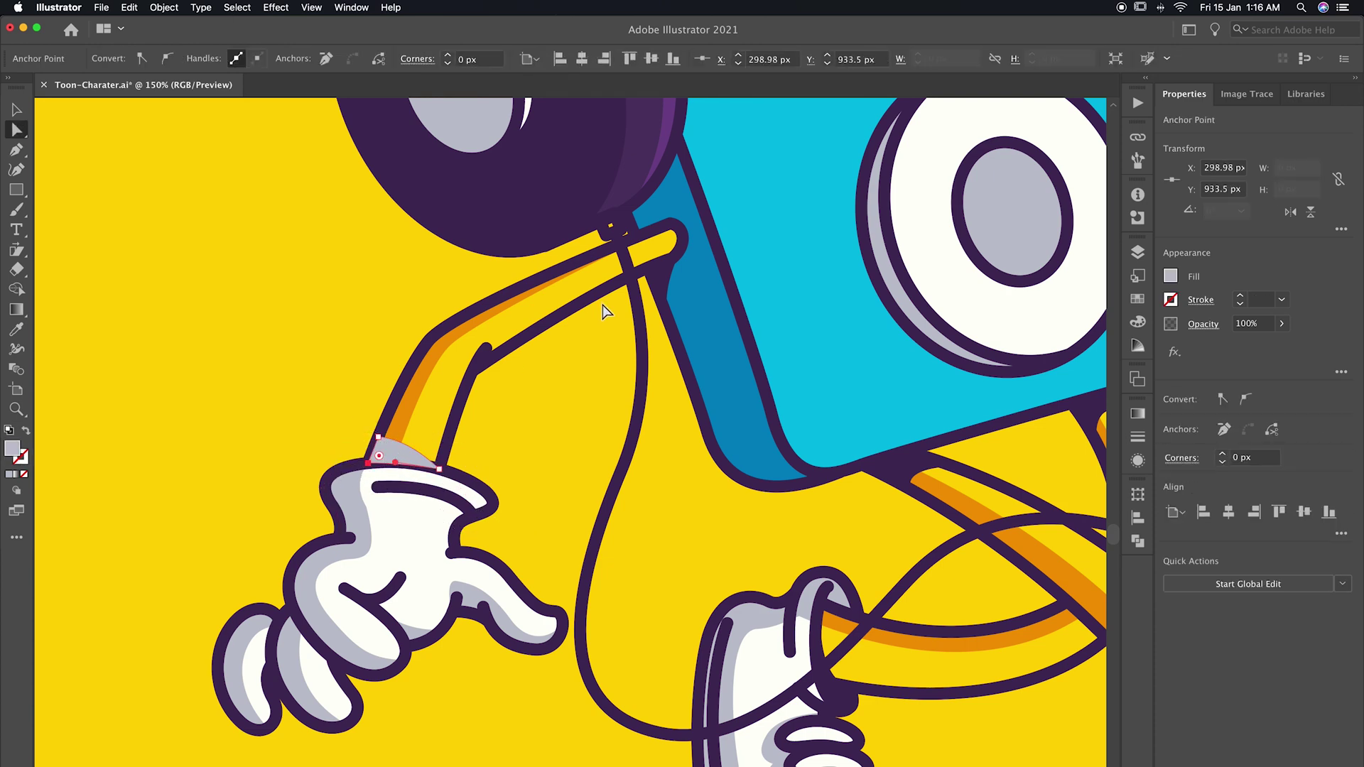
pyautogui.click(524, 441)
pyautogui.press('v')
pyautogui.scroll(10, 519, 458)
pyautogui.moveTo(505, 456); pyautogui.dragTo(244, 405)
pyautogui.scroll(-3, 243, 405)
# Draw a large blue circle over the click wheel and send it to the back.
pyautogui.press('l')
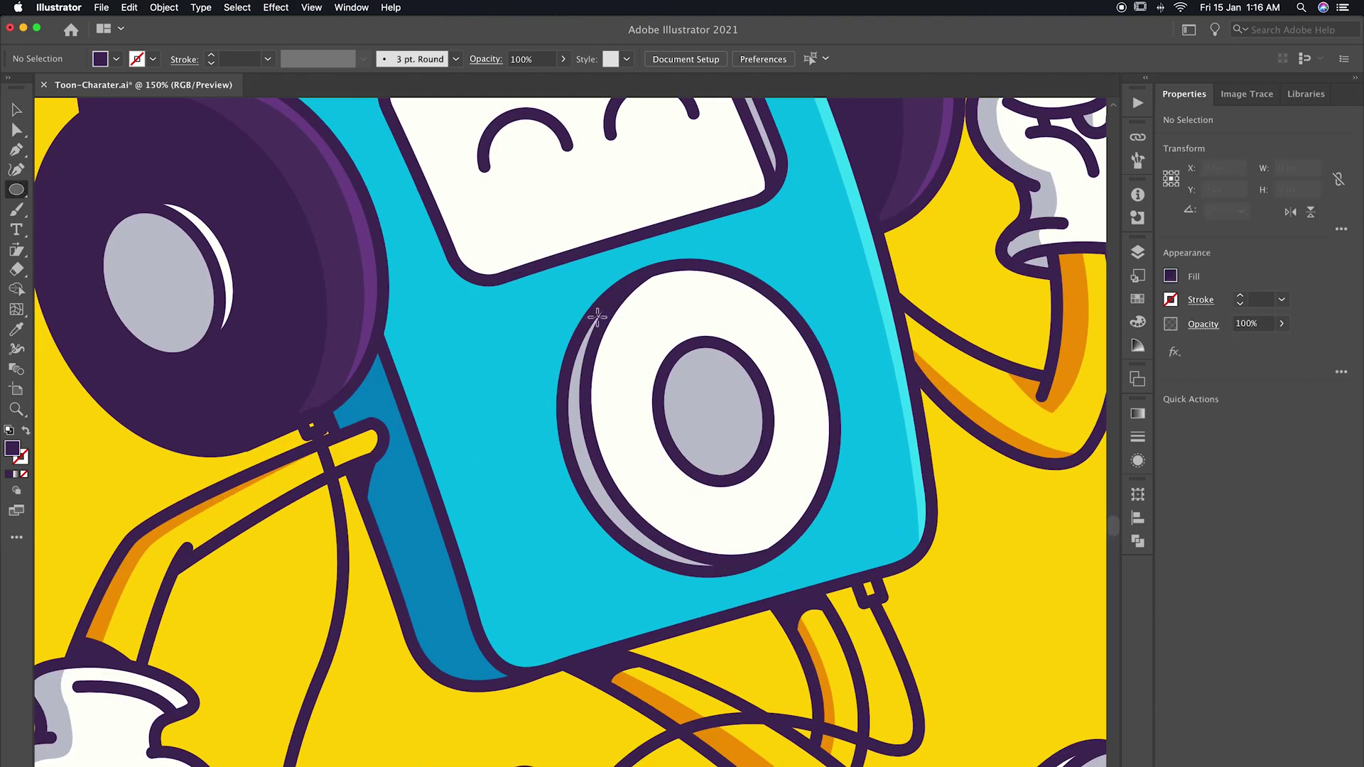
pyautogui.moveTo(529, 287); pyautogui.dragTo(838, 597)
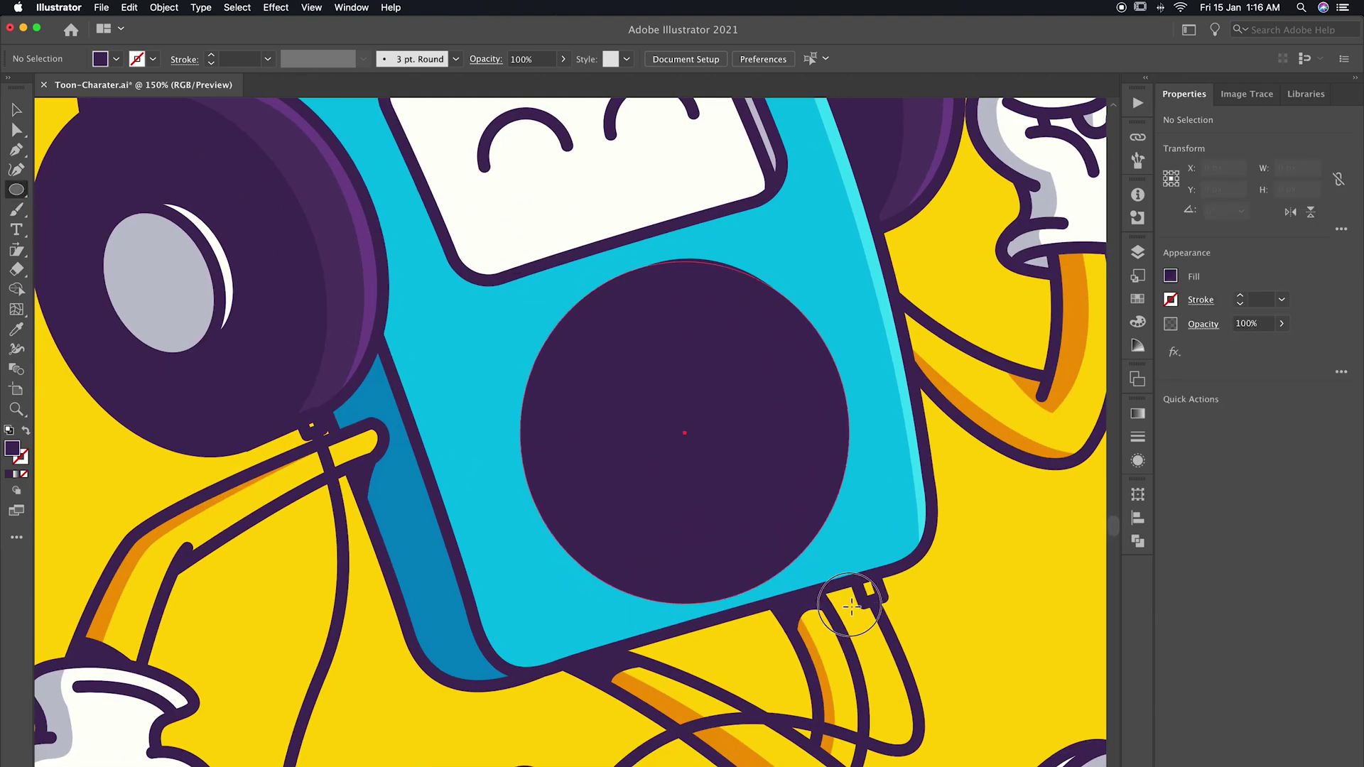
pyautogui.press('v')
pyautogui.hotkey('ctrl', 'shift', '[')
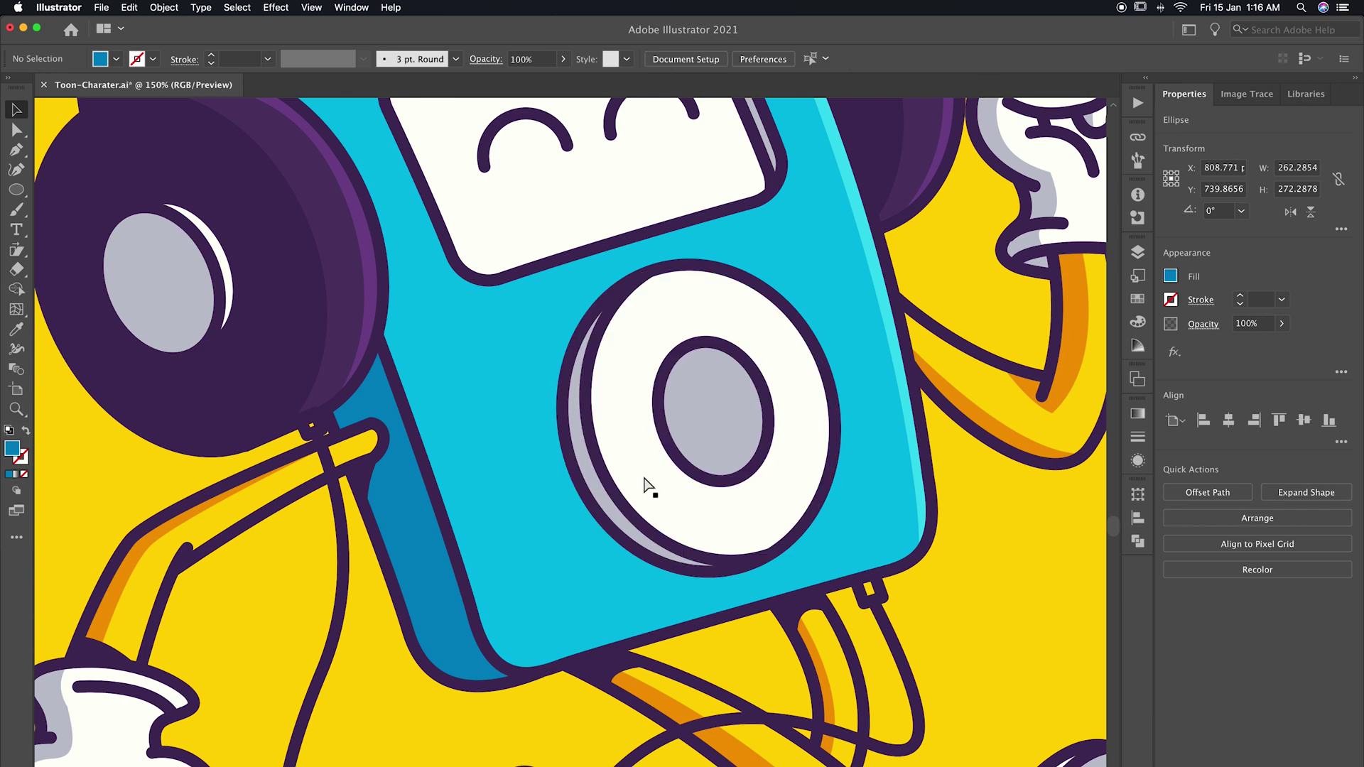
# Inside the player group, arrange the blue circle just in front of the body, behind the wheel.
pyautogui.doubleClick(637, 483)
pyautogui.hotkey('ctrl', 'z')
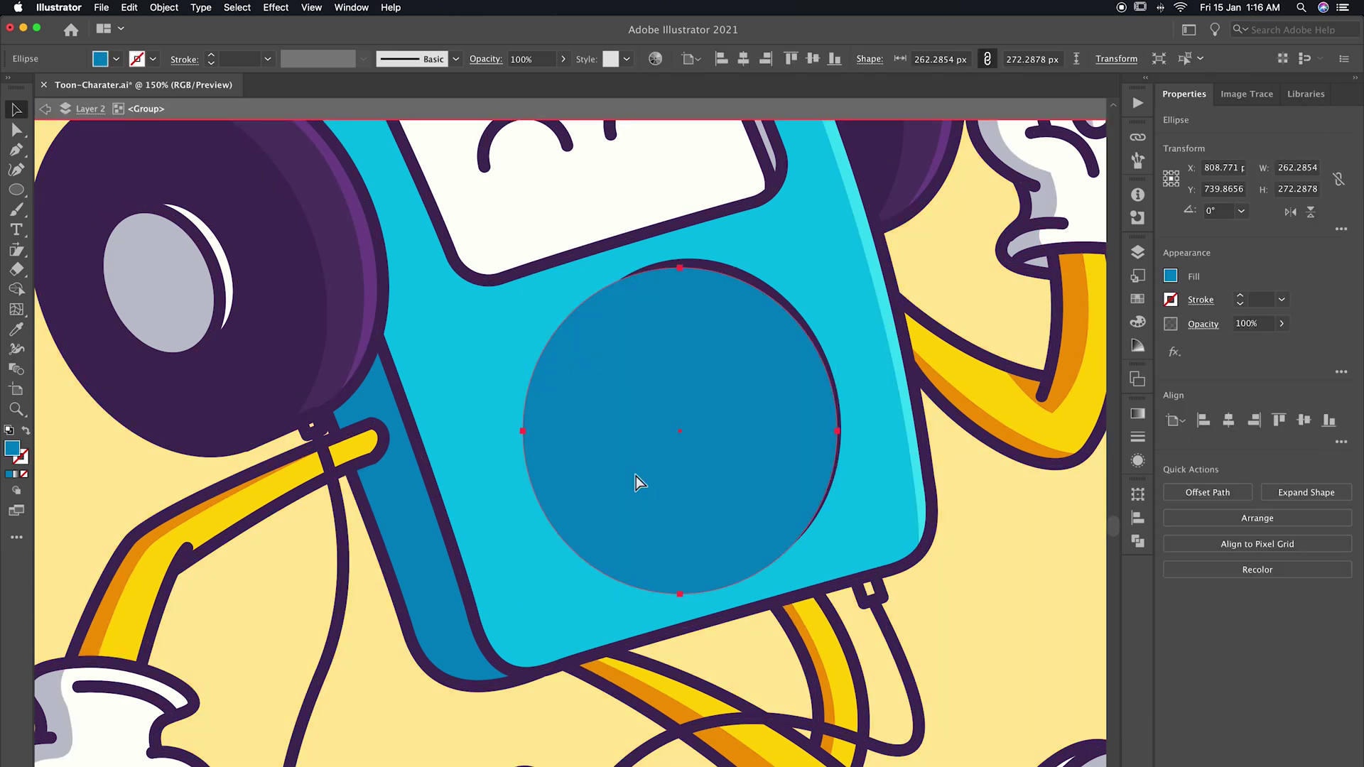
pyautogui.hotkey('ctrl', 'shift', '[')
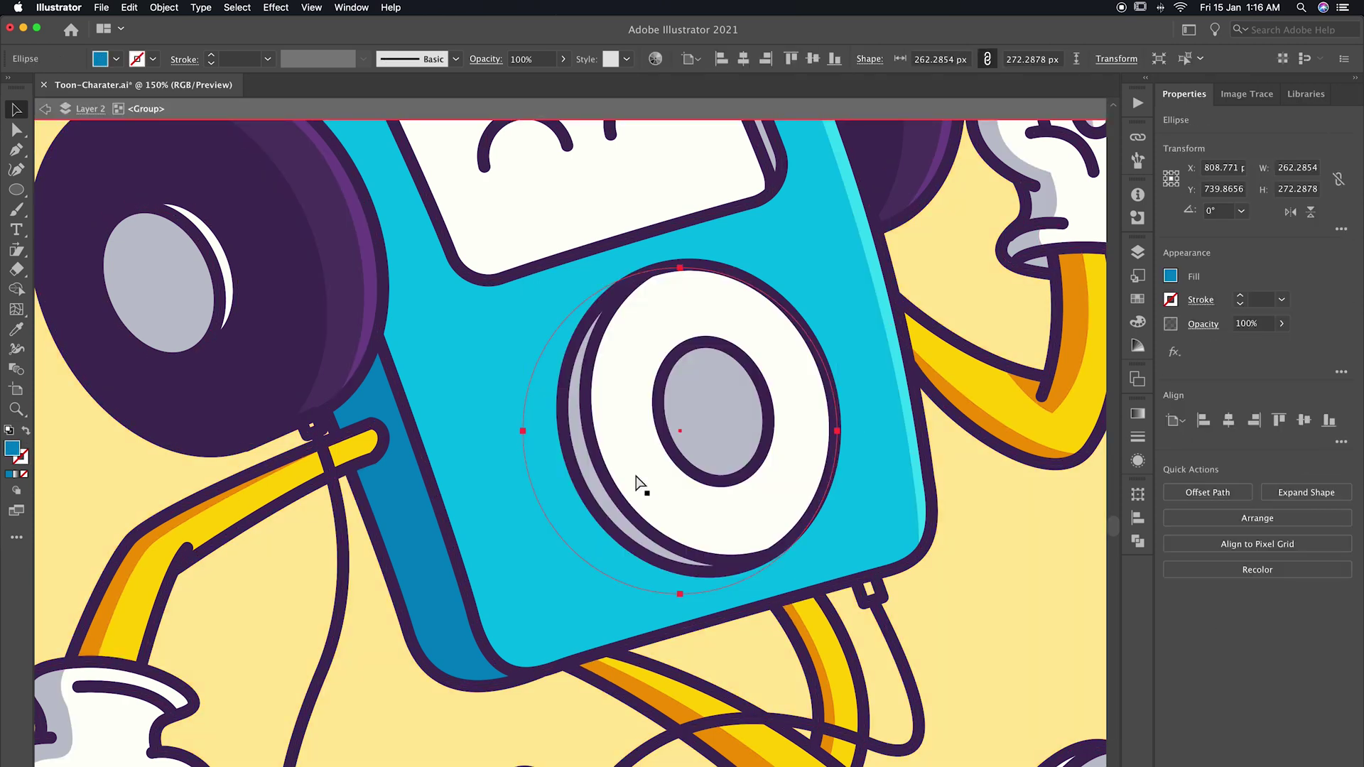
pyautogui.hotkey('ctrl', ']')
pyautogui.click(676, 589)
pyautogui.click(528, 431)
pyautogui.click(1016, 539)
pyautogui.hotkey('ctrl', '0')
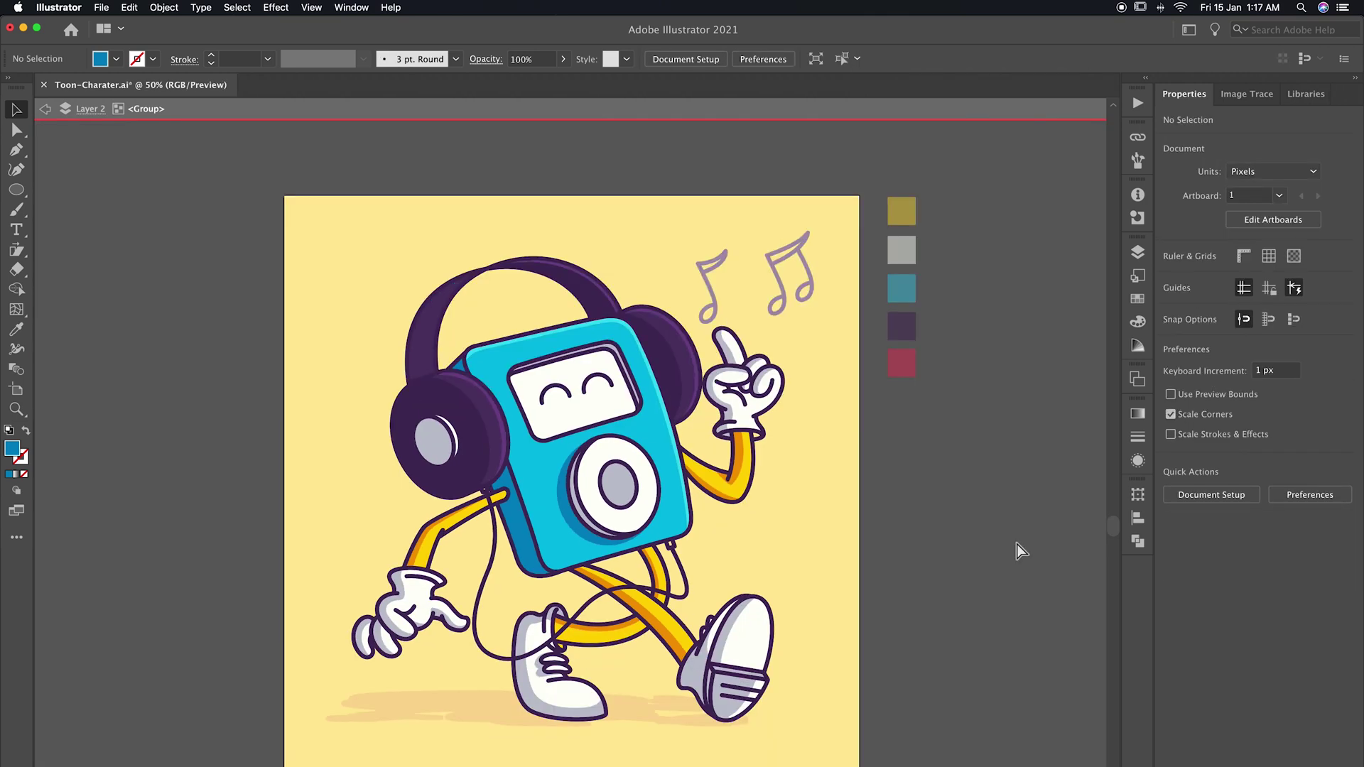
pyautogui.scroll(3, 914, 621)
pyautogui.scroll(2, 863, 581)
# Pen-draw a curved shape inside the raised glove cuff and fill it with the cuff's grey.
pyautogui.scroll(2, 829, 488)
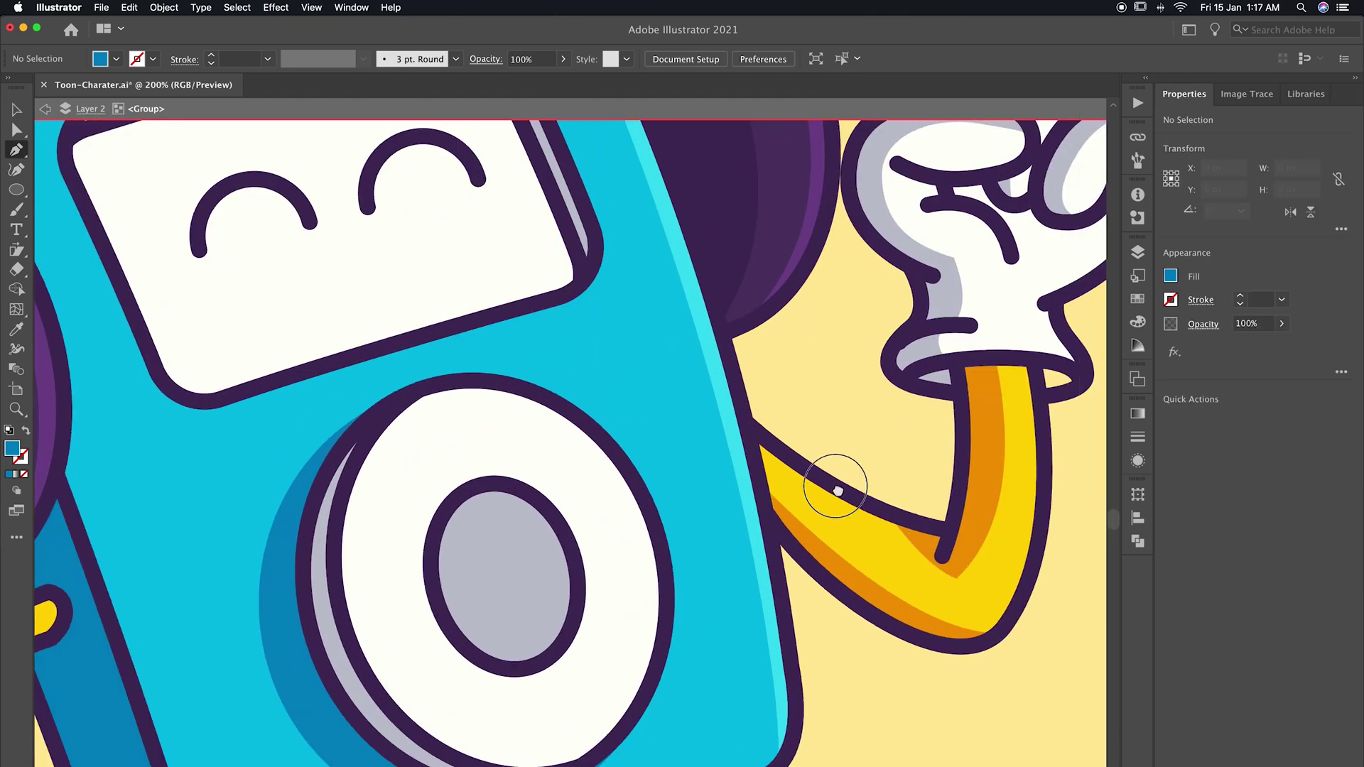
pyautogui.click(861, 517)
pyautogui.scroll(-4, 862, 526)
pyautogui.scroll(2, 865, 528)
pyautogui.scroll(1, 740, 518)
pyautogui.press('p')
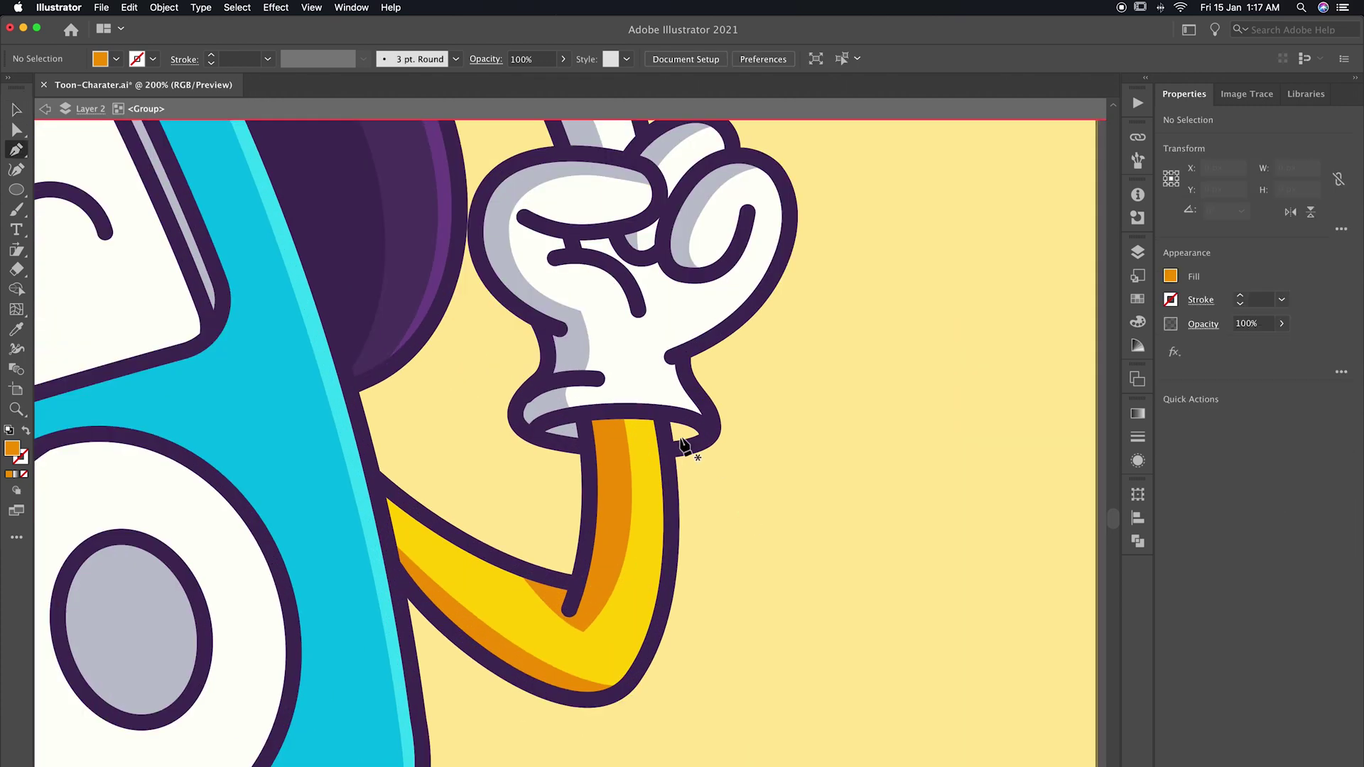
pyautogui.click(704, 465)
pyautogui.click(709, 489)
pyautogui.moveTo(741, 475)
pyautogui.mouseDown()
pyautogui.moveTo(750, 467)
pyautogui.moveTo(679, 439)
pyautogui.mouseUp()
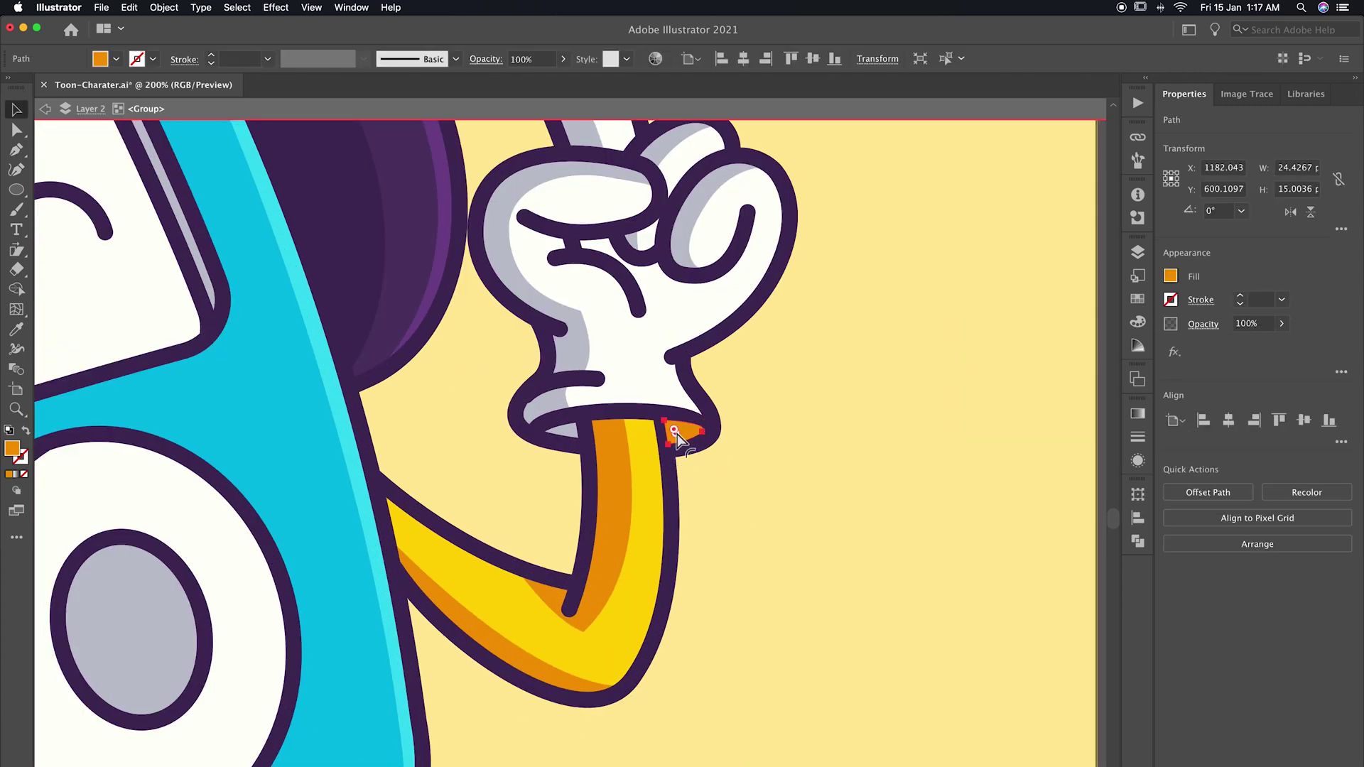
pyautogui.press('i')
pyautogui.click(643, 410)
pyautogui.hotkey('ctrl', 'shift', 'a')
# Select a corner anchor of the grey cuff shape, then clear the selection.
pyautogui.press('a')
pyautogui.click(605, 438)
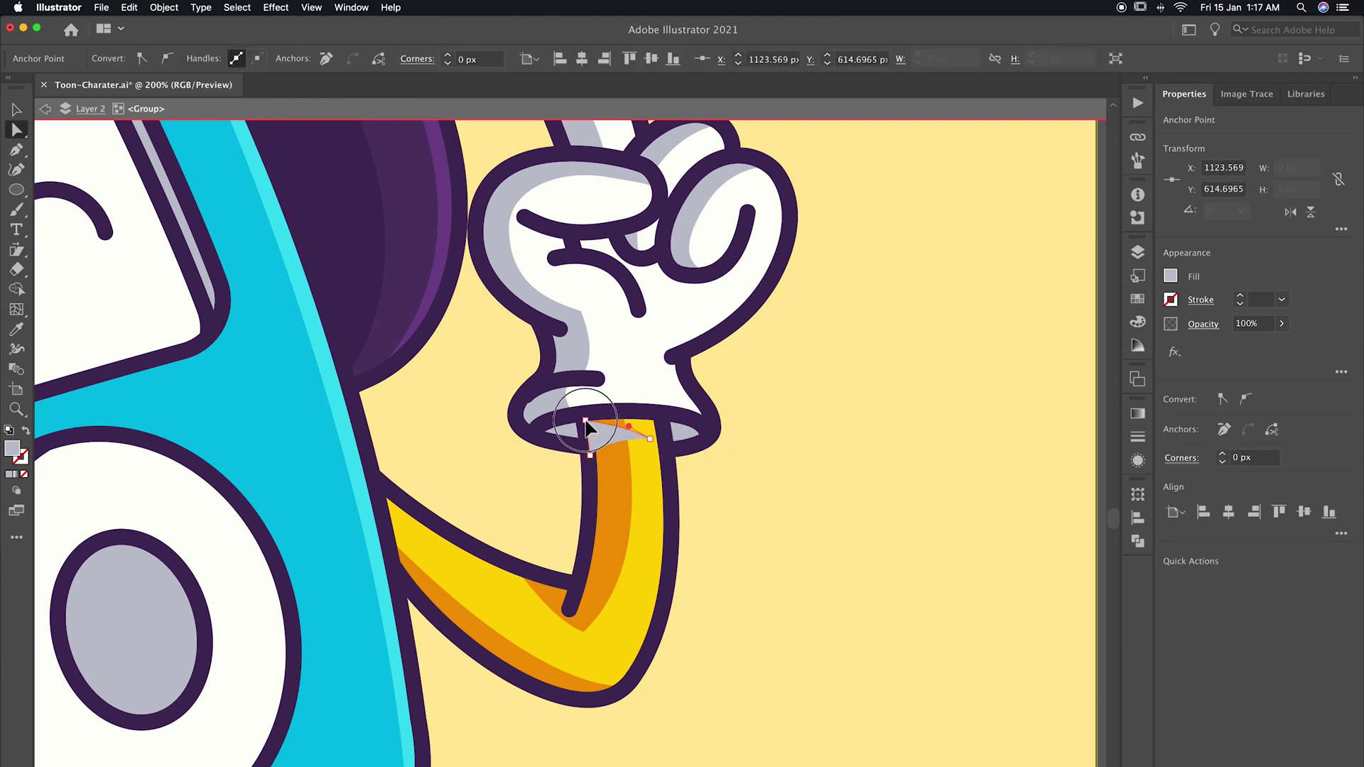
pyautogui.press('p')
pyautogui.hotkey('ctrl', 'shift', 'a')
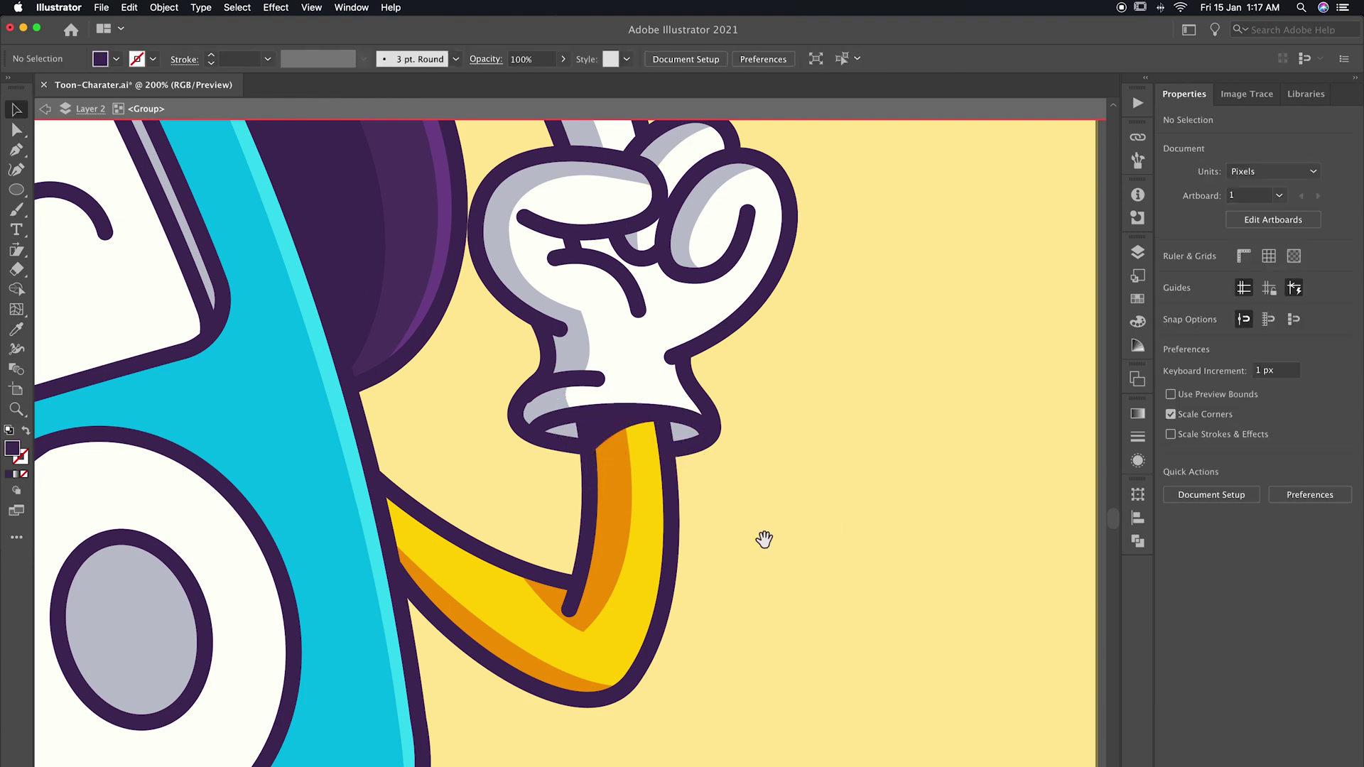
# Draw a dark purple curved shape along the lower glove's wrist opening.
pyautogui.hotkey('ctrl', '-')
pyautogui.hscroll(-4, 946, 555)
pyautogui.scroll(-10, 955, 535)
pyautogui.hscroll(-10, 955, 536)
pyautogui.scroll(-4, 625, 457)
pyautogui.hscroll(-3, 625, 457)
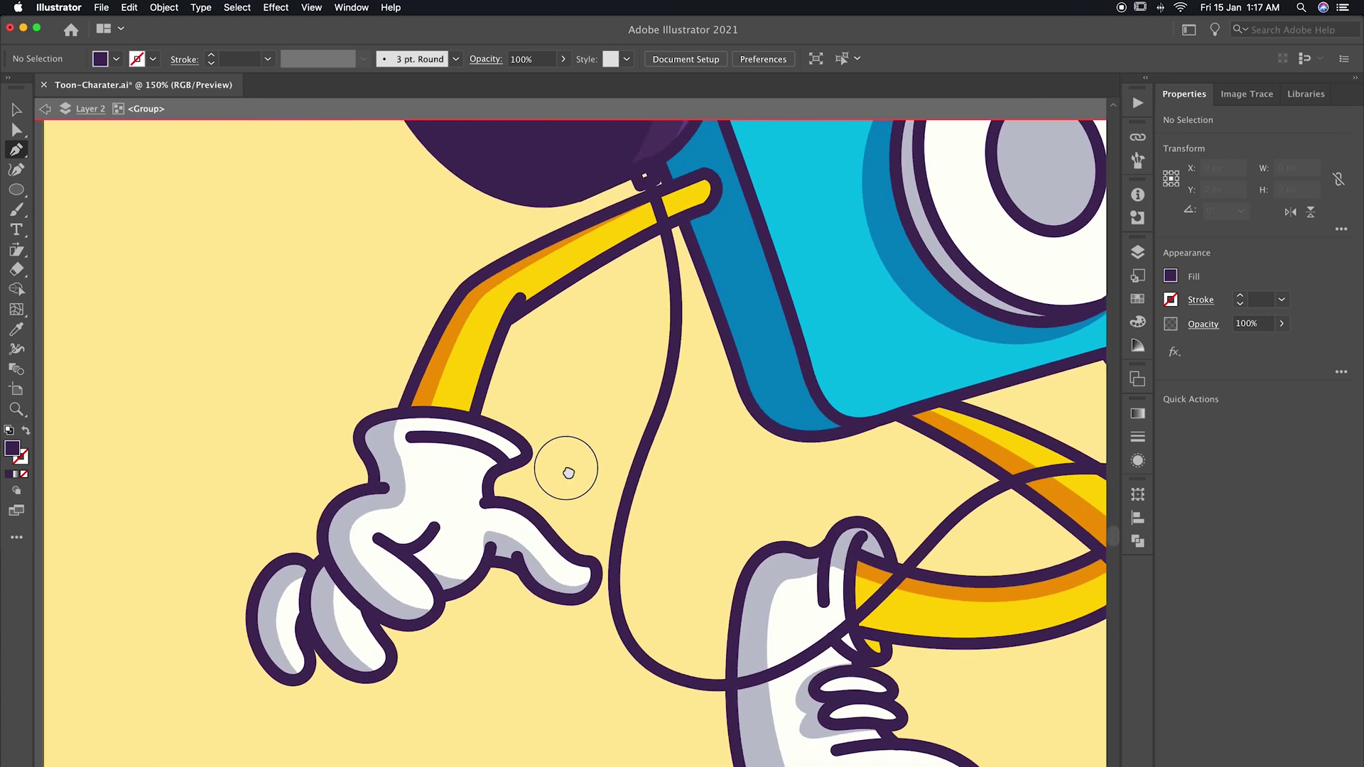
pyautogui.moveTo(491, 462); pyautogui.dragTo(470, 579)
pyautogui.click(391, 501)
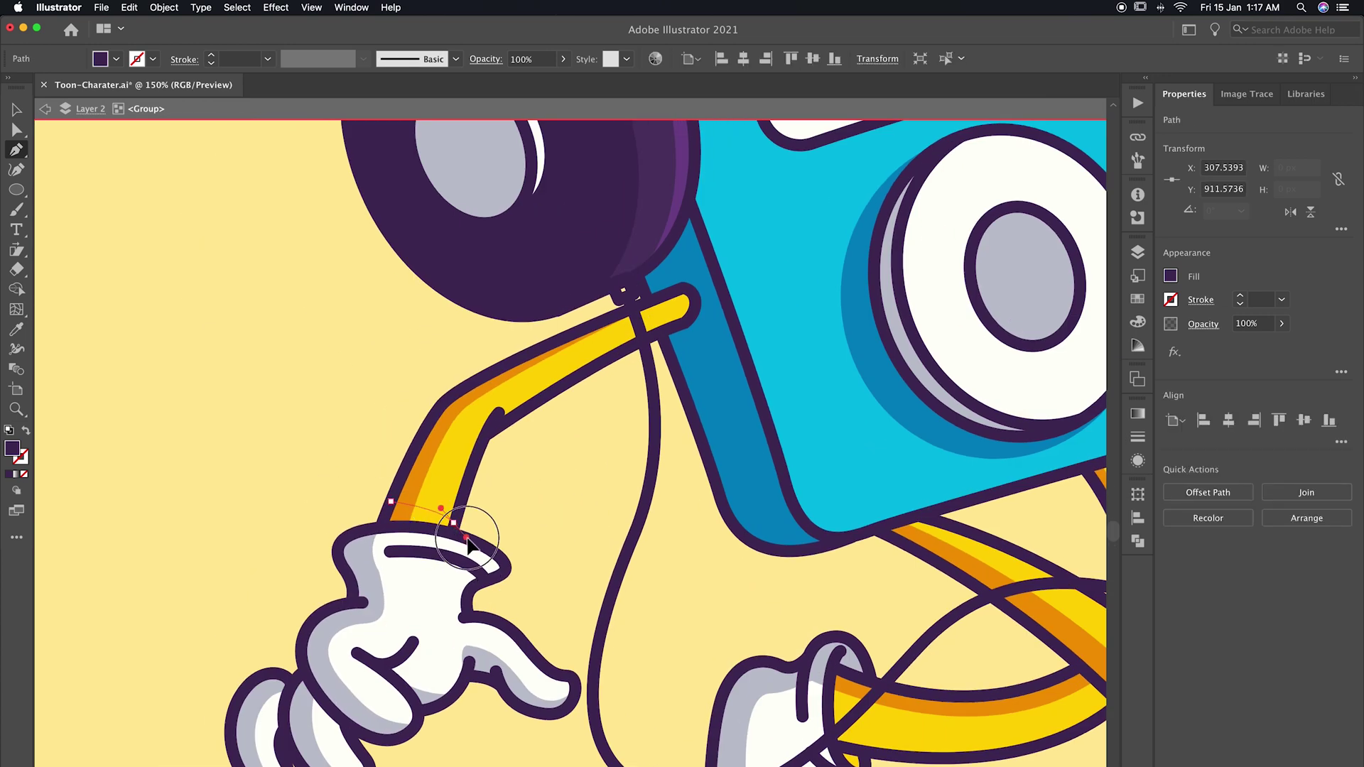
pyautogui.click(391, 502)
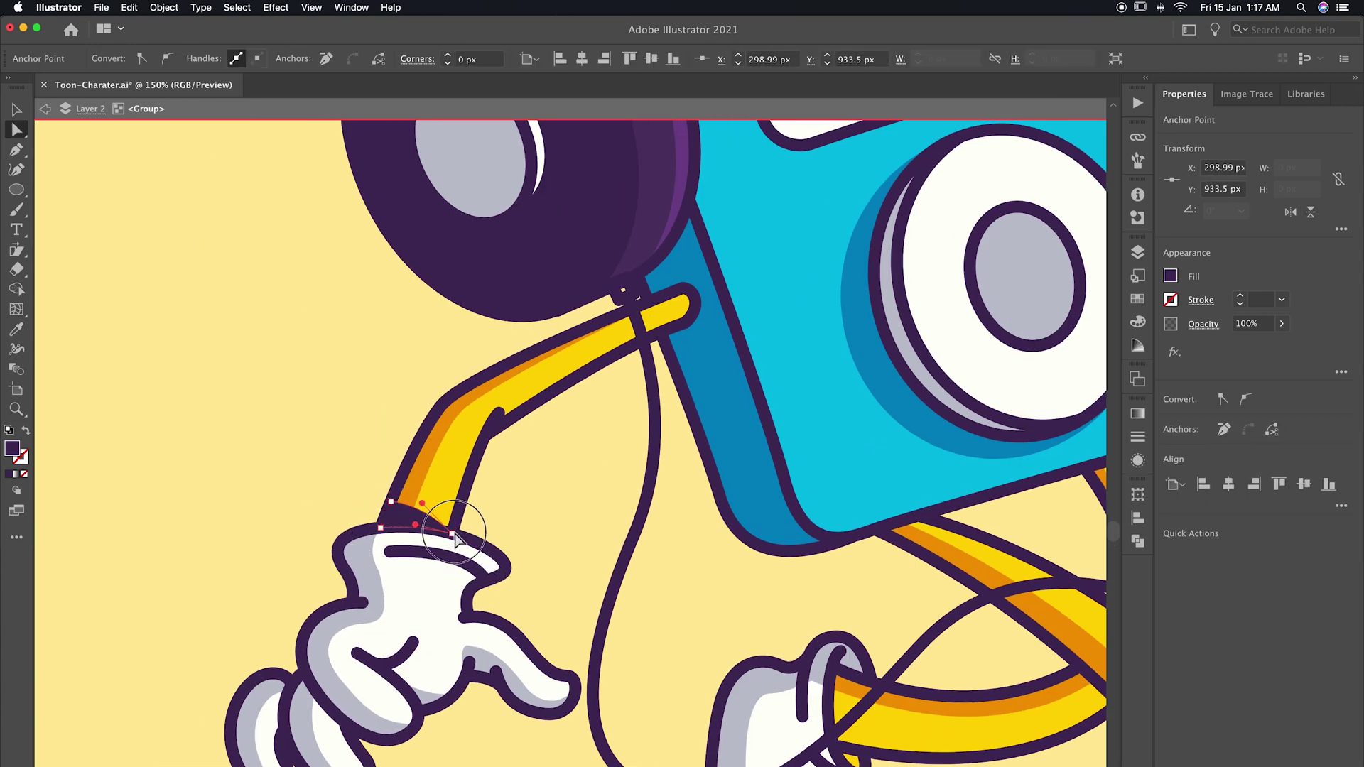
pyautogui.keyDown('ctrl'); pyautogui.click(536, 513); pyautogui.keyUp('ctrl')
# Zoom out to view the whole artboard and leave the isolated group.
pyautogui.hotkey('ctrl', '0')
pyautogui.hotkey('ctrl', '1')
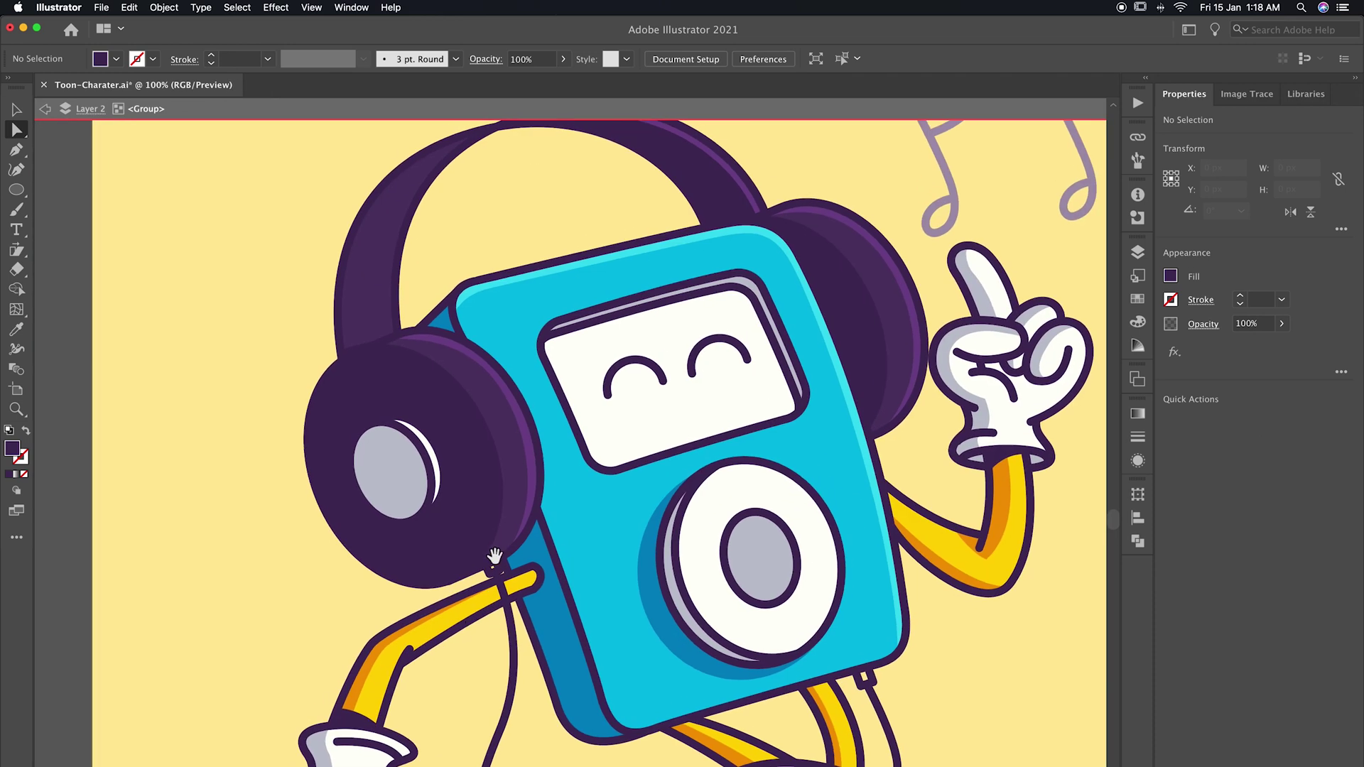
pyautogui.moveTo(488, 558); pyautogui.dragTo(409, 594)
pyautogui.hotkey('ctrl', '-')
pyautogui.hotkey('ctrl', '-')
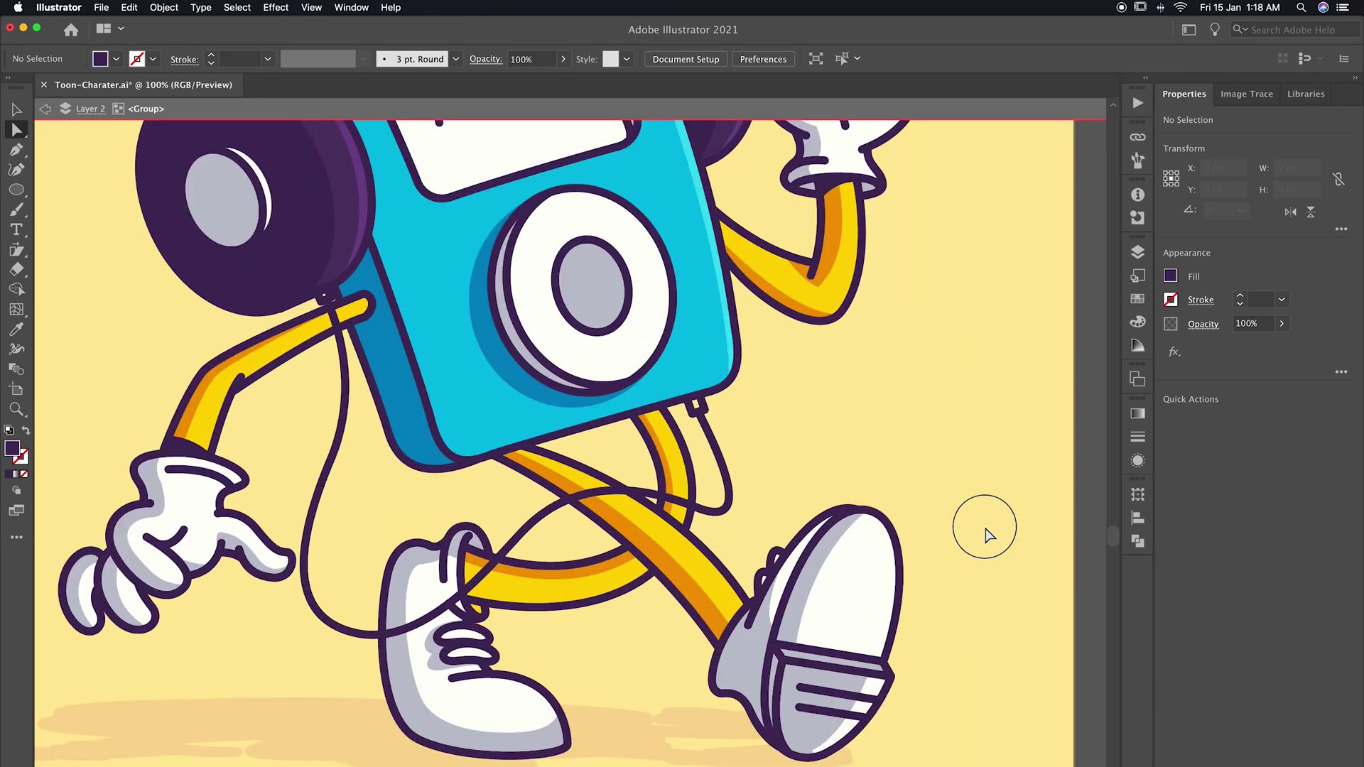
pyautogui.doubleClick(981, 531)
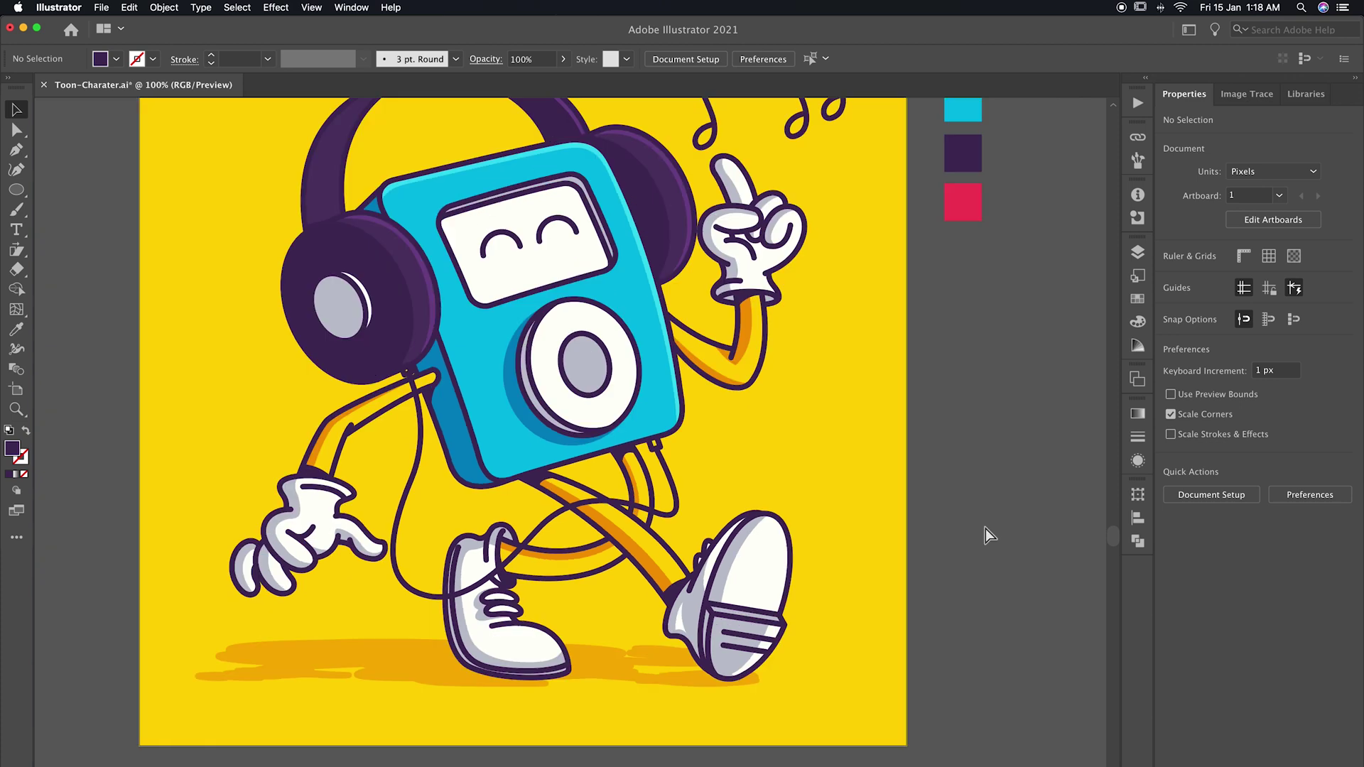